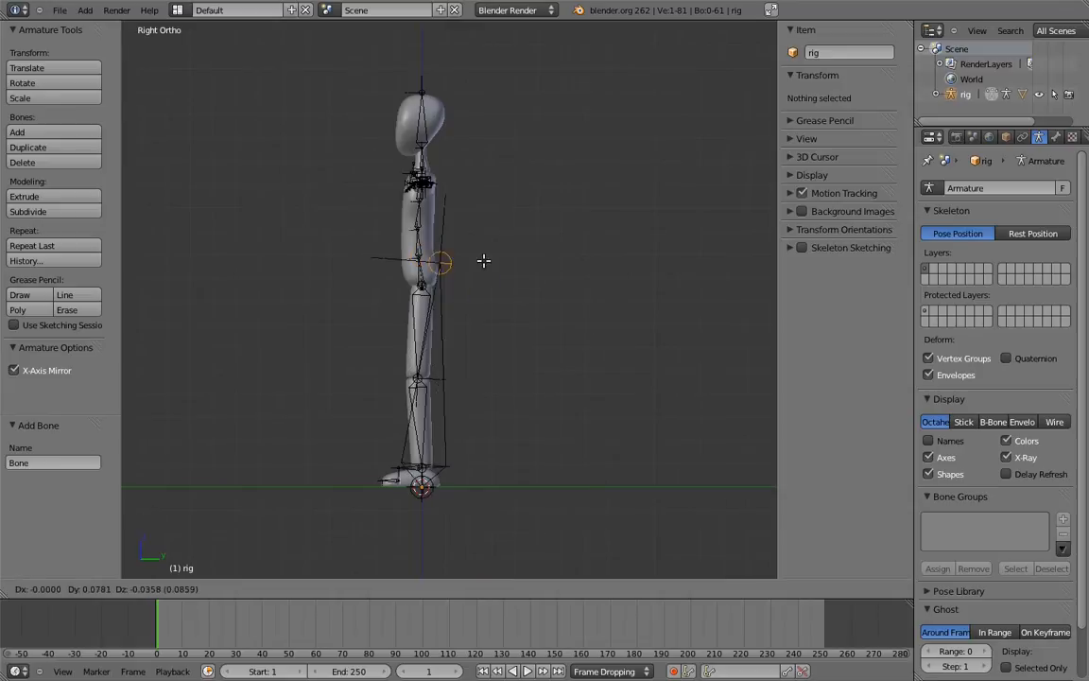
# Move the new bone's tip by 1 on Y and -1 on Z so it lies on the ground, and name the bone root.
pyautogui.click(667, 471)
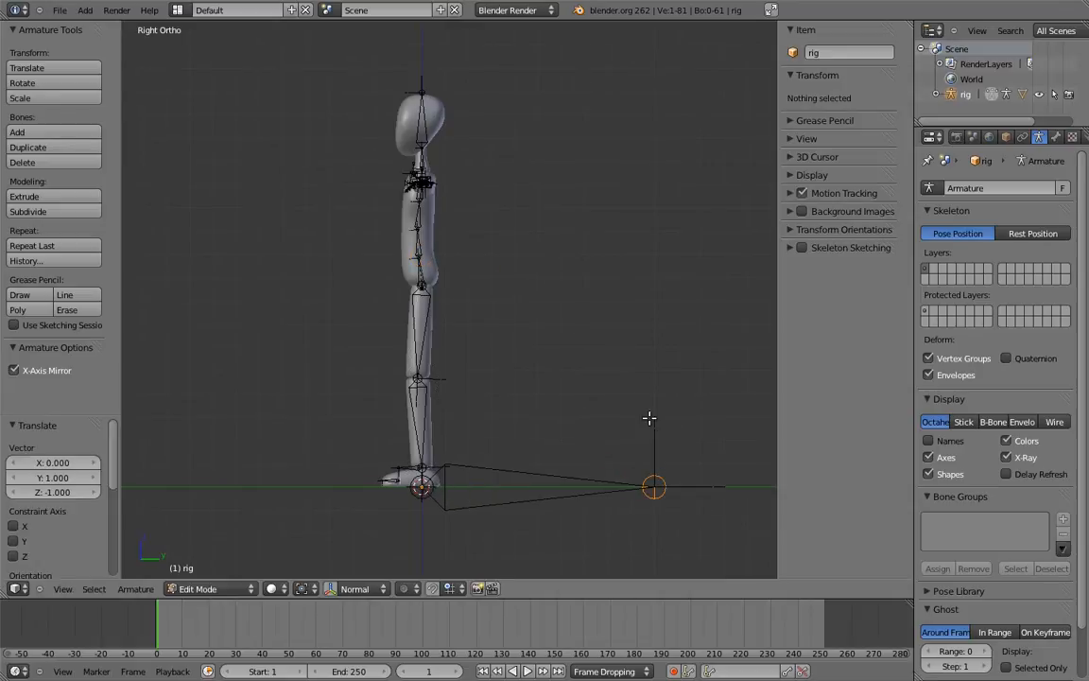
pyautogui.rightClick(556, 470)
pyautogui.click(848, 73)
pyautogui.press('BackSpace')
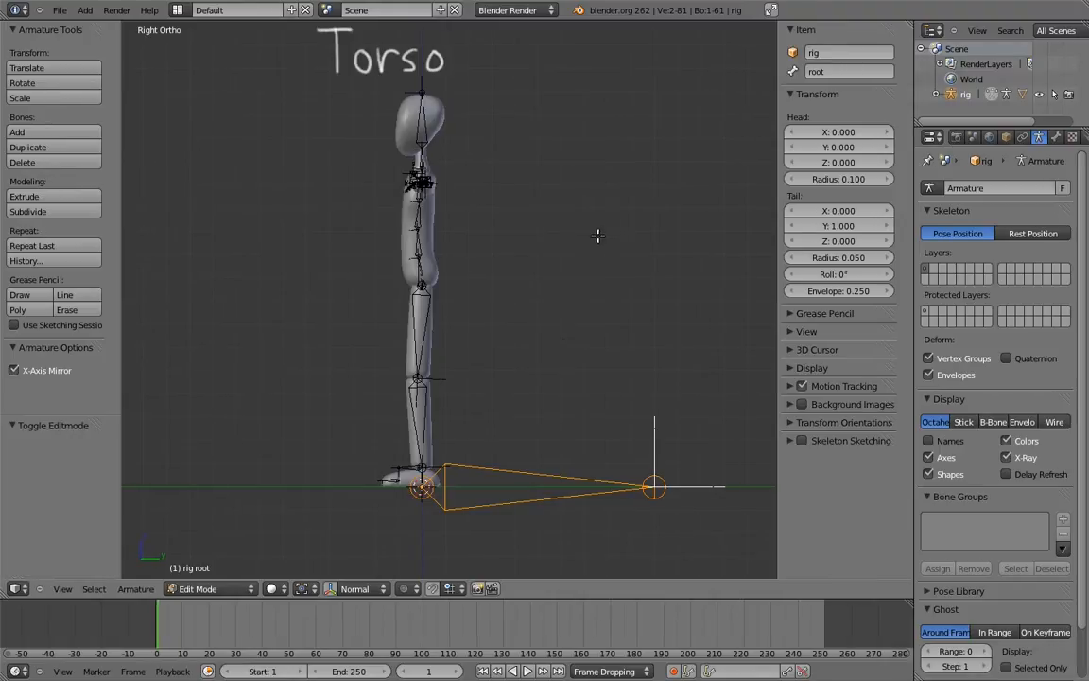
# Duplicate the four torso bones from the upper chest to the hips and place the copy 0.5 units in front of the body along Y.
pyautogui.scroll(4, 452, 212)
pyautogui.rightClick(532, 184)
pyautogui.keyDown('shift'); pyautogui.rightClick(535, 214); pyautogui.keyUp('shift')
pyautogui.keyDown('shift'); pyautogui.rightClick(534, 258); pyautogui.keyUp('shift')
pyautogui.keyDown('shift'); pyautogui.rightClick(541, 317); pyautogui.keyUp('shift')
pyautogui.scroll(-5, 592, 342)
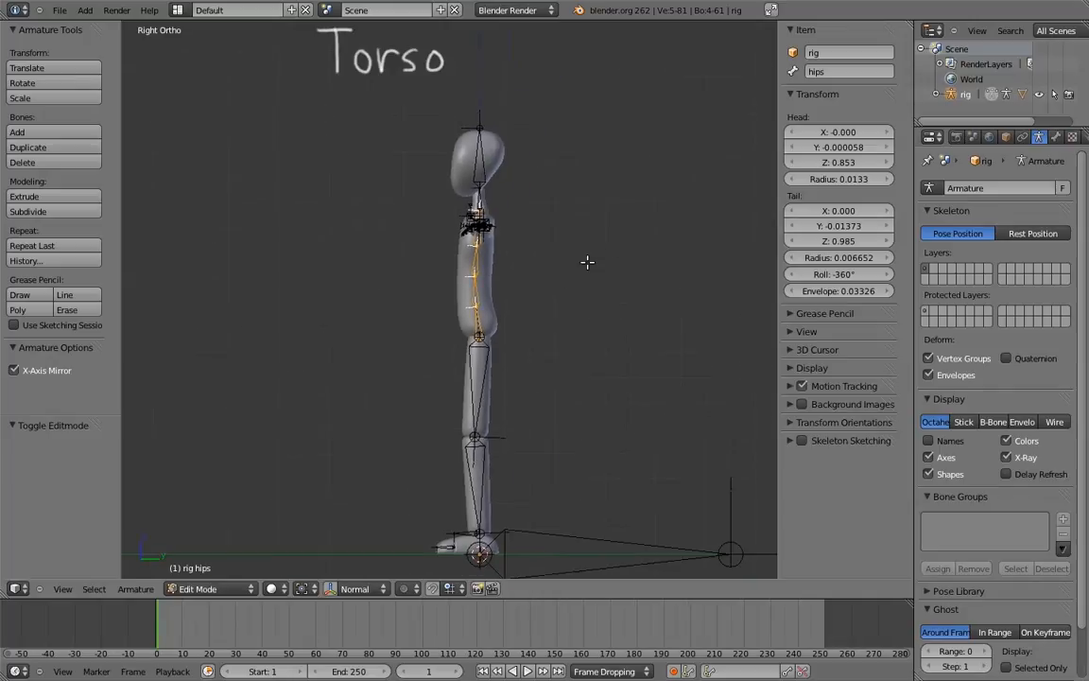
pyautogui.hotkey('shift', 'd')
pyautogui.press('y')
pyautogui.press('y')
pyautogui.click(526, 301)
# Duplicate the front chain again and place the second copy behind the body, offset 1.4 units along Y.
pyautogui.keyDown('shift'); pyautogui.moveTo(571, 294); pyautogui.dragTo(421, 290, button='middle'); pyautogui.keyUp('shift')
pyautogui.hotkey('shift', 'd')
pyautogui.press('y')
pyautogui.press('y')
pyautogui.click(775, 285)
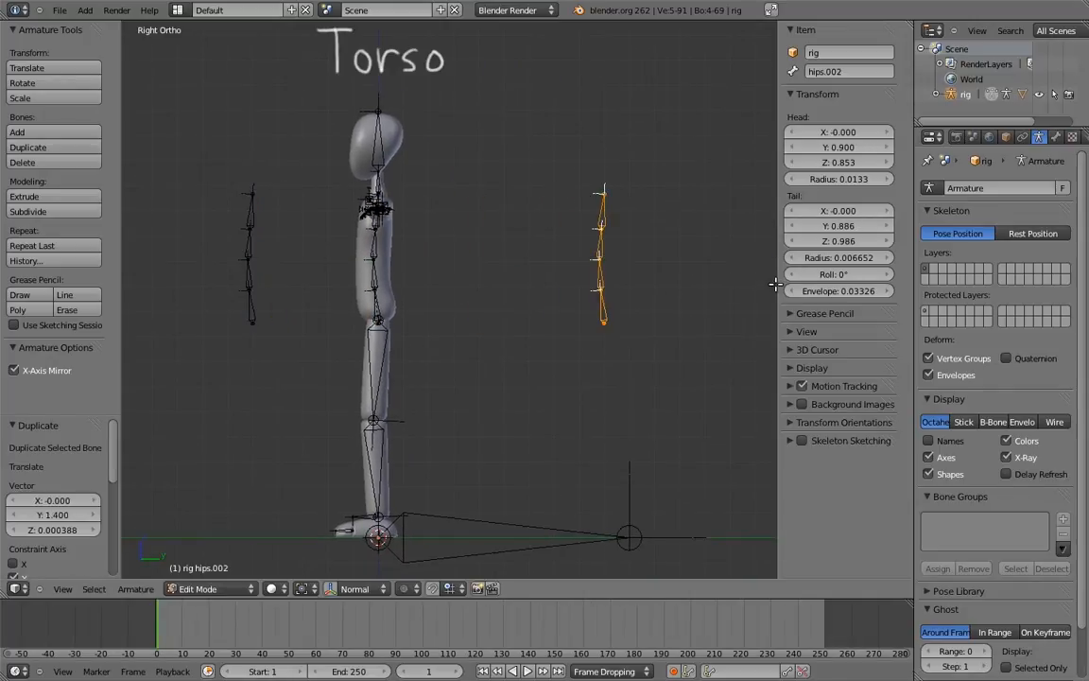
pyautogui.keyDown('shift'); pyautogui.moveTo(571, 293); pyautogui.dragTo(644, 289, button='middle'); pyautogui.keyUp('shift')
pyautogui.keyDown('ctrl'); pyautogui.moveTo(641, 275); pyautogui.dragTo(637, 284, button='middle'); pyautogui.keyUp('ctrl')
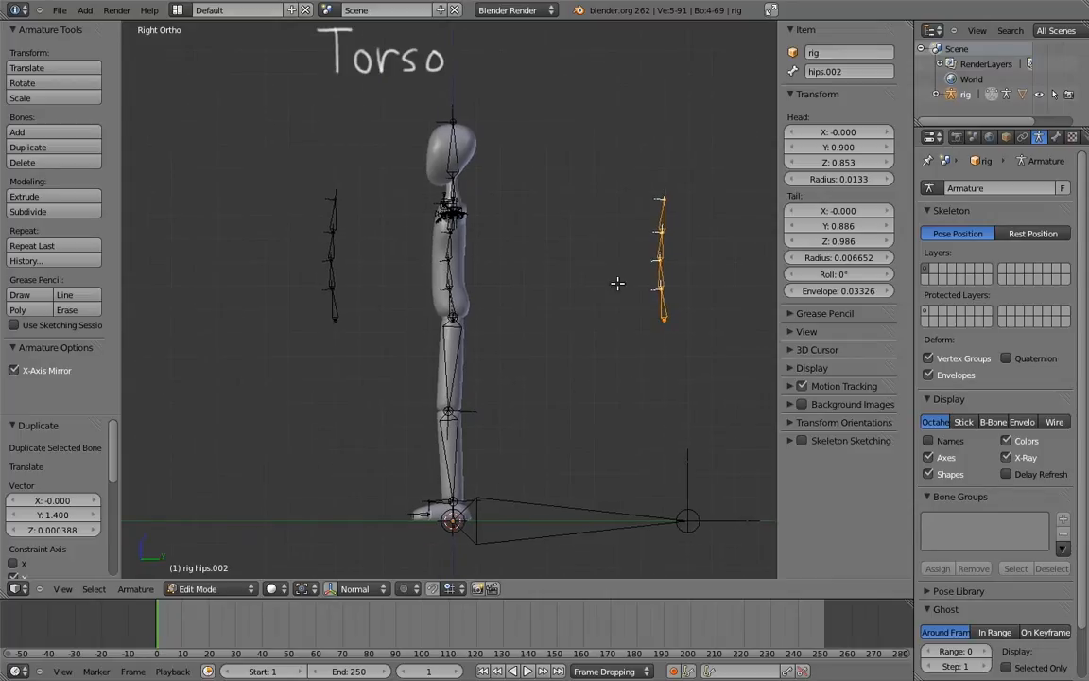
# Rename the two upper bones of the front chain MCH-reverse_chest.02 and MCH-reverse_chest.01, starting from the top one.
pyautogui.rightClick(331, 216)
pyautogui.click(870, 71)
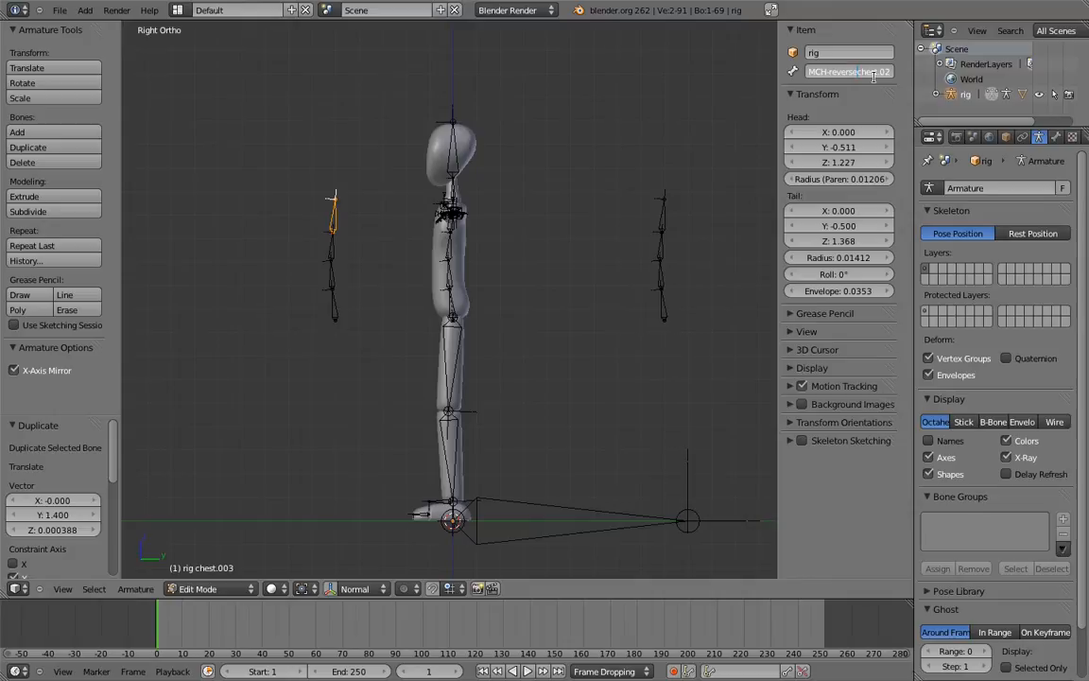
pyautogui.write('_')
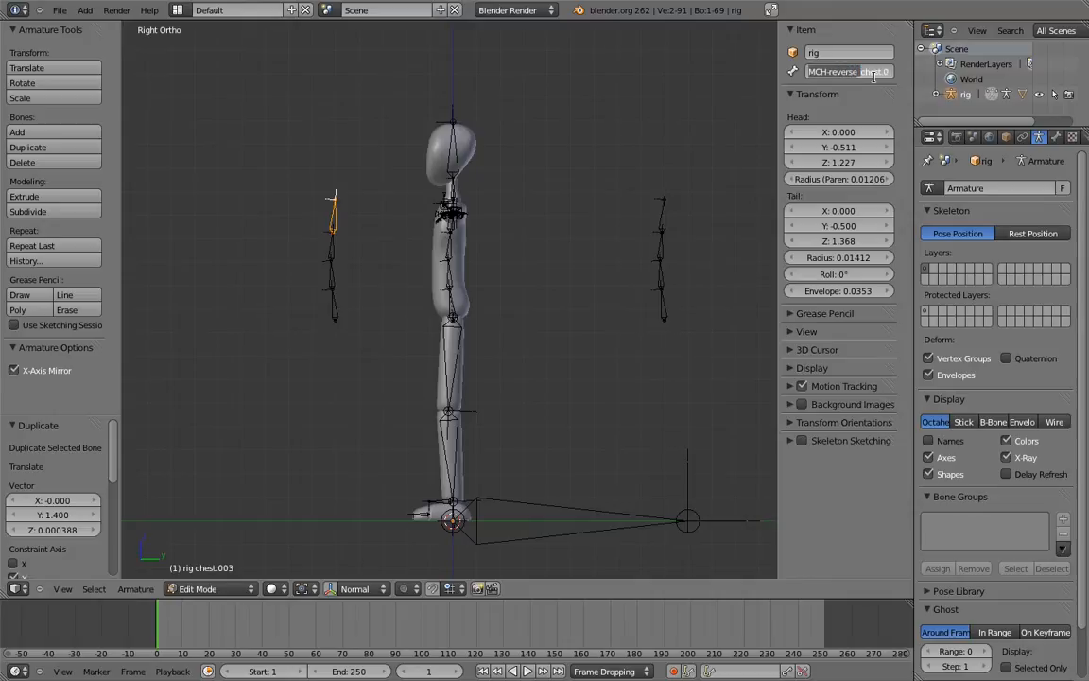
pyautogui.press('Return')
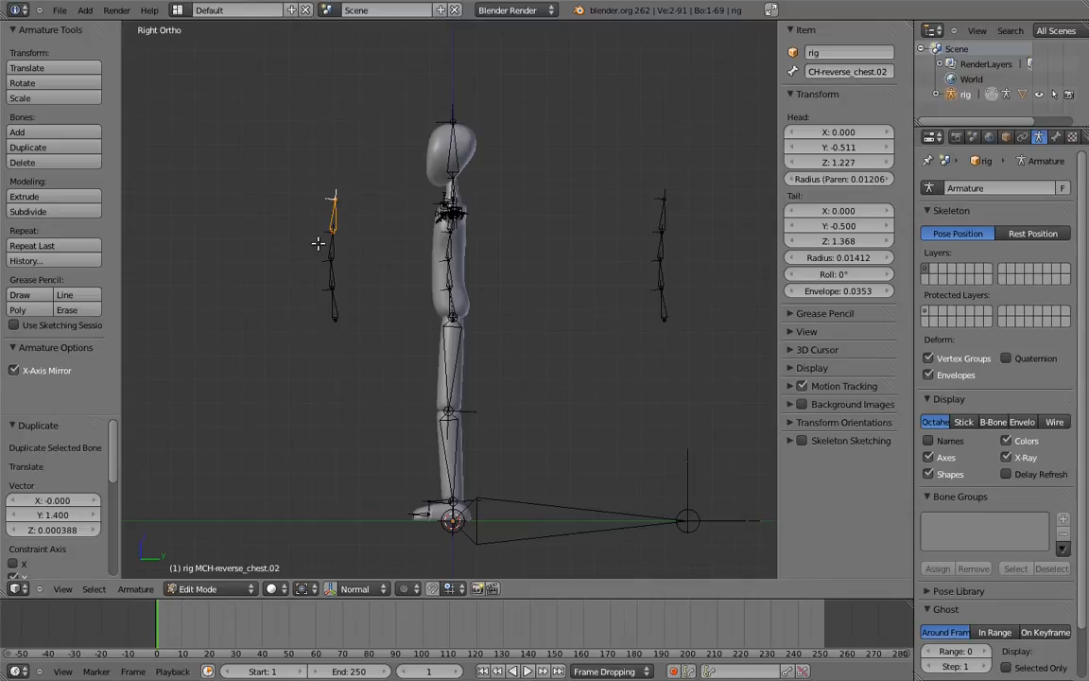
pyautogui.rightClick(331, 251)
pyautogui.doubleClick(838, 69)
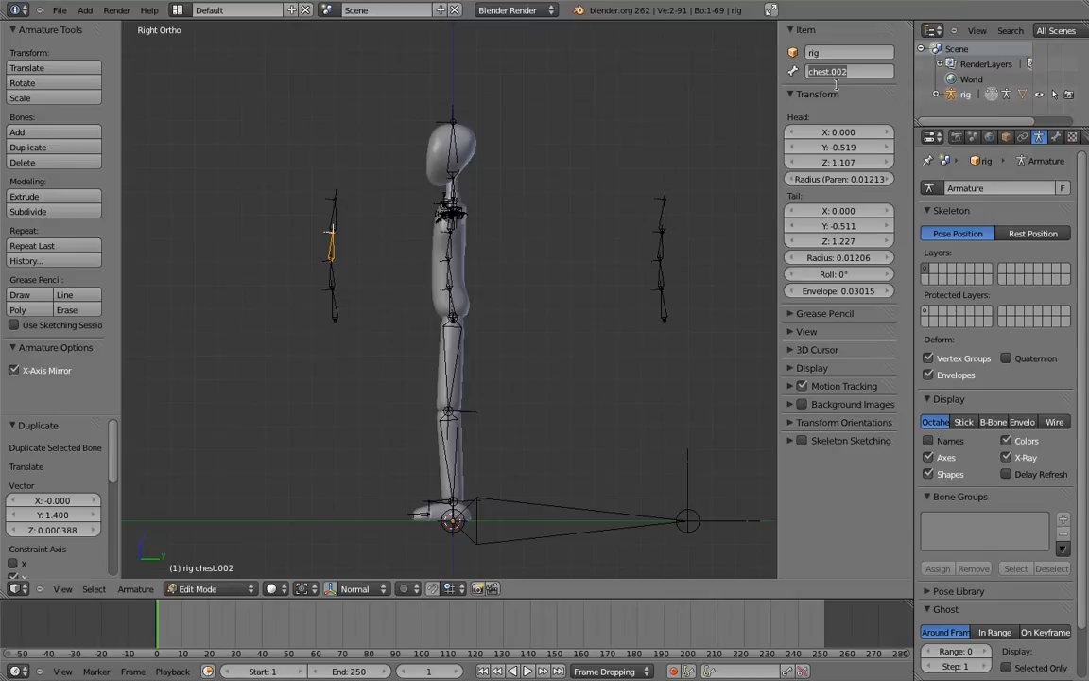
pyautogui.write('MCH-reverse_chest.01')
pyautogui.press('Return')
# Rename the lowest bone of the chain behind the body MCH-ctrl_hips.
pyautogui.rightClick(660, 303)
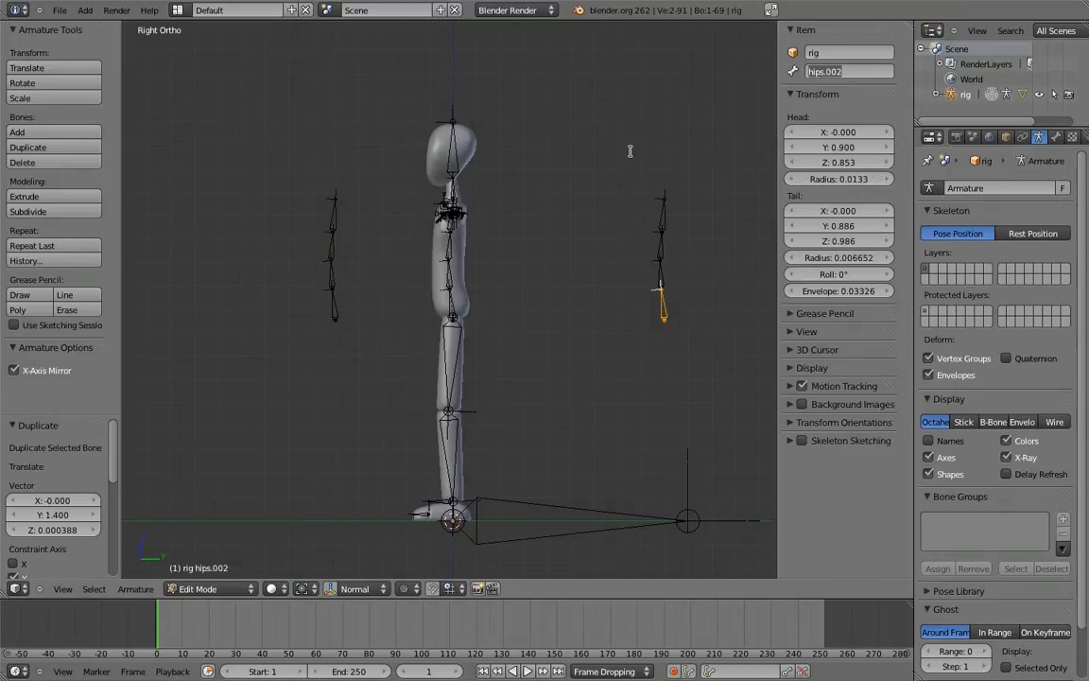
pyautogui.write('MCH-ctrl_hips')
pyautogui.press('Return')
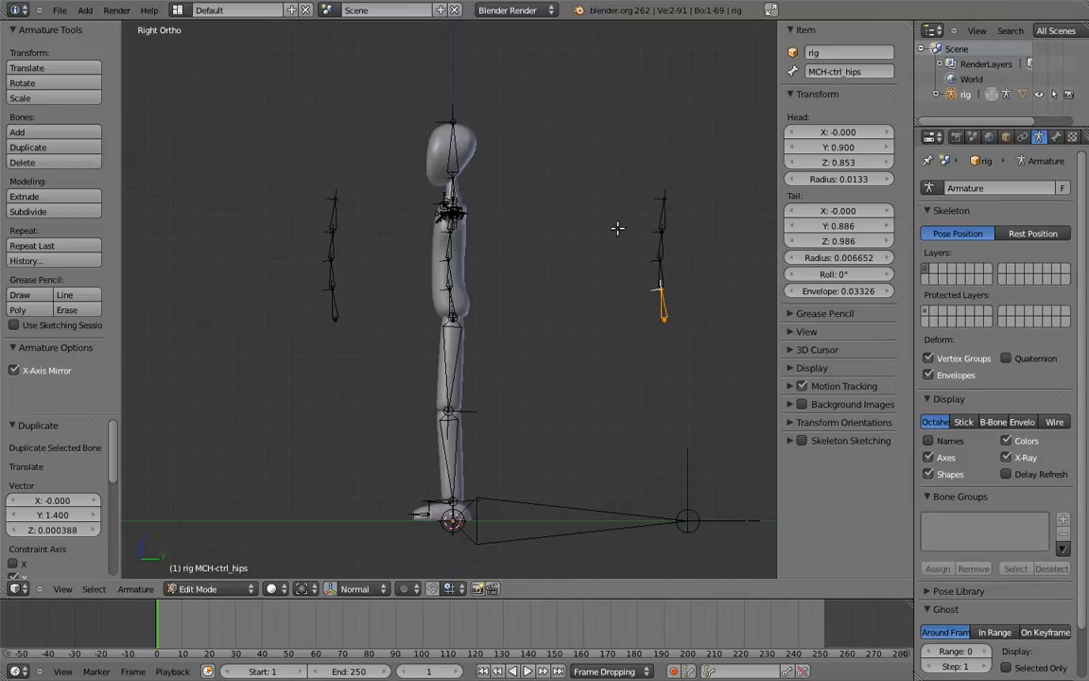
pyautogui.rightClick(663, 215)
pyautogui.press('a')
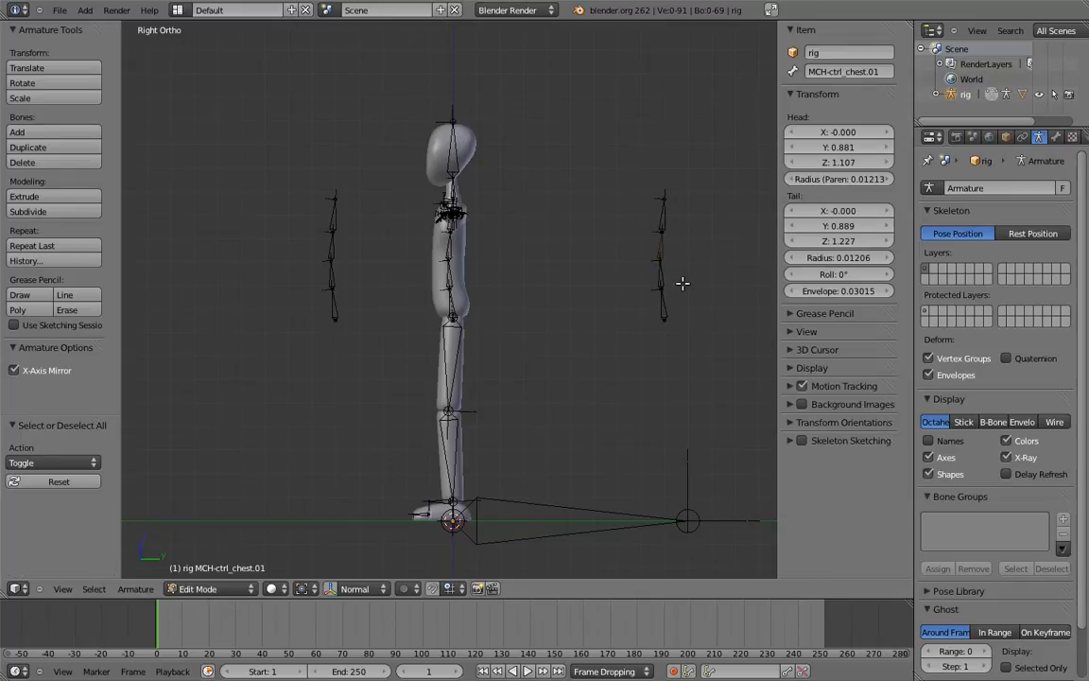
# Add the prefix MCH- to the names of the two chest bones in the original torso chain.
pyautogui.rightClick(450, 220)
pyautogui.doubleClick(849, 81)
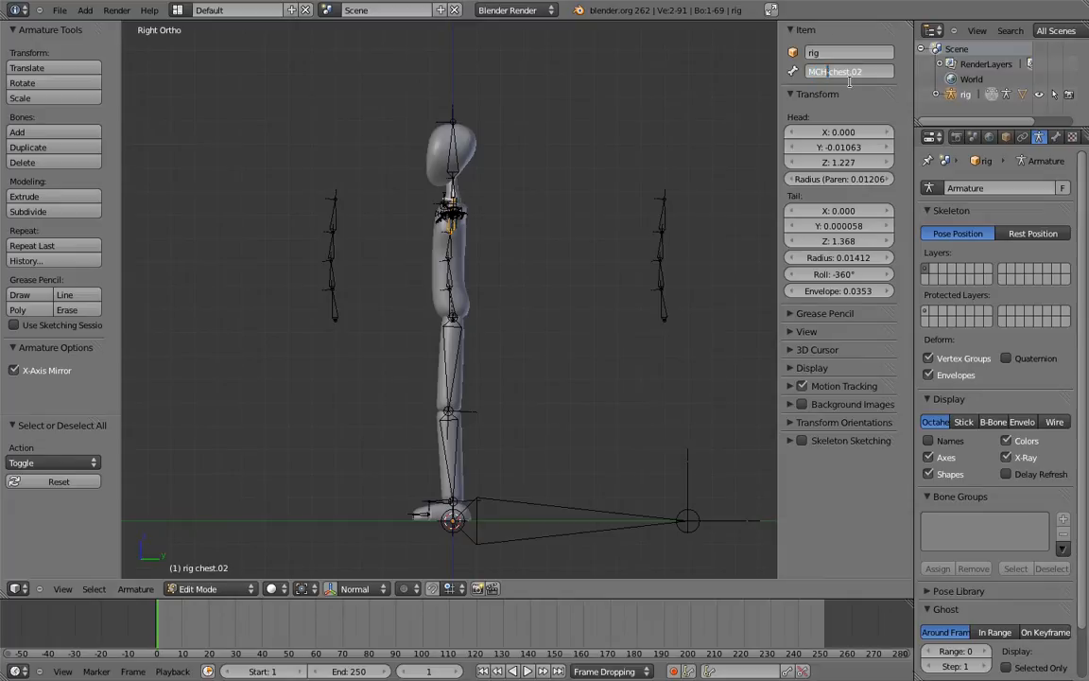
pyautogui.press('Return')
pyautogui.rightClick(448, 244)
pyautogui.doubleClick(832, 72)
pyautogui.press('Home')
pyautogui.write('MCH-')
pyautogui.press('Return')
# Rename the original hips bone MCH-hips.
pyautogui.rightClick(451, 301)
pyautogui.click(823, 75)
pyautogui.press('Home')
pyautogui.write('MCH-')
pyautogui.press('Return')
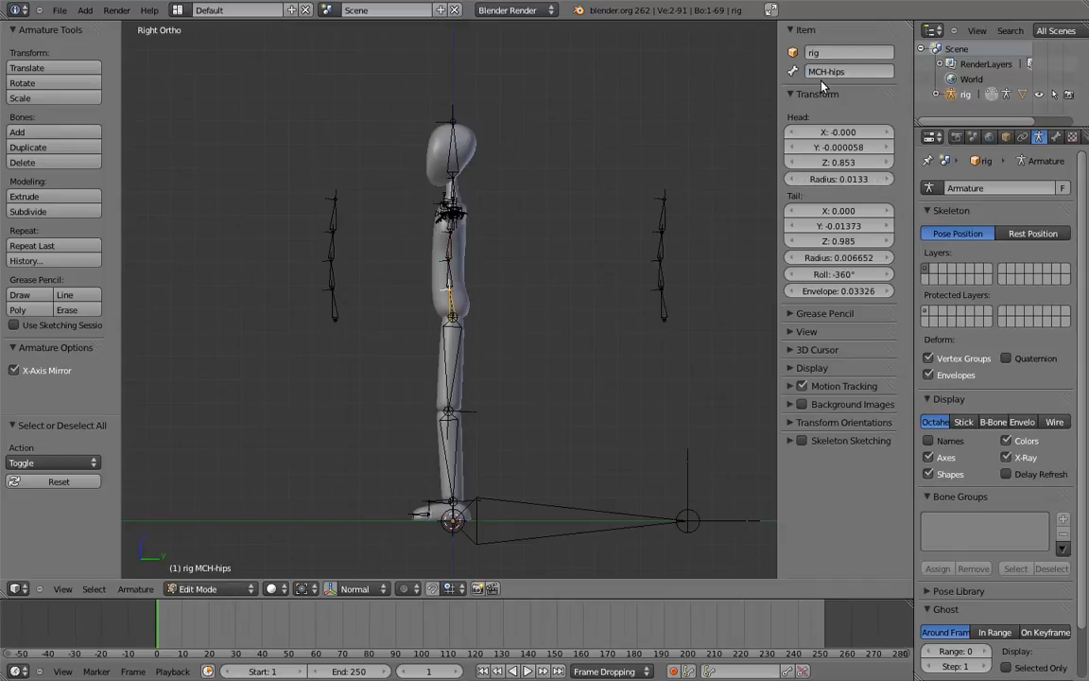
# Clear the parents of the four MCH-reverse bones in front of the body.
pyautogui.keyDown('shift'); pyautogui.moveTo(412, 244); pyautogui.dragTo(571, 237, button='middle'); pyautogui.keyUp('shift')
pyautogui.keyDown('ctrl'); pyautogui.moveTo(552, 233); pyautogui.dragTo(507, 269, button='middle'); pyautogui.keyUp('ctrl')
pyautogui.rightClick(480, 204)
pyautogui.keyDown('shift'); pyautogui.rightClick(476, 250); pyautogui.keyUp('shift')
pyautogui.keyDown('shift'); pyautogui.rightClick(474, 298); pyautogui.keyUp('shift')
pyautogui.keyDown('shift'); pyautogui.rightClick(481, 348); pyautogui.keyUp('shift')
pyautogui.hotkey('alt', 'p')
pyautogui.click(481, 350)
# Restack the reverse bones beneath MCH-reverse_hips in the order spine, chest.01, chest.02.
pyautogui.rightClick(477, 309)
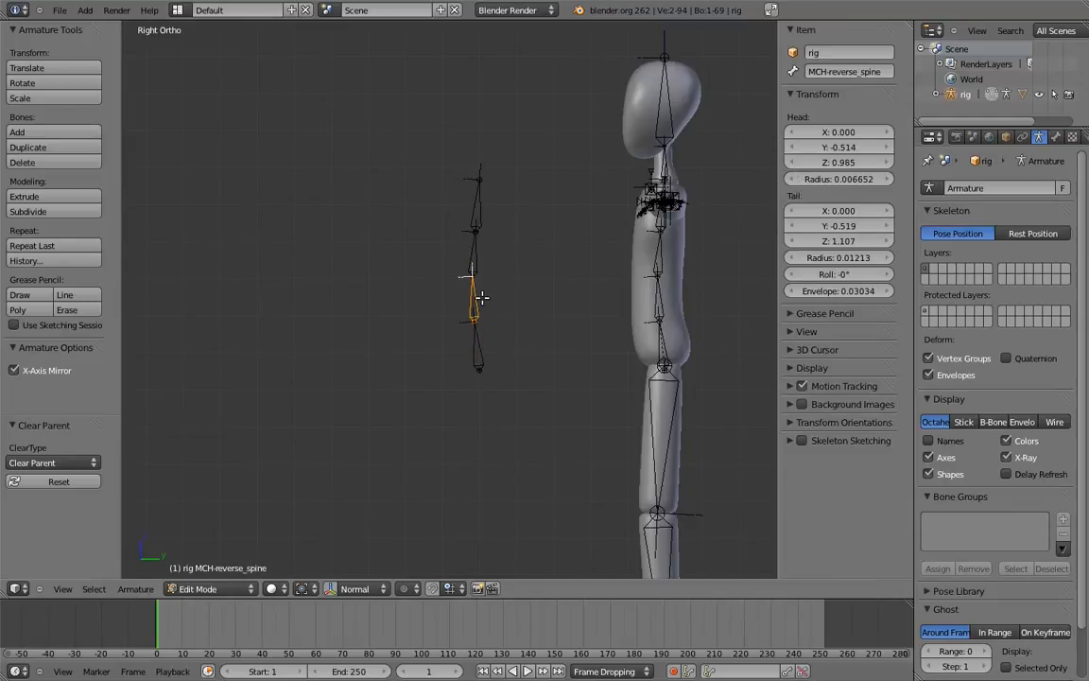
pyautogui.press('g')
pyautogui.click(484, 417)
pyautogui.rightClick(474, 251)
pyautogui.press('g')
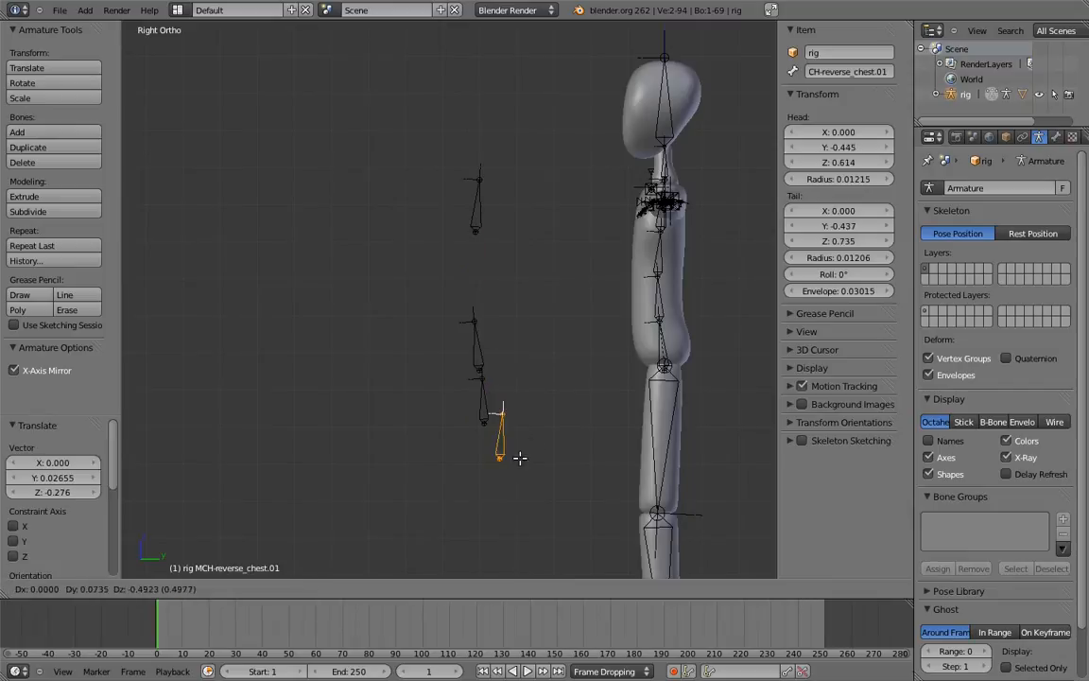
pyautogui.click(503, 469)
pyautogui.rightClick(479, 231)
pyautogui.press('g')
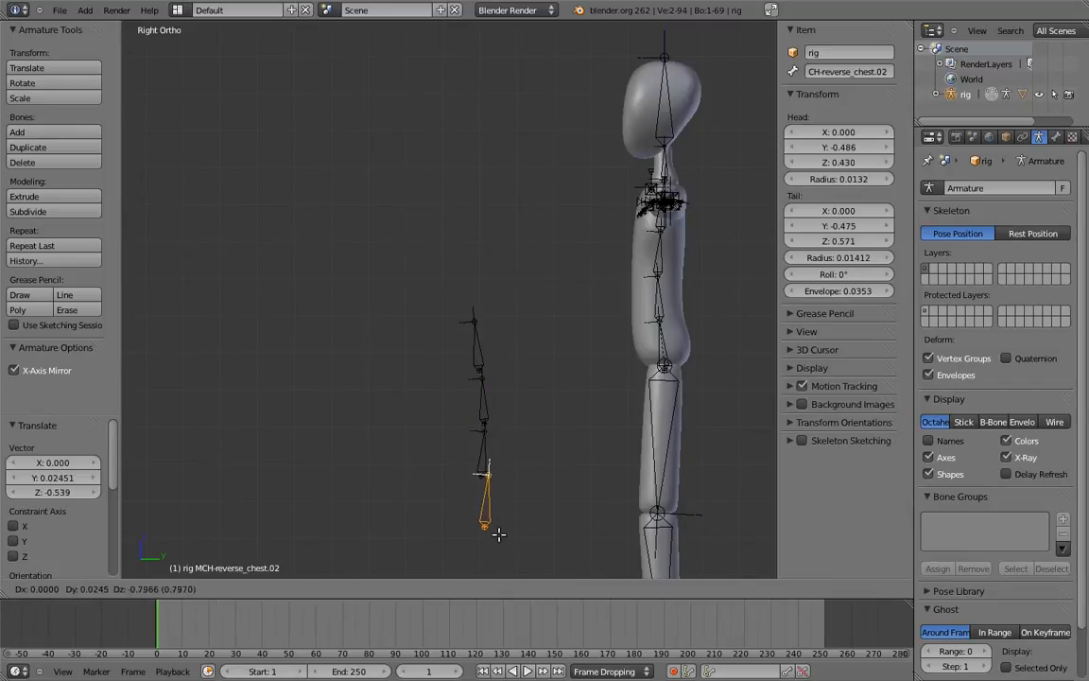
pyautogui.click(493, 533)
# Switch the direction of the four reverse bones and move them just behind the legs, about 0.617 on Y and -0.145 on Z.
pyautogui.keyDown('shift'); pyautogui.rightClick(486, 401); pyautogui.keyUp('shift')
pyautogui.keyDown('shift'); pyautogui.rightClick(477, 353); pyautogui.keyUp('shift')
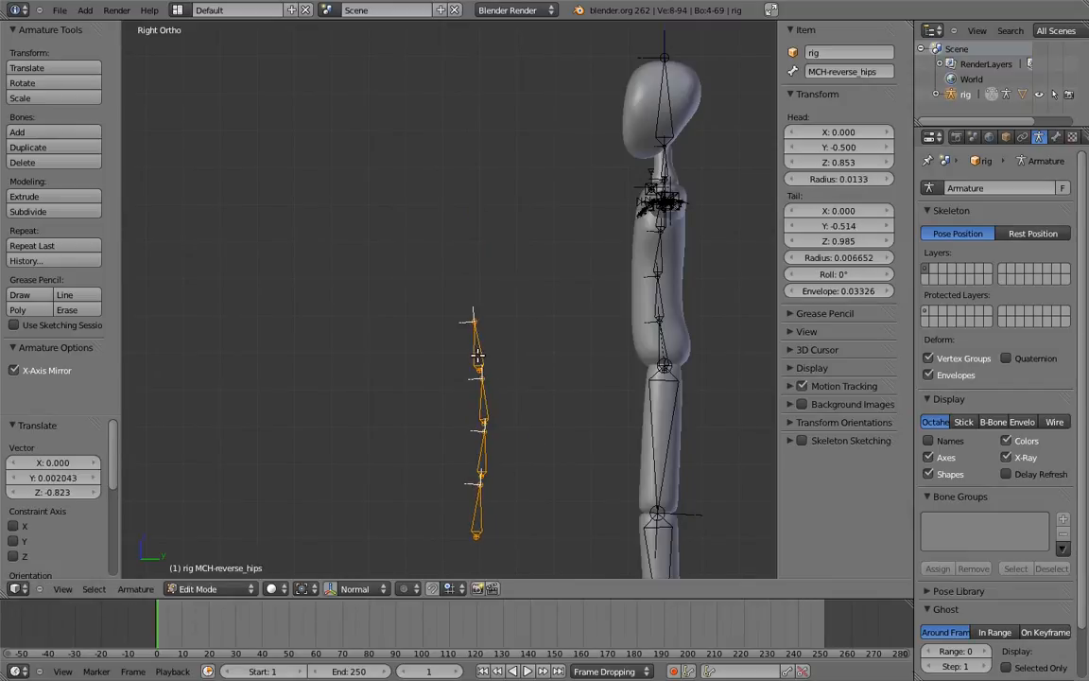
pyautogui.hotkey('alt', 'f')
pyautogui.scroll(-4, 554, 389)
pyautogui.scroll(3, 385, 328)
pyautogui.press('g')
pyautogui.click(574, 378)
# Parent the reverse chest.02 and chest.01 bones to their matching MCH-ctrl chest bones with Keep Offset.
pyautogui.keyDown('shift'); pyautogui.moveTo(619, 362); pyautogui.dragTo(471, 353, button='middle'); pyautogui.keyUp('shift')
pyautogui.rightClick(410, 451)
pyautogui.keyDown('shift'); pyautogui.rightClick(644, 161); pyautogui.keyUp('shift')
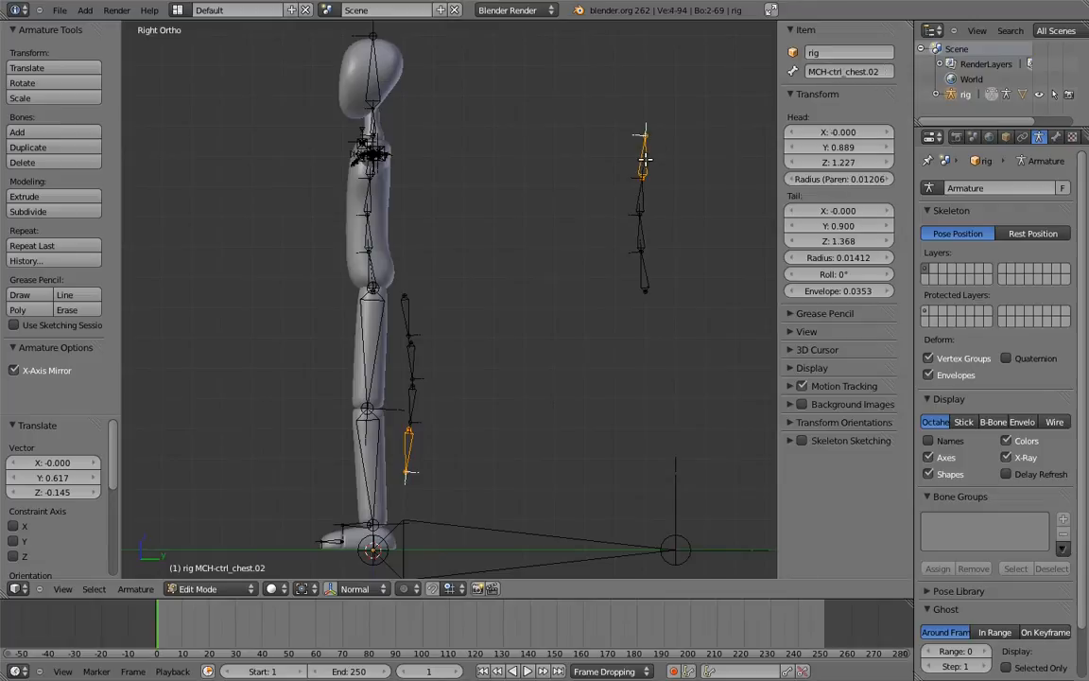
pyautogui.hotkey('ctrl', 'p')
pyautogui.click(634, 176)
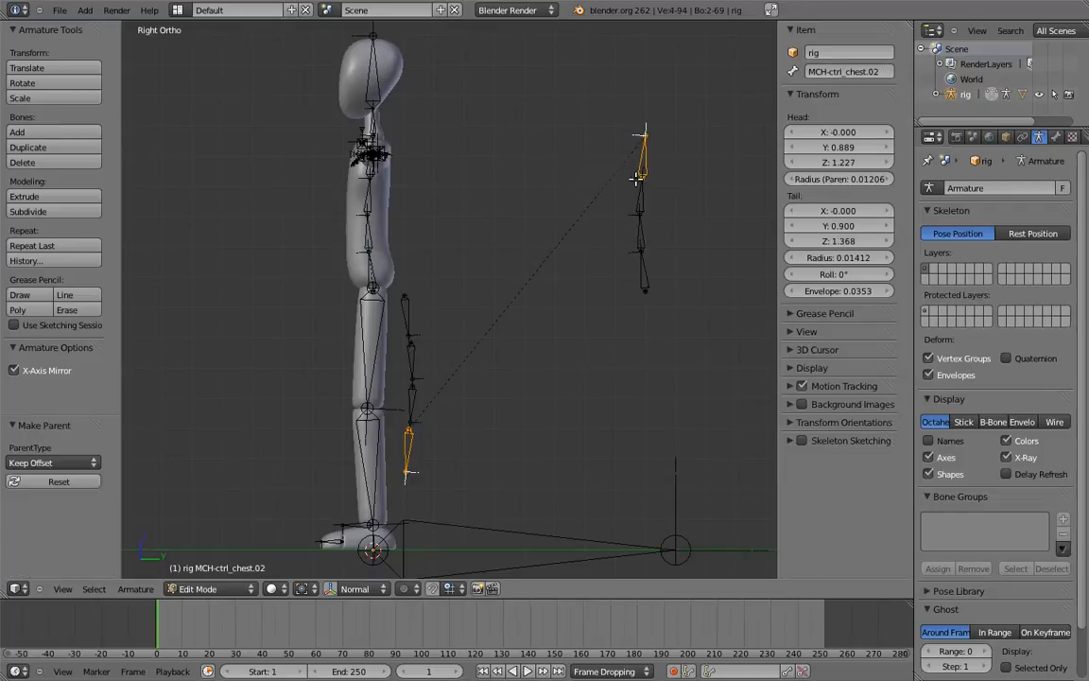
pyautogui.rightClick(413, 397)
pyautogui.keyDown('shift'); pyautogui.rightClick(640, 196); pyautogui.keyUp('shift')
pyautogui.hotkey('ctrl', 'p')
pyautogui.click(577, 179)
# Parent MCH-reverse_spine to MCH-ctrl_spine and MCH-reverse_hips to MCH-ctrl_hips with Keep Offset.
pyautogui.rightClick(432, 348)
pyautogui.keyDown('shift'); pyautogui.rightClick(641, 232); pyautogui.keyUp('shift')
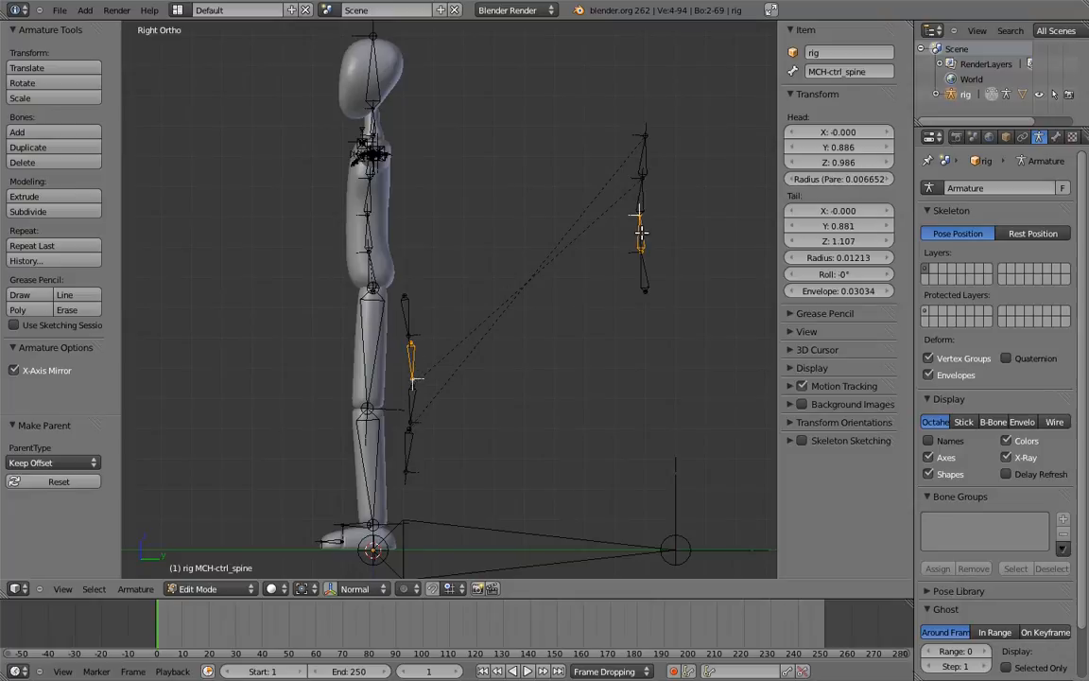
pyautogui.hotkey('ctrl', 'p')
pyautogui.click(574, 214)
pyautogui.rightClick(405, 312)
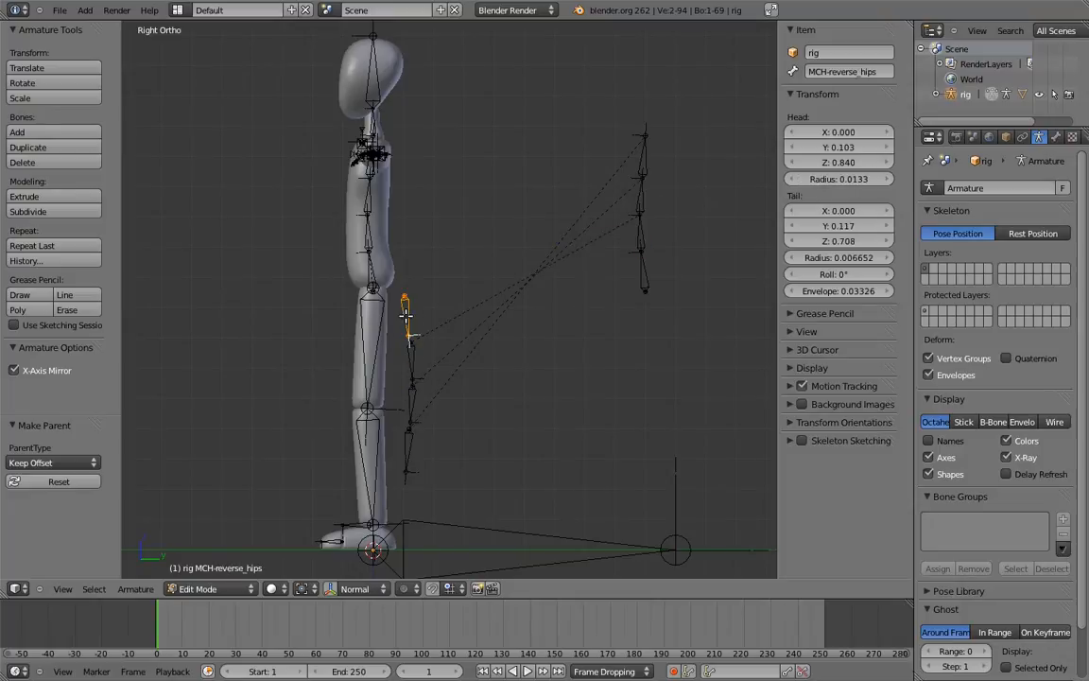
pyautogui.keyDown('shift'); pyautogui.rightClick(645, 269); pyautogui.keyUp('shift')
pyautogui.hotkey('ctrl', 'p')
pyautogui.click(645, 272)
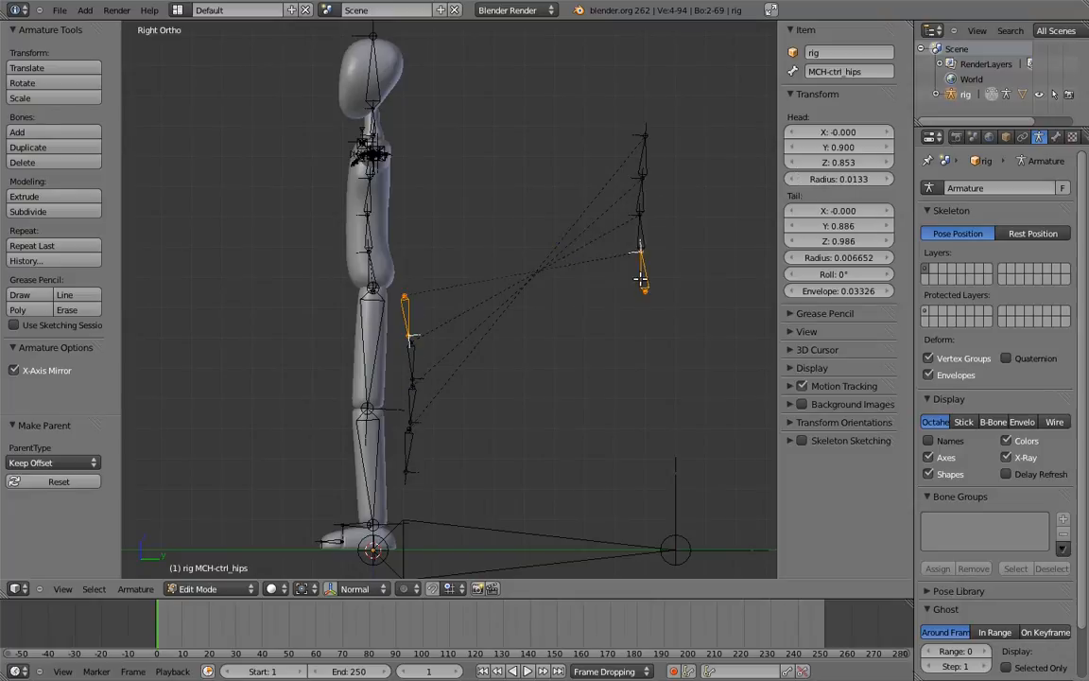
# Set the 3D cursor to the tip of MCH-hips and snap MCH-reverse_hips to it.
pyautogui.keyDown('shift'); pyautogui.moveTo(402, 225); pyautogui.dragTo(583, 288, button='middle'); pyautogui.keyUp('shift')
pyautogui.rightClick(527, 241)
pyautogui.hotkey('shift', 's')
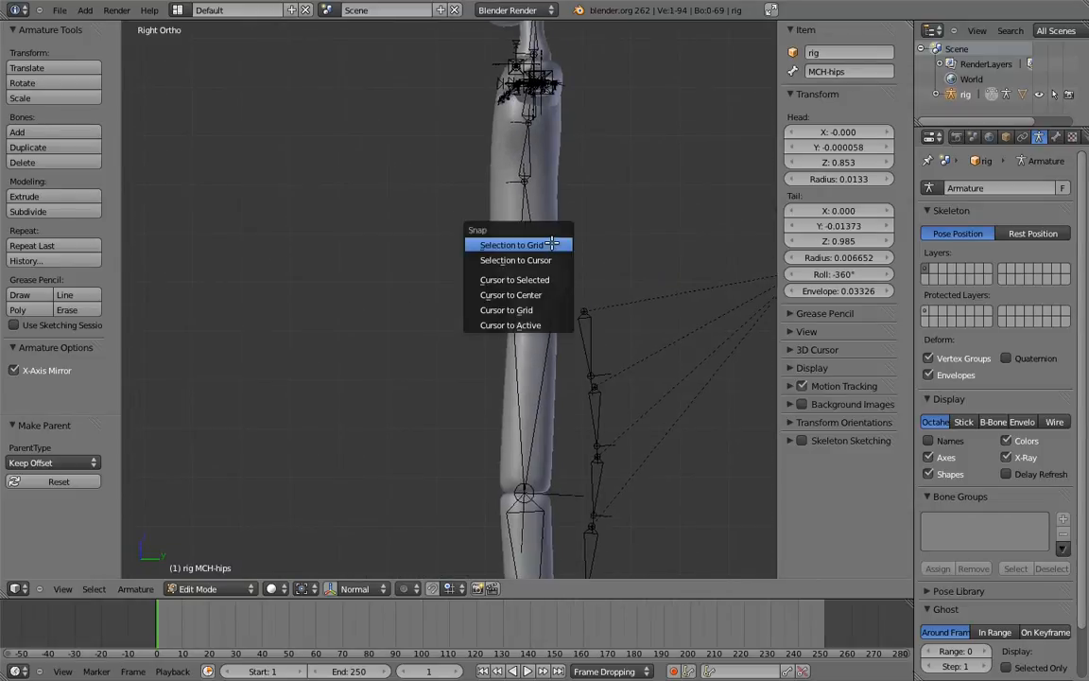
pyautogui.click(526, 280)
pyautogui.rightClick(591, 337)
pyautogui.hotkey('shift', 's')
pyautogui.click(584, 317)
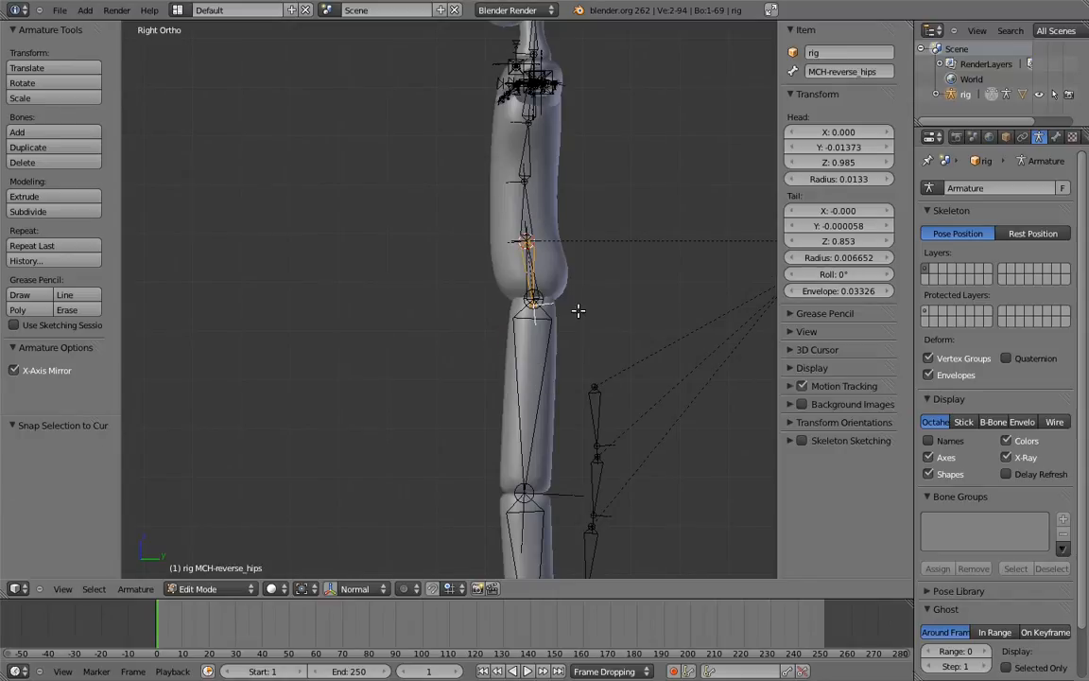
# Set the 3D cursor to the tip of MCH-reverse_hips and snap MCH-reverse_spine to it.
pyautogui.scroll(4, 536, 297)
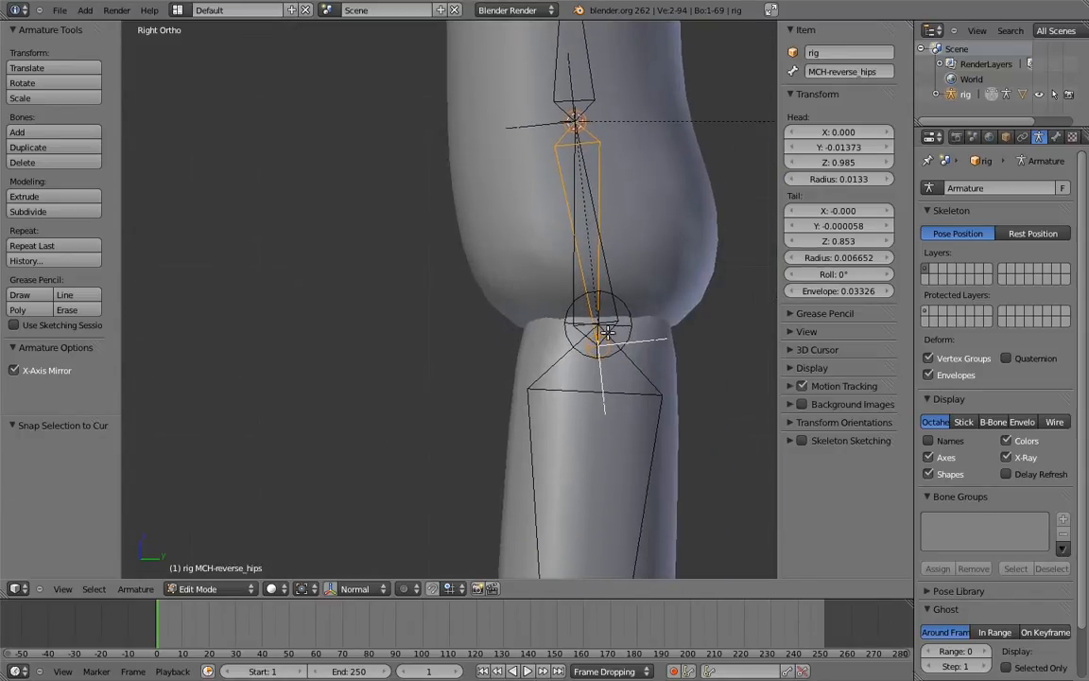
pyautogui.rightClick(600, 343)
pyautogui.hotkey('shift', 's')
pyautogui.click(584, 431)
pyautogui.scroll(-5, 532, 284)
pyautogui.rightClick(574, 361)
pyautogui.hotkey('shift', 's')
pyautogui.click(515, 311)
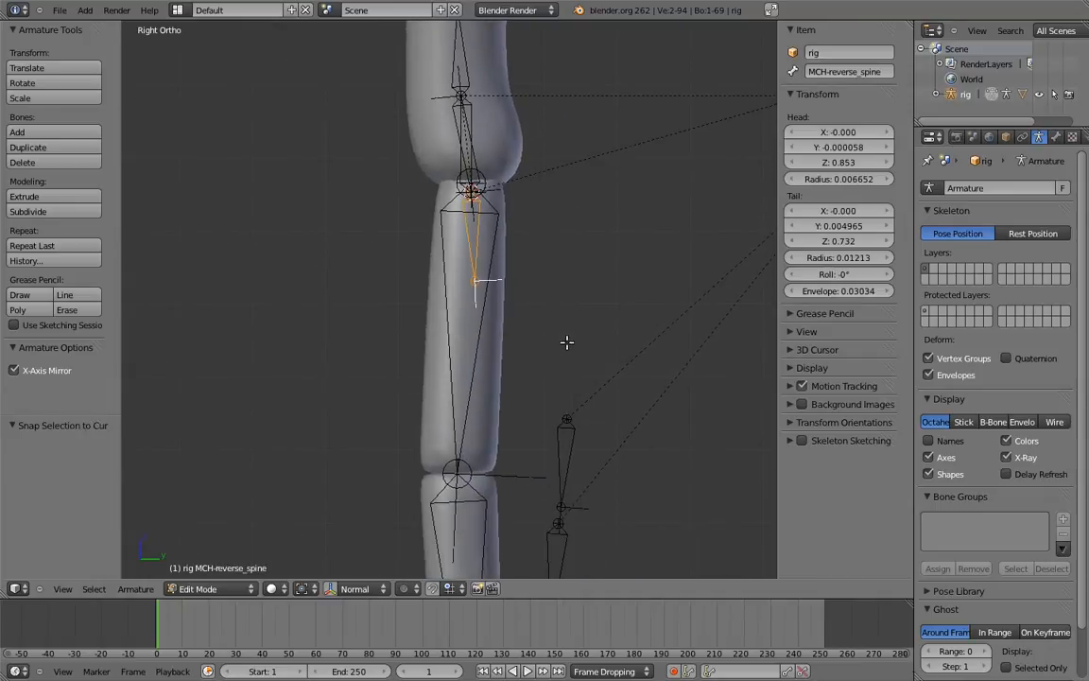
# Set the 3D cursor to the tip of MCH-reverse_spine and snap MCH-reverse_chest.01 to it.
pyautogui.hotkey('shift', 's')
pyautogui.click(456, 300)
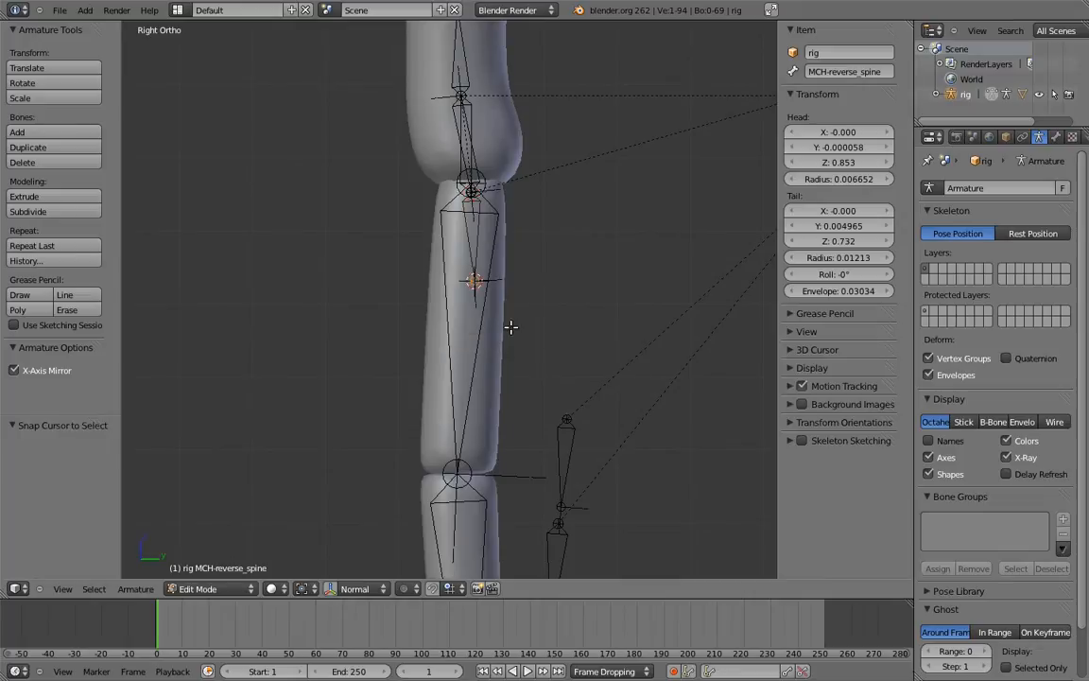
pyautogui.hotkey('shift', 's')
pyautogui.click(562, 428)
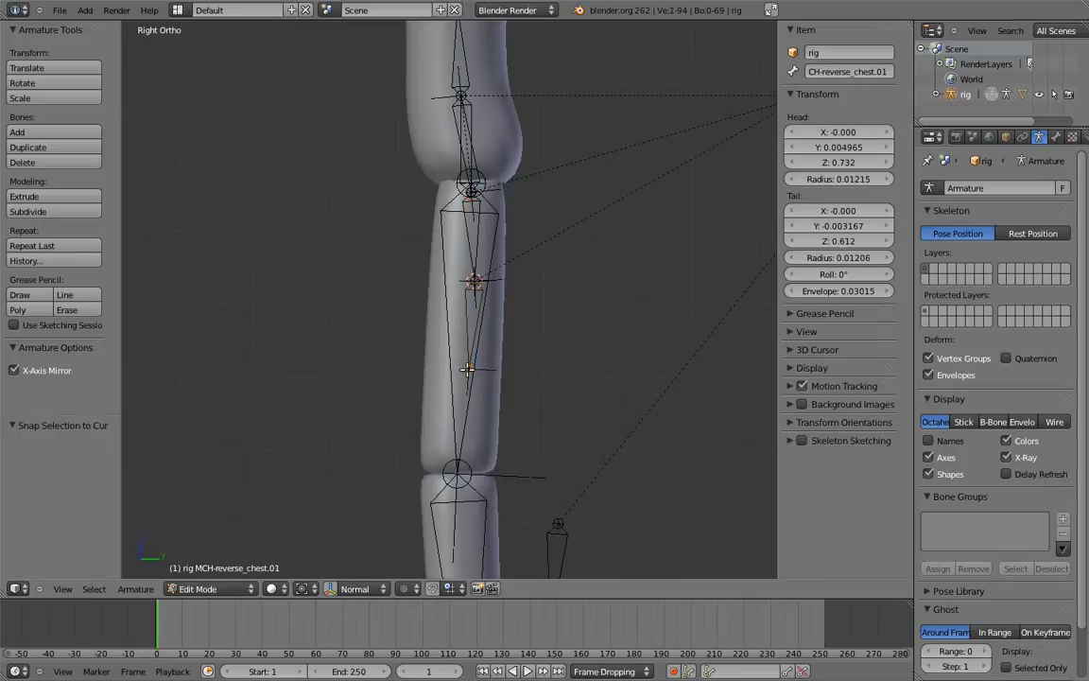
# Set the 3D cursor to the tip of MCH-reverse_chest.01 and snap MCH-reverse_chest.02 to it.
pyautogui.hotkey('shift', 's')
pyautogui.click(468, 391)
pyautogui.keyDown('shift'); pyautogui.moveTo(560, 565); pyautogui.dragTo(574, 404, button='middle'); pyautogui.keyUp('shift')
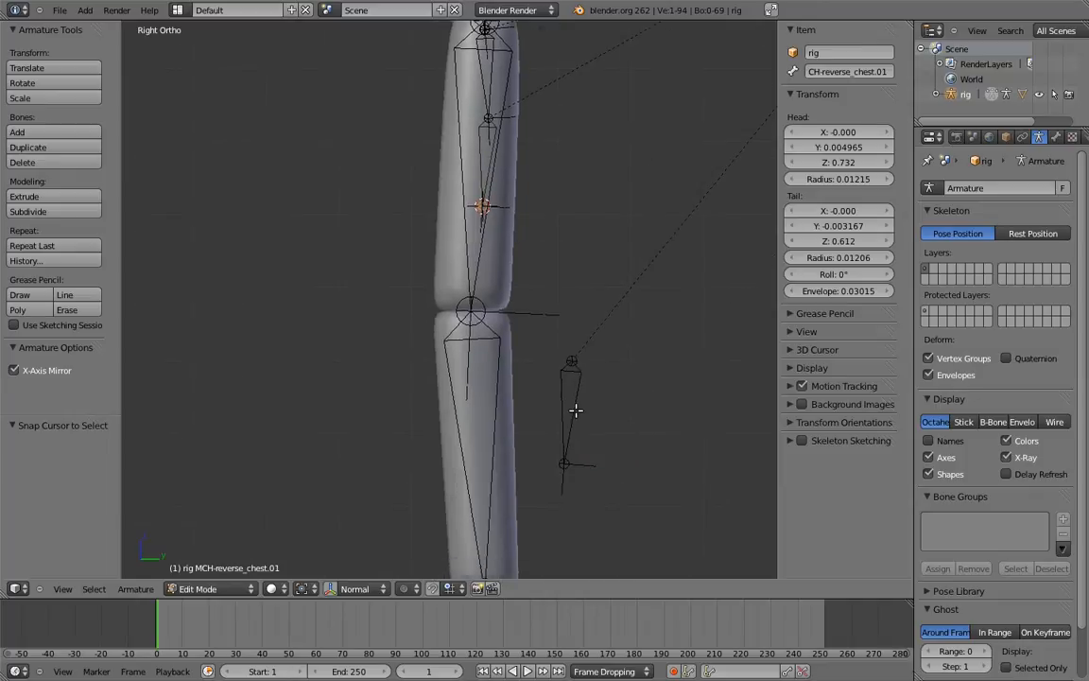
pyautogui.hotkey('shift', 's')
pyautogui.click(569, 390)
# Set the 3D cursor to the joint between MCH-hips and the spine bone above it.
pyautogui.keyDown('shift'); pyautogui.moveTo(584, 253); pyautogui.dragTo(588, 440, button='middle'); pyautogui.keyUp('shift')
pyautogui.press('a')
pyautogui.keyDown('shift'); pyautogui.moveTo(589, 146); pyautogui.dragTo(549, 330, button='middle'); pyautogui.keyUp('shift')
pyautogui.rightClick(542, 256)
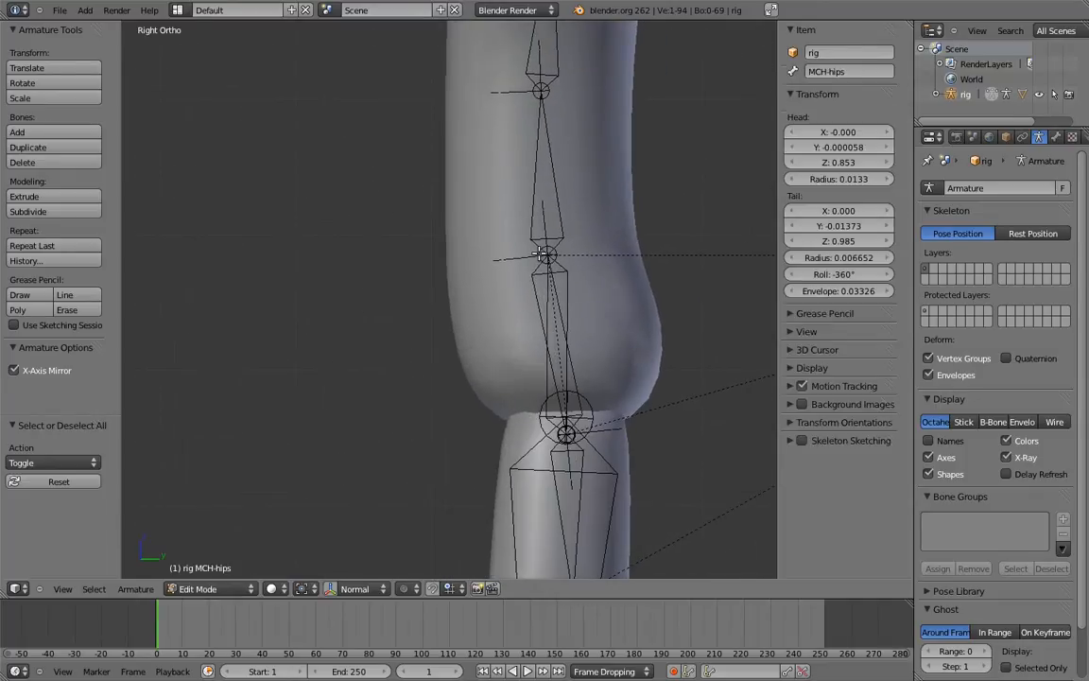
pyautogui.hotkey('shift', 's')
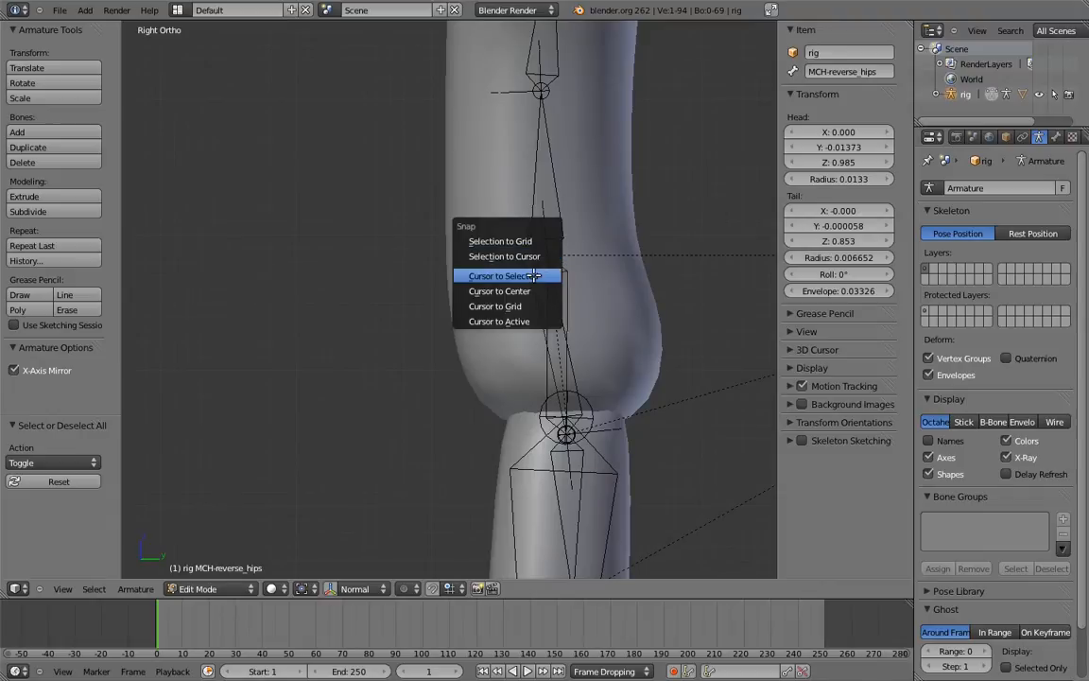
pyautogui.click(534, 275)
# Add a new bone at the 3D cursor and move its tip by -0.2 on Y and -1 on Z so it points horizontally forward.
pyautogui.keyDown('shift'); pyautogui.moveTo(588, 224); pyautogui.dragTo(564, 287, button='middle'); pyautogui.keyUp('shift')
pyautogui.hotkey('shift', 'a')
pyautogui.keyDown('shift'); pyautogui.moveTo(561, 228); pyautogui.dragTo(564, 156, button='middle'); pyautogui.keyUp('shift')
pyautogui.keyDown('shift'); pyautogui.moveTo(489, 57); pyautogui.dragTo(497, 92, button='middle'); pyautogui.keyUp('shift')
pyautogui.rightClick(475, 44)
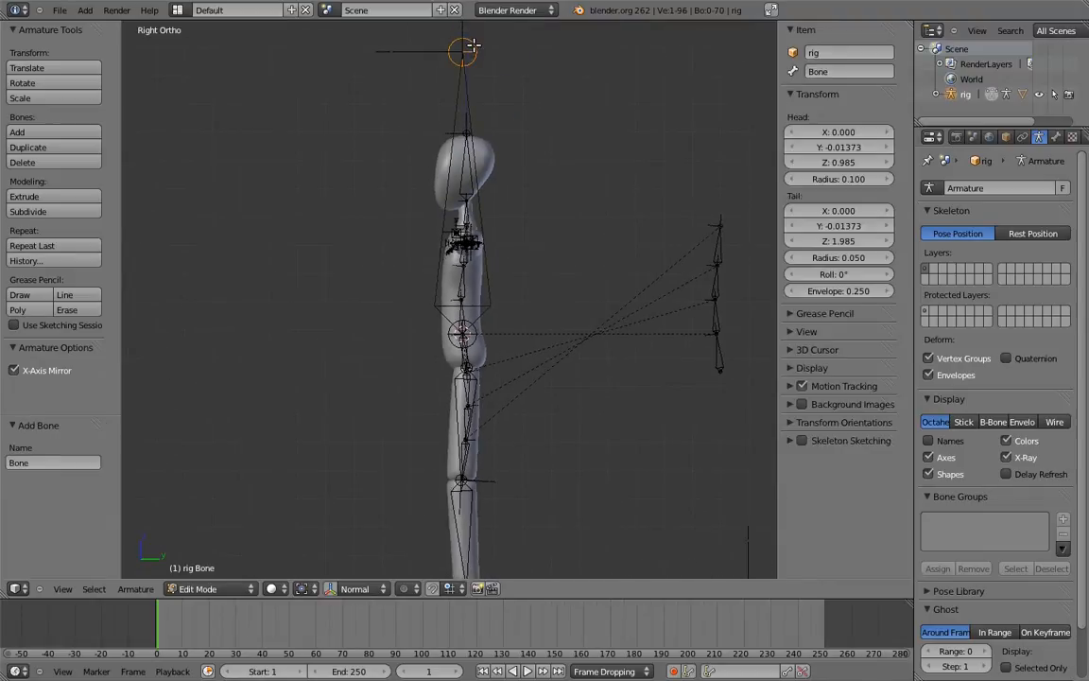
pyautogui.press('g')
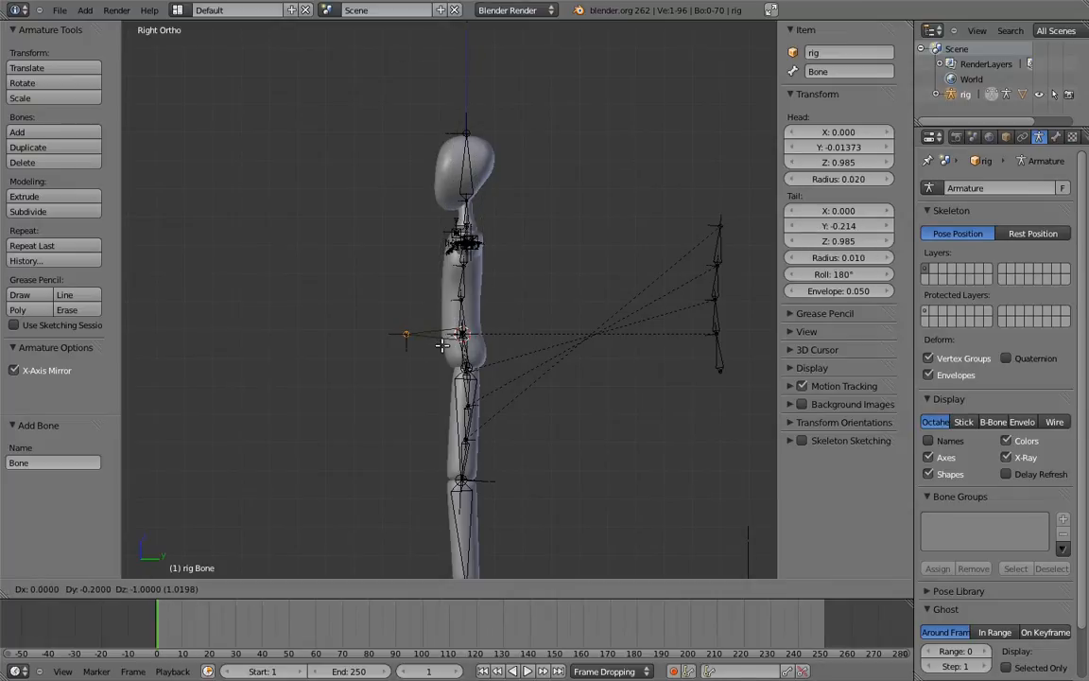
pyautogui.click(431, 293)
pyautogui.scroll(4, 525, 272)
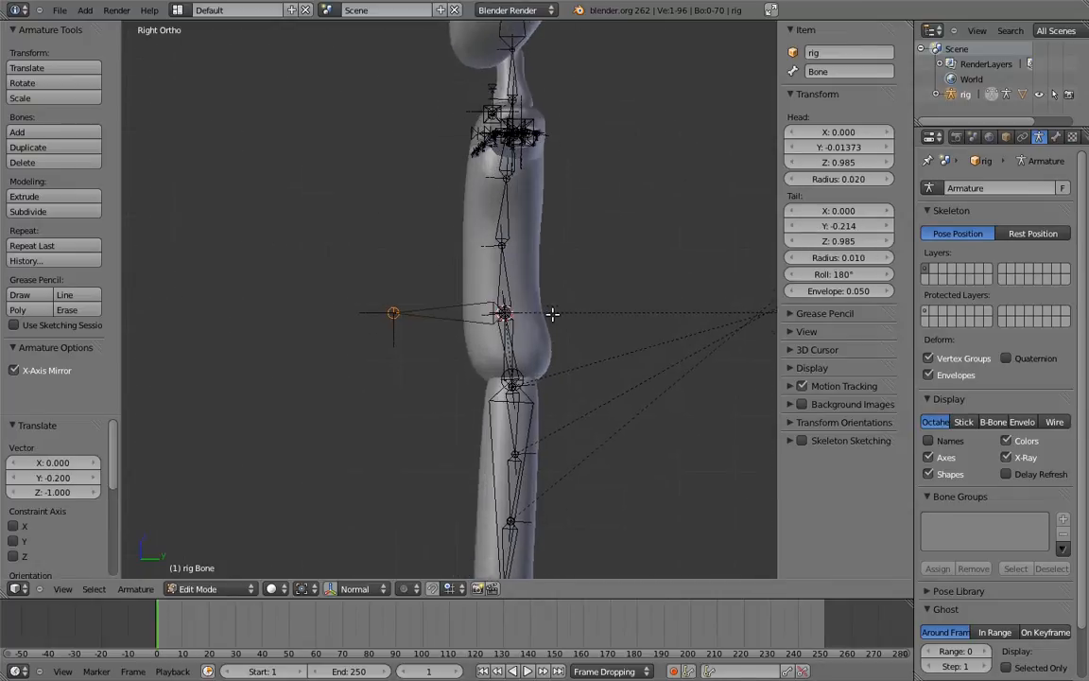
# Rename the new horizontal bone at the hips "body".
pyautogui.rightClick(438, 303)
pyautogui.click(849, 71)
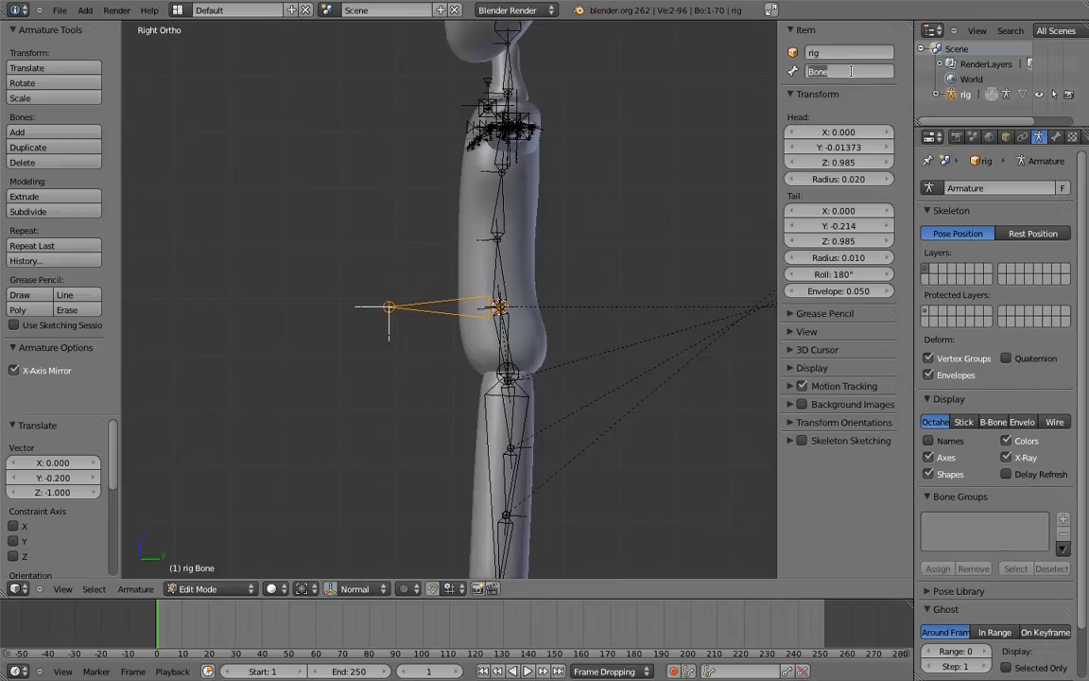
pyautogui.write('body')
pyautogui.press('Return')
# In Pose Mode, add a Copy Location constraint to MCH-reverse_hips targeting the body bone.
pyautogui.hotkey('ctrl', 'Tab')
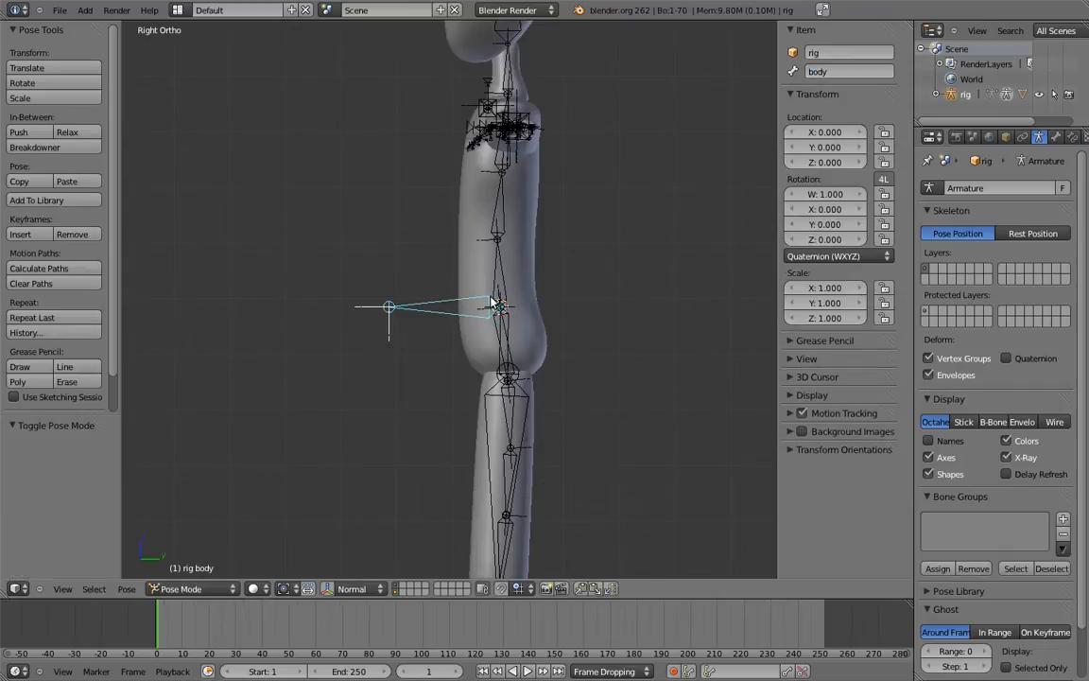
pyautogui.keyDown('shift'); pyautogui.rightClick(516, 323); pyautogui.keyUp('shift')
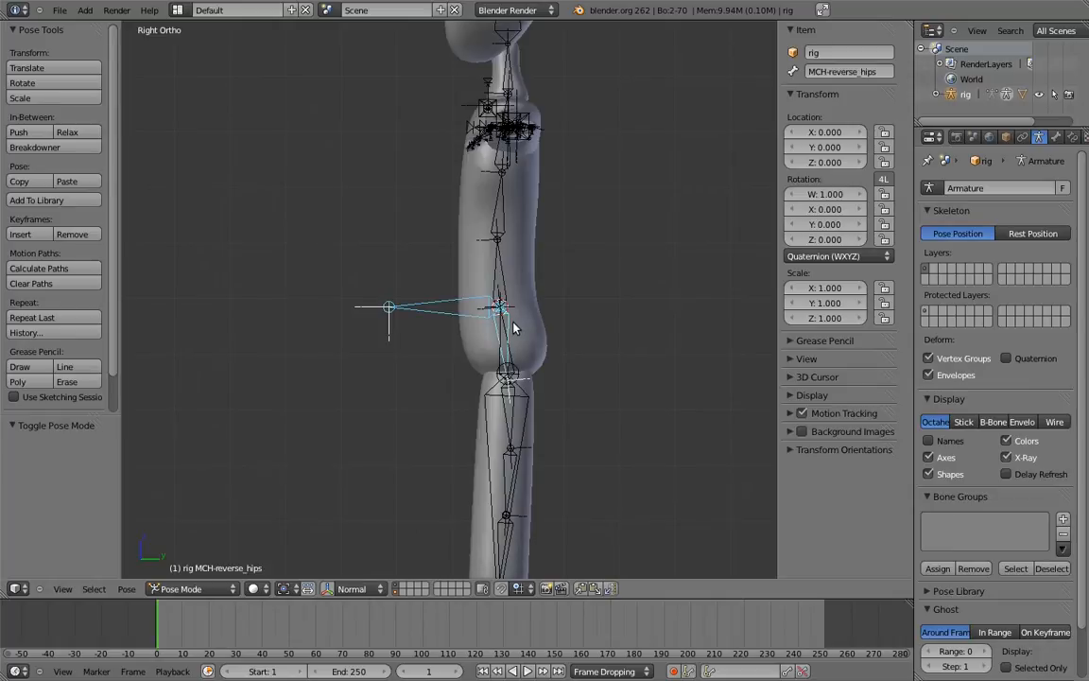
pyautogui.hotkey('shift', 'ctrl', 'c')
pyautogui.click(202, 341)
# Add a Copy Location constraint to MCH-reverse_spine targeting MCH-reverse_hips, with Head/Tail set to 1.000.
pyautogui.scroll(2, 518, 285)
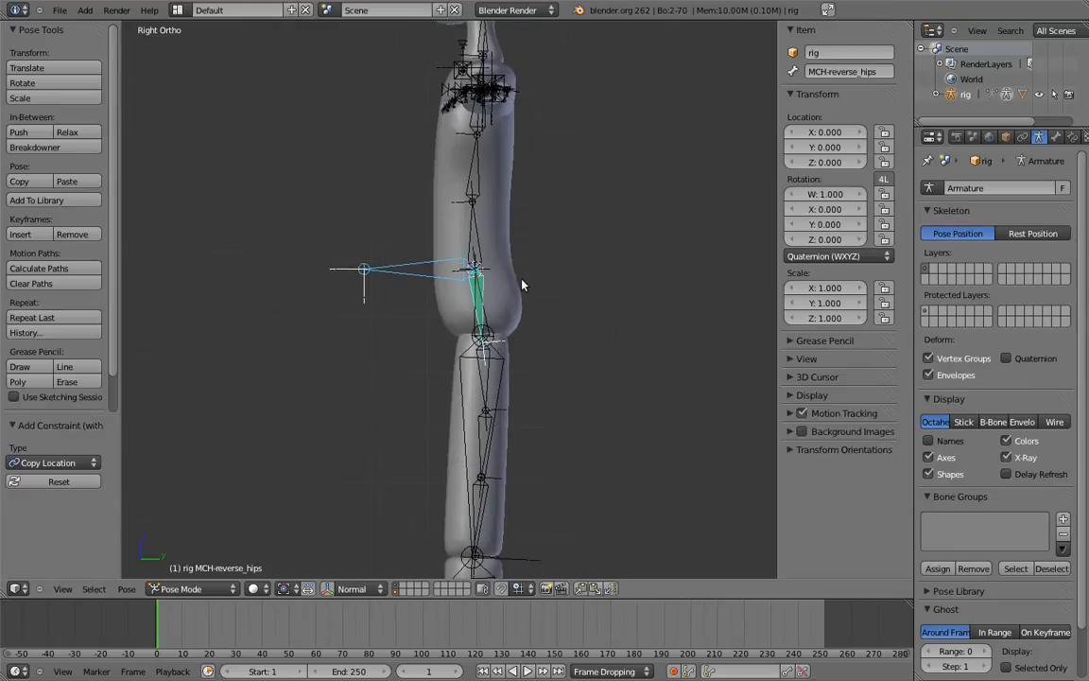
pyautogui.rightClick(495, 392)
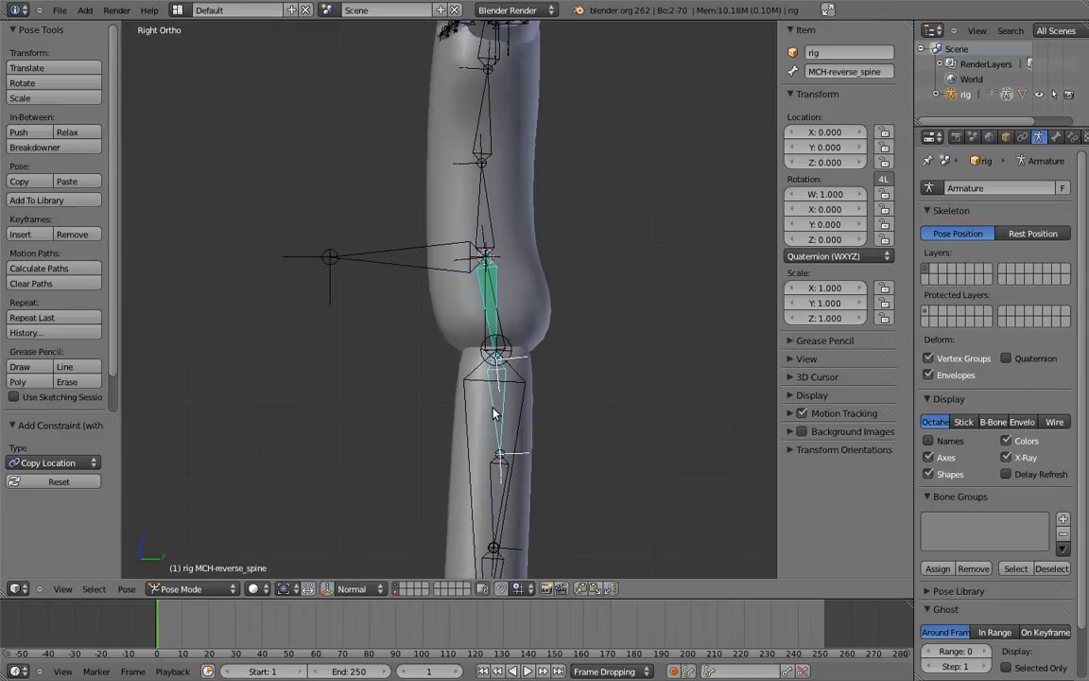
pyautogui.hotkey('shift', 'ctrl', 'c')
pyautogui.click(490, 414)
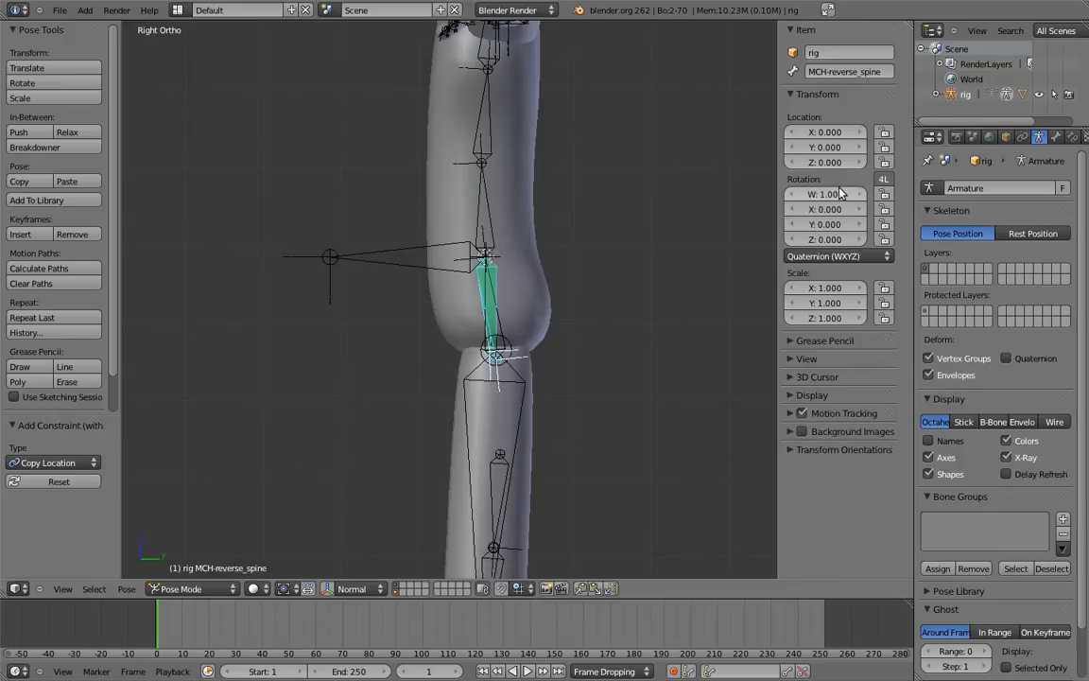
pyautogui.click(1073, 137)
pyautogui.moveTo(1005, 304); pyautogui.dragTo(1074, 304)
# Add a Copy Location constraint to MCH-reverse_chest.01 targeting MCH-reverse_spine, with Head/Tail set to 1.000.
pyautogui.keyDown('shift'); pyautogui.moveTo(557, 387); pyautogui.dragTo(565, 262, button='middle'); pyautogui.keyUp('shift')
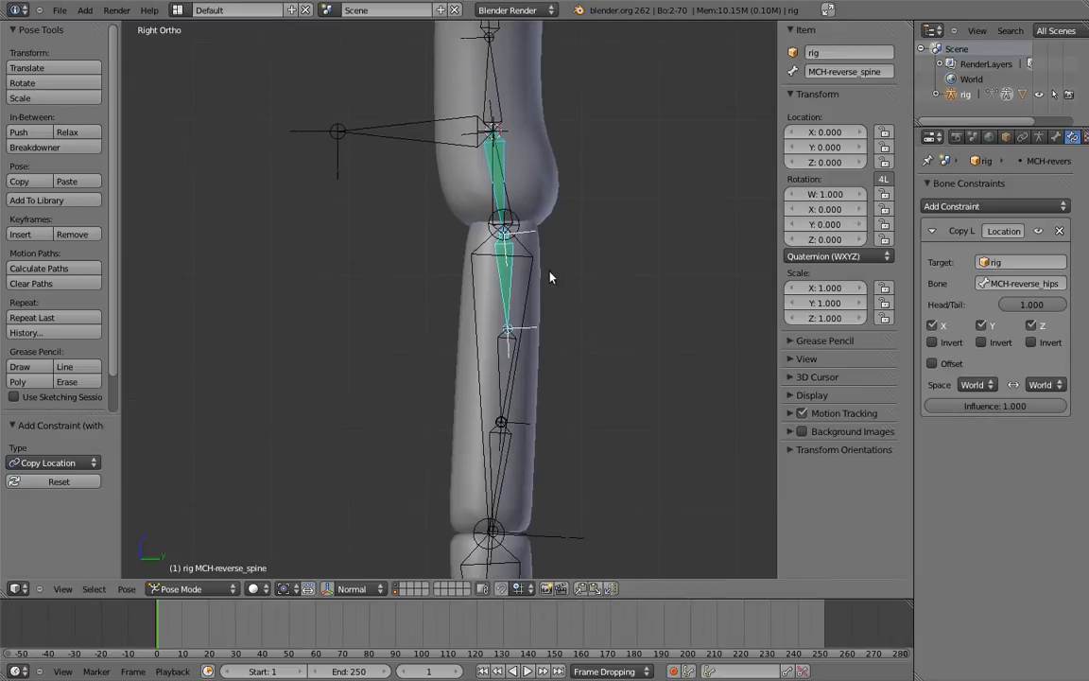
pyautogui.rightClick(512, 352)
pyautogui.rightClick(507, 297)
pyautogui.keyDown('shift'); pyautogui.rightClick(504, 352); pyautogui.keyUp('shift')
pyautogui.hotkey('shift', 'ctrl', 'c')
pyautogui.click(503, 352)
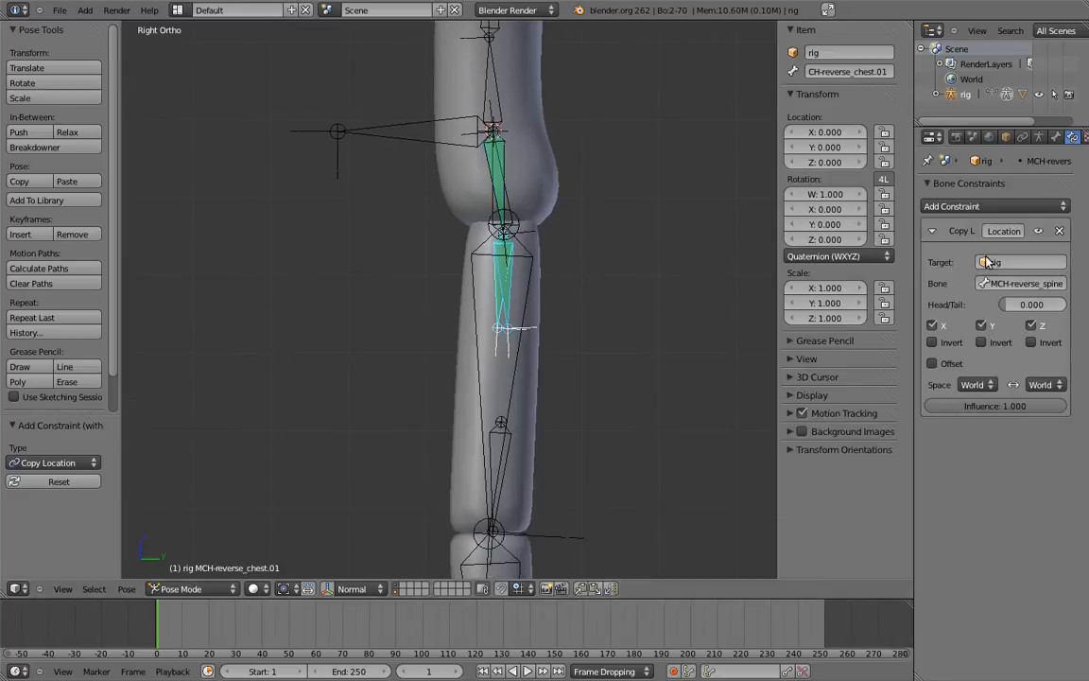
pyautogui.moveTo(1008, 304); pyautogui.dragTo(1072, 305)
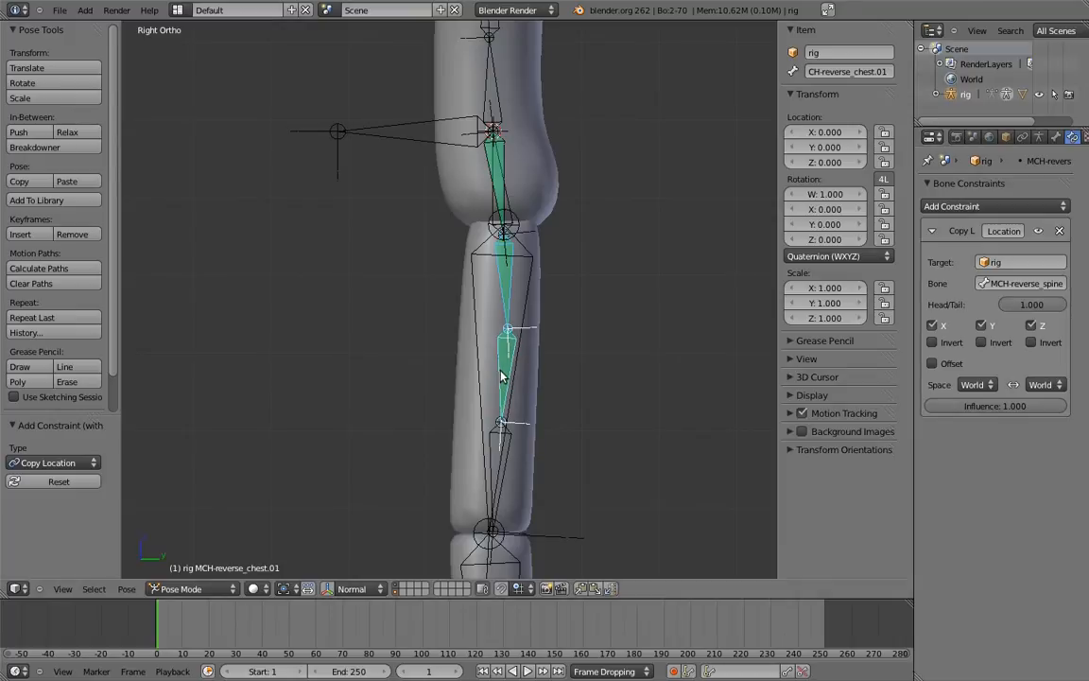
# Add a Copy Location constraint to MCH-reverse_chest.02 targeting MCH-reverse_chest.01, with Head/Tail set to 1.000.
pyautogui.keyDown('shift'); pyautogui.rightClick(493, 435); pyautogui.keyUp('shift')
pyautogui.hotkey('shift', 'ctrl', 'c')
pyautogui.click(493, 435)
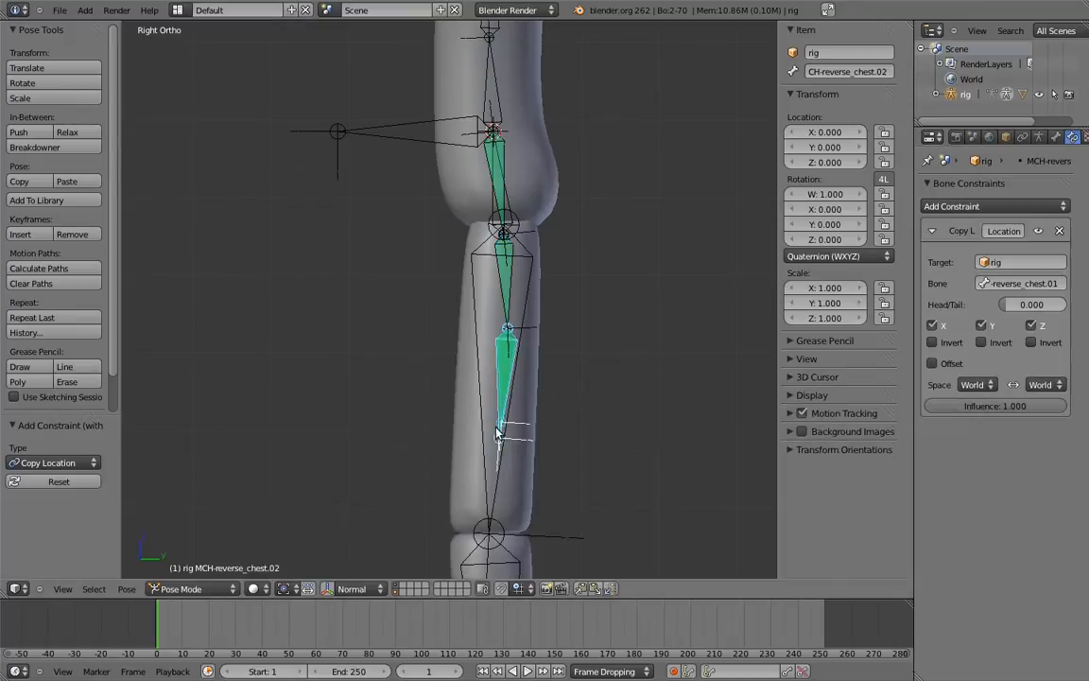
pyautogui.moveTo(1012, 304); pyautogui.dragTo(1069, 305)
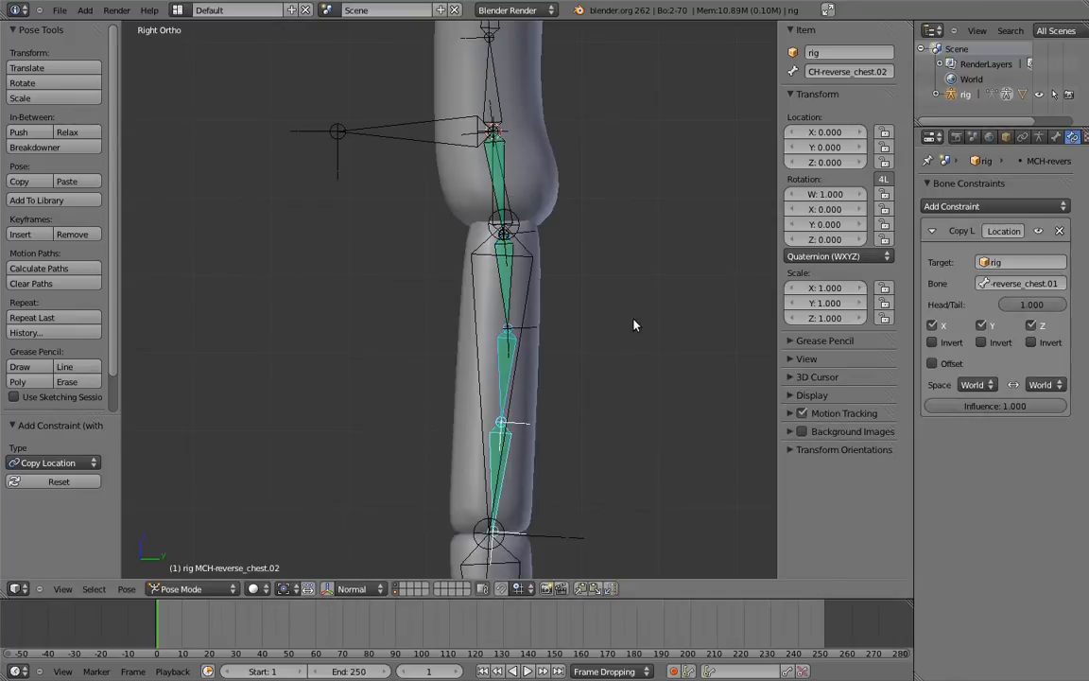
# Add a Copy Location constraint to MCH-hips targeting MCH-reverse_hips.
pyautogui.keyDown('shift'); pyautogui.moveTo(542, 174); pyautogui.dragTo(544, 320, button='middle'); pyautogui.keyUp('shift')
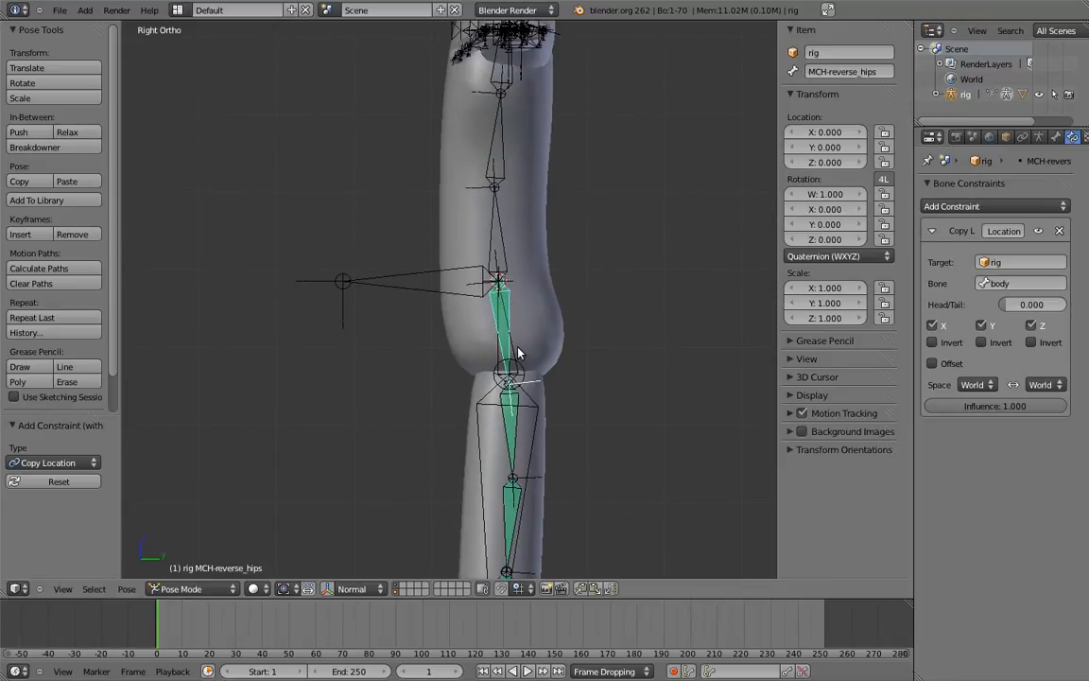
pyautogui.rightClick(519, 352)
pyautogui.hotkey('shift', 'ctrl', 'c')
pyautogui.click(515, 348)
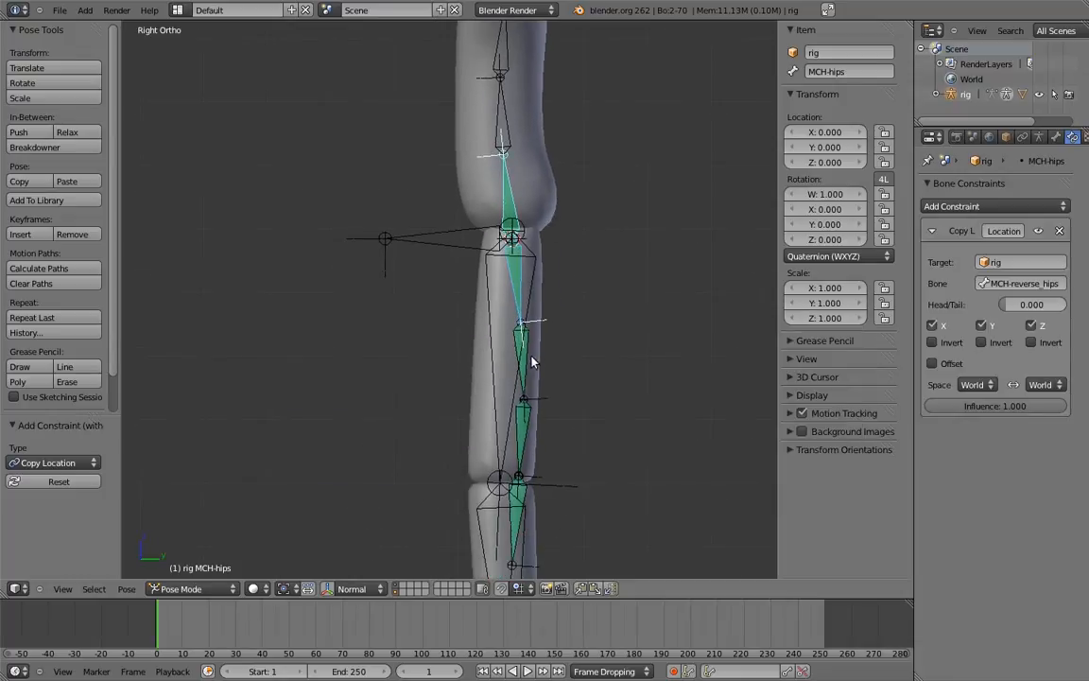
# Add a second Copy Location constraint to MCH-hips targeting MCH-reverse_spine.
pyautogui.rightClick(518, 342)
pyautogui.keyDown('shift'); pyautogui.rightClick(504, 197); pyautogui.keyUp('shift')
pyautogui.hotkey('shift', 'ctrl', 'c')
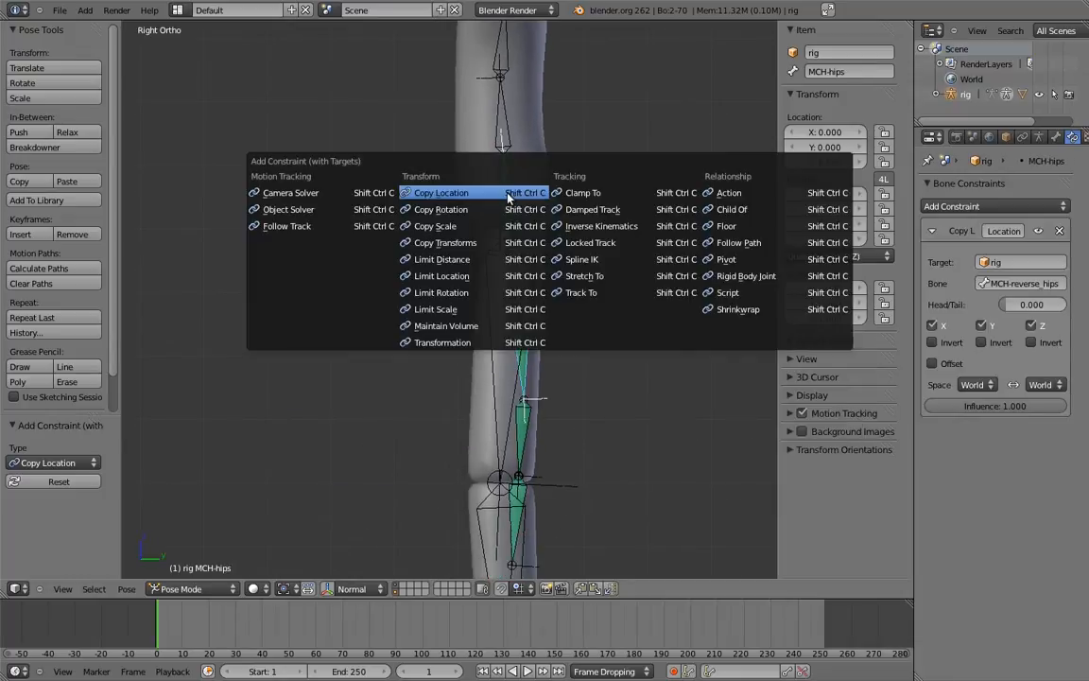
pyautogui.click(460, 181)
# Add a third Copy Location constraint to MCH-hips targeting MCH-reverse_chest.01.
pyautogui.keyDown('shift'); pyautogui.moveTo(526, 302); pyautogui.dragTo(515, 265, button='middle'); pyautogui.keyUp('shift')
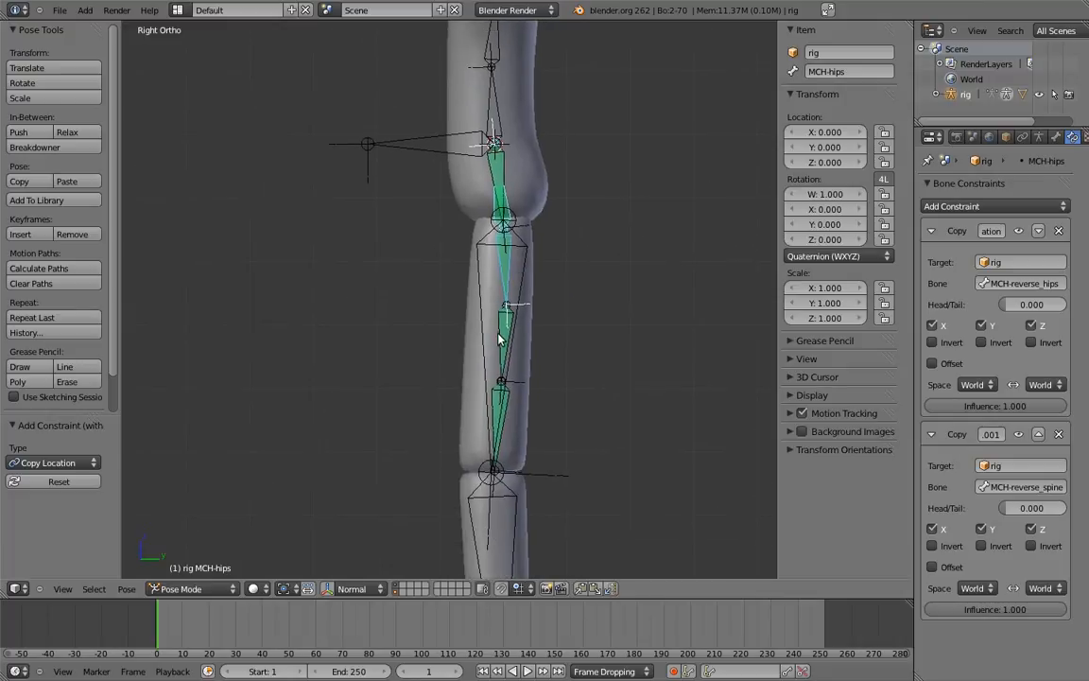
pyautogui.rightClick(499, 322)
pyautogui.rightClick(492, 208)
pyautogui.hotkey('shift', 'ctrl', 'c')
pyautogui.click(445, 194)
# Add a fourth Copy Location constraint to MCH-hips targeting MCH-reverse_chest.02.
pyautogui.keyDown('shift'); pyautogui.moveTo(515, 349); pyautogui.dragTo(517, 271, button='middle'); pyautogui.keyUp('shift')
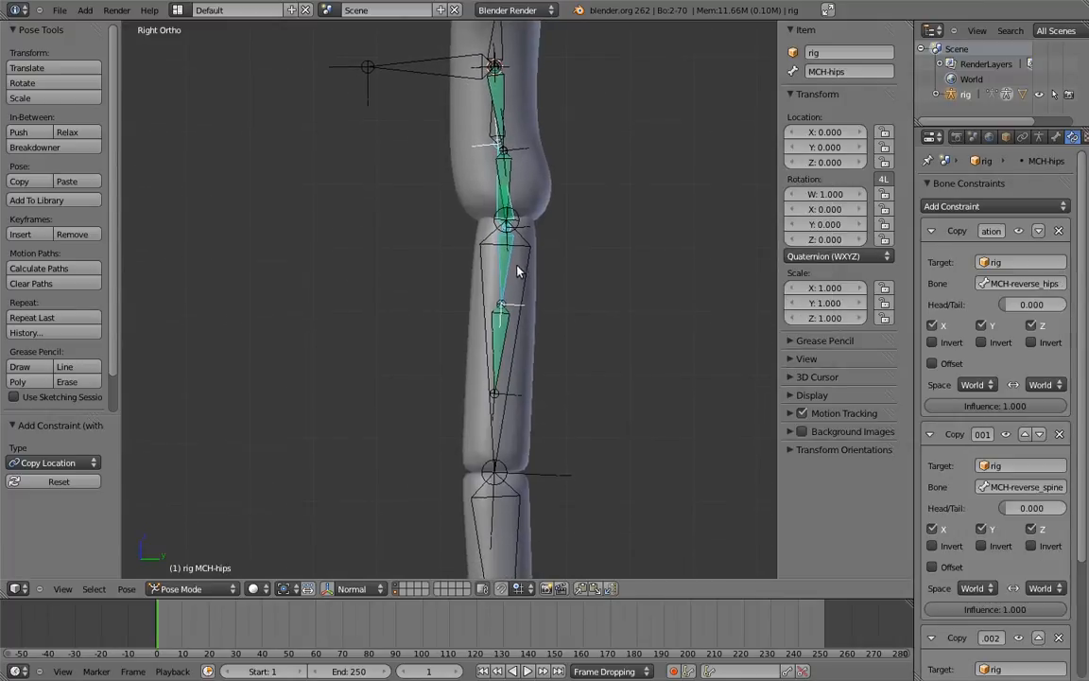
pyautogui.rightClick(500, 316)
pyautogui.rightClick(496, 204)
pyautogui.hotkey('shift', 'ctrl', 'c')
pyautogui.click(496, 204)
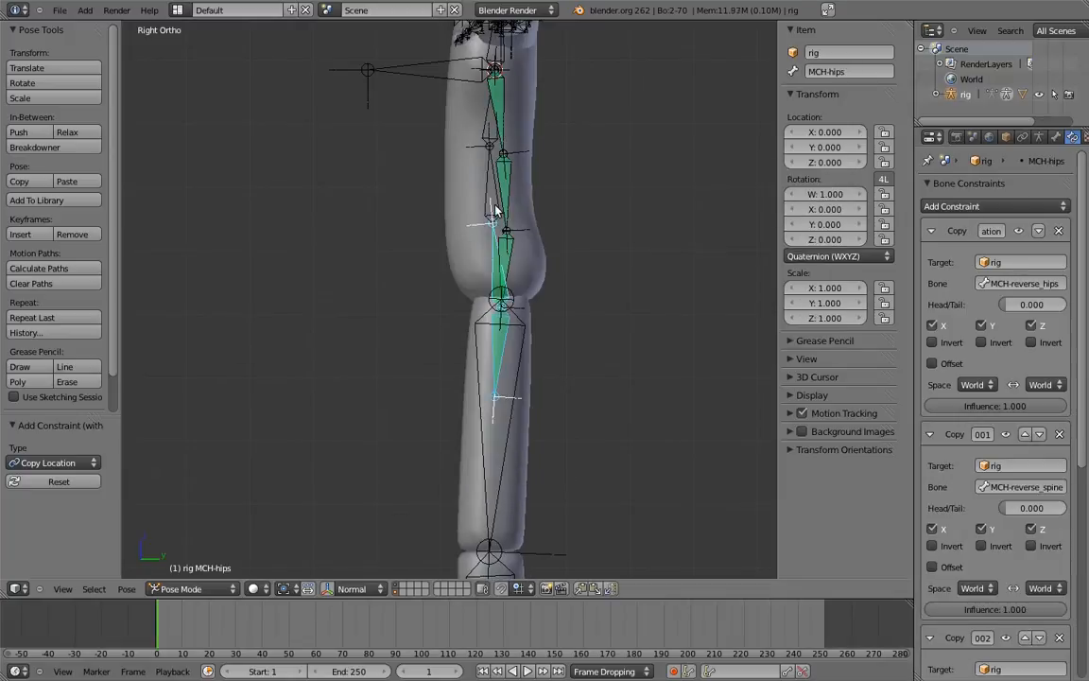
# Add a fifth Copy Location constraint to MCH-hips, again targeting MCH-reverse_chest.02, and set its Head/Tail to 1.000.
pyautogui.hotkey('shift', 'ctrl', 'c')
pyautogui.click(502, 308)
pyautogui.scroll(-5, 1000, 312)
pyautogui.scroll(-10, 1012, 566)
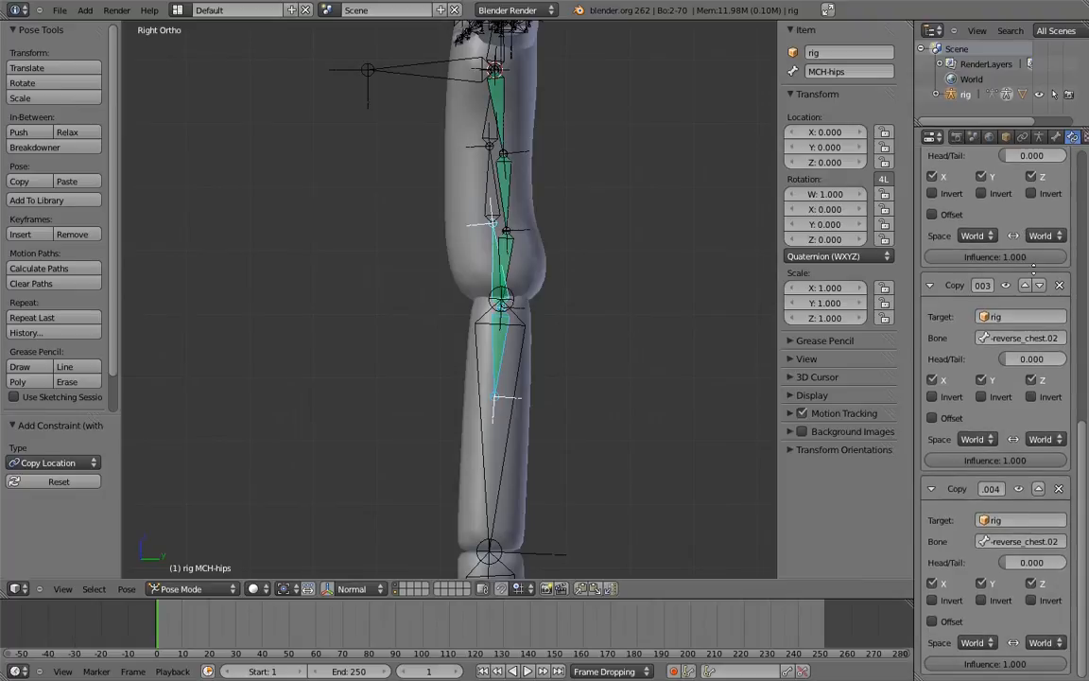
pyautogui.moveTo(1014, 566); pyautogui.dragTo(1067, 566)
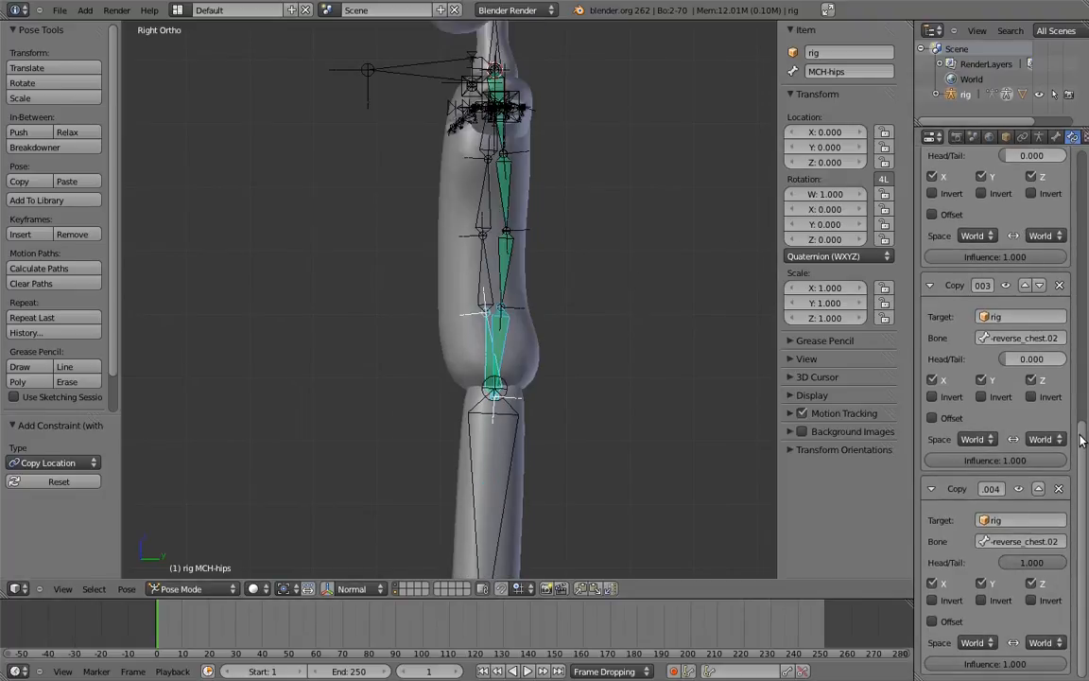
# Rename the MCH-hips constraint targeting MCH-reverse_hips as Anchor and the one targeting MCH-reverse_spine as Slide.01.
pyautogui.scroll(15, 1072, 164)
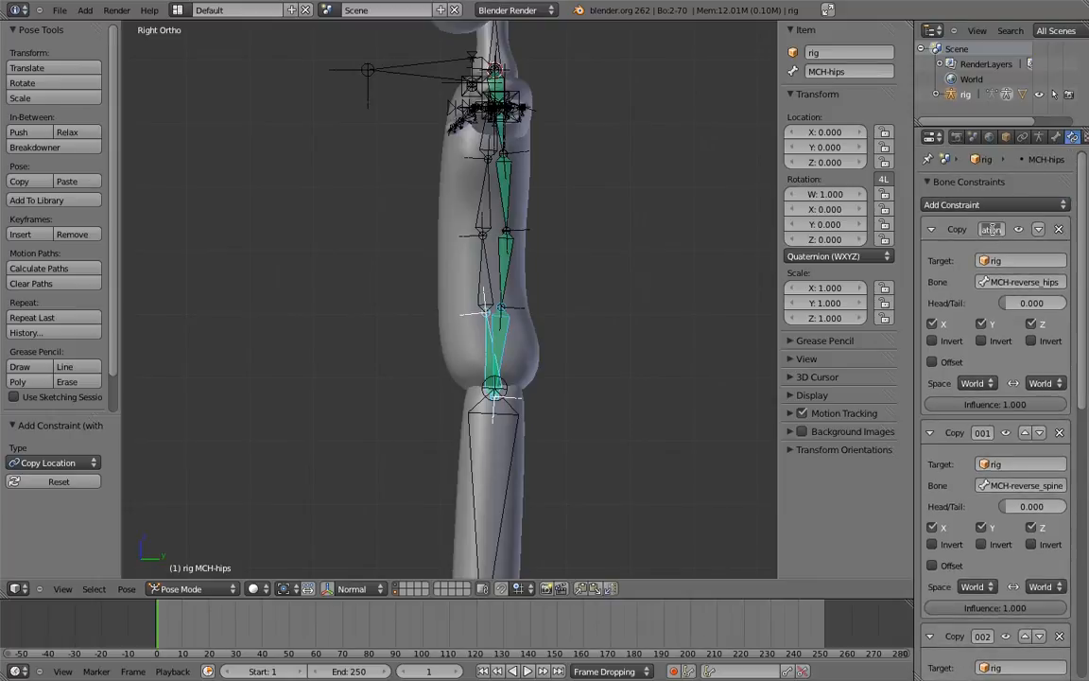
pyautogui.click(993, 229)
pyautogui.write('Anchor')
pyautogui.press('Return')
pyautogui.moveTo(916, 276); pyautogui.dragTo(871, 276)
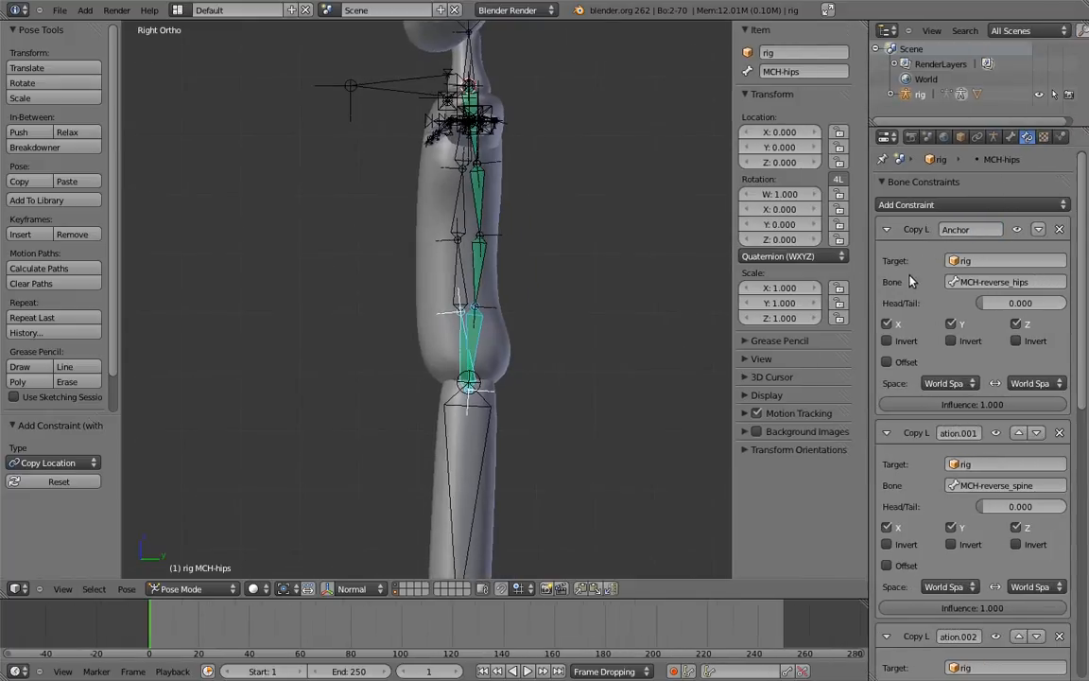
pyautogui.click(966, 433)
pyautogui.write('Slide.')
pyautogui.press('Return')
# Rename the remaining three Copy Location constraints on MCH-hips, in stack order, as Slide.02, Slide.03 and Slide.04.
pyautogui.scroll(-5, 957, 464)
pyautogui.hotkey('ctrl', 'v')
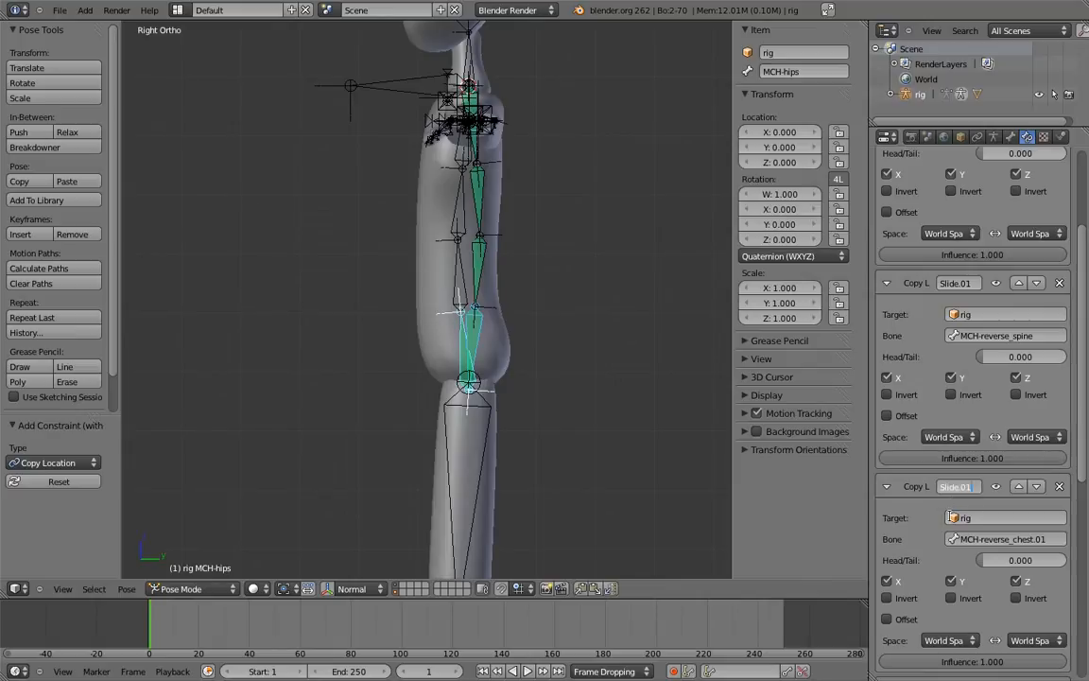
pyautogui.press('Return')
pyautogui.scroll(-6, 958, 435)
pyautogui.hotkey('ctrl', 'v')
pyautogui.press('BackSpace')
pyautogui.write('3')
pyautogui.press('Return')
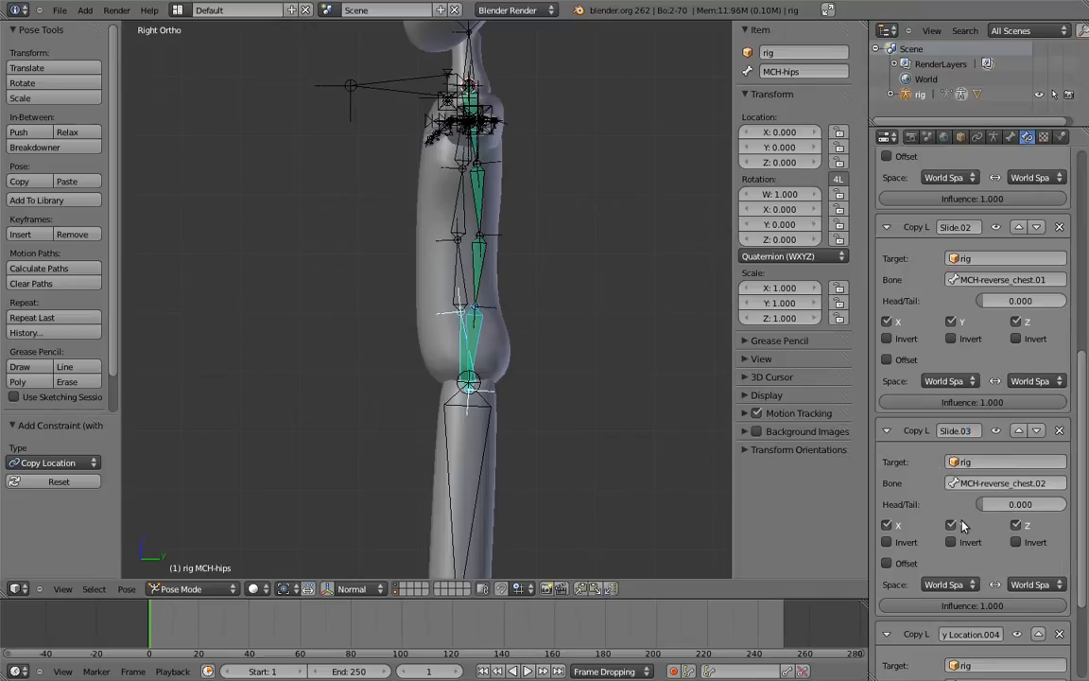
pyautogui.hotkey('ctrl', 'v')
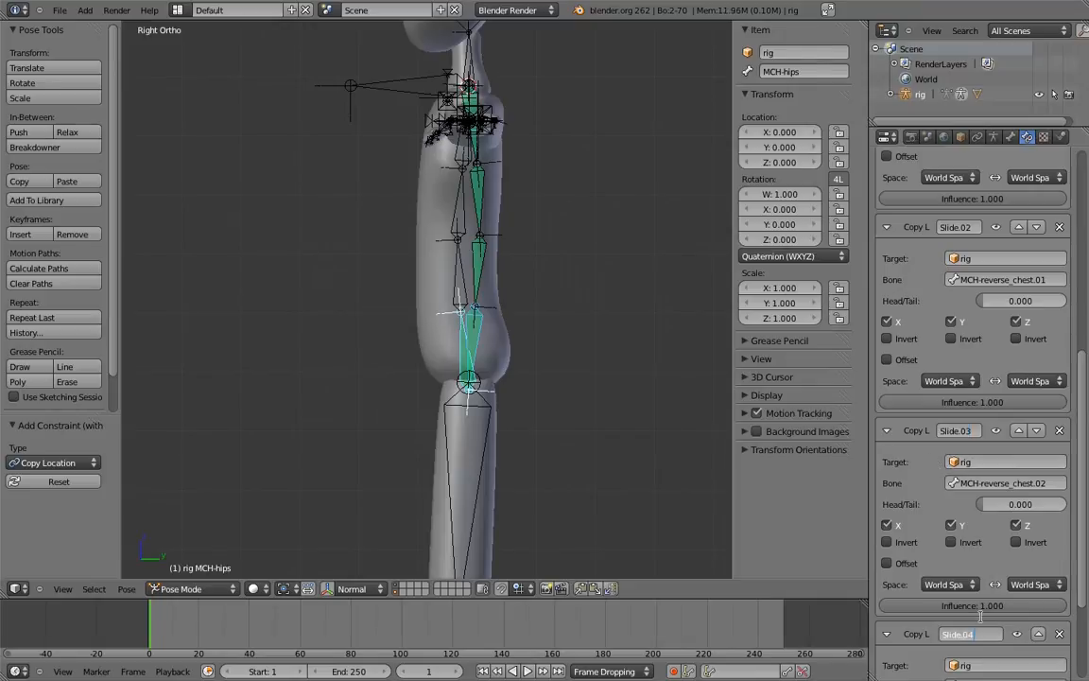
pyautogui.scroll(-4, 984, 621)
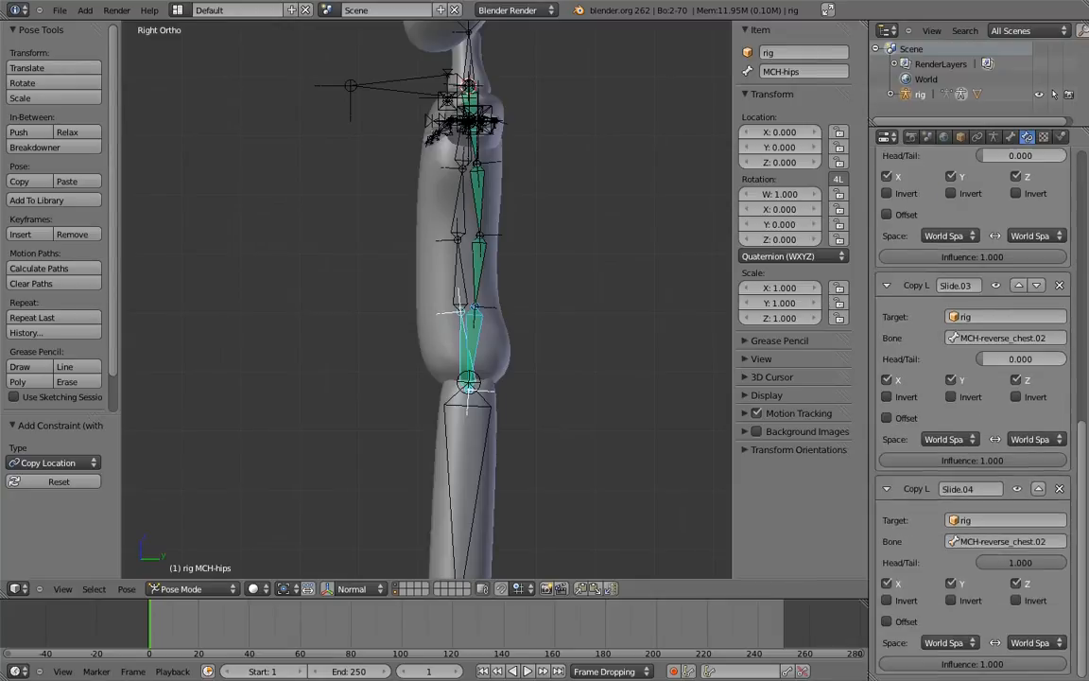
# Set the influence of the Slide.04, Slide.03 and Slide.02 constraints to 0.000.
pyautogui.moveTo(1028, 662); pyautogui.dragTo(712, 564)
pyautogui.moveTo(991, 460); pyautogui.dragTo(599, 476)
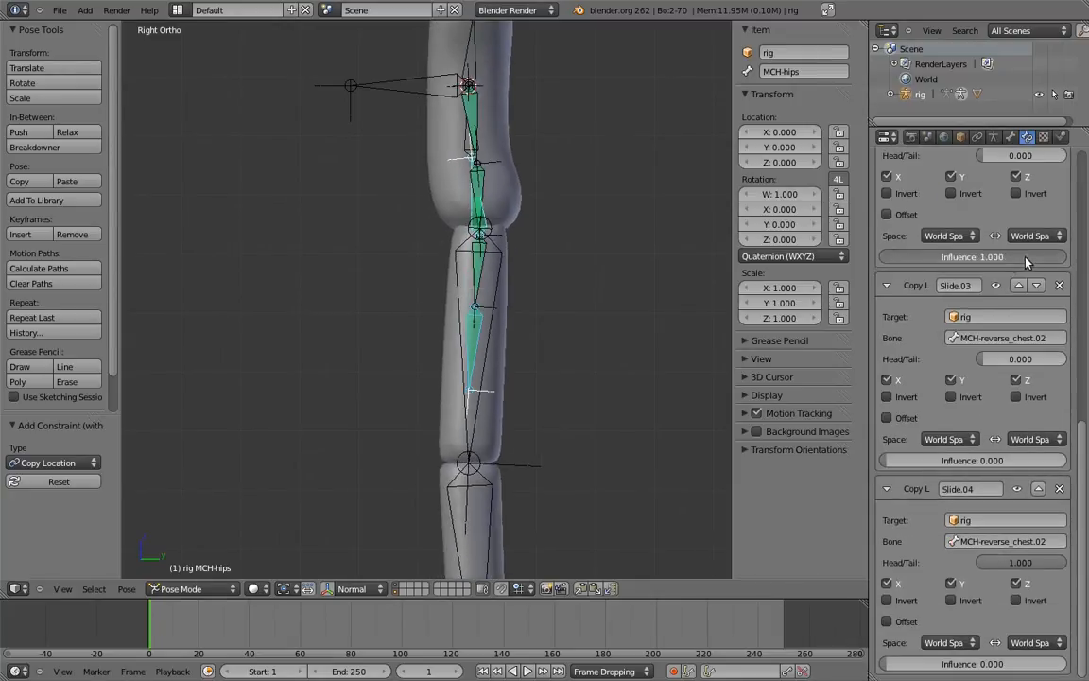
pyautogui.moveTo(932, 256); pyautogui.dragTo(642, 300)
# Add a Copy Transforms constraint to MCH-hips targeting MCH-ctrl_hips in the separate control chain.
pyautogui.keyDown('shift'); pyautogui.scroll(10, 579, 257); pyautogui.keyUp('shift')
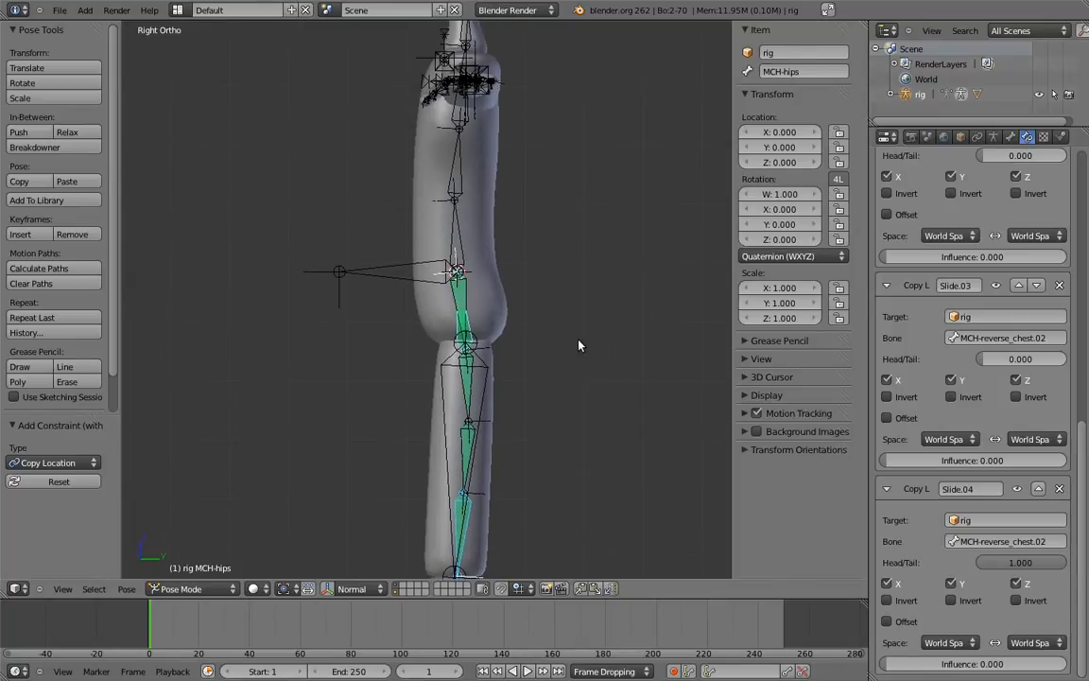
pyautogui.keyDown('ctrl'); pyautogui.moveTo(567, 372); pyautogui.dragTo(345, 328, button='middle'); pyautogui.keyUp('ctrl')
pyautogui.rightClick(642, 289)
pyautogui.keyDown('shift'); pyautogui.moveTo(346, 328); pyautogui.dragTo(693, 335, button='middle'); pyautogui.keyUp('shift')
pyautogui.keyDown('shift'); pyautogui.rightClick(414, 284); pyautogui.keyUp('shift')
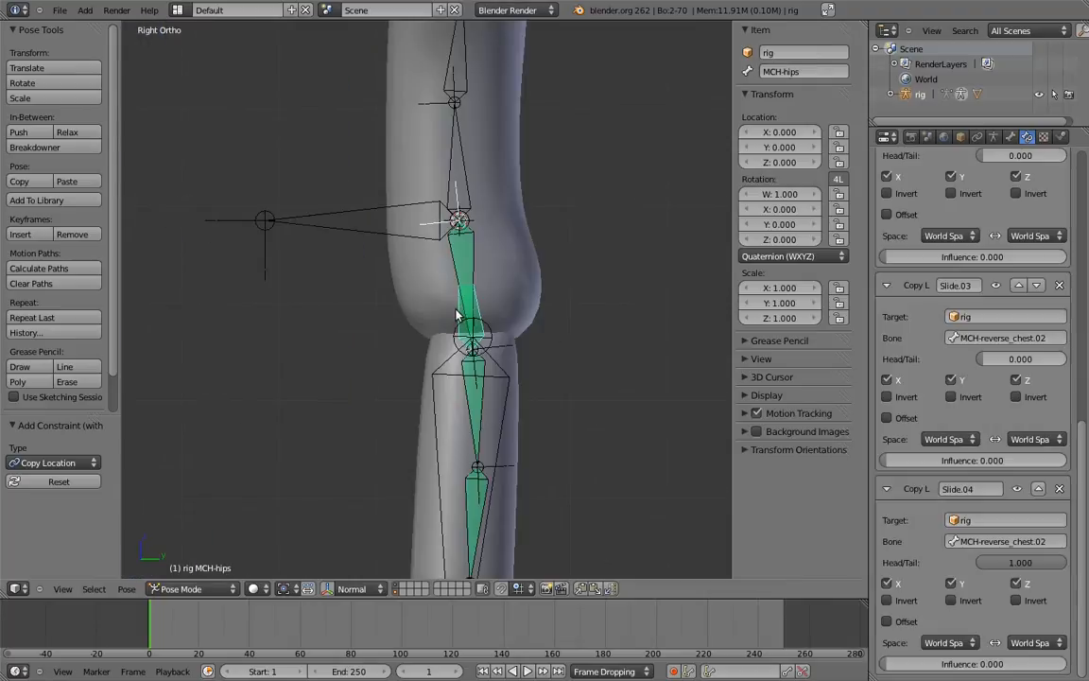
pyautogui.hotkey('shift', 'ctrl', 'c')
pyautogui.click(419, 359)
pyautogui.keyDown('shift'); pyautogui.moveTo(639, 223); pyautogui.dragTo(457, 278, button='middle'); pyautogui.keyUp('shift')
pyautogui.keyDown('ctrl'); pyautogui.moveTo(458, 278); pyautogui.dragTo(519, 149, button='middle'); pyautogui.keyUp('ctrl')
pyautogui.keyDown('shift'); pyautogui.moveTo(538, 234); pyautogui.dragTo(506, 233, button='middle'); pyautogui.keyUp('shift')
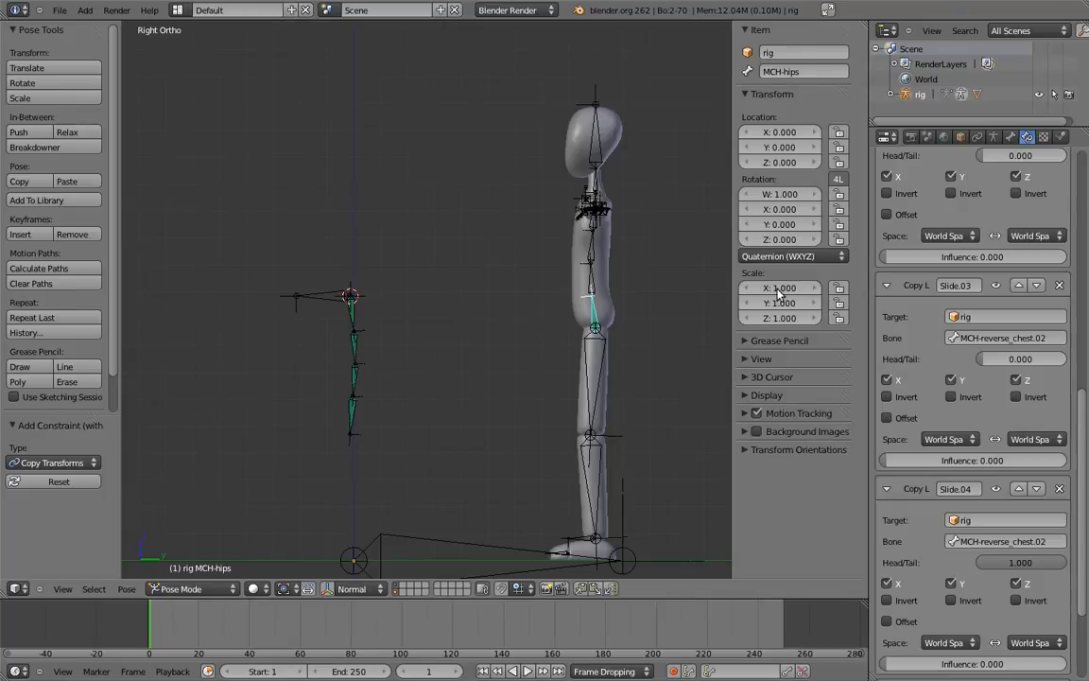
# Collapse the Anchor and Slide constraints of MCH-hips and move the Copy Transforms constraint to the top of the stack.
pyautogui.scroll(12, 894, 219)
pyautogui.click(887, 230)
pyautogui.click(887, 259)
pyautogui.click(887, 289)
pyautogui.click(887, 317)
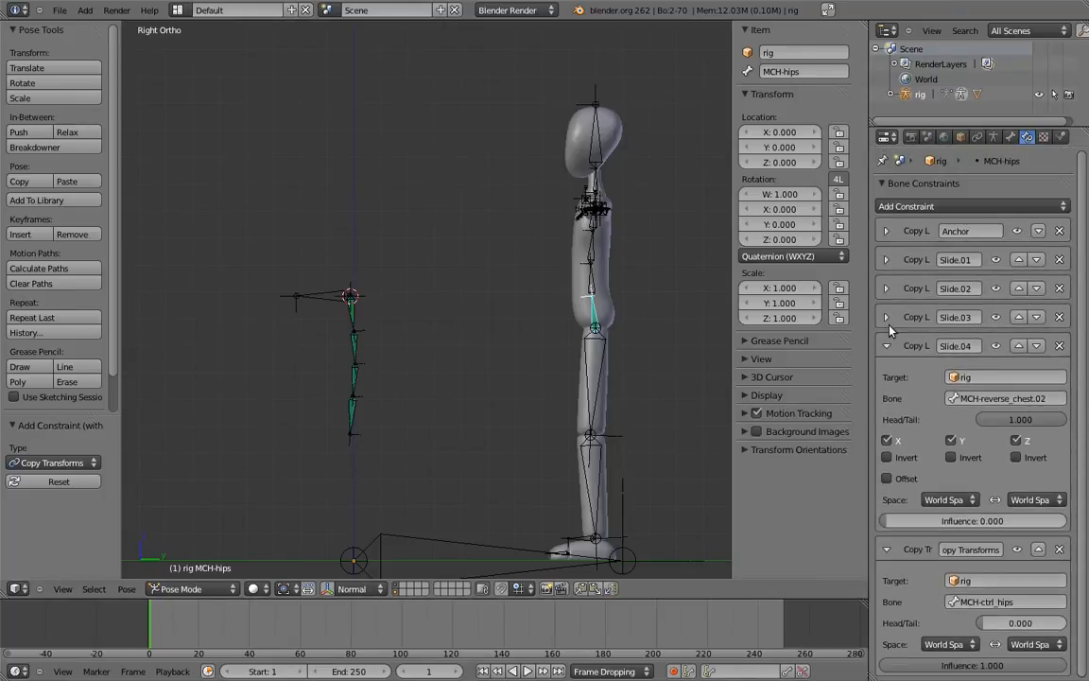
pyautogui.click(887, 346)
pyautogui.click(1038, 374)
pyautogui.click(1018, 346)
pyautogui.click(1018, 316)
pyautogui.click(1018, 288)
pyautogui.click(1018, 259)
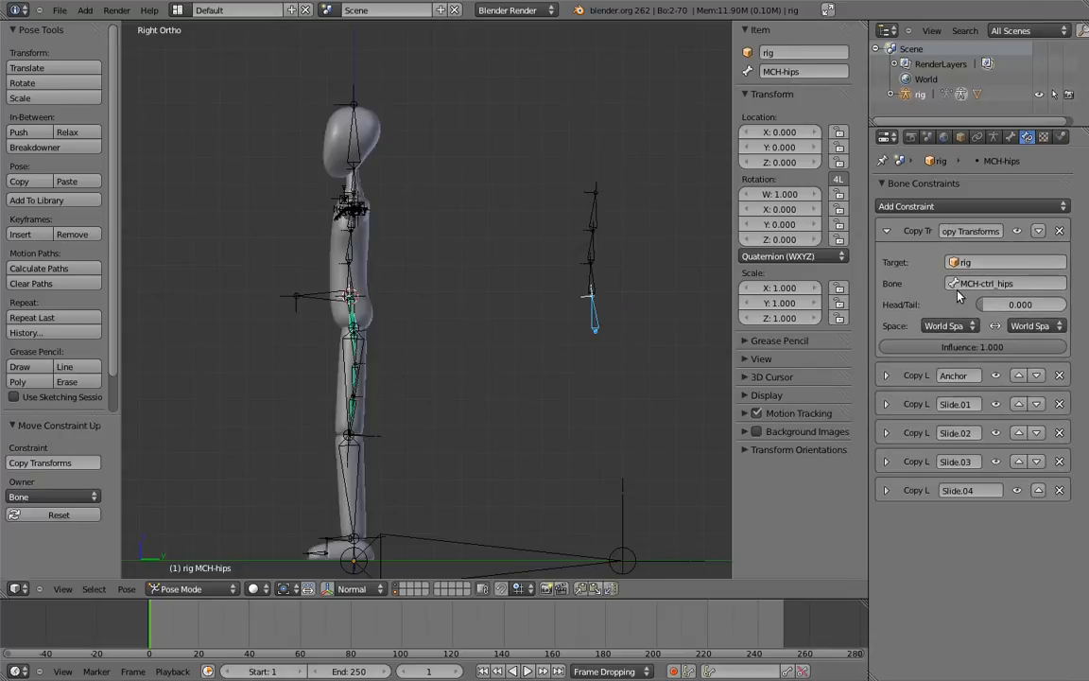
# Add a Copy Transforms constraint to MCH-spine.01 targeting the matching spine bone of the control chain.
pyautogui.keyDown('shift'); pyautogui.moveTo(578, 226); pyautogui.dragTo(626, 244, button='middle'); pyautogui.keyUp('shift')
pyautogui.scroll(2, 626, 244)
pyautogui.keyDown('shift'); pyautogui.moveTo(697, 242); pyautogui.dragTo(624, 236, button='middle'); pyautogui.keyUp('shift')
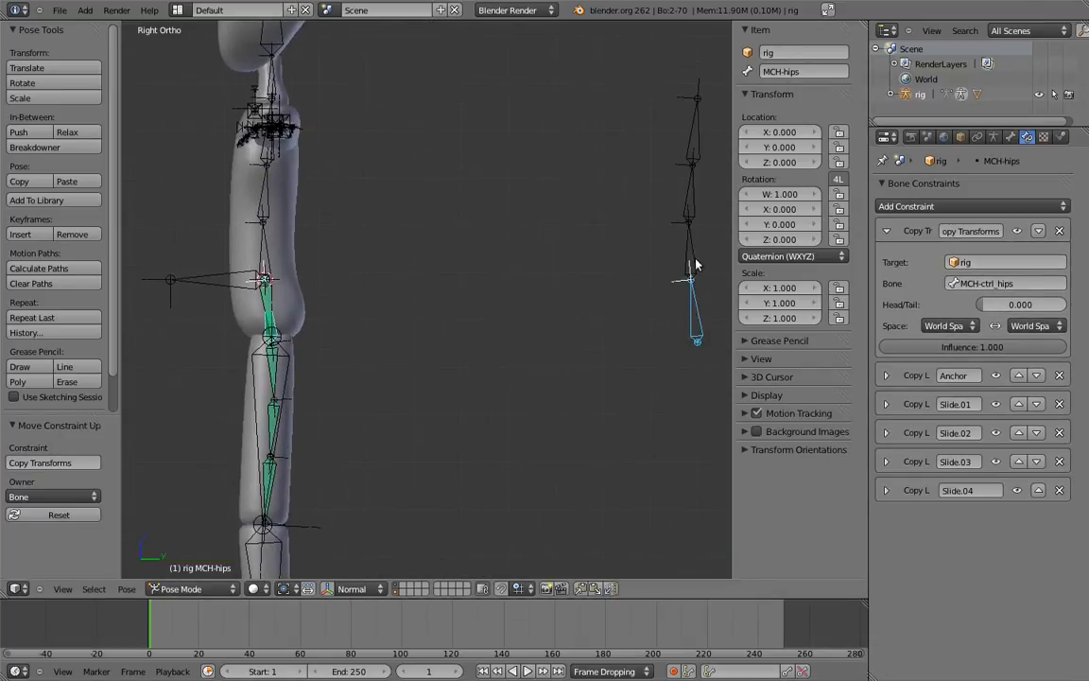
pyautogui.rightClick(688, 248)
pyautogui.keyDown('shift'); pyautogui.rightClick(265, 252); pyautogui.keyUp('shift')
pyautogui.hotkey('ctrl', 'shift', 'c')
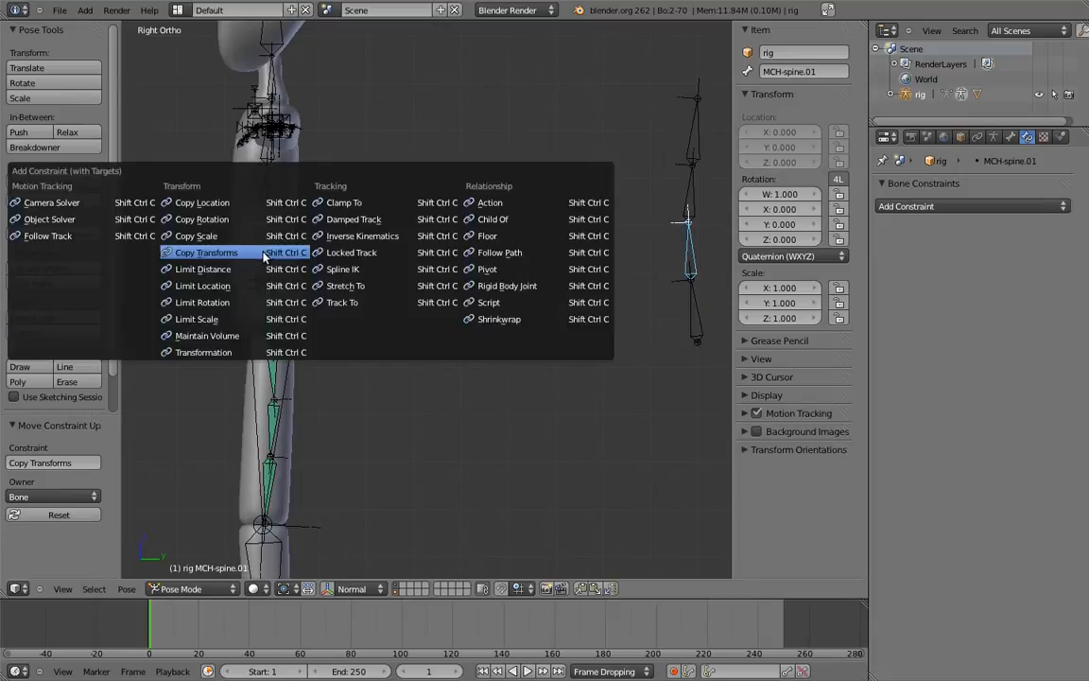
pyautogui.click(264, 251)
# Add a Copy Transforms constraint to the bone just above MCH-spine.01, targeting its counterpart in the control chain.
pyautogui.rightClick(700, 172)
pyautogui.keyDown('shift'); pyautogui.rightClick(265, 209); pyautogui.keyUp('shift')
pyautogui.hotkey('ctrl', 'shift', 'c')
pyautogui.click(266, 206)
# Add a Copy Transforms constraint to MCH-chest.02 targeting MCH-ctrl_chest.02.
pyautogui.rightClick(697, 128)
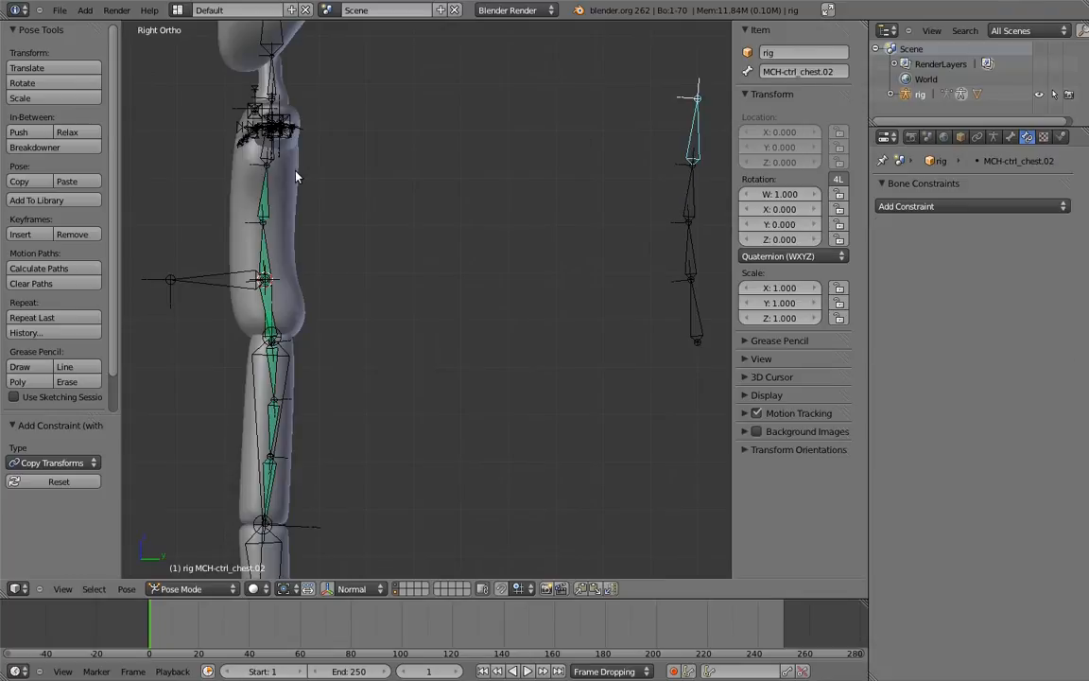
pyautogui.keyDown('shift'); pyautogui.rightClick(260, 162); pyautogui.keyUp('shift')
pyautogui.hotkey('ctrl', 'shift', 'c')
pyautogui.click(237, 216)
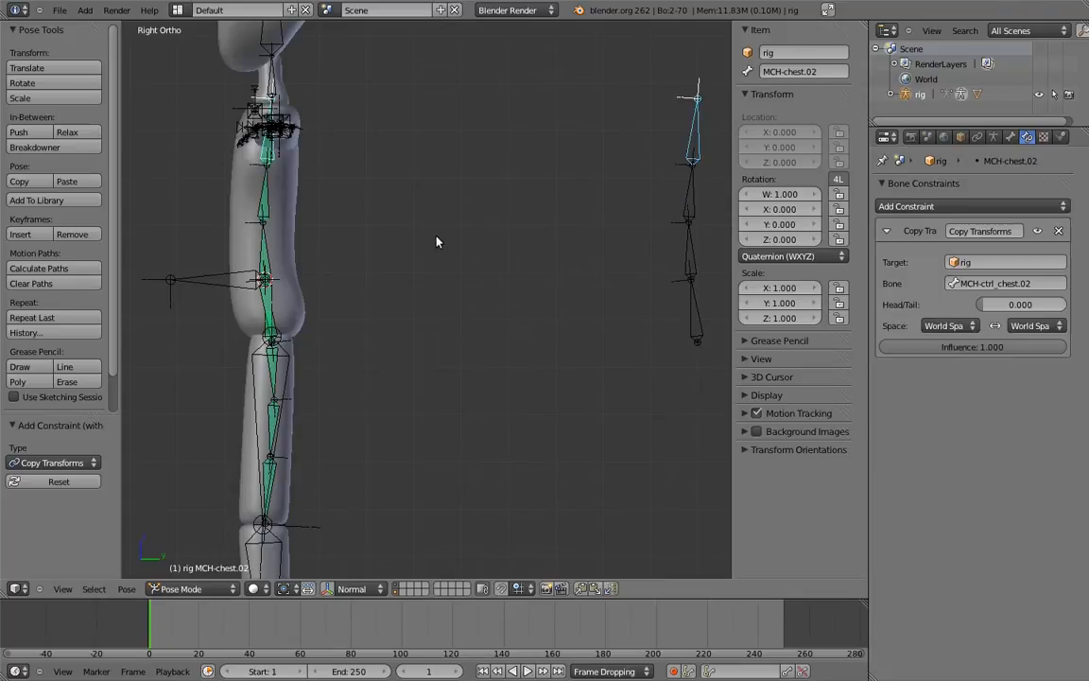
# Rotate the four control chain bones one after another, from MCH-ctrl_hips up to MCH-ctrl_chest.02, to bend and curl the torso.
pyautogui.scroll(-3, 534, 250)
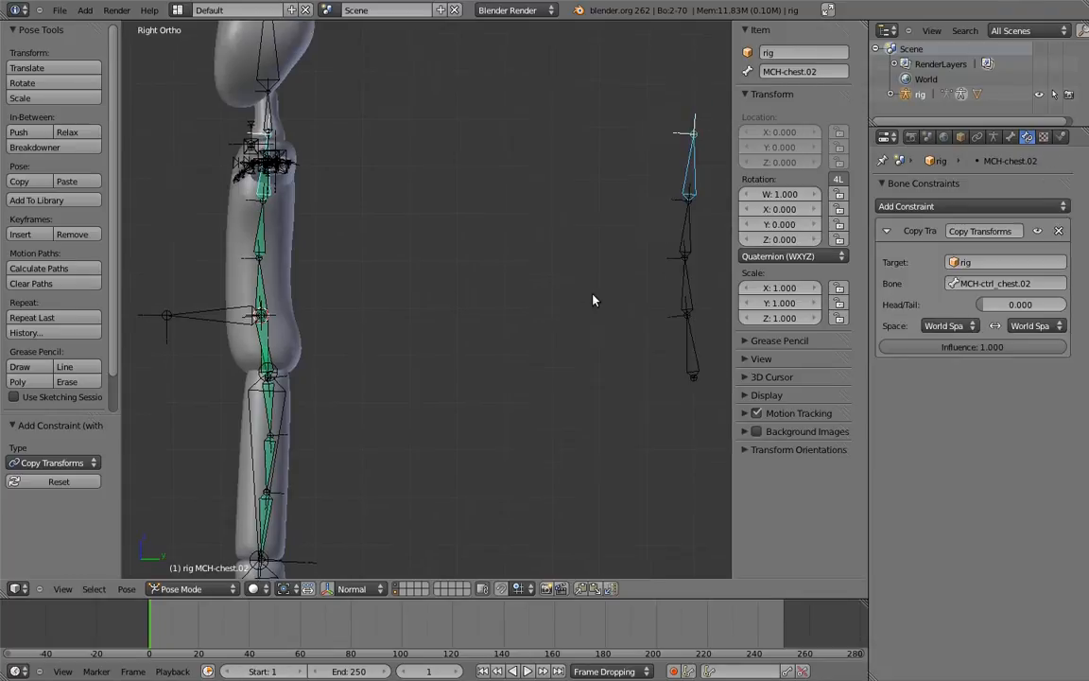
pyautogui.rightClick(611, 342)
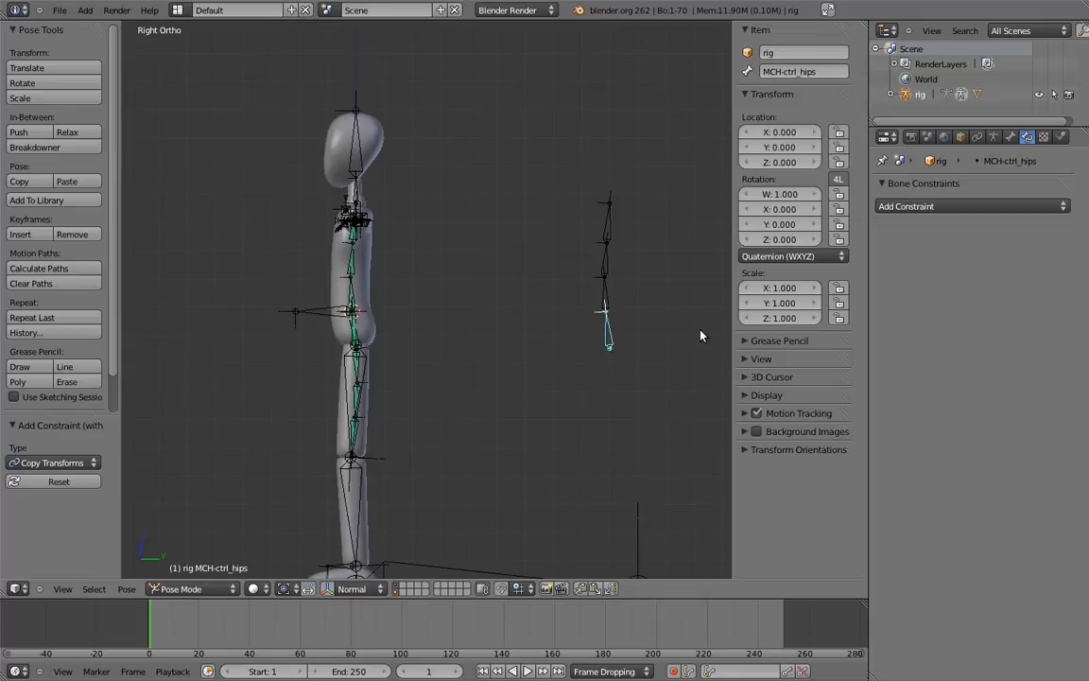
pyautogui.press('r')
pyautogui.click(608, 336)
pyautogui.rightClick(644, 284)
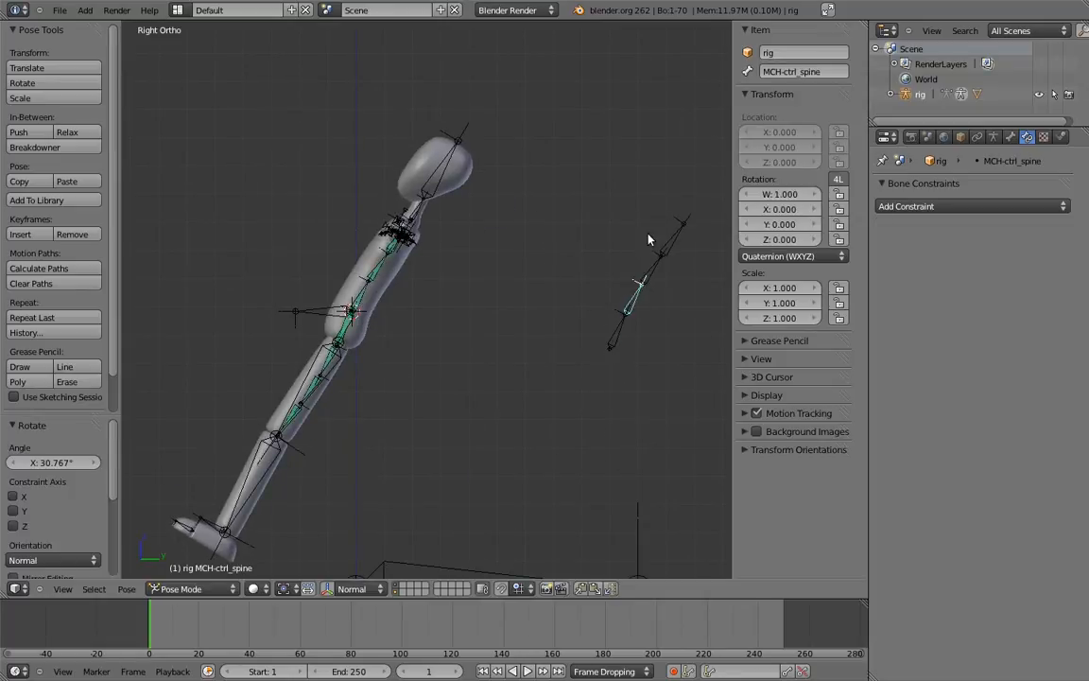
pyautogui.press('r')
pyautogui.click(625, 252)
pyautogui.rightClick(627, 246)
pyautogui.press('r')
pyautogui.click(596, 226)
pyautogui.rightClick(572, 228)
pyautogui.press('r')
pyautogui.click(564, 250)
# Clear the rotation of all bones in the rig and deselect them.
pyautogui.press('a')
pyautogui.press('a')
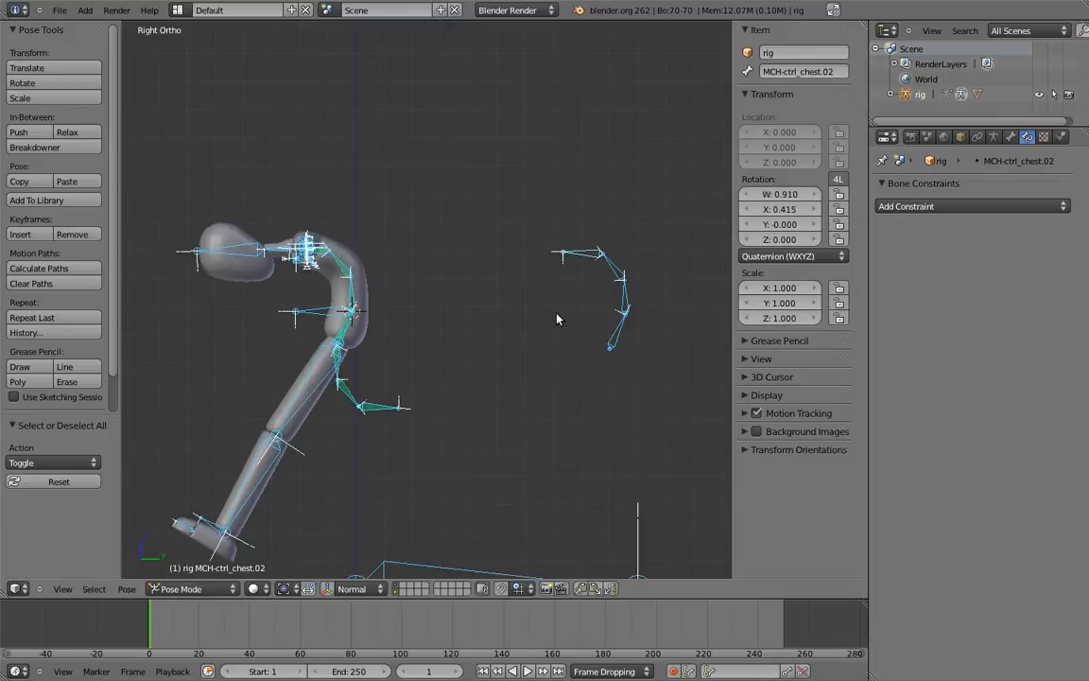
pyautogui.hotkey('alt', 'r')
pyautogui.press('a')
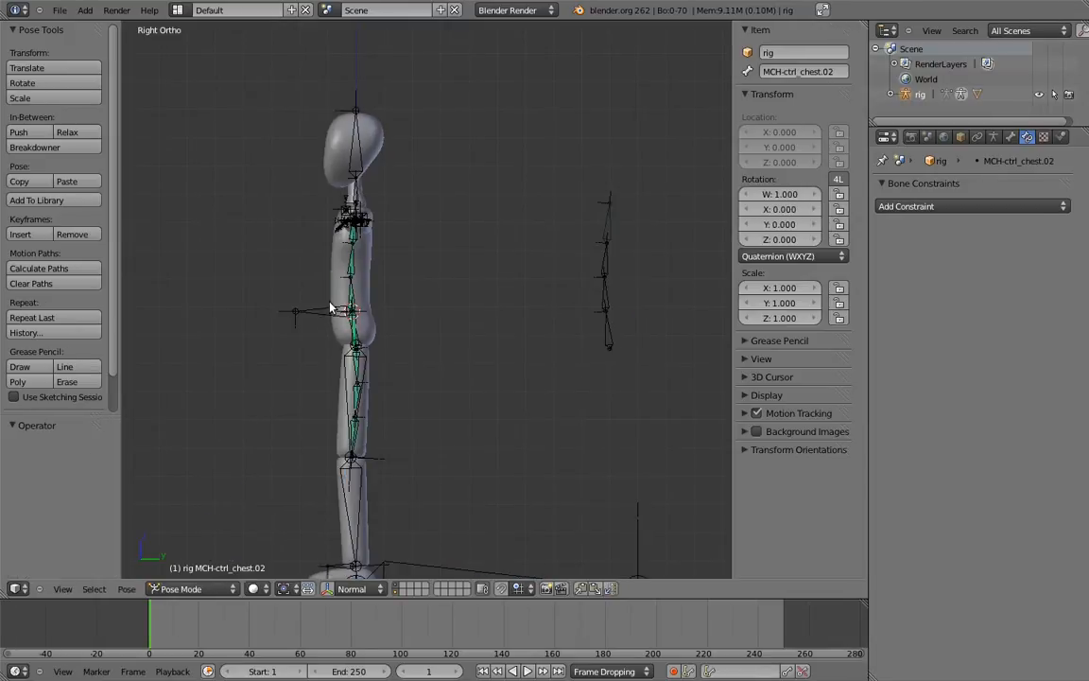
# Add a custom property named pivot_slide to the body bone.
pyautogui.rightClick(321, 314)
pyautogui.click(1011, 137)
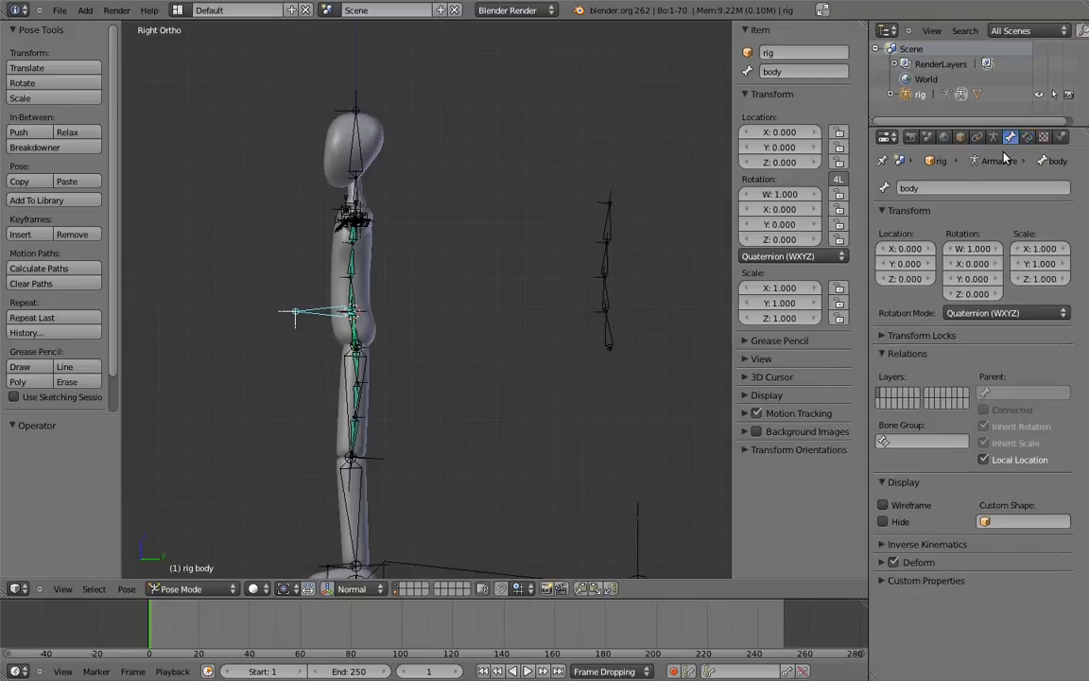
pyautogui.click(995, 607)
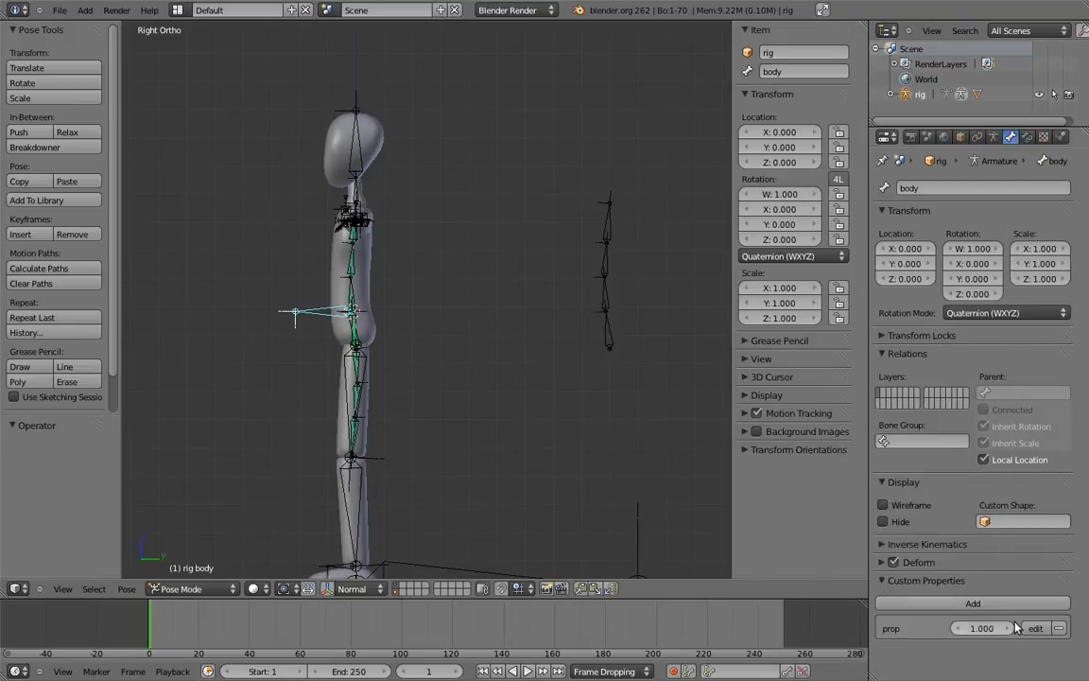
pyautogui.click(1031, 627)
pyautogui.write('pivot_slide')
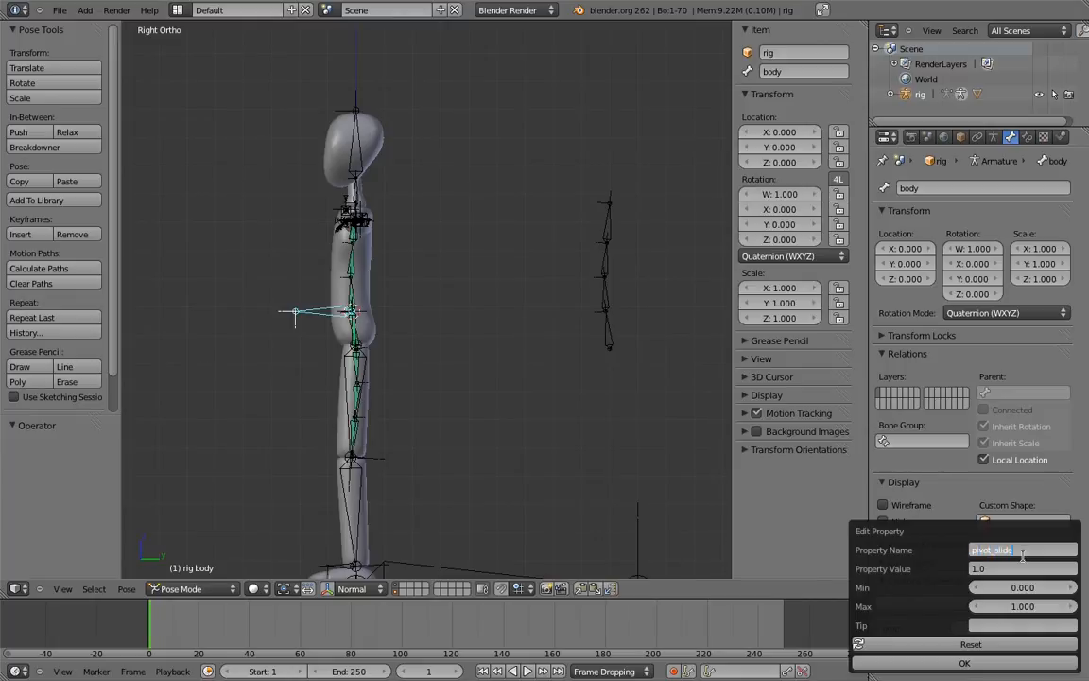
pyautogui.press('Return')
pyautogui.click(967, 666)
# Show the body bone's custom properties in the 3D view and copy the data path of pivot_slide.
pyautogui.click(762, 467)
pyautogui.rightClick(825, 503)
pyautogui.click(822, 501)
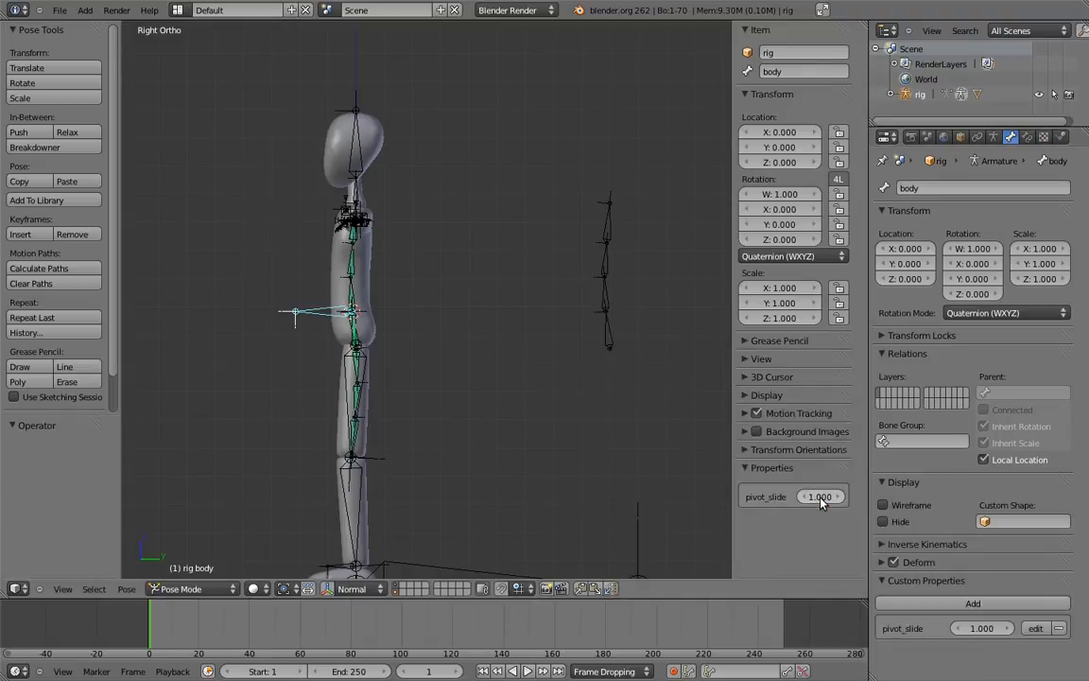
# Expand the Slide.01, Slide.02 and Slide.03 constraints of MCH-hips and add a driver to the influence of Slide.01.
pyautogui.scroll(4, 559, 309)
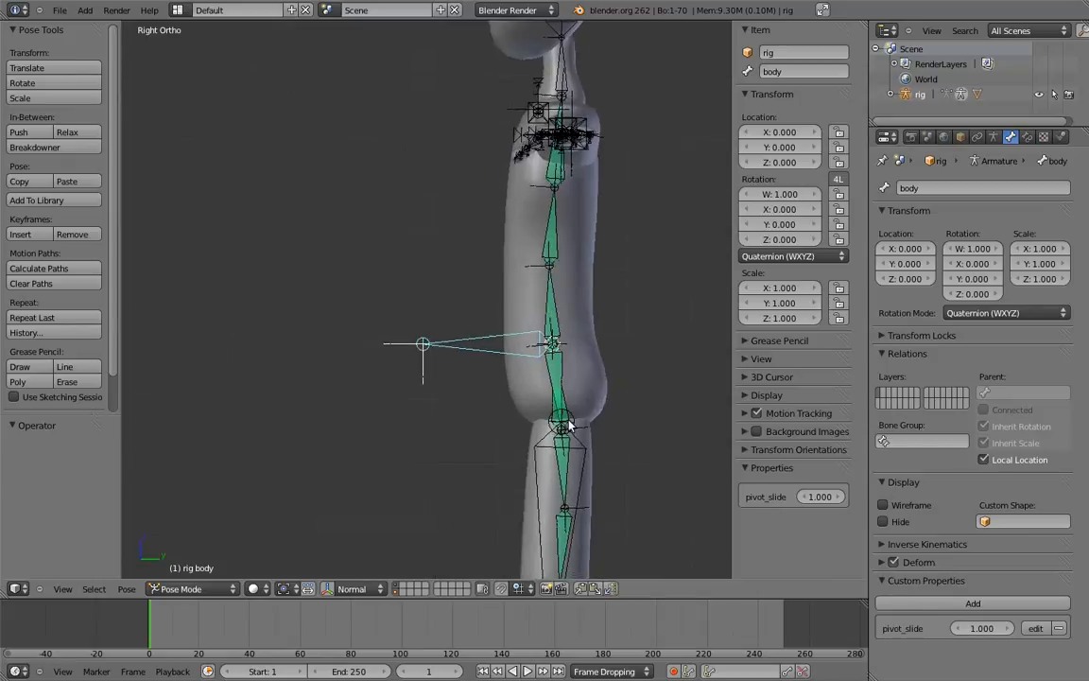
pyautogui.rightClick(493, 352)
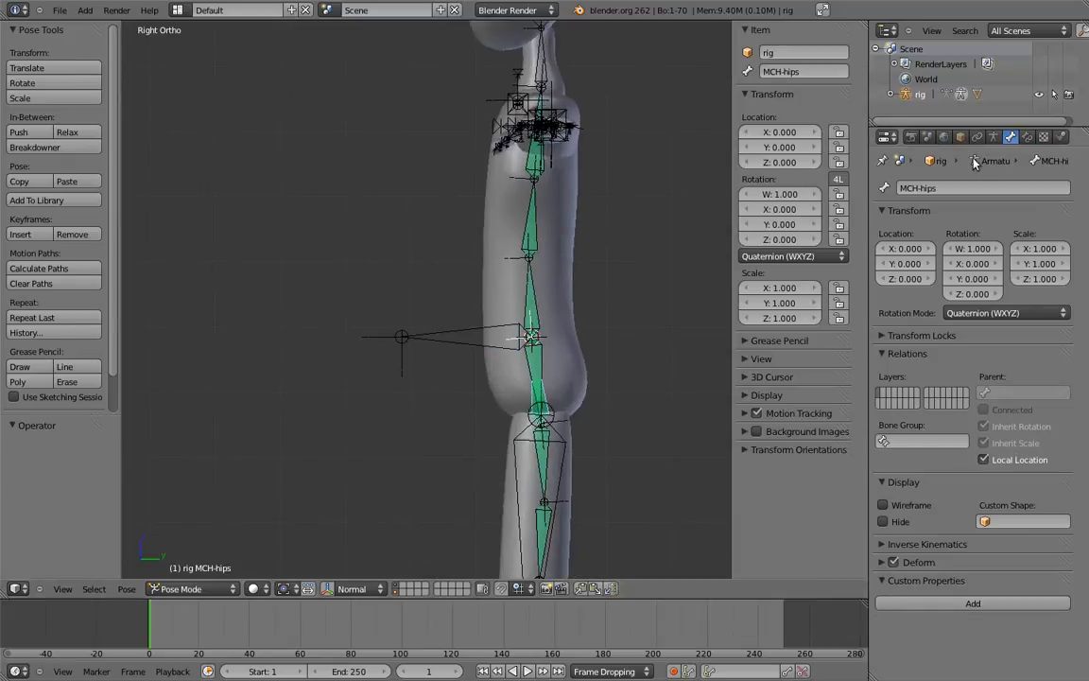
pyautogui.click(1028, 138)
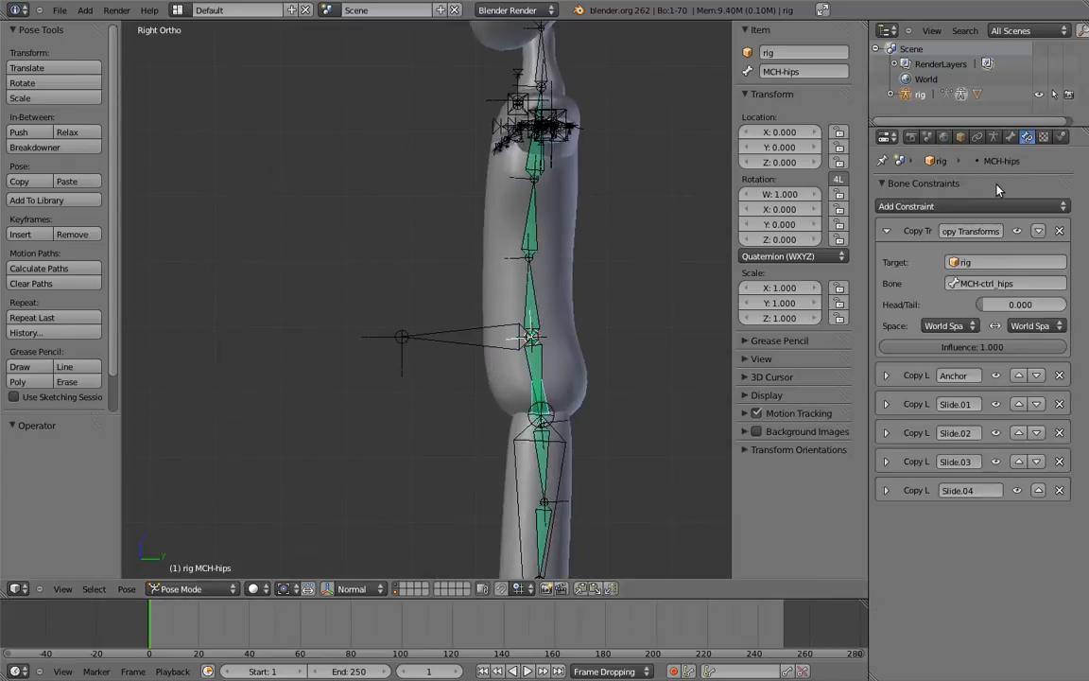
pyautogui.click(886, 460)
pyautogui.click(886, 432)
pyautogui.click(887, 404)
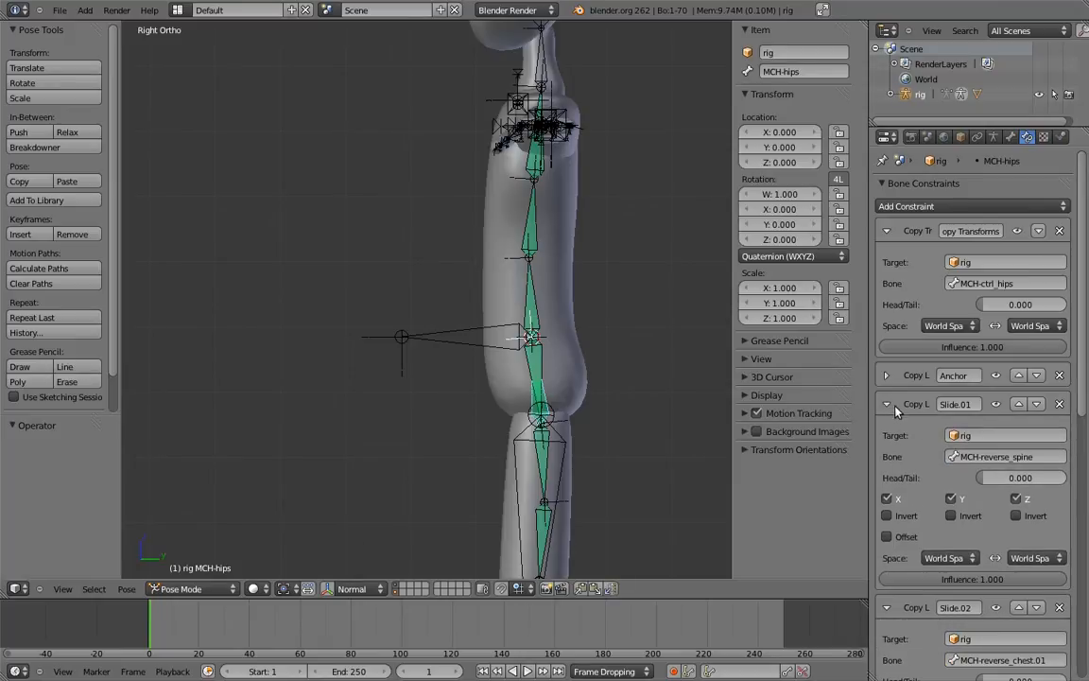
pyautogui.scroll(-4, 923, 334)
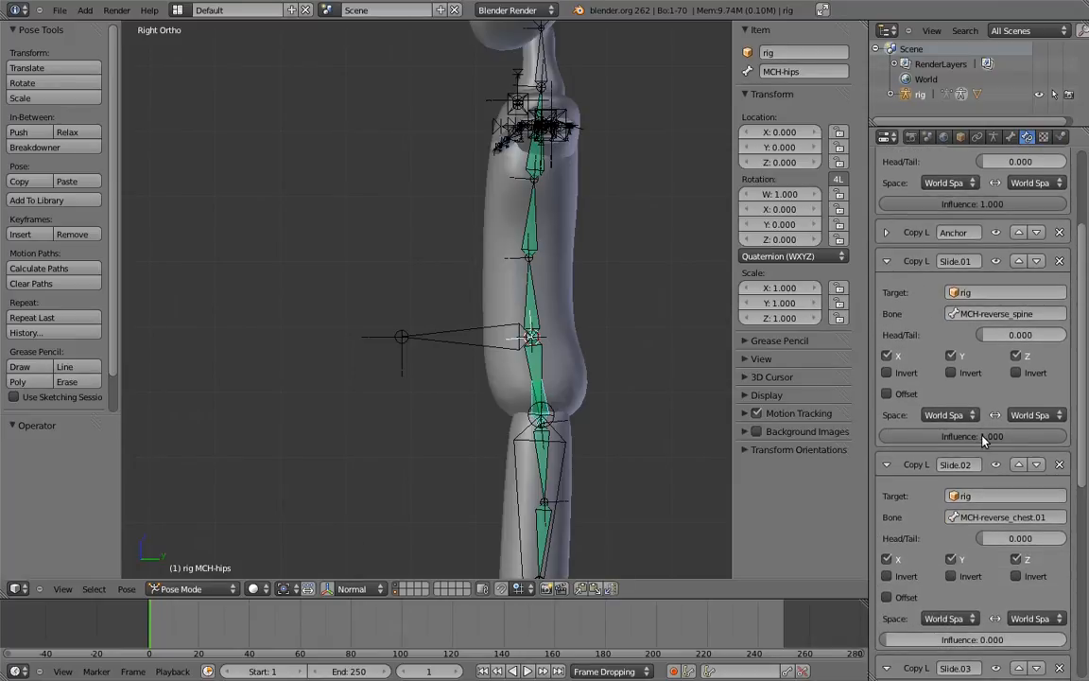
pyautogui.rightClick(982, 440)
pyautogui.click(962, 452)
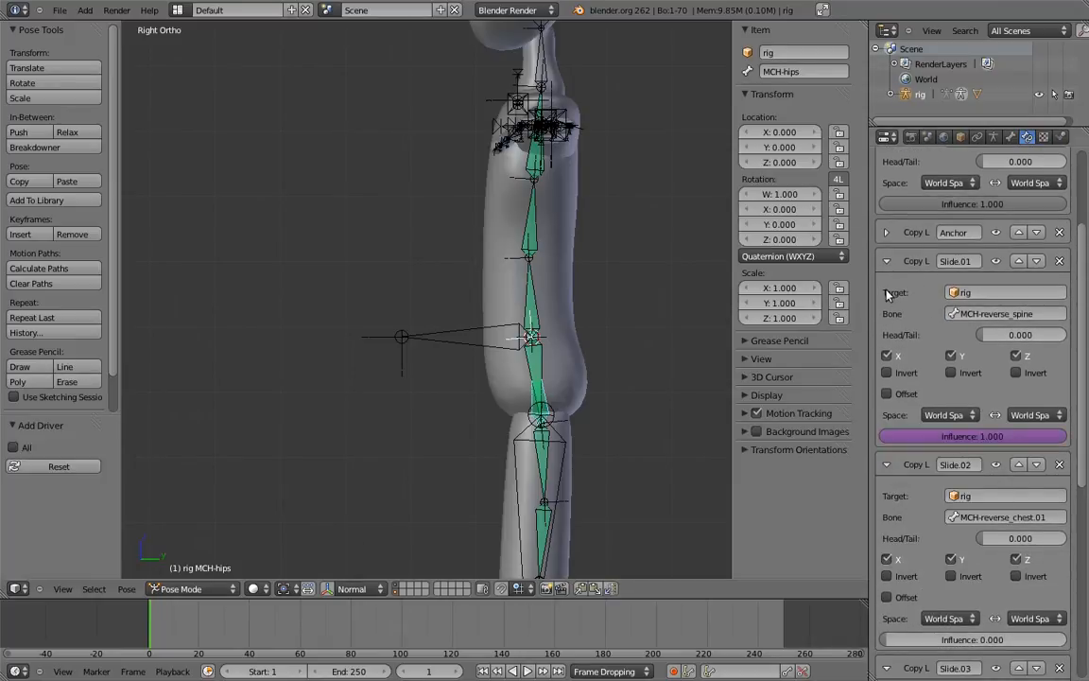
# Split the 3D view in two and turn the new area into a Graph Editor in Drivers mode.
pyautogui.moveTo(730, 23); pyautogui.dragTo(449, 97)
pyautogui.click(17, 588)
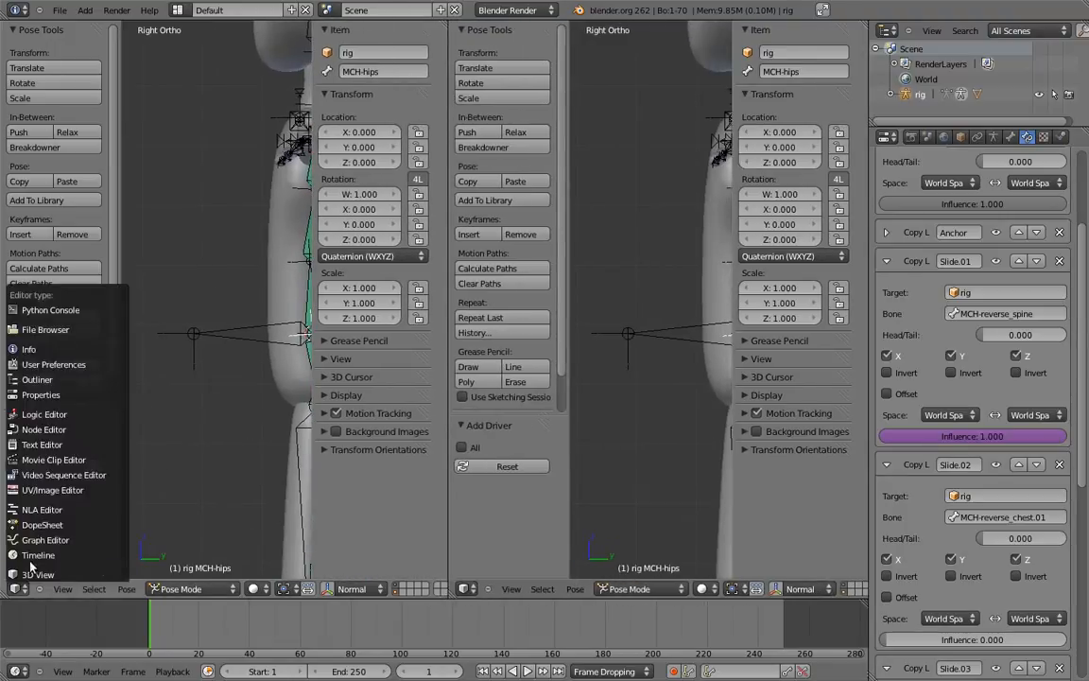
pyautogui.click(57, 489)
pyautogui.click(257, 589)
pyautogui.click(249, 559)
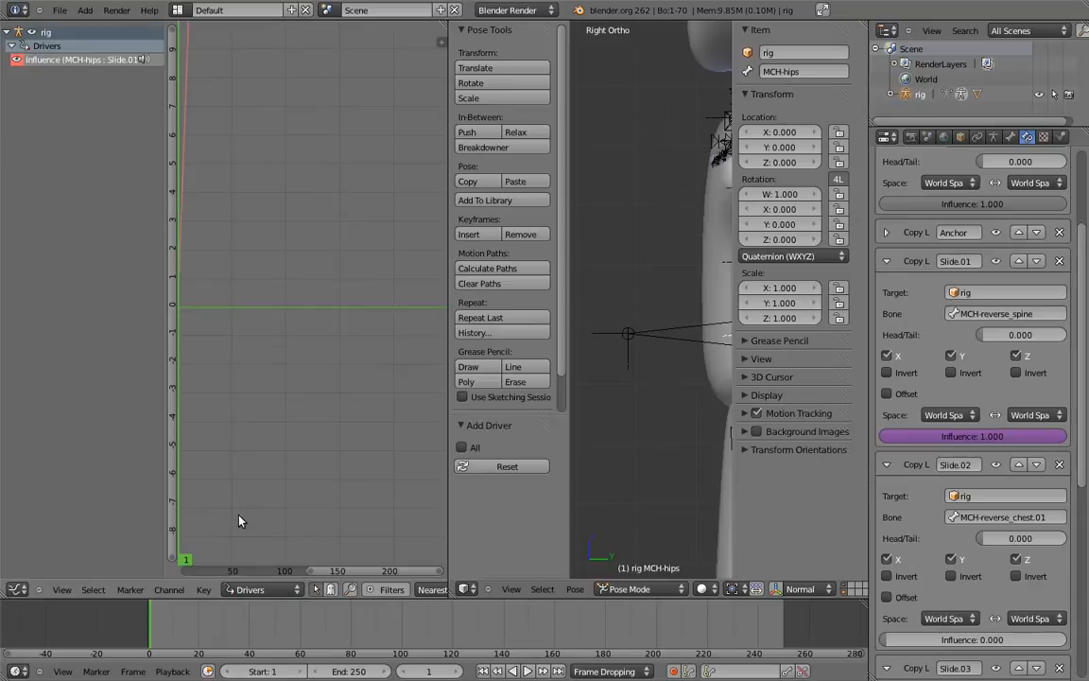
# Select the Slide.01 influence driver and show its driver settings, with the F-curve, keyframe and modifier sections collapsed.
pyautogui.click(68, 60)
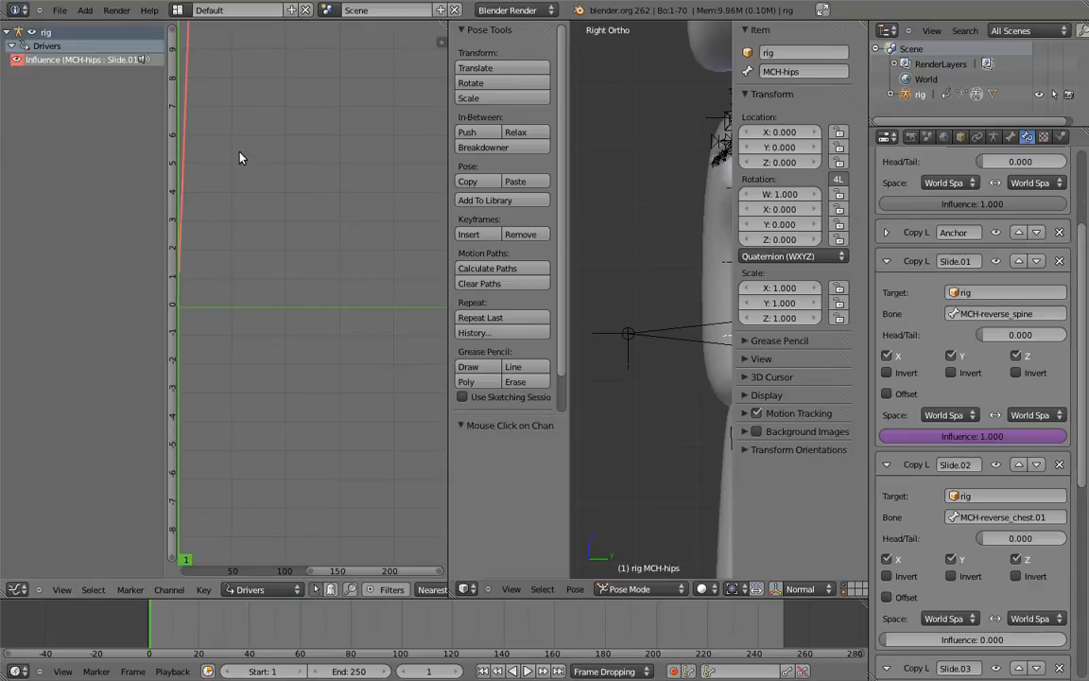
pyautogui.press('n')
pyautogui.click(309, 48)
pyautogui.click(308, 67)
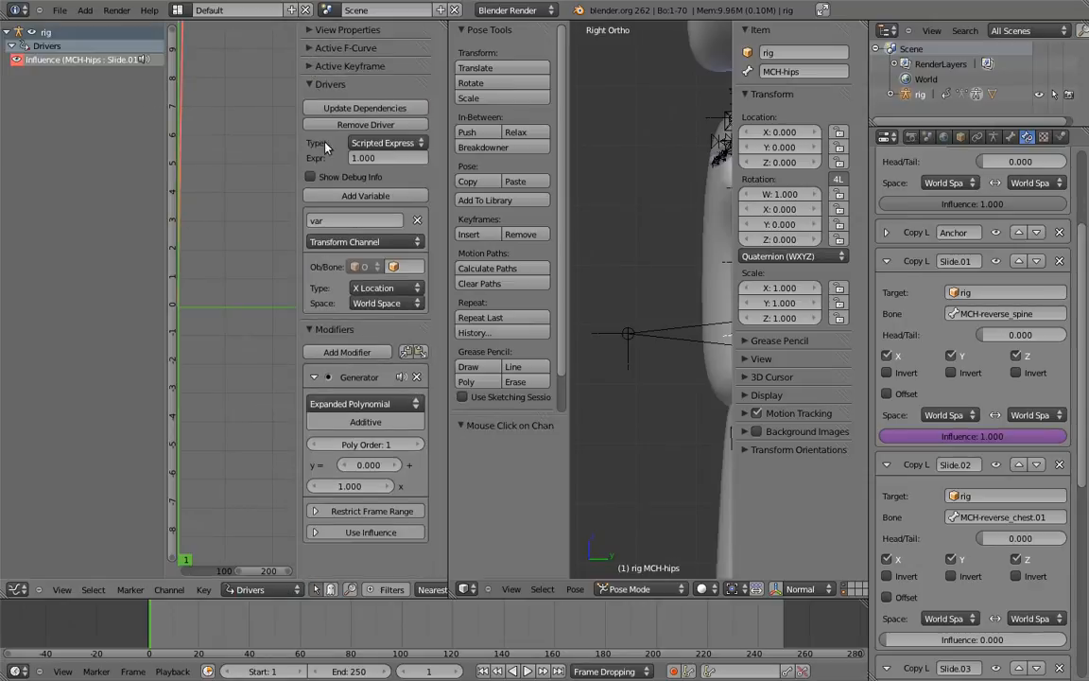
pyautogui.click(311, 330)
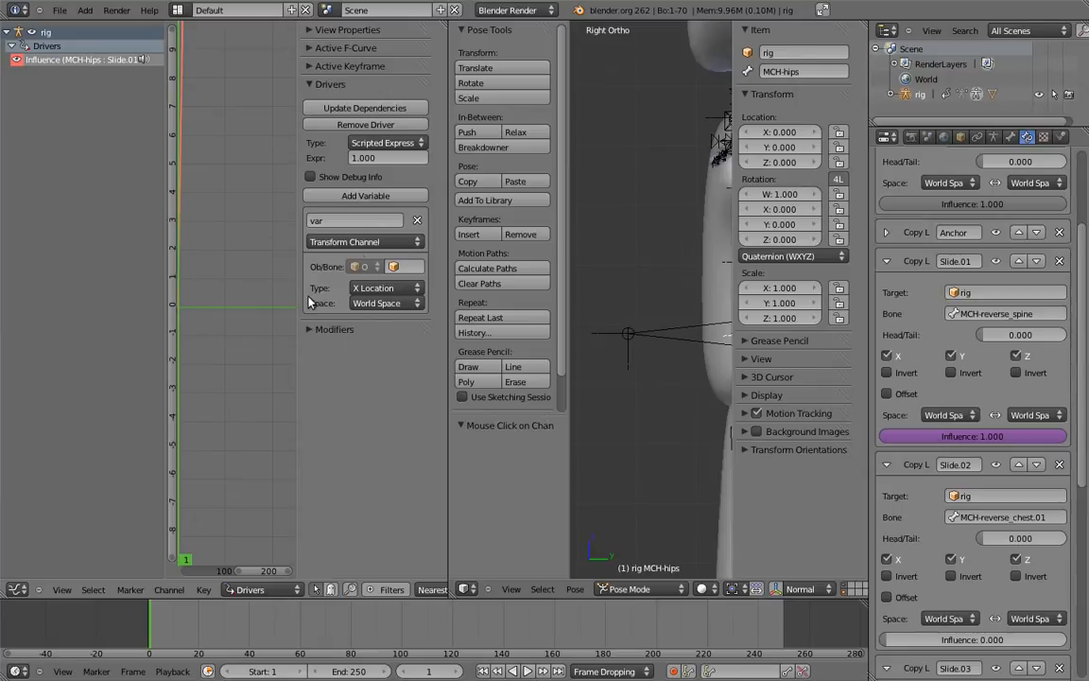
# Make the driver variable a Single Property reading pivot_slide from rig, and set the driver expression to var * 4.
pyautogui.click(385, 143)
pyautogui.click(386, 228)
pyautogui.click(402, 267)
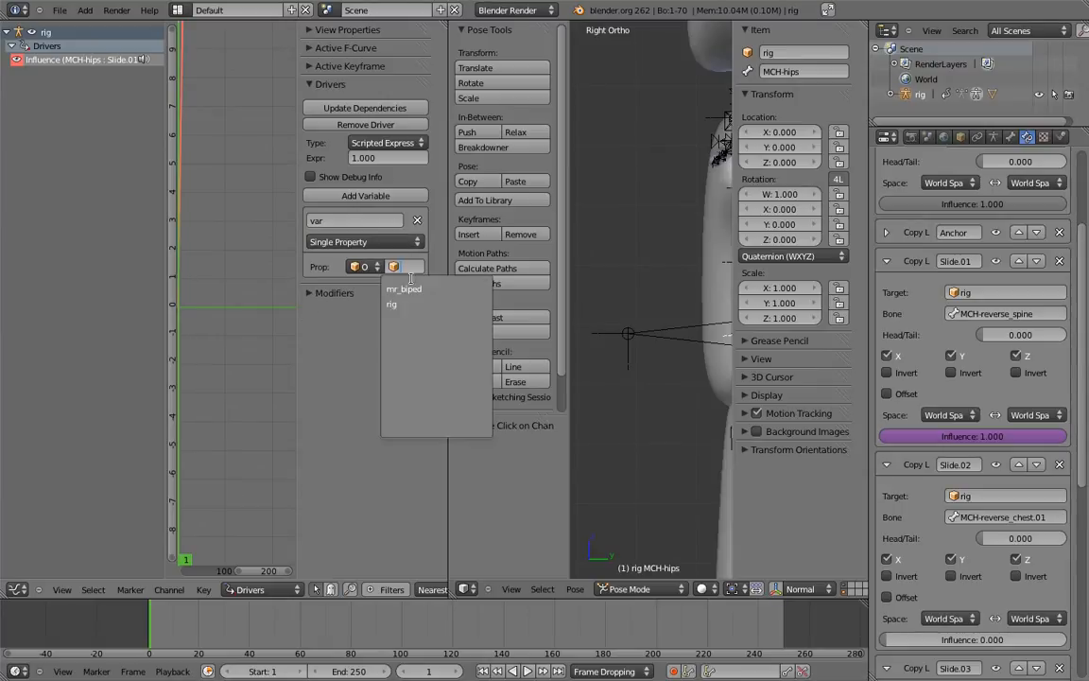
pyautogui.click(398, 297)
pyautogui.write('["pivot_slide"]')
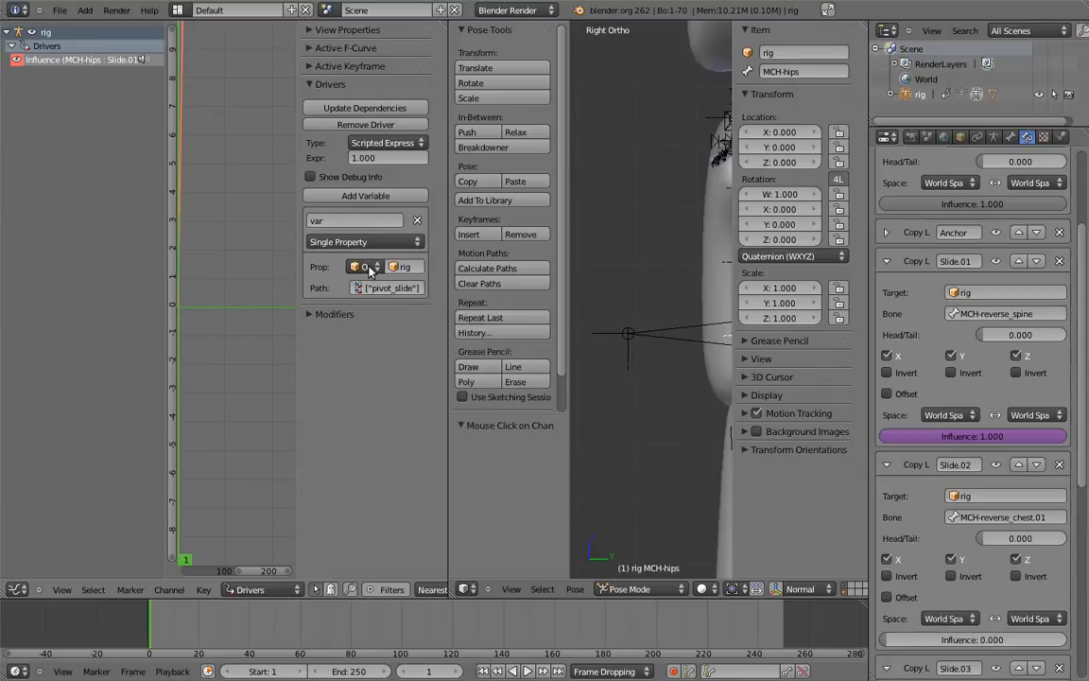
pyautogui.click(394, 157)
pyautogui.write('var * 4')
pyautogui.press('Return')
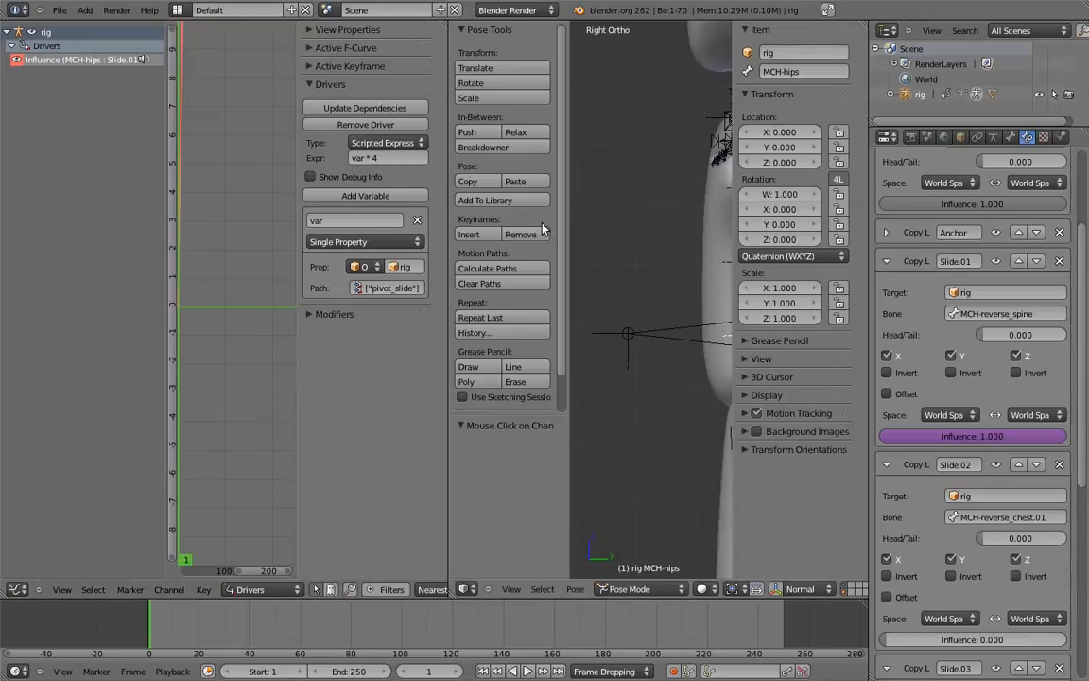
# Narrow the Drivers editor, then select the body bone and lower its pivot_slide property to 0.
pyautogui.moveTo(448, 354); pyautogui.dragTo(364, 359)
pyautogui.keyDown('shift'); pyautogui.moveTo(619, 320); pyautogui.dragTo(578, 354, button='middle'); pyautogui.keyUp('shift')
pyautogui.keyDown('ctrl'); pyautogui.moveTo(578, 354); pyautogui.dragTo(525, 267, button='middle'); pyautogui.keyUp('ctrl')
pyautogui.rightClick(537, 305)
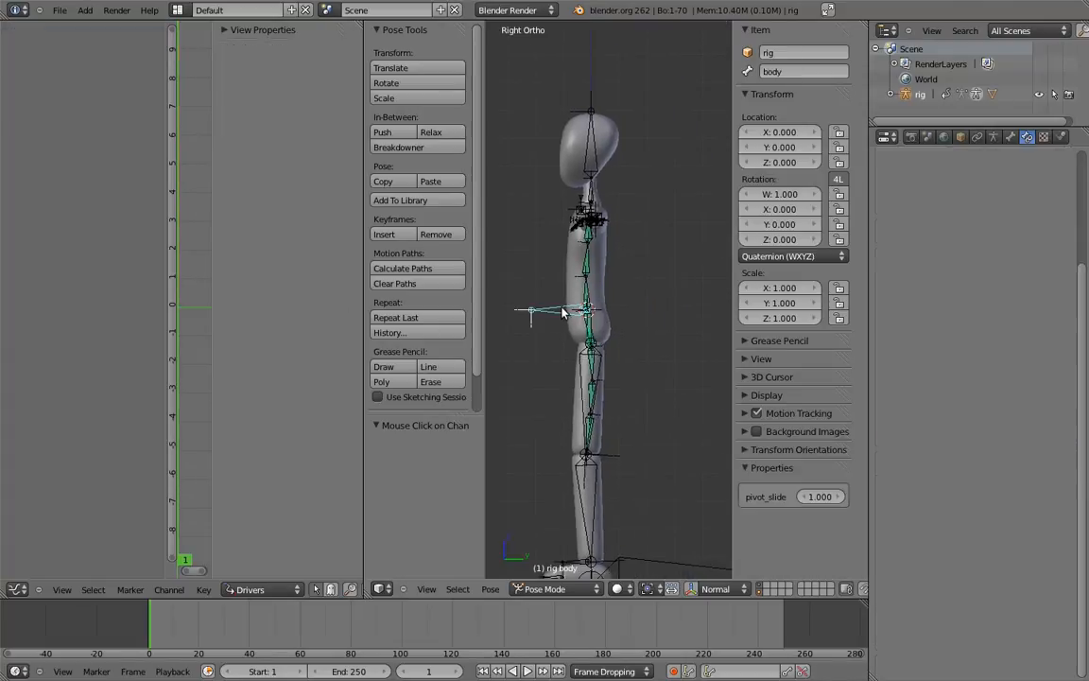
pyautogui.moveTo(725, 510); pyautogui.dragTo(149, 444)
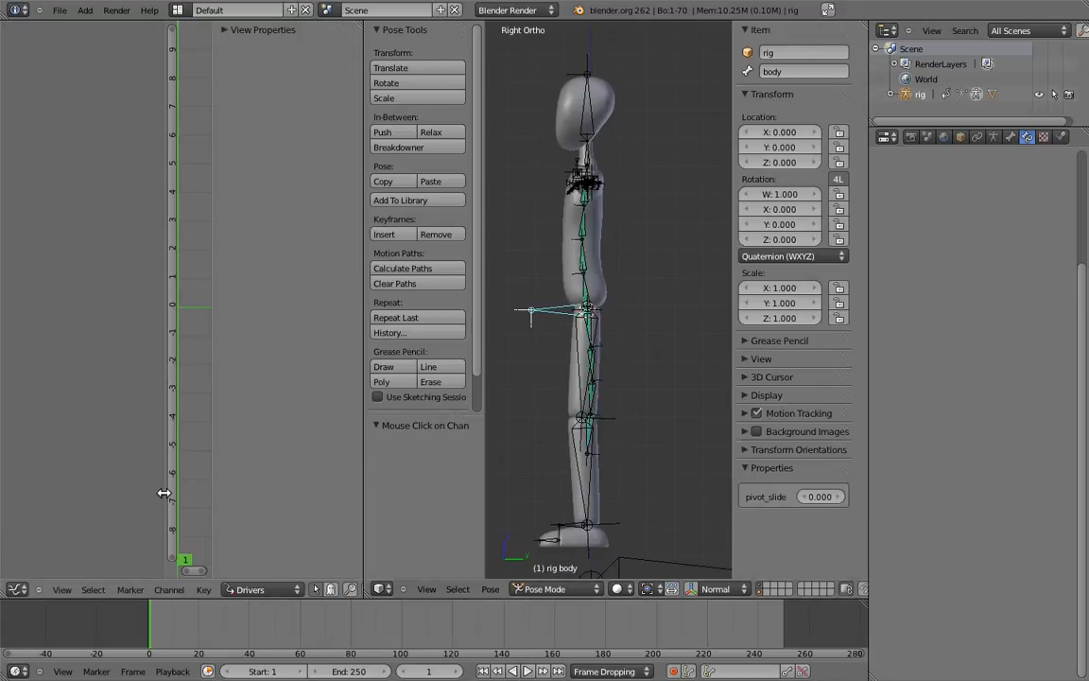
# Copy the Slide.01 influence driver of MCH-hips and paste it onto the influences of Slide.02, Slide.03 and Slide.04.
pyautogui.rightClick(587, 295)
pyautogui.rightClick(943, 439)
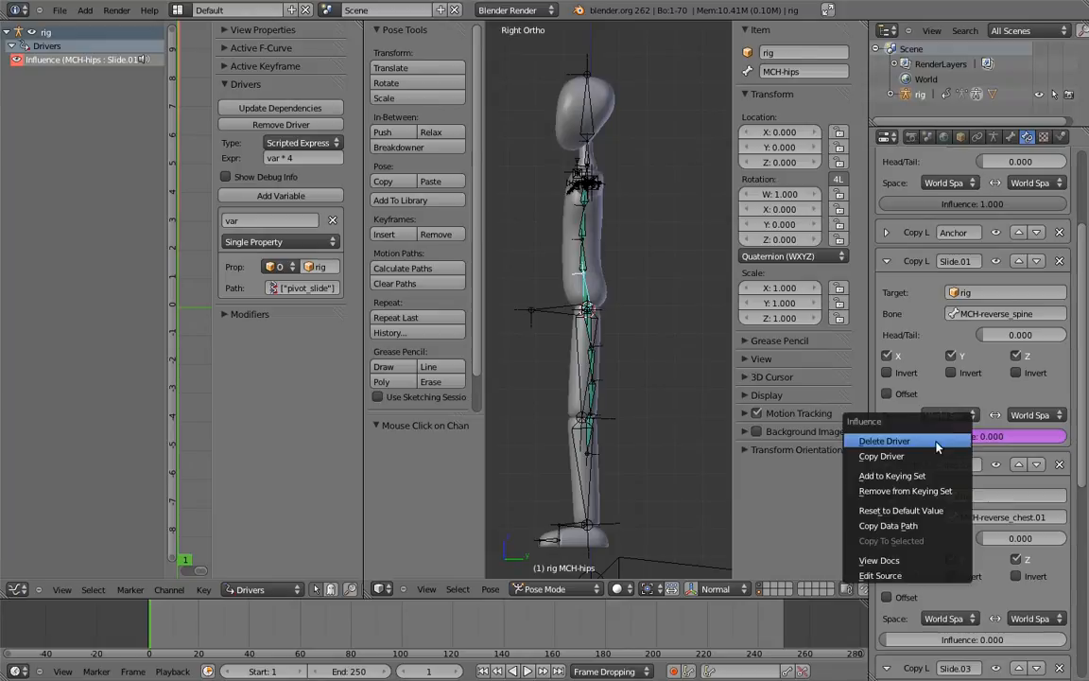
pyautogui.click(881, 456)
pyautogui.scroll(-6, 945, 426)
pyautogui.rightClick(972, 377)
pyautogui.click(914, 417)
pyautogui.scroll(-3, 955, 435)
pyautogui.rightClick(965, 461)
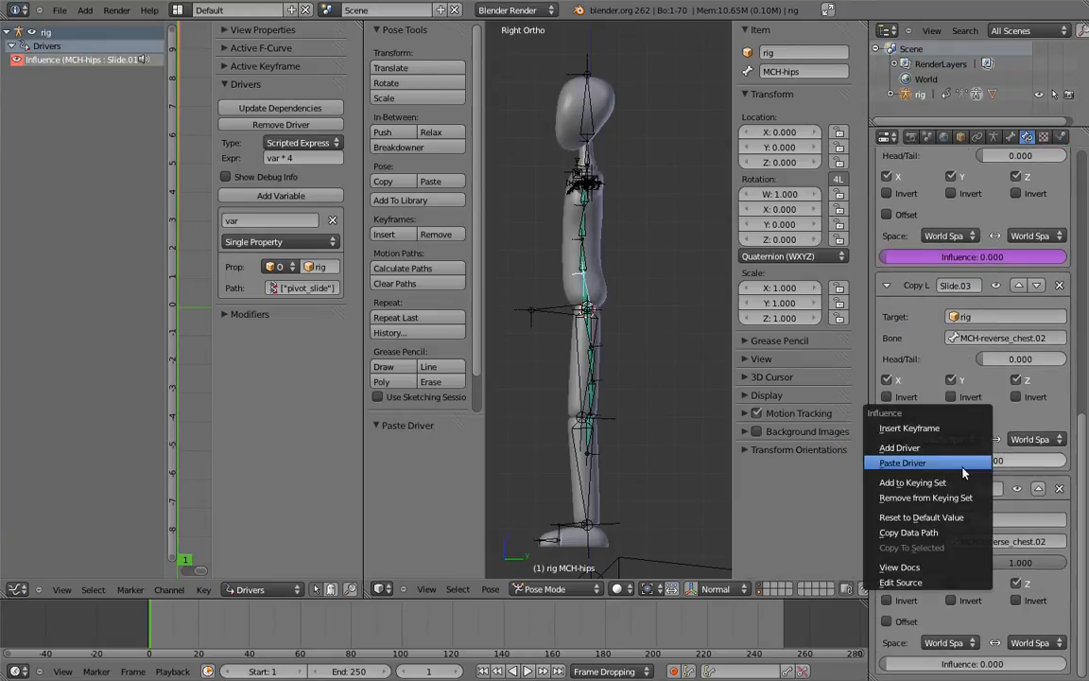
pyautogui.click(962, 465)
pyautogui.rightClick(955, 660)
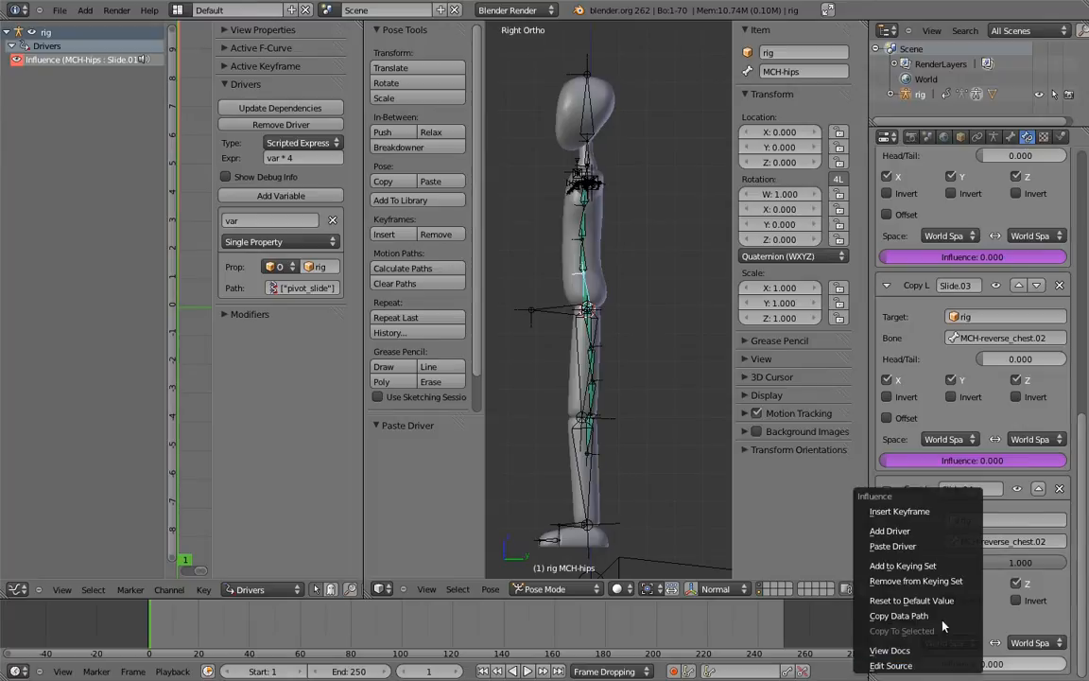
pyautogui.click(928, 547)
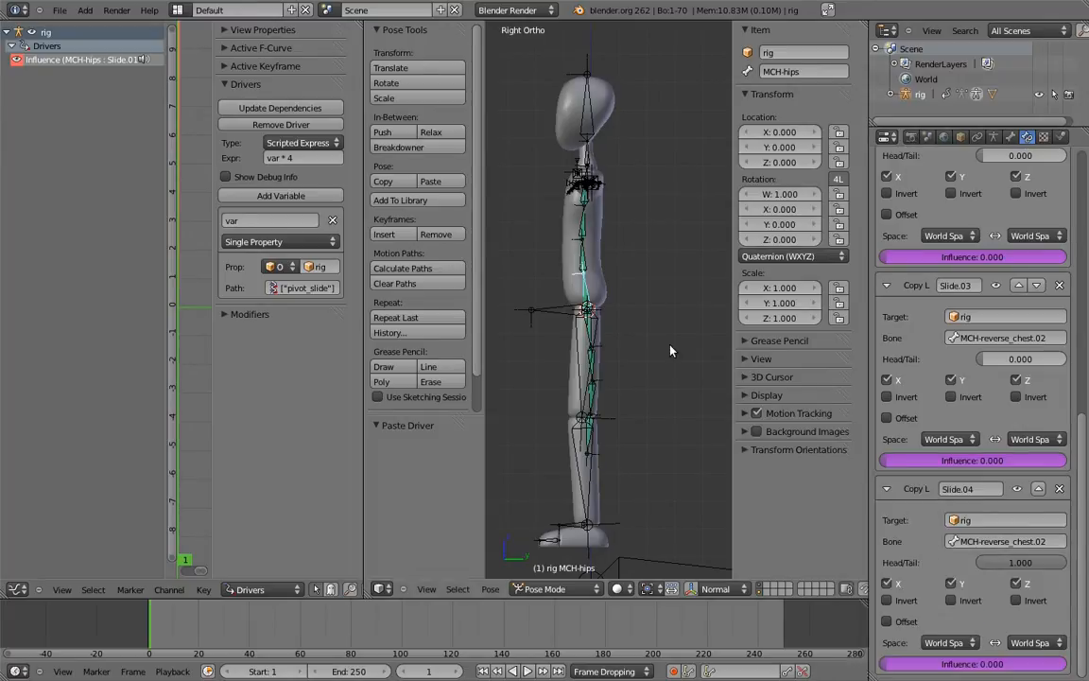
# Set the Slide.02 influence driver's expression to var * 4 - 1.
pyautogui.click(63, 73)
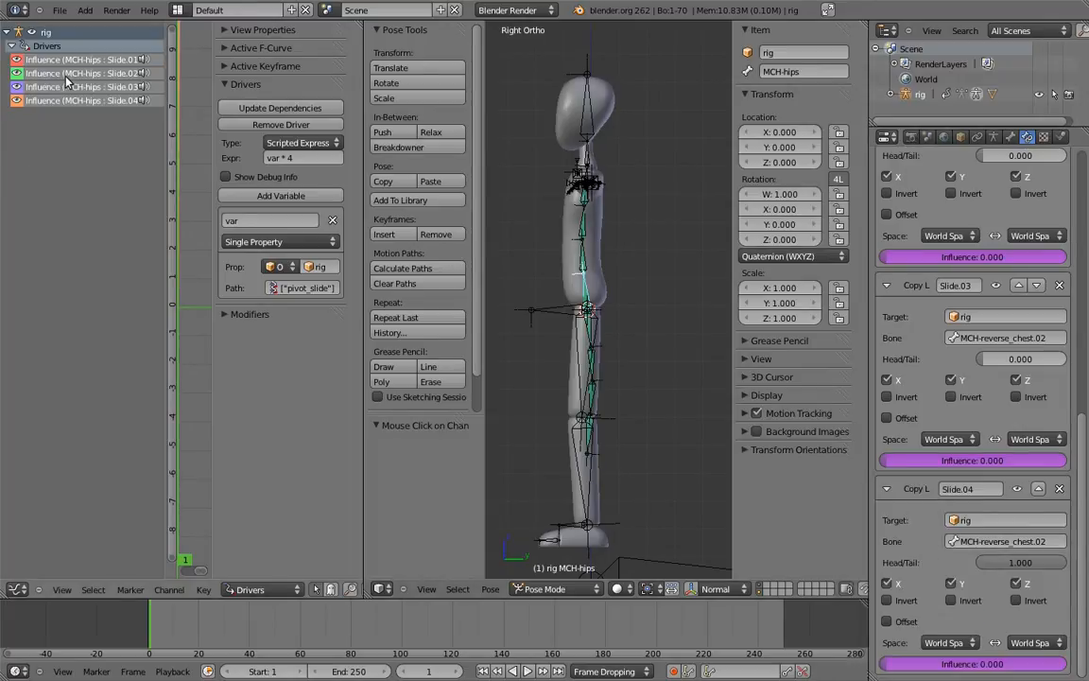
pyautogui.click(327, 159)
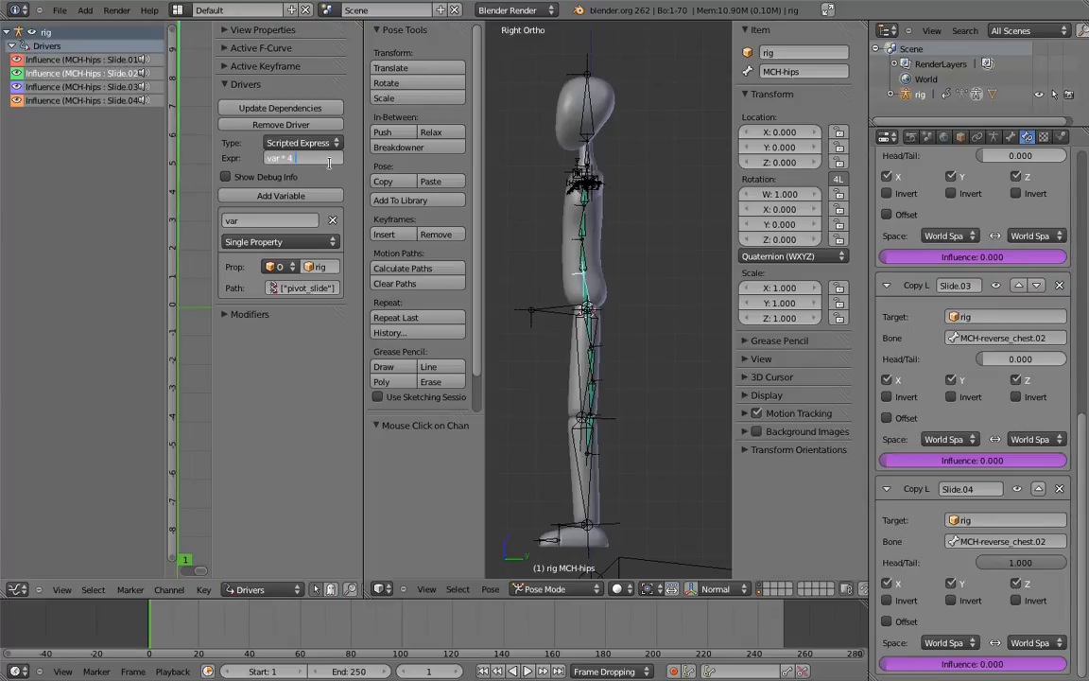
pyautogui.press('Return')
# Change the Slide.03 influence driver's expression to subtract the next offset after the one used for Slide.02.
pyautogui.click(73, 87)
pyautogui.click(323, 159)
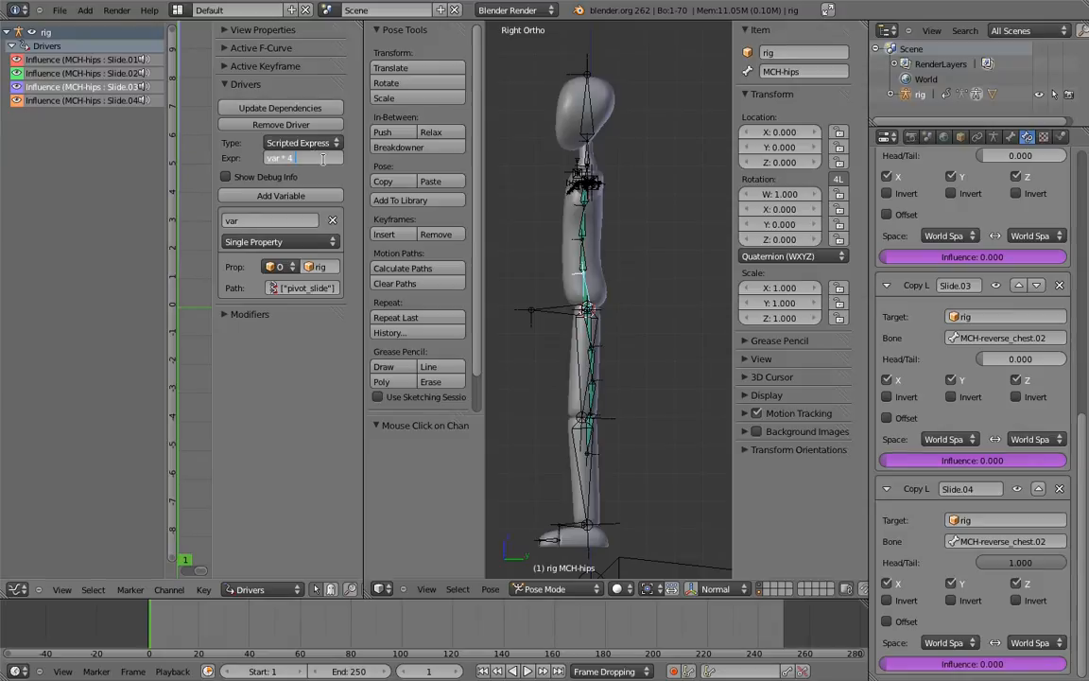
pyautogui.press('Return')
# Set the Slide.04 influence driver's expression to var * 4 - 3, update its dependencies and recheck the edited expressions.
pyautogui.click(99, 100)
pyautogui.click(327, 159)
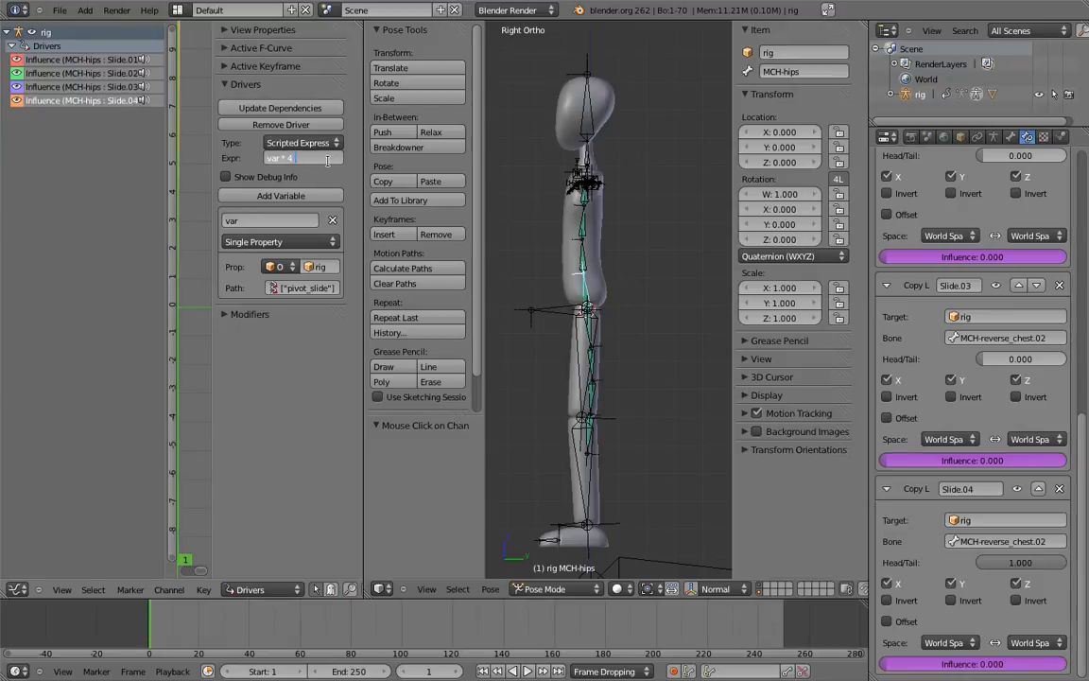
pyautogui.press('Return')
pyautogui.click(275, 108)
pyautogui.click(92, 73)
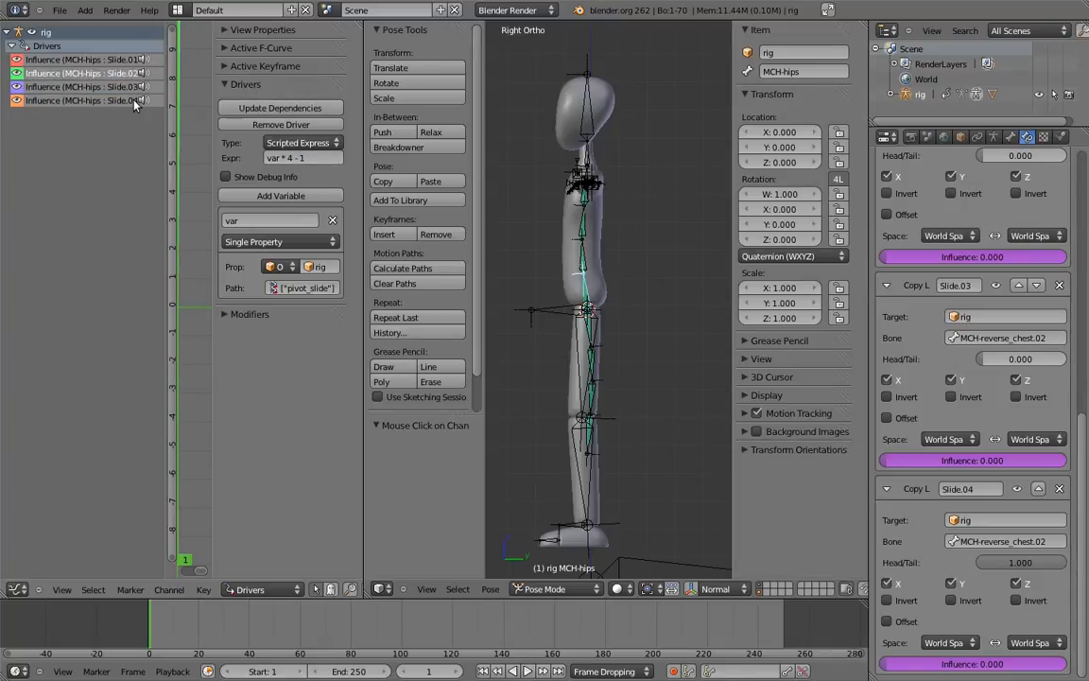
pyautogui.click(104, 100)
pyautogui.keyDown('shift'); pyautogui.moveTo(624, 295); pyautogui.dragTo(652, 301, button='middle'); pyautogui.keyUp('shift')
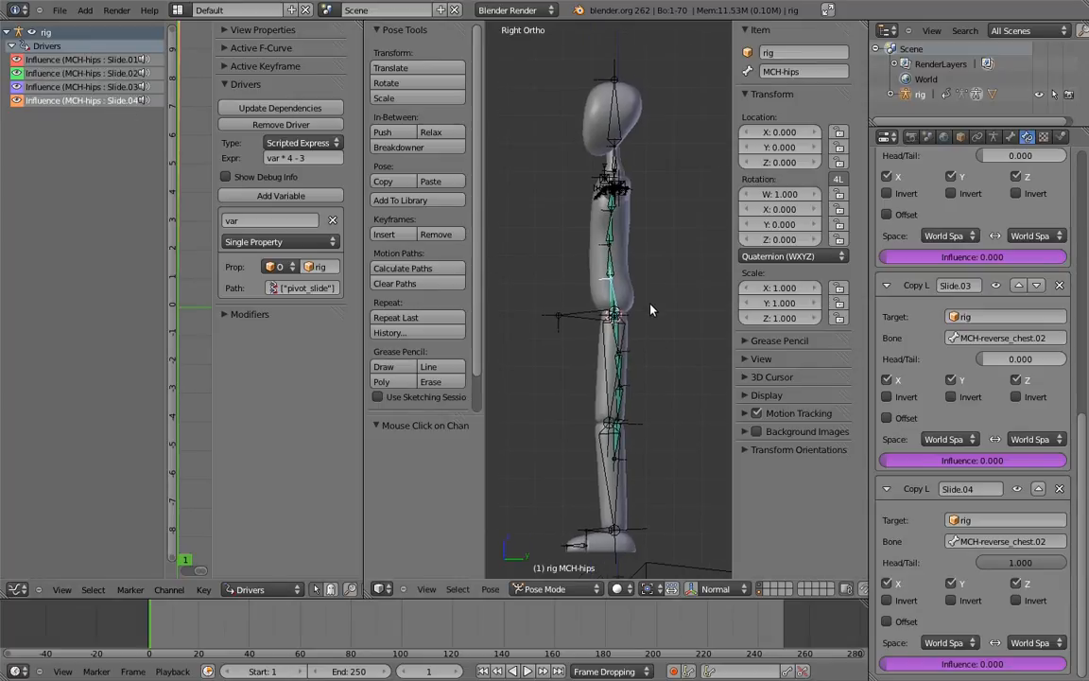
# Select the body bone and set its pivot_slide property to 0.
pyautogui.rightClick(582, 317)
pyautogui.moveTo(813, 497); pyautogui.dragTo(692, 498)
pyautogui.keyDown('shift'); pyautogui.moveTo(626, 283); pyautogui.dragTo(578, 302, button='middle'); pyautogui.keyUp('shift')
pyautogui.scroll(-3, 579, 306)
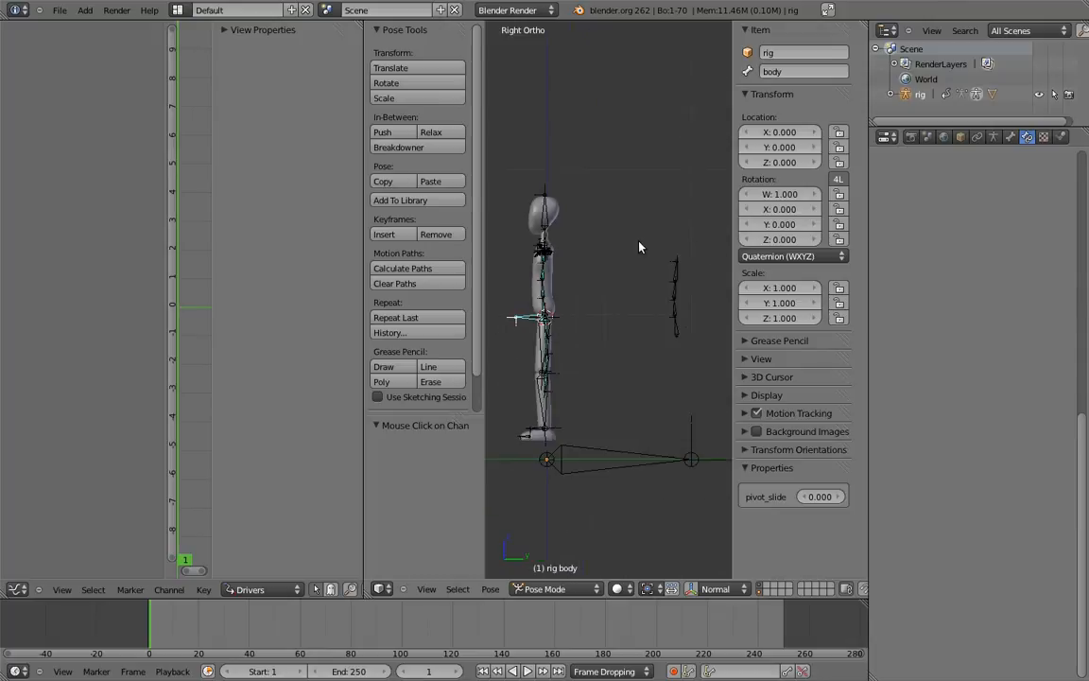
# Rotate three bones of the separate control chain behind the character in alternating directions to test the torso bending.
pyautogui.rightClick(674, 280)
pyautogui.press('r')
pyautogui.click(618, 306)
pyautogui.rightClick(643, 303)
pyautogui.press('r')
pyautogui.click(707, 311)
pyautogui.rightClick(678, 274)
pyautogui.press('r')
pyautogui.click(586, 304)
# Set the body bone's pivot_slide to 0.25 and clear the test rotations from all bones.
pyautogui.rightClick(520, 311)
pyautogui.moveTo(813, 500); pyautogui.dragTo(849, 499)
pyautogui.write('.25')
pyautogui.press('Return')
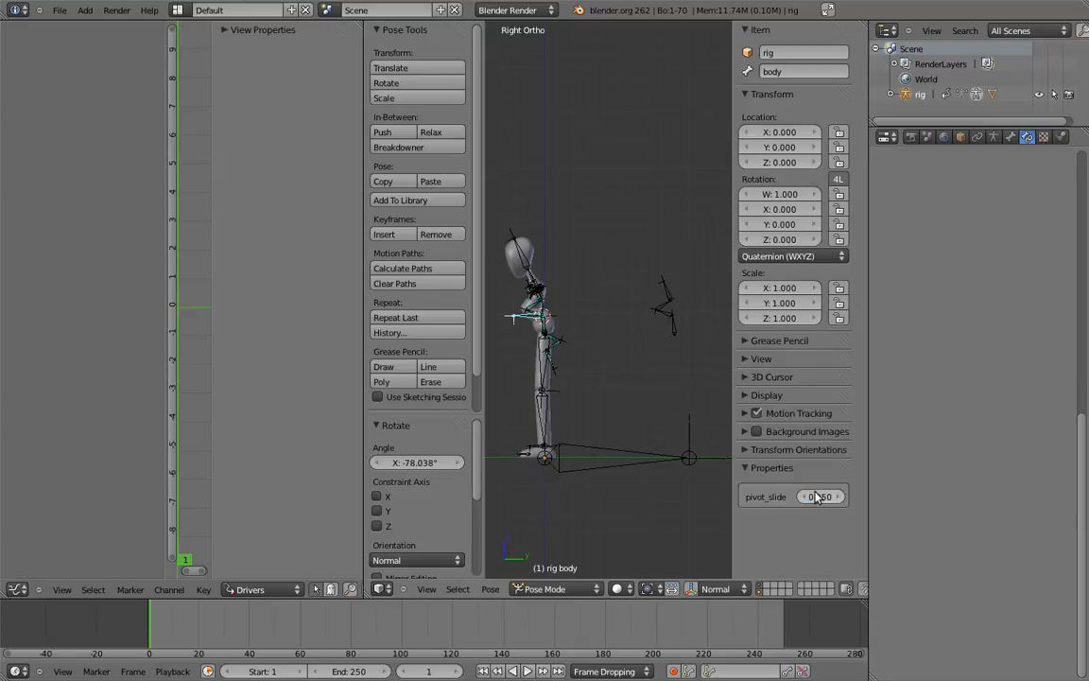
pyautogui.press('a')
pyautogui.press('a')
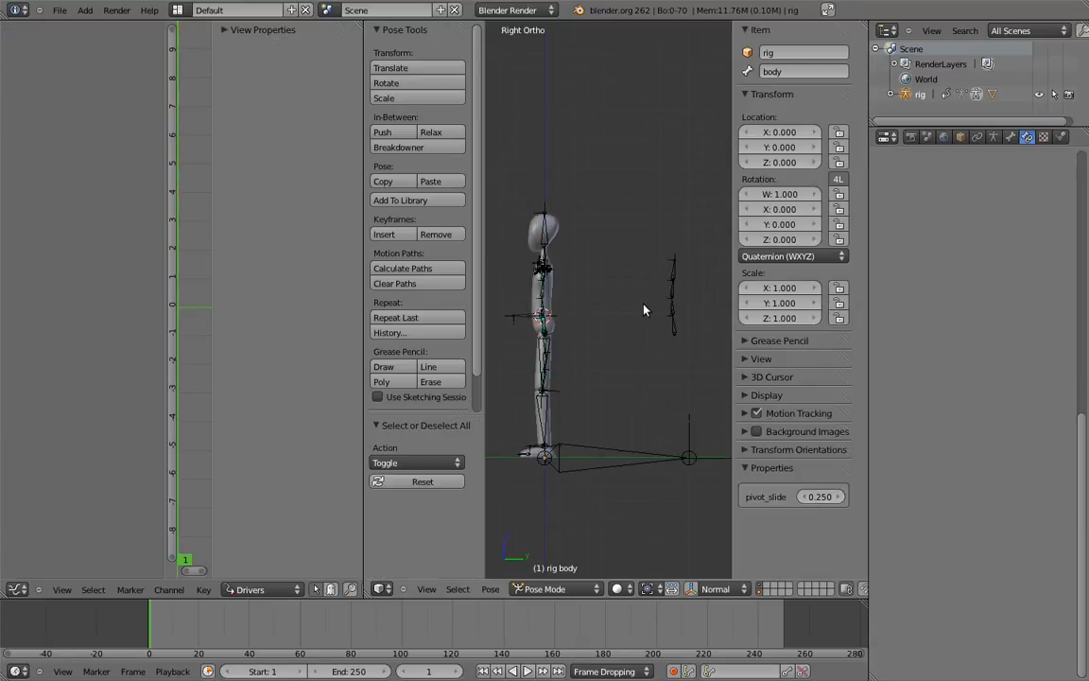
# Merge the driver editor area into the 3D view and frame the separate control chain.
pyautogui.moveTo(366, 579); pyautogui.dragTo(284, 525)
pyautogui.scroll(6, 564, 283)
pyautogui.keyDown('shift'); pyautogui.moveTo(542, 293); pyautogui.dragTo(525, 284, button='middle'); pyautogui.keyUp('shift')
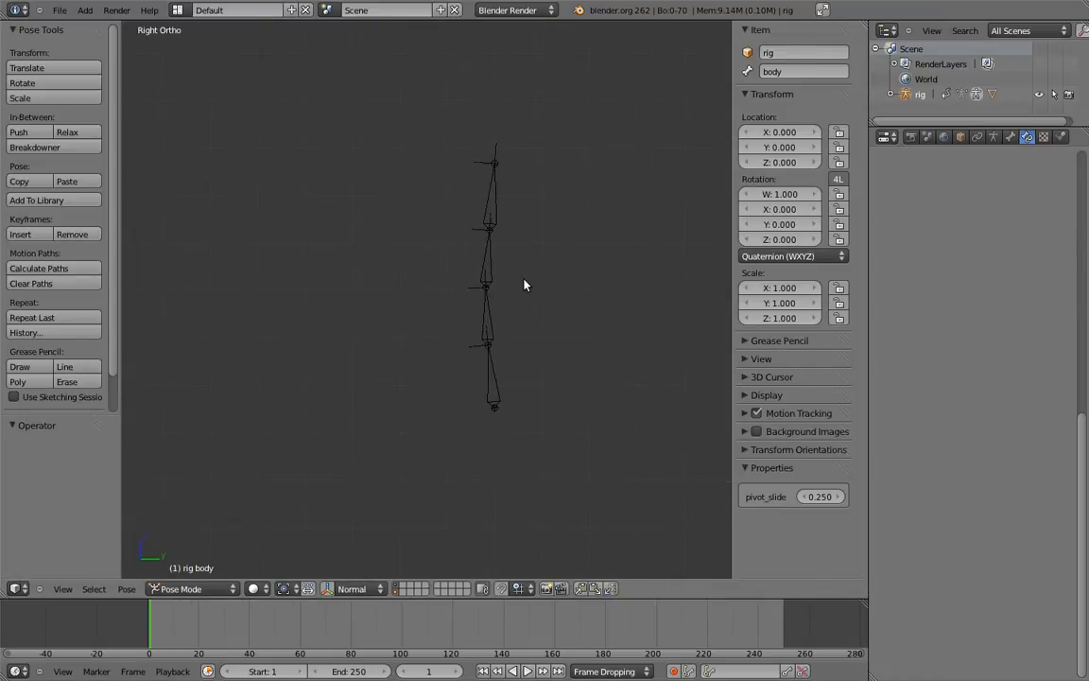
# In Edit Mode, extrude vertical bones along Z from the heads of MCH-ctrl_hips (0.07 long) and MCH-ctrl_spine (0.06 long).
pyautogui.rightClick(494, 383)
pyautogui.press('Tab')
pyautogui.scroll(3, 534, 362)
pyautogui.press('e')
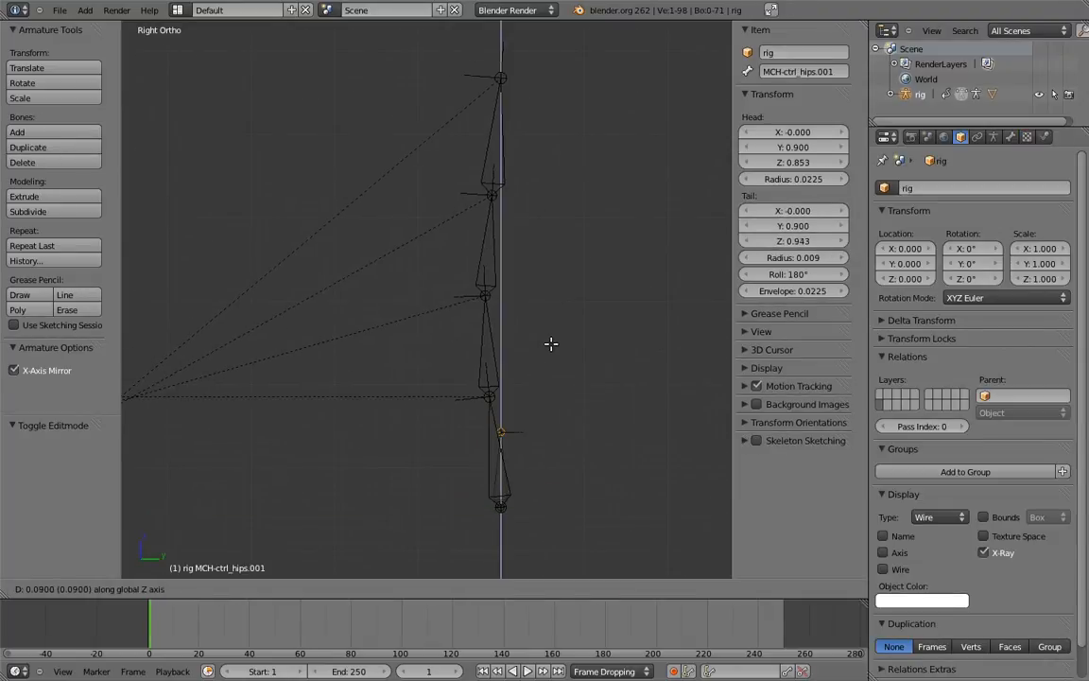
pyautogui.click(546, 357)
pyautogui.press('e')
pyautogui.press('z')
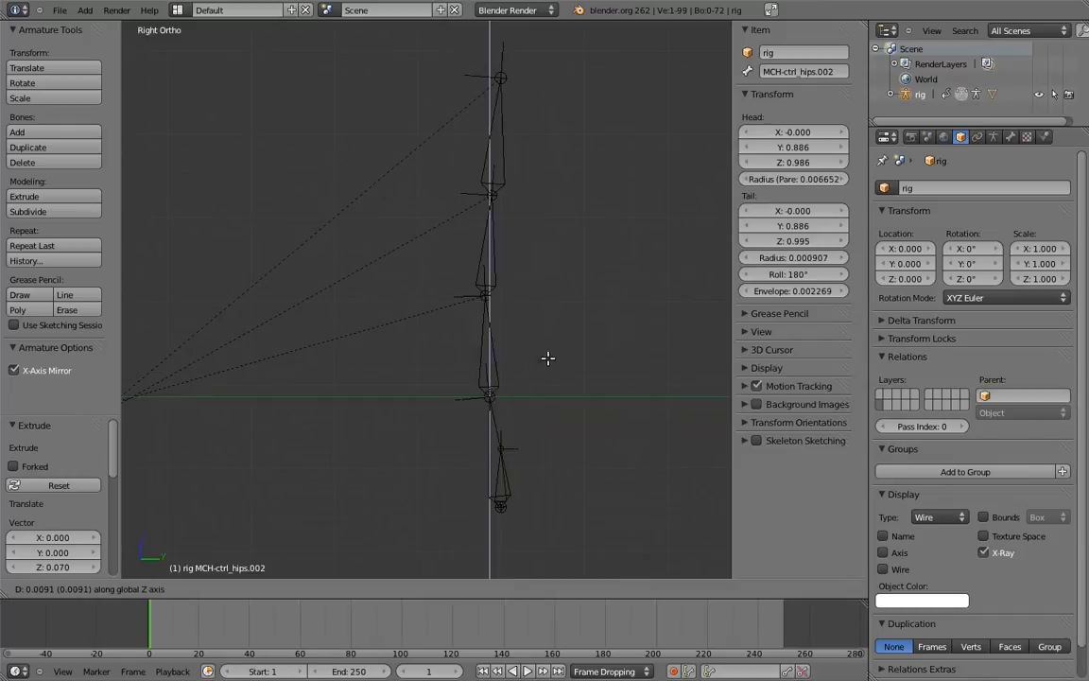
pyautogui.click(553, 318)
# Extrude 0.06 long vertical bones along Z from the heads of MCH-ctrl_chest.01 and MCH-ctrl_chest.02.
pyautogui.keyDown('shift'); pyautogui.moveTo(492, 292); pyautogui.dragTo(486, 318, button='middle'); pyautogui.keyUp('shift')
pyautogui.rightClick(484, 322)
pyautogui.press('e')
pyautogui.press('z')
pyautogui.click(564, 268)
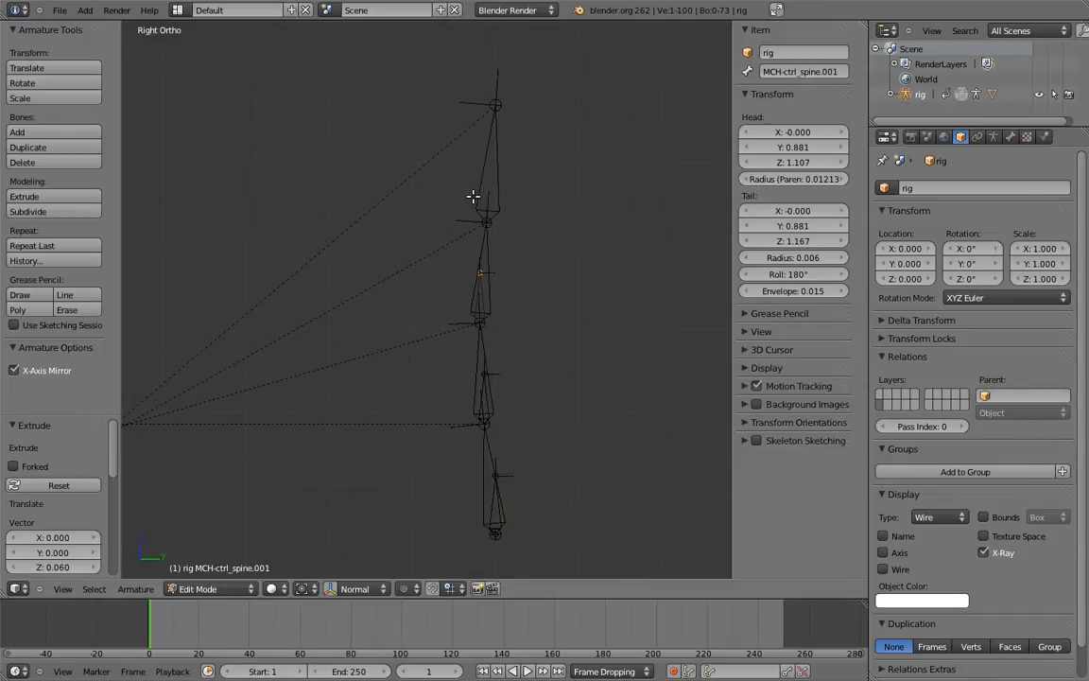
pyautogui.rightClick(490, 224)
pyautogui.press('e')
pyautogui.press('z')
pyautogui.click(547, 195)
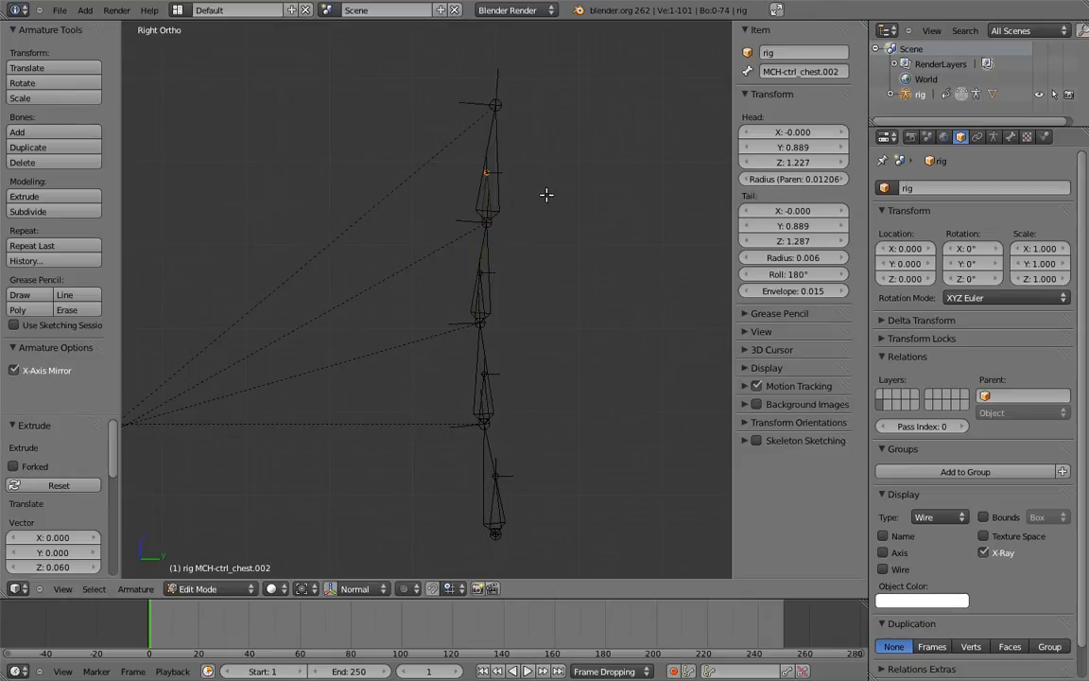
# Shorten the small bone at the base of MCH-ctrl_hips by moving its tail down 0.01 along Z.
pyautogui.rightClick(498, 475)
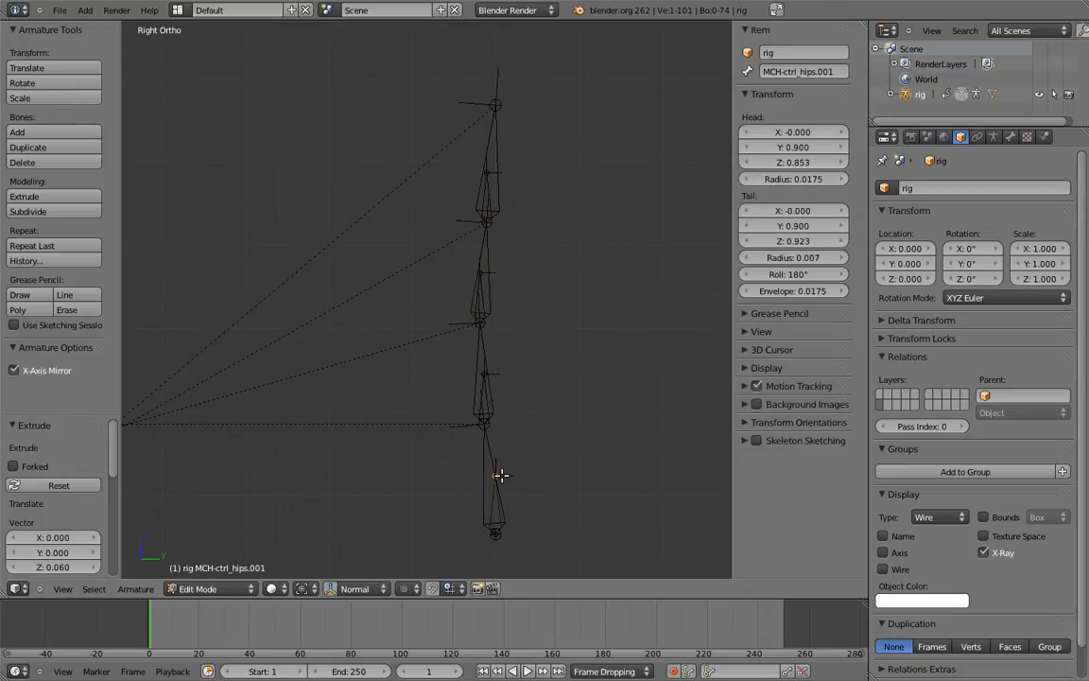
pyautogui.press('g')
pyautogui.press('z')
pyautogui.click(547, 401)
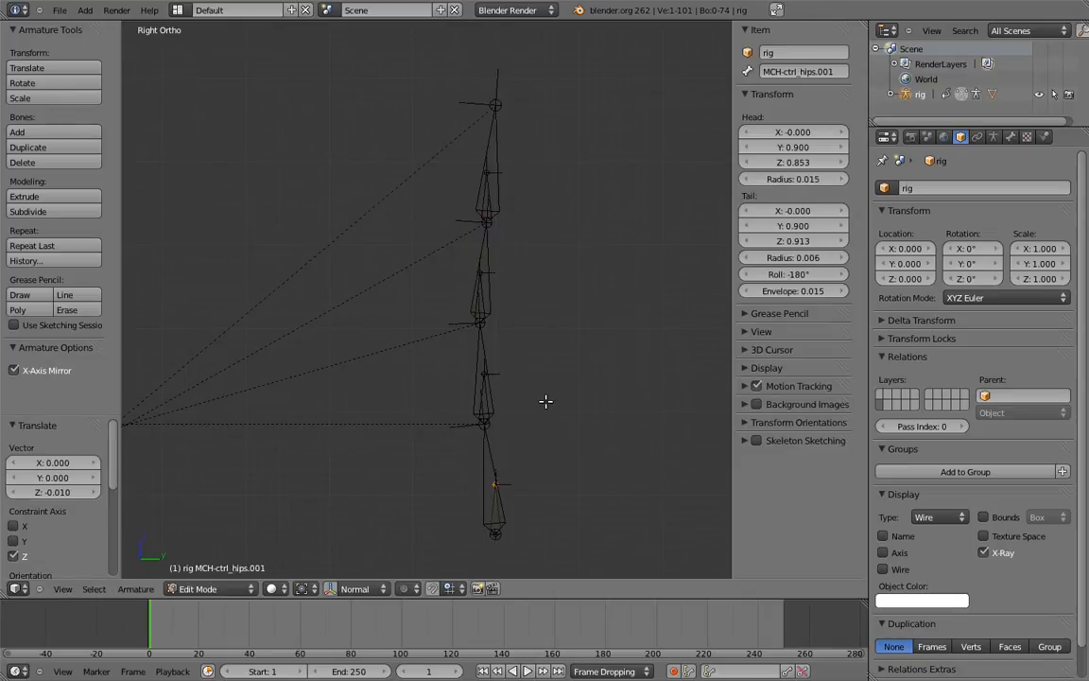
# Roll the new small bones at the bases of MCH-ctrl_hips and MCH-ctrl_spine by 180°.
pyautogui.rightClick(493, 511)
pyautogui.hotkey('ctrl', 'r')
pyautogui.write('180')
pyautogui.press('Return')
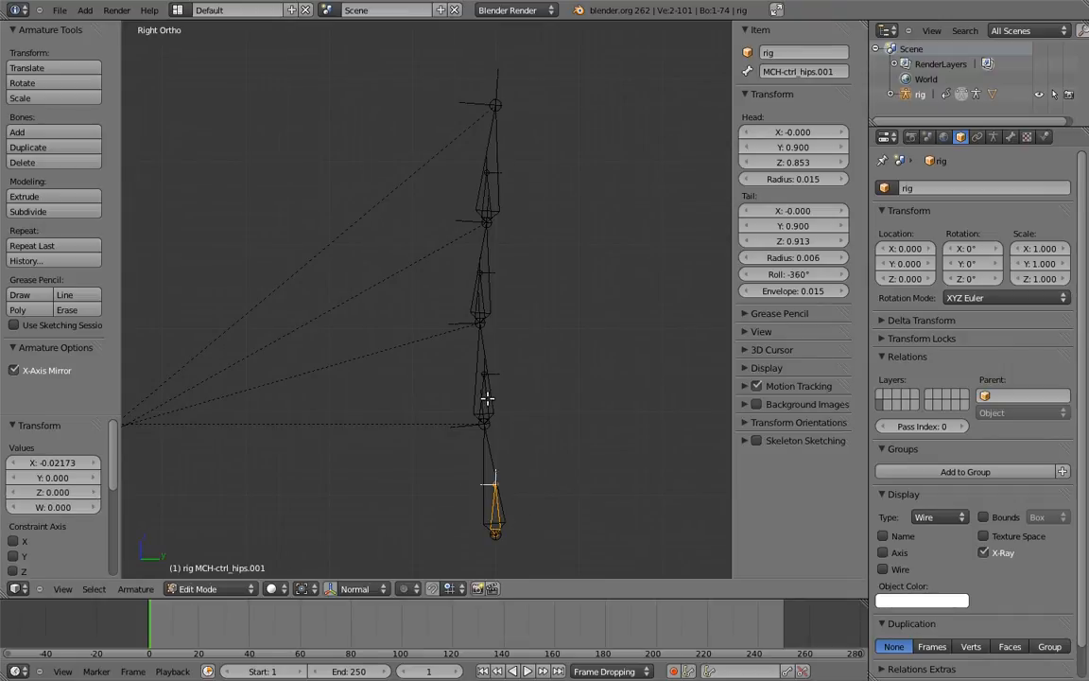
pyautogui.rightClick(485, 405)
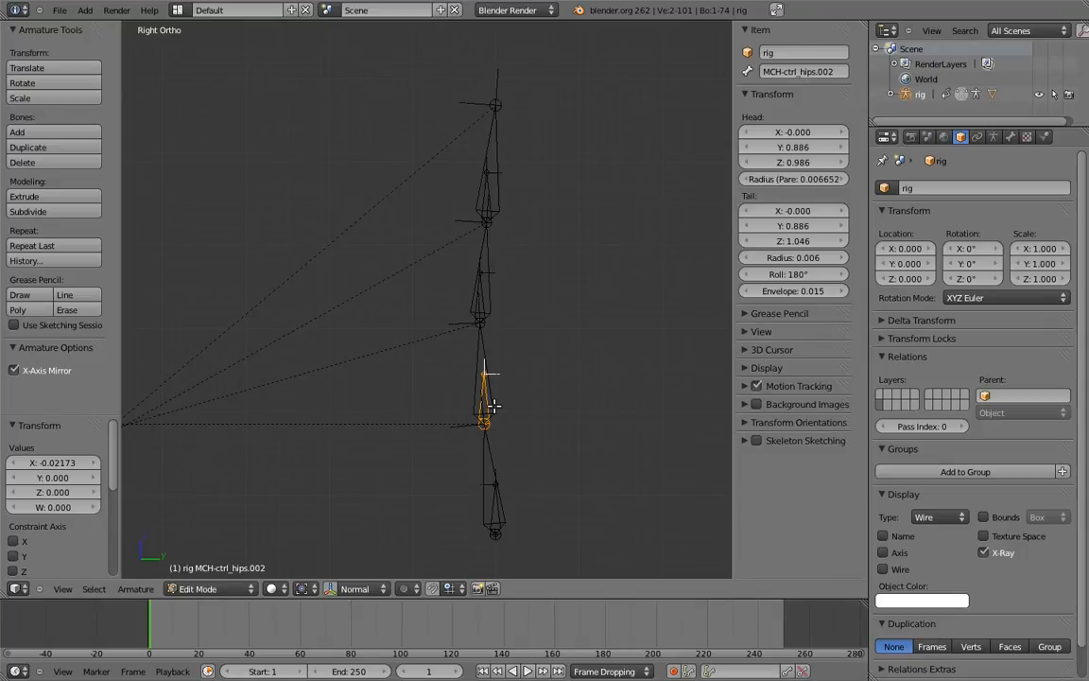
pyautogui.hotkey('ctrl', 'r')
pyautogui.click(488, 324)
# Roll the new small bones at the bases of MCH-ctrl_chest.01 and MCH-ctrl_chest.02 to 0°.
pyautogui.rightClick(478, 279)
pyautogui.hotkey('ctrl', 'r')
pyautogui.write('180')
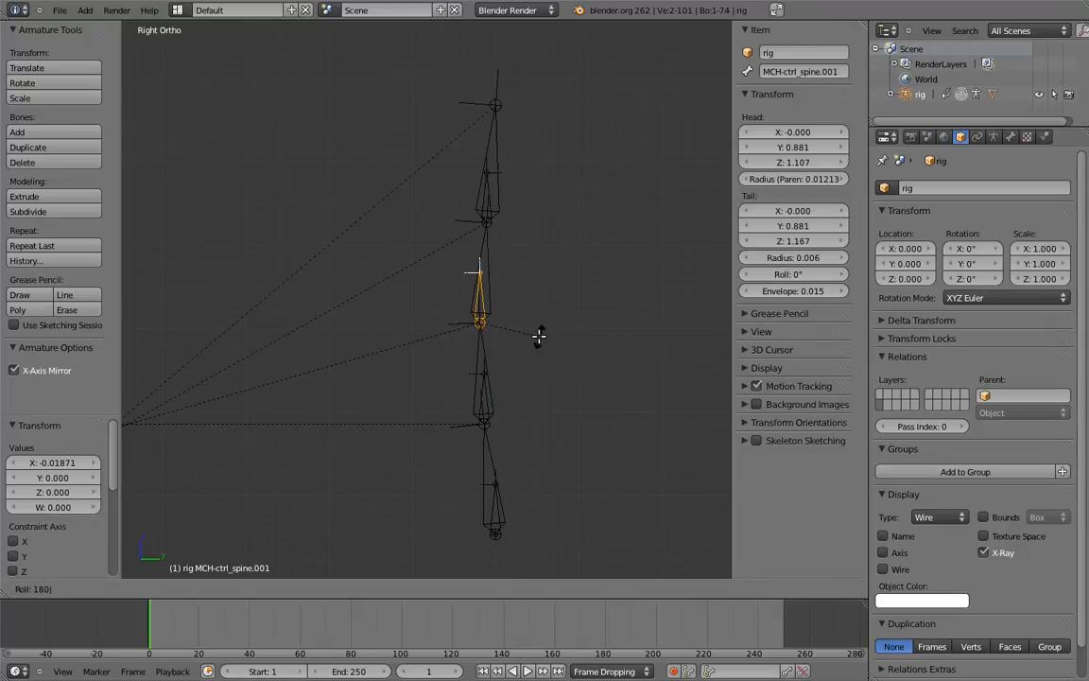
pyautogui.press('Return')
pyautogui.rightClick(486, 199)
pyautogui.hotkey('ctrl', 'r')
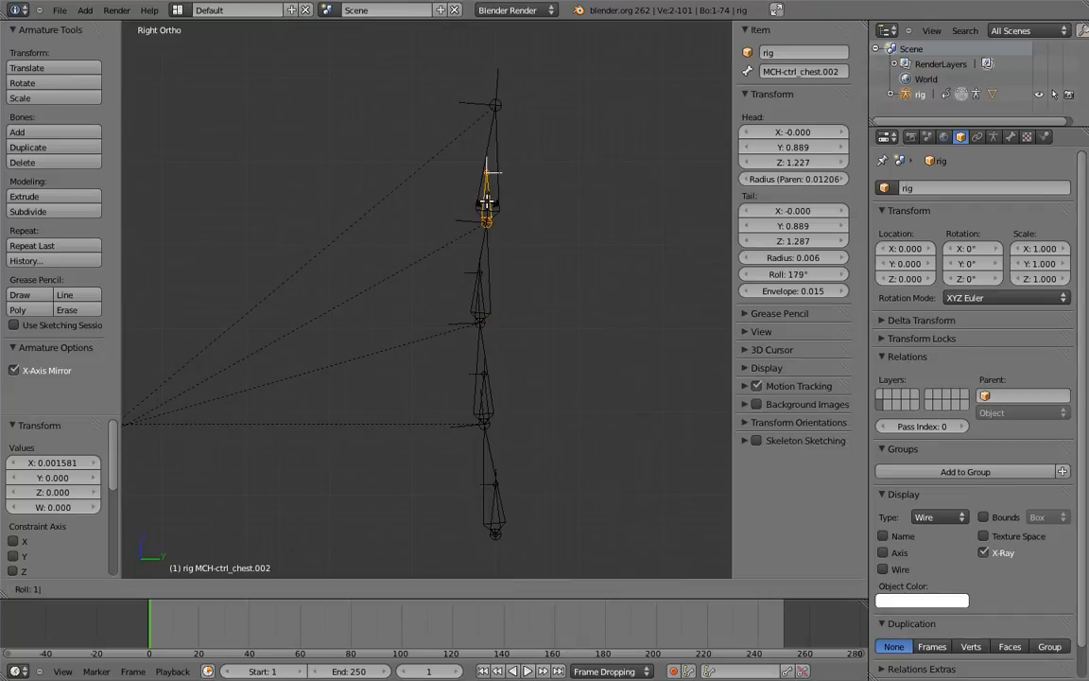
pyautogui.click(497, 210)
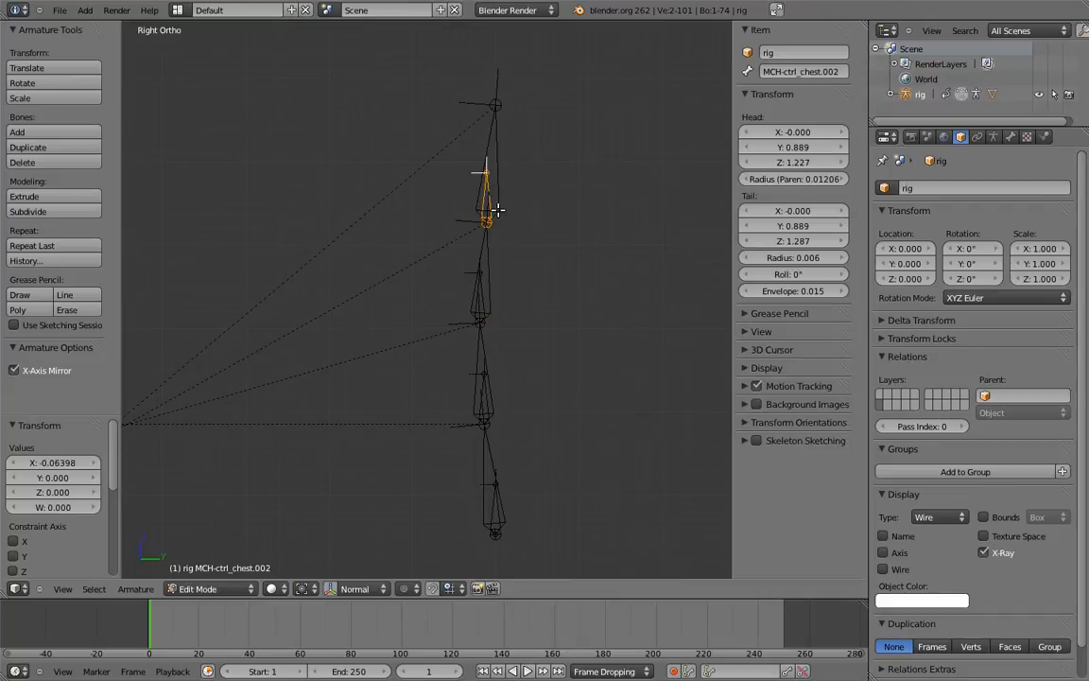
# Rename the small bone at the base of MCH-ctrl_hips to MCH-ctrl_hips_parent.
pyautogui.rightClick(495, 508)
pyautogui.click(799, 72)
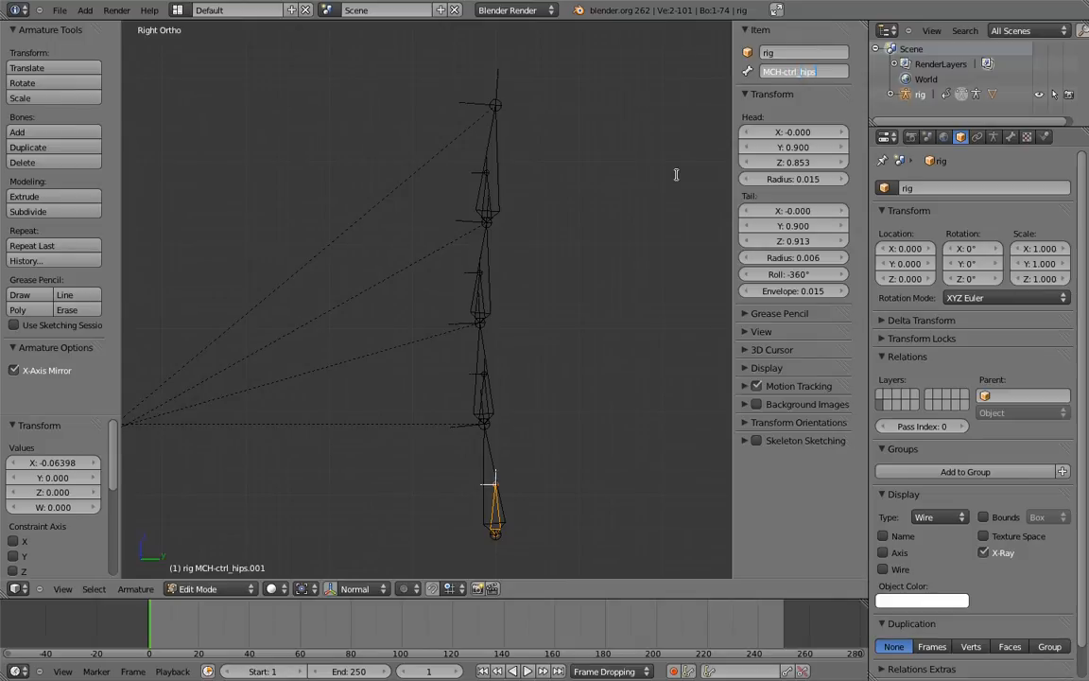
pyautogui.press('Return')
# Rename the small bone at the base of MCH-ctrl_spine to MCH-ctrl_spine_parent, reusing the MCH-ctrl_spine name.
pyautogui.rightClick(485, 401)
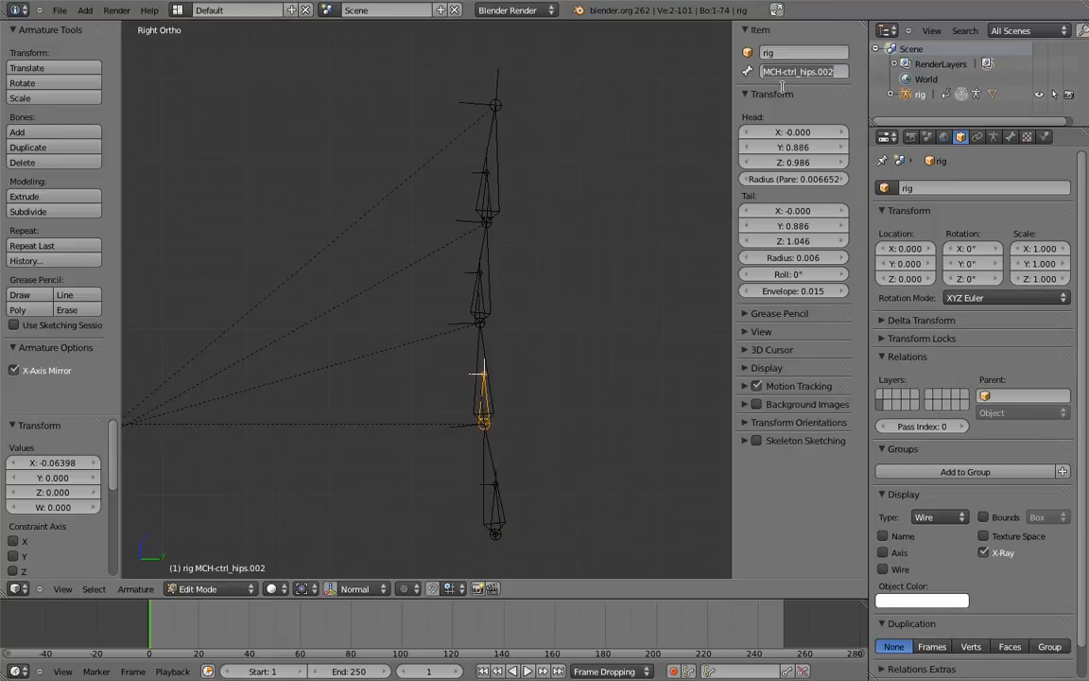
pyautogui.rightClick(482, 364)
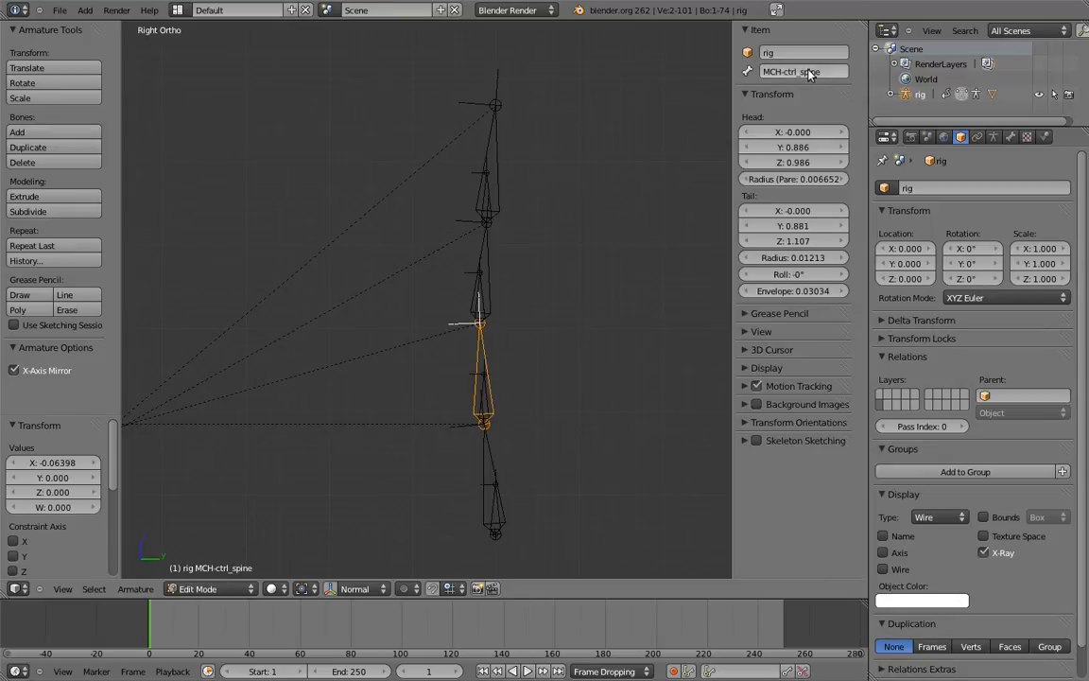
pyautogui.rightClick(483, 387)
pyautogui.click(821, 72)
pyautogui.write('MCH-ctrl_spine')
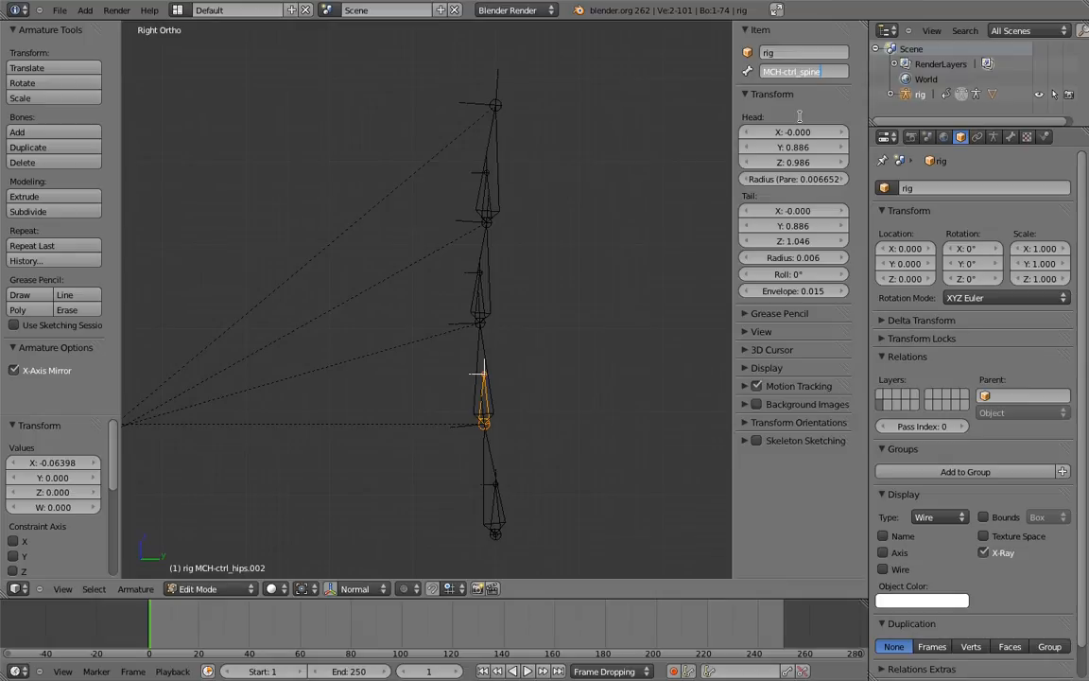
pyautogui.write('_parent')
pyautogui.press('Return')
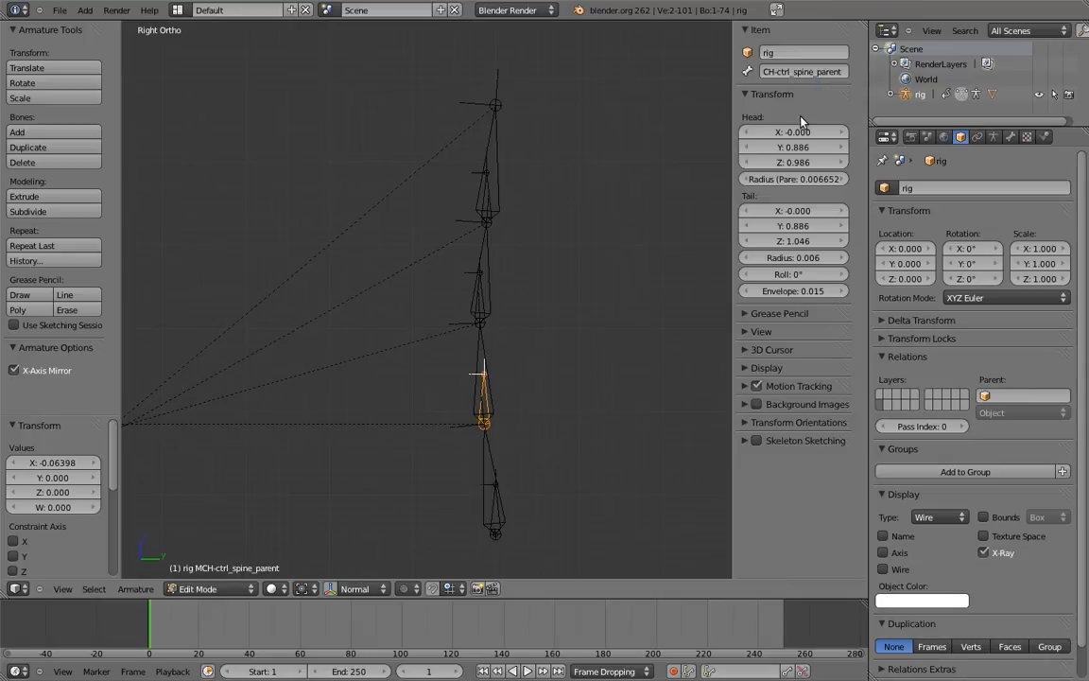
# Rename the small bone at the base of MCH-ctrl_chest.01 to MCH-ctrl_chest_parent.01.
pyautogui.rightClick(501, 267)
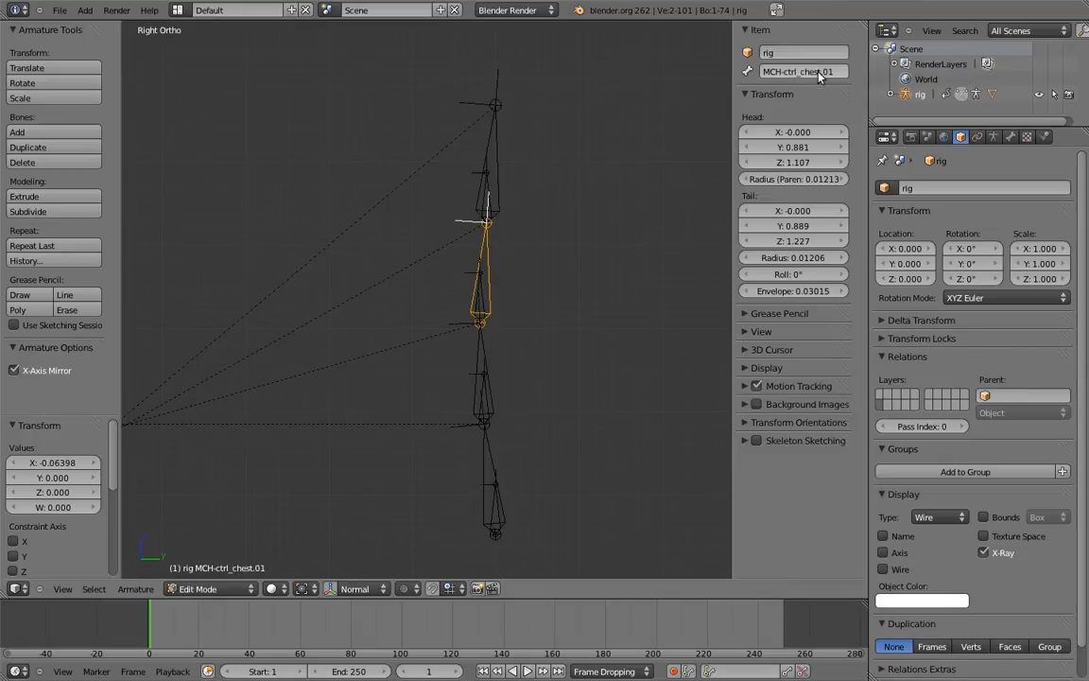
pyautogui.rightClick(479, 283)
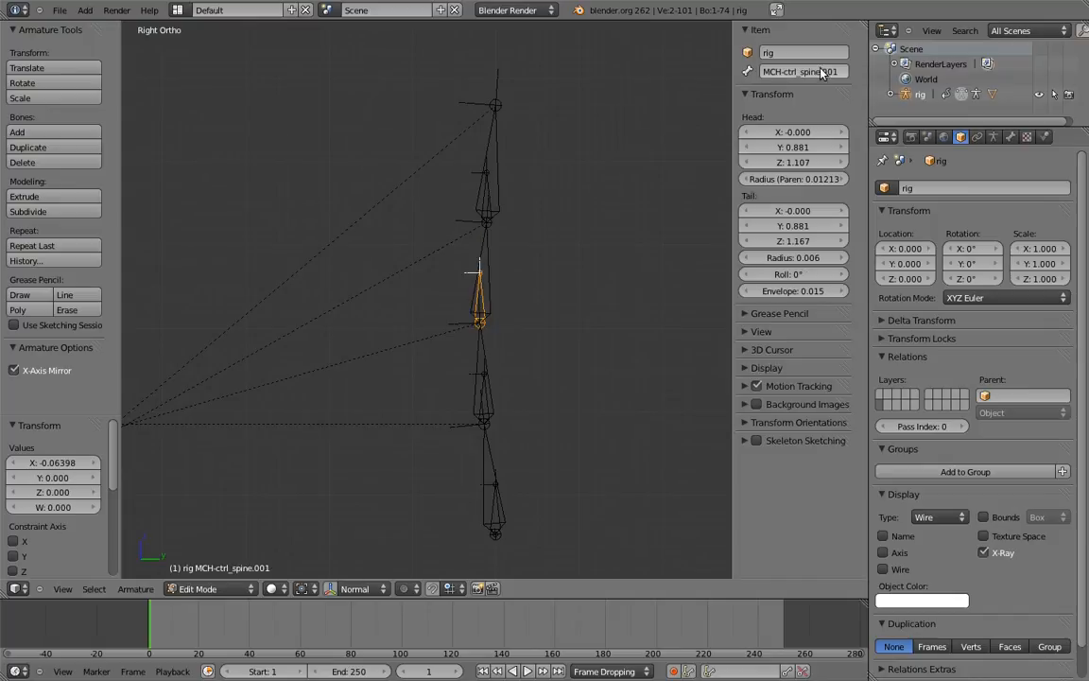
pyautogui.write('MCH-ctrl_chest.01')
pyautogui.write('_parent')
pyautogui.press('Return')
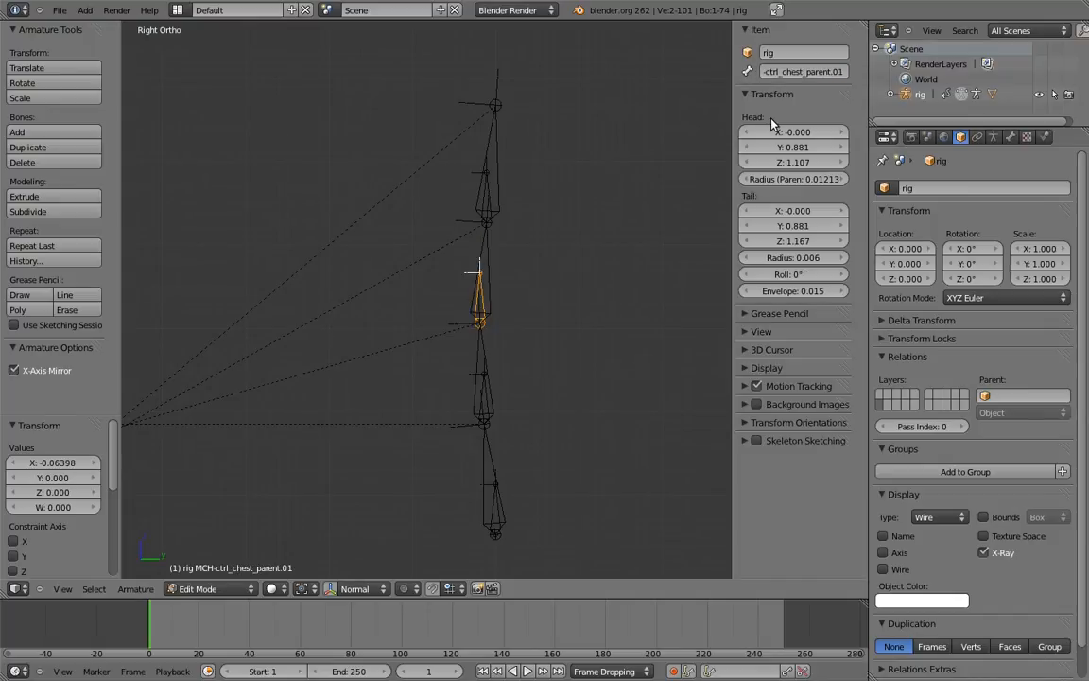
# Rename the small bone at the base of MCH-ctrl_chest.02 to MCH-ctrl_chest_parent.02.
pyautogui.rightClick(499, 162)
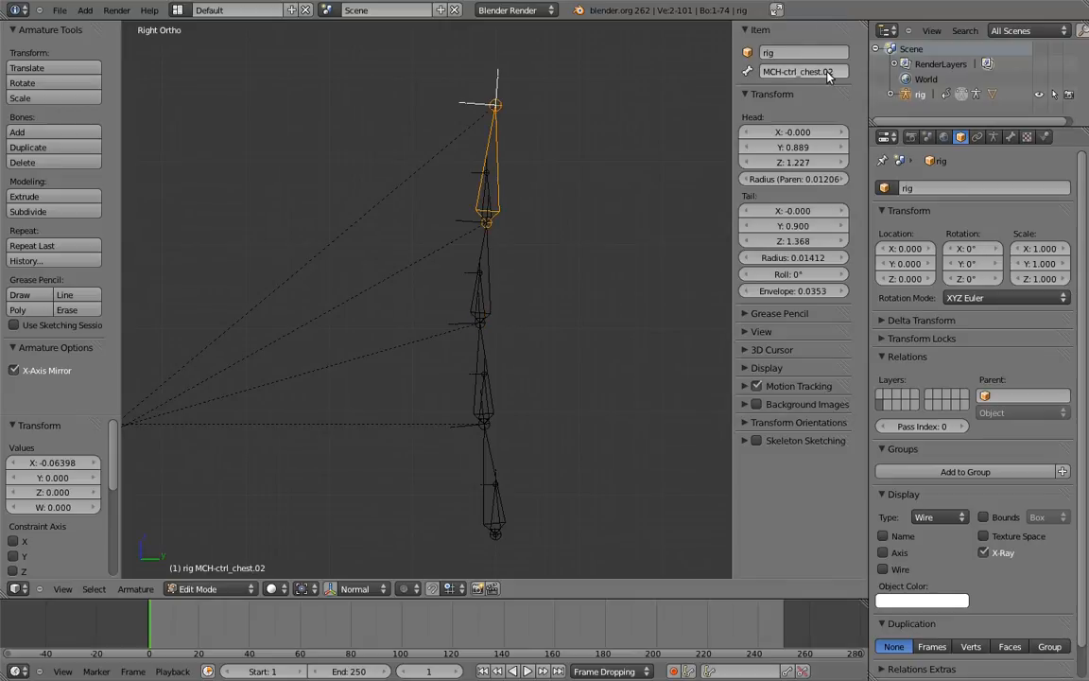
pyautogui.rightClick(497, 191)
pyautogui.click(800, 75)
pyautogui.write('MCH-ctrl_chest.02')
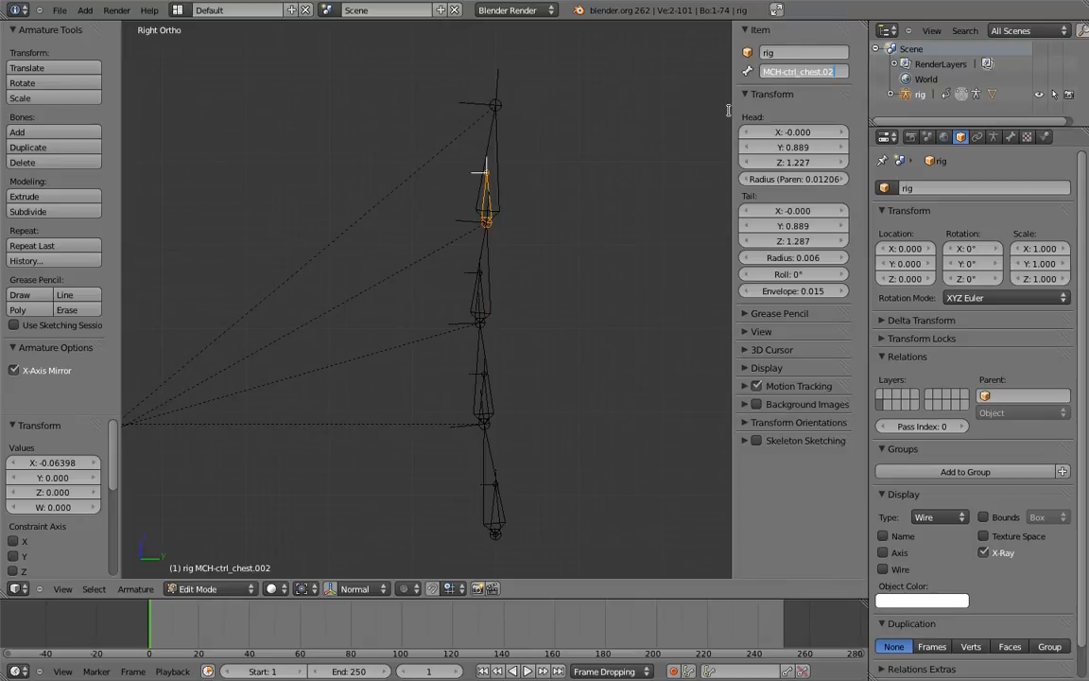
pyautogui.write('_parent')
pyautogui.press('Return')
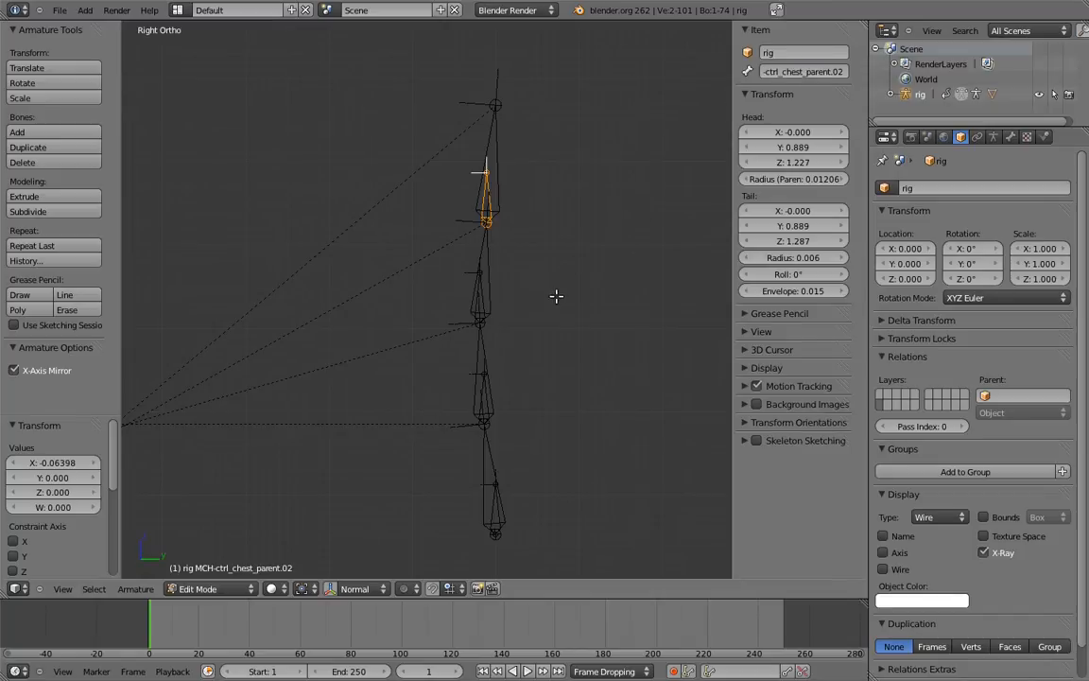
# Parent MCH-ctrl_hips to MCH-ctrl_hips_parent and MCH-ctrl_spine to MCH-ctrl_spine_parent, using Keep Offset.
pyautogui.keyDown('shift'); pyautogui.moveTo(498, 456); pyautogui.dragTo(510, 409, button='middle'); pyautogui.keyUp('shift')
pyautogui.rightClick(506, 437)
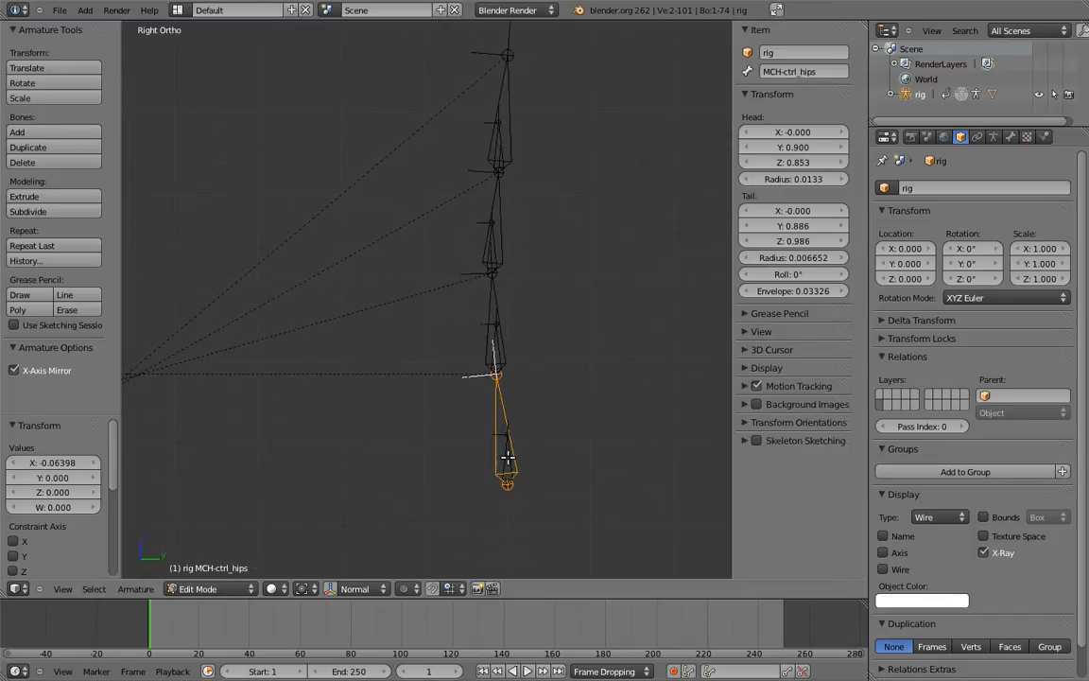
pyautogui.hotkey('ctrl', 'p')
pyautogui.click(450, 416)
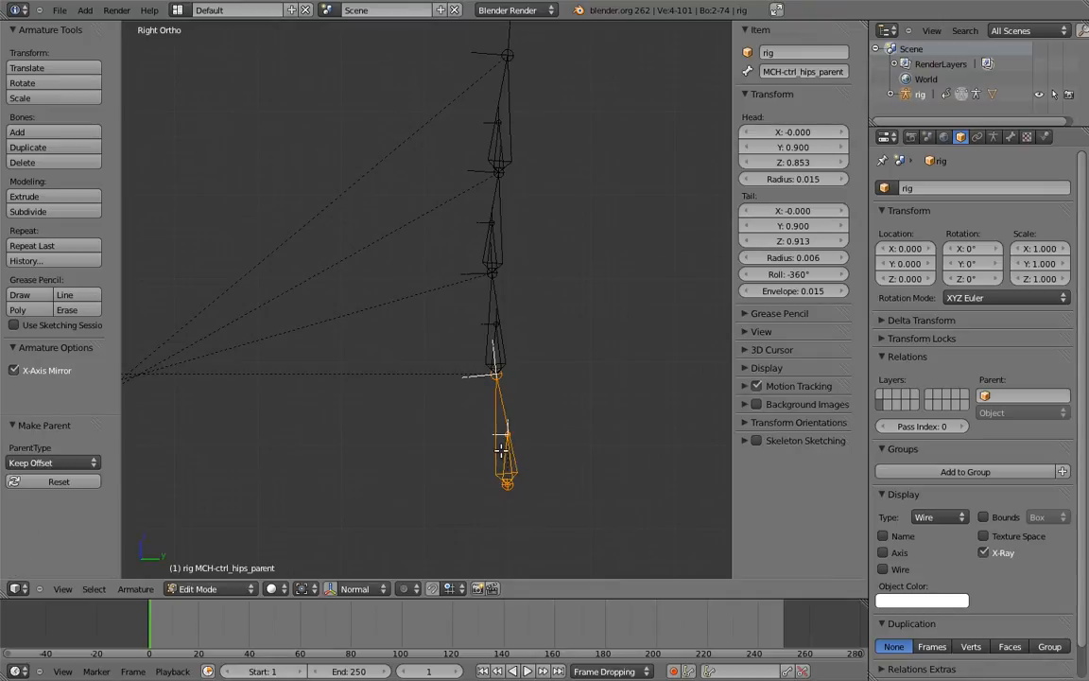
pyautogui.rightClick(499, 320)
pyautogui.keyDown('shift'); pyautogui.rightClick(495, 353); pyautogui.keyUp('shift')
pyautogui.hotkey('ctrl', 'p')
pyautogui.click(495, 356)
# Parent MCH-ctrl_chest.01 and MCH-ctrl_chest.02 to their matching MCH-ctrl_chest_parent bones with Keep Offset.
pyautogui.rightClick(494, 248)
pyautogui.keyDown('shift'); pyautogui.rightClick(494, 249); pyautogui.keyUp('shift')
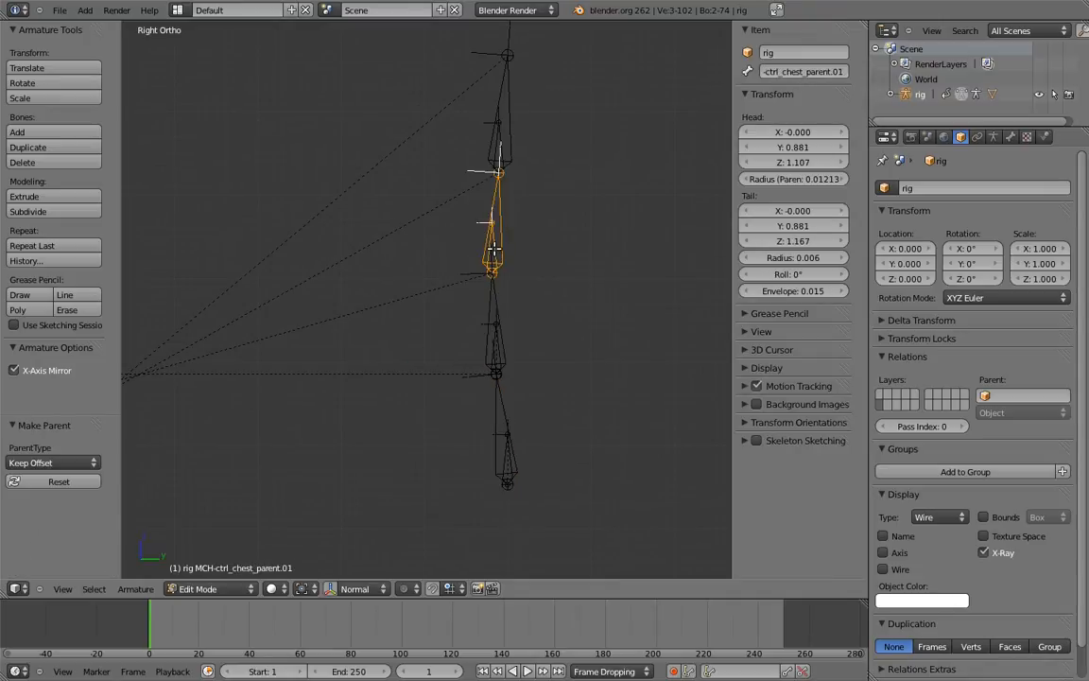
pyautogui.hotkey('ctrl', 'p')
pyautogui.click(494, 249)
pyautogui.rightClick(501, 149)
pyautogui.keyDown('shift'); pyautogui.rightClick(501, 149); pyautogui.keyUp('shift')
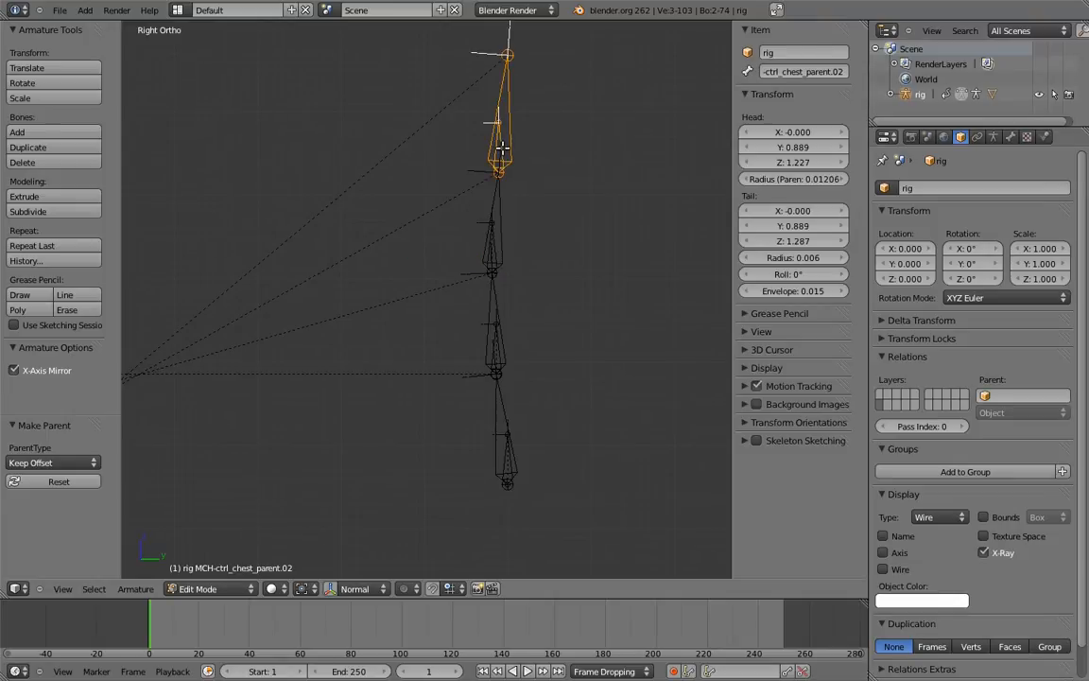
pyautogui.hotkey('ctrl', 'p')
pyautogui.click(502, 148)
pyautogui.scroll(-3, 528, 233)
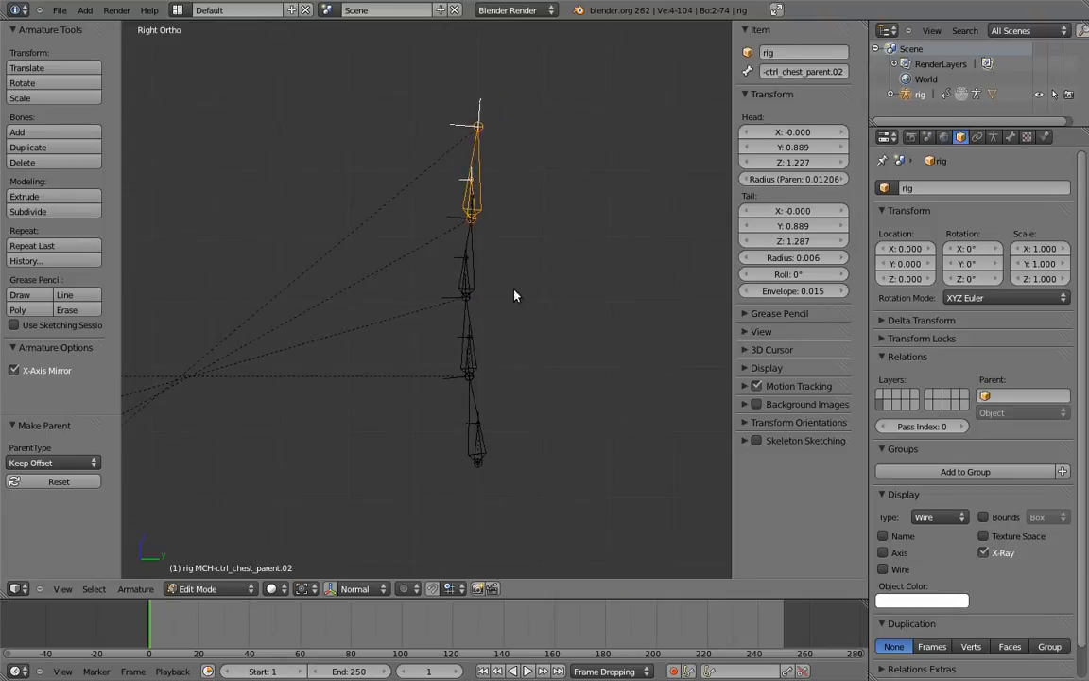
# In Pose Mode, rotate the four small parent bones one after another to test how they drive the control chain.
pyautogui.hotkey('ctrl', 'Tab')
pyautogui.rightClick(481, 437)
pyautogui.press('r')
pyautogui.click(512, 404)
pyautogui.rightClick(513, 405)
pyautogui.press('r')
pyautogui.click(572, 410)
pyautogui.rightClick(582, 412)
pyautogui.press('r')
pyautogui.click(606, 374)
pyautogui.rightClick(617, 378)
pyautogui.press('r')
pyautogui.click(628, 322)
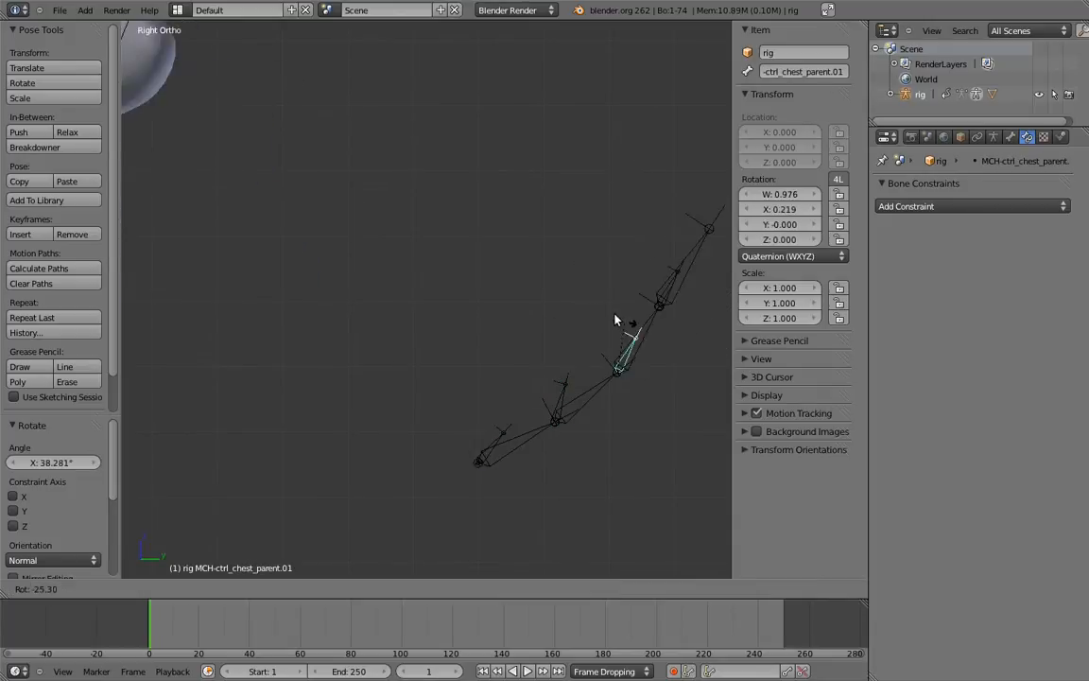
pyautogui.press('r')
pyautogui.click(700, 307)
pyautogui.rightClick(695, 303)
pyautogui.press('r')
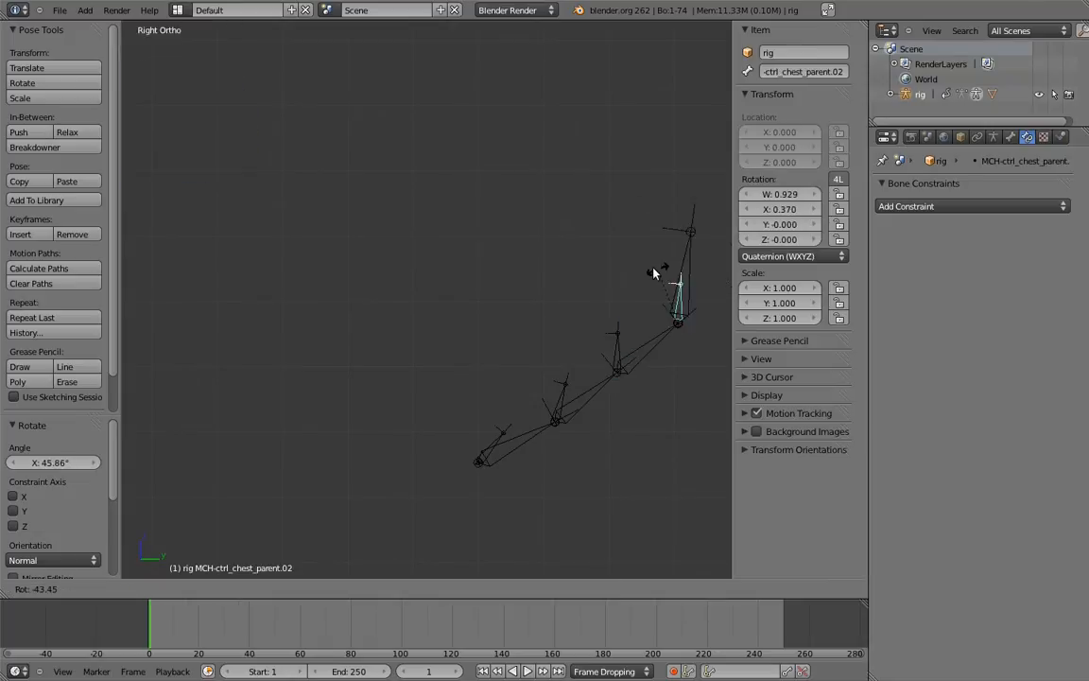
pyautogui.click(646, 276)
# Rotate the hips, spine and both chest parent bones again to bend the control chain back toward upright.
pyautogui.rightClick(485, 433)
pyautogui.press('r')
pyautogui.click(529, 376)
pyautogui.rightClick(540, 370)
pyautogui.press('r')
pyautogui.click(529, 331)
pyautogui.rightClick(540, 299)
pyautogui.press('r')
pyautogui.click(521, 305)
pyautogui.rightClick(523, 231)
pyautogui.press('r')
pyautogui.click(515, 237)
# Clear the rotation of all bones and deselect them.
pyautogui.press('a')
pyautogui.press('a')
pyautogui.hotkey('alt', 'r')
pyautogui.press('a')
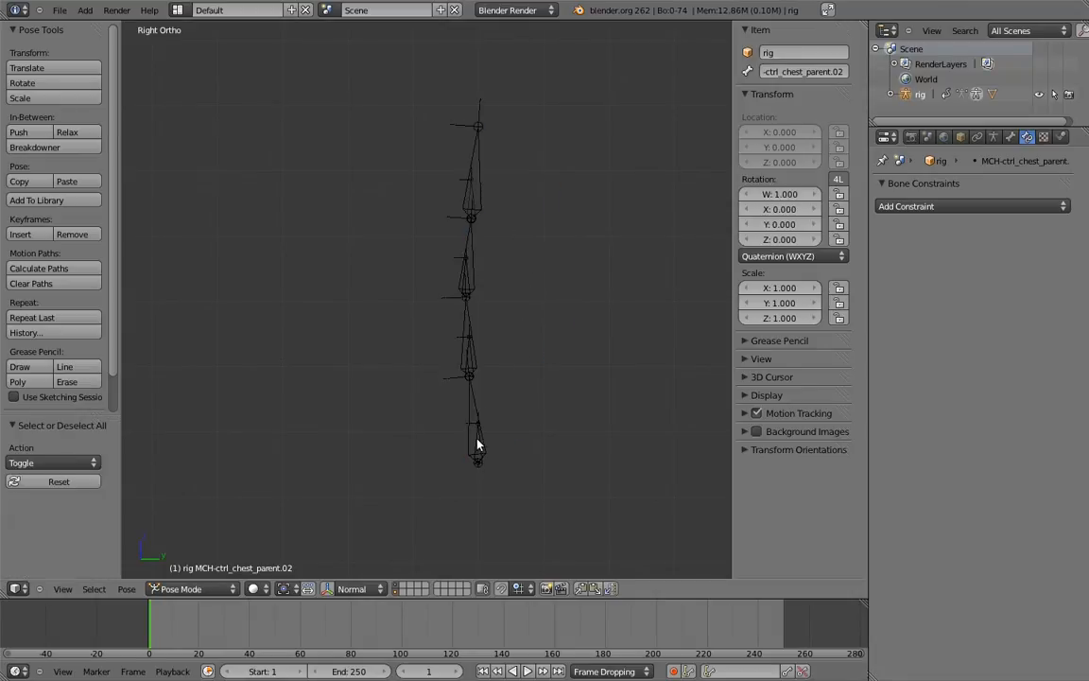
# In Edit Mode, duplicate the small hips parent bone away from the chain to Y 1.090, and stack two more copies above it at 0.22 intervals.
pyautogui.press('Tab')
pyautogui.hotkey('shift', 'd')
pyautogui.press('y')
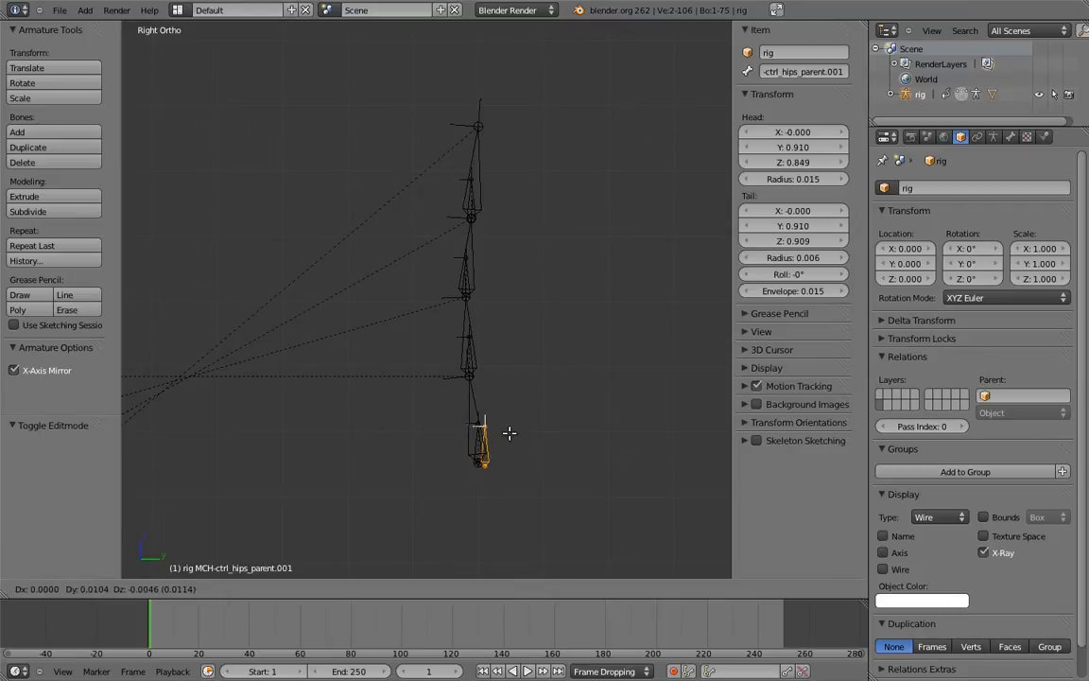
pyautogui.click(615, 431)
pyautogui.hotkey('shift', 'd')
pyautogui.press('z')
pyautogui.click(632, 307)
pyautogui.hotkey('shift', 'd')
pyautogui.press('z')
pyautogui.press('z')
pyautogui.click(639, 195)
# Rename the three separate bones from lowest to highest as hips, spine and chest.
pyautogui.click(602, 438)
pyautogui.click(790, 72)
pyautogui.write('h')
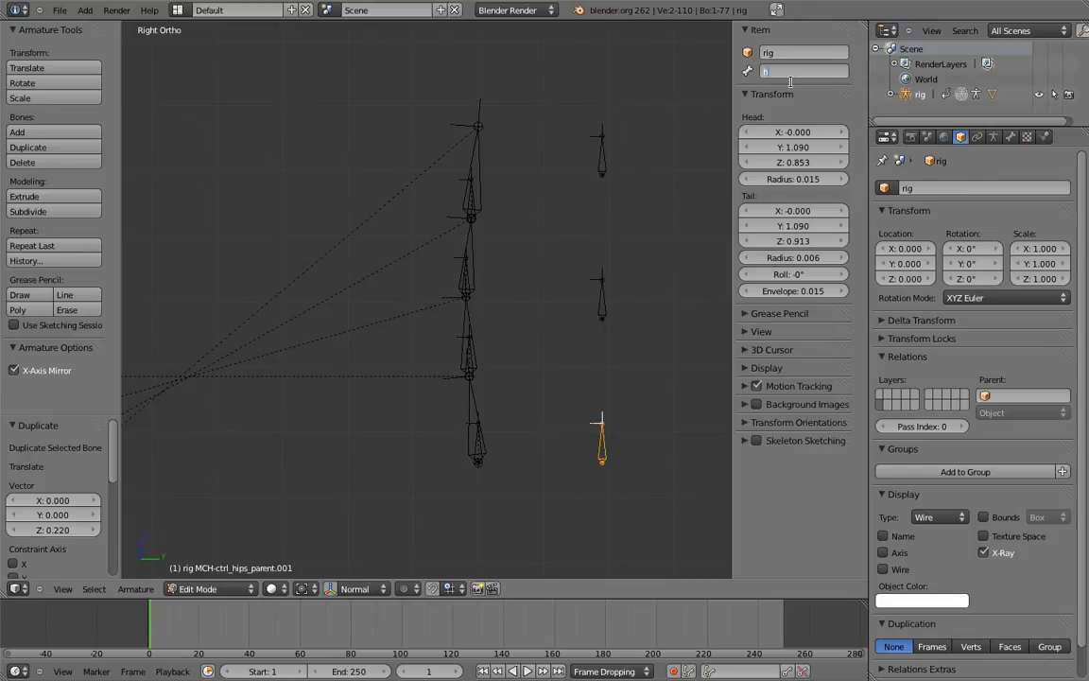
pyautogui.press('Return')
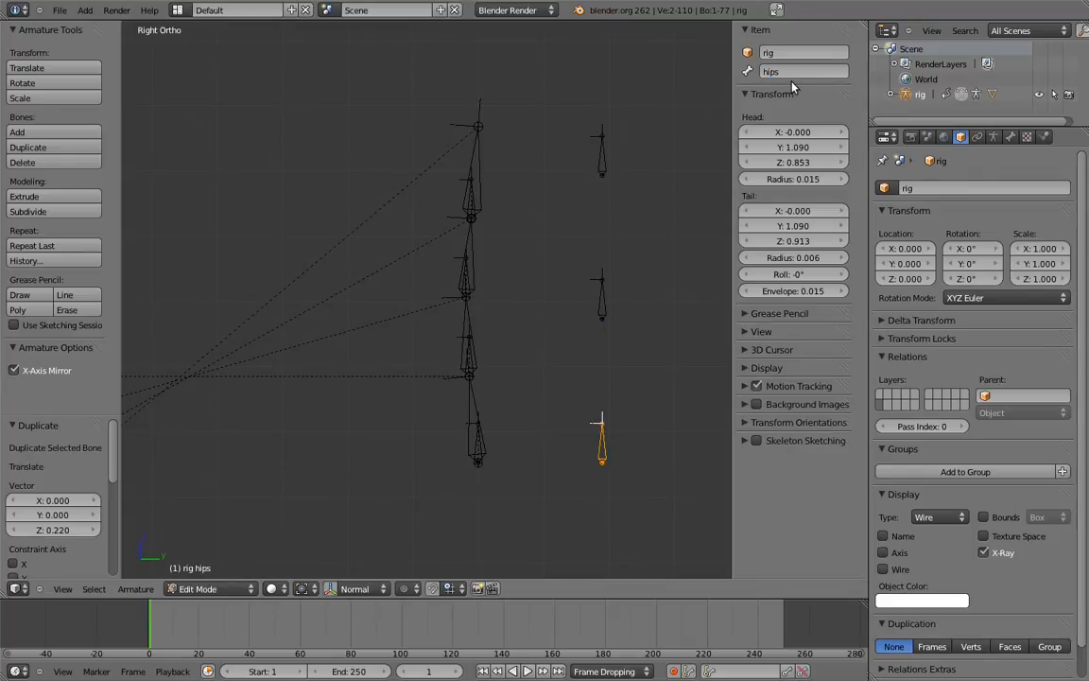
pyautogui.rightClick(597, 295)
pyautogui.write('spin')
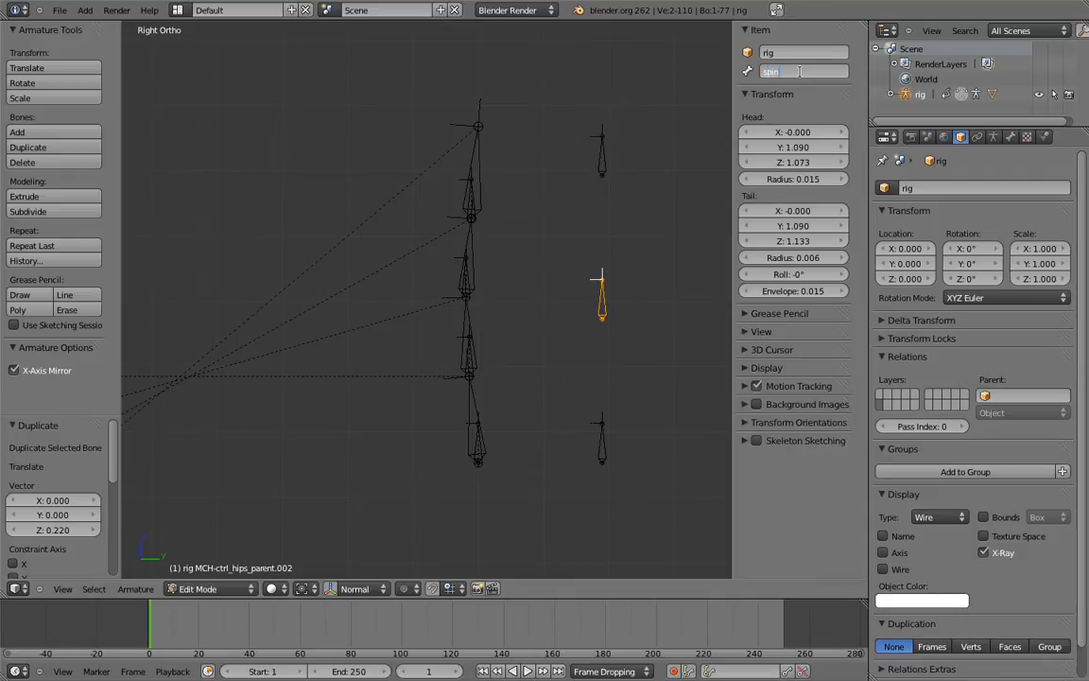
pyautogui.write('e')
pyautogui.press('Return')
pyautogui.rightClick(602, 156)
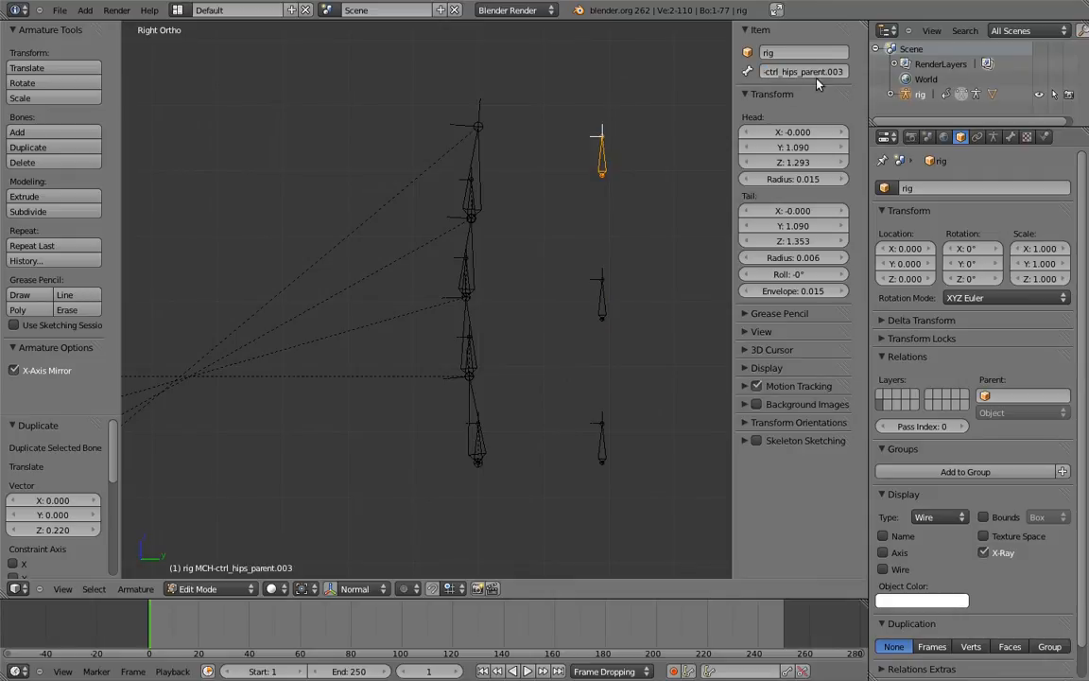
pyautogui.click(811, 75)
pyautogui.press('Return')
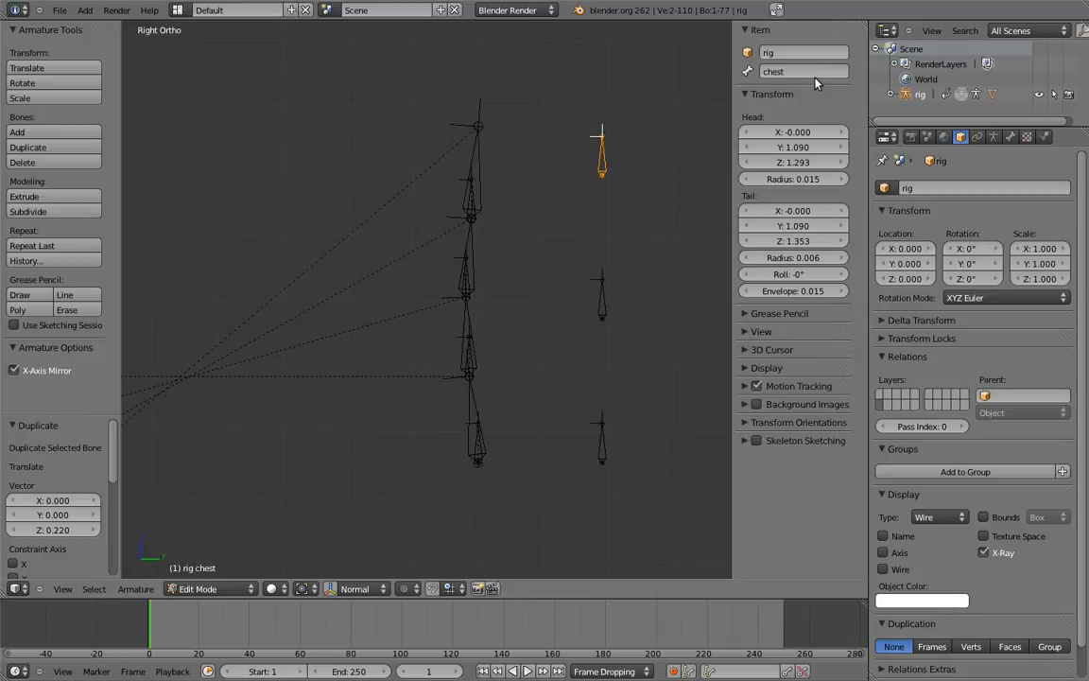
# In Pose Mode, add a Copy Transforms constraint to MCH-ctrl_hips_parent targeting the hips bone.
pyautogui.hotkey('ctrl', 'Tab')
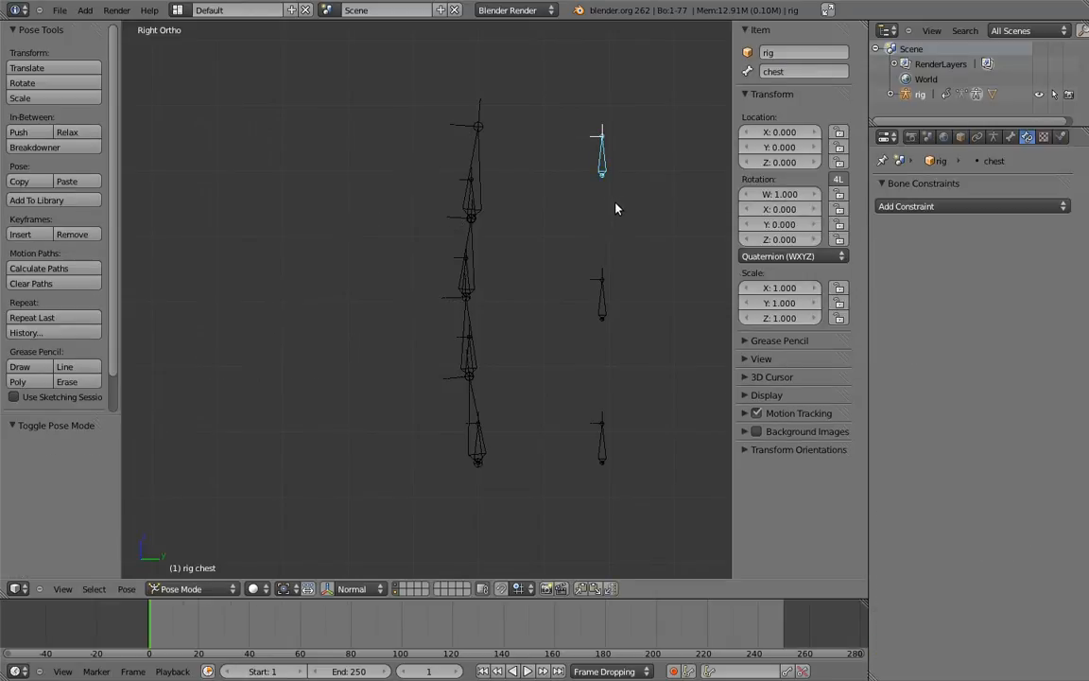
pyautogui.rightClick(585, 436)
pyautogui.keyDown('shift'); pyautogui.rightClick(478, 447); pyautogui.keyUp('shift')
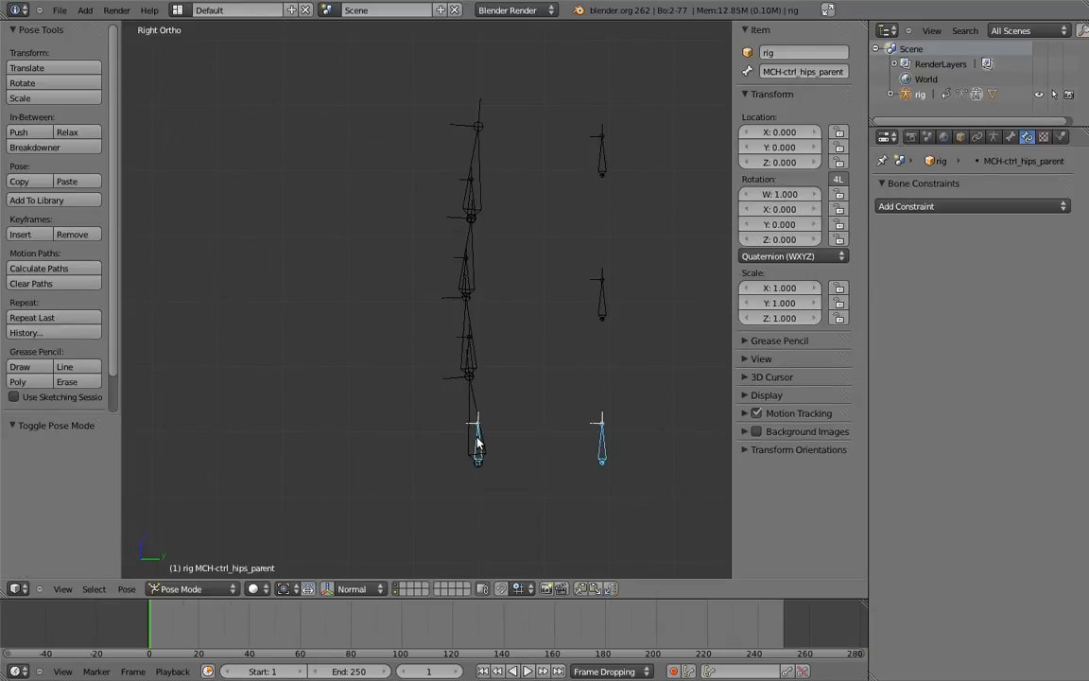
pyautogui.hotkey('shift', 'ctrl', 'c')
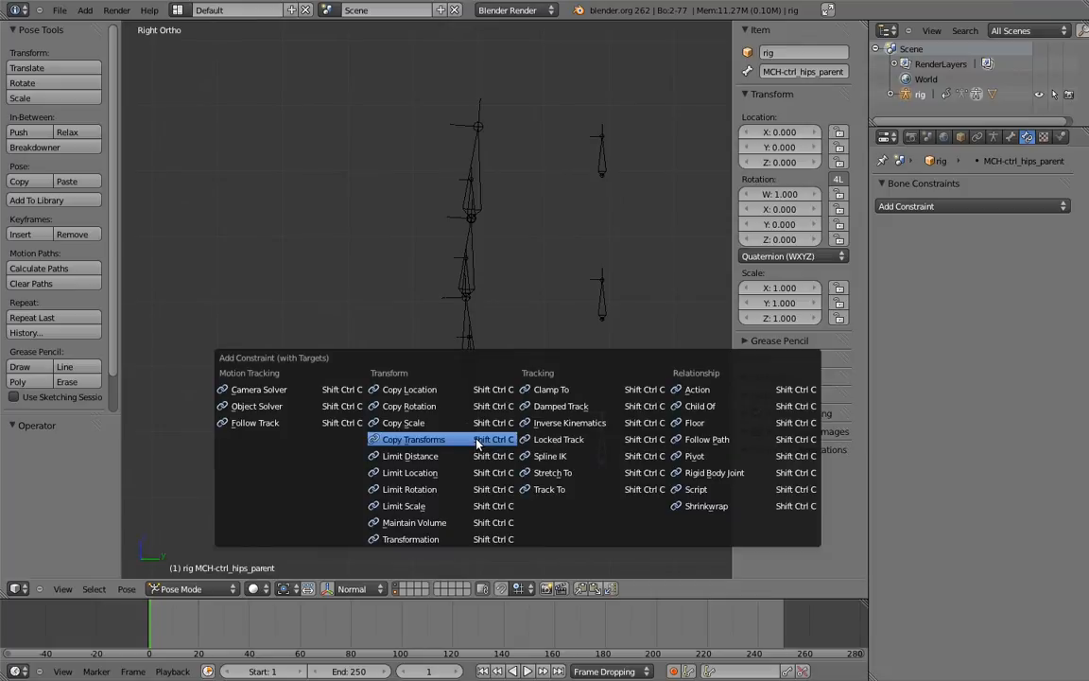
pyautogui.click(468, 440)
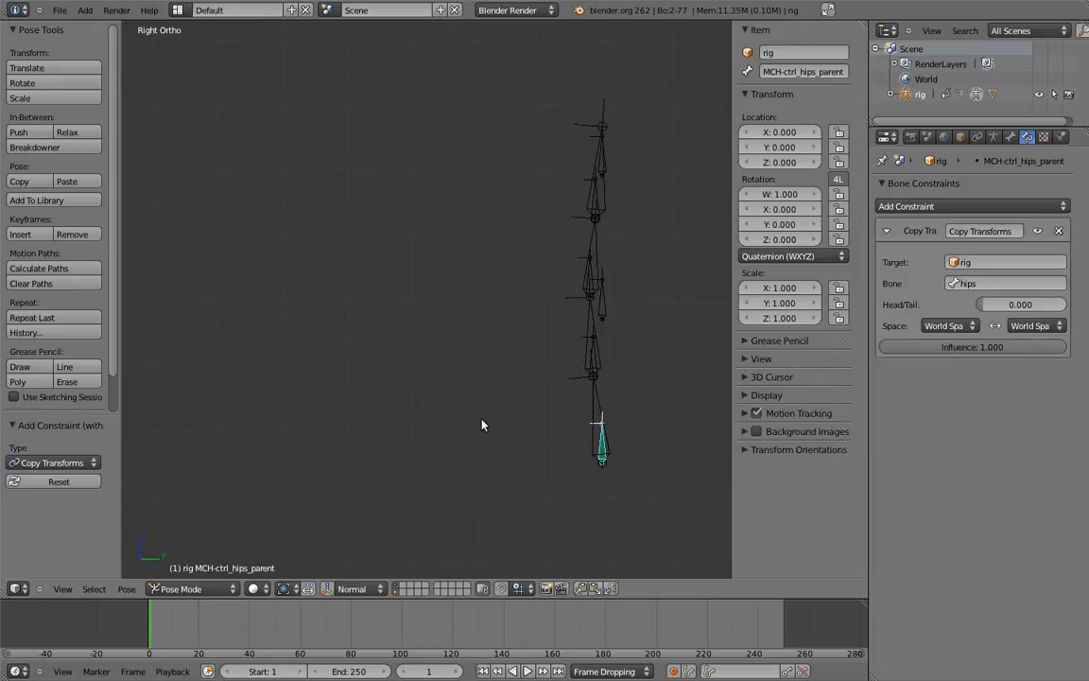
# Add Copy Transforms constraints targeting the chest bone to MCH-ctrl_chest_parent.02 and MCH-ctrl_chest_parent.01.
pyautogui.rightClick(606, 311)
pyautogui.rightClick(600, 170)
pyautogui.rightClick(602, 173)
pyautogui.keyDown('shift'); pyautogui.rightClick(597, 202); pyautogui.keyUp('shift')
pyautogui.hotkey('shift', 'ctrl', 'c')
pyautogui.click(596, 201)
pyautogui.rightClick(601, 173)
pyautogui.keyDown('shift'); pyautogui.rightClick(590, 276); pyautogui.keyUp('shift')
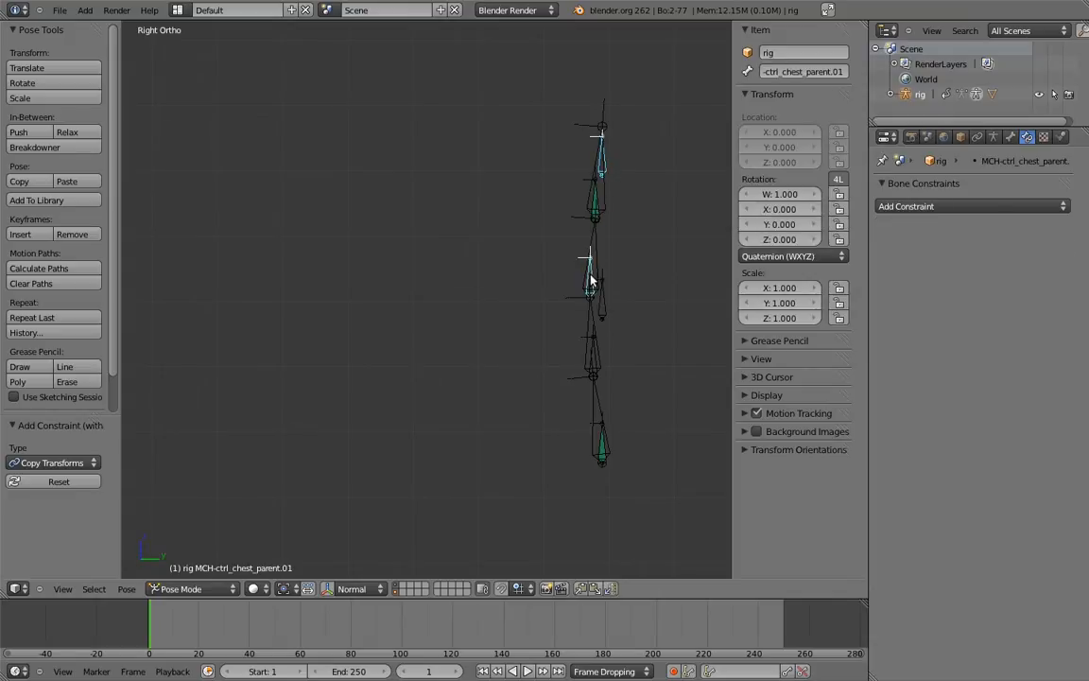
pyautogui.hotkey('shift', 'ctrl', 'c')
pyautogui.click(590, 276)
# Add Copy Transforms constraints targeting the spine bone to the control chain's spine parent bone and to MCH-ctrl_chest_parent.01.
pyautogui.rightClick(606, 320)
pyautogui.keyDown('shift'); pyautogui.rightClick(591, 357); pyautogui.keyUp('shift')
pyautogui.hotkey('shift', 'ctrl', 'c')
pyautogui.click(593, 359)
pyautogui.rightClick(596, 281)
pyautogui.keyDown('shift'); pyautogui.rightClick(591, 276); pyautogui.keyUp('shift')
pyautogui.hotkey('shift', 'ctrl', 'c')
pyautogui.click(593, 278)
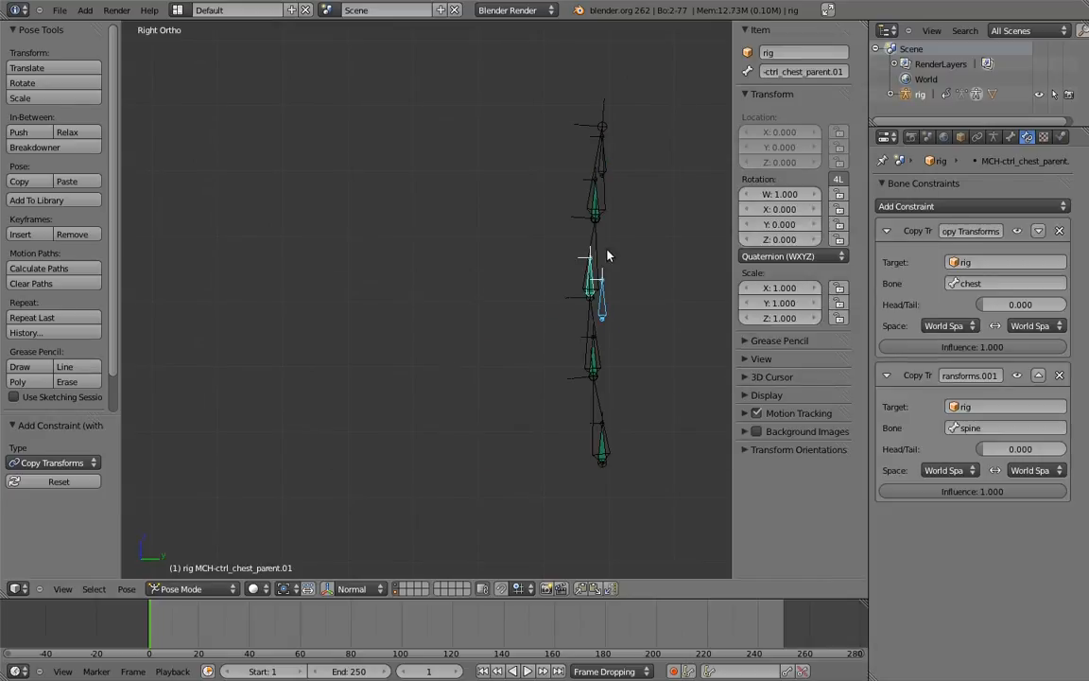
# Rotate the chest bone about -92° and the spine bone about -43° to test how they drive the chain.
pyautogui.rightClick(600, 167)
pyautogui.press('r')
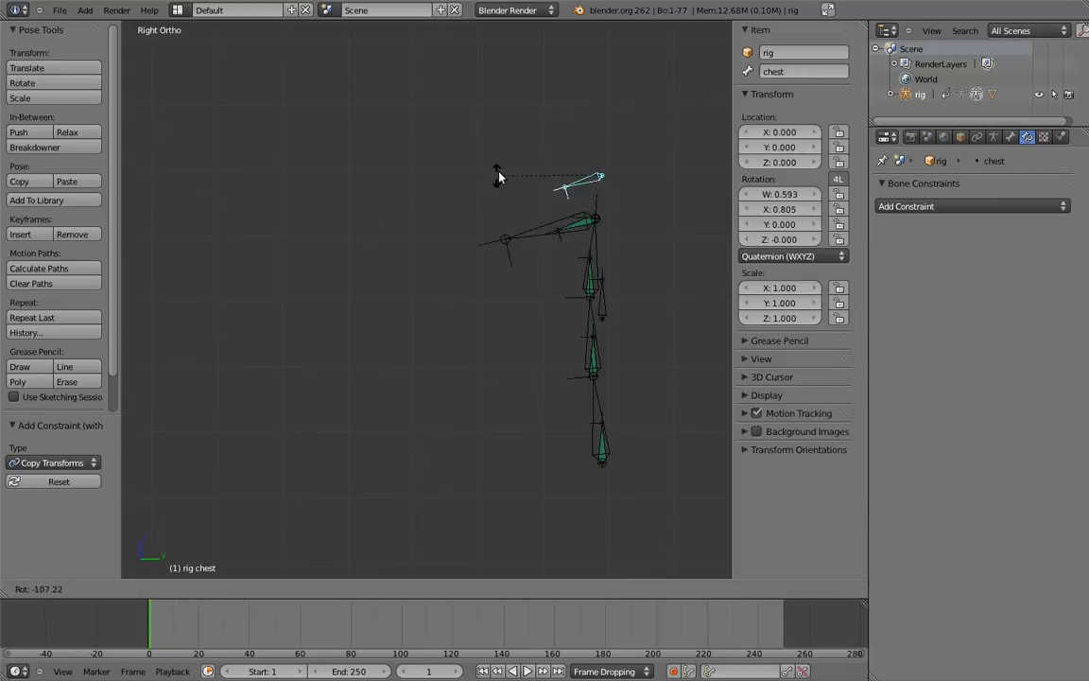
pyautogui.click(510, 159)
pyautogui.rightClick(603, 292)
pyautogui.press('r')
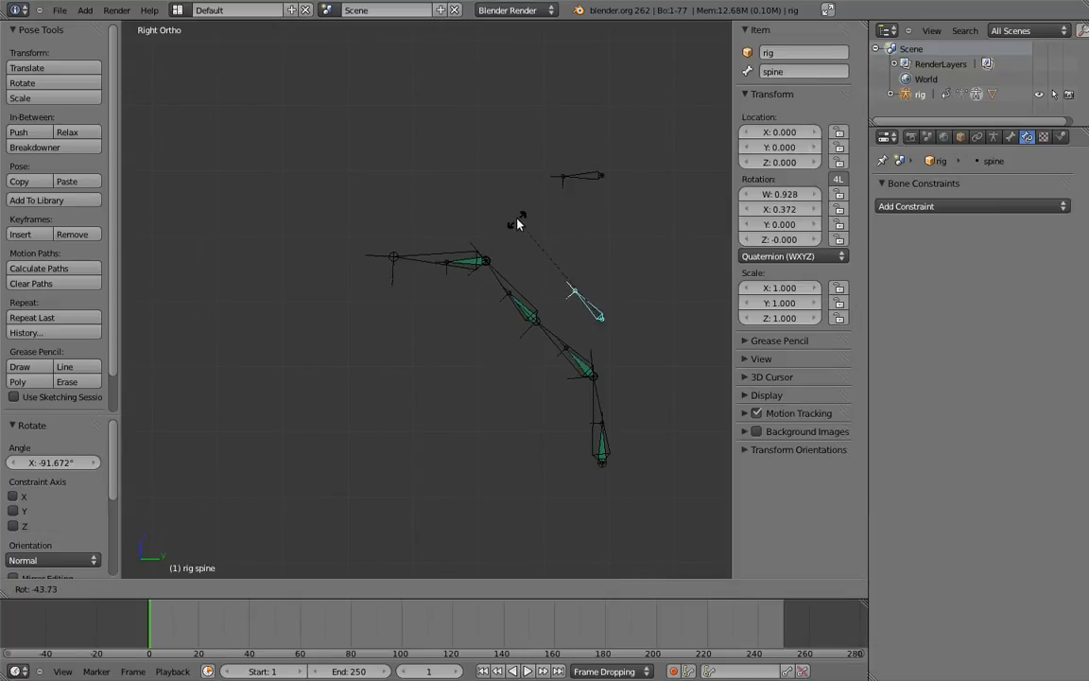
pyautogui.click(523, 302)
# Set the spine Copy Transforms influence on MCH-ctrl_chest_parent.01 to about 0.225 and test the blend by rotating chest and spine.
pyautogui.rightClick(511, 296)
pyautogui.moveTo(950, 491); pyautogui.dragTo(870, 507)
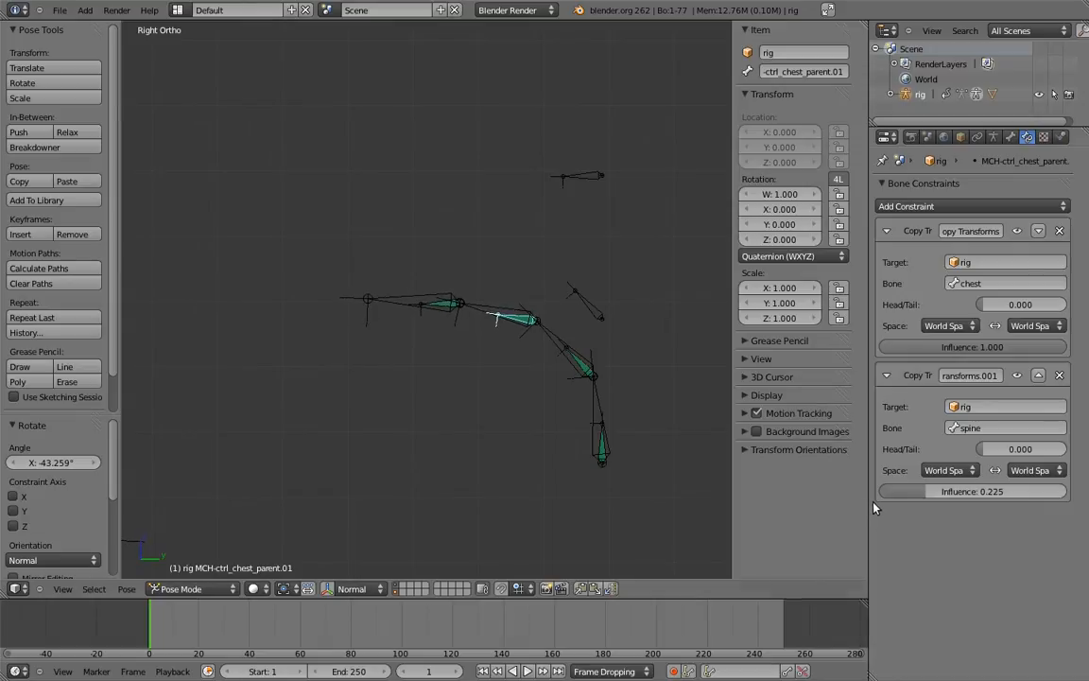
pyautogui.rightClick(570, 182)
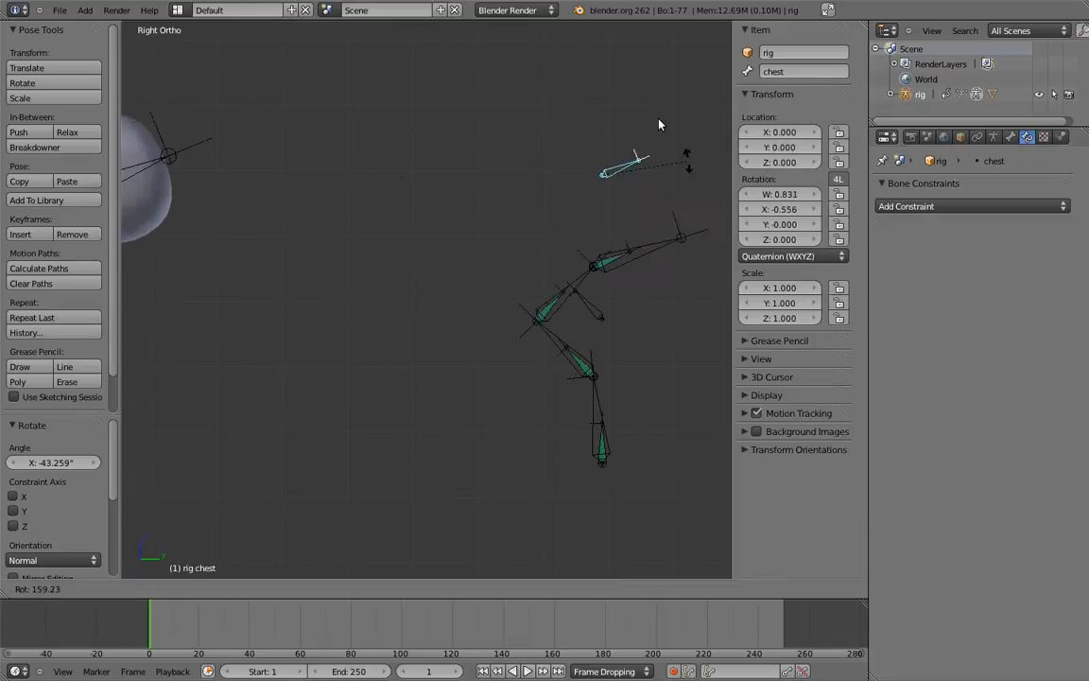
pyautogui.rightClick(574, 296)
pyautogui.press('r')
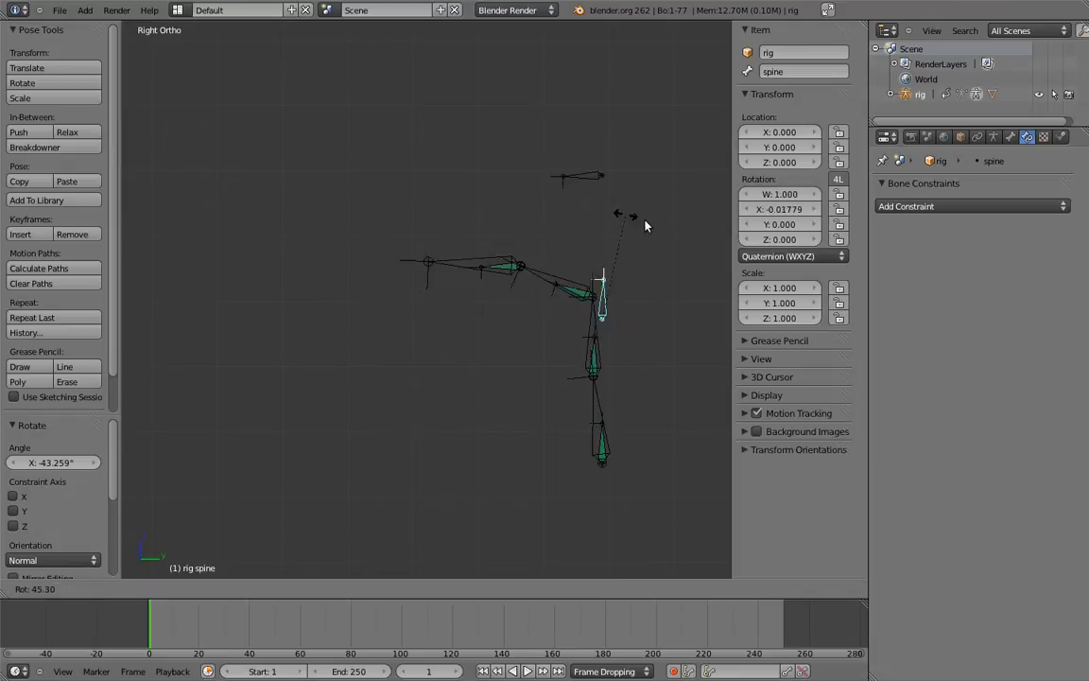
pyautogui.rightClick(610, 211)
# Clear the rotation of every bone in the rig and deselect them all.
pyautogui.press('a')
pyautogui.press('a')
pyautogui.hotkey('alt', 'r')
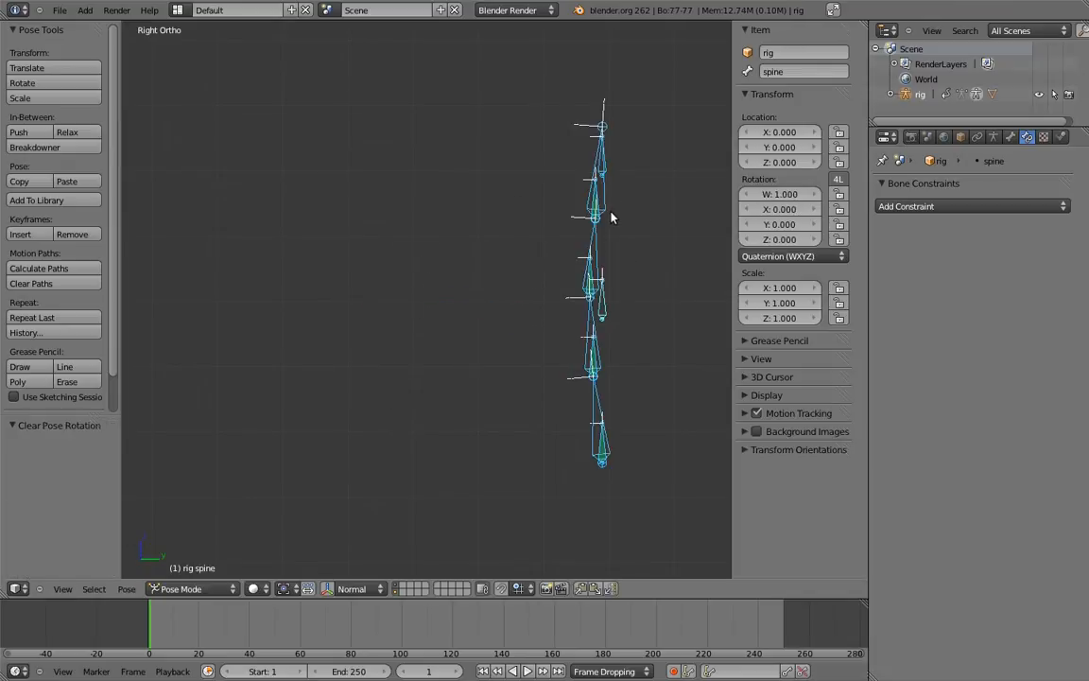
pyautogui.press('a')
# In Edit Mode, duplicate the spine bone -0.02 along Y and shorten the copy by moving its tail -0.02 along Z.
pyautogui.press('Tab')
pyautogui.keyDown('shift'); pyautogui.moveTo(614, 288); pyautogui.dragTo(580, 284, button='middle'); pyautogui.keyUp('shift')
pyautogui.keyDown('ctrl'); pyautogui.moveTo(580, 284); pyautogui.dragTo(587, 329, button='middle'); pyautogui.keyUp('ctrl')
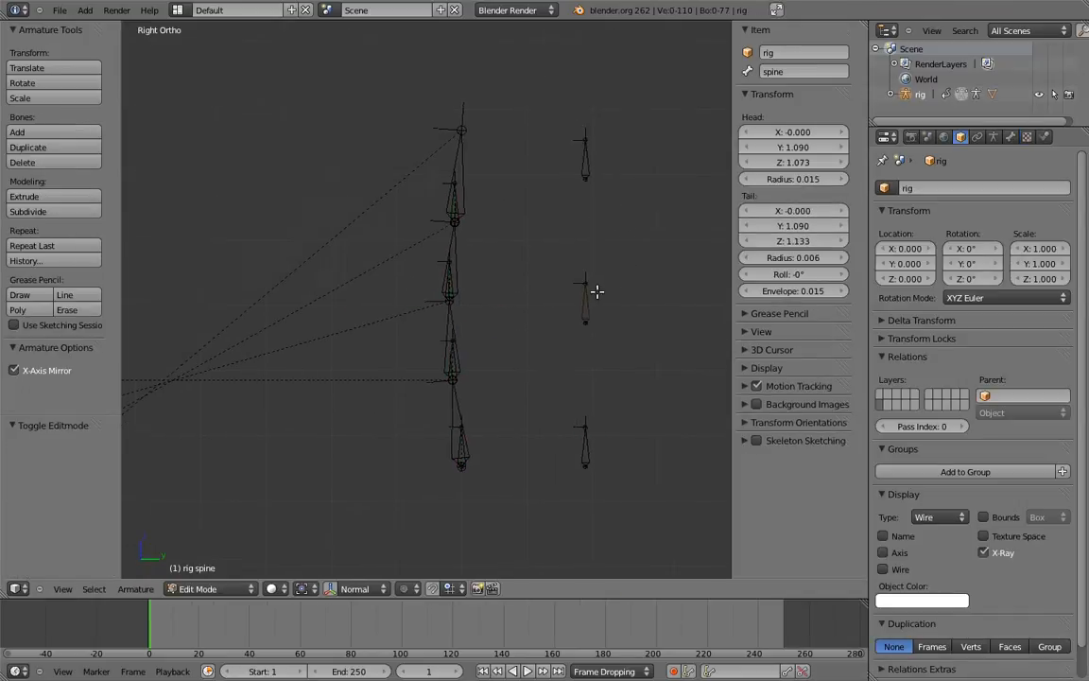
pyautogui.keyDown('shift'); pyautogui.moveTo(656, 294); pyautogui.dragTo(572, 307, button='middle'); pyautogui.keyUp('shift')
pyautogui.rightClick(573, 307)
pyautogui.hotkey('shift', 'd')
pyautogui.press('y')
pyautogui.press('y')
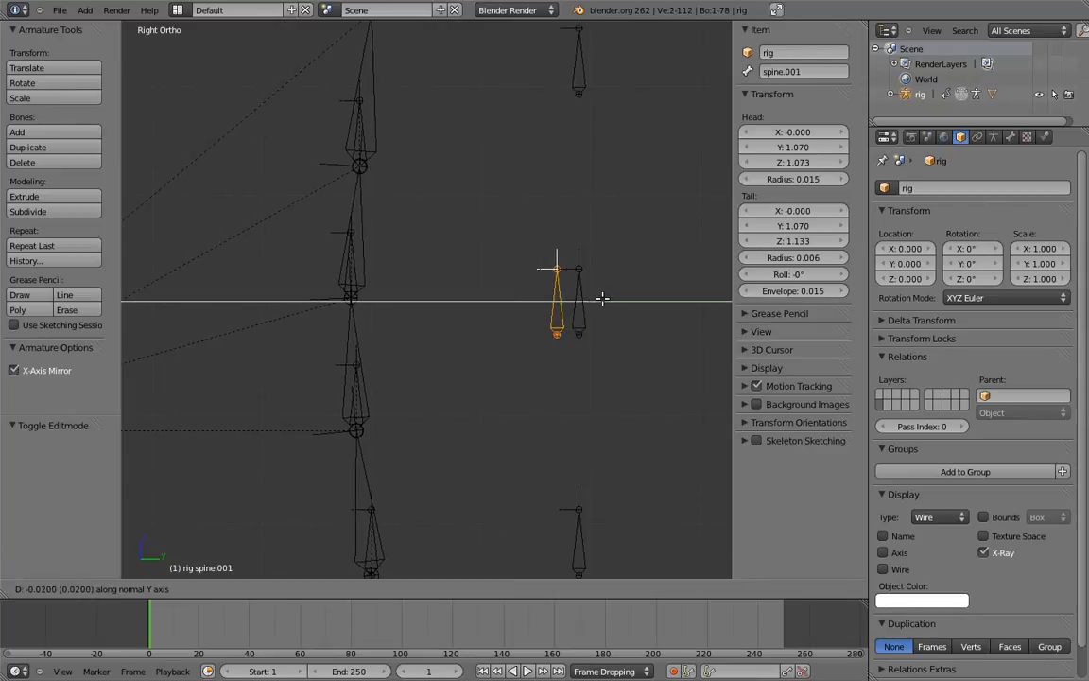
pyautogui.click(557, 268)
pyautogui.rightClick(557, 268)
pyautogui.write('gz-0.02')
pyautogui.press('Return')
# Rename the shortened copy of the spine bone as MCH-spine_parent.
pyautogui.click(787, 72)
pyautogui.write('MCH')
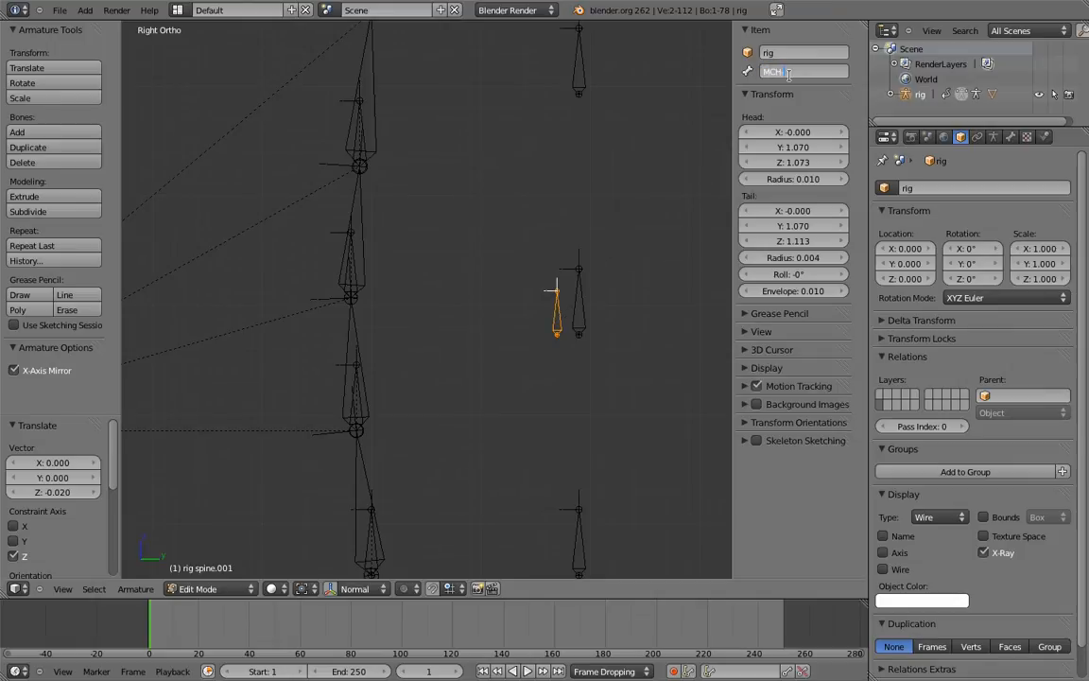
pyautogui.write('-spine_parent')
pyautogui.press('Return')
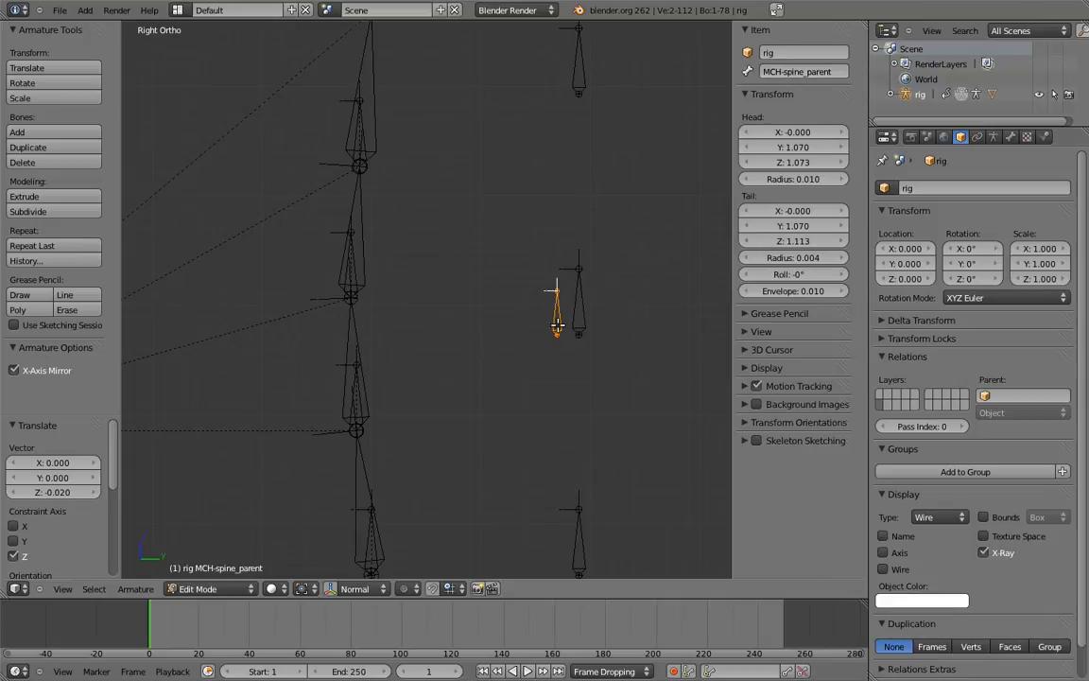
# Move MCH-spine_parent 0.02 along Y onto the spine bone and parent spine to it with Keep Offset.
pyautogui.press('g')
pyautogui.press('y')
pyautogui.click(593, 318)
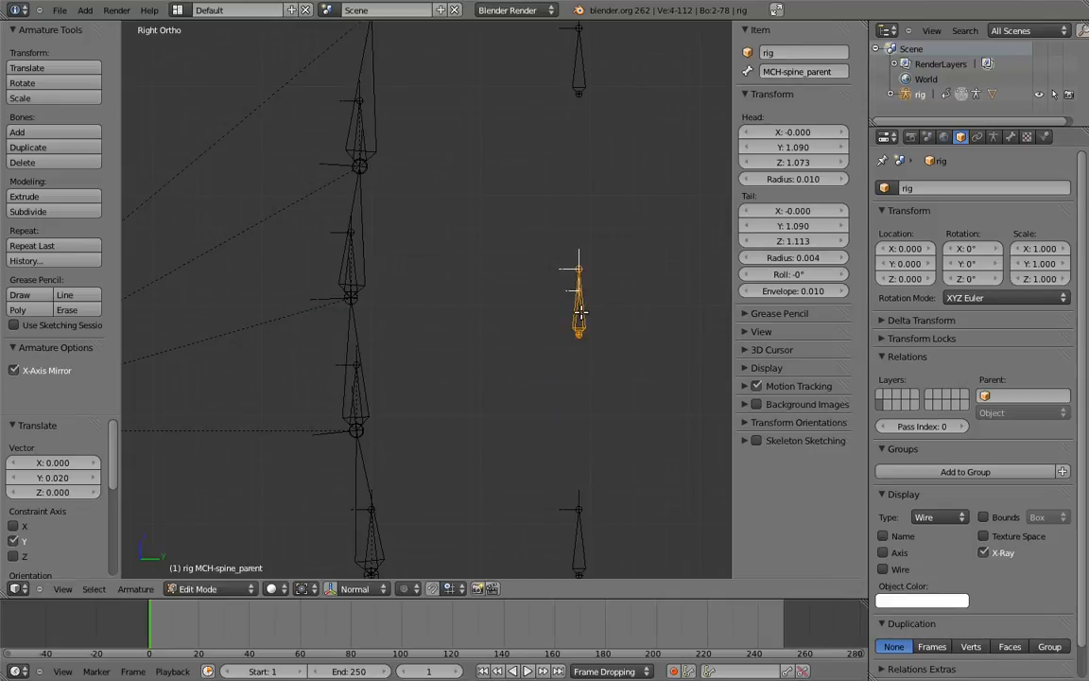
pyautogui.hotkey('ctrl', 'p')
pyautogui.click(580, 315)
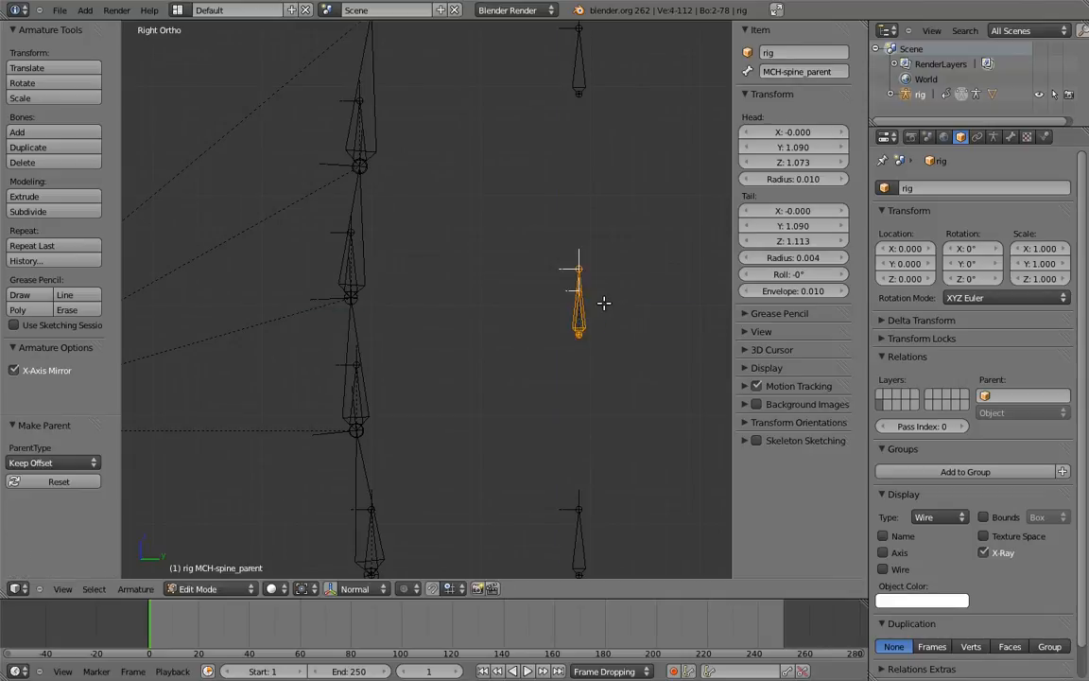
# In Pose Mode, add a Copy Transforms constraint to MCH-spine_parent targeting the chest bone.
pyautogui.hotkey('ctrl', 'Tab')
pyautogui.keyDown('shift'); pyautogui.moveTo(592, 126); pyautogui.dragTo(592, 143, button='middle'); pyautogui.keyUp('shift')
pyautogui.rightClick(577, 105)
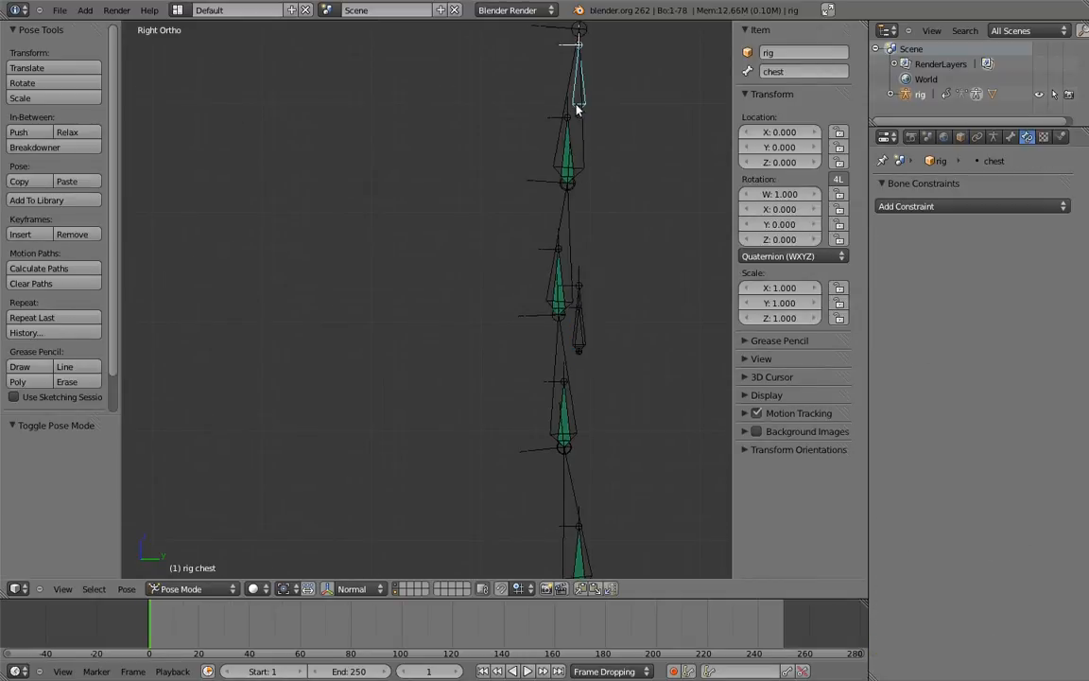
pyautogui.keyDown('shift'); pyautogui.rightClick(581, 343); pyautogui.keyUp('shift')
pyautogui.hotkey('shift', 'ctrl', 'c')
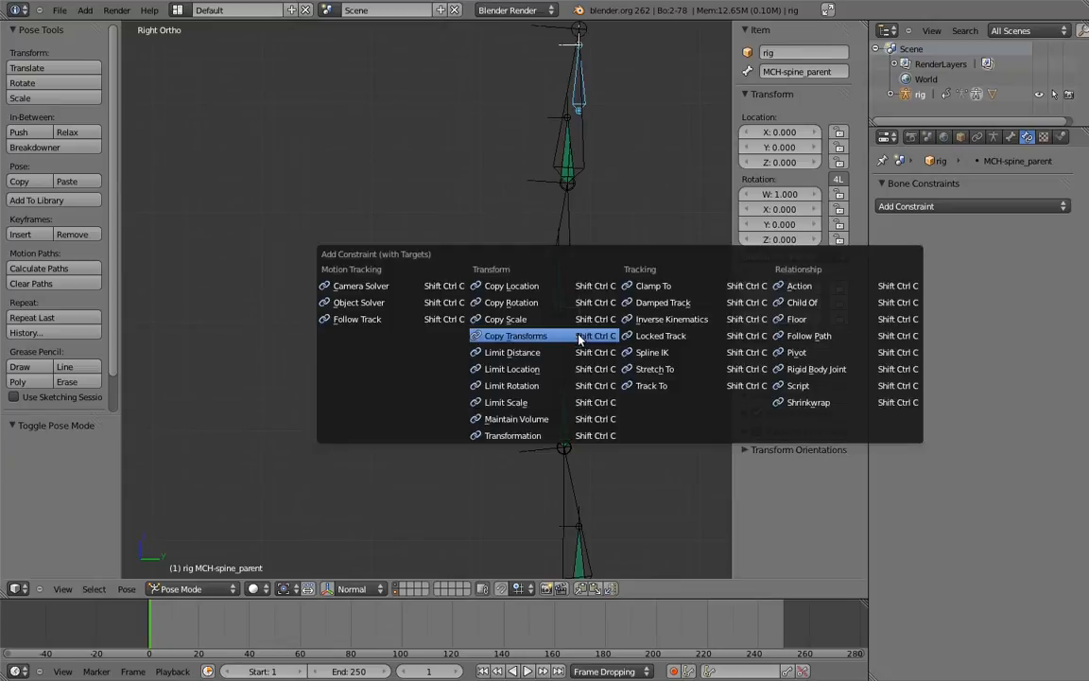
pyautogui.click(577, 339)
# Add a second Copy Transforms constraint to MCH-spine_parent targeting the hips bone.
pyautogui.keyDown('shift'); pyautogui.moveTo(593, 564); pyautogui.dragTo(567, 422, button='middle'); pyautogui.keyUp('shift')
pyautogui.rightClick(554, 425)
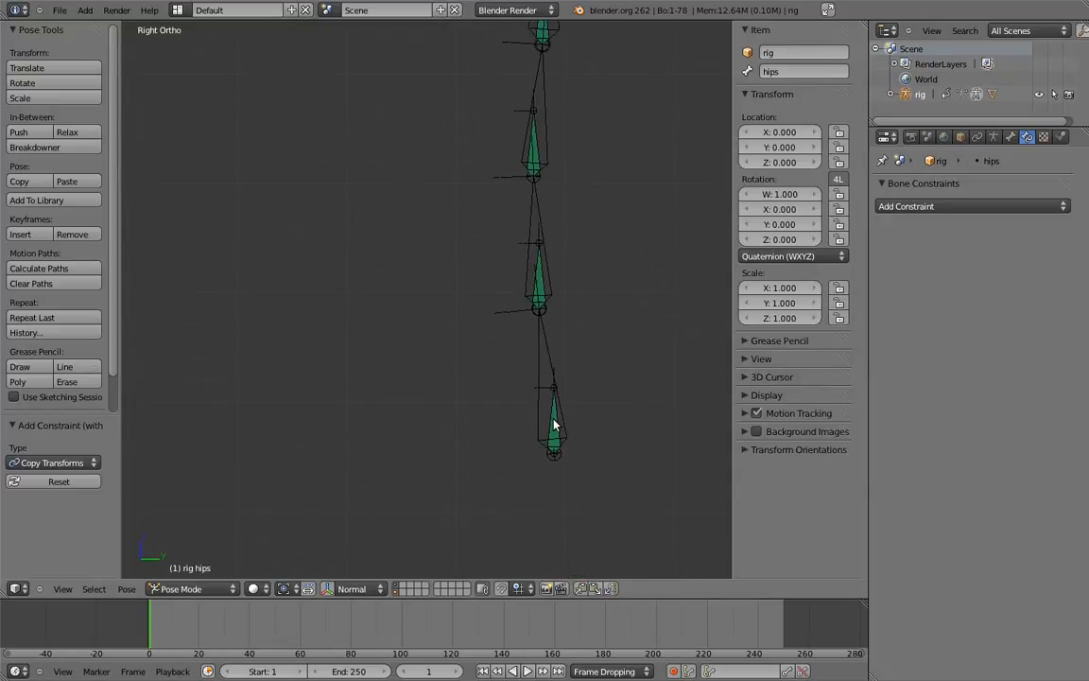
pyautogui.scroll(5, 566, 311)
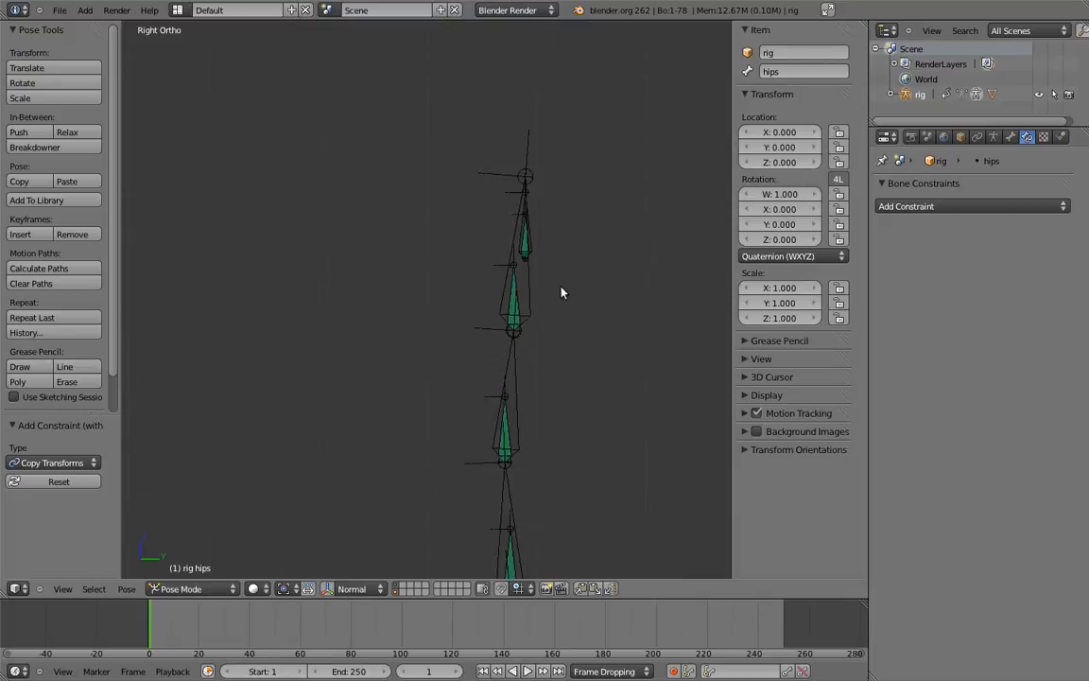
pyautogui.scroll(2, 546, 277)
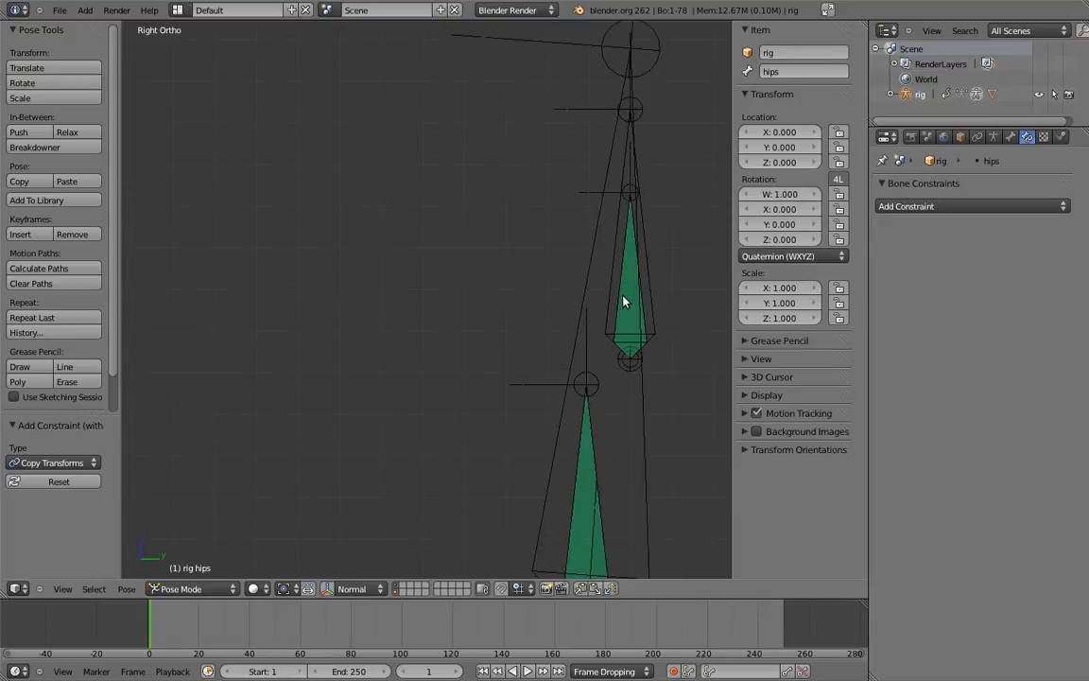
pyautogui.rightClick(625, 302)
pyautogui.hotkey('ctrl', 'shift', 'c')
pyautogui.click(623, 301)
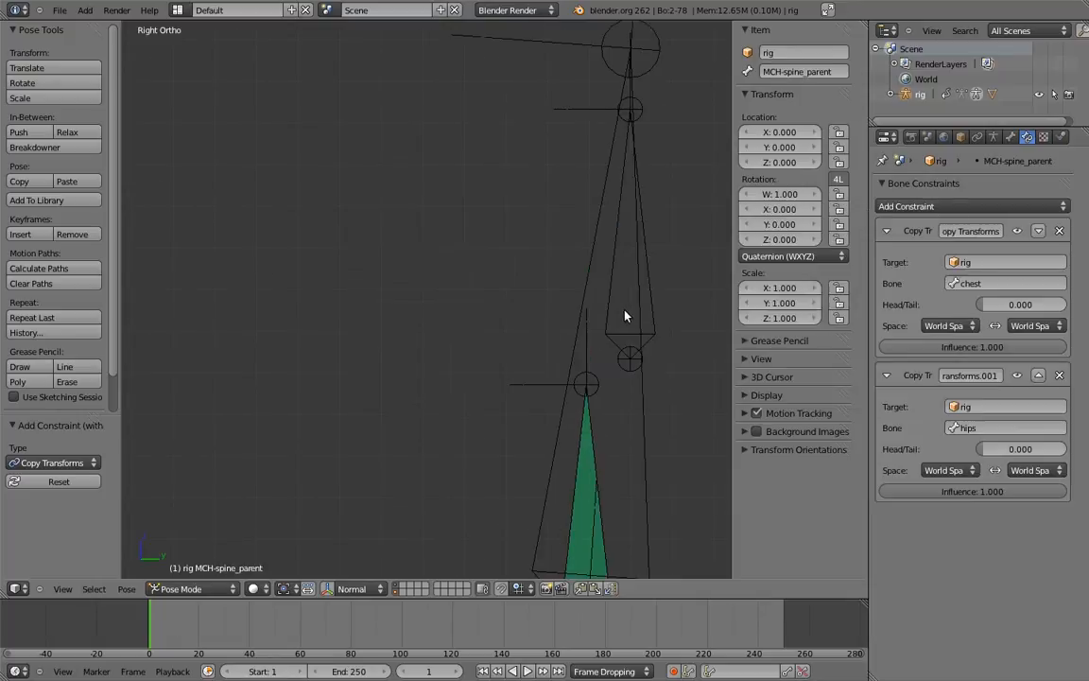
# Set the influence of the hips Copy Transforms constraint on MCH-spine_parent to 0.5.
pyautogui.scroll(-5, 528, 311)
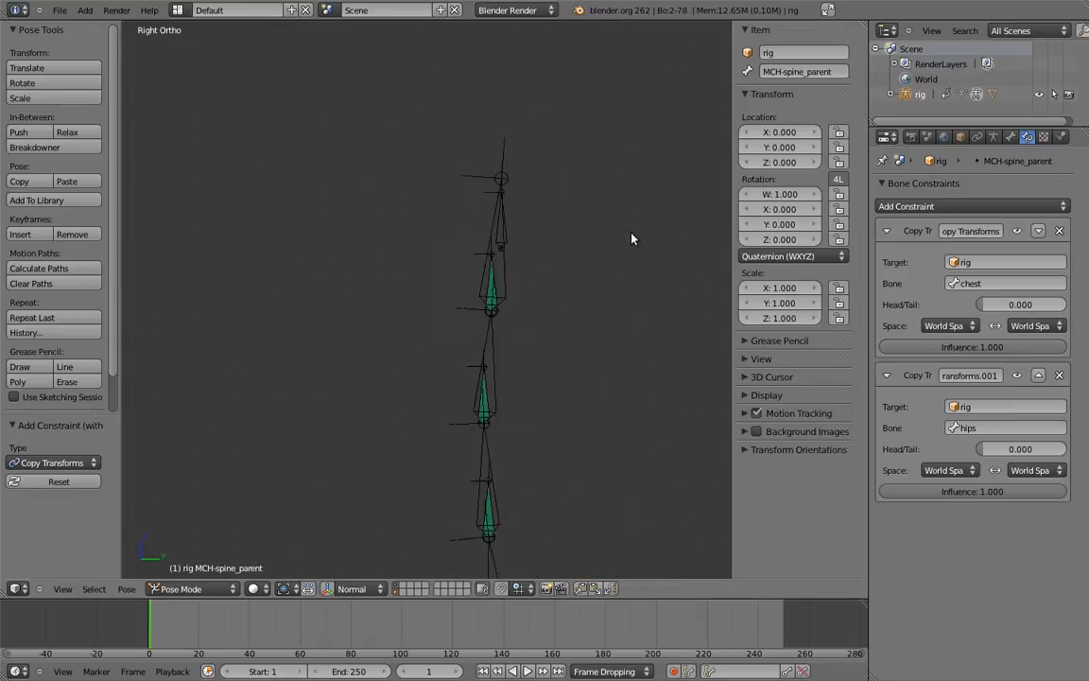
pyautogui.click(981, 492)
pyautogui.write('.')
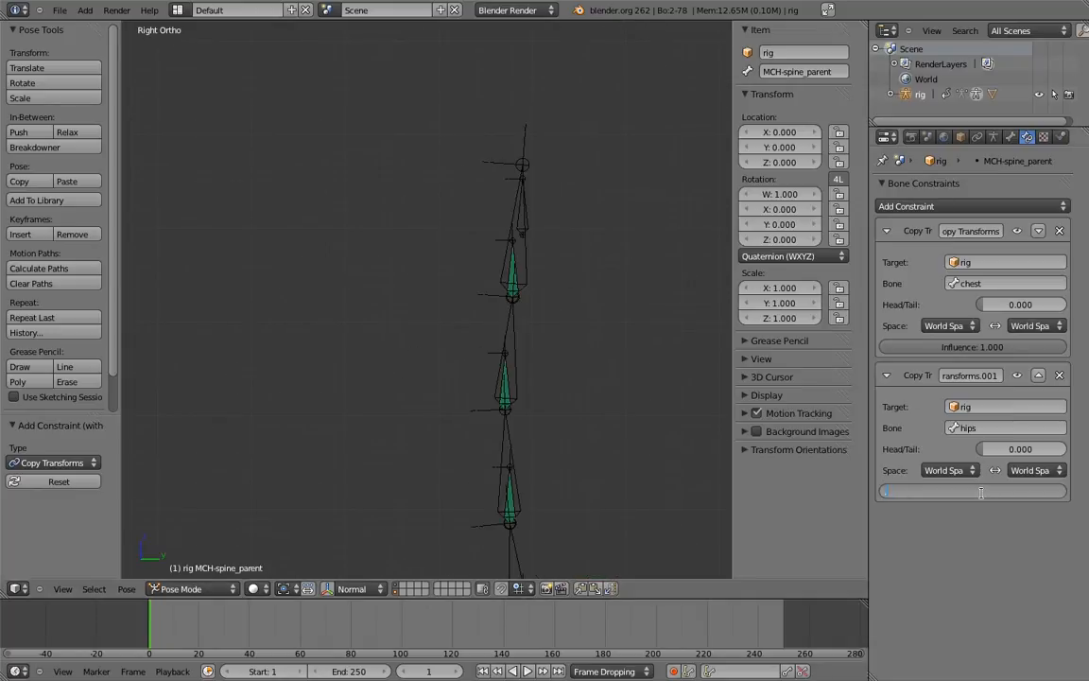
pyautogui.write('5')
pyautogui.press('Return')
# Test the blended spine by rotating the chest bone about -97° and trying to scale it, and clear all bone rotations.
pyautogui.keyDown('shift'); pyautogui.moveTo(568, 268); pyautogui.dragTo(626, 214, button='middle'); pyautogui.keyUp('shift')
pyautogui.scroll(-1, 624, 212)
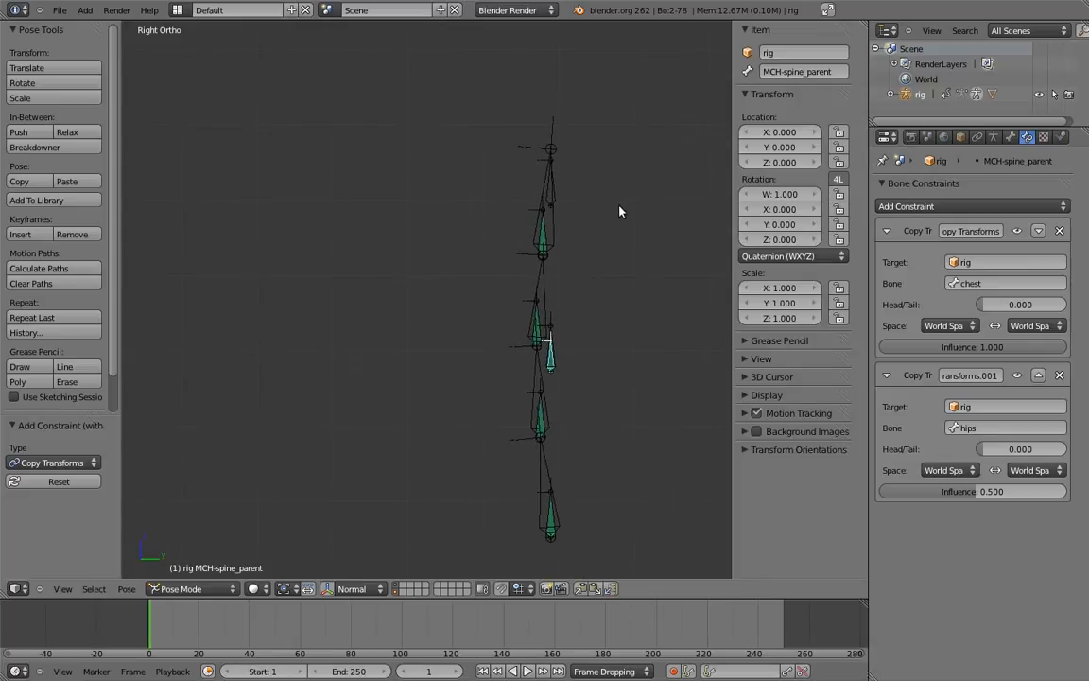
pyautogui.rightClick(556, 193)
pyautogui.press('r')
pyautogui.click(463, 216)
pyautogui.press('s')
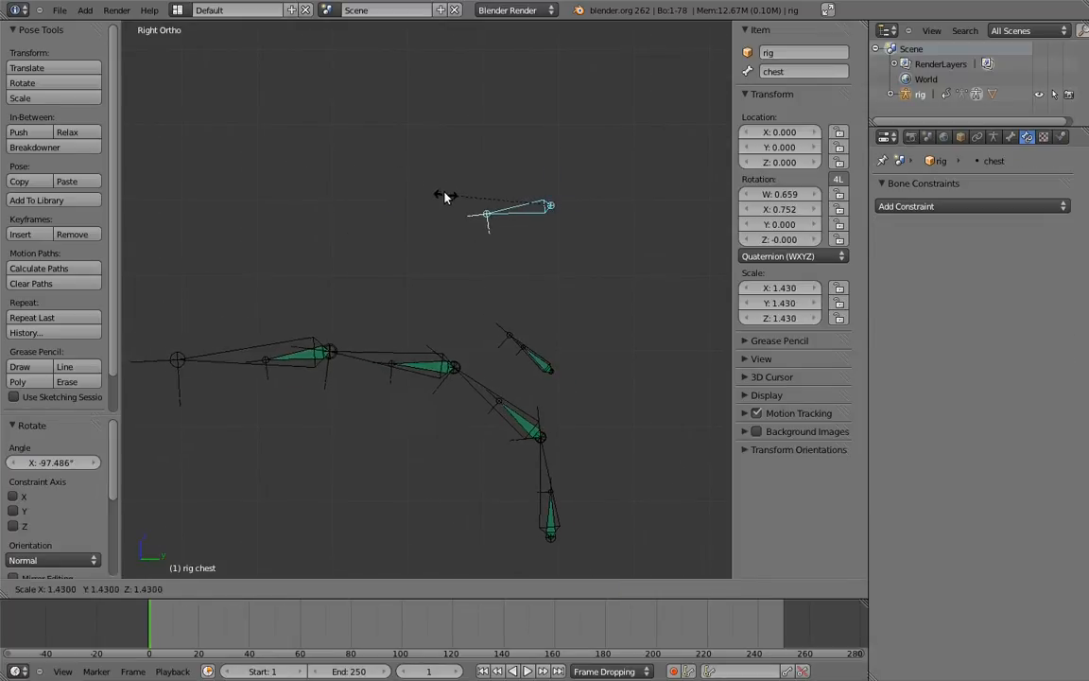
pyautogui.rightClick(489, 218)
pyautogui.press('a')
pyautogui.hotkey('alt', 'r')
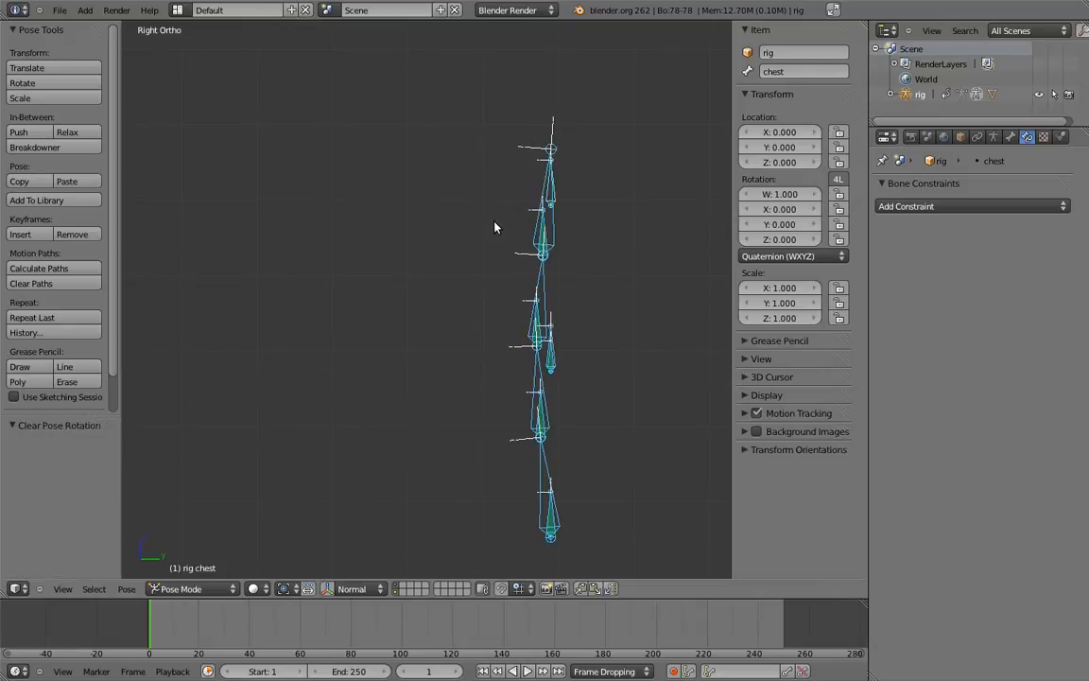
# In Edit Mode, parent the body, MCH-hips, hips, chest, MCH-ctrl_hips_parent and MCH-spine_parent bones to the root bone with Keep Offset.
pyautogui.press('a')
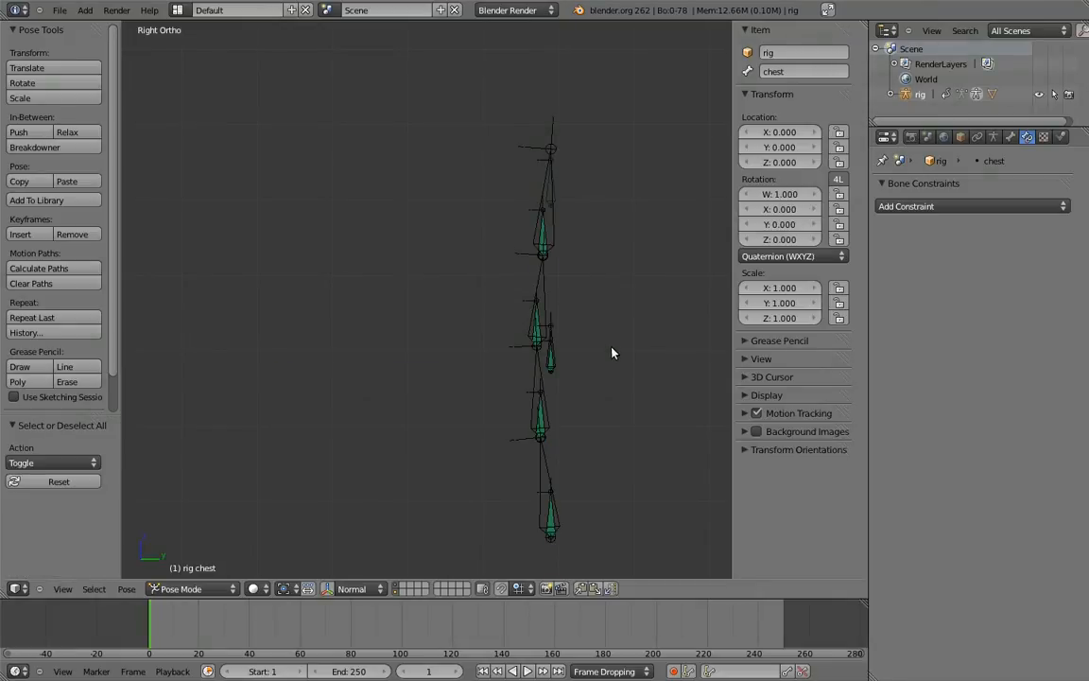
pyautogui.scroll(-4, 652, 284)
pyautogui.keyDown('ctrl'); pyautogui.scroll(5, 665, 270); pyautogui.keyUp('ctrl')
pyautogui.scroll(-3, 614, 287)
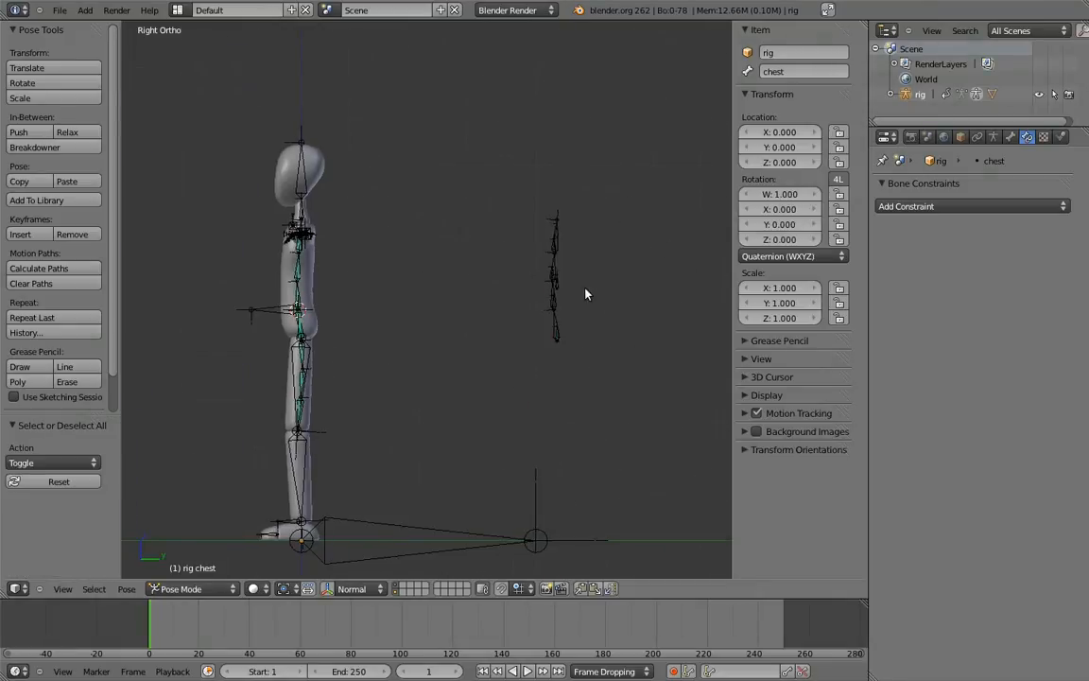
pyautogui.press('Tab')
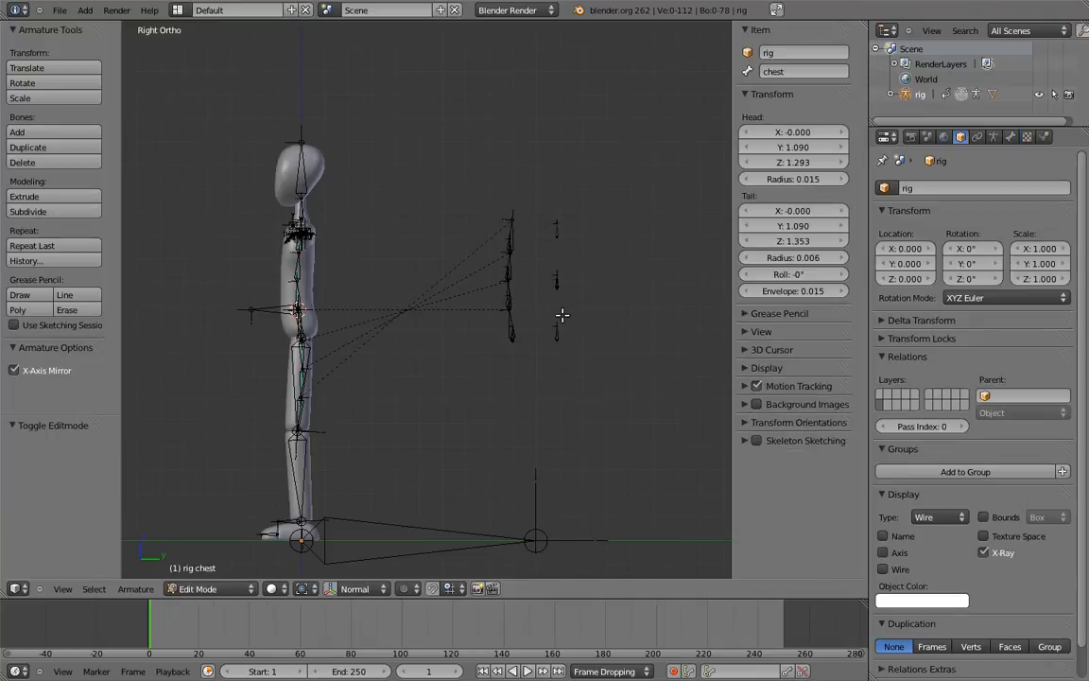
pyautogui.scroll(6, 426, 272)
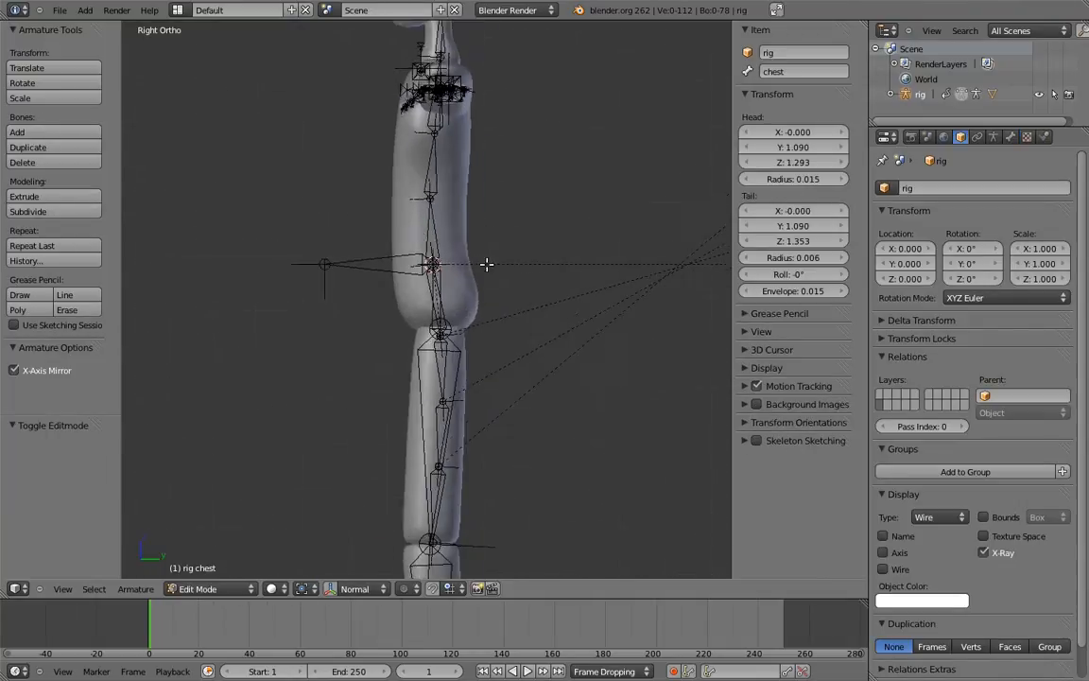
pyautogui.keyDown('shift'); pyautogui.moveTo(437, 298); pyautogui.dragTo(444, 312, button='middle'); pyautogui.keyUp('shift')
pyautogui.rightClick(362, 233)
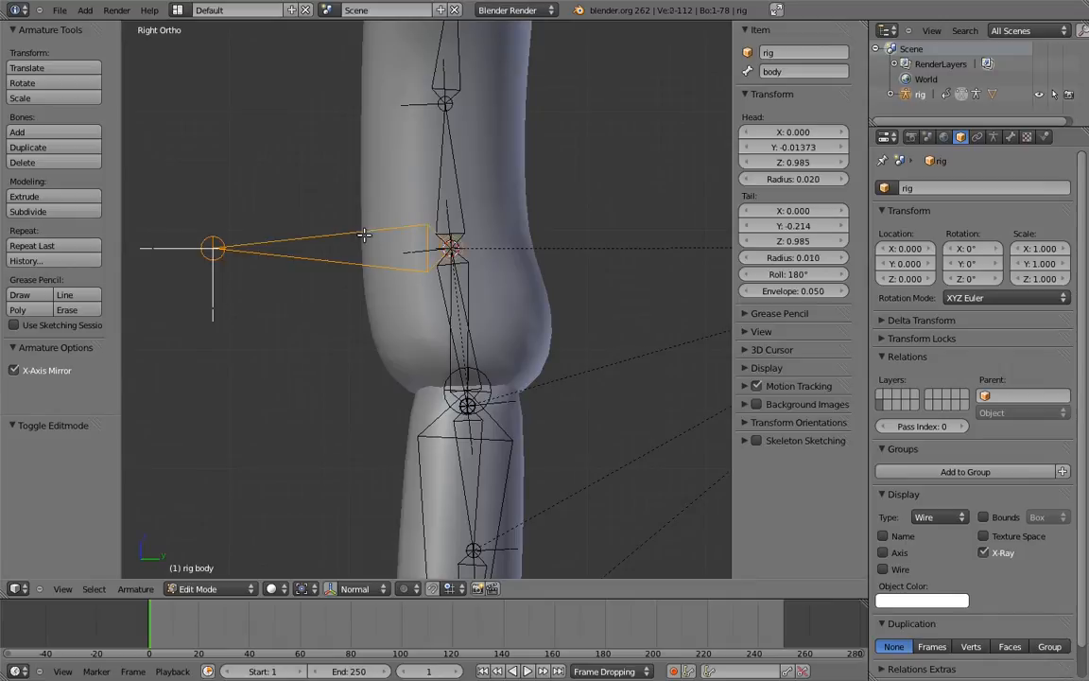
pyautogui.keyDown('shift'); pyautogui.rightClick(478, 354); pyautogui.keyUp('shift')
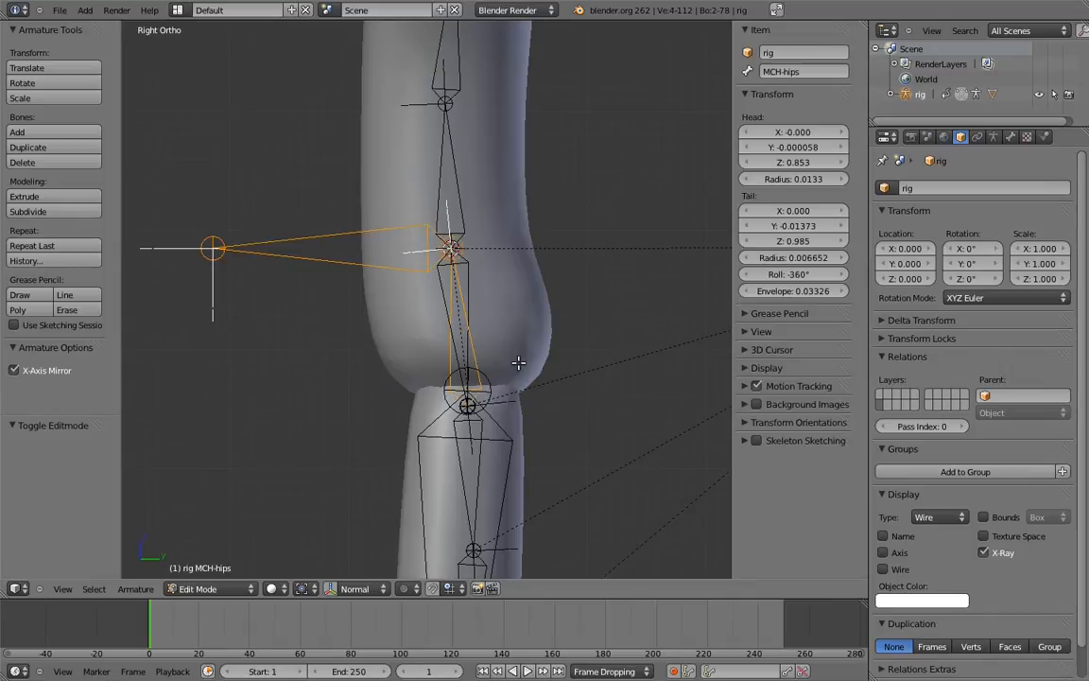
pyautogui.keyDown('shift'); pyautogui.moveTo(607, 313); pyautogui.dragTo(398, 334, button='middle'); pyautogui.keyUp('shift')
pyautogui.scroll(-5, 574, 232)
pyautogui.keyDown('shift'); pyautogui.moveTo(719, 279); pyautogui.dragTo(385, 301, button='middle'); pyautogui.keyUp('shift')
pyautogui.scroll(1, 608, 384)
pyautogui.rightClick(606, 369)
pyautogui.keyDown('shift'); pyautogui.rightClick(607, 97); pyautogui.keyUp('shift')
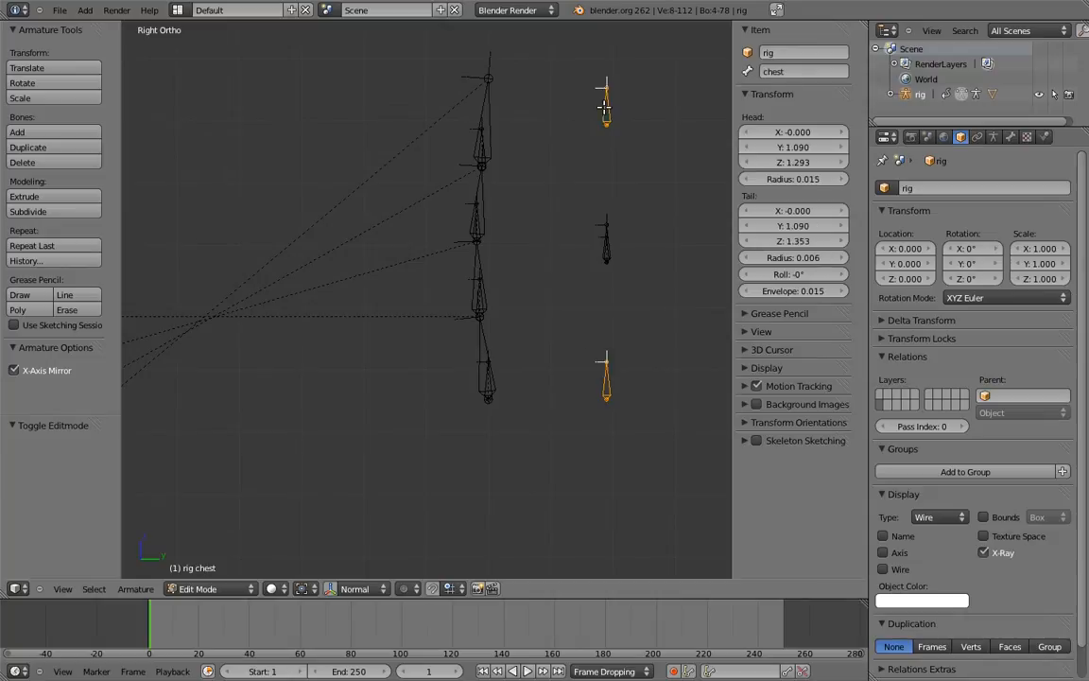
pyautogui.keyDown('shift'); pyautogui.scroll(-2, 553, 231); pyautogui.keyUp('shift')
pyautogui.rightClick(499, 284)
pyautogui.keyDown('ctrl'); pyautogui.scroll(10, 473, 322); pyautogui.keyUp('ctrl')
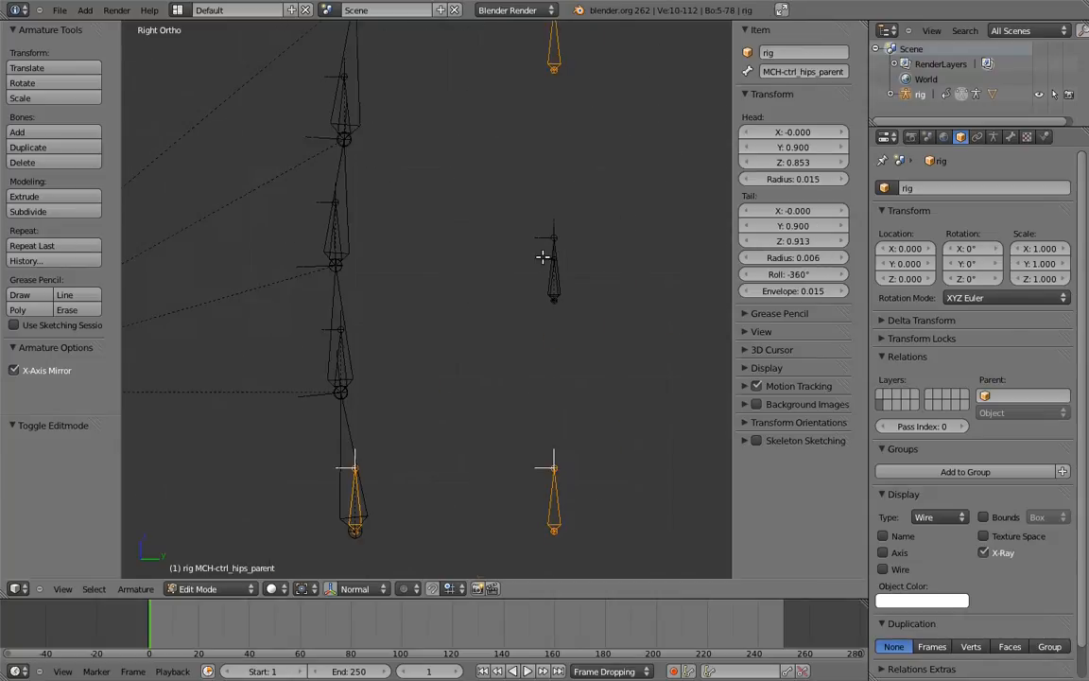
pyautogui.keyDown('ctrl'); pyautogui.scroll(5, 502, 327); pyautogui.keyUp('ctrl')
pyautogui.rightClick(516, 376)
pyautogui.scroll(-3, 498, 303)
pyautogui.keyDown('ctrl'); pyautogui.scroll(-4, 484, 306); pyautogui.keyUp('ctrl')
pyautogui.moveTo(484, 307); pyautogui.dragTo(481, 410, button='middle')
pyautogui.rightClick(477, 450)
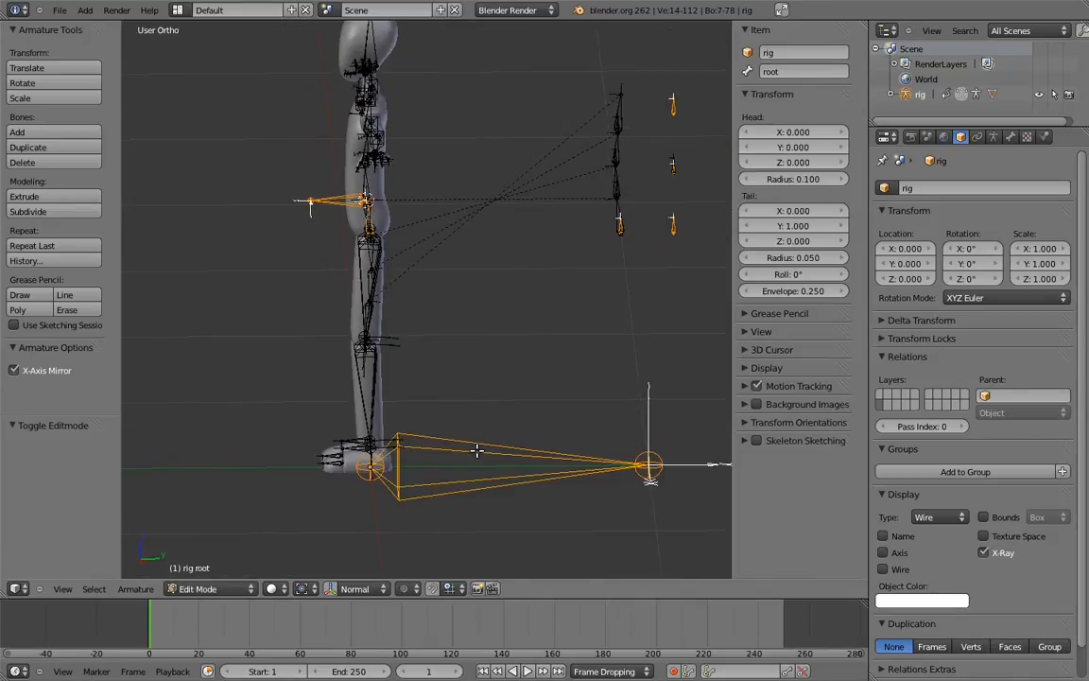
pyautogui.hotkey('ctrl', 'p')
pyautogui.click(427, 407)
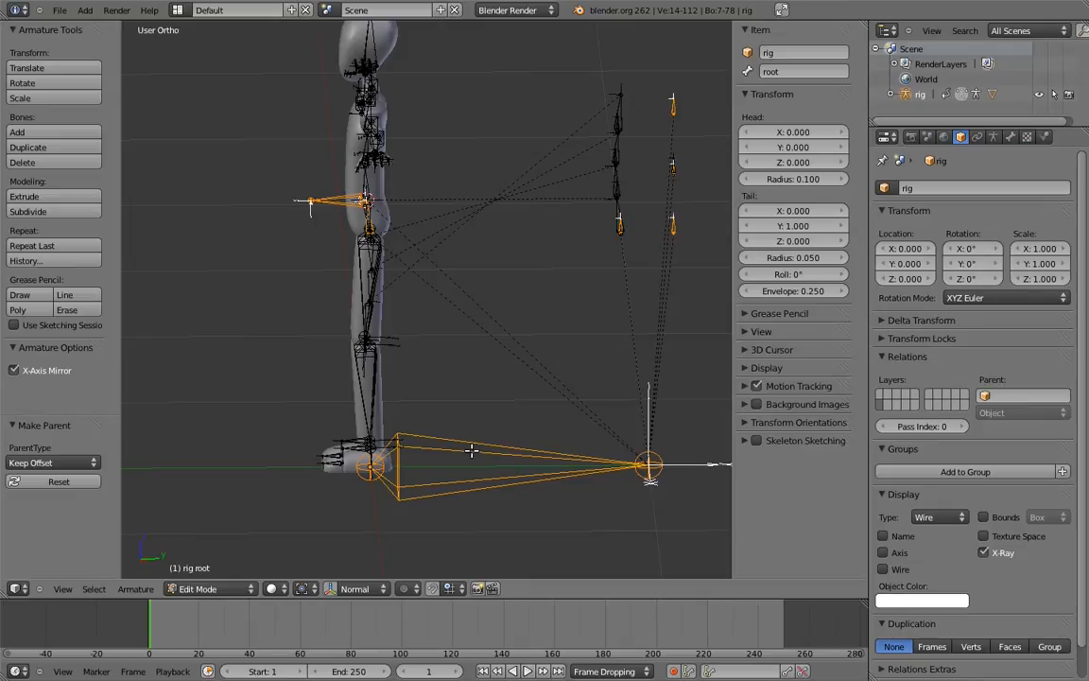
# In Pose Mode, test the root bone by rotating, scaling and moving it, cancelling each transform.
pyautogui.press('KP_3')
pyautogui.hotkey('ctrl', 'Tab')
pyautogui.keyDown('shift'); pyautogui.moveTo(463, 425); pyautogui.dragTo(485, 428, button='middle'); pyautogui.keyUp('shift')
pyautogui.click(486, 423)
pyautogui.scroll(-2, 473, 416)
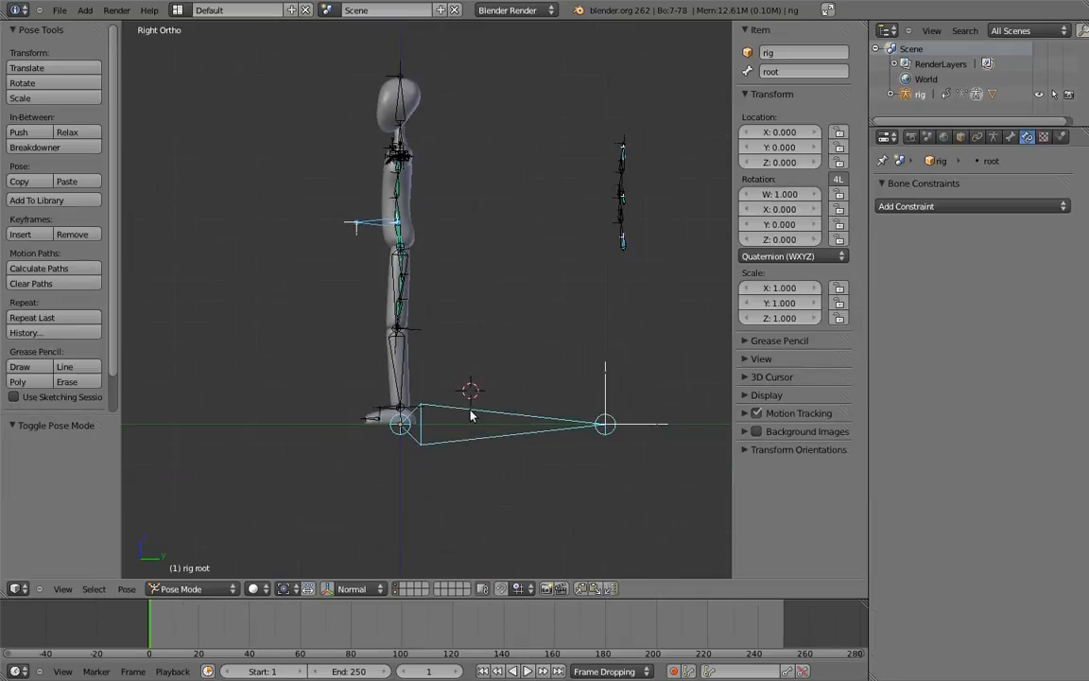
pyautogui.press('r')
pyautogui.press('r')
pyautogui.press('Escape')
pyautogui.press('s')
pyautogui.press('Escape')
pyautogui.press('g')
pyautogui.press('Escape')
# Move the four MCH torso bones from MCH-chest.02 to MCH-hips to the last bone layer, and show the armature's layer settings.
pyautogui.scroll(5, 480, 346)
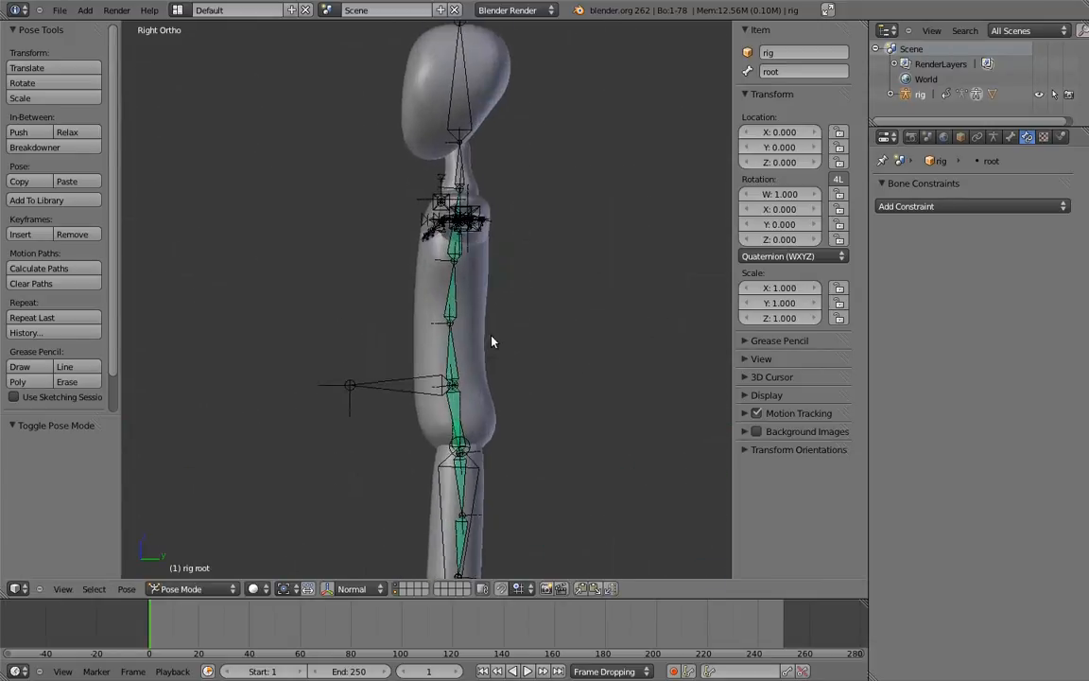
pyautogui.rightClick(448, 252)
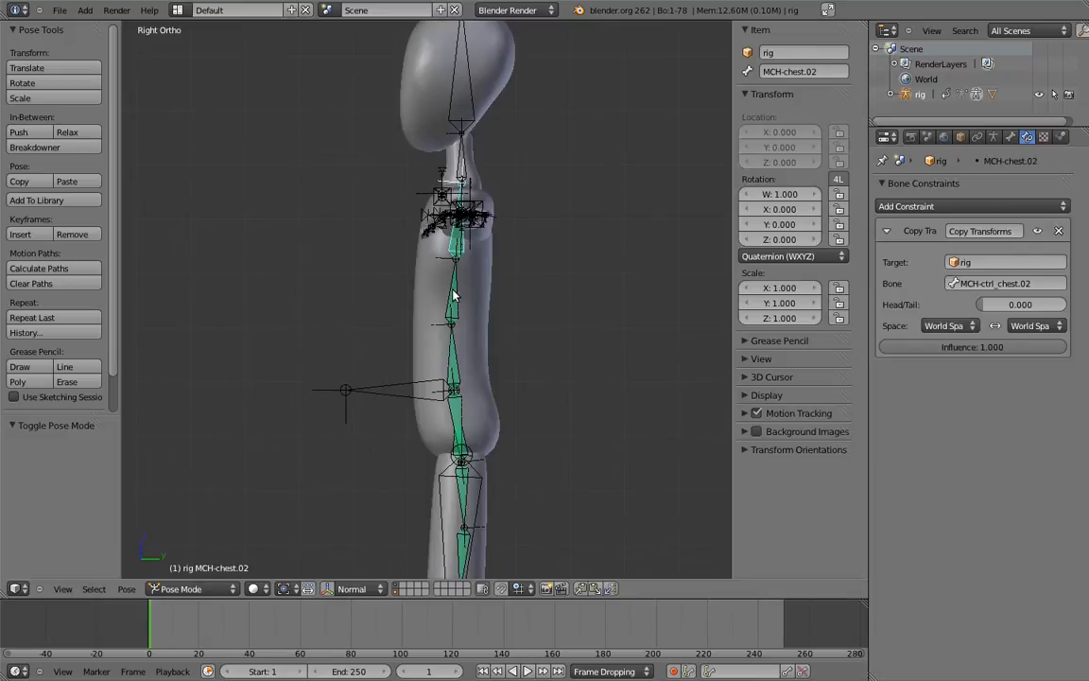
pyautogui.keyDown('shift'); pyautogui.moveTo(454, 360); pyautogui.dragTo(453, 285, button='middle'); pyautogui.keyUp('shift')
pyautogui.rightClick(452, 347)
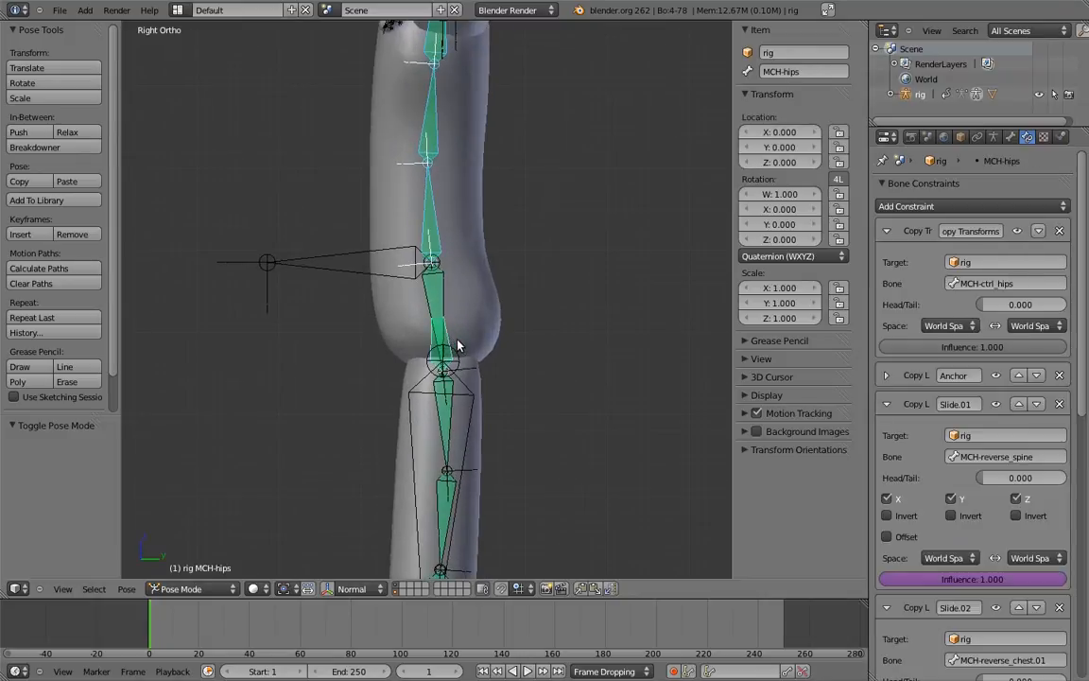
pyautogui.press('m')
pyautogui.click(681, 380)
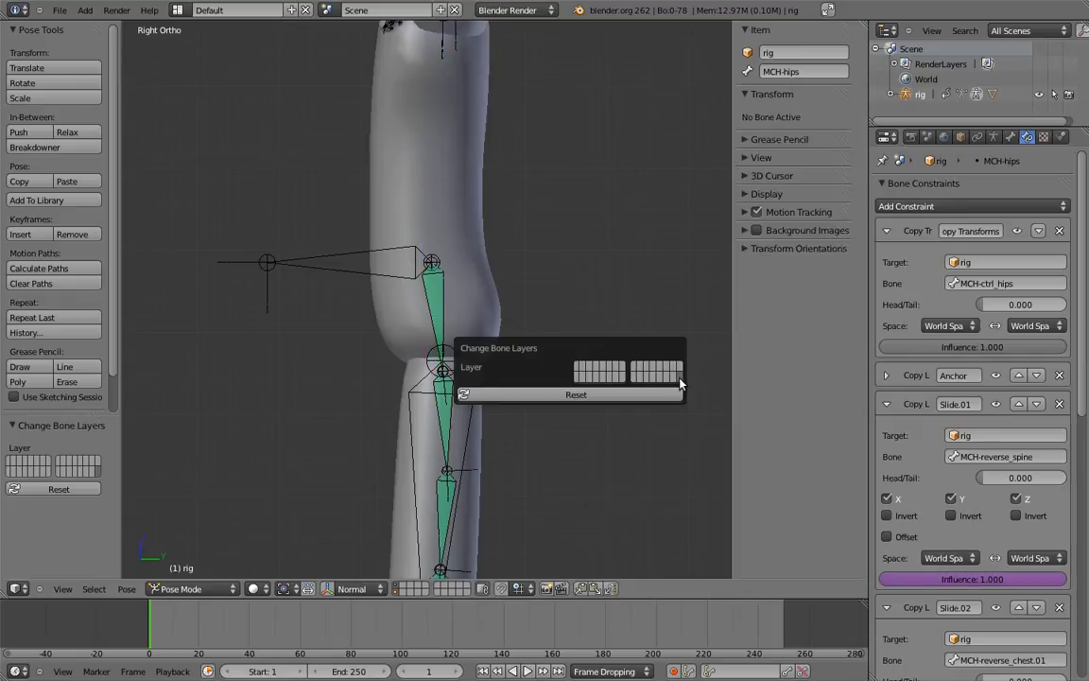
pyautogui.click(994, 138)
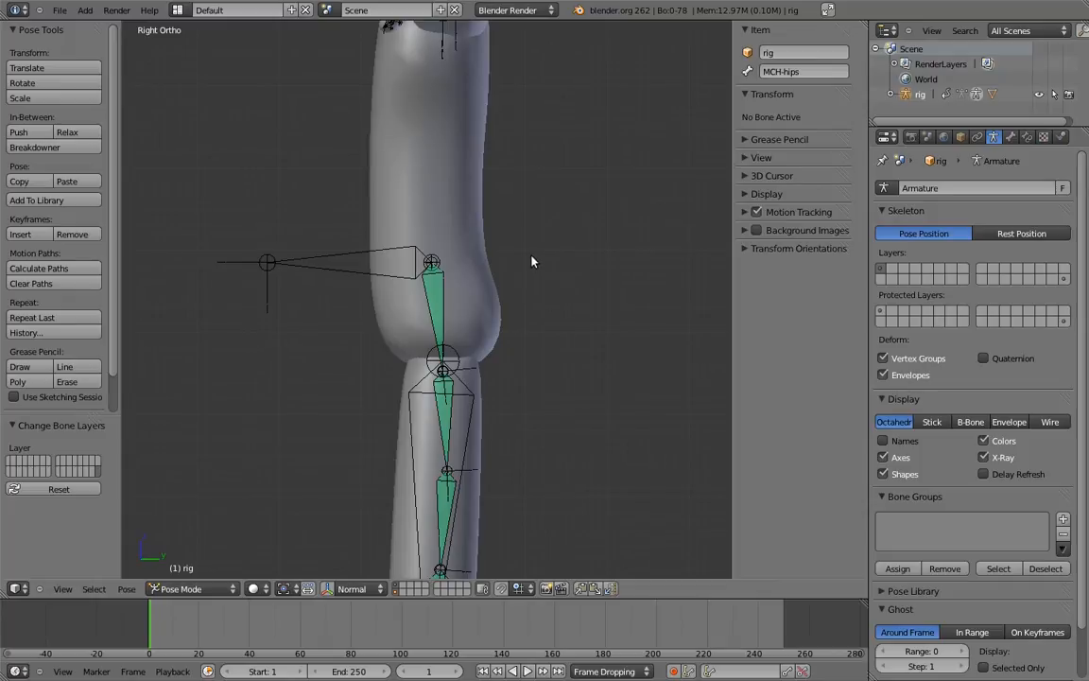
# Select the four MCH-reverse bones below the torso chain and move them to the first bone layer of the second row.
pyautogui.keyDown('shift'); pyautogui.moveTo(501, 320); pyautogui.dragTo(553, 168, button='middle'); pyautogui.keyUp('shift')
pyautogui.rightClick(490, 150)
pyautogui.keyDown('shift'); pyautogui.rightClick(496, 296); pyautogui.keyUp('shift')
pyautogui.keyDown('shift'); pyautogui.rightClick(495, 360); pyautogui.keyUp('shift')
pyautogui.keyDown('shift'); pyautogui.rightClick(492, 445); pyautogui.keyUp('shift')
pyautogui.scroll(-2, 511, 288)
pyautogui.scroll(-1, 522, 293)
pyautogui.press('m')
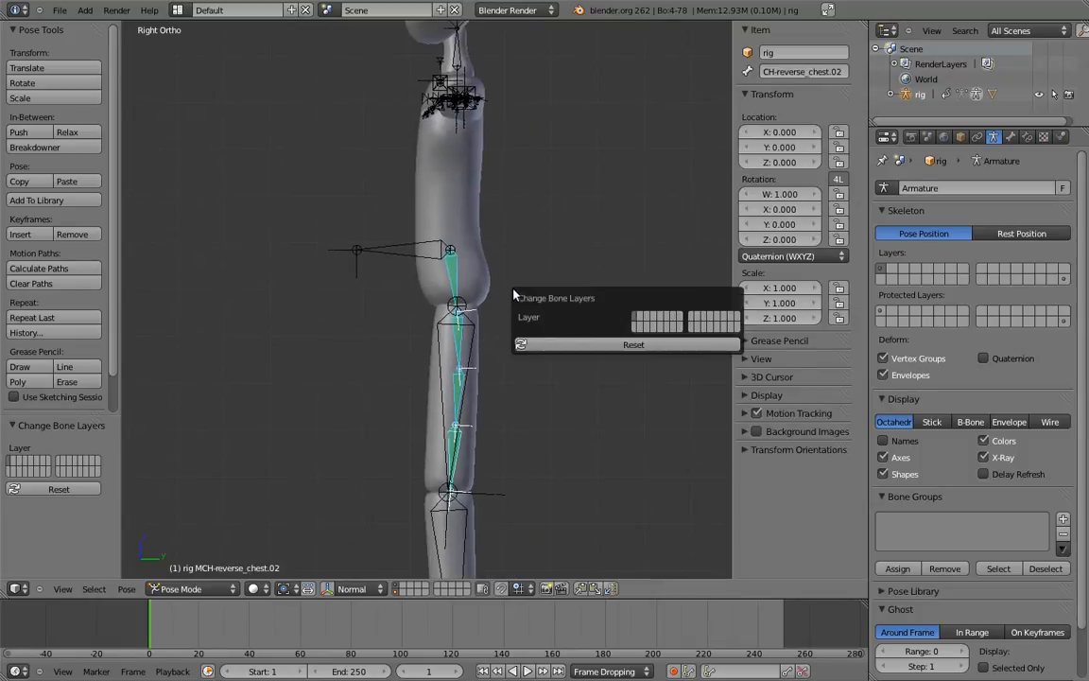
pyautogui.click(632, 328)
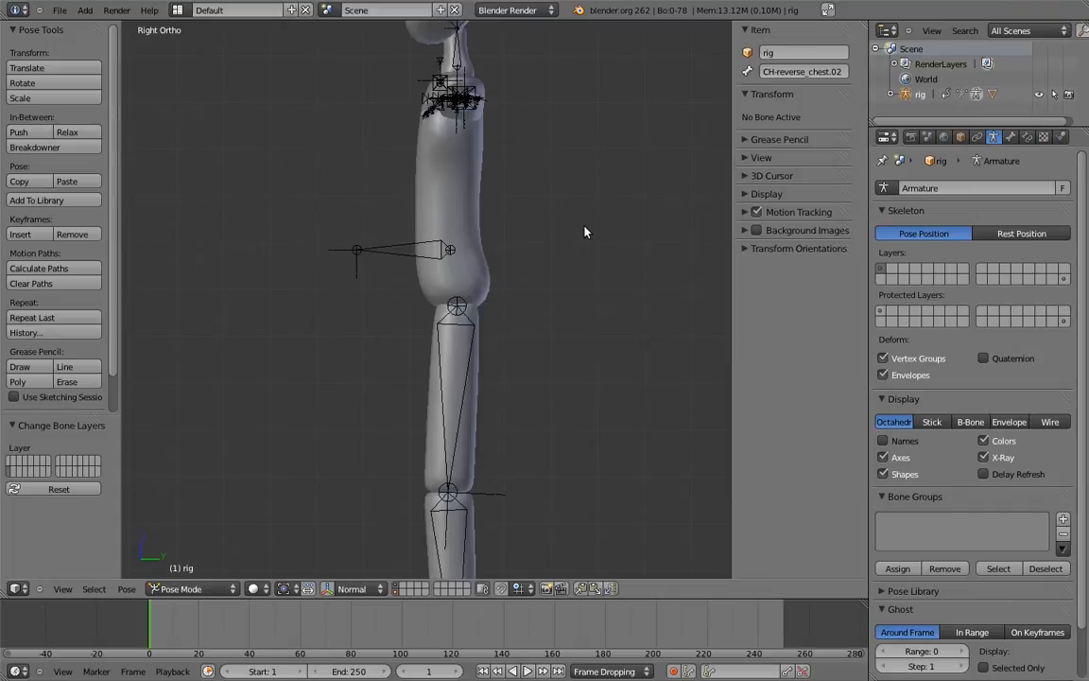
# In Edit Mode, move the MCH-ctrl chain and its parent bones to the torso, by about -0.947 in Y and 0.102 in Z.
pyautogui.press('Tab')
pyautogui.scroll(-4, 537, 202)
pyautogui.scroll(3, 572, 295)
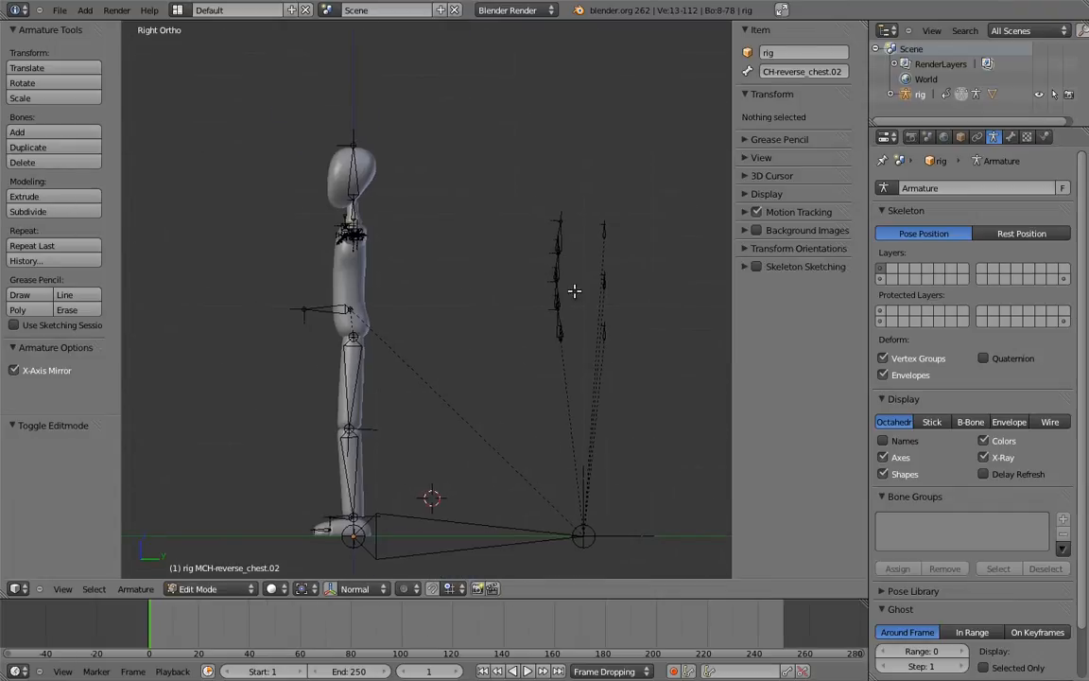
pyautogui.scroll(3, 633, 315)
pyautogui.rightClick(619, 326)
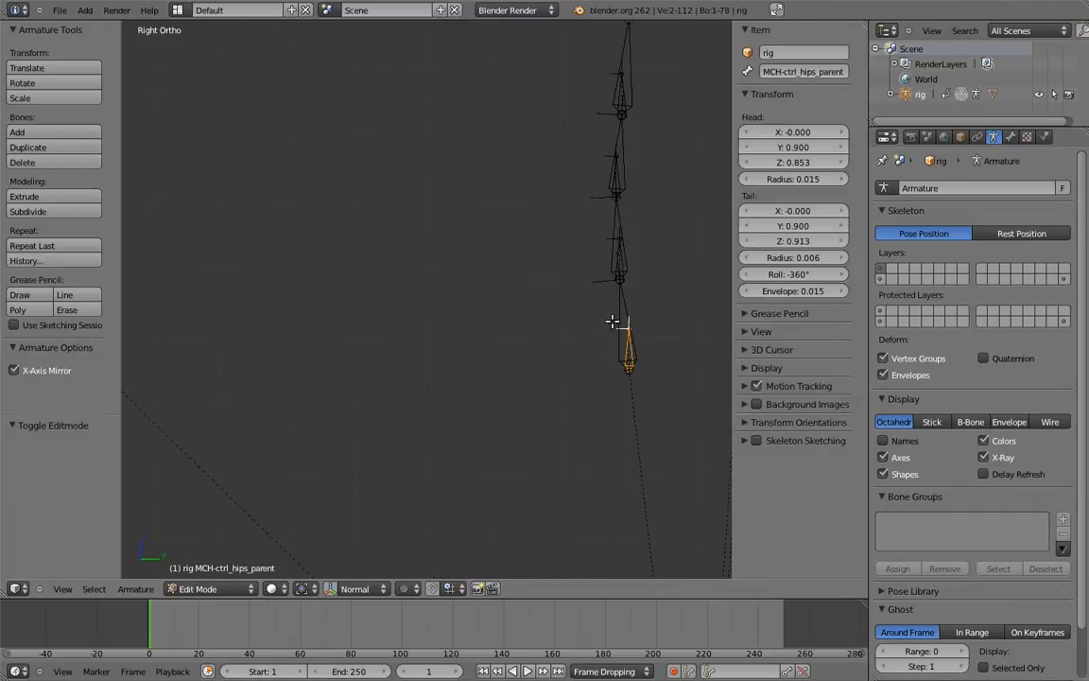
pyautogui.keyDown('shift'); pyautogui.rightClick(618, 258); pyautogui.keyUp('shift')
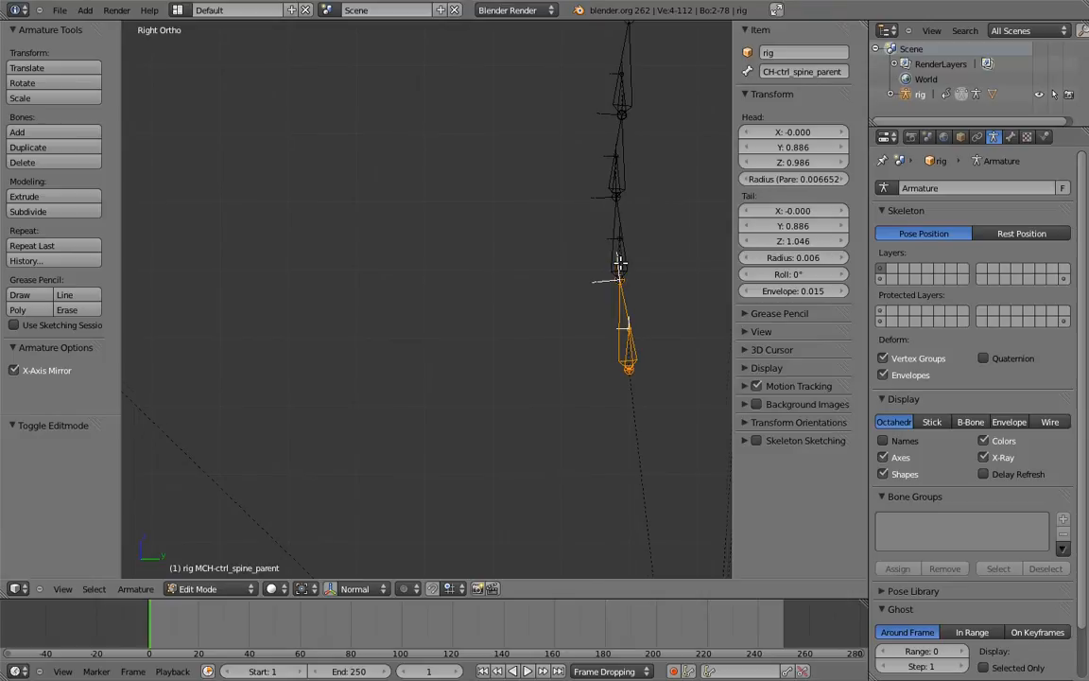
pyautogui.scroll(-4, 619, 244)
pyautogui.press('b')
pyautogui.moveTo(487, 158); pyautogui.dragTo(549, 360)
pyautogui.hscroll(-2, 520, 304)
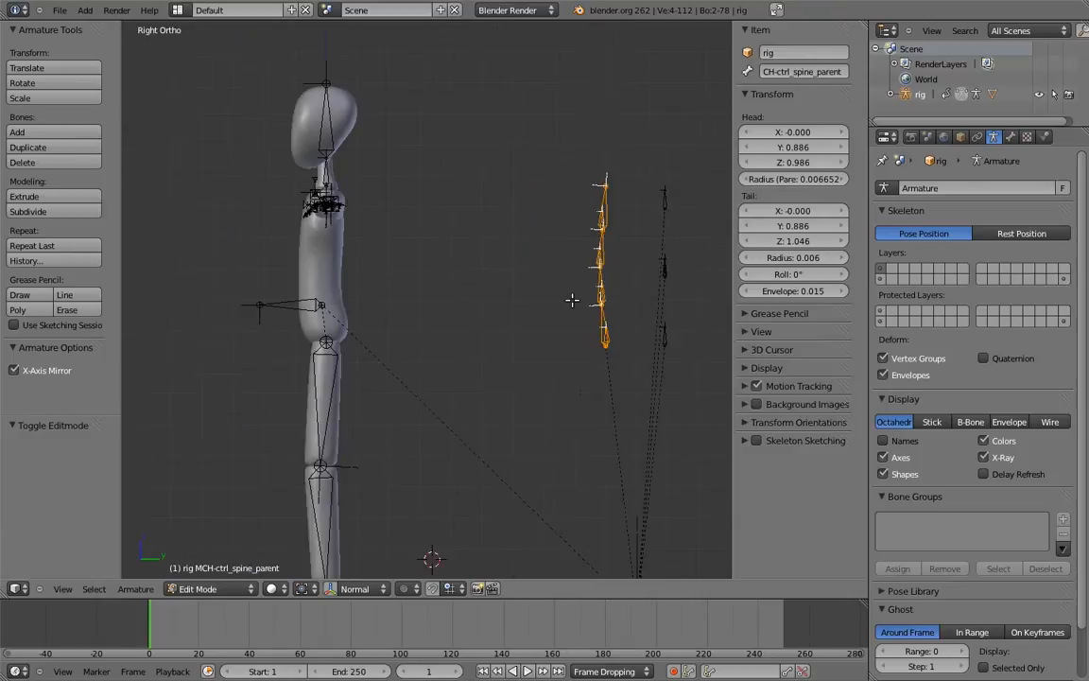
pyautogui.keyDown('ctrl'); pyautogui.hscroll(-2, 520, 303); pyautogui.keyUp('ctrl')
pyautogui.press('g')
pyautogui.click(421, 246)
# Fine-position the MCH-ctrl chain so that its base coincides with the head of the body bone.
pyautogui.scroll(4, 498, 349)
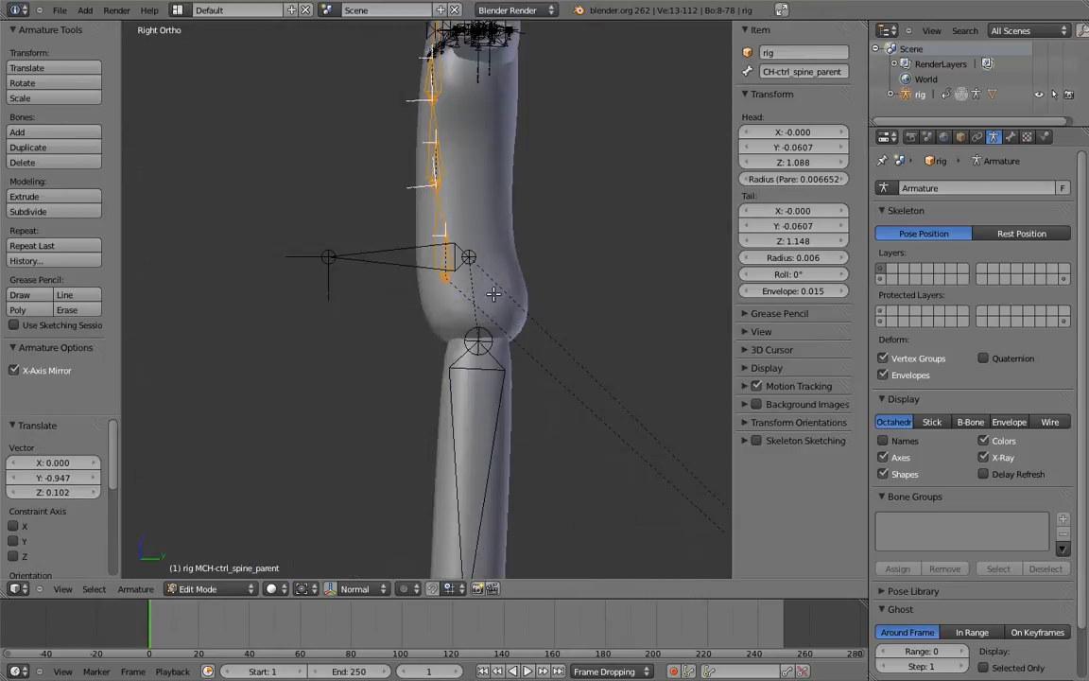
pyautogui.scroll(8, 499, 349)
pyautogui.press('g')
pyautogui.click(552, 246)
pyautogui.scroll(6, 535, 354)
pyautogui.scroll(8, 522, 310)
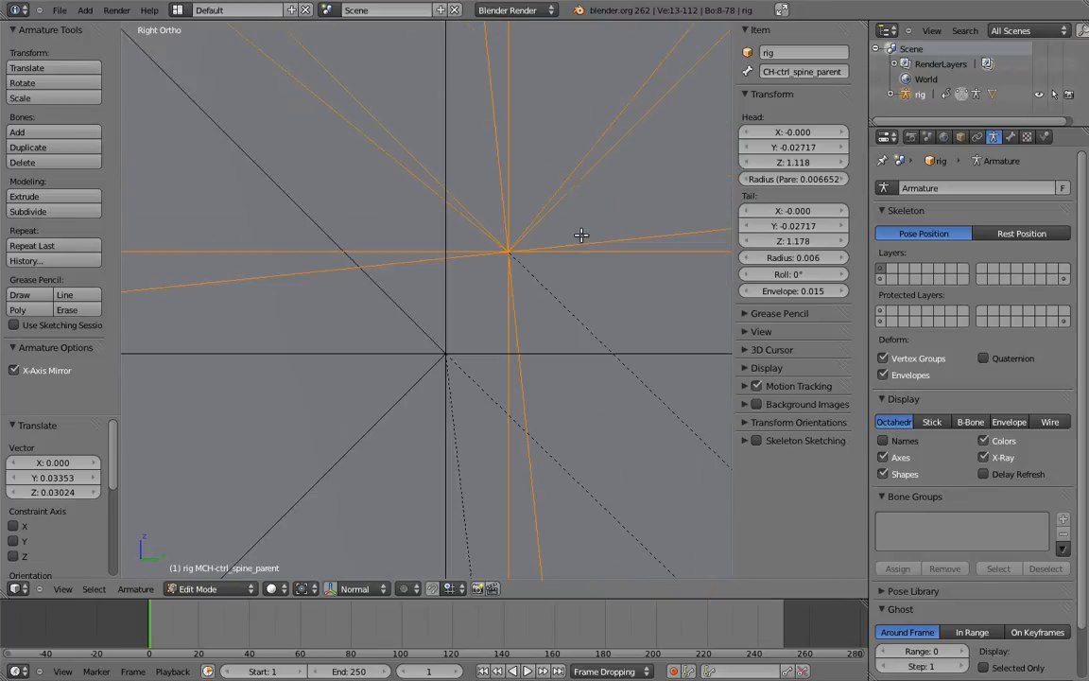
pyautogui.press('g')
pyautogui.click(465, 319)
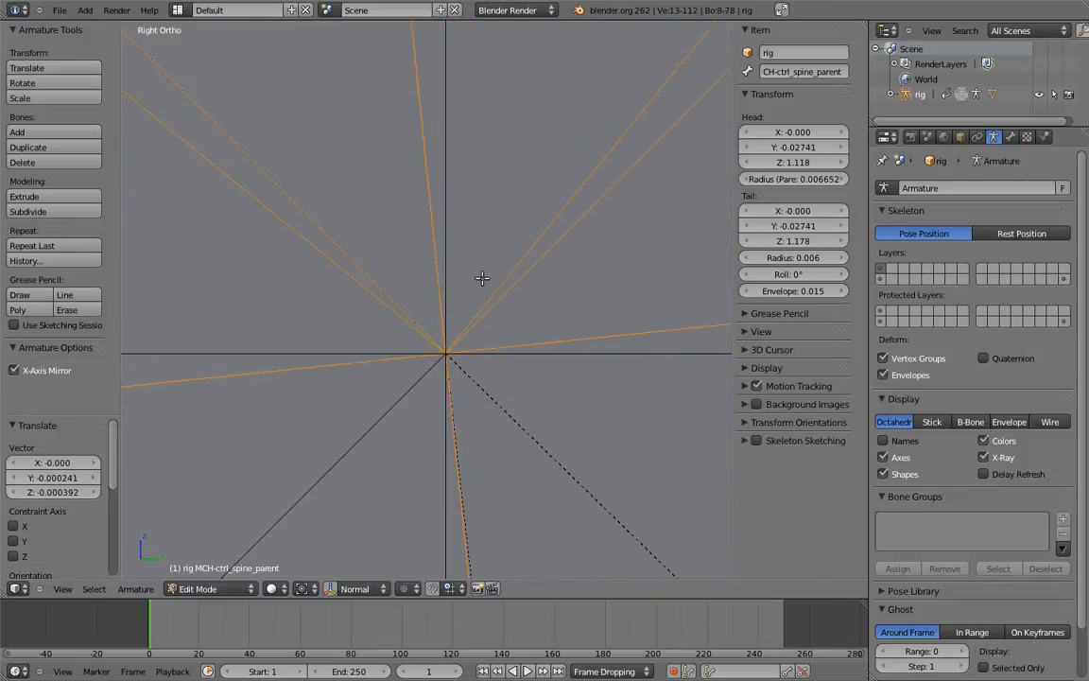
pyautogui.scroll(-8, 498, 312)
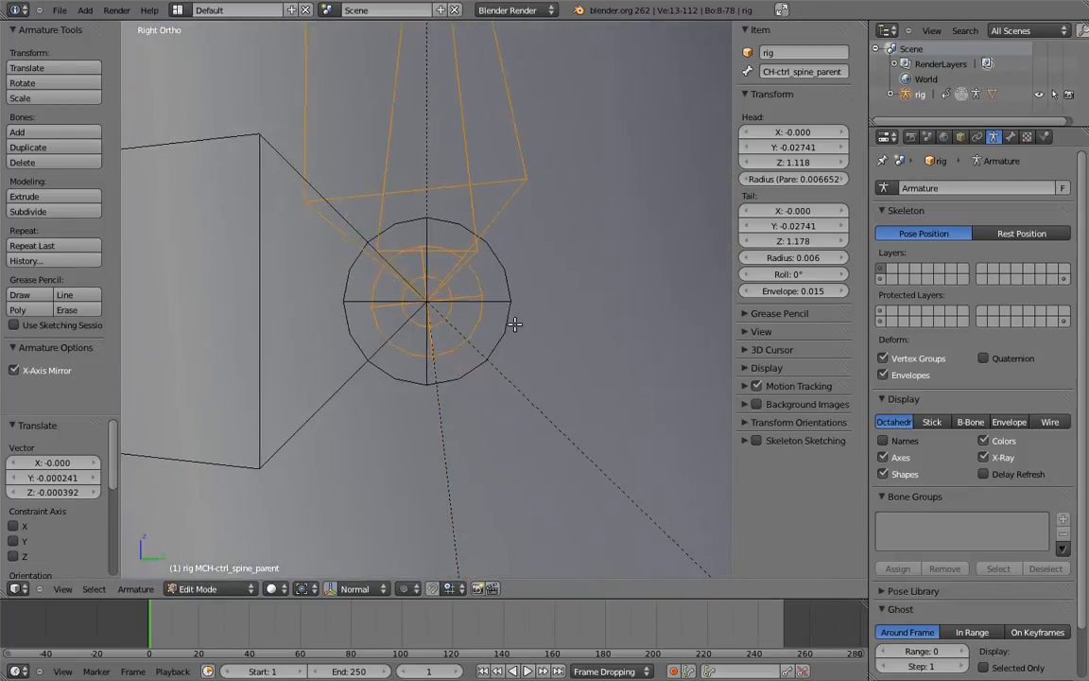
pyautogui.scroll(-10, 510, 307)
# Compare the moved control chain's placement in Pose Mode and Edit Mode, finishing in Pose Mode.
pyautogui.keyDown('shift'); pyautogui.moveTo(598, 244); pyautogui.dragTo(572, 223, button='middle'); pyautogui.keyUp('shift')
pyautogui.keyDown('shift'); pyautogui.moveTo(478, 254); pyautogui.dragTo(499, 271, button='middle'); pyautogui.keyUp('shift')
pyautogui.scroll(6, 499, 270)
pyautogui.hotkey('ctrl', 'Tab')
pyautogui.keyDown('shift'); pyautogui.moveTo(590, 295); pyautogui.dragTo(558, 310, button='middle'); pyautogui.keyUp('shift')
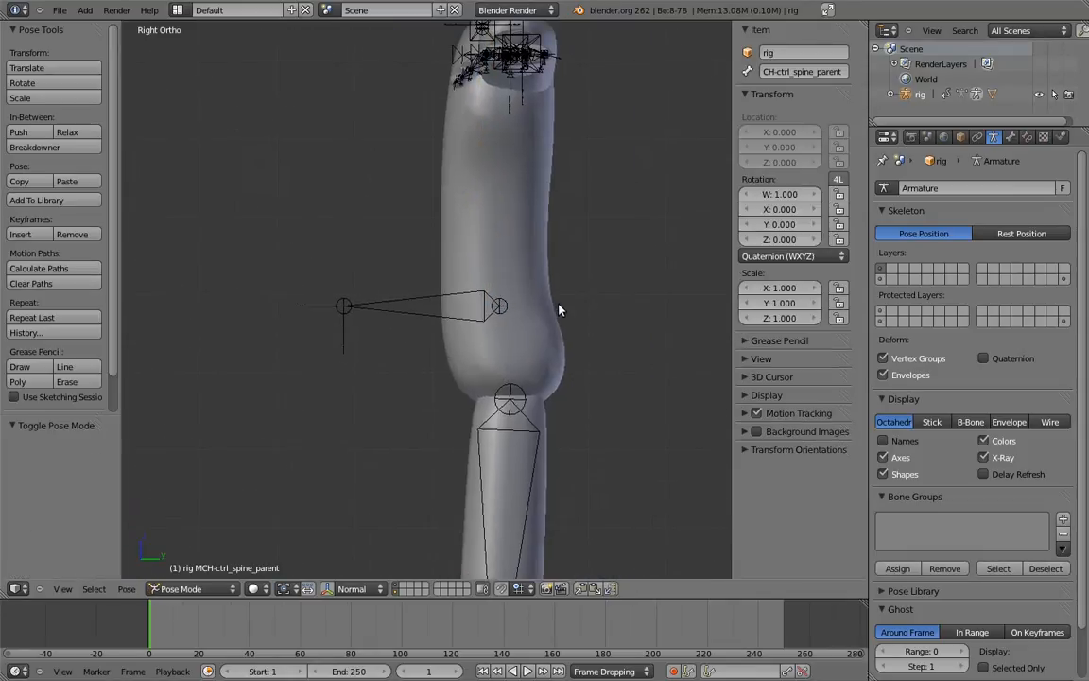
pyautogui.press('Tab')
pyautogui.rightClick(498, 283)
pyautogui.hotkey('ctrl', 'Tab')
pyautogui.keyDown('shift'); pyautogui.moveTo(576, 352); pyautogui.dragTo(485, 318, button='middle'); pyautogui.keyUp('shift')
pyautogui.rightClick(487, 308)
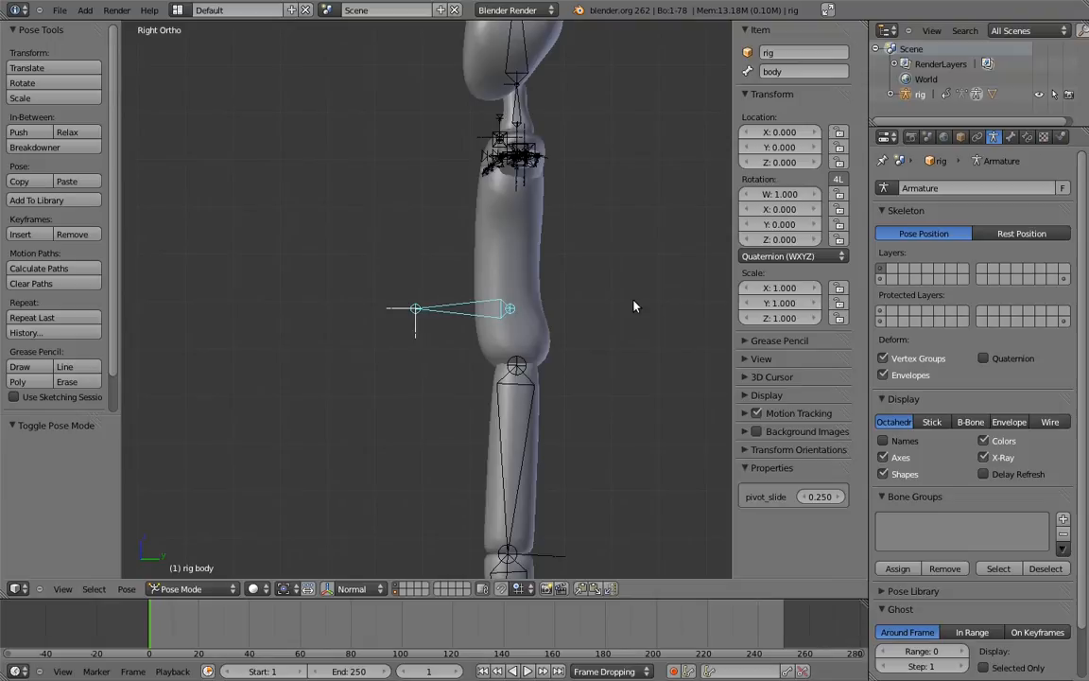
pyautogui.keyDown('shift'); pyautogui.moveTo(599, 308); pyautogui.dragTo(348, 262, button='middle'); pyautogui.keyUp('shift')
pyautogui.keyDown('shift'); pyautogui.moveTo(625, 263); pyautogui.dragTo(348, 253, button='middle'); pyautogui.keyUp('shift')
pyautogui.scroll(4, 504, 284)
pyautogui.keyDown('shift'); pyautogui.rightClick(504, 303); pyautogui.keyUp('shift')
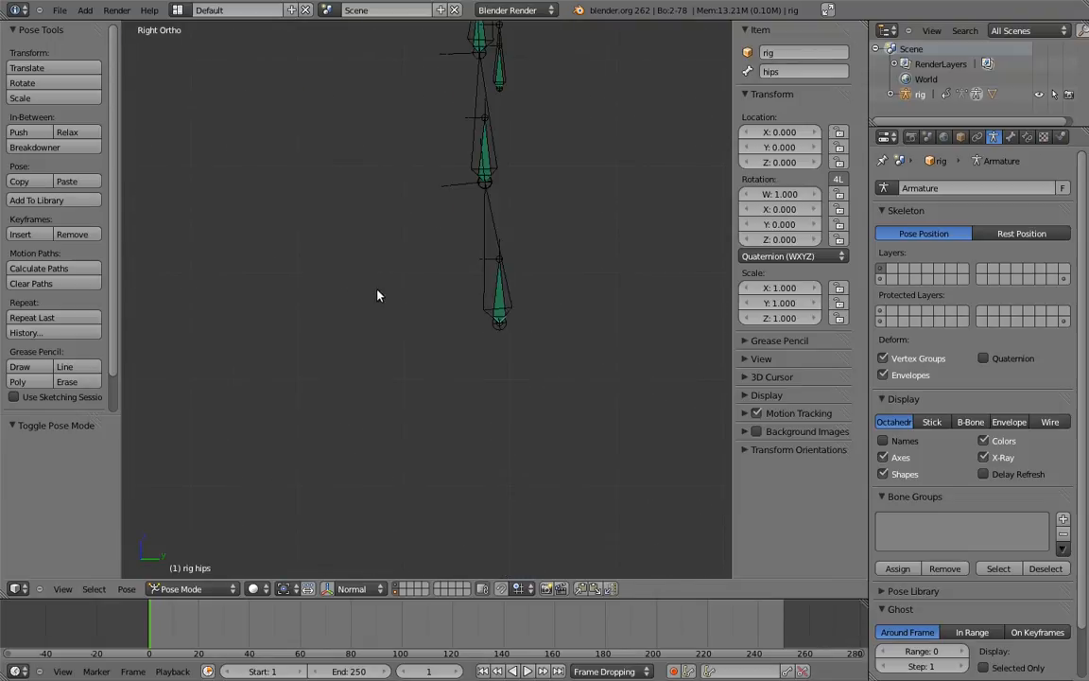
pyautogui.scroll(-2, 489, 293)
pyautogui.keyDown('shift'); pyautogui.moveTo(282, 306); pyautogui.dragTo(614, 289, button='middle'); pyautogui.keyUp('shift')
pyautogui.keyDown('shift'); pyautogui.moveTo(348, 331); pyautogui.dragTo(578, 319, button='middle'); pyautogui.keyUp('shift')
# Add a Copy Location constraint to MCH-ctrl_hips_parent targeting the body bone.
pyautogui.rightClick(322, 220)
pyautogui.keyDown('shift'); pyautogui.moveTo(578, 196); pyautogui.dragTo(367, 222, button='middle'); pyautogui.keyUp('shift')
pyautogui.keyDown('shift'); pyautogui.moveTo(641, 209); pyautogui.dragTo(364, 195, button='middle'); pyautogui.keyUp('shift')
pyautogui.scroll(6, 530, 310)
pyautogui.keyDown('shift'); pyautogui.moveTo(530, 311); pyautogui.dragTo(433, 301, button='middle'); pyautogui.keyUp('shift')
pyautogui.rightClick(517, 311)
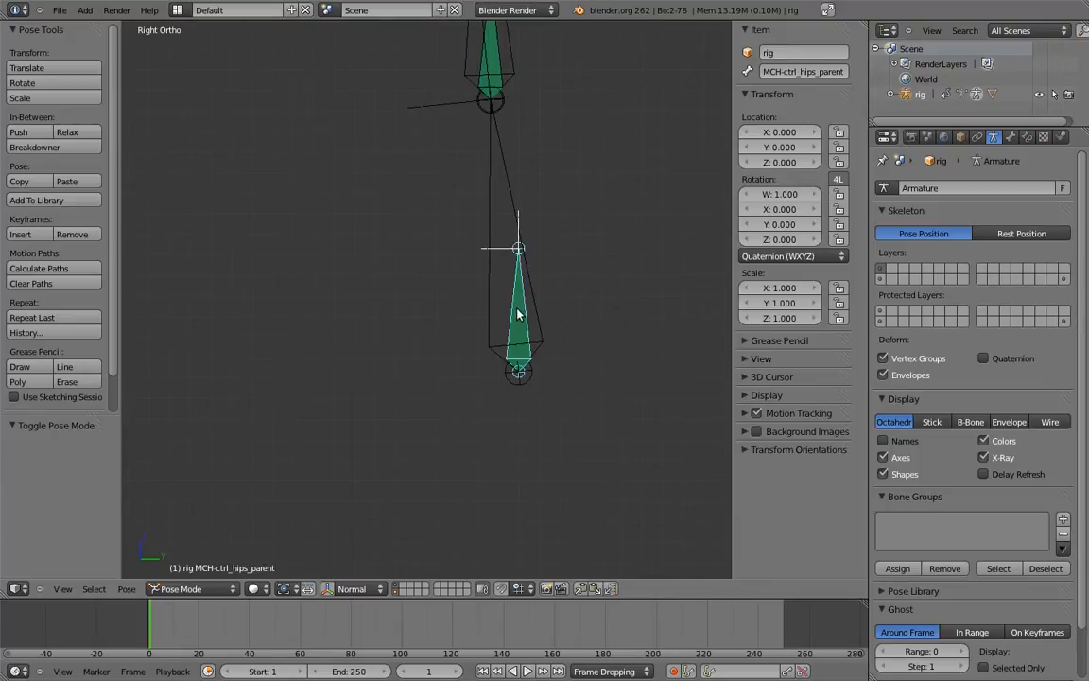
pyautogui.hotkey('shift', 'ctrl', 'c')
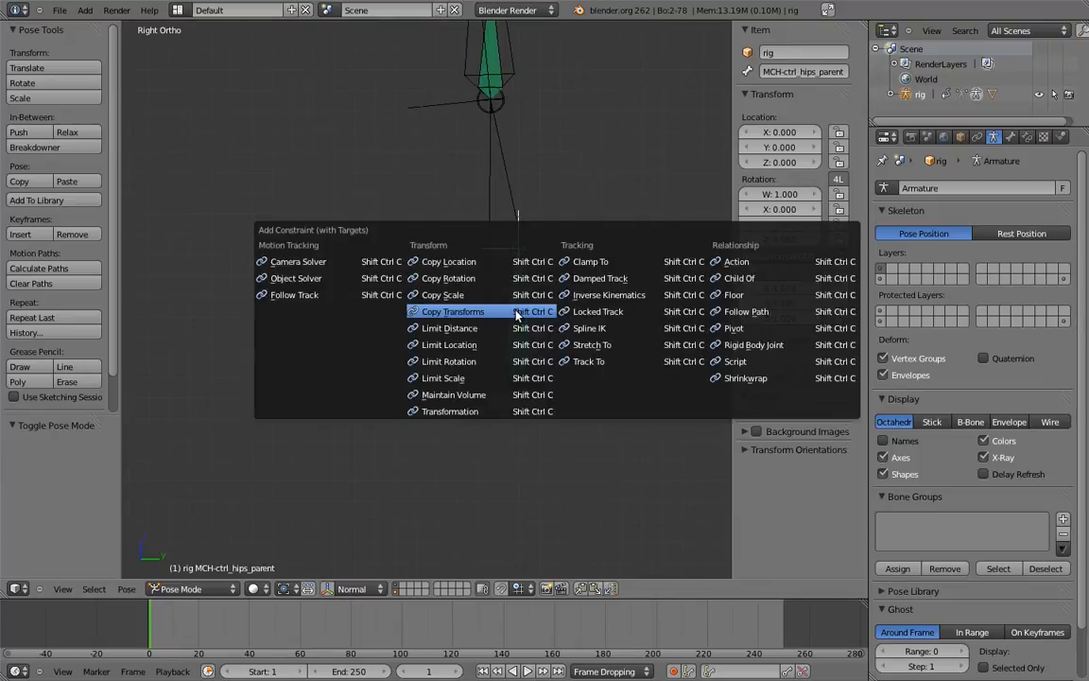
pyautogui.click(452, 253)
# Select the MCH-ctrl hips, spine and chest bones along the torso, with their parent bones, and move them to the mechanism bone layer.
pyautogui.scroll(-6, 462, 303)
pyautogui.keyDown('shift'); pyautogui.moveTo(284, 275); pyautogui.dragTo(607, 350, button='middle'); pyautogui.keyUp('shift')
pyautogui.scroll(-2, 577, 331)
pyautogui.keyDown('shift'); pyautogui.moveTo(333, 269); pyautogui.dragTo(514, 297, button='middle'); pyautogui.keyUp('shift')
pyautogui.press('a')
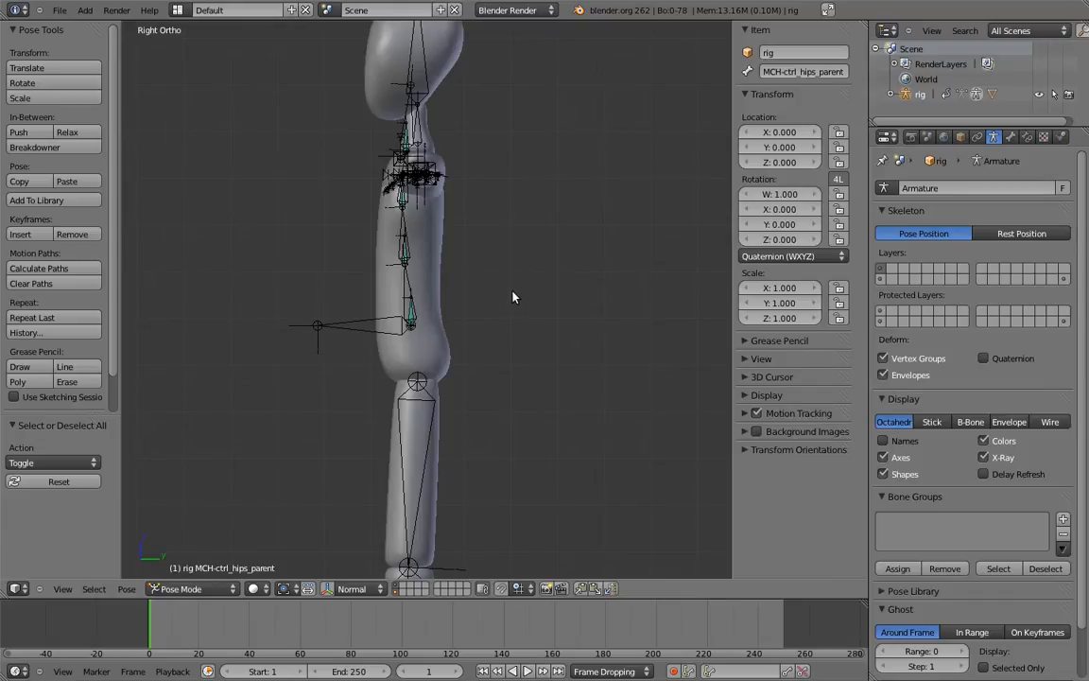
pyautogui.keyDown('shift'); pyautogui.moveTo(449, 270); pyautogui.dragTo(504, 322, button='middle'); pyautogui.keyUp('shift')
pyautogui.scroll(3, 524, 290)
pyautogui.keyDown('shift'); pyautogui.rightClick(483, 331); pyautogui.keyUp('shift')
pyautogui.keyDown('shift'); pyautogui.rightClick(475, 270); pyautogui.keyUp('shift')
pyautogui.keyDown('shift'); pyautogui.rightClick(474, 259); pyautogui.keyUp('shift')
pyautogui.keyDown('shift'); pyautogui.moveTo(482, 220); pyautogui.dragTo(488, 393, button='middle'); pyautogui.keyUp('shift')
pyautogui.moveTo(471, 370); pyautogui.dragTo(534, 326, button='middle')
pyautogui.scroll(3, 535, 329)
pyautogui.keyDown('shift'); pyautogui.rightClick(566, 422); pyautogui.keyUp('shift')
pyautogui.keyDown('shift'); pyautogui.rightClick(560, 399); pyautogui.keyUp('shift')
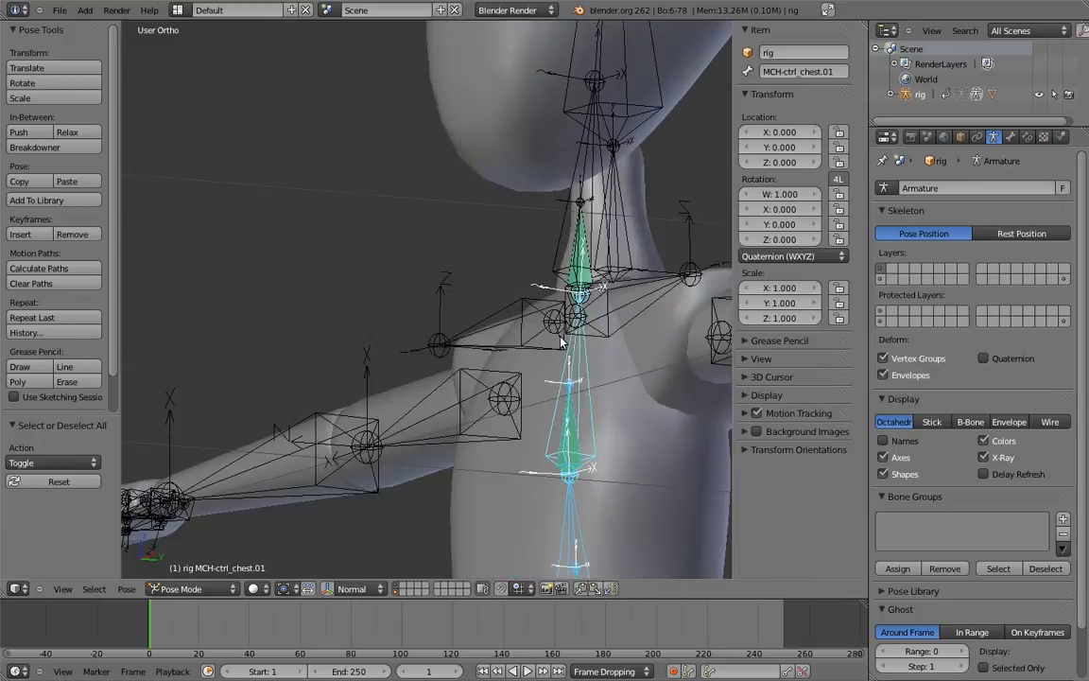
pyautogui.keyDown('shift'); pyautogui.moveTo(596, 220); pyautogui.dragTo(532, 297, button='middle'); pyautogui.keyUp('shift')
pyautogui.scroll(4, 533, 296)
pyautogui.keyDown('shift'); pyautogui.rightClick(589, 327); pyautogui.keyUp('shift')
pyautogui.keyDown('shift'); pyautogui.rightClick(563, 314); pyautogui.keyUp('shift')
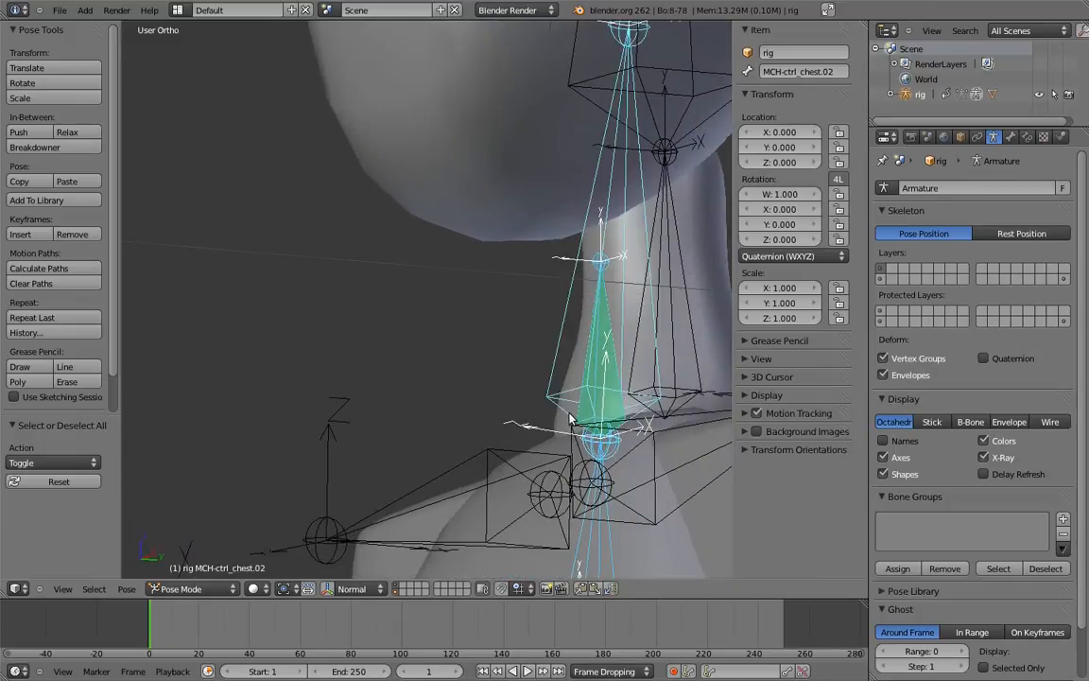
pyautogui.scroll(-6, 571, 398)
pyautogui.press('KP_1')
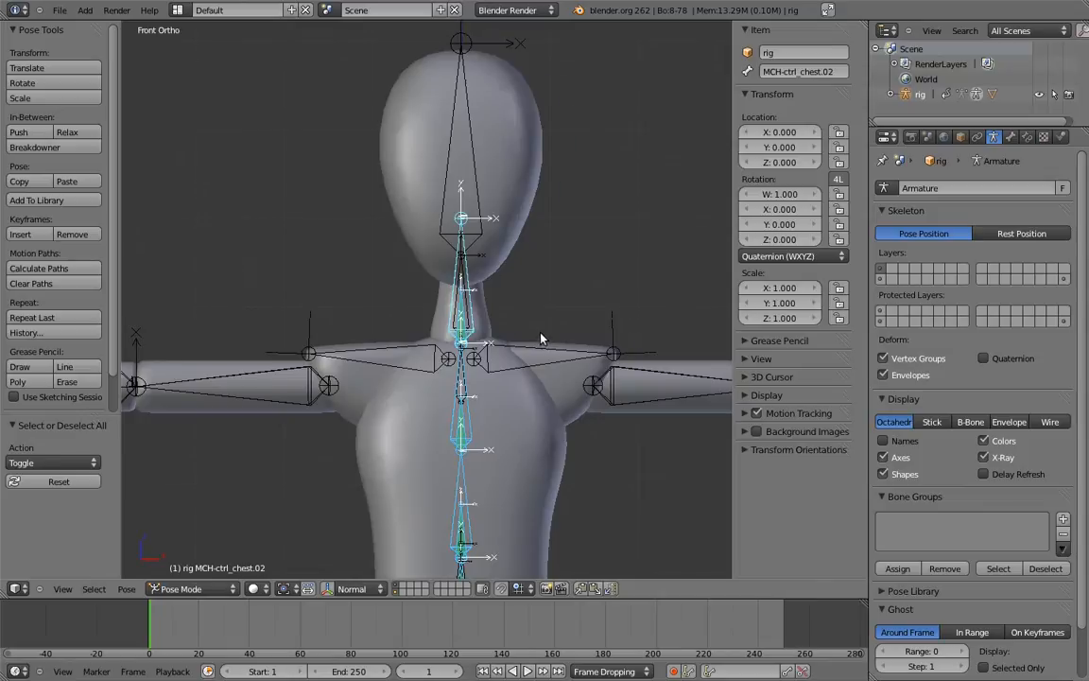
pyautogui.press('KP_3')
pyautogui.scroll(-4, 530, 335)
pyautogui.press('m')
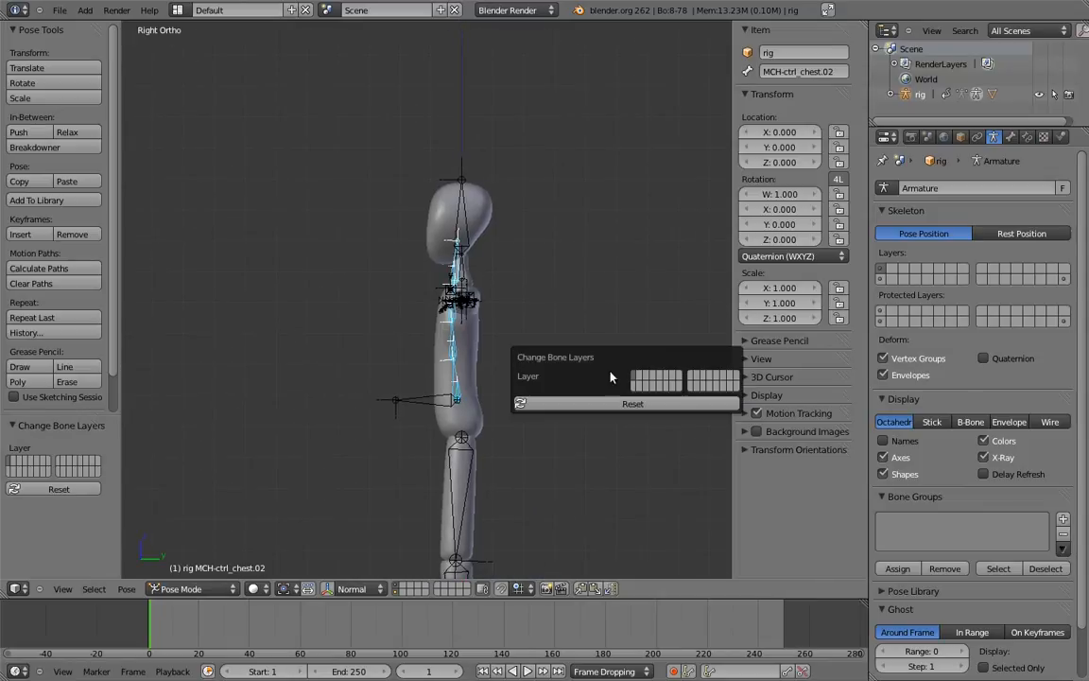
pyautogui.click(634, 382)
pyautogui.keyDown('shift'); pyautogui.moveTo(591, 379); pyautogui.dragTo(572, 304, button='middle'); pyautogui.keyUp('shift')
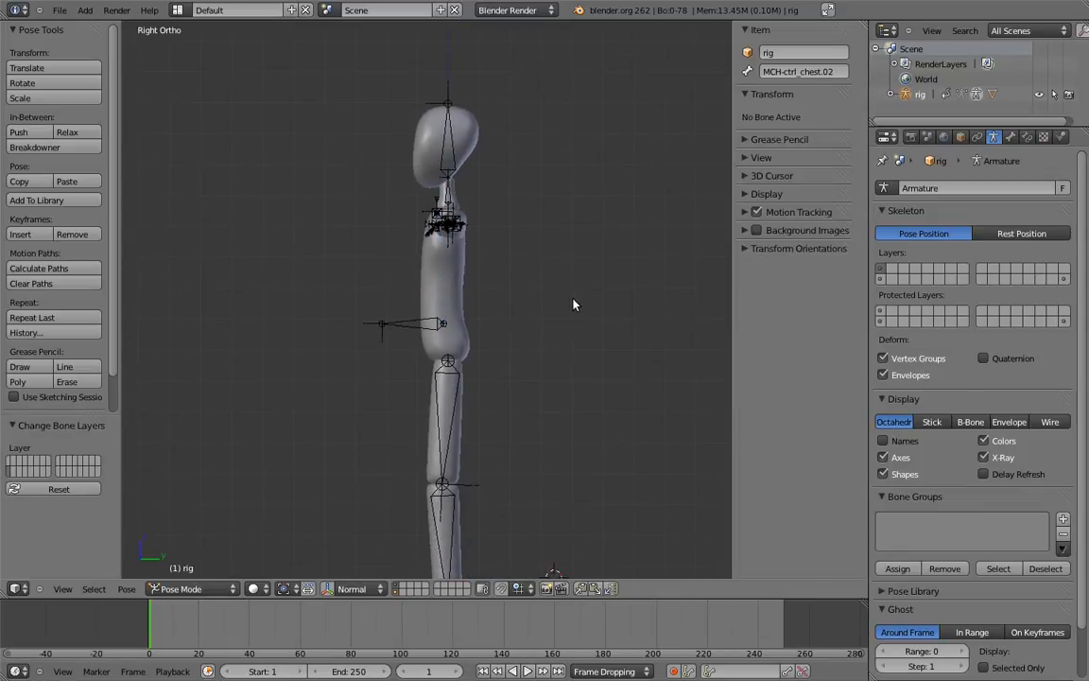
# In Edit Mode, lengthen the hips control bone to 0.1 by raising its tail along Z.
pyautogui.keyDown('shift'); pyautogui.moveTo(646, 286); pyautogui.dragTo(463, 277, button='middle'); pyautogui.keyUp('shift')
pyautogui.press('Tab')
pyautogui.keyDown('shift'); pyautogui.moveTo(640, 369); pyautogui.dragTo(529, 348, button='middle'); pyautogui.keyUp('shift')
pyautogui.scroll(3, 529, 348)
pyautogui.scroll(1, 529, 348)
pyautogui.keyDown('shift'); pyautogui.moveTo(564, 267); pyautogui.dragTo(503, 272, button='middle'); pyautogui.keyUp('shift')
pyautogui.scroll(2, 503, 283)
pyautogui.keyDown('shift'); pyautogui.moveTo(501, 319); pyautogui.dragTo(549, 359, button='middle'); pyautogui.keyUp('shift')
pyautogui.rightClick(525, 383)
pyautogui.scroll(-1, 550, 379)
pyautogui.press('g')
pyautogui.press('z')
pyautogui.click(550, 356)
# Raise the spine control bone's tail along Z so that the bone is longer than the hips bone.
pyautogui.keyDown('shift'); pyautogui.moveTo(511, 260); pyautogui.dragTo(536, 342, button='middle'); pyautogui.keyUp('shift')
pyautogui.rightClick(538, 293)
pyautogui.press('g')
pyautogui.press('z')
pyautogui.click(575, 201)
# Raise the chest control bone's tail by 0.130 along Z.
pyautogui.keyDown('shift'); pyautogui.moveTo(575, 200); pyautogui.dragTo(571, 274, button='middle'); pyautogui.keyUp('shift')
pyautogui.rightClick(535, 180)
pyautogui.press('g')
pyautogui.press('z')
pyautogui.click(596, 143)
# Place the 3D cursor at the body bone's head and snap the hips control bone to it.
pyautogui.keyDown('shift'); pyautogui.moveTo(615, 229); pyautogui.dragTo(635, 115, button='middle'); pyautogui.keyUp('shift')
pyautogui.keyDown('ctrl'); pyautogui.moveTo(601, 254); pyautogui.dragTo(590, 303, button='middle'); pyautogui.keyUp('ctrl')
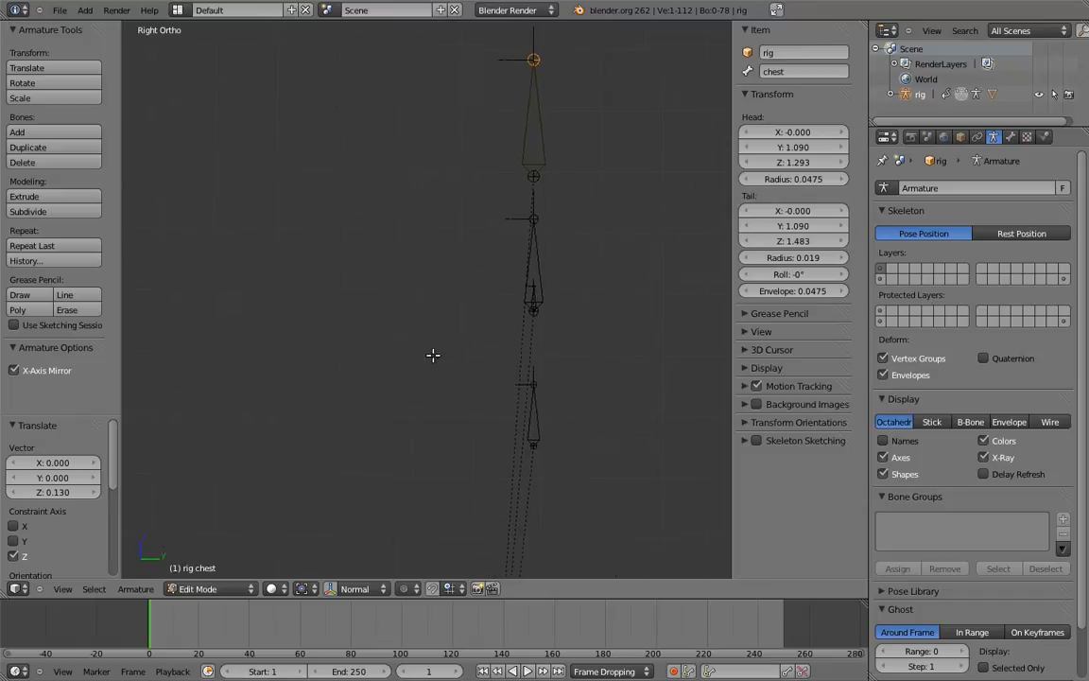
pyautogui.rightClick(494, 302)
pyautogui.hotkey('shift', 's')
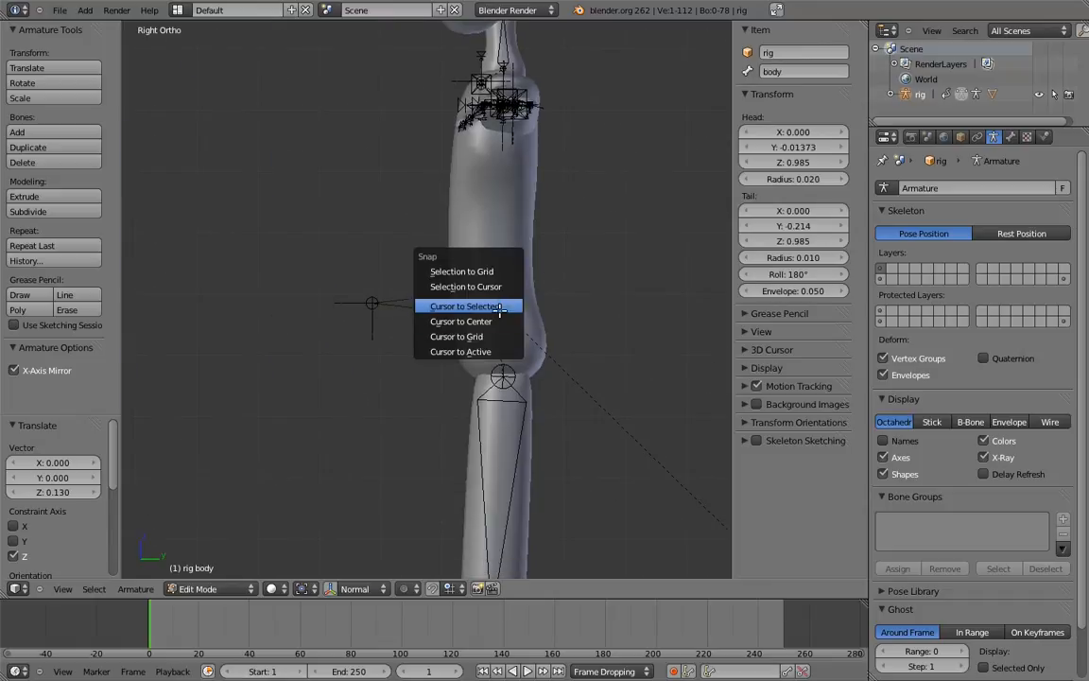
pyautogui.click(502, 307)
pyautogui.keyDown('shift'); pyautogui.moveTo(669, 270); pyautogui.dragTo(511, 244, button='middle'); pyautogui.keyUp('shift')
pyautogui.keyDown('ctrl'); pyautogui.moveTo(575, 193); pyautogui.dragTo(578, 231, button='middle'); pyautogui.keyUp('ctrl')
pyautogui.keyDown('shift'); pyautogui.moveTo(726, 275); pyautogui.dragTo(597, 265, button='middle'); pyautogui.keyUp('shift')
pyautogui.rightClick(665, 304)
pyautogui.hotkey('shift', 's')
pyautogui.click(610, 284)
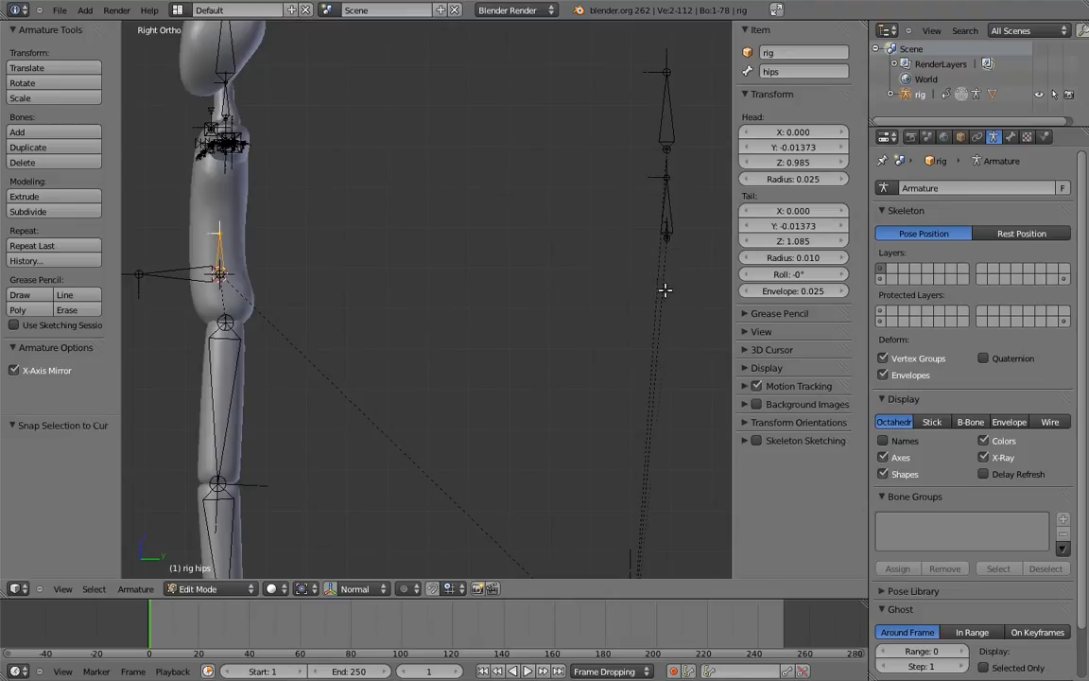
# Snap MCH-spine_parent, the spine bone and the chest bone to the 3D cursor at the body bone's head.
pyautogui.rightClick(667, 228)
pyautogui.hotkey('shift', 's')
pyautogui.click(666, 230)
pyautogui.hotkey('shift', 's')
pyautogui.click(666, 210)
pyautogui.rightClick(667, 127)
pyautogui.hotkey('shift', 's')
pyautogui.click(667, 126)
pyautogui.keyDown('shift'); pyautogui.moveTo(401, 272); pyautogui.dragTo(632, 288, button='middle'); pyautogui.keyUp('shift')
pyautogui.scroll(3, 565, 267)
pyautogui.scroll(4, 564, 267)
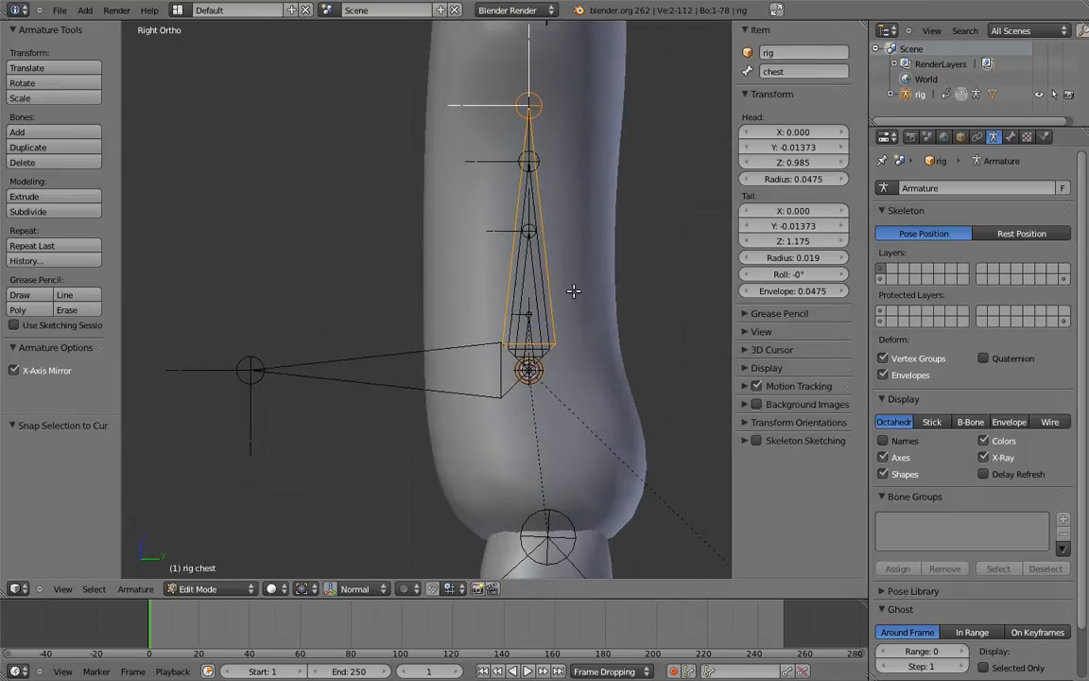
# In Pose Mode, add Copy Location constraints to the hips and chest bones, each targeting the body bone.
pyautogui.hotkey('ctrl', 'Tab')
pyautogui.rightClick(520, 340)
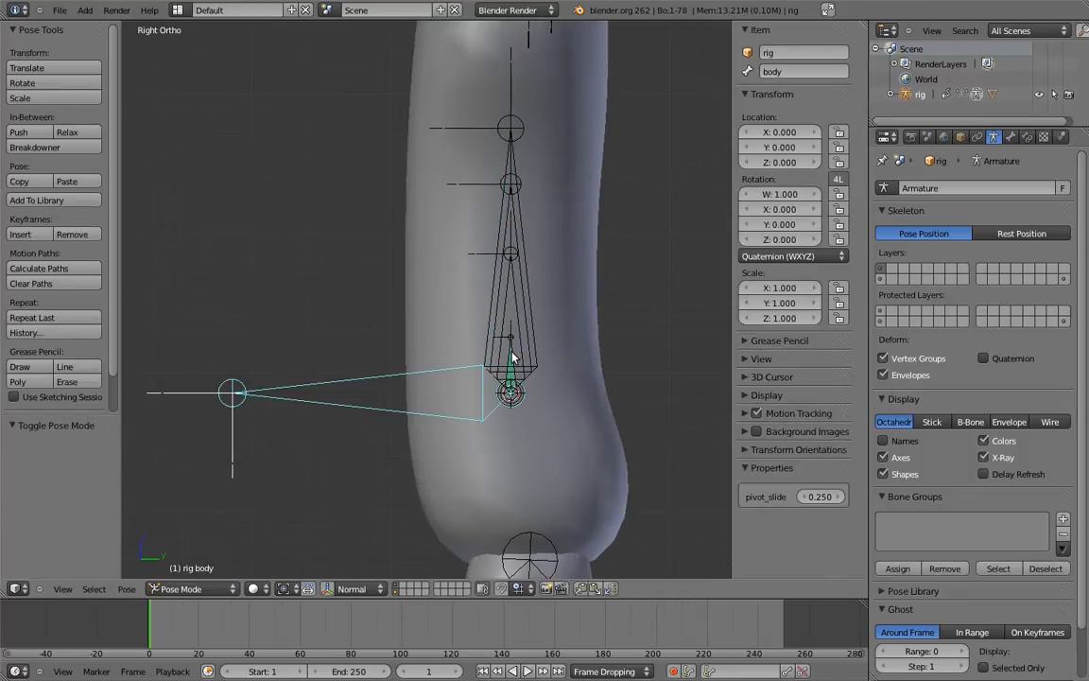
pyautogui.hotkey('shift', 'ctrl', 'c')
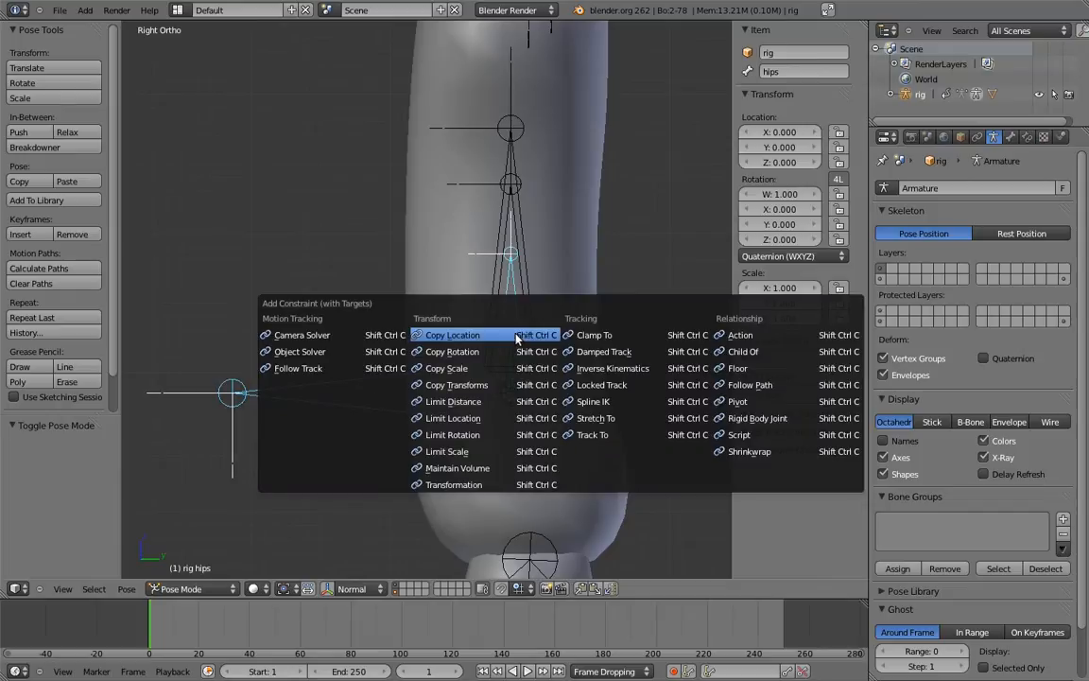
pyautogui.click(511, 334)
pyautogui.rightClick(481, 327)
pyautogui.rightClick(494, 295)
pyautogui.hotkey('shift', 'ctrl', 'c')
pyautogui.click(480, 290)
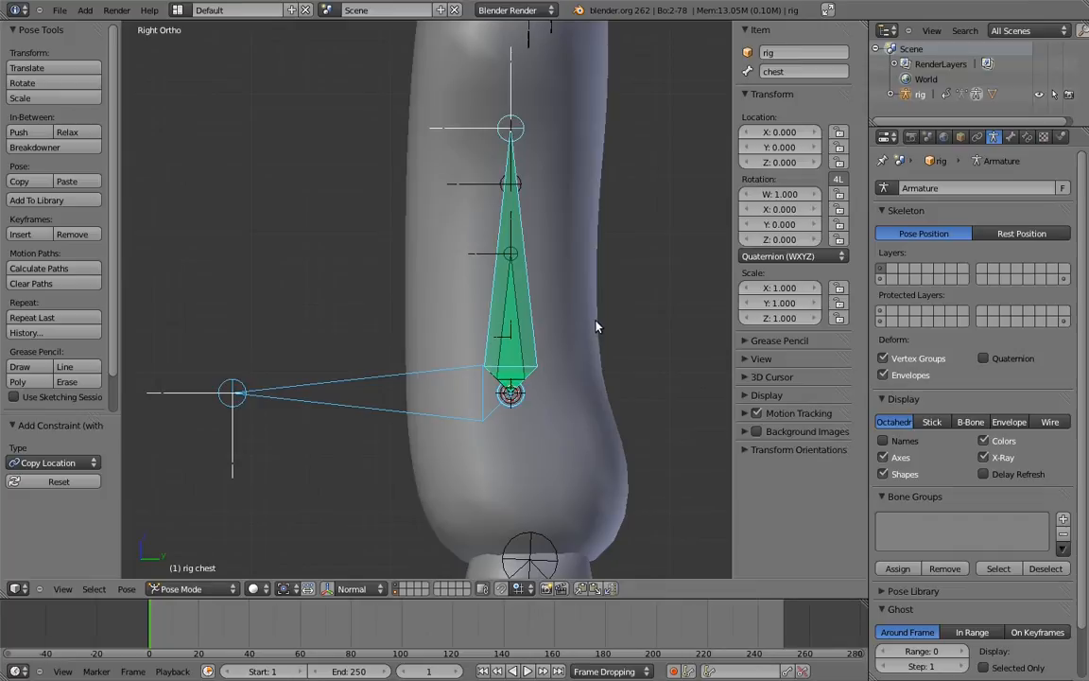
# Show the mesh as wireframe and lock the X, Y and Z location of the hips, spine and chest bones.
pyautogui.press('z')
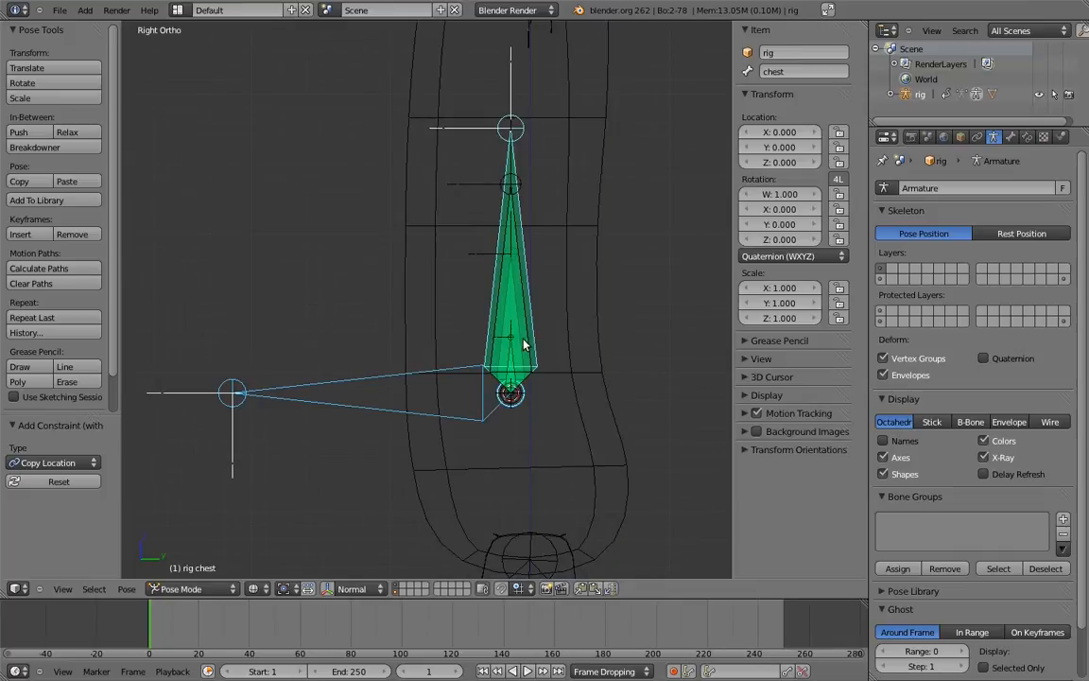
pyautogui.rightClick(519, 347)
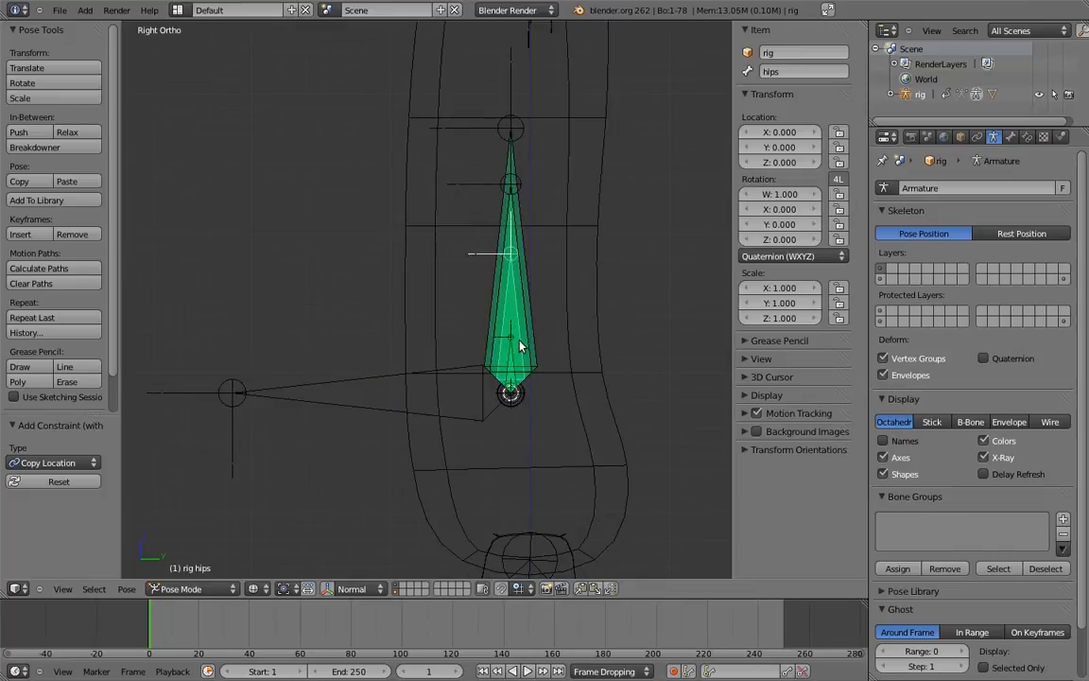
pyautogui.moveTo(841, 133); pyautogui.dragTo(842, 150)
pyautogui.rightClick(471, 251)
pyautogui.rightClick(489, 240)
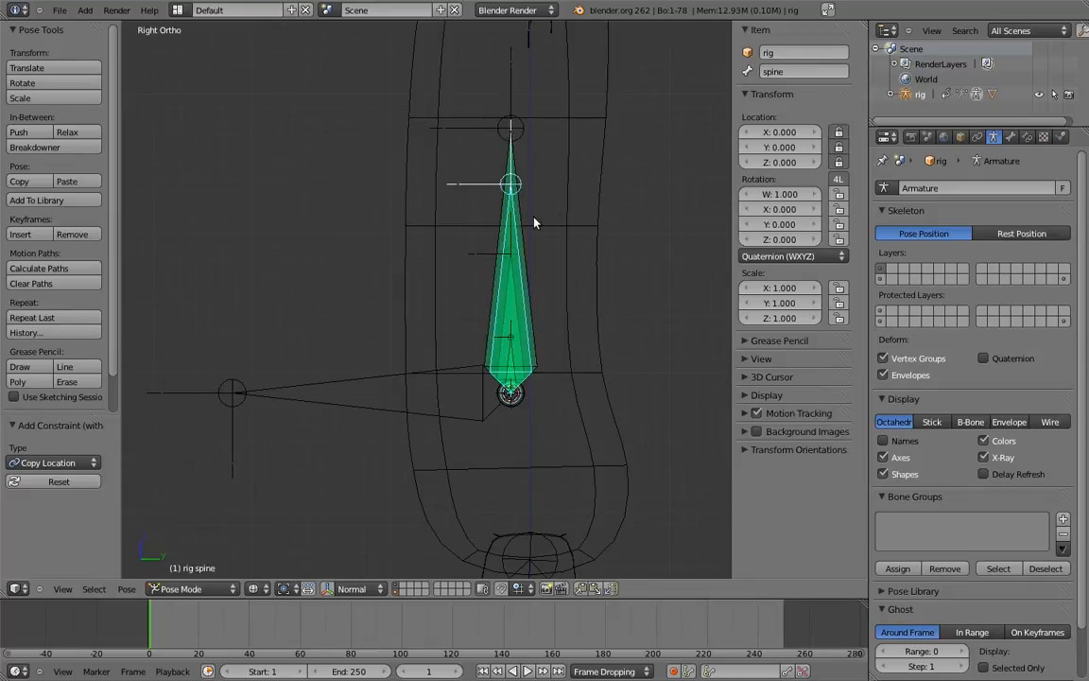
pyautogui.rightClick(525, 232)
pyautogui.moveTo(841, 133); pyautogui.dragTo(843, 164)
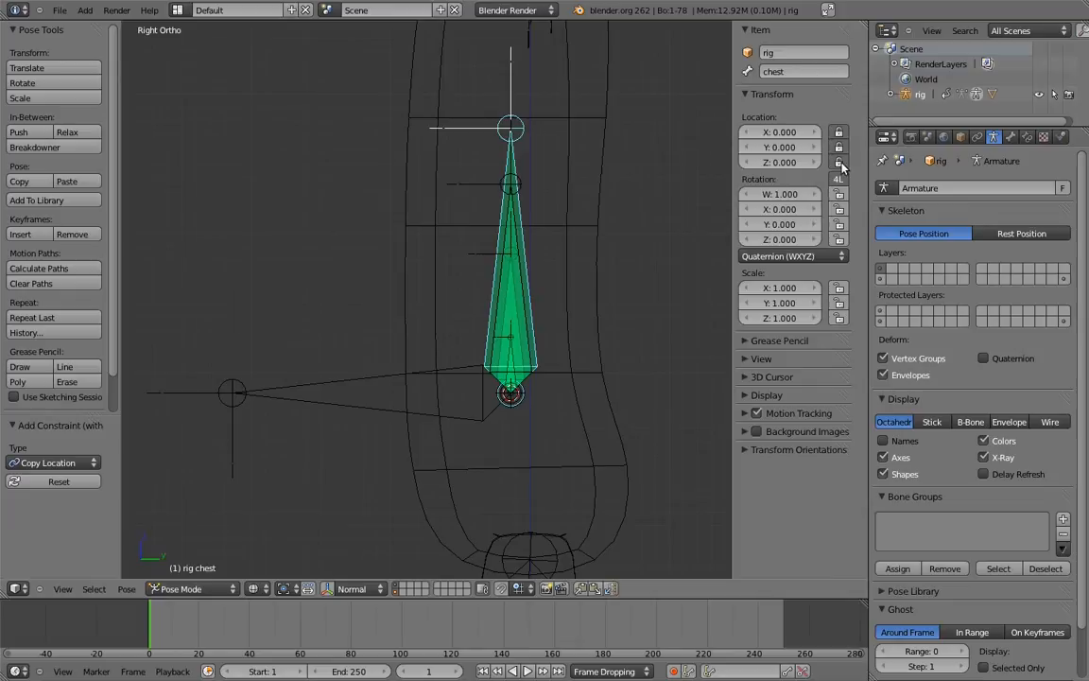
# Lock all rotation channels of the body bone and turn off its Local Location option.
pyautogui.rightClick(454, 374)
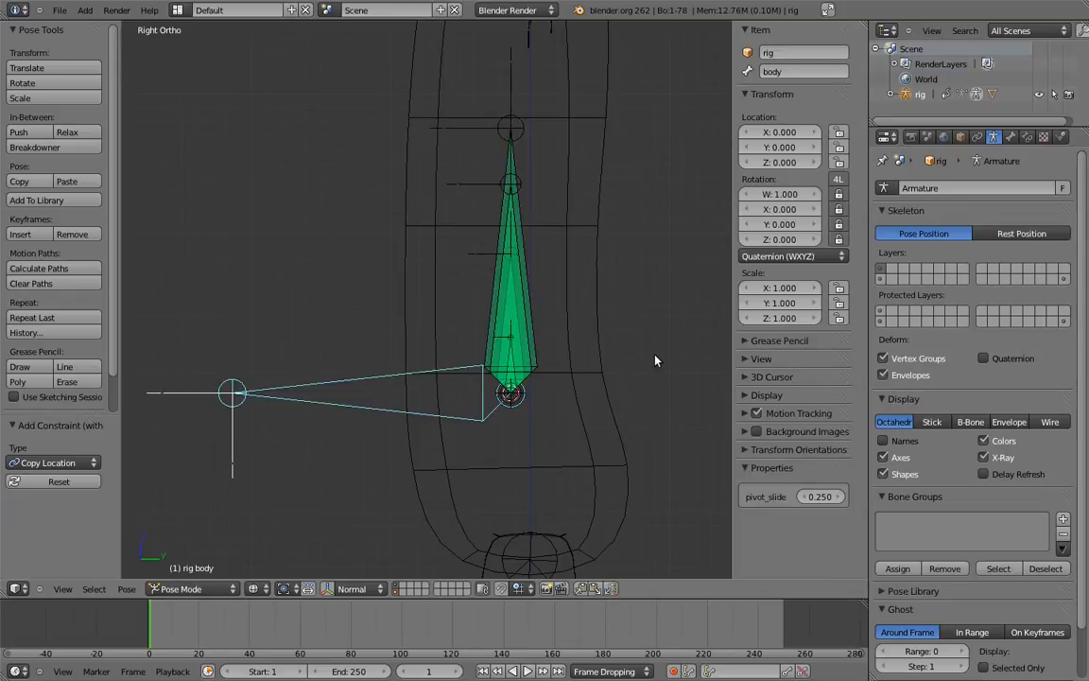
pyautogui.click(1011, 137)
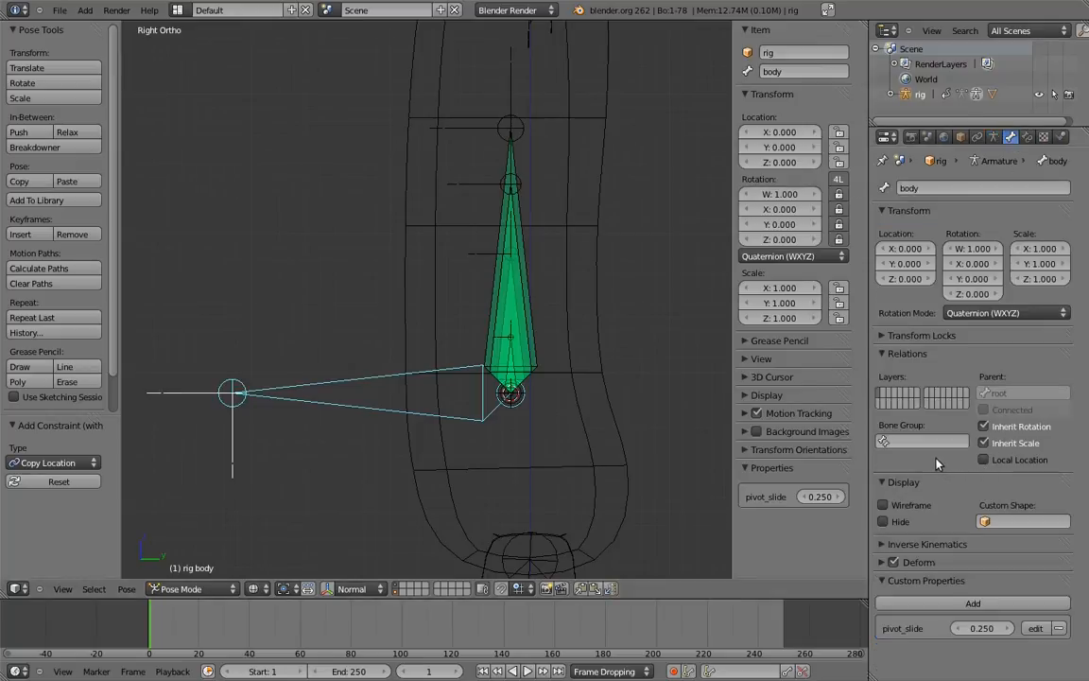
# Move the MCH-spine_parent bone to the mechanism bone layer.
pyautogui.rightClick(512, 363)
pyautogui.rightClick(512, 363)
pyautogui.rightClick(513, 363)
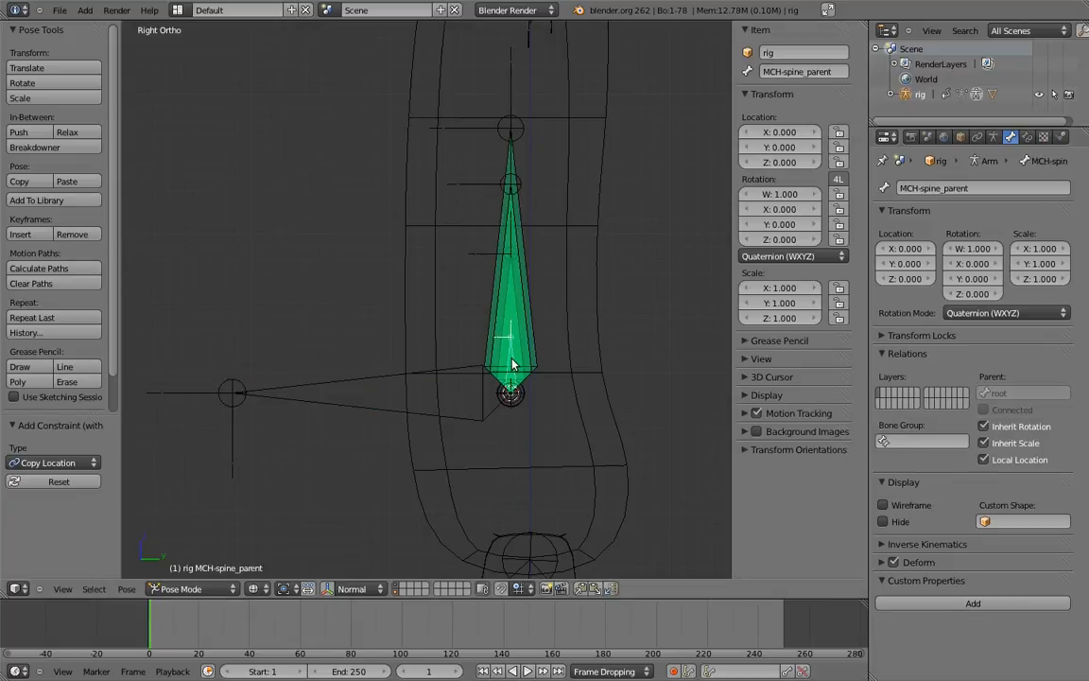
pyautogui.press('m')
pyautogui.click(634, 395)
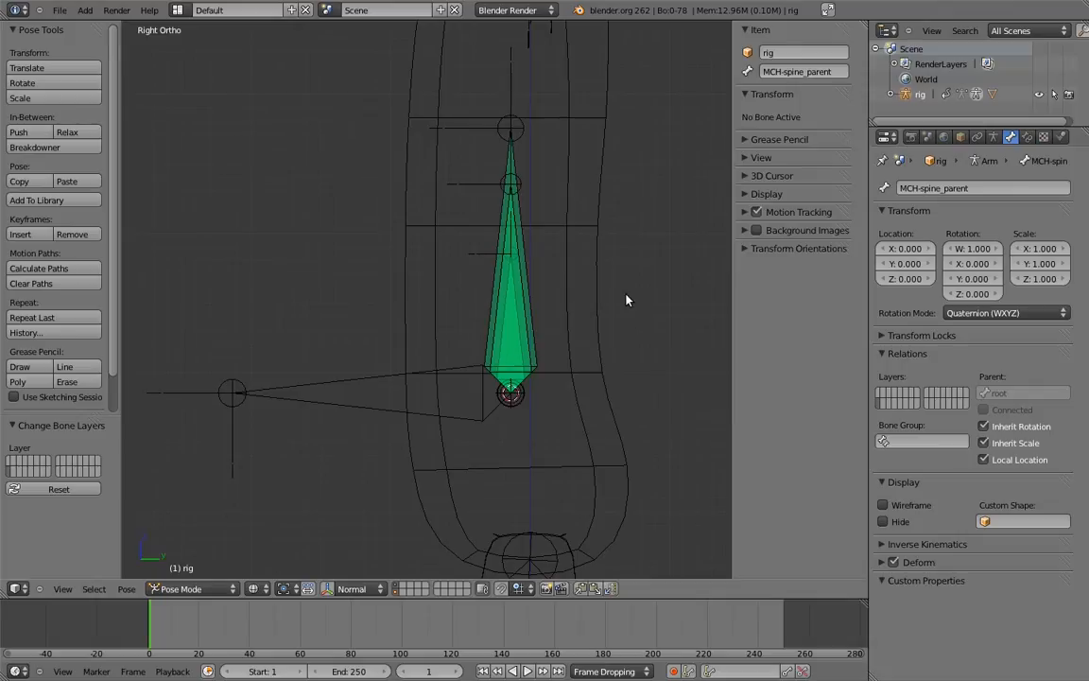
# Return to solid shading and test the controls by trying a body move and rotating the hips bone.
pyautogui.scroll(-5, 528, 180)
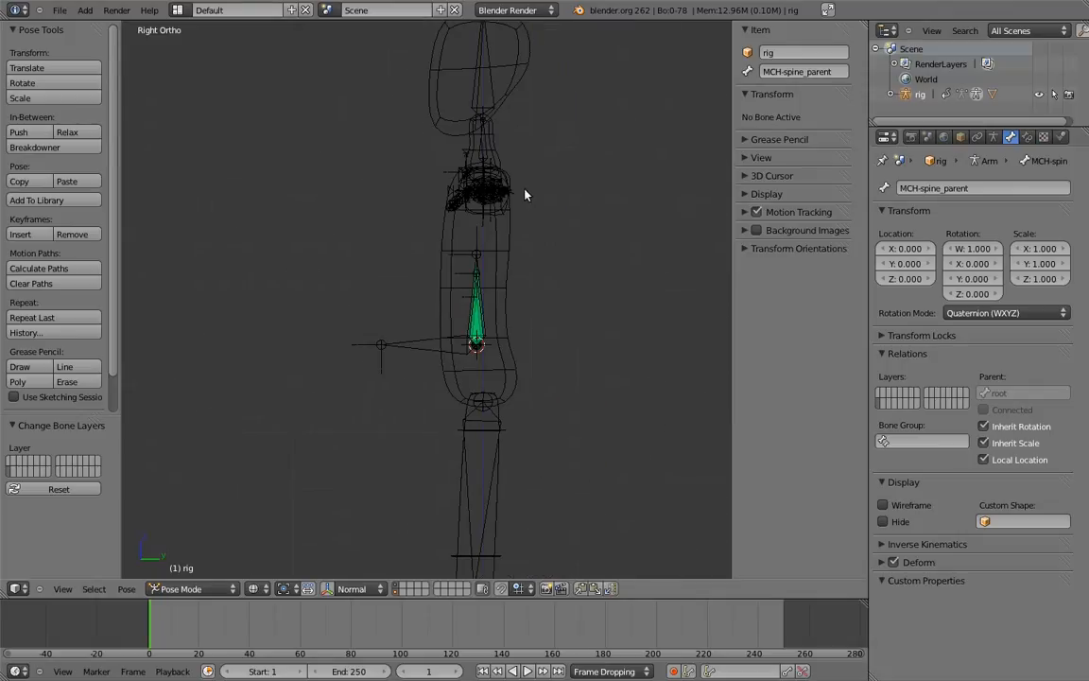
pyautogui.press('z')
pyautogui.rightClick(457, 346)
pyautogui.press('g')
pyautogui.press('Escape')
pyautogui.rightClick(492, 328)
pyautogui.press('r')
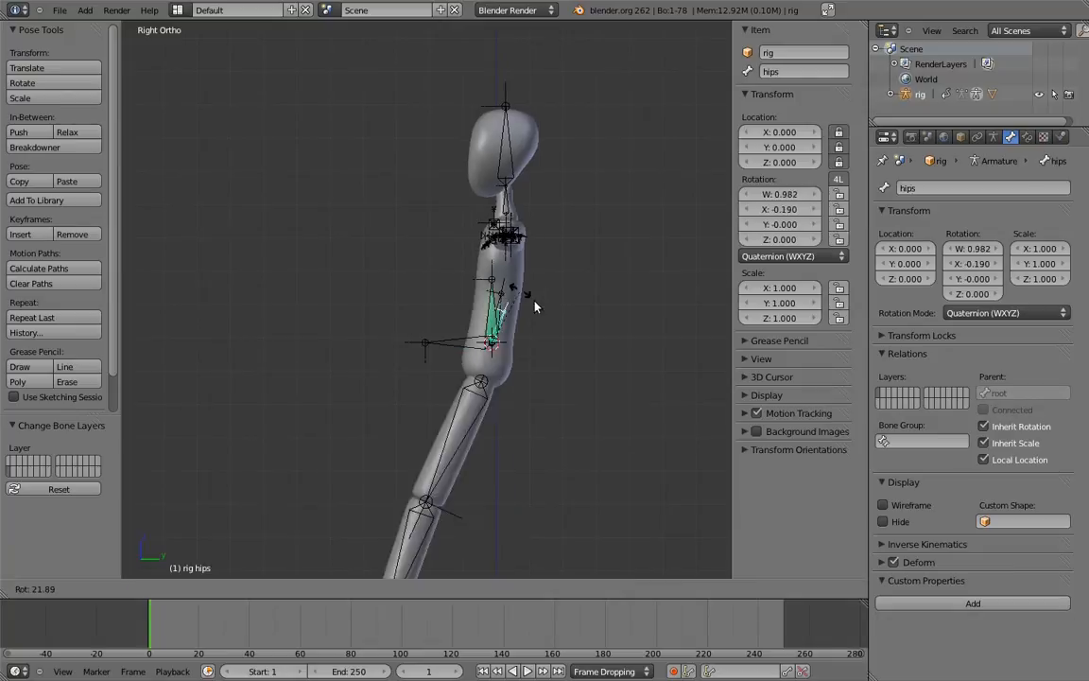
pyautogui.click(554, 343)
# Test the torso bend by rotating the chest bone about -38° and the spine bone about -3.3°.
pyautogui.rightClick(492, 295)
pyautogui.press('r')
pyautogui.click(422, 318)
pyautogui.rightClick(513, 312)
pyautogui.press('r')
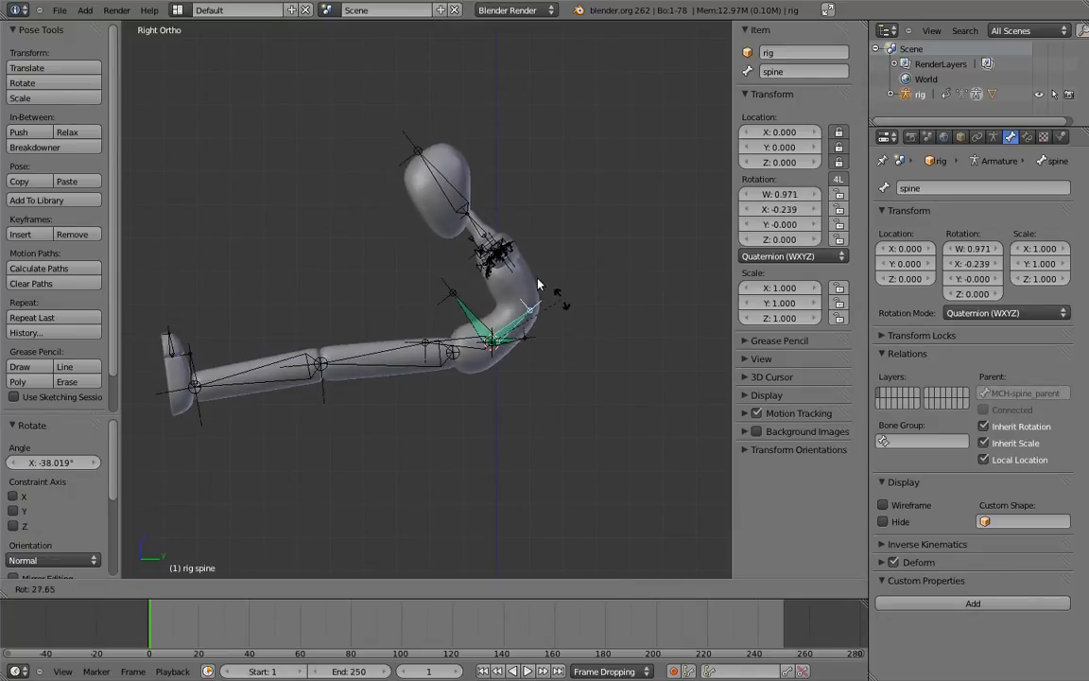
pyautogui.click(506, 317)
# Test the body bone by moving it about 0.136 in Y and 0.095 in Z.
pyautogui.rightClick(452, 350)
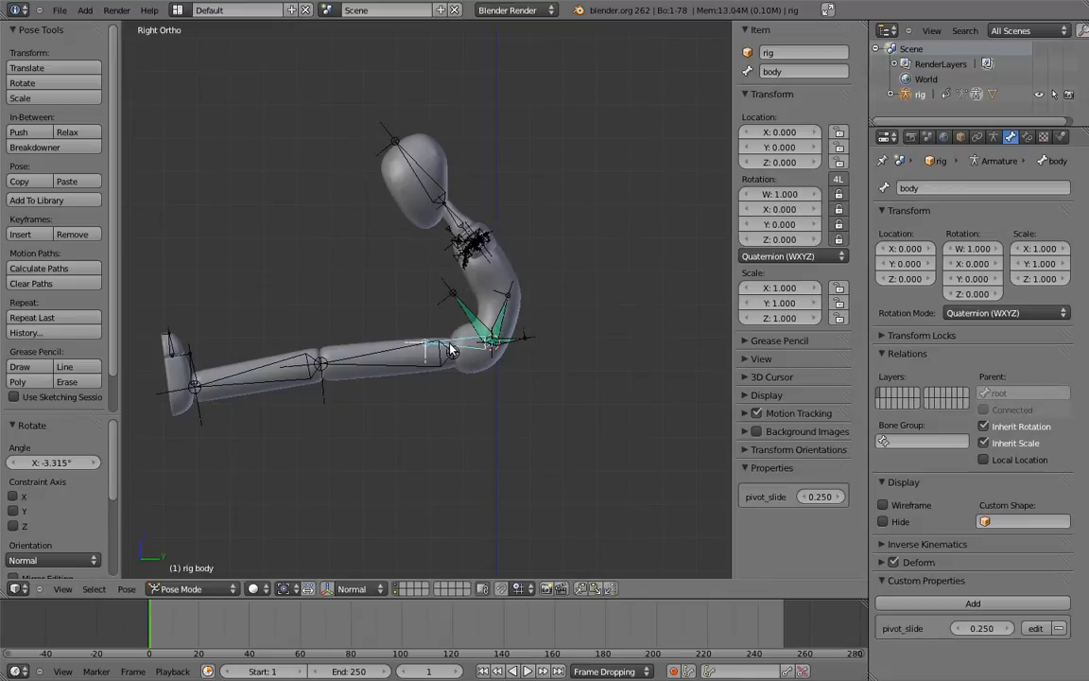
pyautogui.press('g')
pyautogui.click(496, 325)
# Test twisting the torso by rotating the hips and chest bones freely, and inspect the pose at an angle.
pyautogui.rightClick(556, 315)
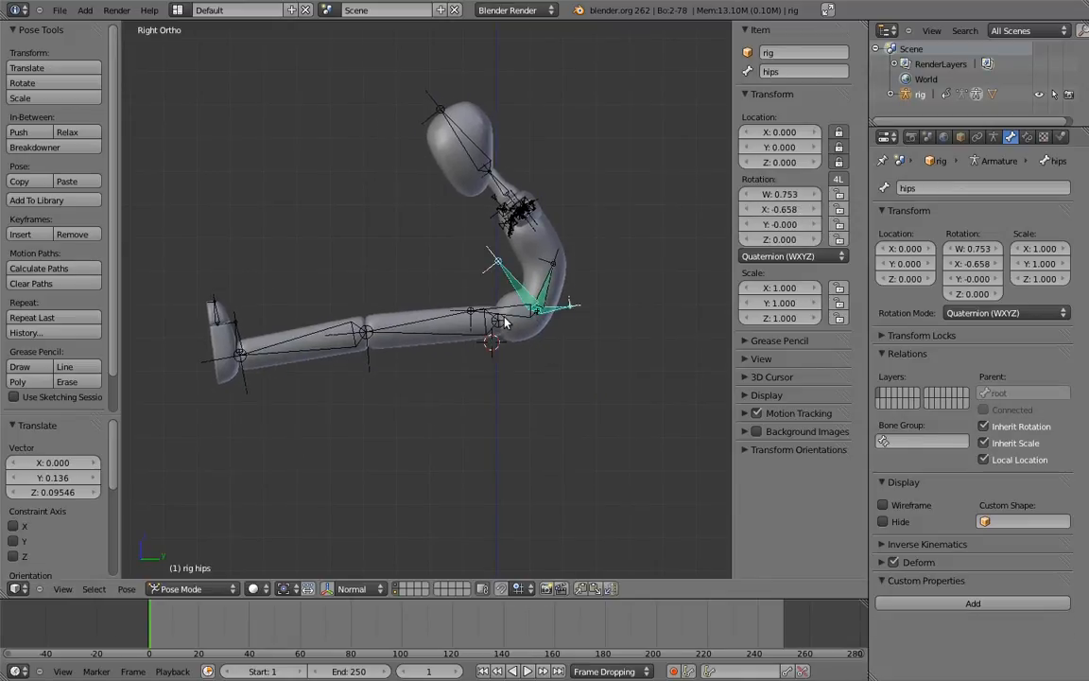
pyautogui.press('r')
pyautogui.press('r')
pyautogui.rightClick(473, 272)
pyautogui.press('r')
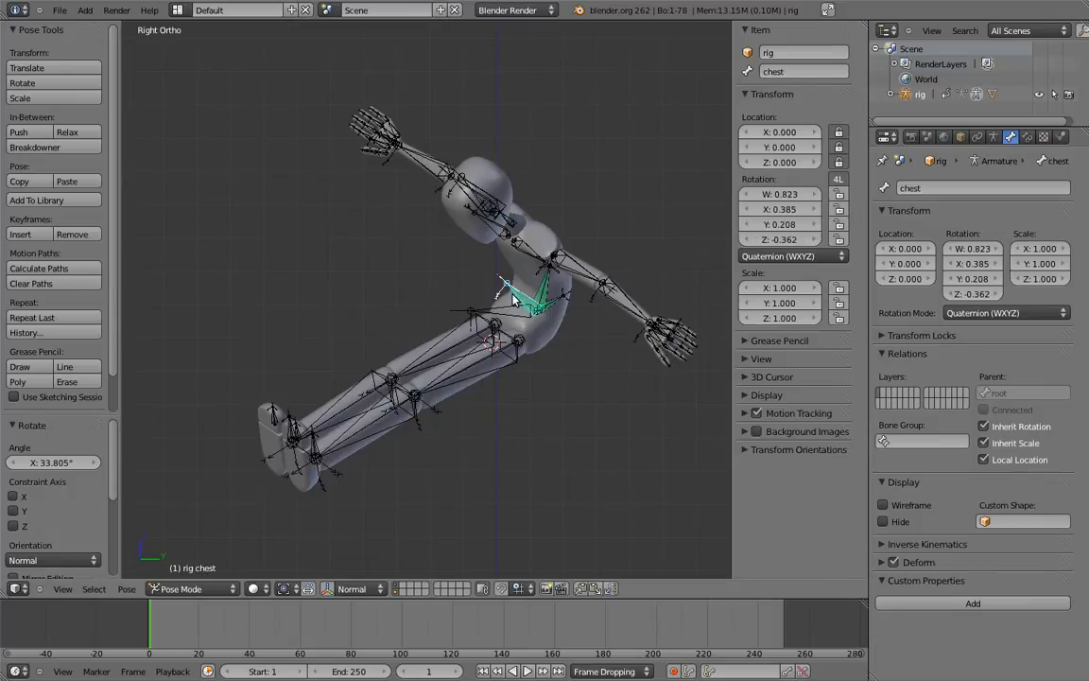
pyautogui.click(403, 246)
pyautogui.moveTo(404, 246); pyautogui.dragTo(456, 299, button='middle')
# Clear the pose rotation of all bones.
pyautogui.press('a')
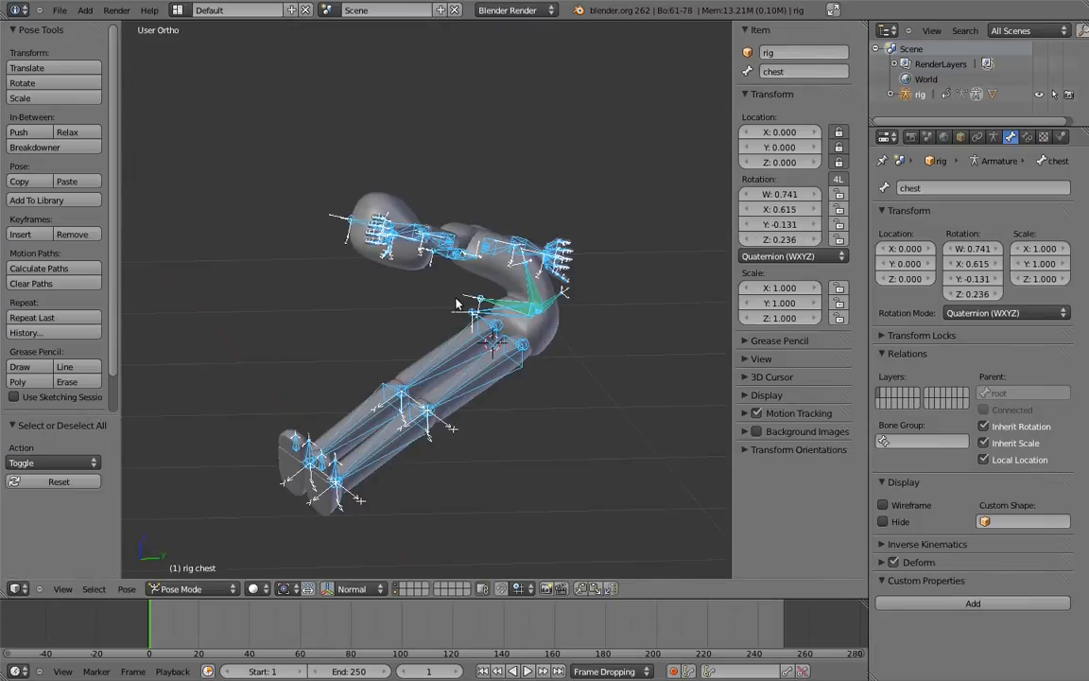
pyautogui.hotkey('alt', 'r')
pyautogui.press('a')
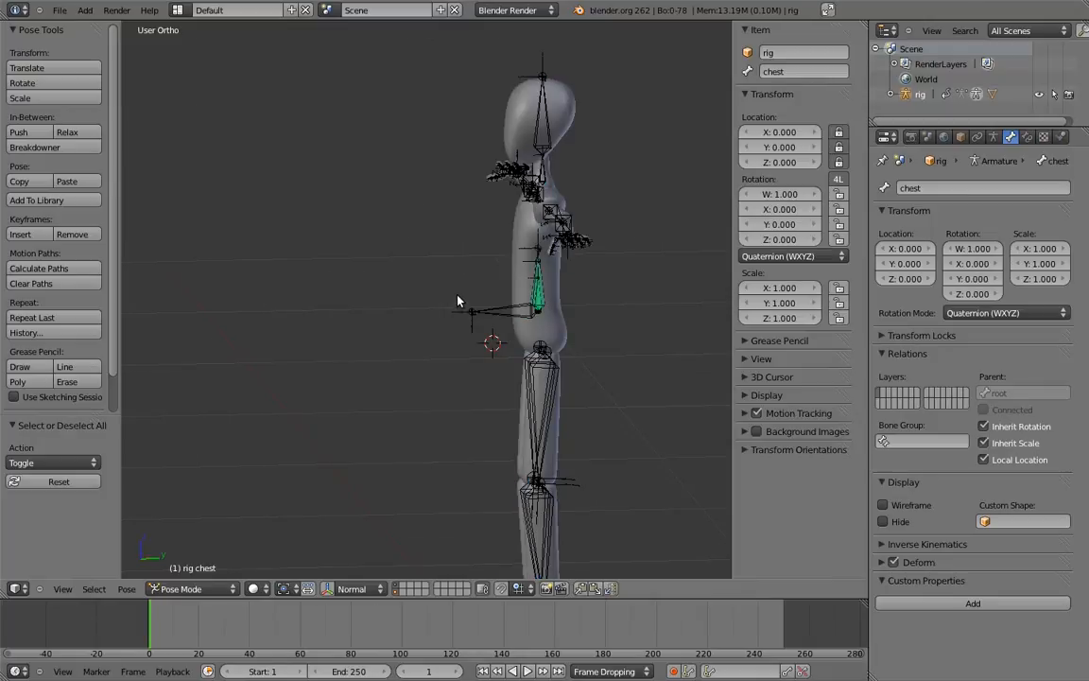
# Set the body bone's pivot_slide property to 0.640.
pyautogui.press('KP_3')
pyautogui.rightClick(463, 308)
pyautogui.moveTo(817, 496); pyautogui.dragTo(961, 472)
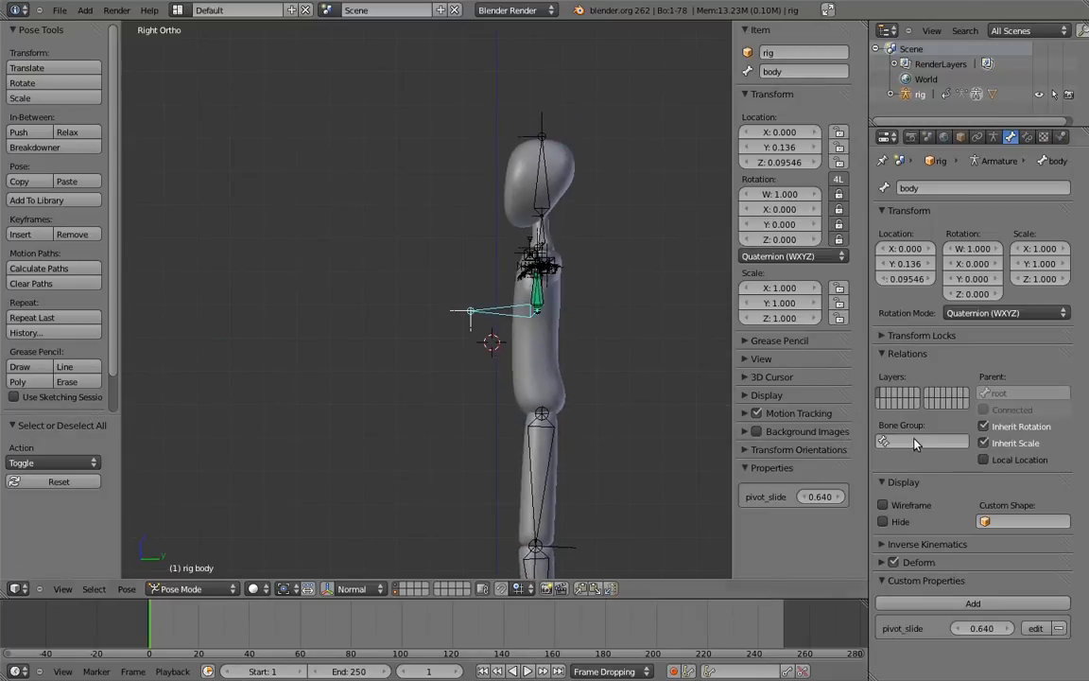
# Test the moved pivot by rotating the hips bone about 76° in side view and trying a sideways rotation in front view.
pyautogui.rightClick(538, 300)
pyautogui.press('r')
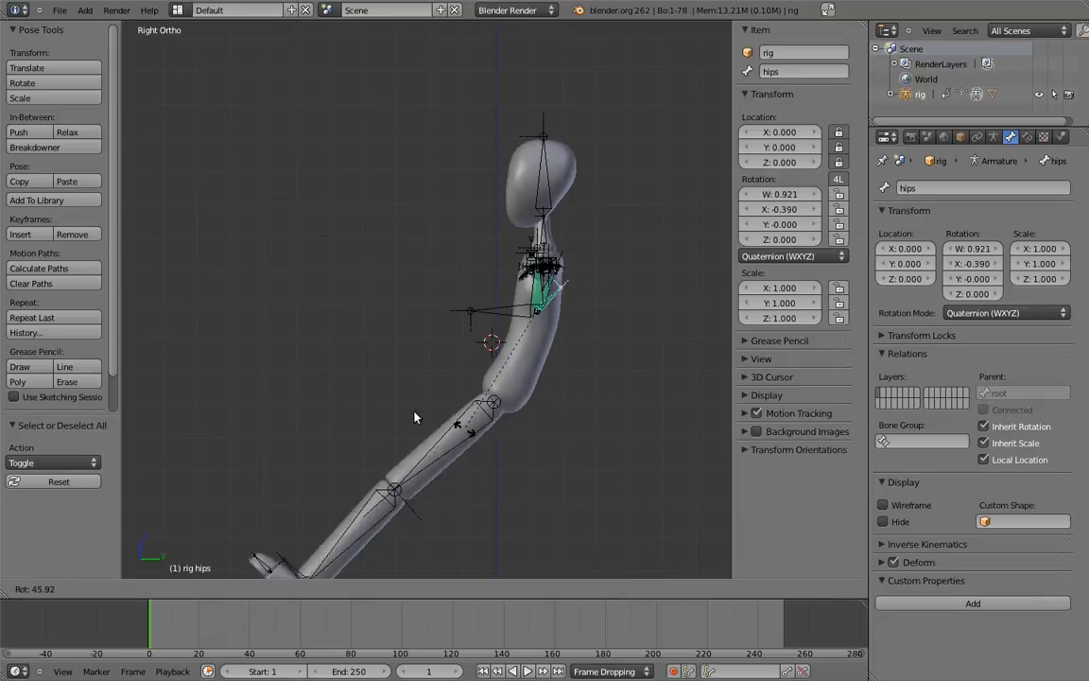
pyautogui.click(448, 425)
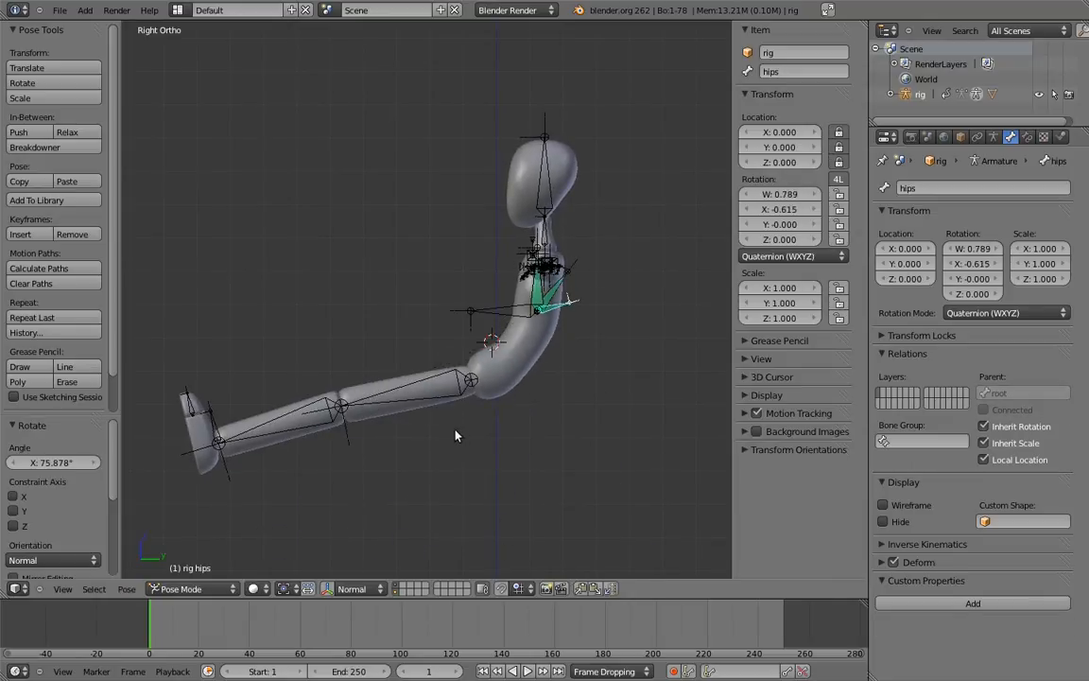
pyautogui.press('KP_1')
pyautogui.press('r')
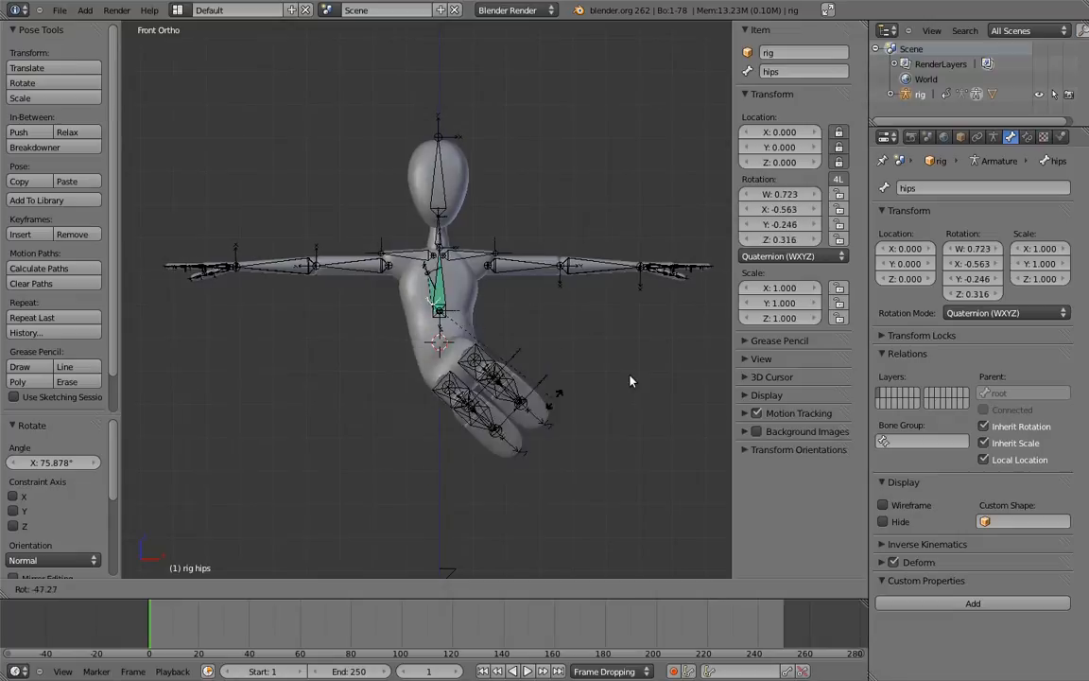
pyautogui.rightClick(448, 432)
# Clear the pose rotation and location of all bones.
pyautogui.press('a')
pyautogui.press('a')
pyautogui.hotkey('alt', 'r')
pyautogui.hotkey('alt', 'g')
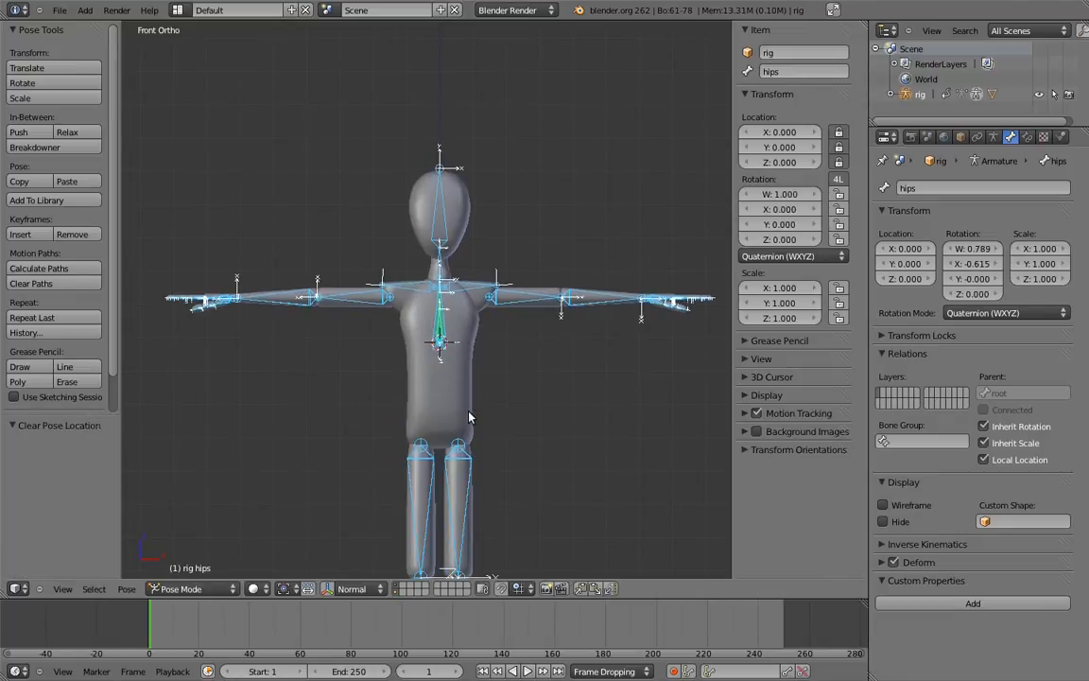
# Set the body bone's pivot_slide property to 0.25 and deselect all bones.
pyautogui.rightClick(464, 322)
pyautogui.moveTo(516, 342); pyautogui.dragTo(461, 350, button='middle')
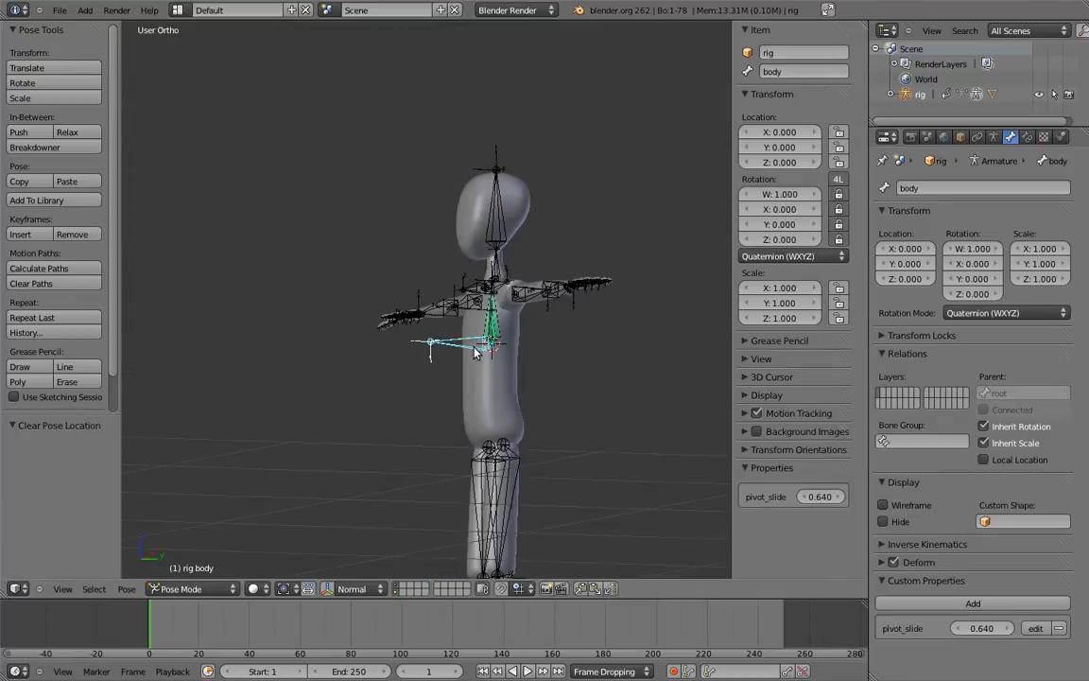
pyautogui.click(813, 496)
pyautogui.press('BackSpace')
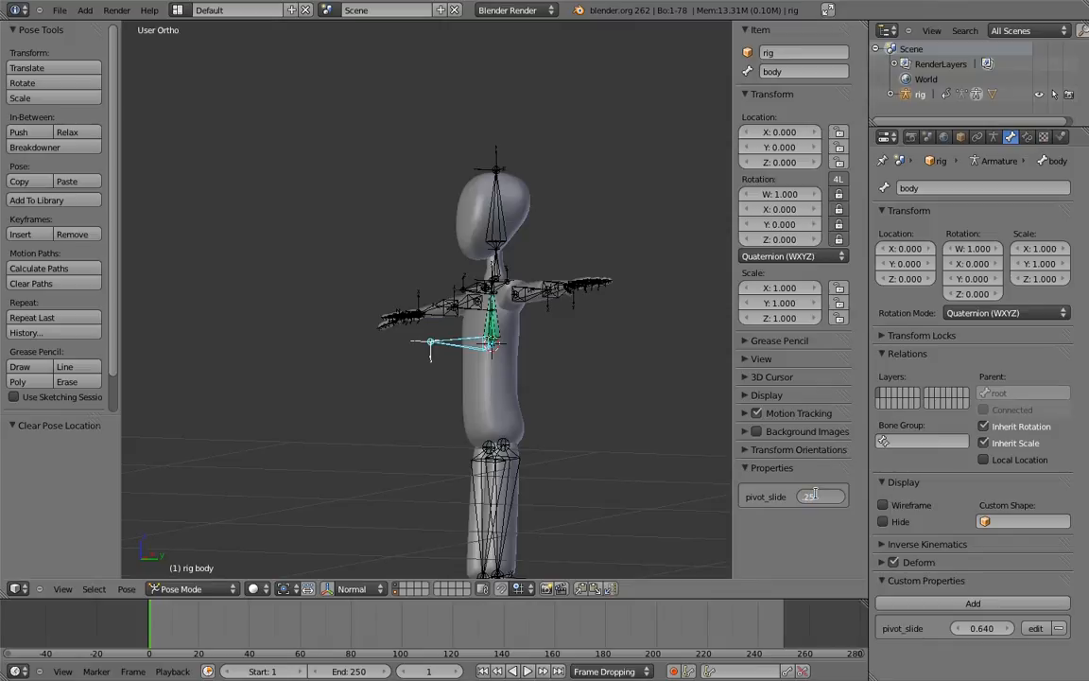
pyautogui.write('.25')
pyautogui.press('Return')
pyautogui.press('a')
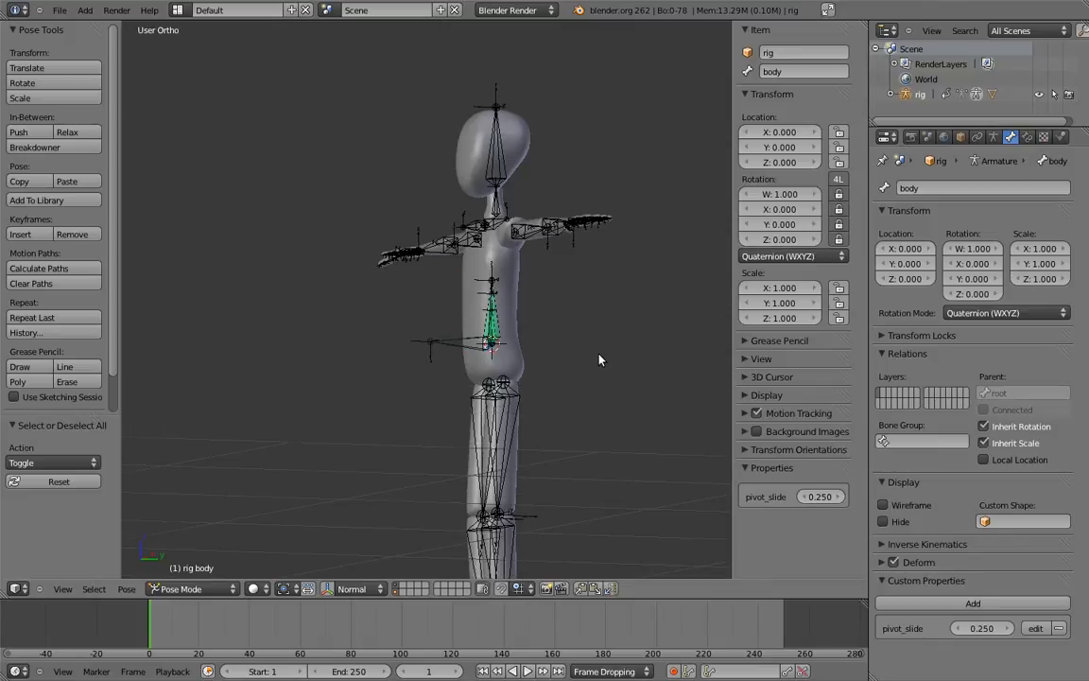
# Add a mesh circle behind the rig at about Y 0.766, Z 0.701.
pyautogui.press('KP_3')
pyautogui.keyDown('ctrl'); pyautogui.moveTo(564, 301); pyautogui.dragTo(565, 317, button='middle'); pyautogui.keyUp('ctrl')
pyautogui.keyDown('shift'); pyautogui.moveTo(565, 317); pyautogui.dragTo(494, 285, button='middle'); pyautogui.keyUp('shift')
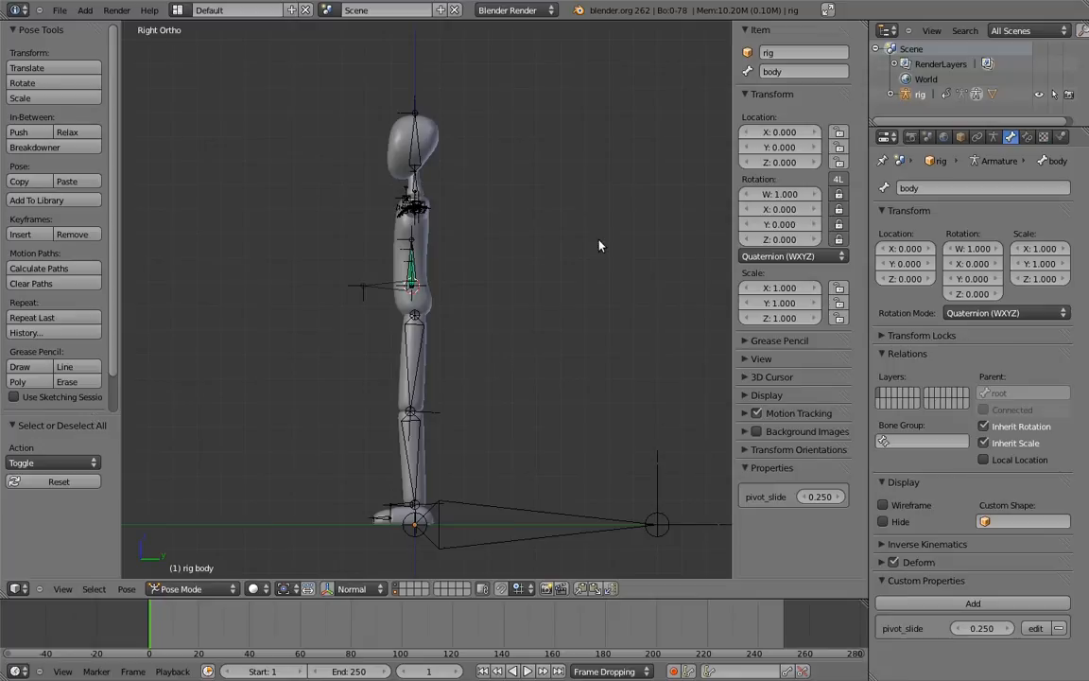
pyautogui.hotkey('shift', 'a')
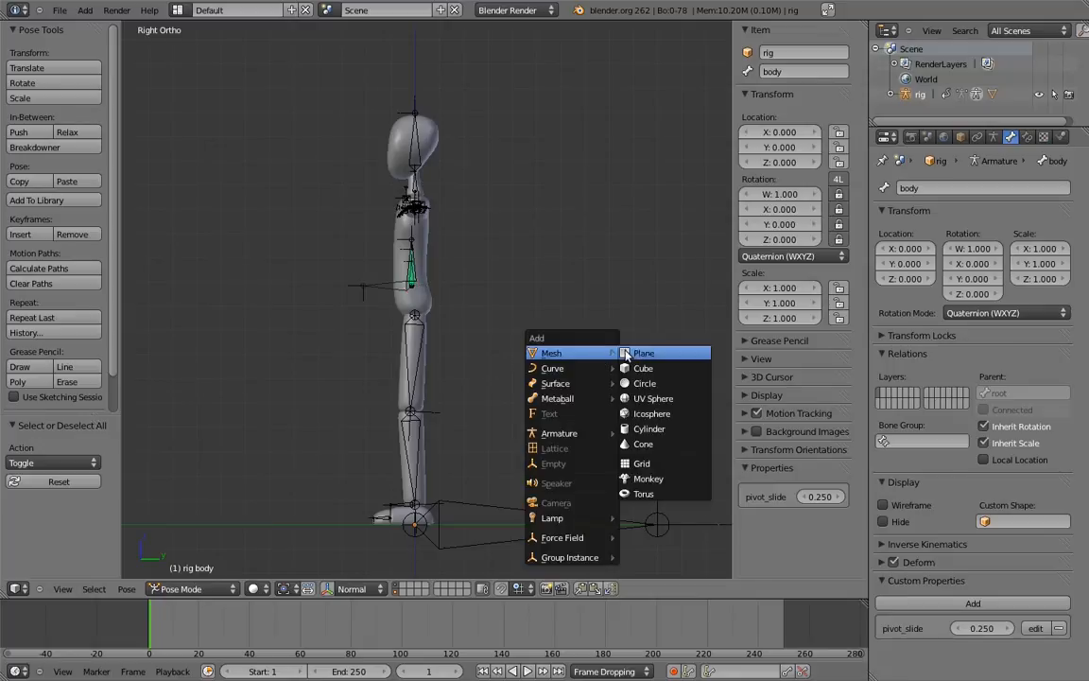
pyautogui.click(649, 384)
pyautogui.keyDown('shift'); pyautogui.moveTo(644, 296); pyautogui.dragTo(564, 363, button='middle'); pyautogui.keyUp('shift')
pyautogui.scroll(-1, 580, 316)
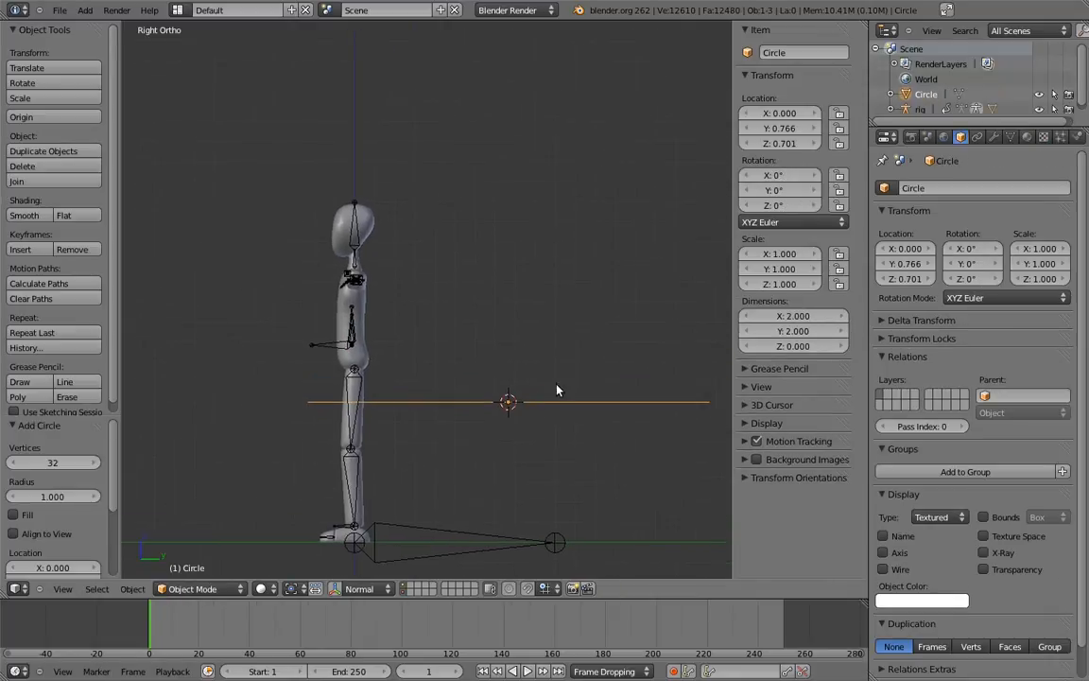
# Duplicate the circle twice upward along Z, offsetting the copies by about 0.536 and 0.475.
pyautogui.hotkey('shift', 'd')
pyautogui.press('z')
pyautogui.press('z')
pyautogui.click(566, 301)
pyautogui.hotkey('shift', 'd')
pyautogui.press('z')
pyautogui.press('z')
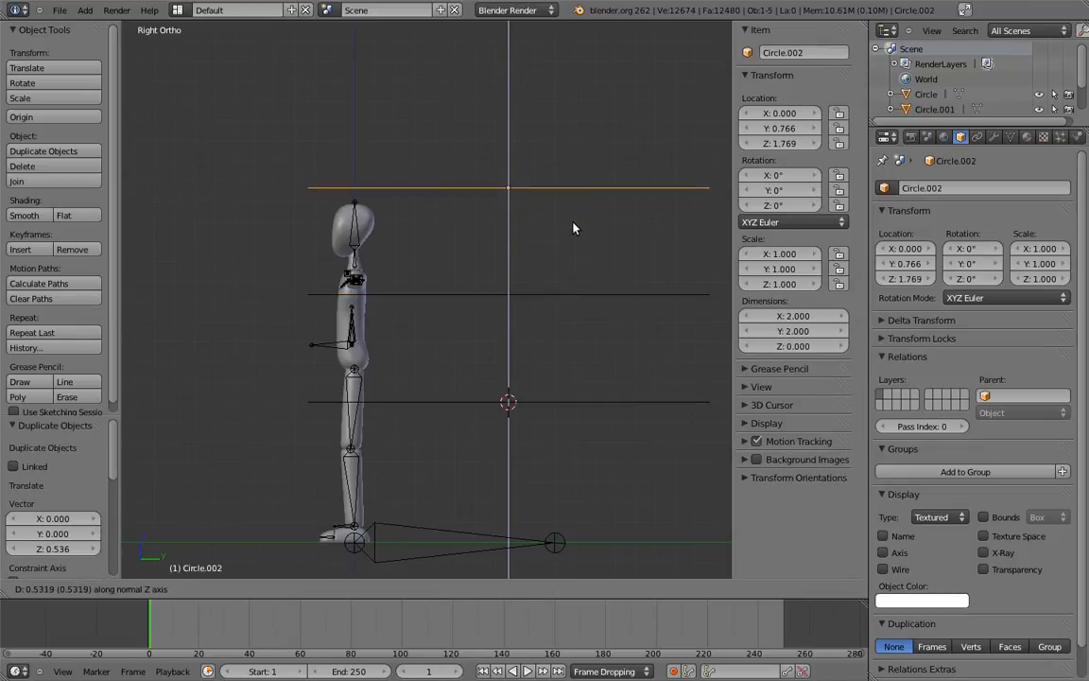
pyautogui.click(576, 238)
# Rename the lowest circle as WGT-hips.
pyautogui.rightClick(555, 404)
pyautogui.click(803, 53)
pyautogui.write('WGT-h')
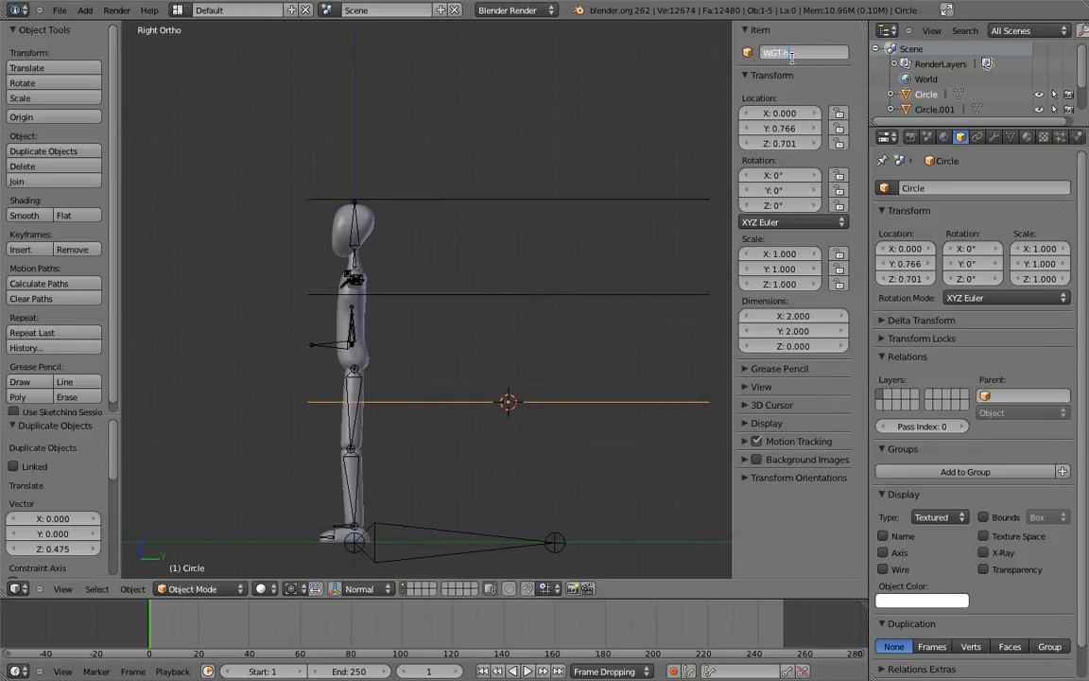
pyautogui.write('ips')
pyautogui.press('Return')
# Rename the middle circle as WGT-spine and the highest circle as WGT-chest.
pyautogui.rightClick(536, 301)
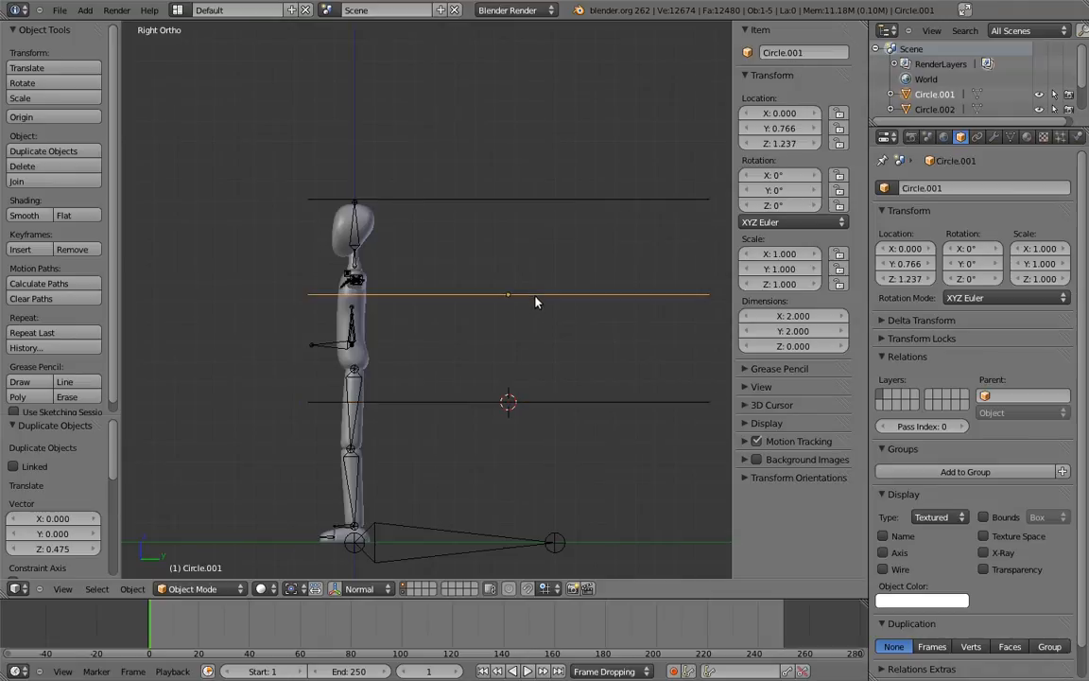
pyautogui.write('WGT')
pyautogui.write('-spine')
pyautogui.press('Return')
pyautogui.rightClick(542, 202)
pyautogui.click(819, 53)
pyautogui.write('WGT')
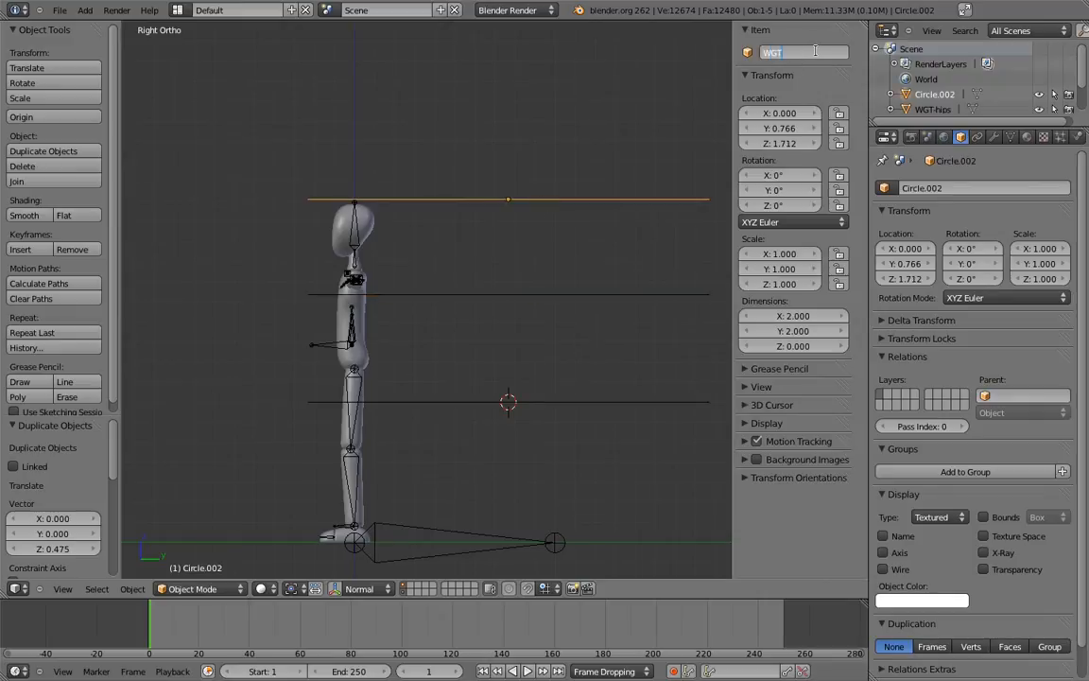
pyautogui.press('Return')
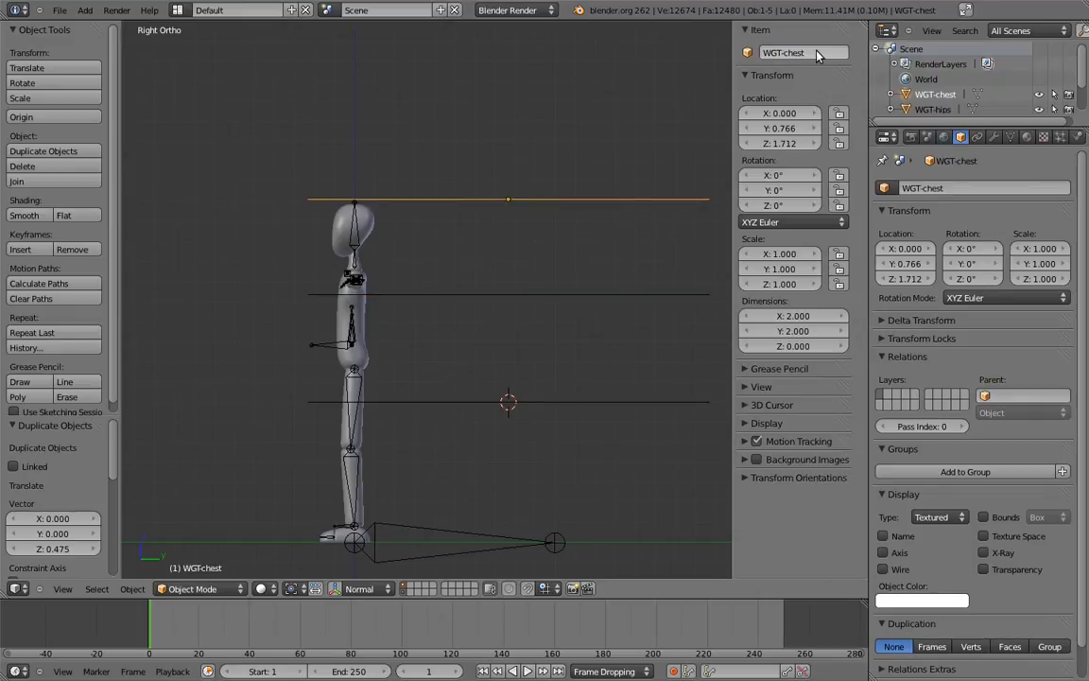
# Give the rig's hips bone the custom shape WGT-hips, displayed at the MCH-hips bone.
pyautogui.keyDown('shift'); pyautogui.moveTo(506, 308); pyautogui.dragTo(564, 411, button='middle'); pyautogui.keyUp('shift')
pyautogui.keyDown('shift'); pyautogui.moveTo(565, 359); pyautogui.dragTo(480, 362, button='middle'); pyautogui.keyUp('shift')
pyautogui.rightClick(479, 367)
pyautogui.hotkey('ctrl', 'Tab')
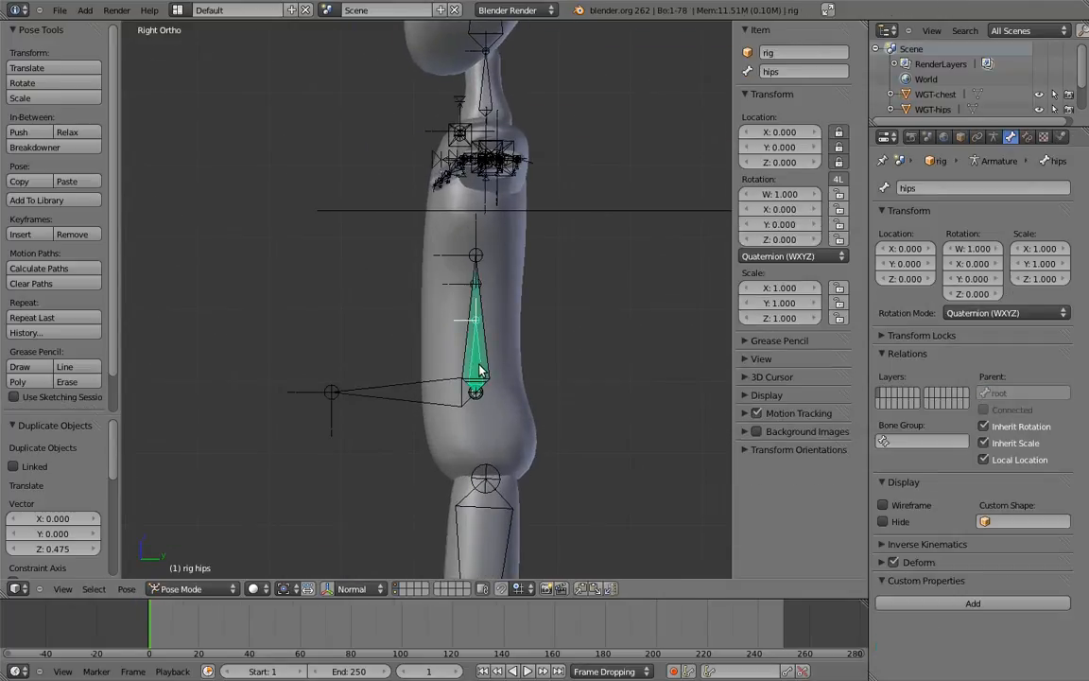
pyautogui.press('z')
pyautogui.click(1033, 526)
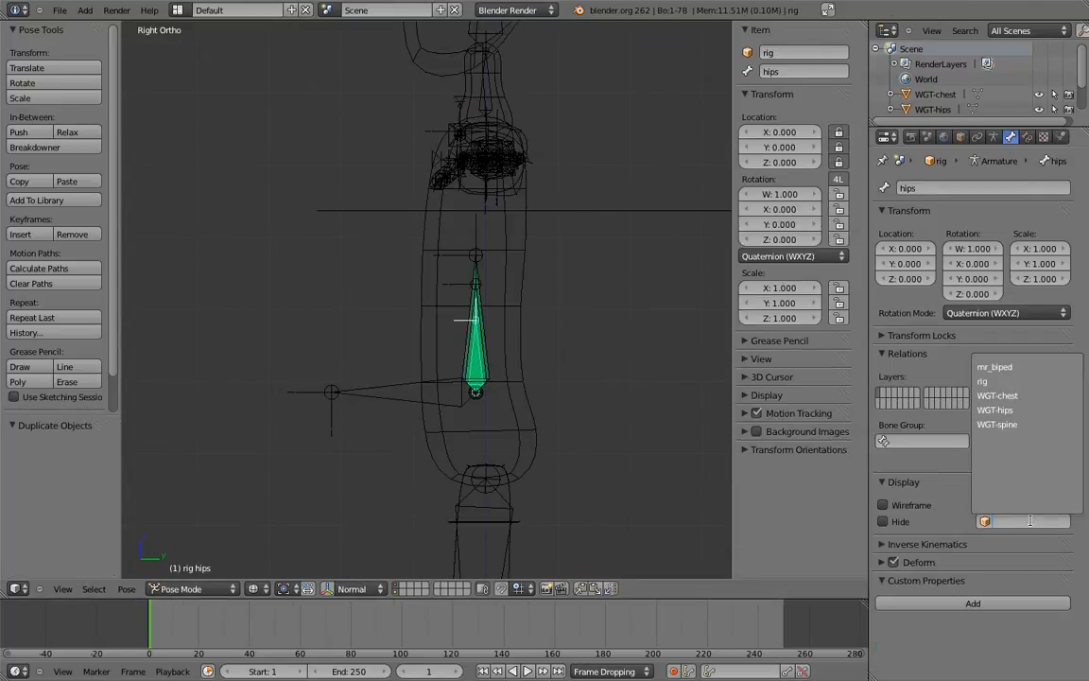
pyautogui.click(1021, 406)
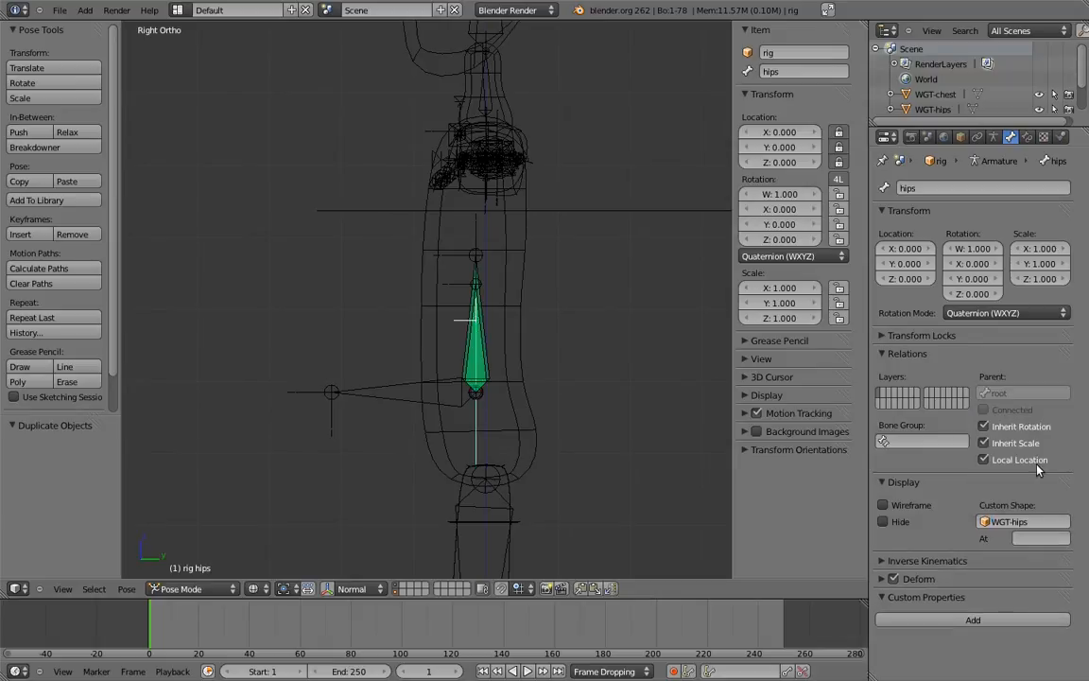
pyautogui.click(1035, 537)
pyautogui.write('hip')
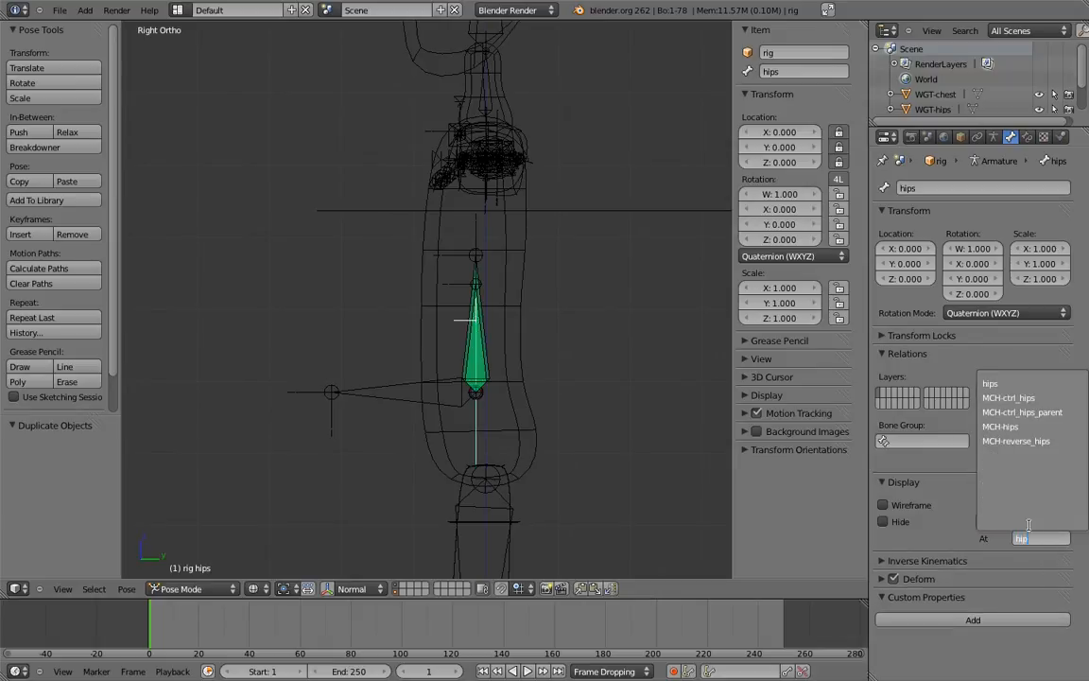
pyautogui.click(1000, 427)
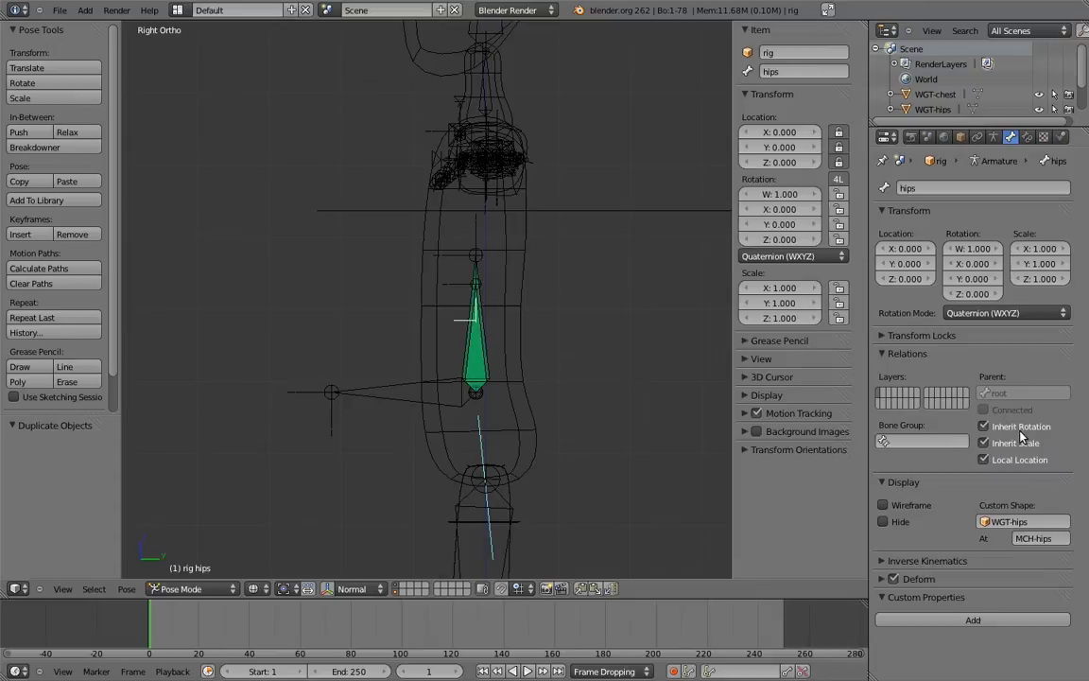
# Give the spine bone the custom shape WGT-spine, displayed at the MCH-spine bone.
pyautogui.rightClick(478, 352)
pyautogui.rightClick(480, 351)
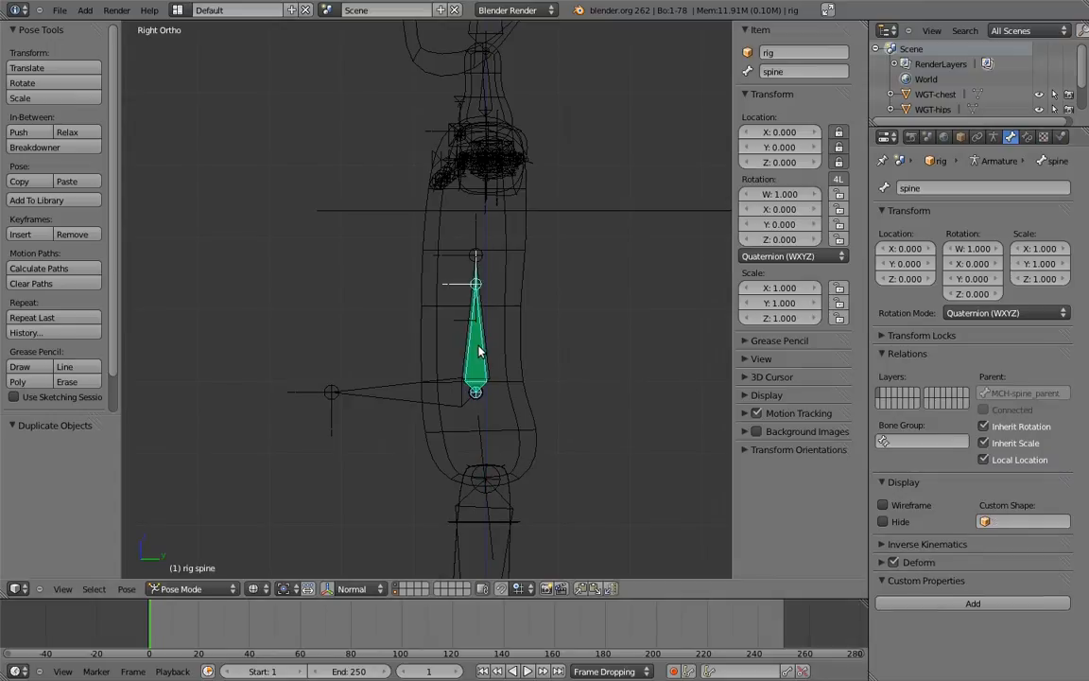
pyautogui.click(1008, 523)
pyautogui.click(1010, 424)
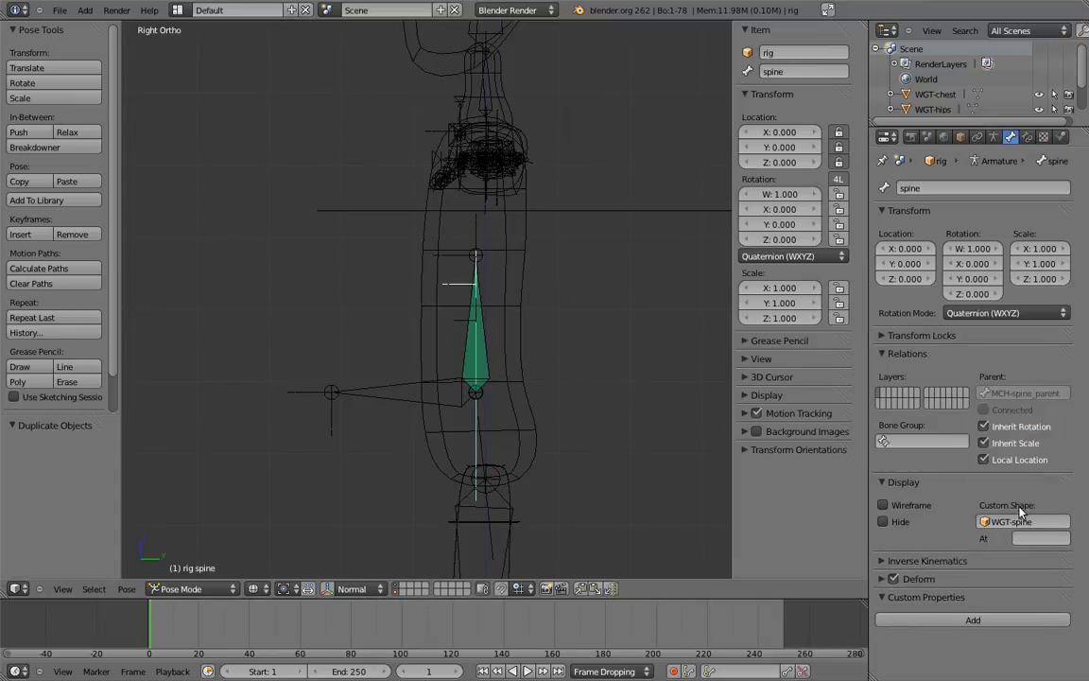
pyautogui.click(1034, 538)
pyautogui.write('spi')
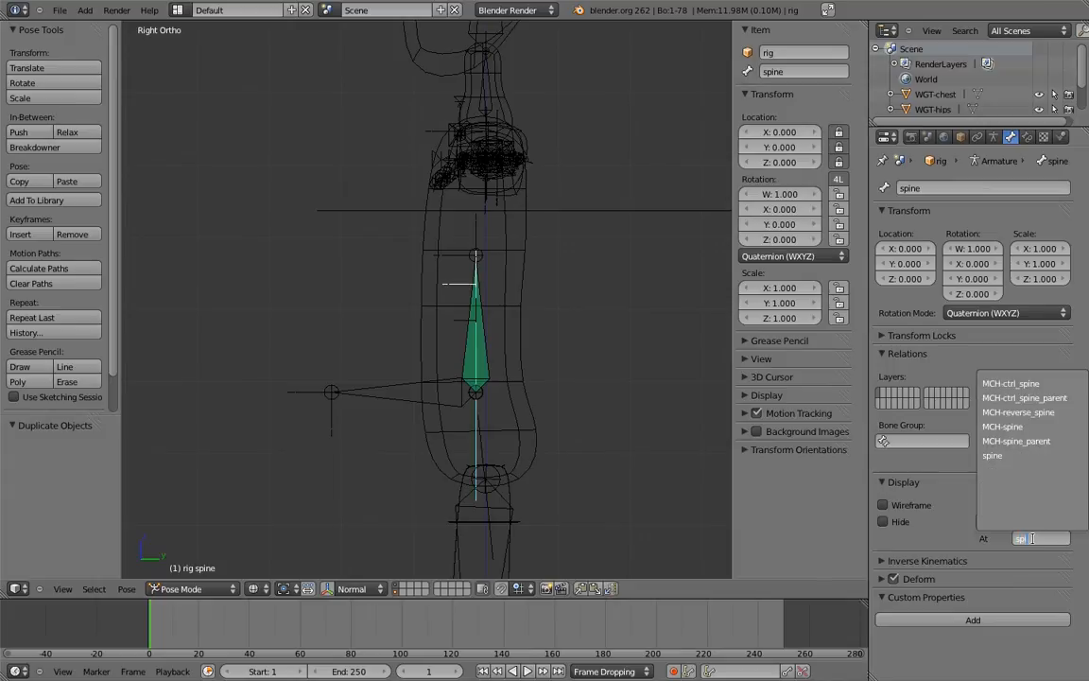
pyautogui.click(1034, 428)
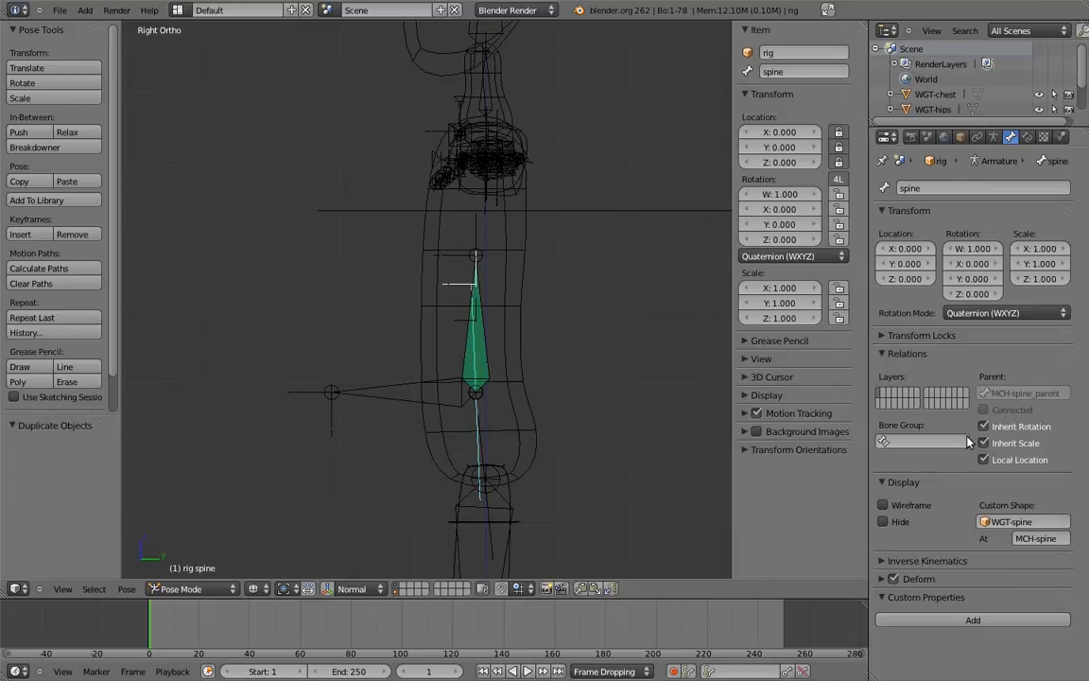
# Give the chest bone the custom shape WGT-chest, displayed at the MCH-chest.02 bone.
pyautogui.rightClick(485, 347)
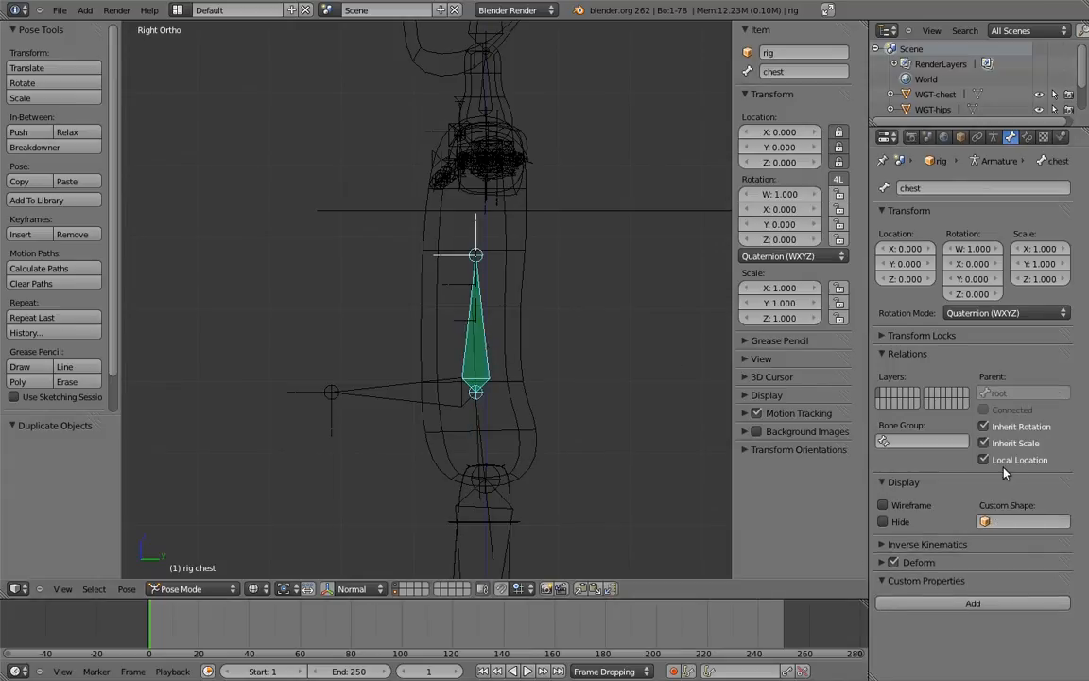
pyautogui.click(1024, 521)
pyautogui.click(1022, 394)
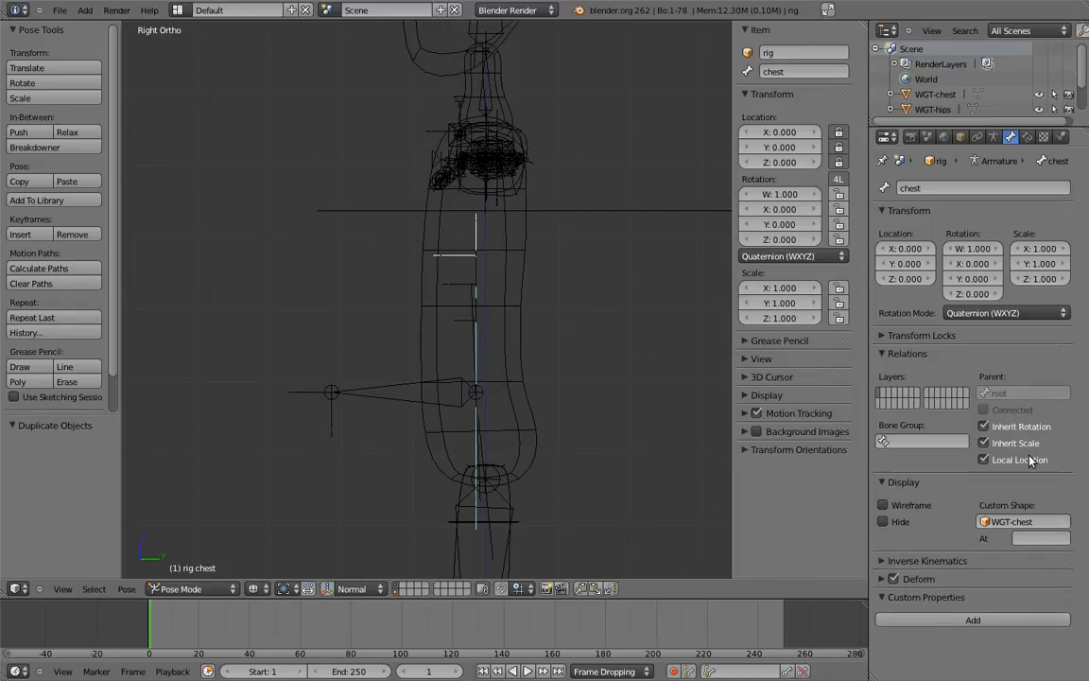
pyautogui.click(1038, 538)
pyautogui.write('chest')
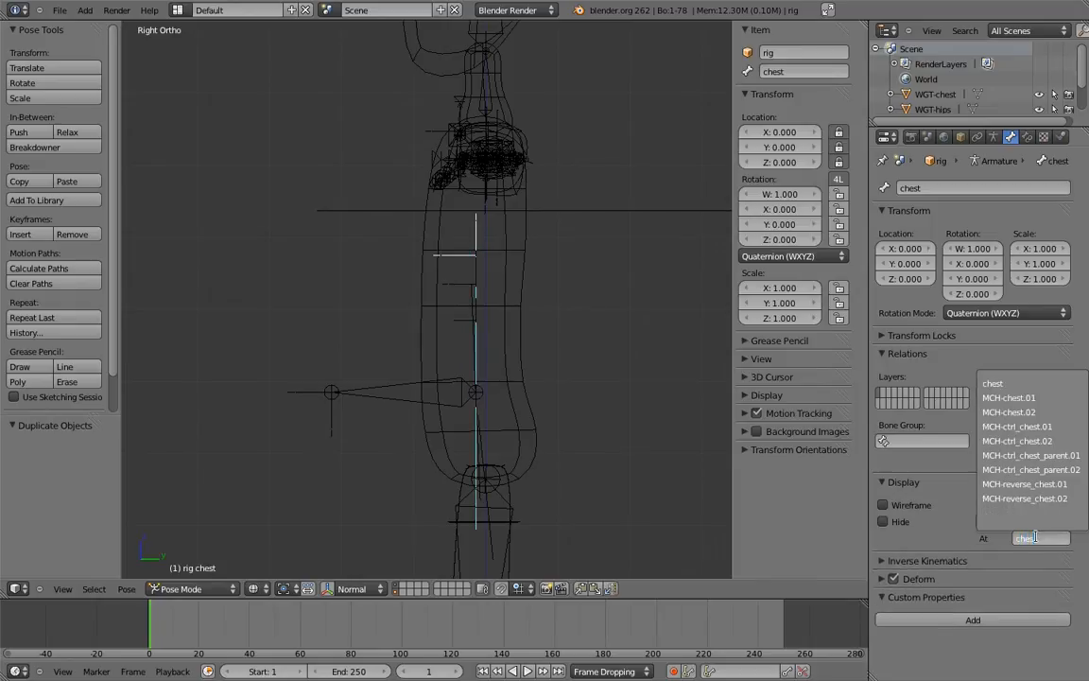
pyautogui.click(1033, 415)
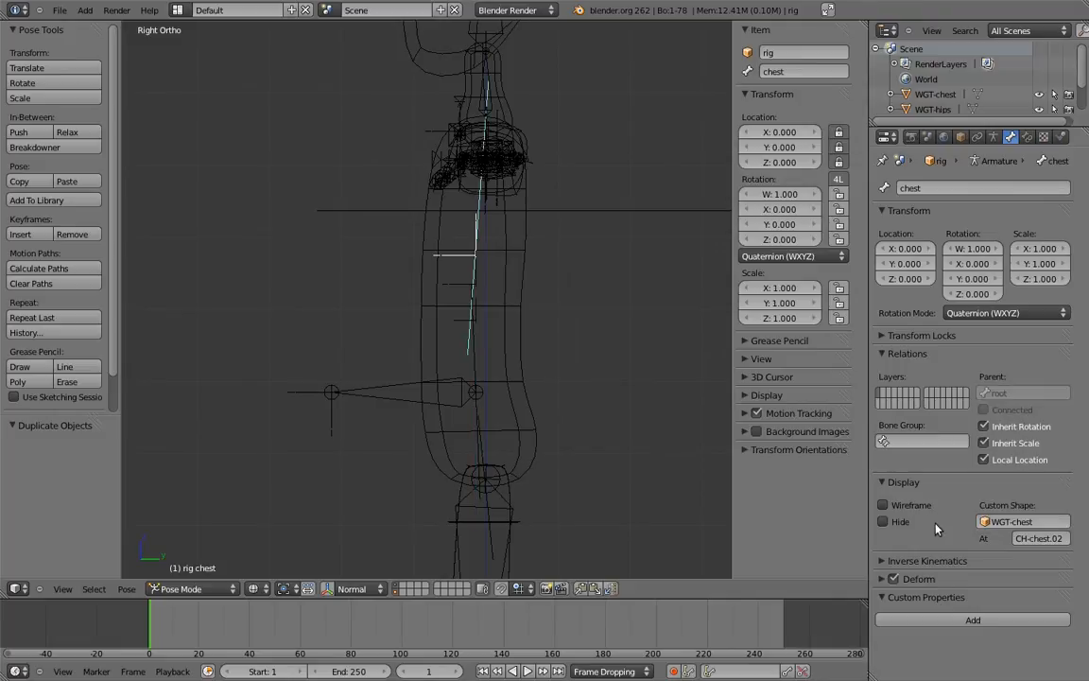
# Return to solid shading and enable the Axis display for the WGT-hips, WGT-spine and WGT-chest objects.
pyautogui.press('z')
pyautogui.scroll(-4, 591, 284)
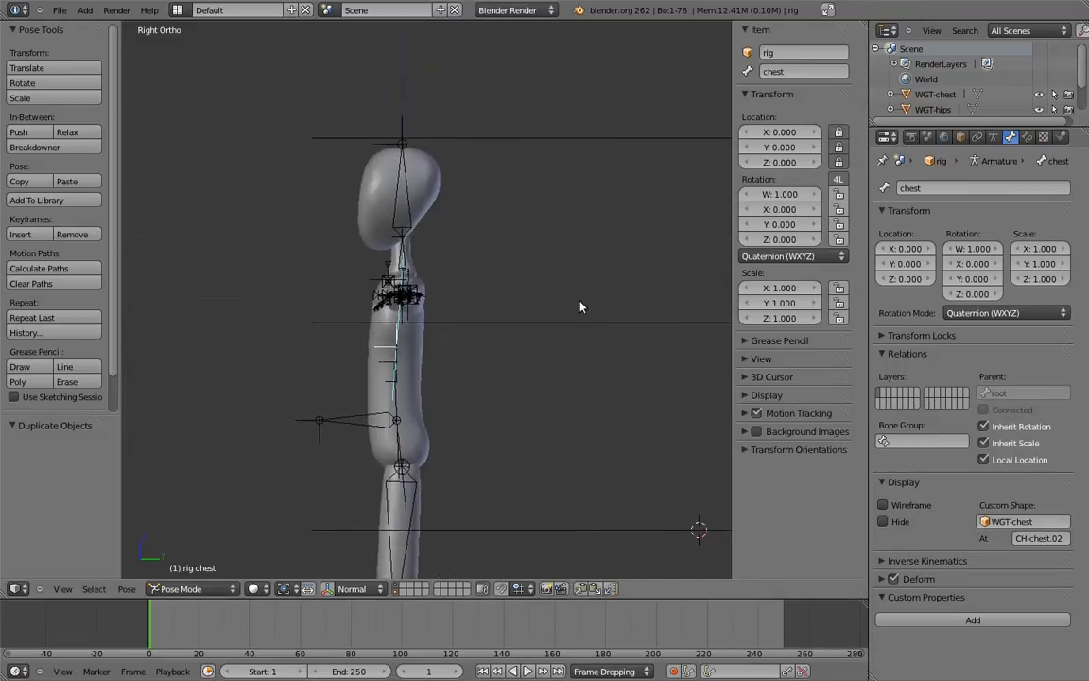
pyautogui.rightClick(556, 451)
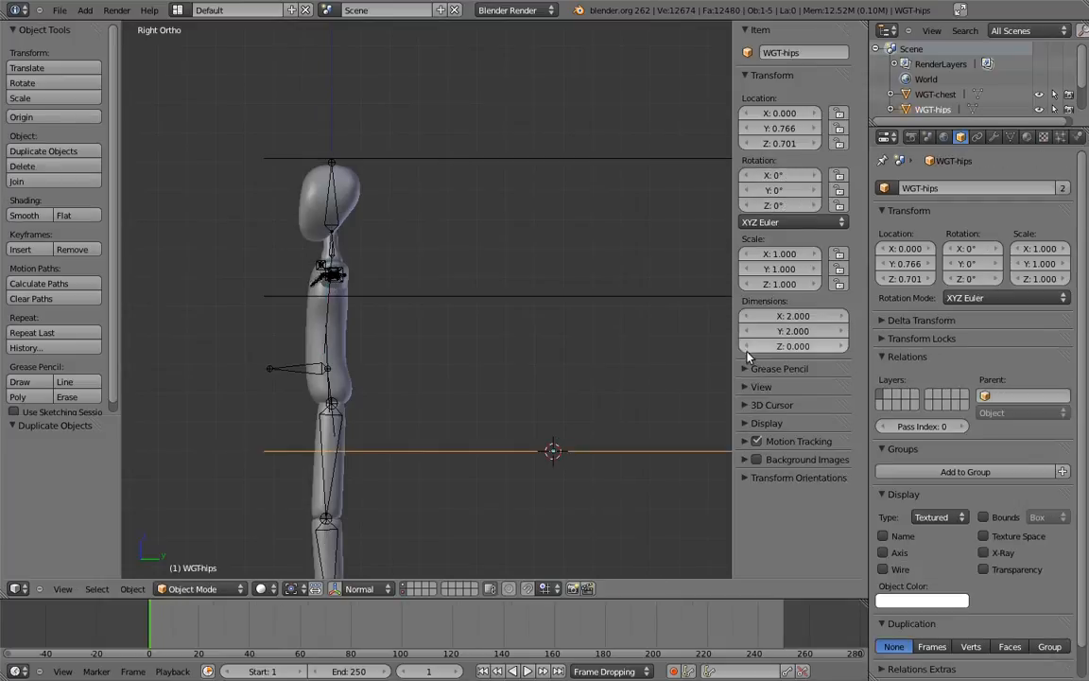
pyautogui.click(883, 553)
pyautogui.rightClick(681, 303)
pyautogui.click(882, 553)
pyautogui.rightClick(645, 160)
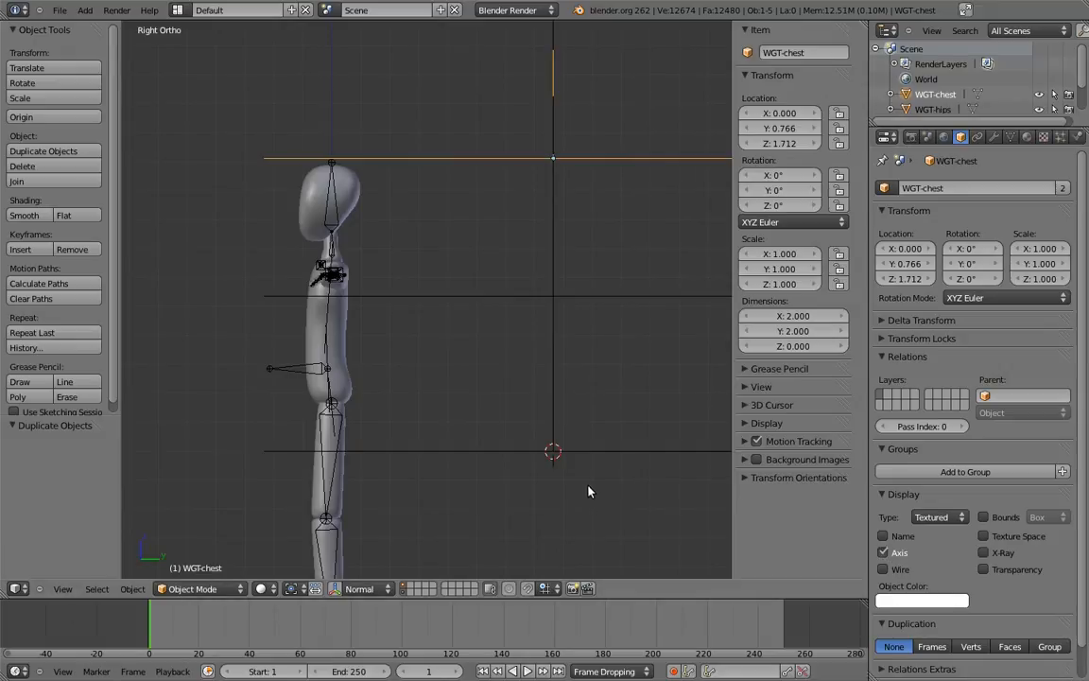
# Compare the widget axes with the bones and rotate the WGT-hips and WGT-spine objects 90° about X.
pyautogui.scroll(2, 590, 491)
pyautogui.moveTo(362, 388); pyautogui.dragTo(417, 329, button='middle')
pyautogui.rightClick(354, 426)
pyautogui.scroll(5, 419, 330)
pyautogui.moveTo(451, 392)
pyautogui.mouseDown(button='middle')
pyautogui.moveTo(380, 404)
pyautogui.moveTo(462, 408)
pyautogui.mouseUp(button='middle')
pyautogui.scroll(-6, 464, 407)
pyautogui.rightClick(575, 381)
pyautogui.moveTo(547, 342); pyautogui.dragTo(520, 371, button='middle')
pyautogui.press('KP_3')
pyautogui.keyDown('shift'); pyautogui.moveTo(584, 312); pyautogui.dragTo(549, 314, button='middle'); pyautogui.keyUp('shift')
pyautogui.write('rx90')
pyautogui.press('Return')
# Rotate the WGT-chest object 90° about X like the other two widgets.
pyautogui.rightClick(596, 182)
pyautogui.press('r')
pyautogui.press('Escape')
pyautogui.press('r')
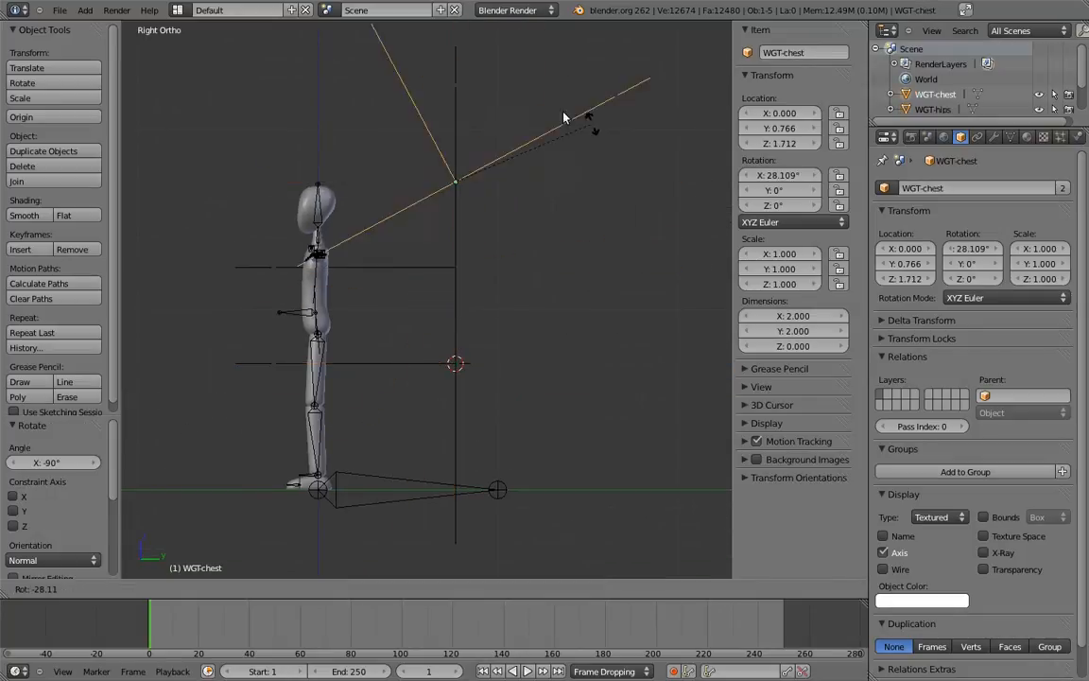
pyautogui.click(461, 110)
# Rotate the WGT-chest mesh in Edit Mode so its circle lies flat again.
pyautogui.keyDown('shift'); pyautogui.moveTo(472, 133); pyautogui.dragTo(532, 179, button='middle'); pyautogui.keyUp('shift')
pyautogui.scroll(1, 532, 163)
pyautogui.press('Tab')
pyautogui.press('r')
pyautogui.click(613, 238)
pyautogui.press('Tab')
# Rotate the WGT-spine mesh in Edit Mode so its circle lies flat again.
pyautogui.rightClick(494, 299)
pyautogui.press('Tab')
pyautogui.press('r')
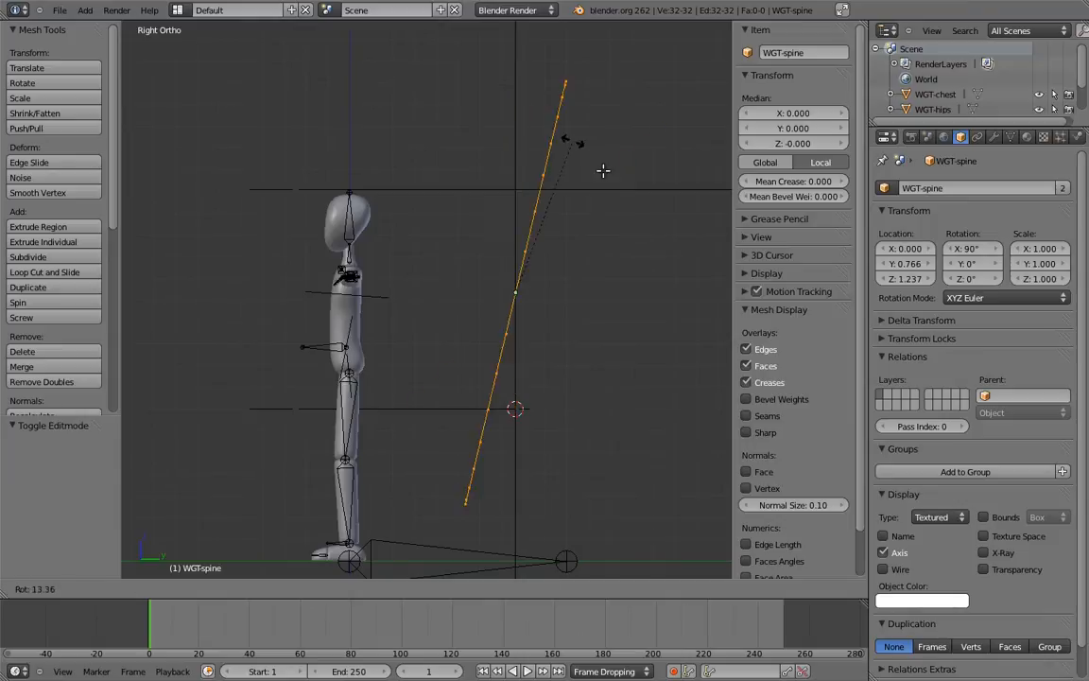
pyautogui.click(648, 307)
pyautogui.press('Tab')
# Rotate the WGT-hips mesh 90° about X in Edit Mode so its circle lies flat.
pyautogui.rightClick(501, 408)
pyautogui.press('Tab')
pyautogui.press('r')
pyautogui.click(645, 412)
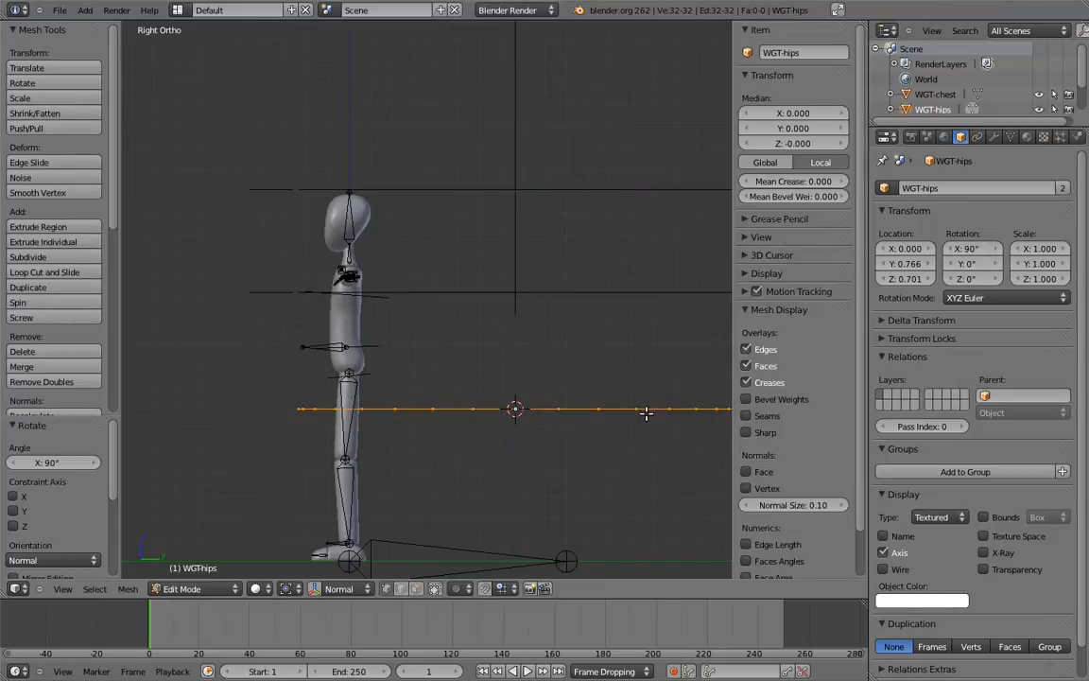
pyautogui.press('Tab')
# Scale down the WGT-chest, WGT-spine and WGT-hips objects together and hide them.
pyautogui.keyDown('shift'); pyautogui.rightClick(581, 191); pyautogui.keyUp('shift')
pyautogui.keyDown('shift'); pyautogui.rightClick(576, 293); pyautogui.keyUp('shift')
pyautogui.keyDown('shift'); pyautogui.rightClick(583, 408); pyautogui.keyUp('shift')
pyautogui.press('s')
pyautogui.click(539, 312)
pyautogui.press('h')
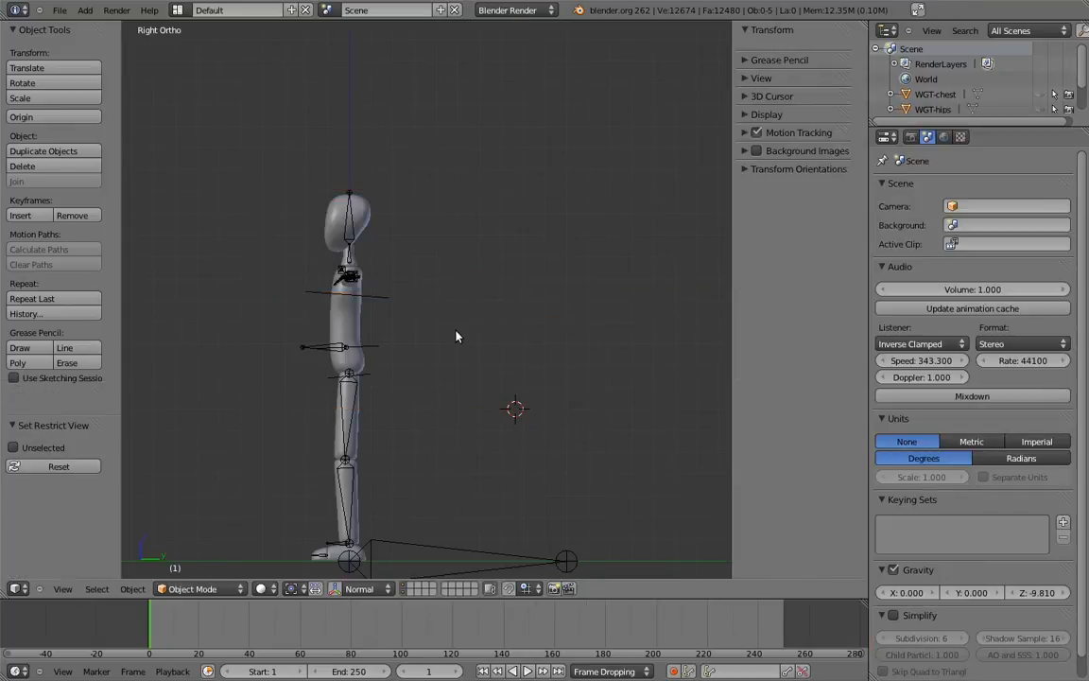
# Unhide the widget objects and move them together into the empty space beside the character.
pyautogui.hotkey('alt', 'h')
pyautogui.press('g')
pyautogui.click(440, 326)
pyautogui.keyDown('shift'); pyautogui.moveTo(475, 327); pyautogui.dragTo(570, 299, button='middle'); pyautogui.keyUp('shift')
pyautogui.scroll(5, 568, 298)
# Scale the WGT-hips widget to about 0.077 and place it lowest of the three, at about Y 0.376, Z 0.866.
pyautogui.rightClick(569, 348)
pyautogui.press('g')
pyautogui.click(553, 413)
pyautogui.press('s')
pyautogui.click(581, 412)
pyautogui.press('g')
pyautogui.click(564, 403)
# Scale the WGT-spine widget to about 0.126 and place it above the hips widget, at about Y 0.389, Z 0.996.
pyautogui.rightClick(609, 309)
pyautogui.press('s')
pyautogui.click(627, 308)
pyautogui.press('g')
pyautogui.click(599, 370)
# Move the WGT-chest widget above the spine widget, to about Y 0.437, Z 1.213.
pyautogui.rightClick(591, 263)
pyautogui.press('g')
pyautogui.click(607, 247)
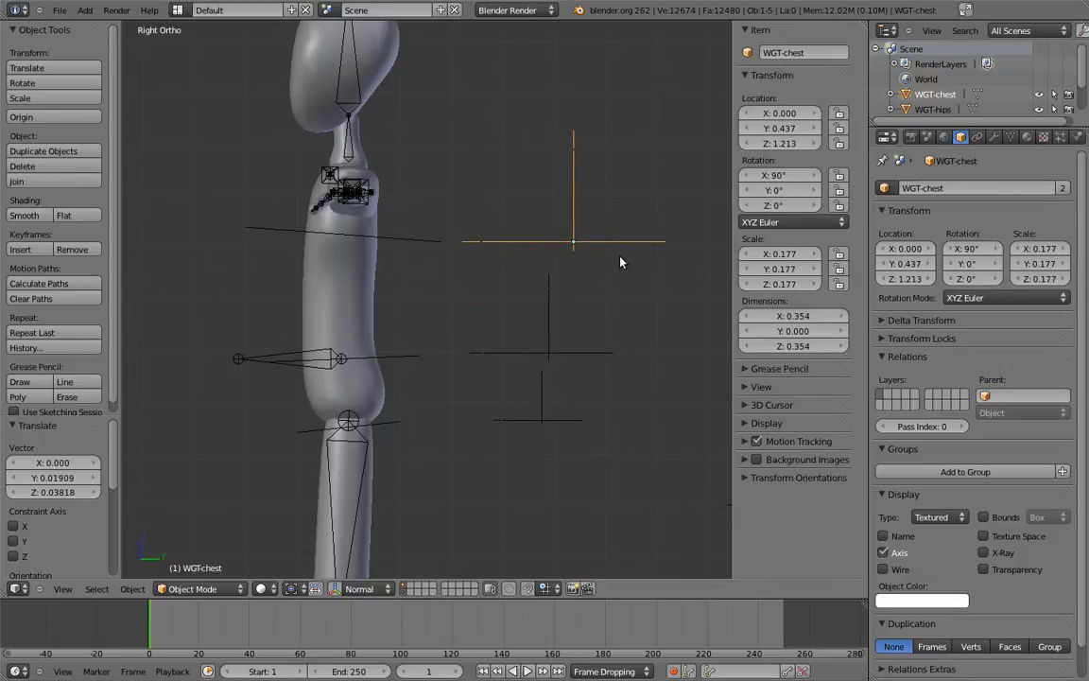
# In Edit Mode, raise the whole WGT-spine circle along Z so its control sits higher on the torso.
pyautogui.rightClick(546, 356)
pyautogui.press('Tab')
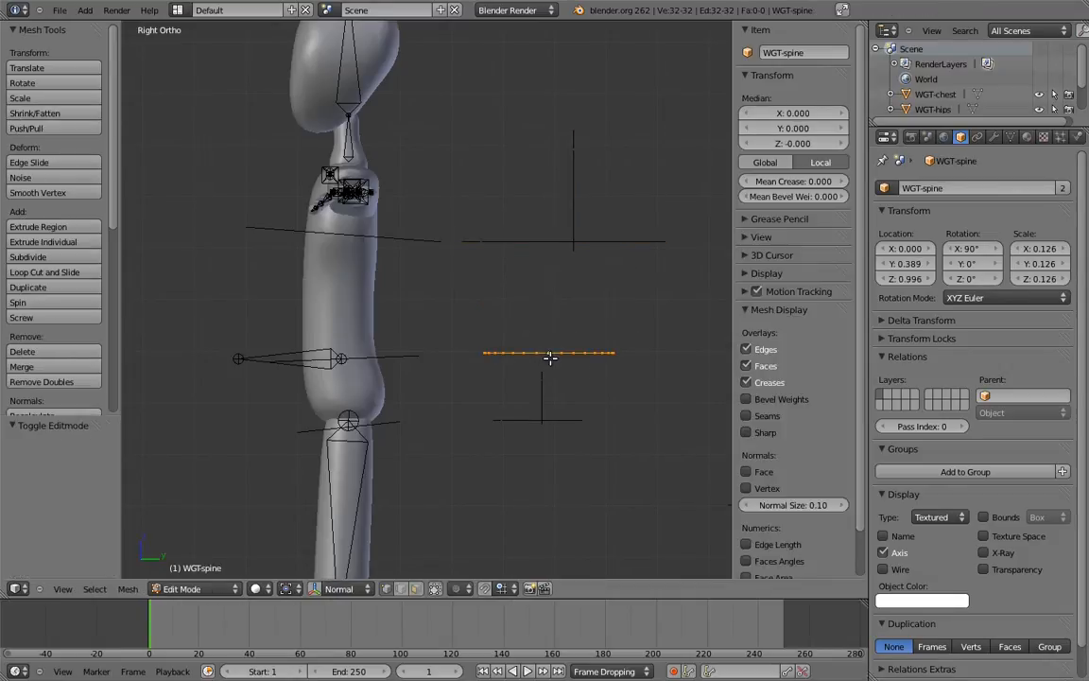
pyautogui.press('g')
pyautogui.press('z')
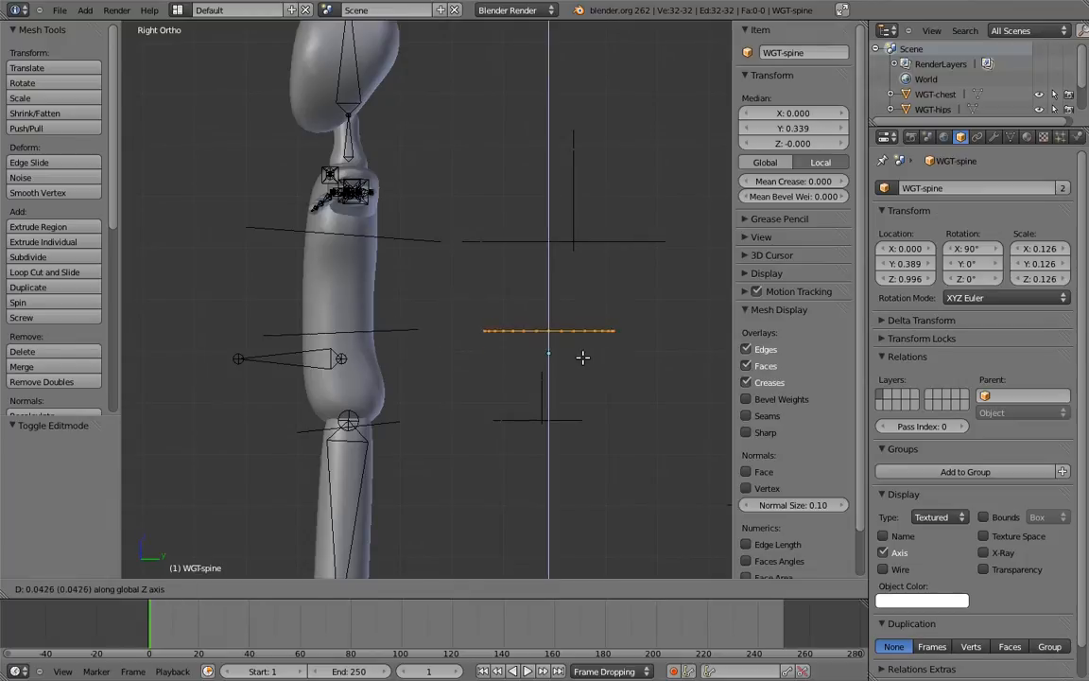
pyautogui.click(598, 351)
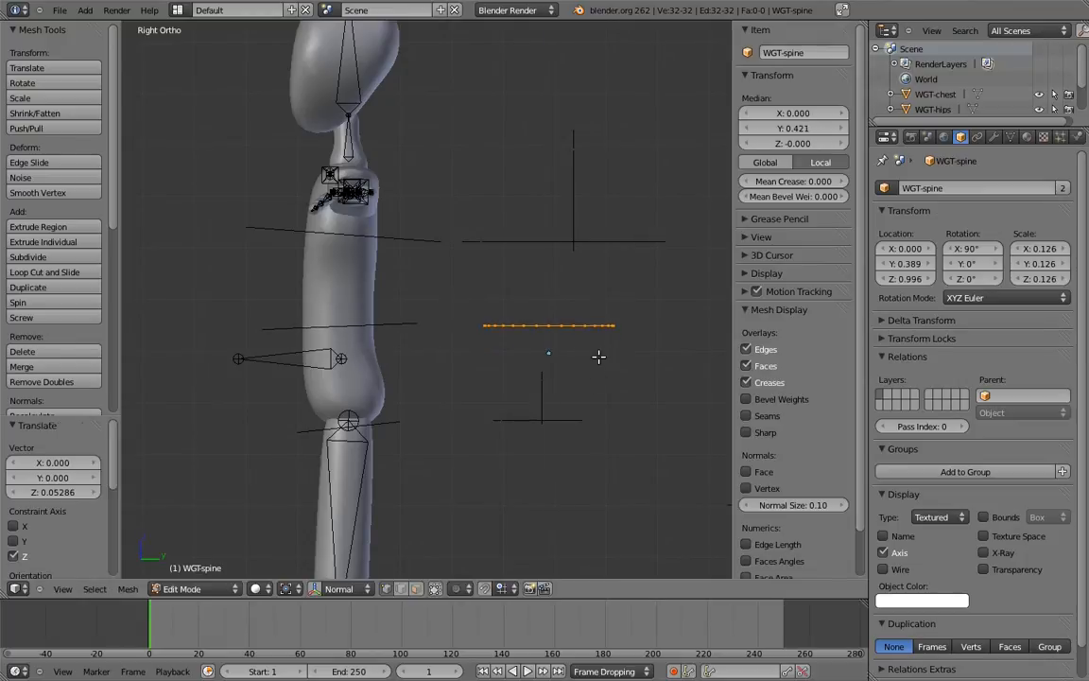
pyautogui.press('g')
pyautogui.press('z')
pyautogui.click(594, 346)
pyautogui.press('Tab')
# In Edit Mode, raise the WGT-hips circle by about 0.103 along Z.
pyautogui.rightClick(567, 422)
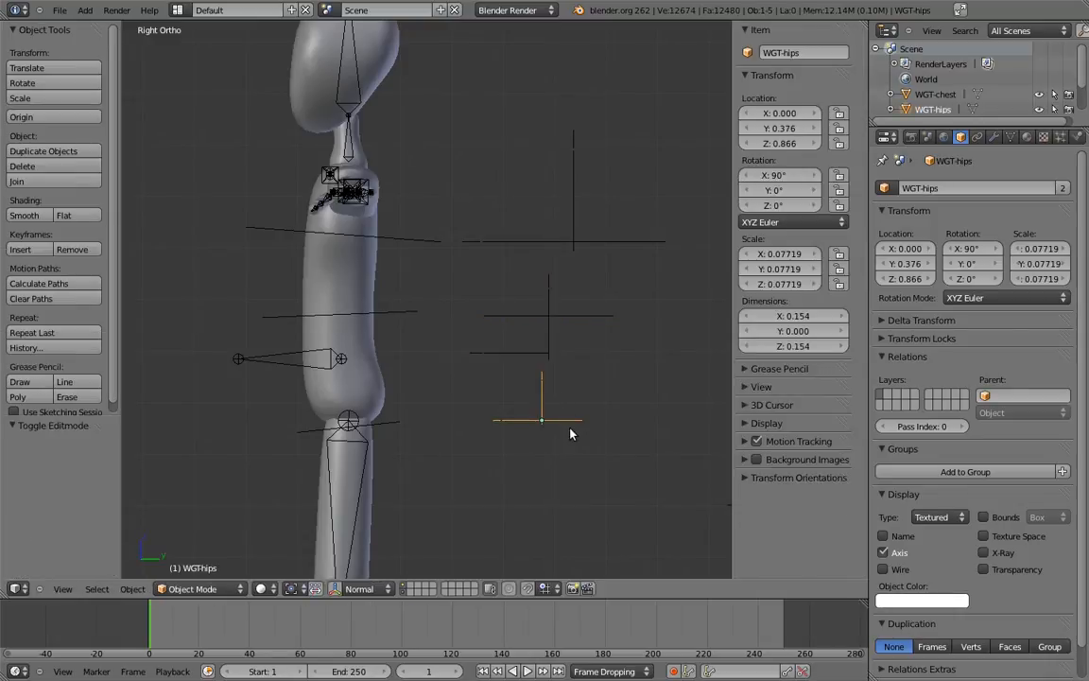
pyautogui.press('Tab')
pyautogui.press('g')
pyautogui.press('z')
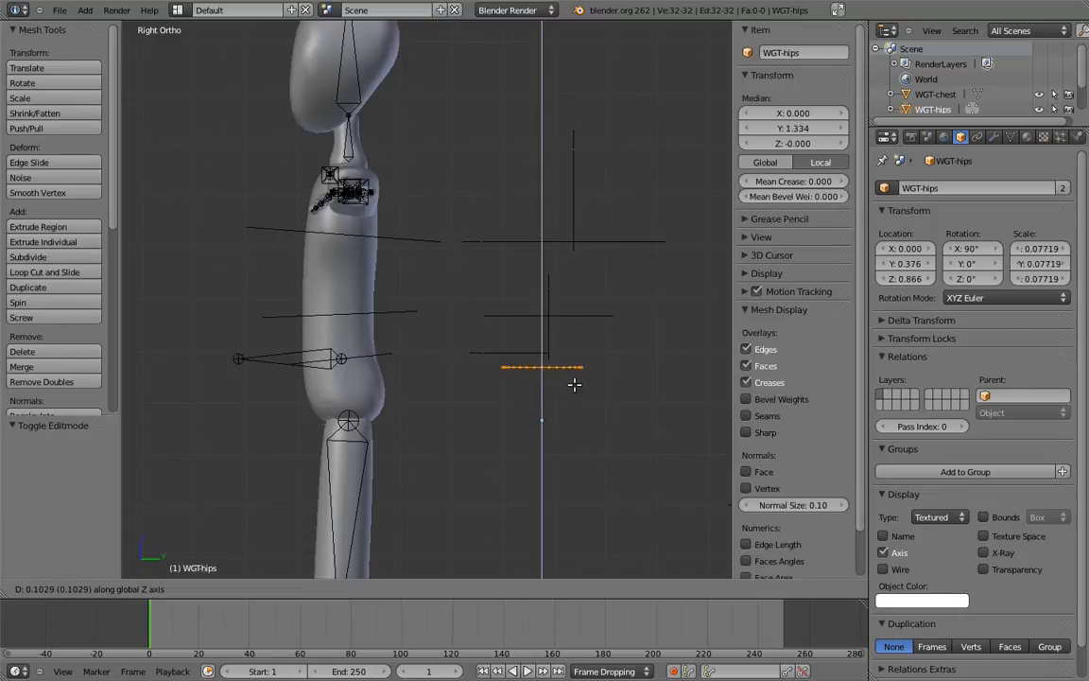
pyautogui.click(575, 386)
pyautogui.keyDown('shift'); pyautogui.moveTo(542, 363); pyautogui.dragTo(615, 400, button='middle'); pyautogui.keyUp('shift')
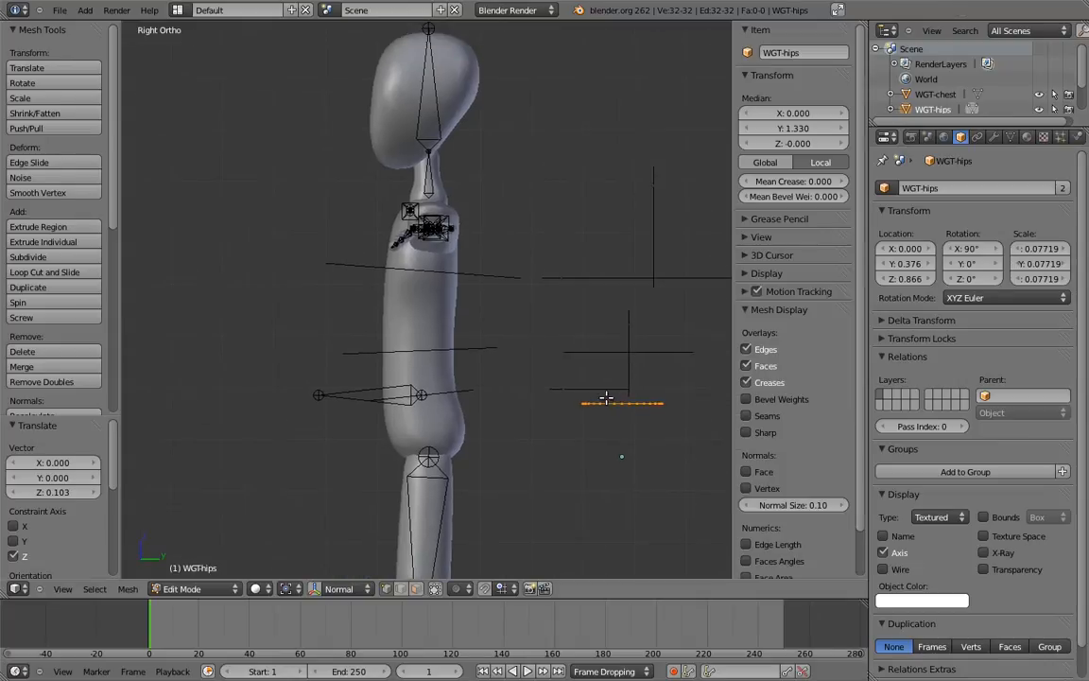
pyautogui.press('Tab')
# Scale up the WGT-hips circle's mesh in Edit Mode so the hips control extends beyond the body.
pyautogui.rightClick(470, 386)
pyautogui.rightClick(611, 408)
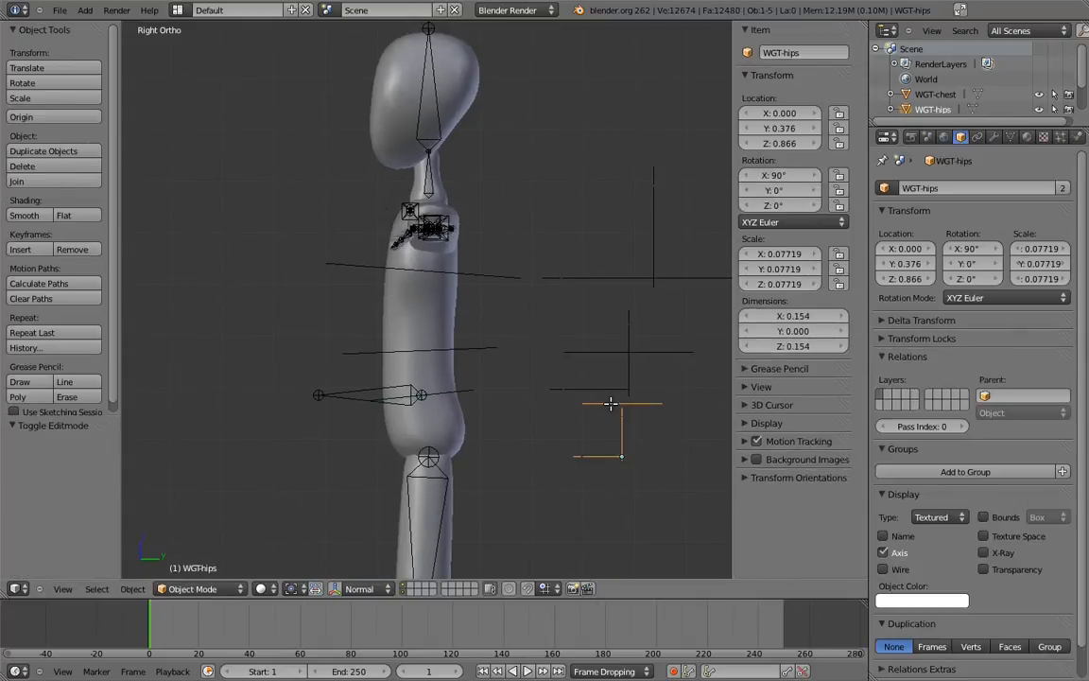
pyautogui.press('Tab')
pyautogui.press('s')
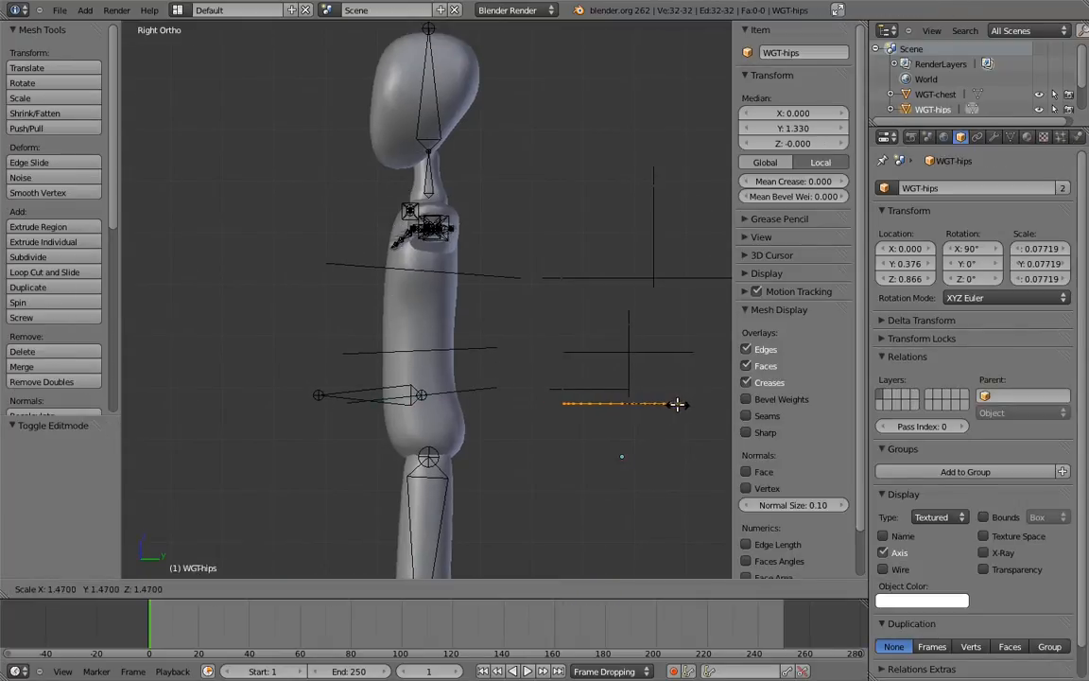
pyautogui.click(673, 404)
pyautogui.keyDown('shift'); pyautogui.moveTo(673, 404); pyautogui.dragTo(617, 434, button='middle'); pyautogui.keyUp('shift')
pyautogui.press('Tab')
# Scale the WGT-chest circle's mesh down to about 0.78 in Edit Mode, judging its width from the front view.
pyautogui.rightClick(632, 322)
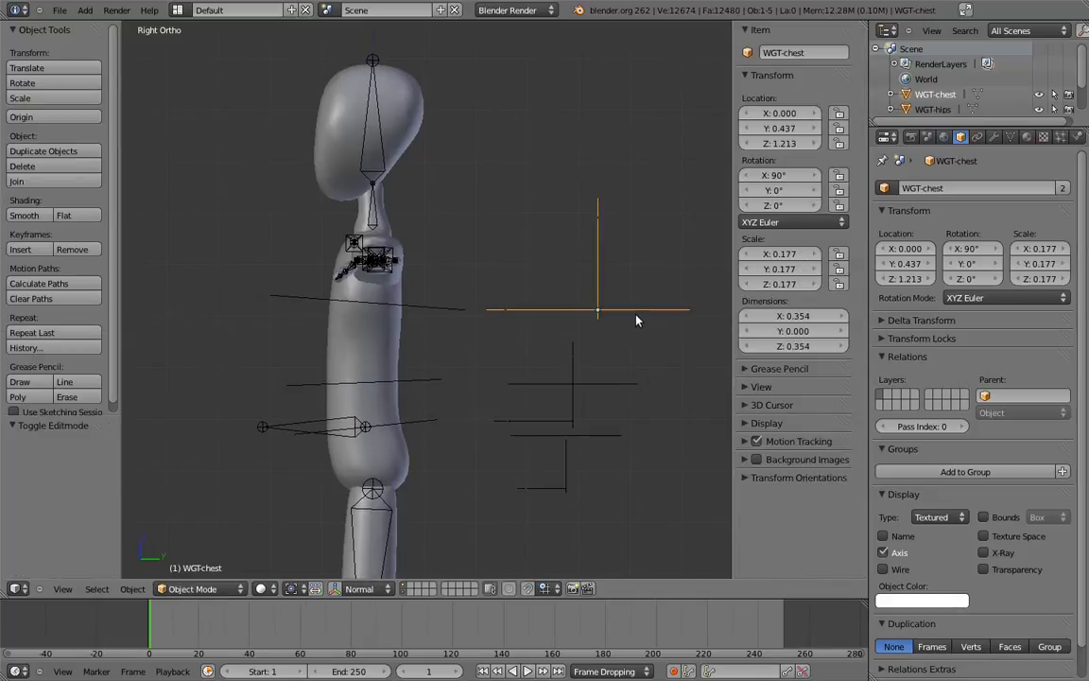
pyautogui.press('KP_1')
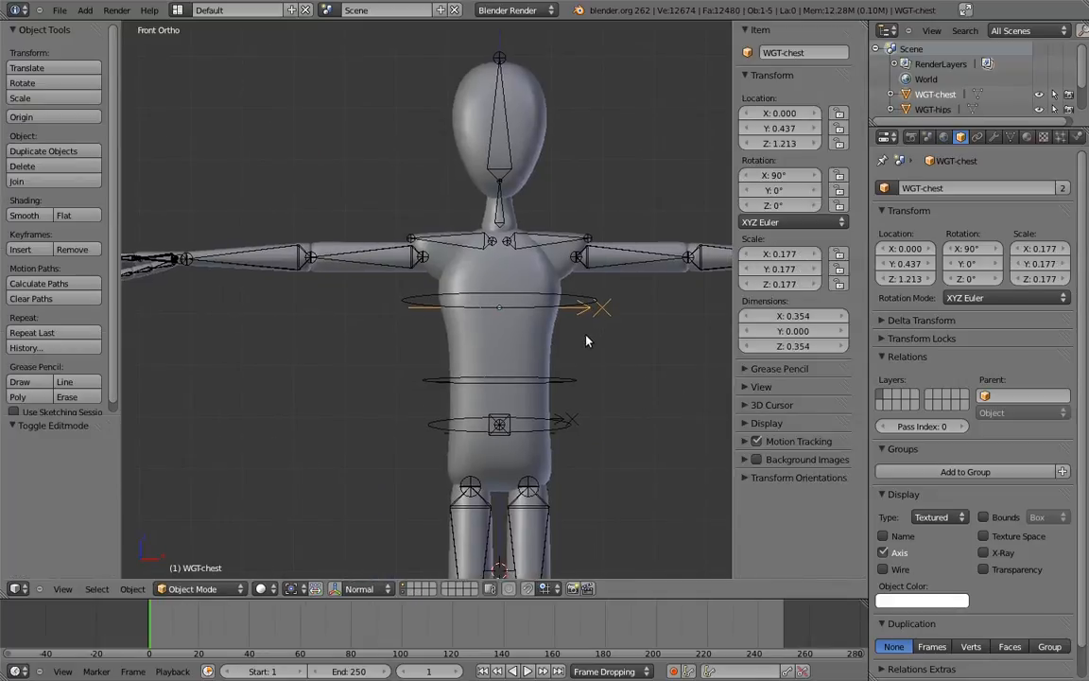
pyautogui.press('Tab')
pyautogui.press('s')
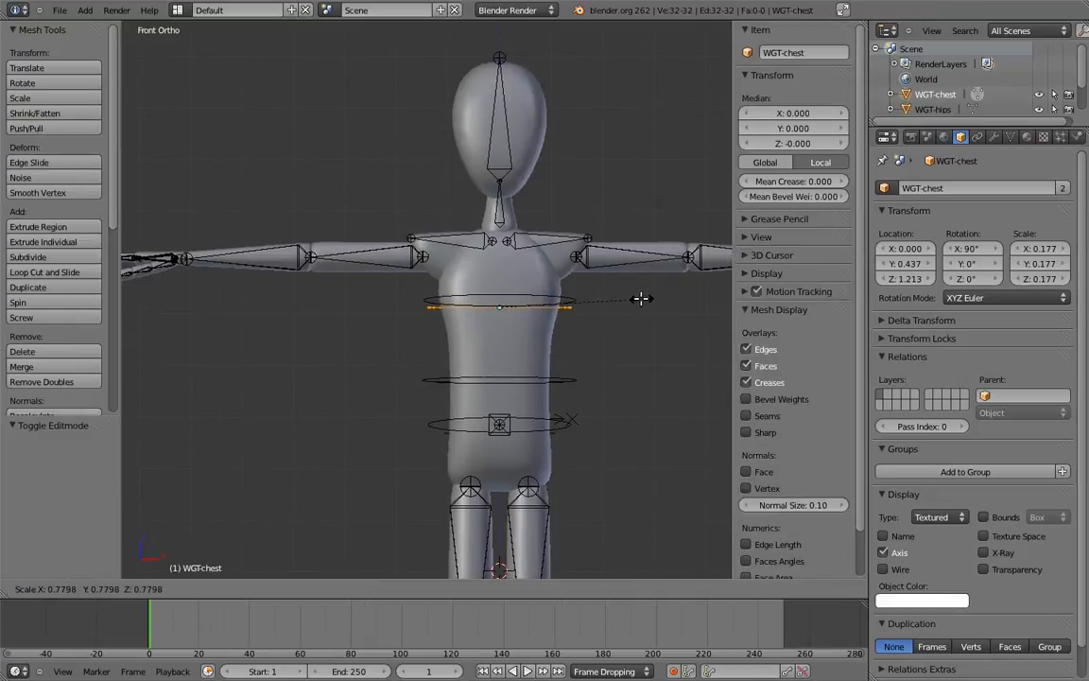
pyautogui.click(646, 303)
pyautogui.press('Tab')
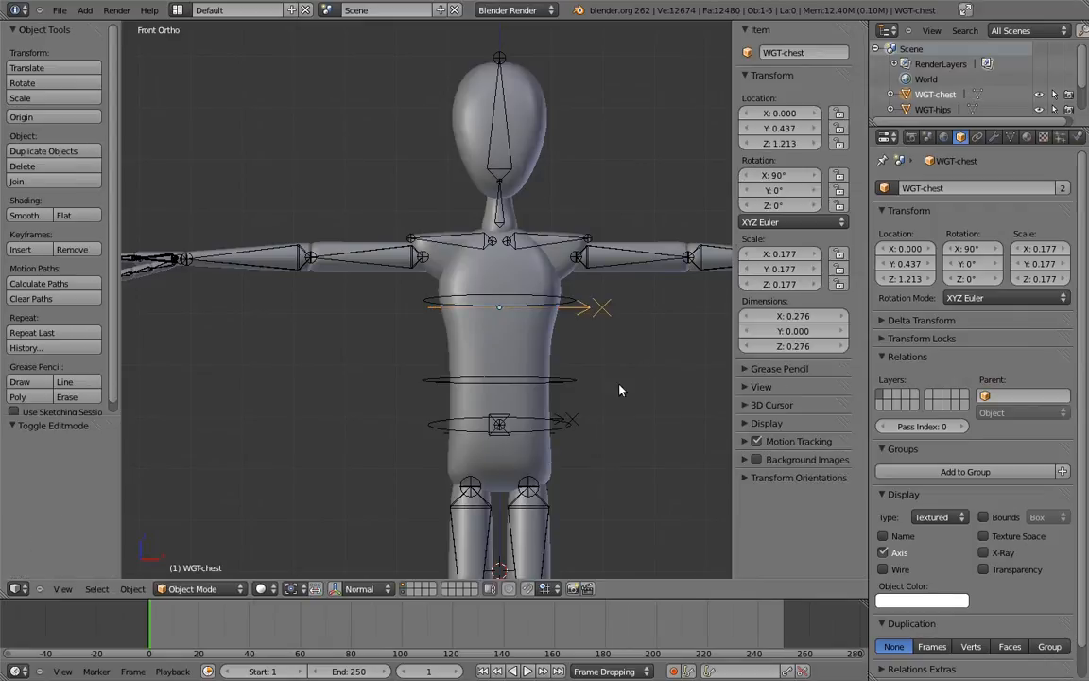
# Shrink the WGT-spine circle's mesh to about 0.217 across in Edit Mode, then return to the side view with nothing selected.
pyautogui.moveTo(602, 372); pyautogui.dragTo(559, 370, button='middle')
pyautogui.rightClick(560, 370)
pyautogui.press('Tab')
pyautogui.press('s')
pyautogui.click(660, 361)
pyautogui.moveTo(662, 360); pyautogui.dragTo(513, 364, button='middle')
pyautogui.press('Tab')
pyautogui.press('KP_3')
pyautogui.press('a')
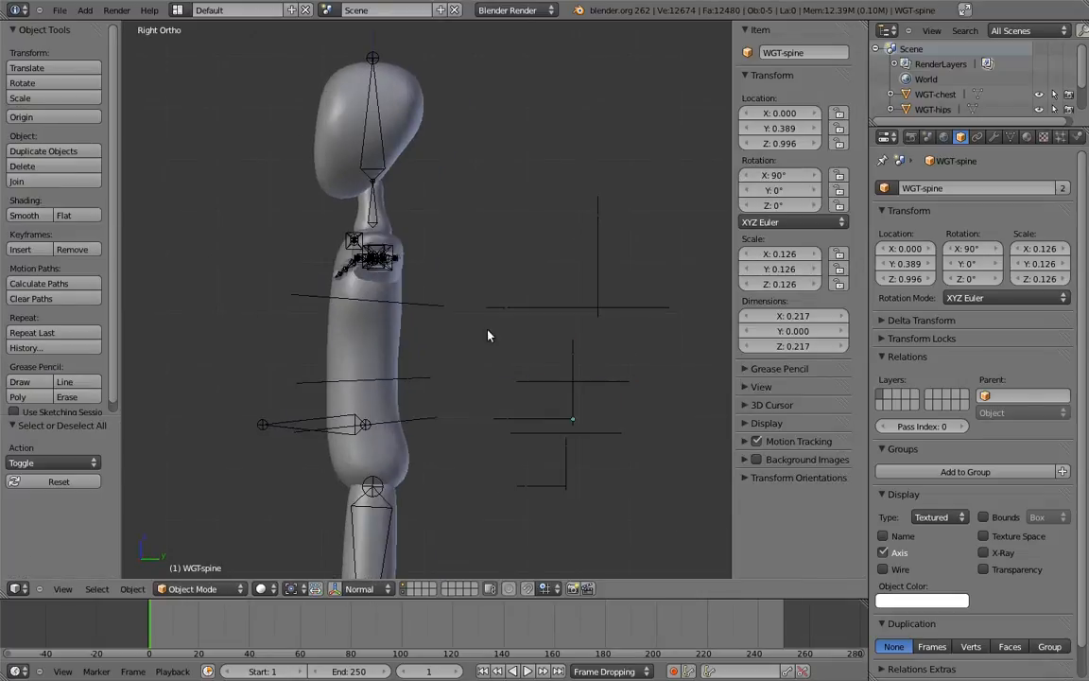
# Try rotating the hips, chest and spine controls of the rig, cancelling each rotation.
pyautogui.keyDown('shift'); pyautogui.moveTo(449, 333); pyautogui.dragTo(506, 309, button='middle'); pyautogui.keyUp('shift')
pyautogui.rightClick(486, 388)
pyautogui.press('r')
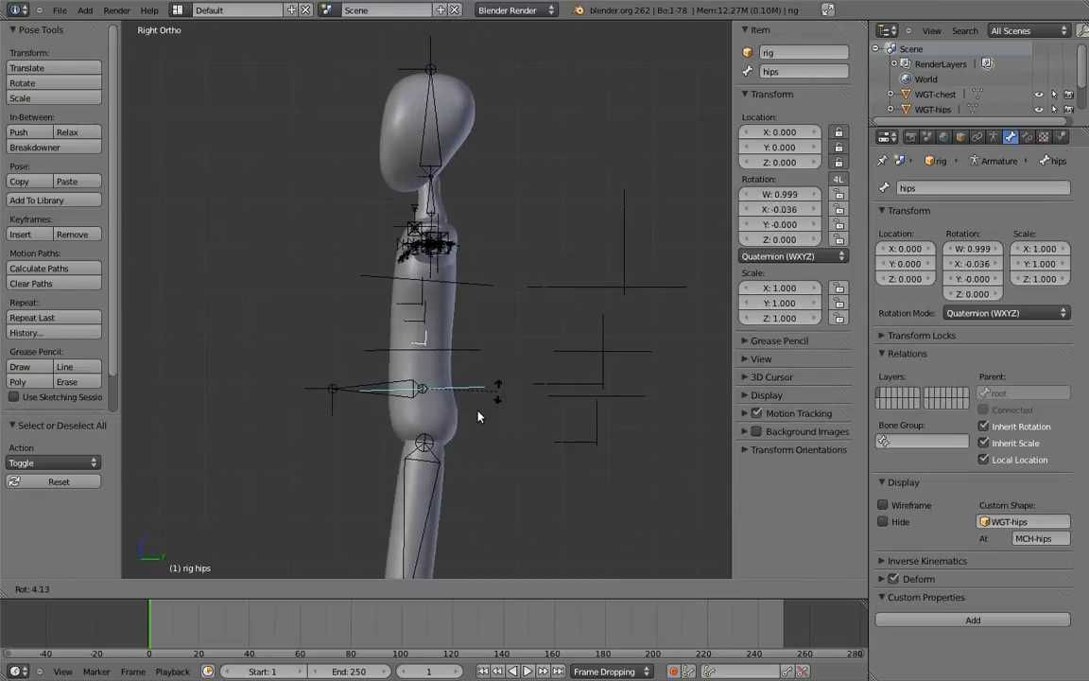
pyautogui.press('Escape')
pyautogui.rightClick(459, 299)
pyautogui.press('r')
pyautogui.press('Escape')
pyautogui.press('r')
pyautogui.press('Escape')
pyautogui.rightClick(461, 352)
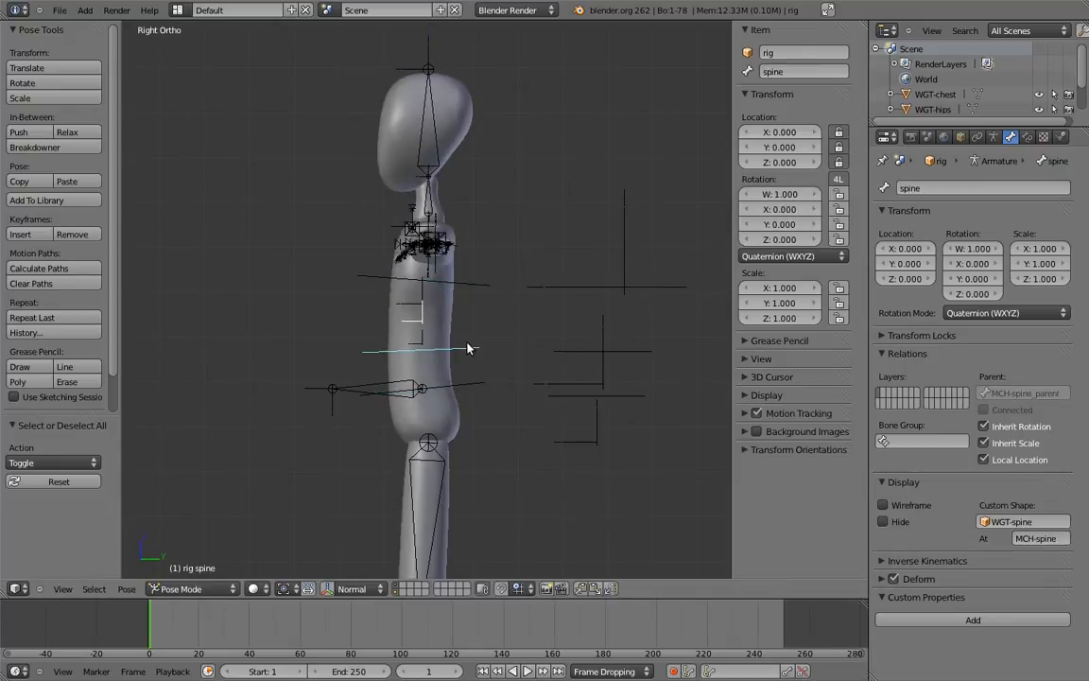
pyautogui.press('r')
pyautogui.press('Escape')
# Add an empty in Object Mode at about Y 0.374, Z 1.357 and rename it WGT-body.
pyautogui.scroll(-1, 539, 322)
pyautogui.hotkey('shift', 'a')
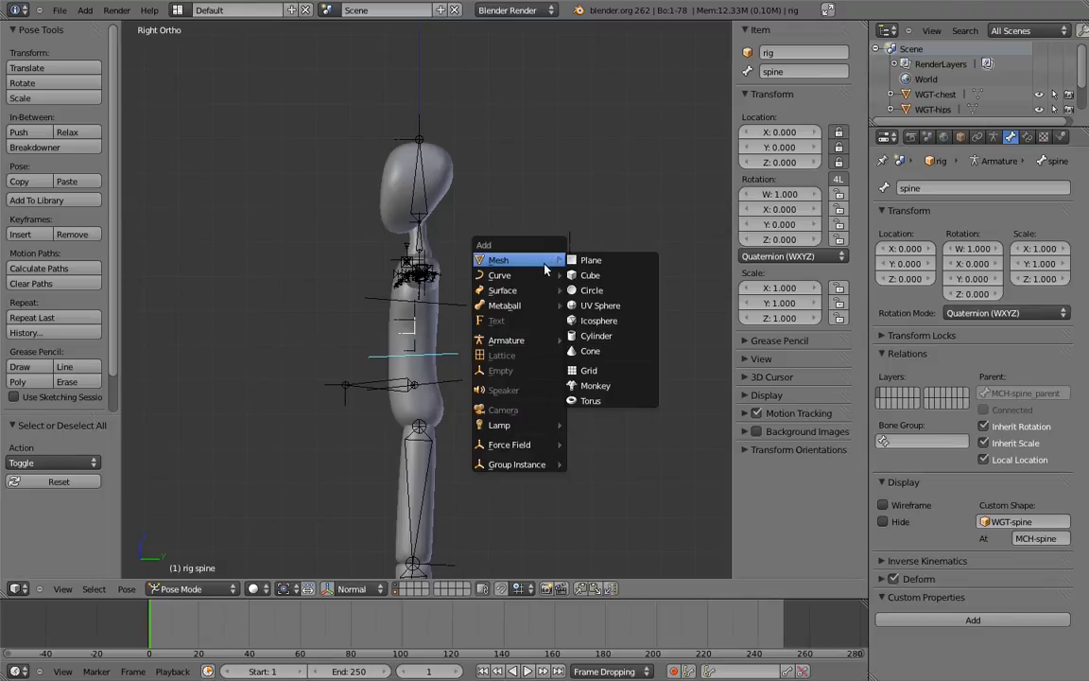
pyautogui.press('Escape')
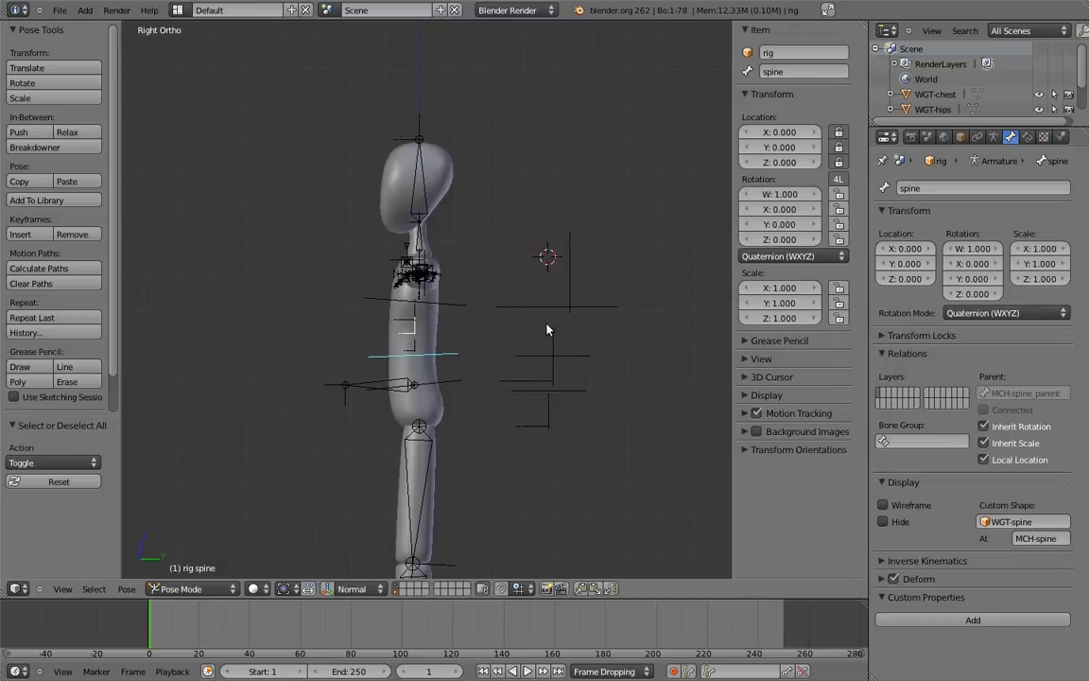
pyautogui.hotkey('ctrl', 'Tab')
pyautogui.hotkey('shift', 'a')
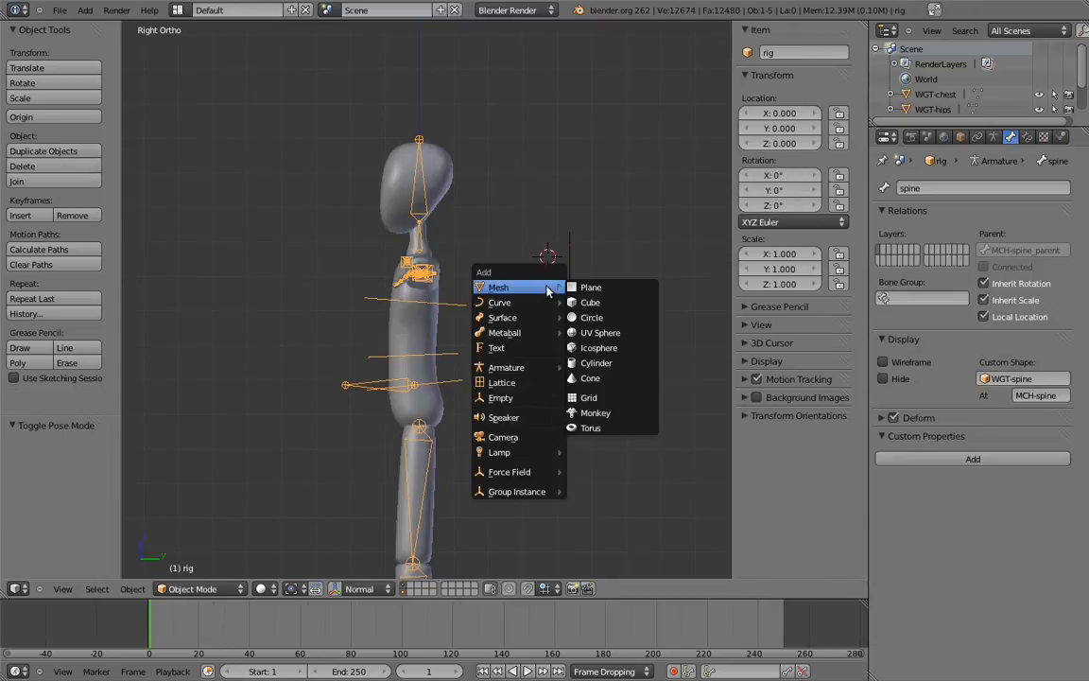
pyautogui.click(533, 371)
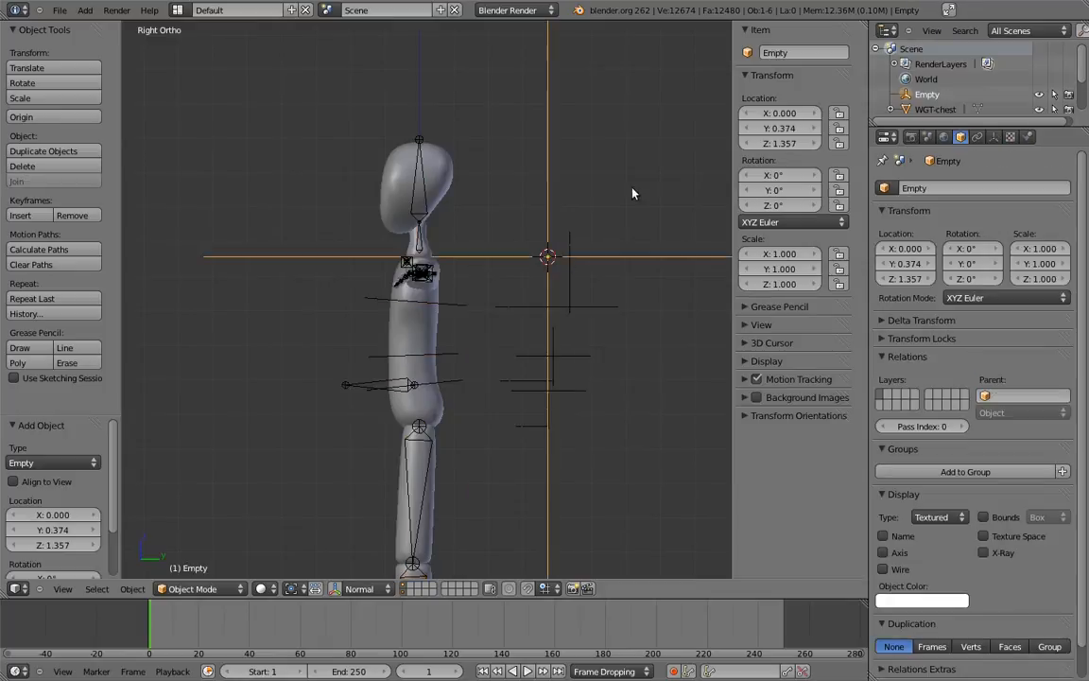
pyautogui.click(795, 53)
pyautogui.write('WGT-body')
pyautogui.press('Return')
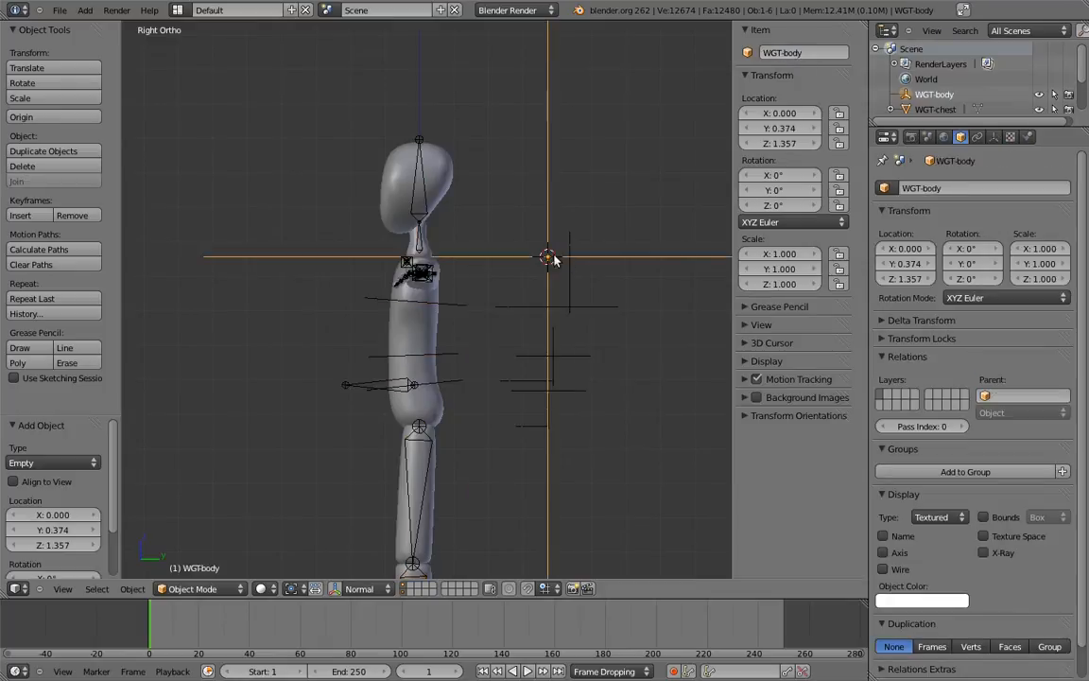
# In Pose Mode, assign WGT-body as the custom shape of the rig's body bone.
pyautogui.rightClick(364, 389)
pyautogui.hotkey('ctrl', 'Tab')
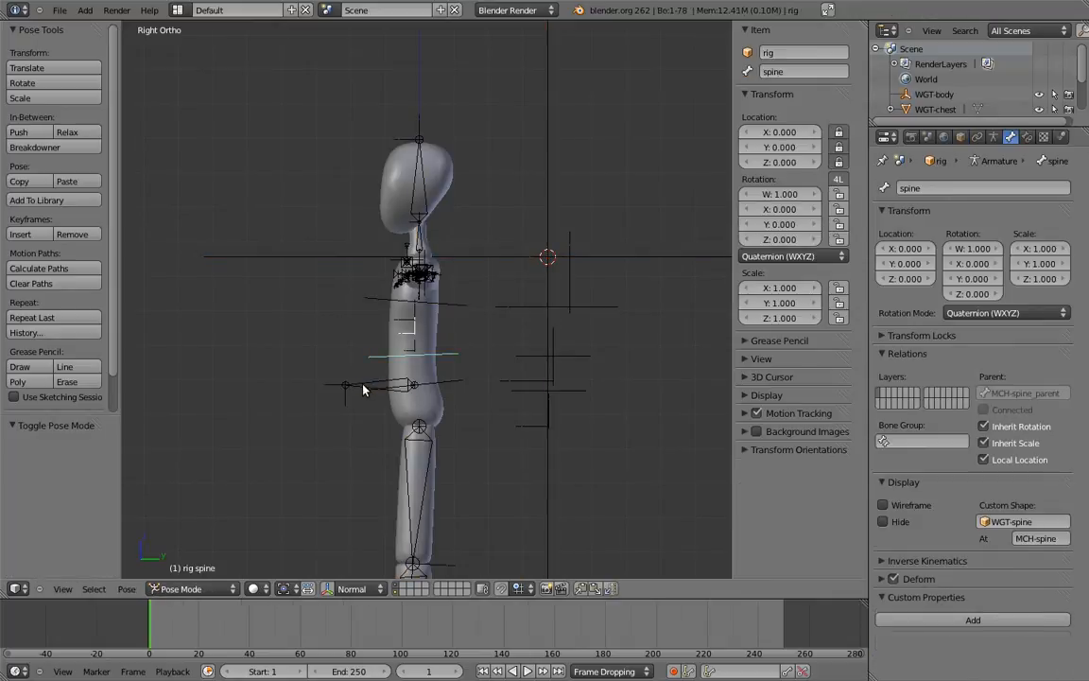
pyautogui.click(1013, 521)
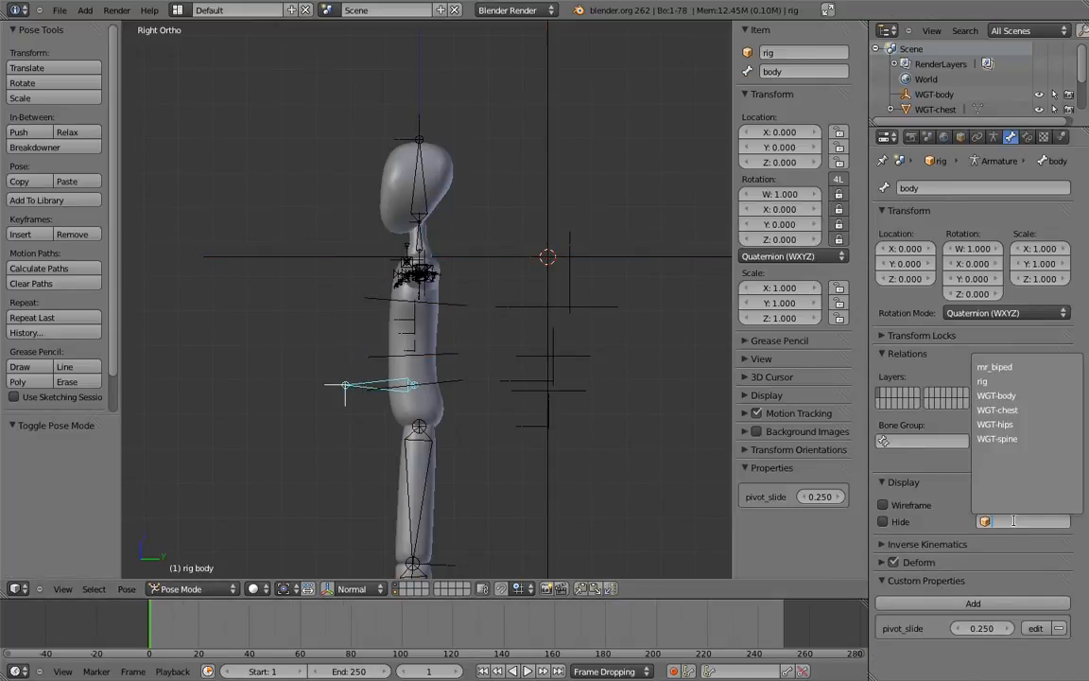
pyautogui.click(997, 396)
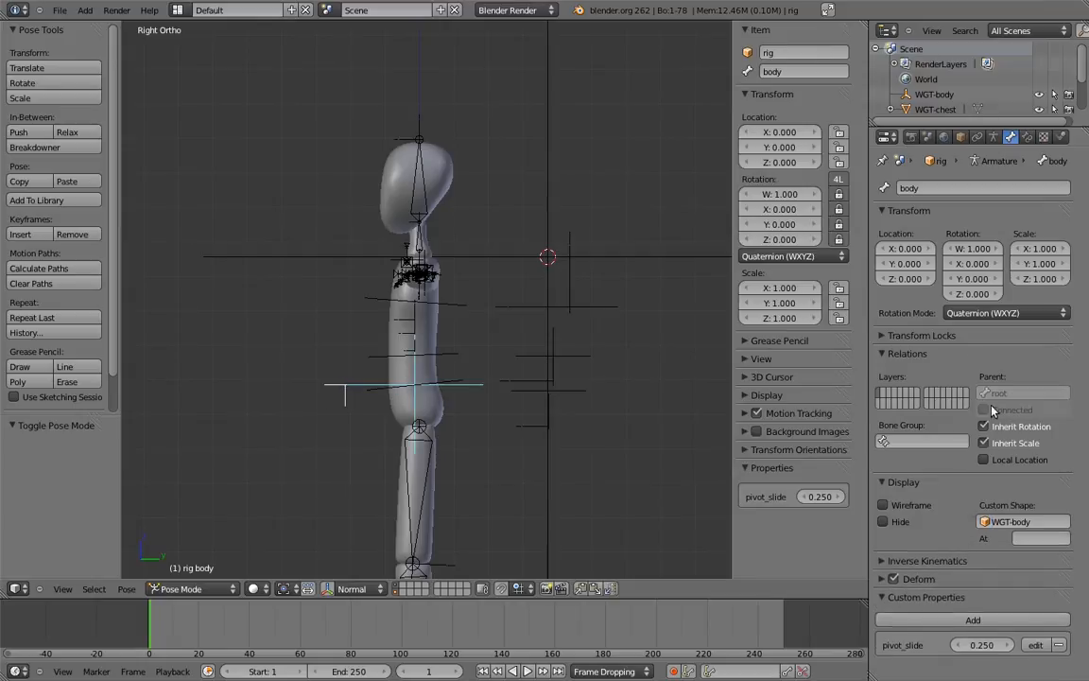
# Scale the WGT-body empty down to about 0.185 in Object Mode.
pyautogui.hotkey('ctrl', 'Tab')
pyautogui.rightClick(549, 194)
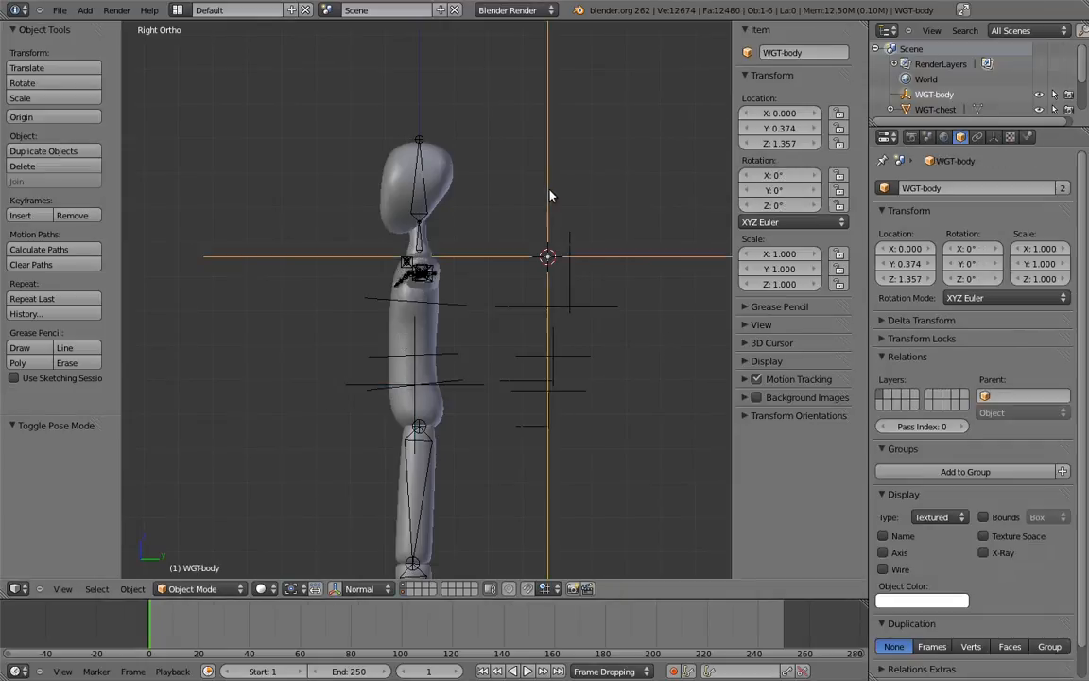
pyautogui.press('s')
pyautogui.click(578, 233)
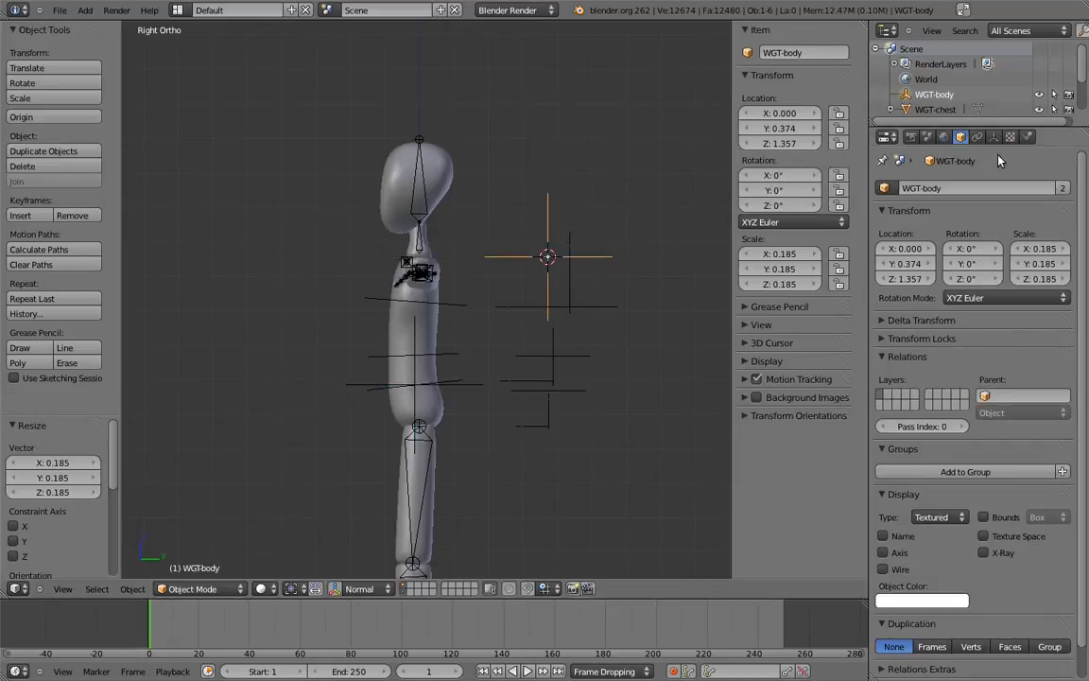
# Set the WGT-body empty's display type to Cube and its display size to 0.64.
pyautogui.click(993, 137)
pyautogui.click(974, 206)
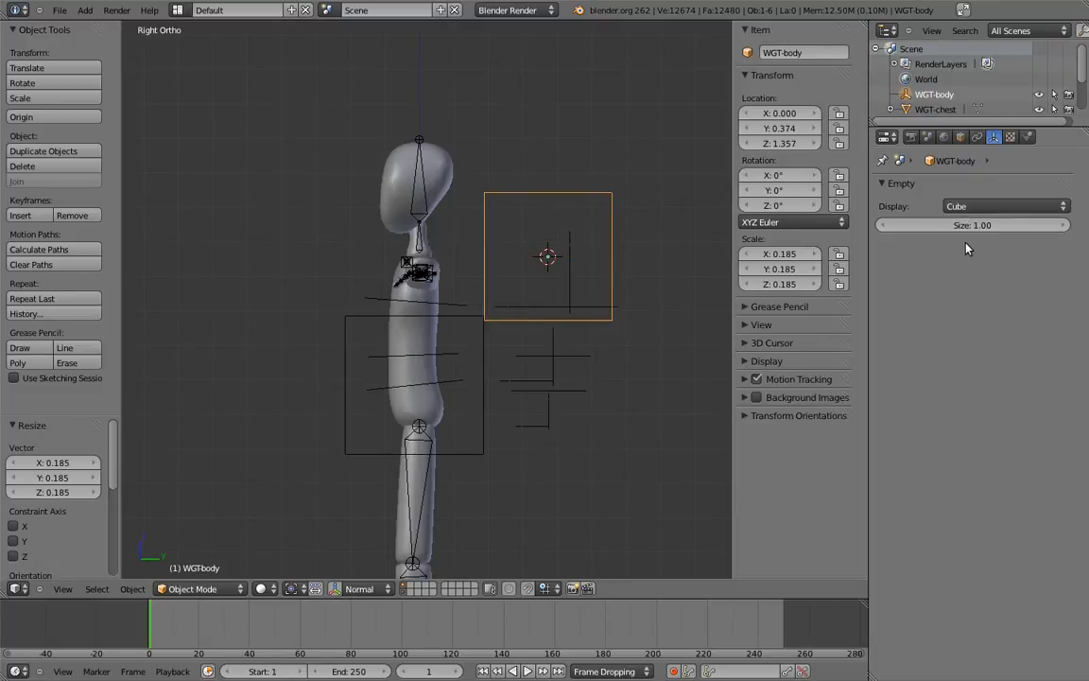
pyautogui.moveTo(979, 225)
pyautogui.mouseDown()
pyautogui.moveTo(953, 226)
pyautogui.moveTo(985, 226)
pyautogui.mouseUp()
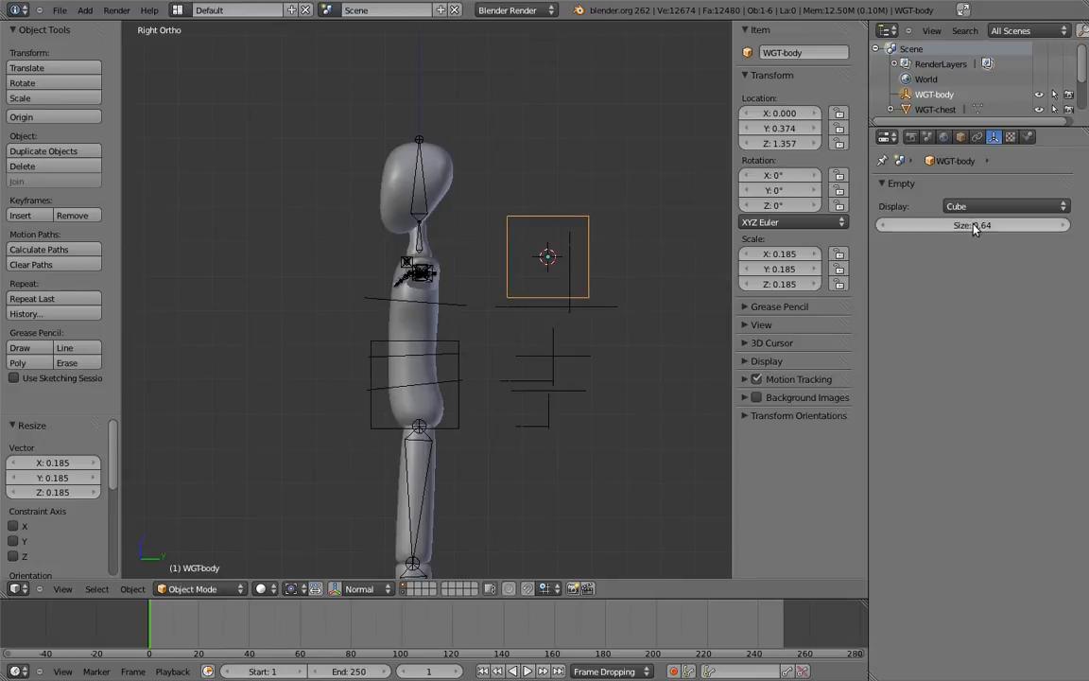
# Try moving the rig's body control and cancel the move.
pyautogui.rightClick(457, 347)
pyautogui.press('g')
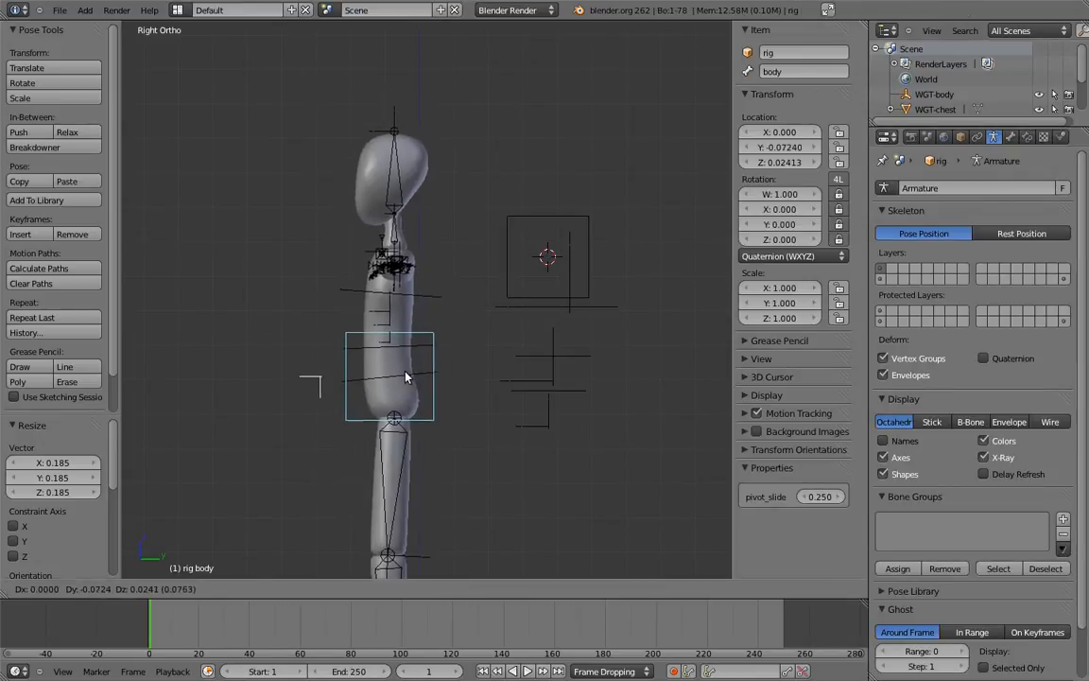
pyautogui.press('Escape')
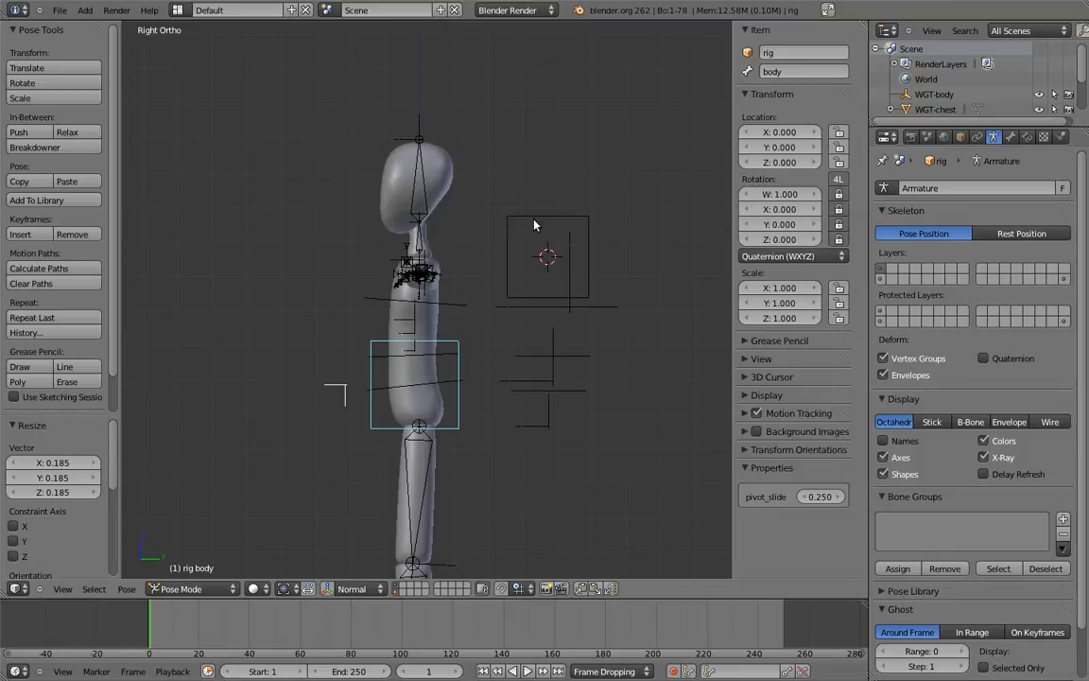
# Gather the widgets by moving WGT-body to about Y 0.350, Z 0.949 and WGT-chest to about Y 0.413, Z 1.162.
pyautogui.rightClick(537, 222)
pyautogui.press('g')
pyautogui.click(529, 363)
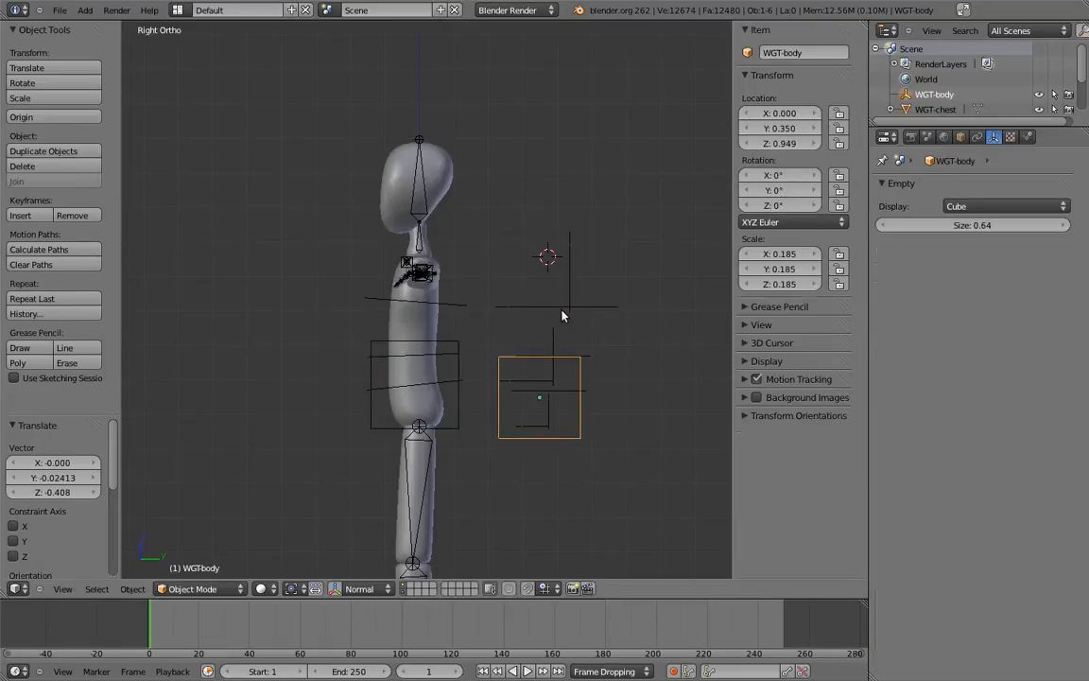
pyautogui.moveTo(561, 322); pyautogui.dragTo(553, 337, button='right')
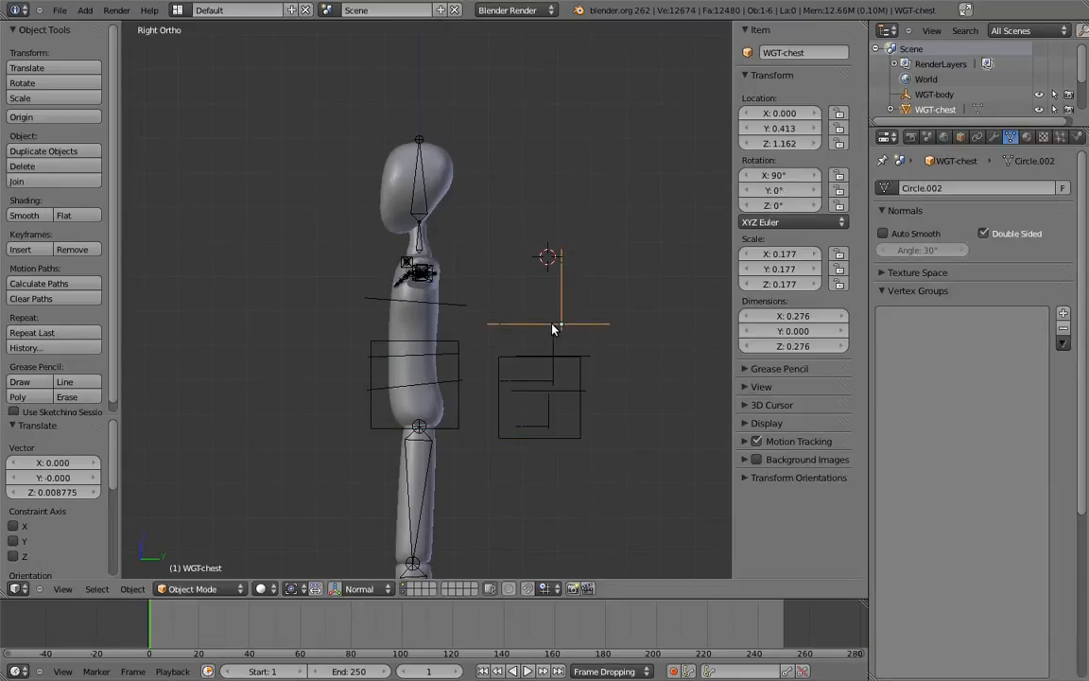
# Select all four widget objects and move them to the last layer.
pyautogui.keyDown('shift'); pyautogui.rightClick(549, 388); pyautogui.keyUp('shift')
pyautogui.press('m')
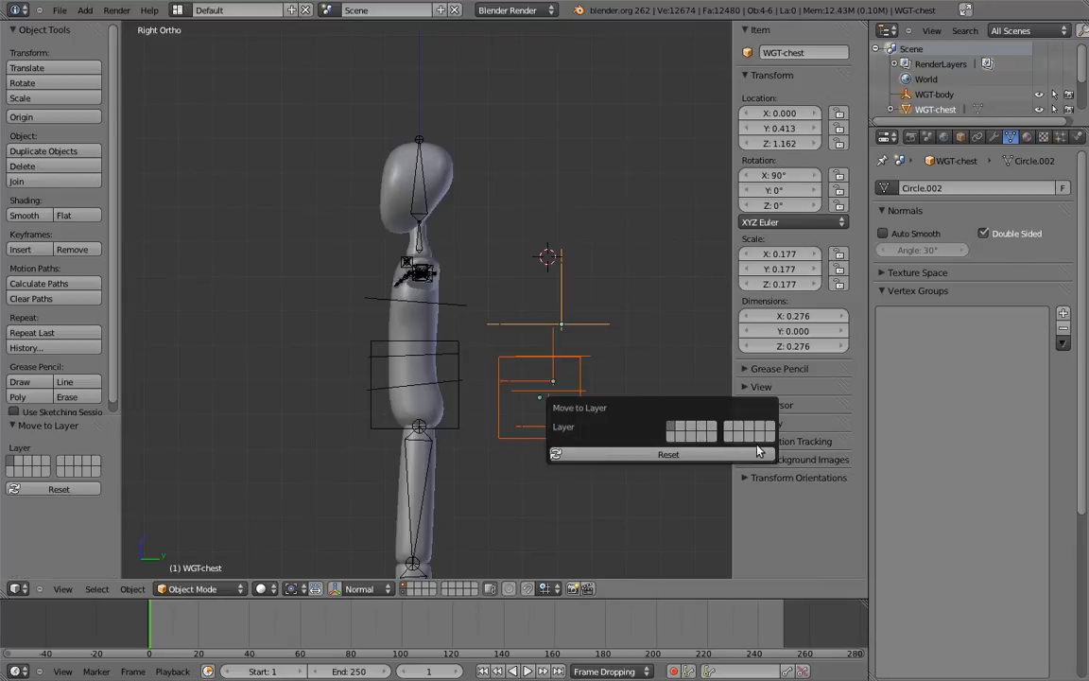
pyautogui.click(770, 438)
# Move the body control up and forward and rotate the hips control to swing the legs forward.
pyautogui.keyDown('shift'); pyautogui.moveTo(480, 332); pyautogui.dragTo(518, 350, button='middle'); pyautogui.keyUp('shift')
pyautogui.keyDown('shift'); pyautogui.moveTo(514, 346); pyautogui.dragTo(534, 351, button='middle'); pyautogui.keyUp('shift')
pyautogui.moveTo(516, 340); pyautogui.dragTo(471, 278, button='right')
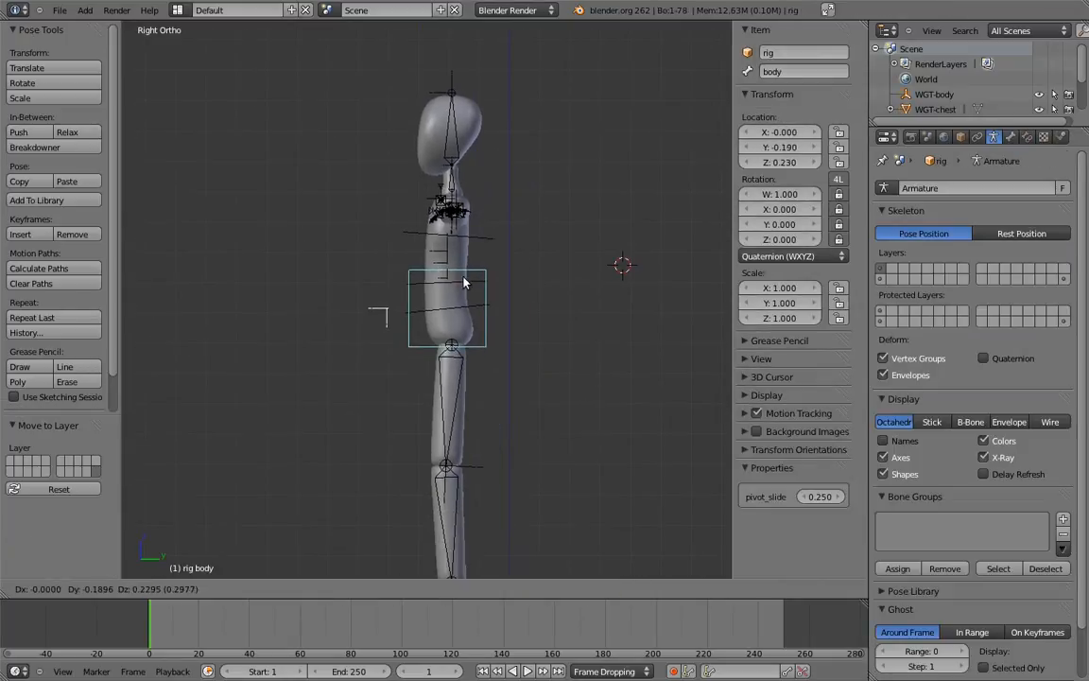
pyautogui.rightClick(477, 328)
pyautogui.press('r')
pyautogui.click(467, 305)
# Rotate the chest control to bend the upper body forward in the side view.
pyautogui.rightClick(481, 260)
pyautogui.press('r')
pyautogui.click(421, 237)
pyautogui.press('r')
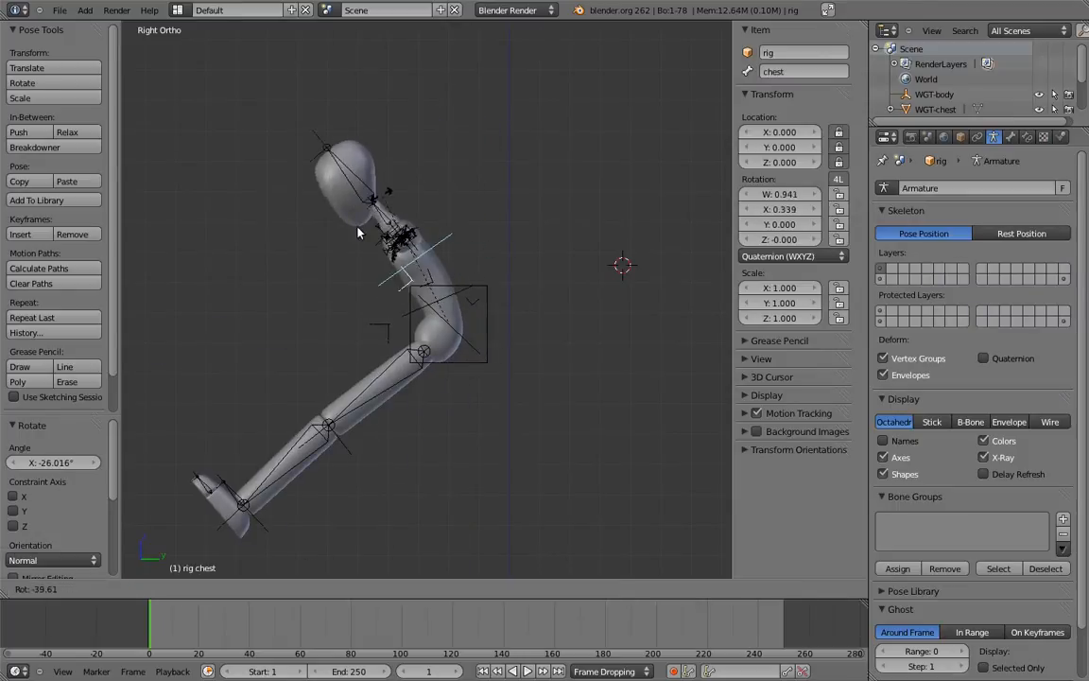
pyautogui.click(358, 220)
# Test the hips control by rotating it from the side, clearing its rotation, and tilting it sideways in the front view.
pyautogui.rightClick(453, 323)
pyautogui.press('r')
pyautogui.click(474, 309)
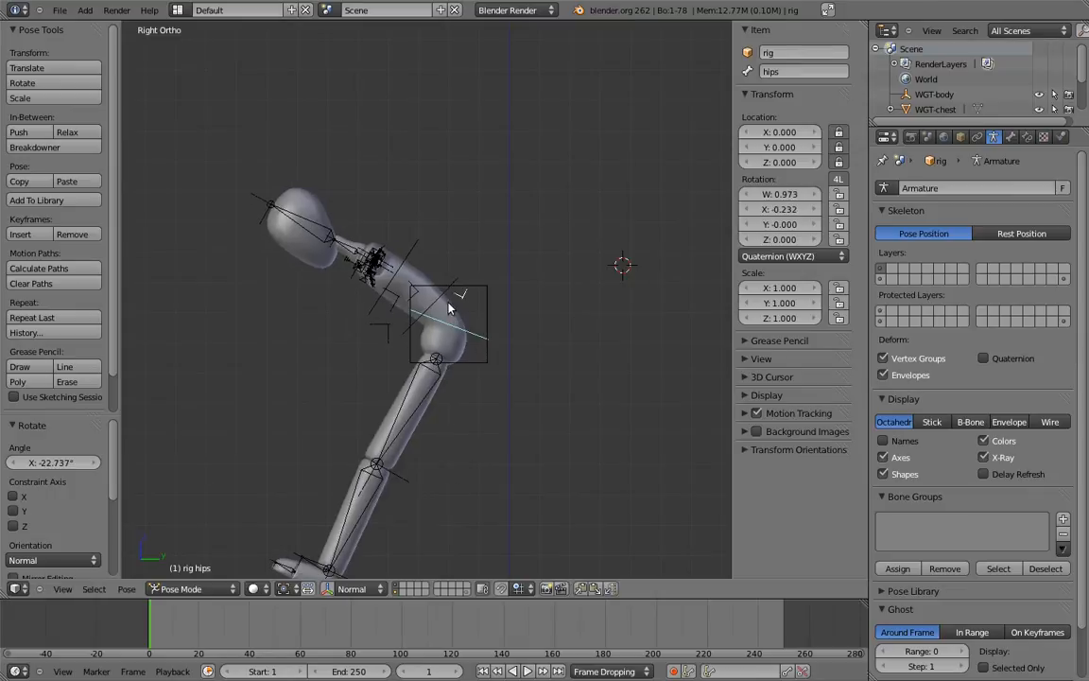
pyautogui.hotkey('alt', 'r')
pyautogui.press('r')
pyautogui.click(452, 348)
pyautogui.press('KP_1')
pyautogui.press('r')
pyautogui.click(534, 327)
# Set the body control's pivot_slide to 0.586 and clear the rotation of all pose bones.
pyautogui.rightClick(509, 296)
pyautogui.moveTo(821, 503); pyautogui.dragTo(651, 344)
pyautogui.moveTo(651, 343); pyautogui.dragTo(450, 304, button='middle')
pyautogui.press('a')
pyautogui.press('a')
pyautogui.hotkey('alt', 'r')
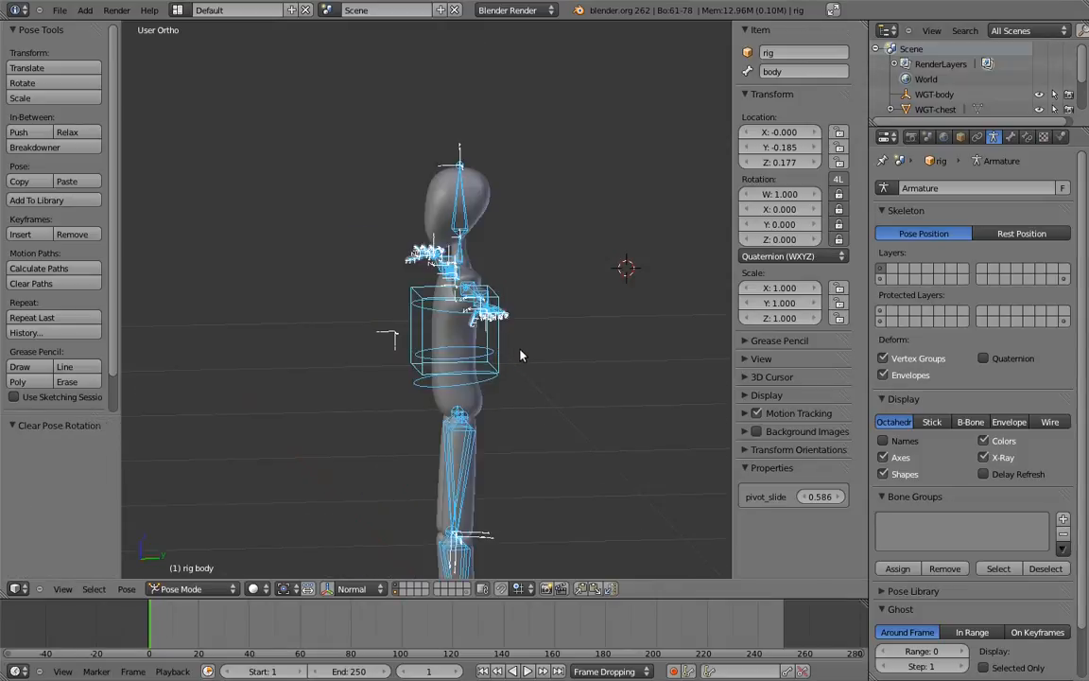
# In the side view, rotate the upper torso about -82° and the hips control about -143° to test the shifted pivot.
pyautogui.press('KP_3')
pyautogui.press('a')
pyautogui.rightClick(489, 305)
pyautogui.press('r')
pyautogui.click(525, 352)
pyautogui.rightClick(527, 355)
pyautogui.press('r')
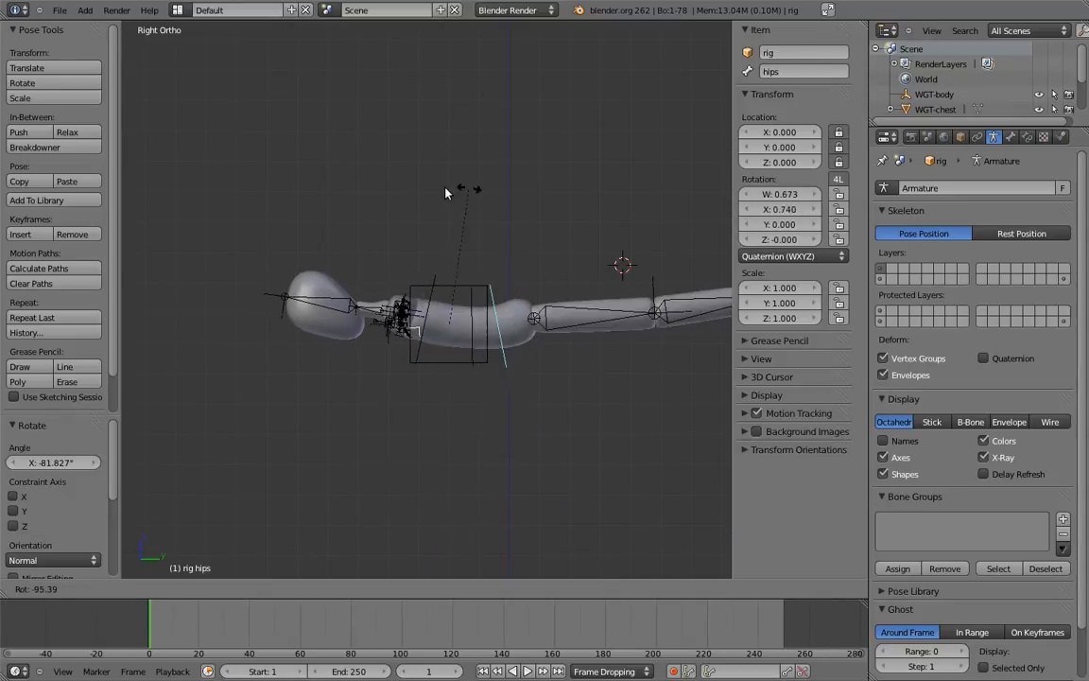
pyautogui.click(426, 253)
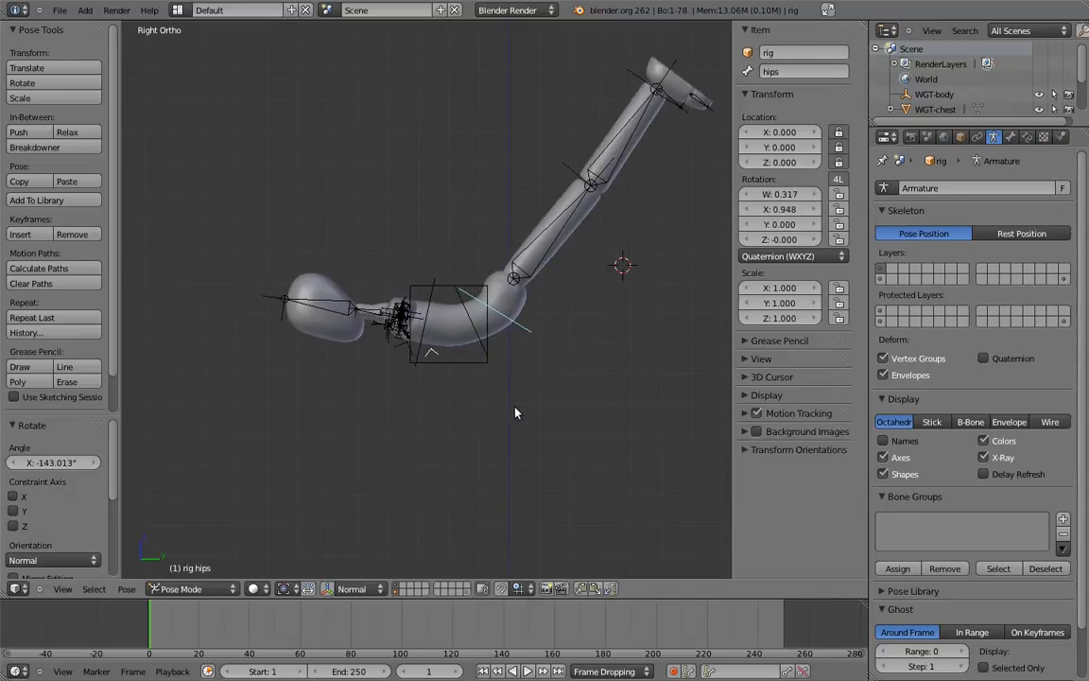
# Reset the whole rig to its rest pose and set the body control's pivot_slide to 0.25.
pyautogui.press('a')
pyautogui.hotkey('alt', 'r')
pyautogui.hotkey('alt', 's')
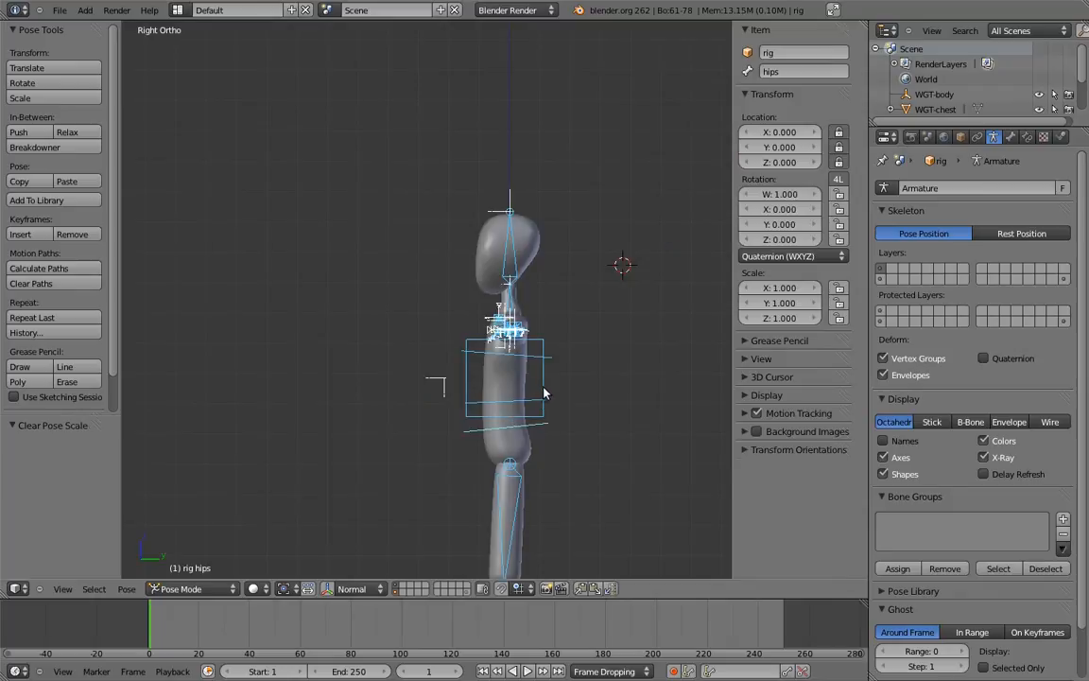
pyautogui.rightClick(544, 395)
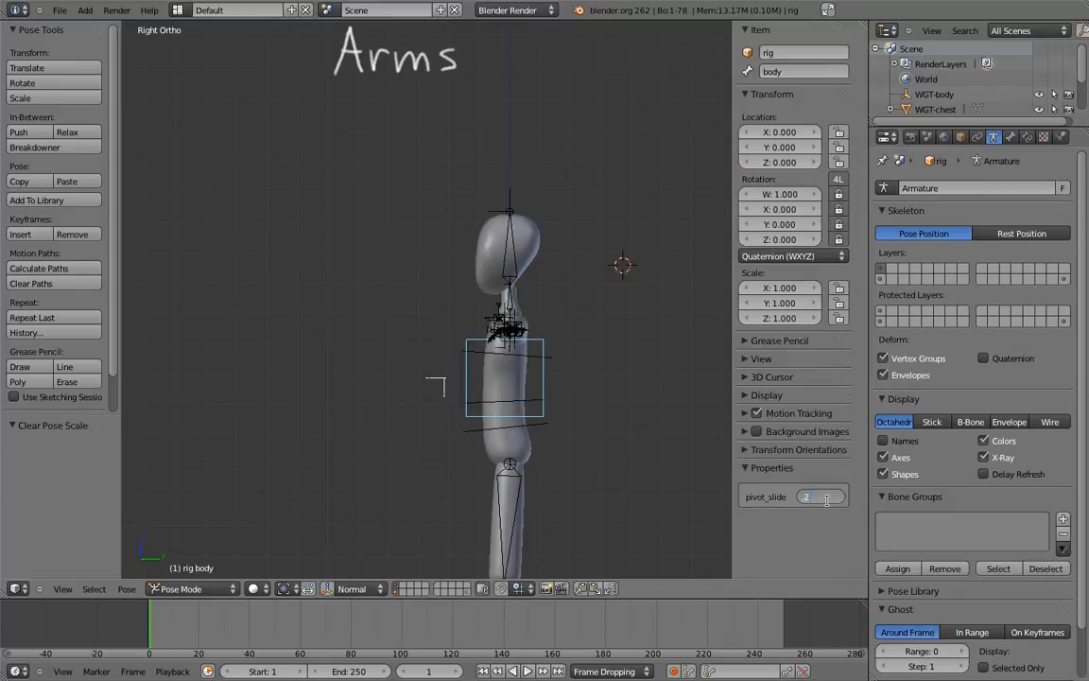
pyautogui.press('a')
pyautogui.keyDown('shift'); pyautogui.moveTo(569, 382); pyautogui.dragTo(554, 353, button='middle'); pyautogui.keyUp('shift')
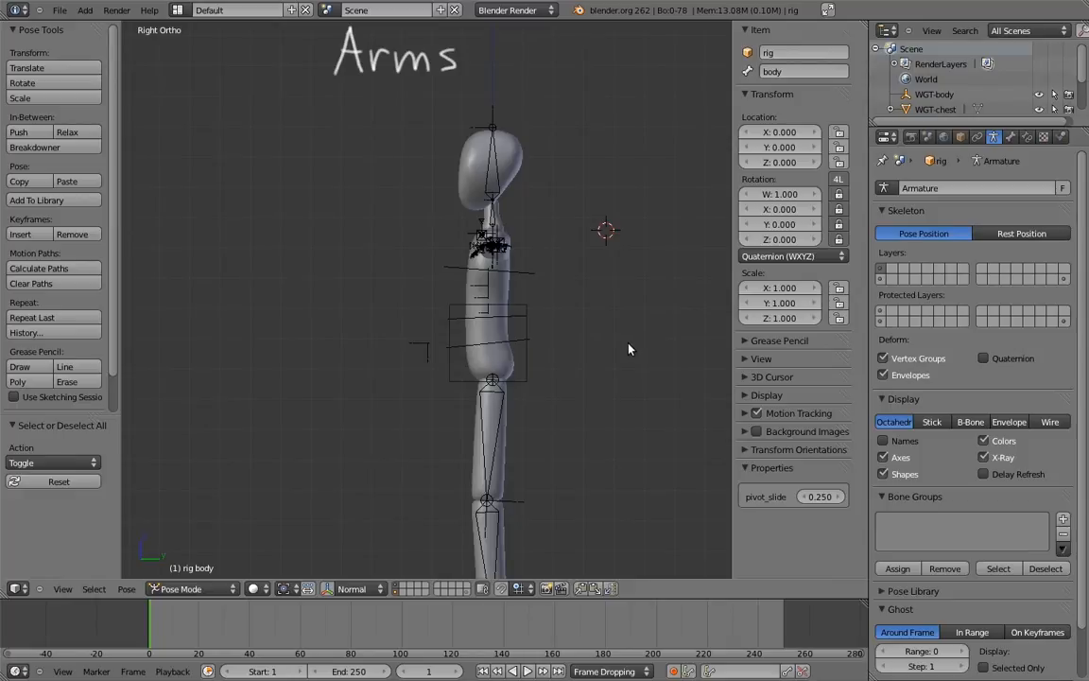
# Show the last armature layer of the first block as well, and enter Edit Mode with the left upper arm bone selected.
pyautogui.keyDown('shift'); pyautogui.click(1065, 282); pyautogui.keyUp('shift')
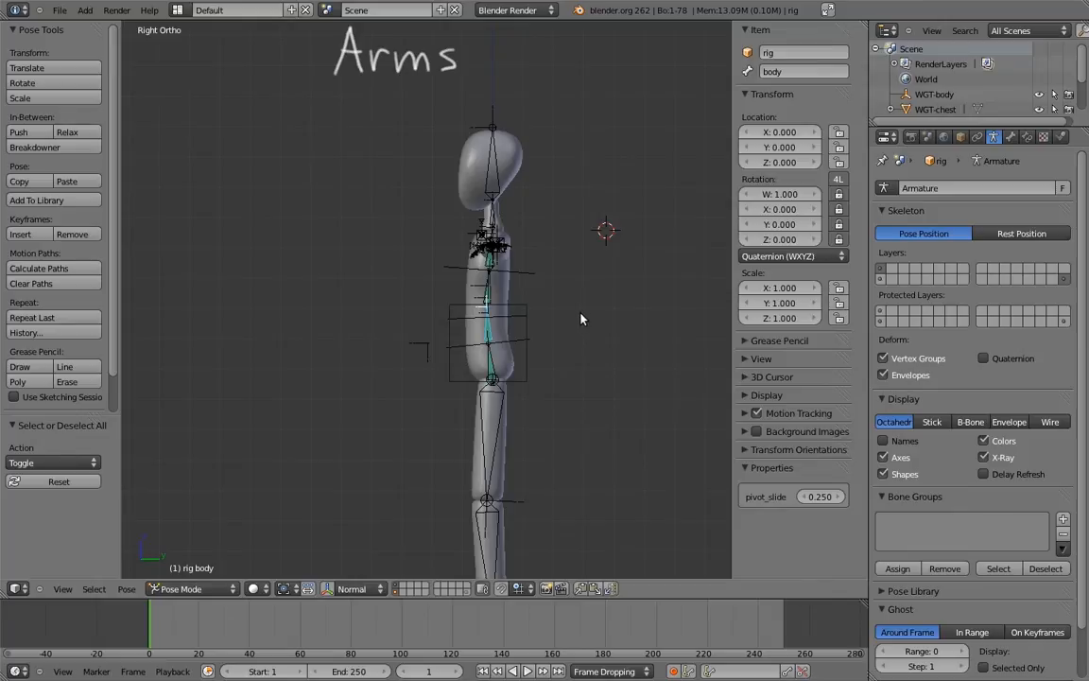
pyautogui.press('KP_1')
pyautogui.scroll(3, 501, 274)
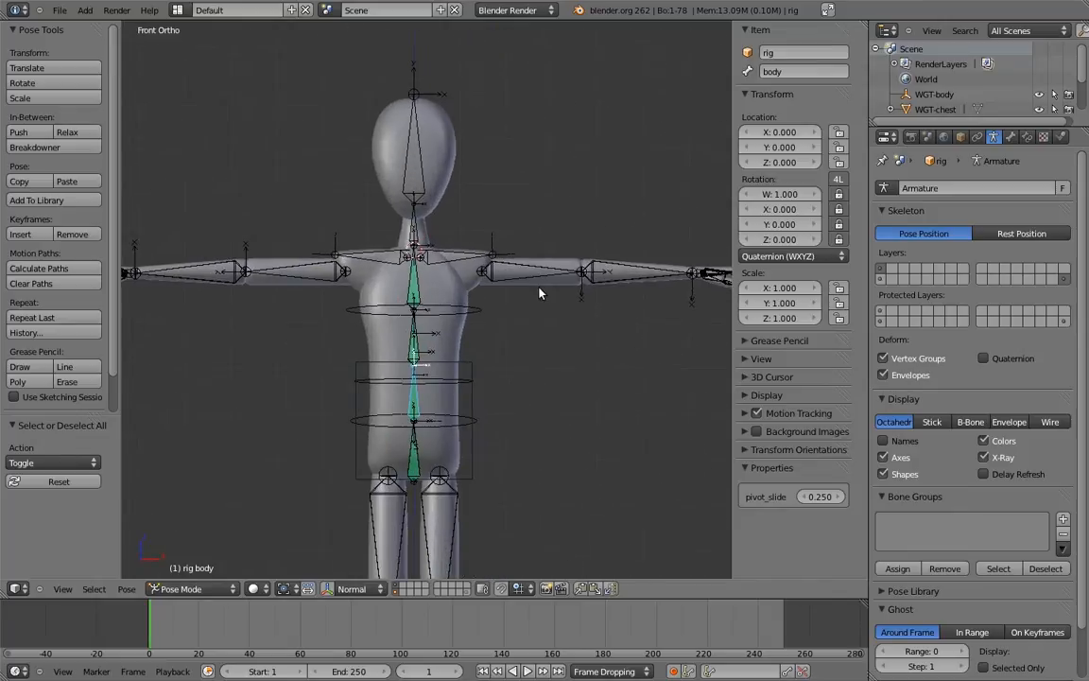
pyautogui.keyDown('shift'); pyautogui.moveTo(516, 310); pyautogui.dragTo(467, 322, button='middle'); pyautogui.keyUp('shift')
pyautogui.rightClick(496, 284)
pyautogui.press('Tab')
# Add the left forearm and left hand bones to the upper arm selection.
pyautogui.keyDown('shift'); pyautogui.rightClick(601, 273); pyautogui.keyUp('shift')
pyautogui.keyDown('shift'); pyautogui.moveTo(616, 266); pyautogui.dragTo(529, 450, button='middle'); pyautogui.keyUp('shift')
pyautogui.scroll(6, 491, 299)
pyautogui.keyDown('shift'); pyautogui.moveTo(574, 230); pyautogui.dragTo(387, 469, button='middle'); pyautogui.keyUp('shift')
pyautogui.scroll(3, 432, 355)
pyautogui.keyDown('shift'); pyautogui.rightClick(434, 339); pyautogui.keyUp('shift')
pyautogui.scroll(-3, 454, 308)
pyautogui.press('KP_1')
pyautogui.keyDown('shift'); pyautogui.moveTo(371, 365); pyautogui.dragTo(513, 235, button='middle'); pyautogui.keyUp('shift')
pyautogui.scroll(-7, 513, 236)
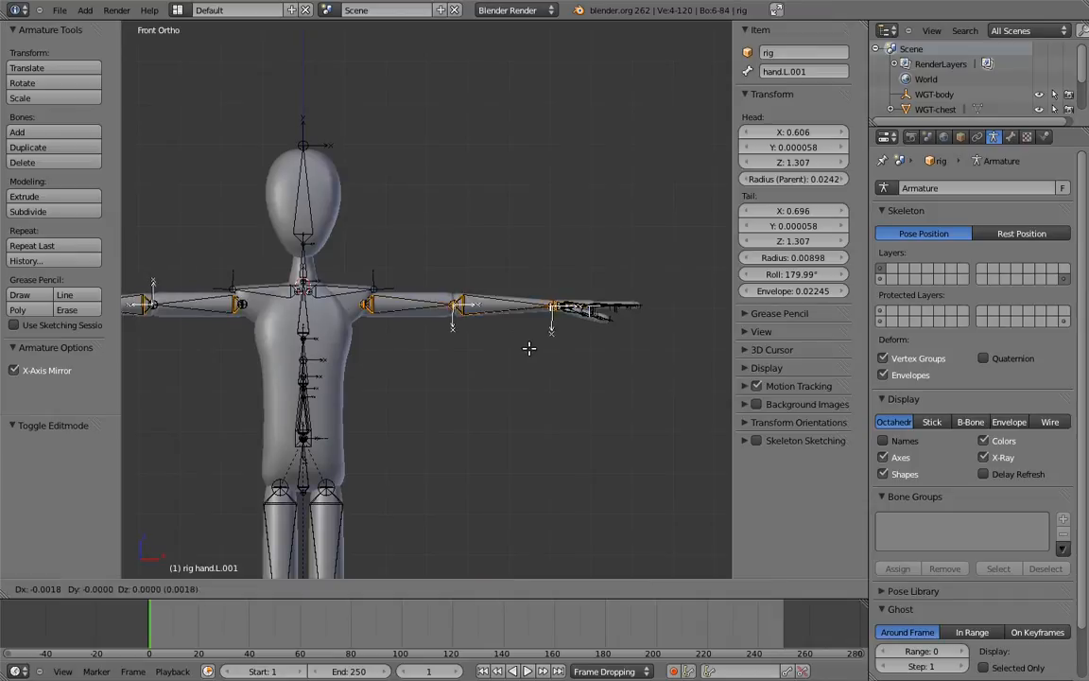
# Duplicate the selected arm bones along their normal Y axis, offset by Y 0.466 and Z 0.181.
pyautogui.hotkey('shift', 'd')
pyautogui.press('y')
pyautogui.press('y')
pyautogui.click(550, 270)
# Duplicate the arm chain again along normal Y, offset by Y -1.025 and Z -0.399, placing it below the original arms.
pyautogui.hotkey('shift', 'd')
pyautogui.press('y')
pyautogui.press('y')
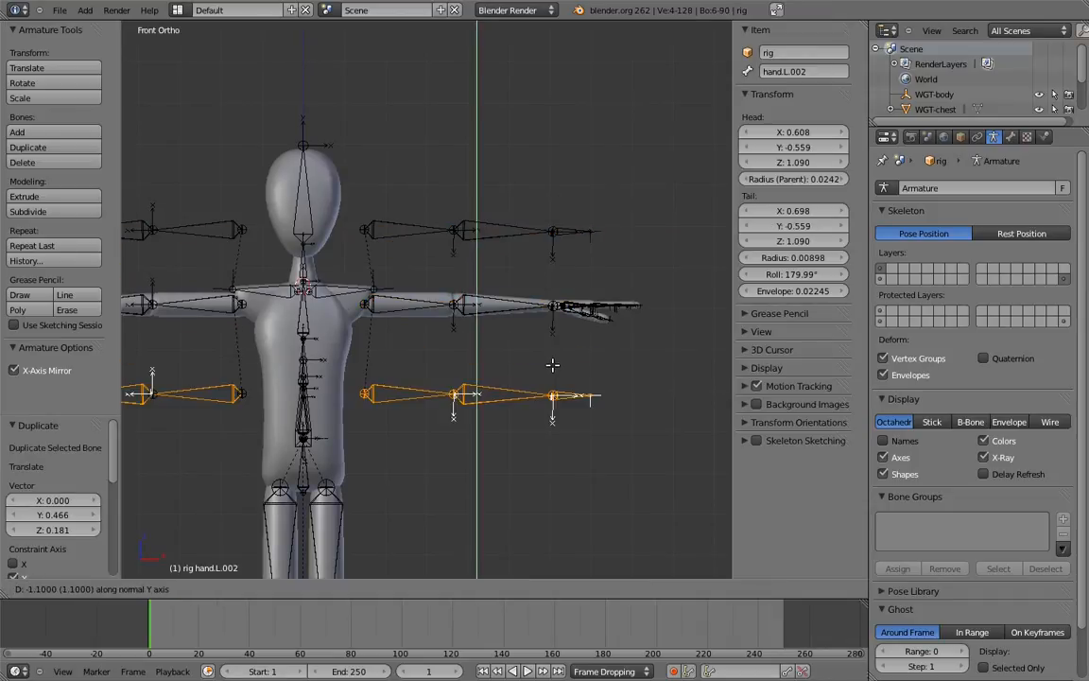
pyautogui.click(553, 366)
# Rename the duplicated arm bones with .fk names like upper_arm.fk.L on the upper chains and .ik names like MCH-forearm.ik.R on the lower chains.
pyautogui.keyDown('shift'); pyautogui.moveTo(455, 289); pyautogui.dragTo(474, 297, button='middle'); pyautogui.keyUp('shift')
pyautogui.rightClick(378, 216)
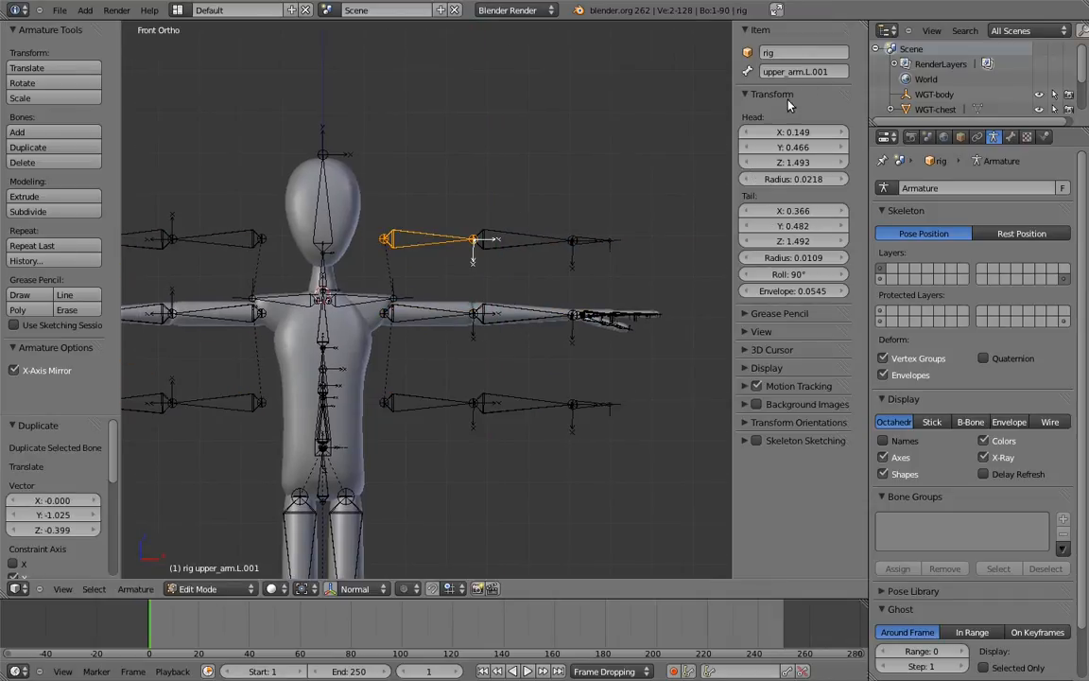
pyautogui.click(802, 71)
pyautogui.rightClick(561, 223)
pyautogui.click(804, 73)
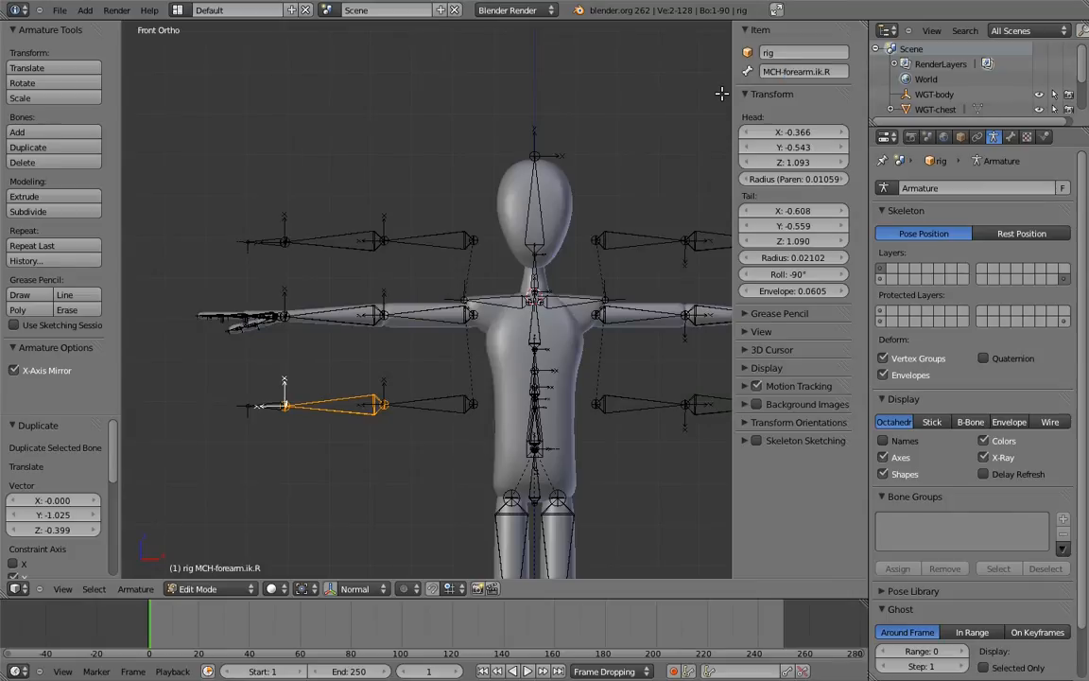
pyautogui.rightClick(266, 407)
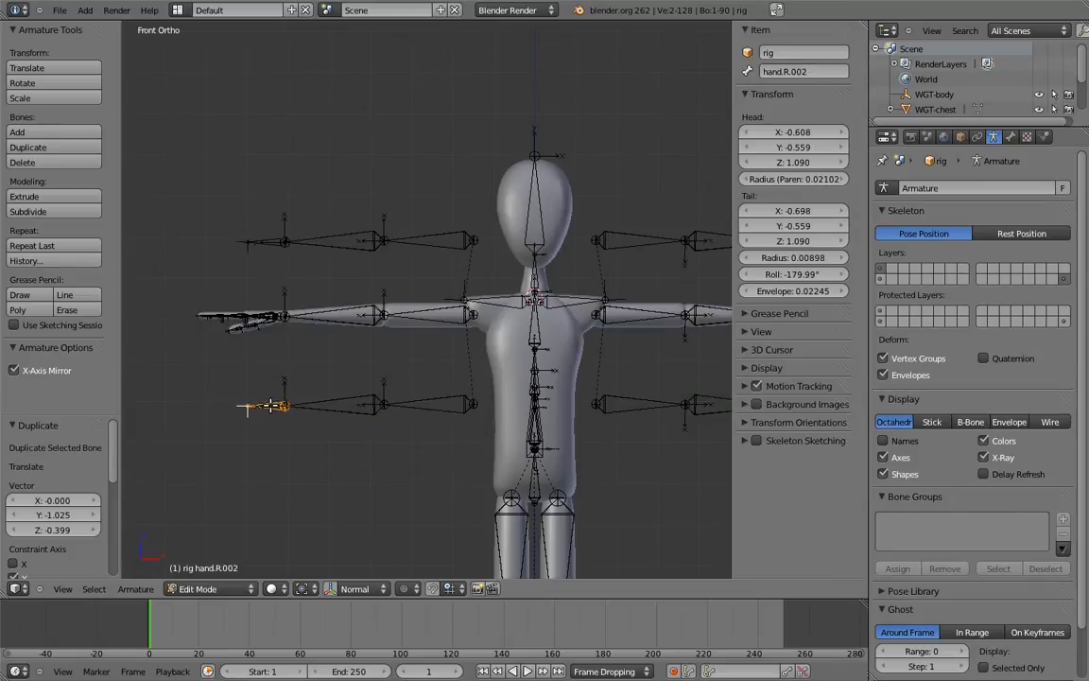
pyautogui.click(812, 76)
pyautogui.press('Return')
pyautogui.rightClick(440, 404)
# Clear the parent of the hand.ik.L bone.
pyautogui.keyDown('shift'); pyautogui.moveTo(635, 281); pyautogui.dragTo(456, 288, button='middle'); pyautogui.keyUp('shift')
pyautogui.rightClick(609, 375)
pyautogui.hotkey('alt', 'p')
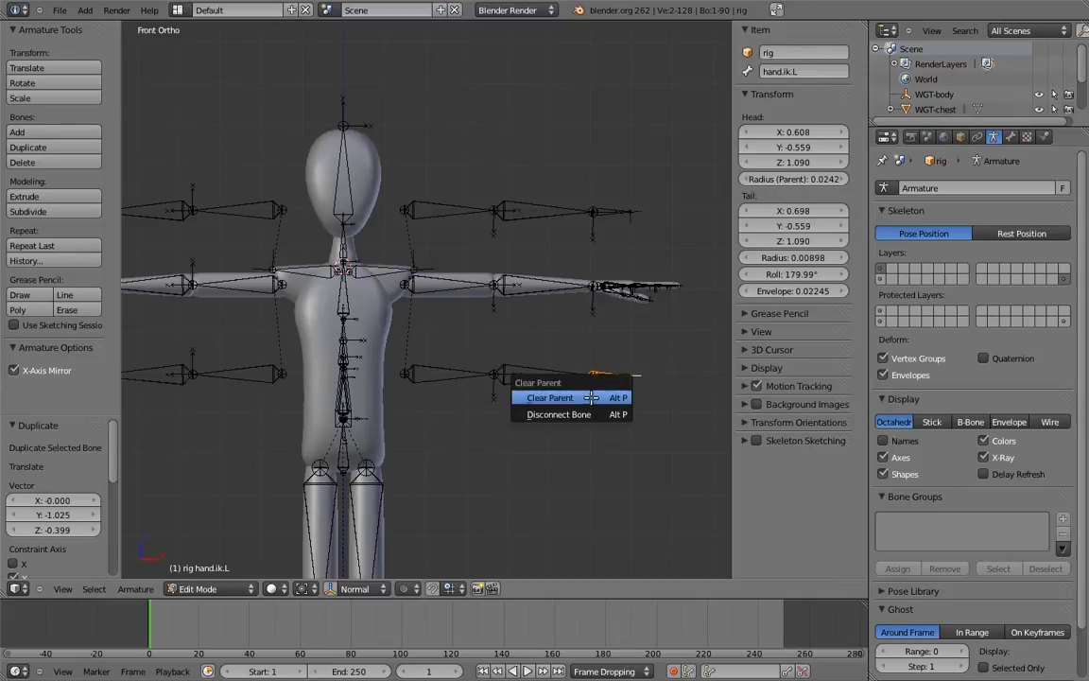
pyautogui.click(530, 358)
# Extrude a new bone 0.05 upward along Z from the head of upper_arm.fk.L.
pyautogui.keyDown('shift'); pyautogui.moveTo(490, 275); pyautogui.dragTo(550, 312, button='middle'); pyautogui.keyUp('shift')
pyautogui.scroll(5, 550, 312)
pyautogui.keyDown('shift'); pyautogui.moveTo(518, 372); pyautogui.dragTo(433, 378, button='middle'); pyautogui.keyUp('shift')
pyautogui.rightClick(428, 368)
pyautogui.press('e')
pyautogui.press('z')
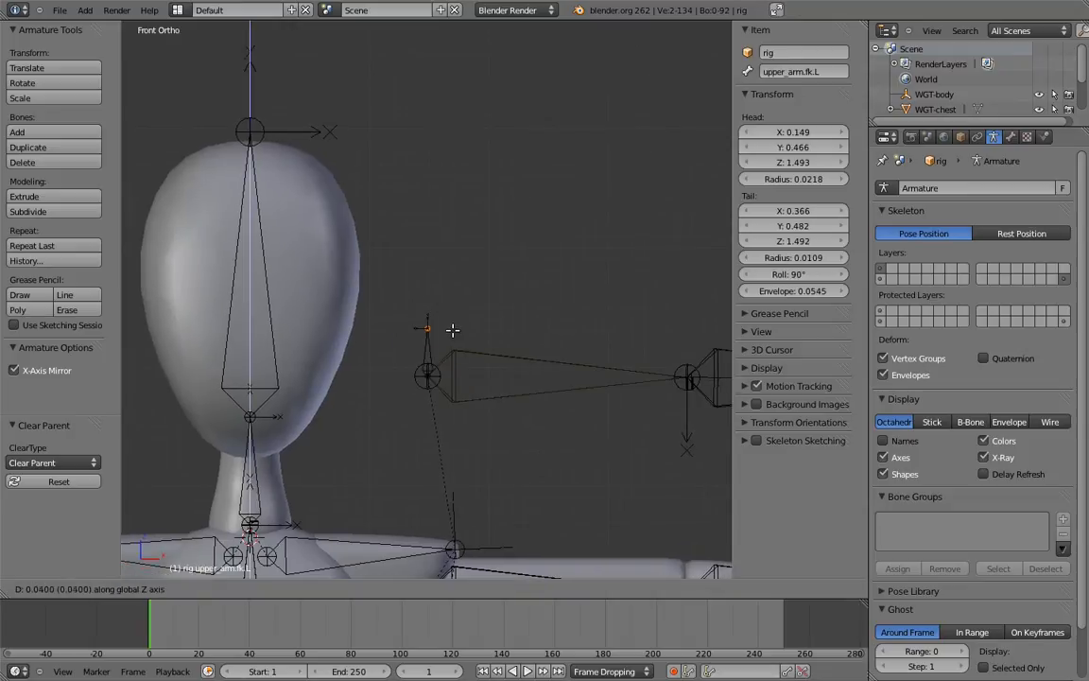
pyautogui.click(454, 328)
# Extrude a second, longer bone 0.08 upward along Z from the same joint of upper_arm.fk.L.
pyautogui.rightClick(433, 367)
pyautogui.press('e')
pyautogui.press('z')
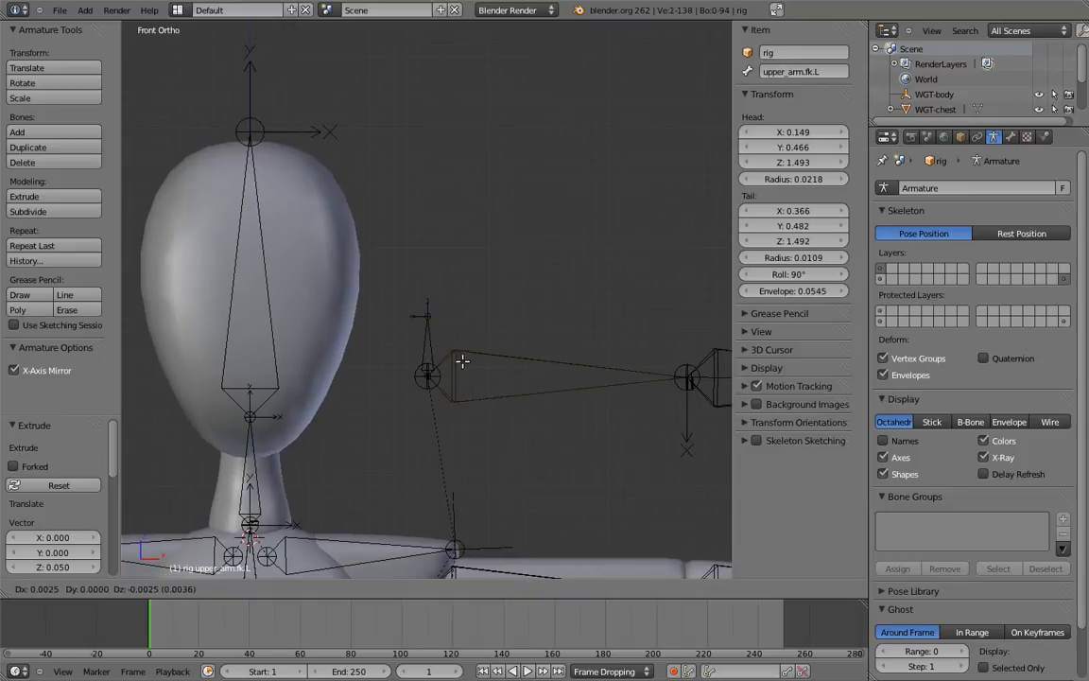
pyautogui.click(464, 260)
# Rename the shorter extruded bone on the left arm as MCH-arm_socket.L.
pyautogui.rightClick(427, 341)
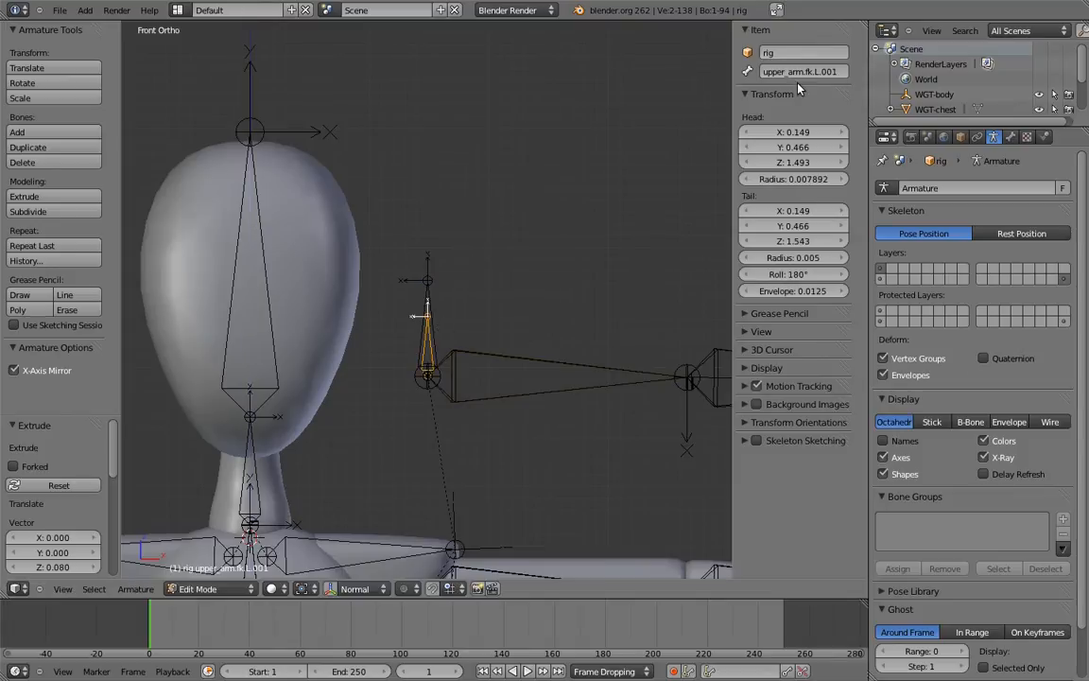
pyautogui.hotkey('ctrl', 'a')
pyautogui.press('BackSpace')
pyautogui.press('BackSpace')
pyautogui.press('BackSpace')
pyautogui.press('BackSpace')
pyautogui.press('BackSpace')
pyautogui.press('BackSpace')
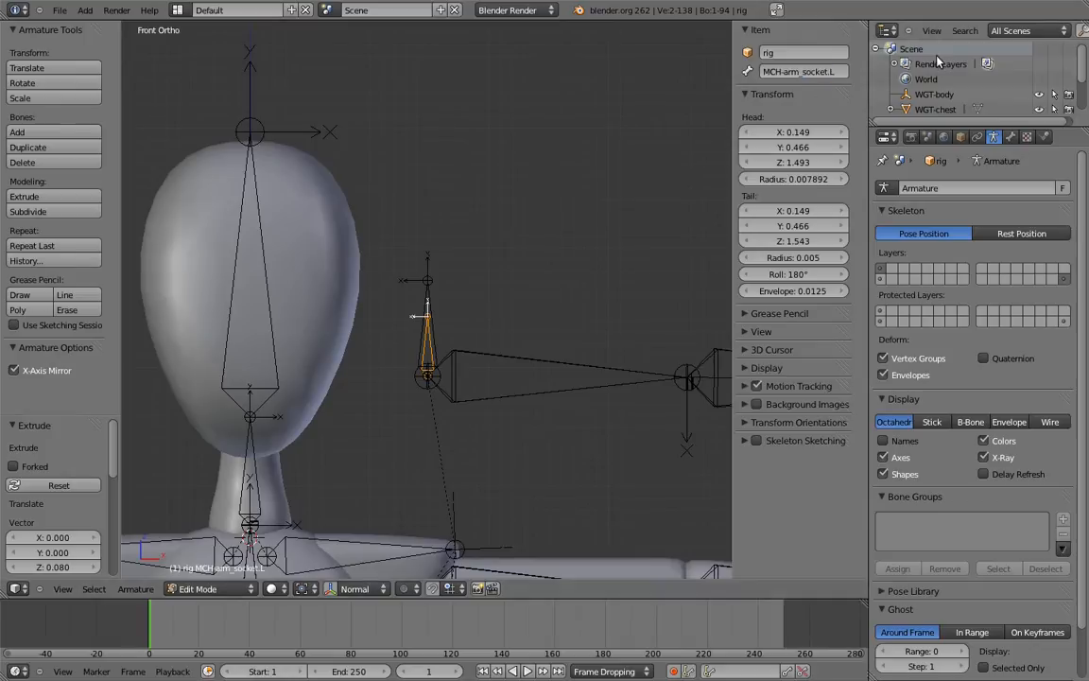
pyautogui.press('Return')
# Rename the longer extruded bone on the left arm as MCH-arm_parent.L.
pyautogui.rightClick(436, 303)
pyautogui.click(792, 73)
pyautogui.write('MCH-arm_socket.L')
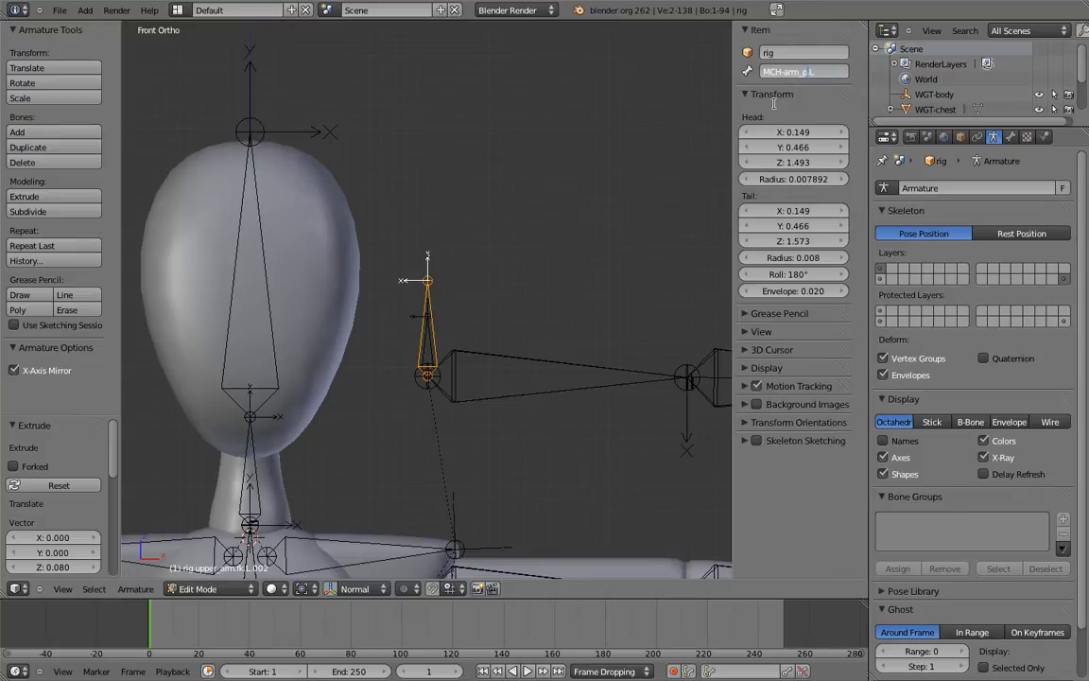
pyautogui.press('Return')
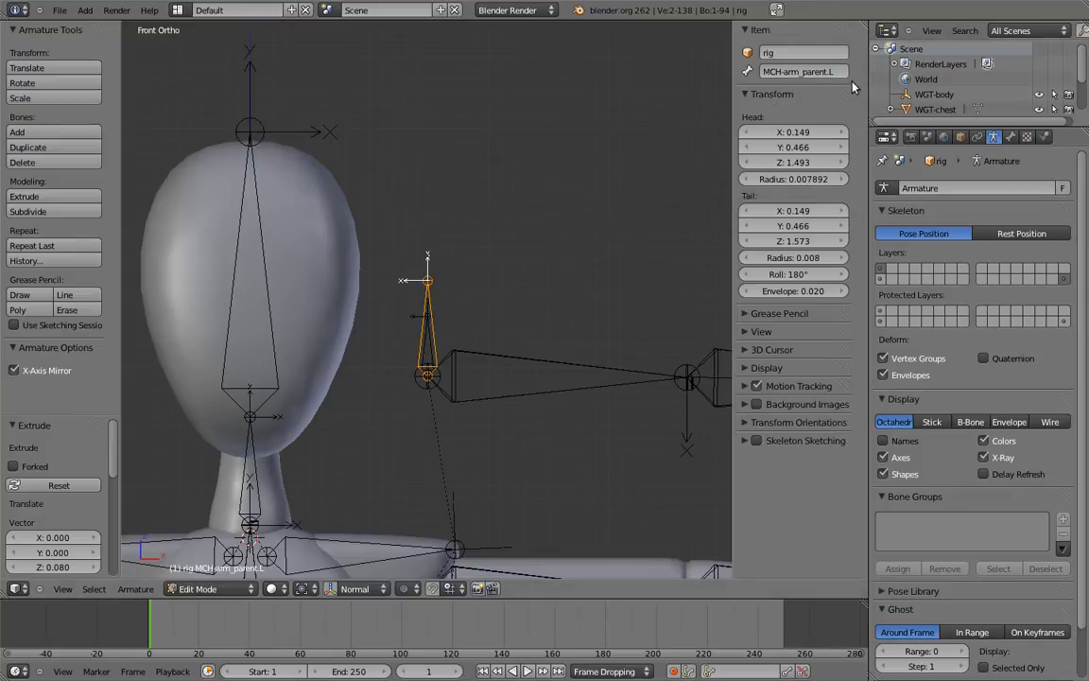
# Rename the longer extruded bone on the character's right arm as MCH-arm_parent.R.
pyautogui.keyDown('shift'); pyautogui.moveTo(280, 254); pyautogui.dragTo(456, 243, button='middle'); pyautogui.keyUp('shift')
pyautogui.rightClick(249, 290)
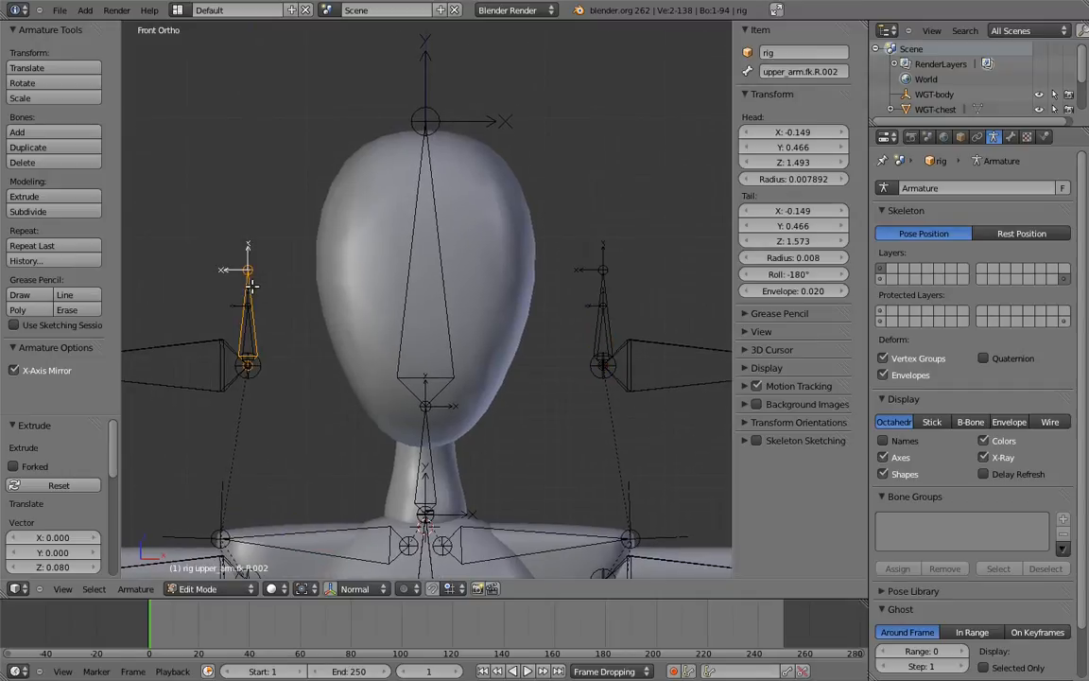
pyautogui.click(799, 73)
pyautogui.write('MCH-arm_parent.L')
pyautogui.press('Return')
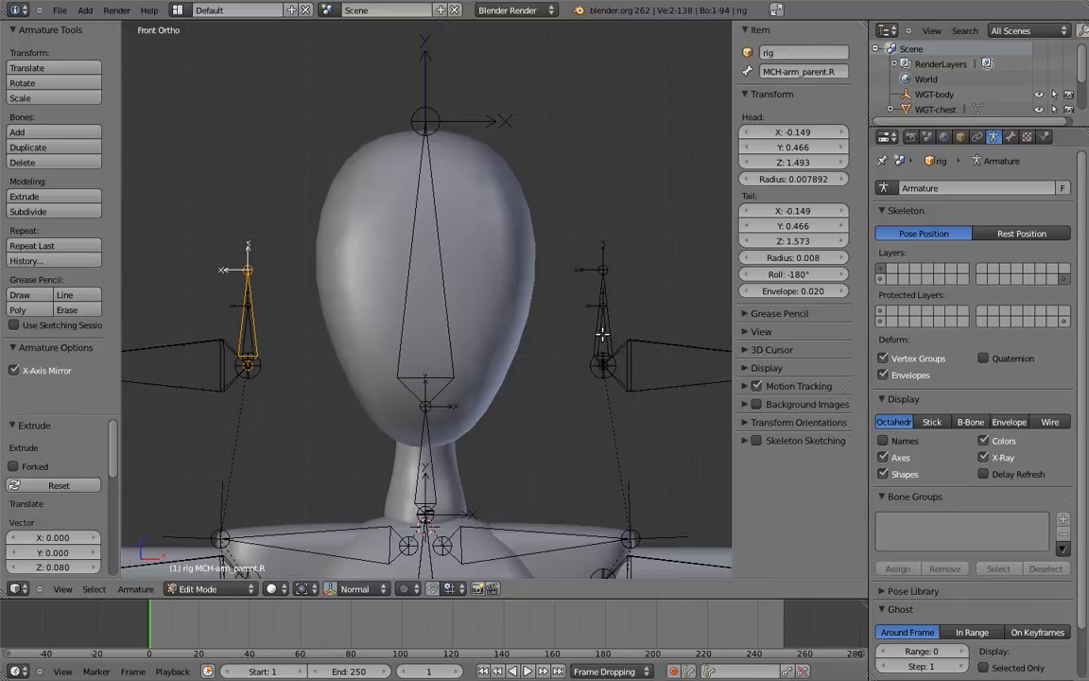
# Rename the shorter extruded bone on the character's right arm by reusing the name of MCH-arm_socket.L.
pyautogui.rightClick(536, 296)
pyautogui.click(803, 71)
pyautogui.hotkey('ctrl', 'c')
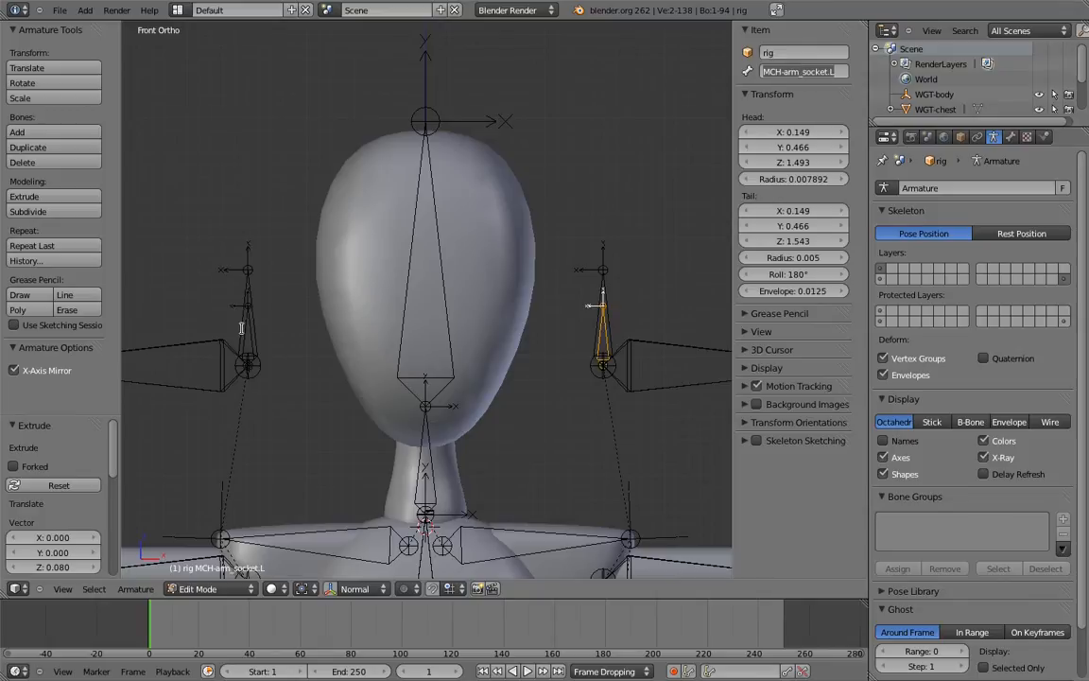
pyautogui.rightClick(233, 300)
pyautogui.click(799, 72)
pyautogui.hotkey('ctrl', 'v')
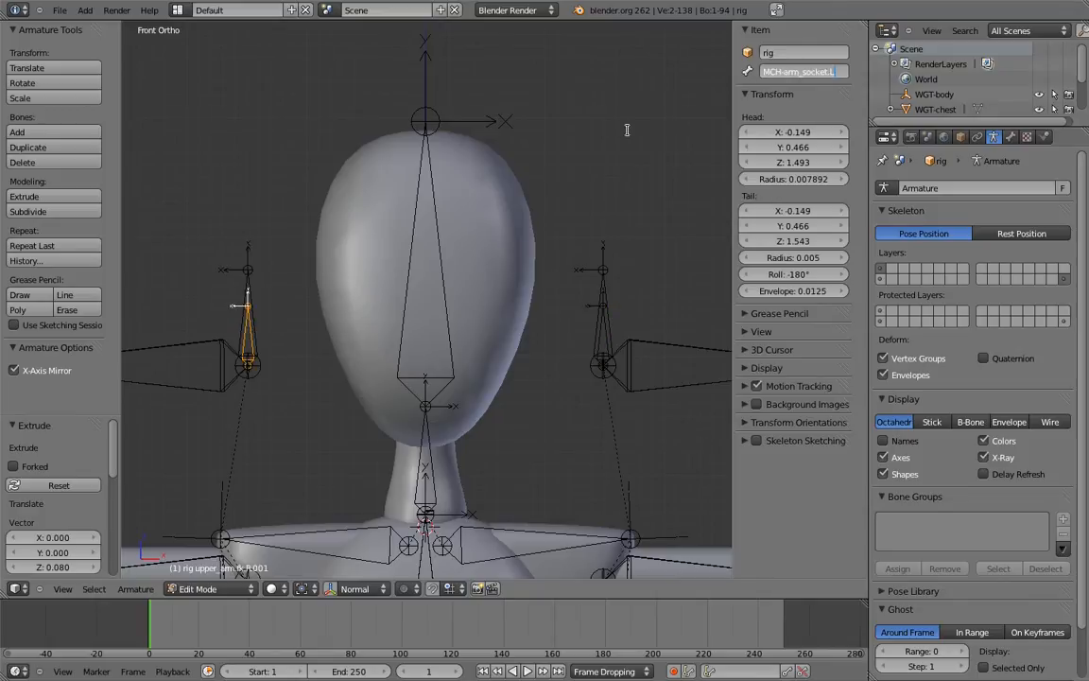
pyautogui.press('Return')
# Parent MCH-arm_parent.L to the root bone with Keep Offset.
pyautogui.keyDown('shift'); pyautogui.moveTo(622, 244); pyautogui.dragTo(530, 197, button='middle'); pyautogui.keyUp('shift')
pyautogui.rightClick(502, 274)
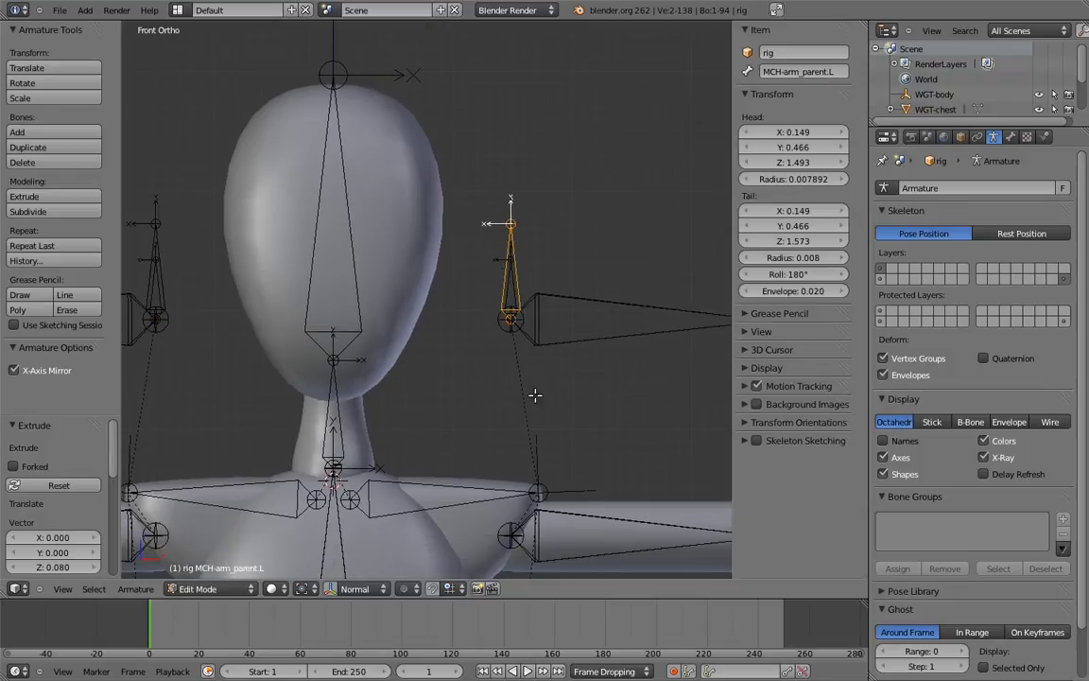
pyautogui.scroll(-2, 492, 368)
pyautogui.scroll(-3, 496, 288)
pyautogui.keyDown('shift'); pyautogui.moveTo(569, 387); pyautogui.dragTo(503, 229, button='middle'); pyautogui.keyUp('shift')
pyautogui.scroll(-2, 501, 463)
pyautogui.rightClick(501, 459)
pyautogui.scroll(-2, 501, 459)
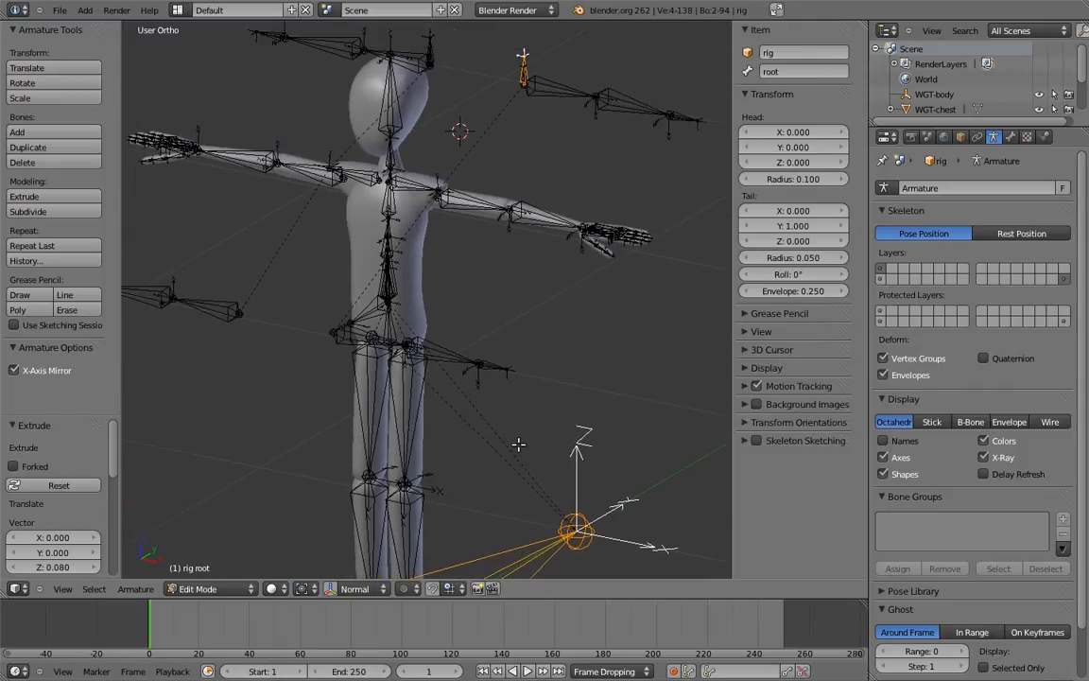
pyautogui.hotkey('ctrl', 'p')
pyautogui.click(510, 446)
pyautogui.press('KP_1')
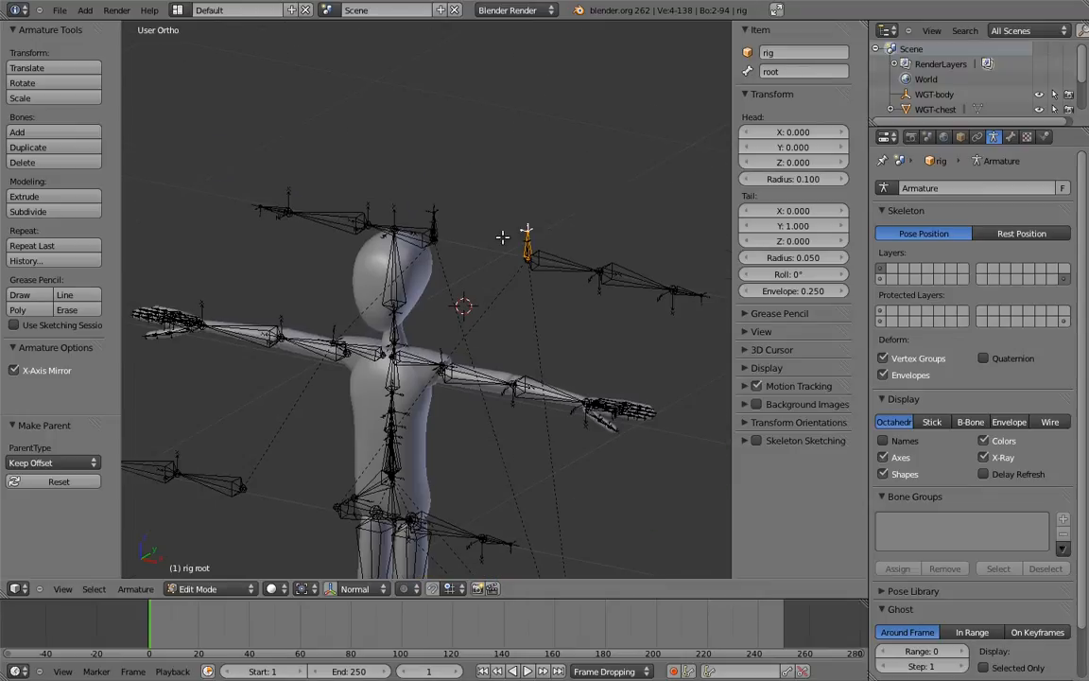
# Try rotating the left shoulder bone in Pose Mode, cancel the rotation and return to Edit Mode.
pyautogui.scroll(4, 493, 293)
pyautogui.scroll(3, 487, 255)
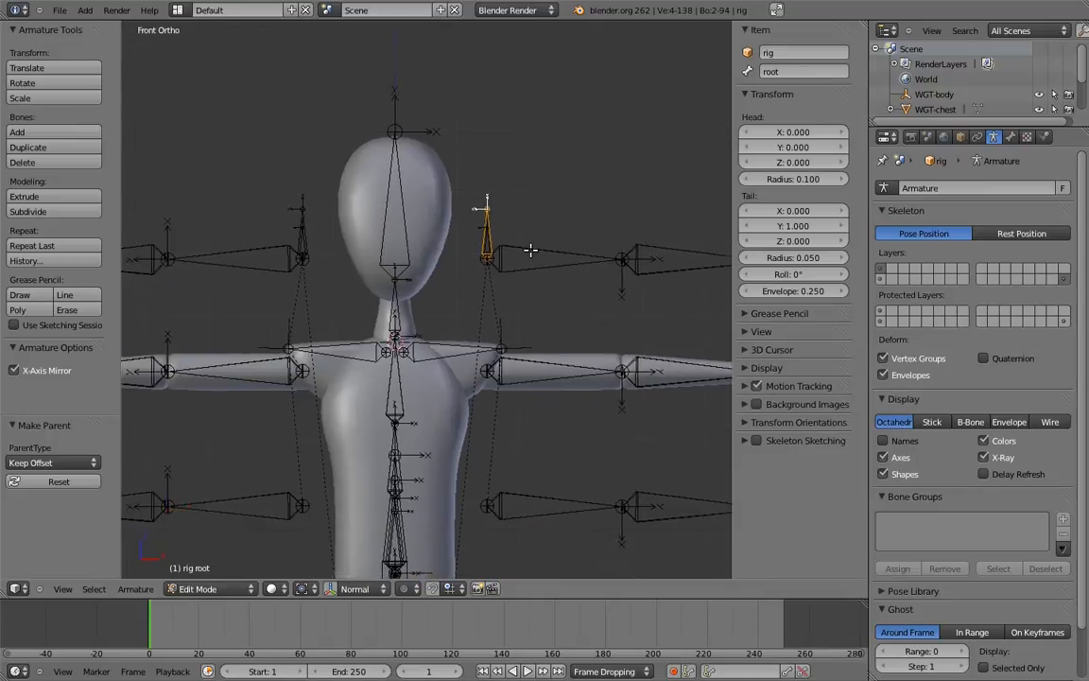
pyautogui.hotkey('ctrl', 'Tab')
pyautogui.rightClick(502, 382)
pyautogui.press('r')
pyautogui.press('Escape')
pyautogui.press('Tab')
# Parent upper_arm.fk.L to MCH-arm_parent.L with Keep Offset.
pyautogui.rightClick(533, 187)
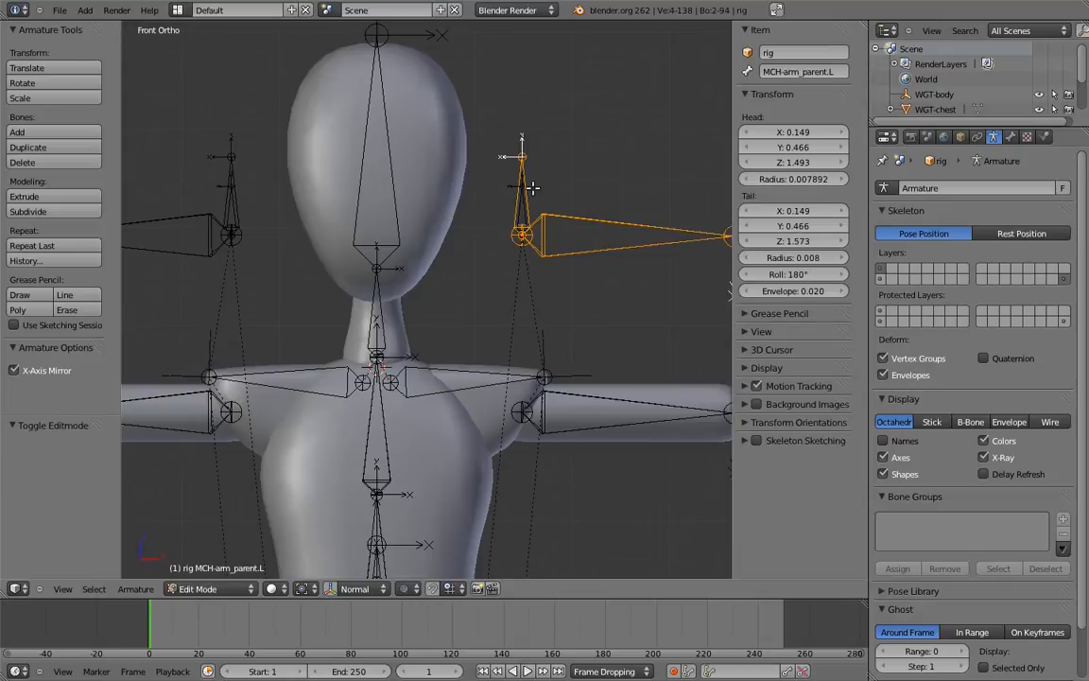
pyautogui.hotkey('ctrl', 'p')
pyautogui.click(487, 188)
pyautogui.keyDown('shift'); pyautogui.moveTo(549, 206); pyautogui.dragTo(537, 249, button='middle'); pyautogui.keyUp('shift')
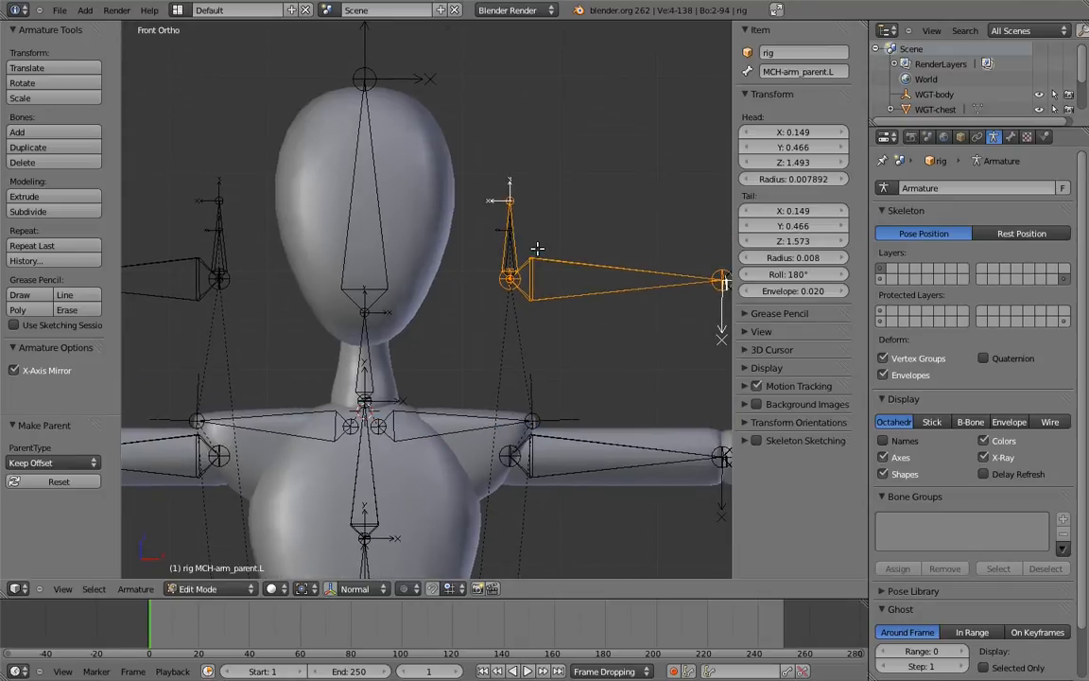
pyautogui.scroll(3, 535, 244)
# Constrain MCH-arm_parent.L to MCH-arm_socket.L with Copy Location in Pose Mode and test it by temporarily rotating the left shoulder.
pyautogui.hotkey('ctrl', 'Tab')
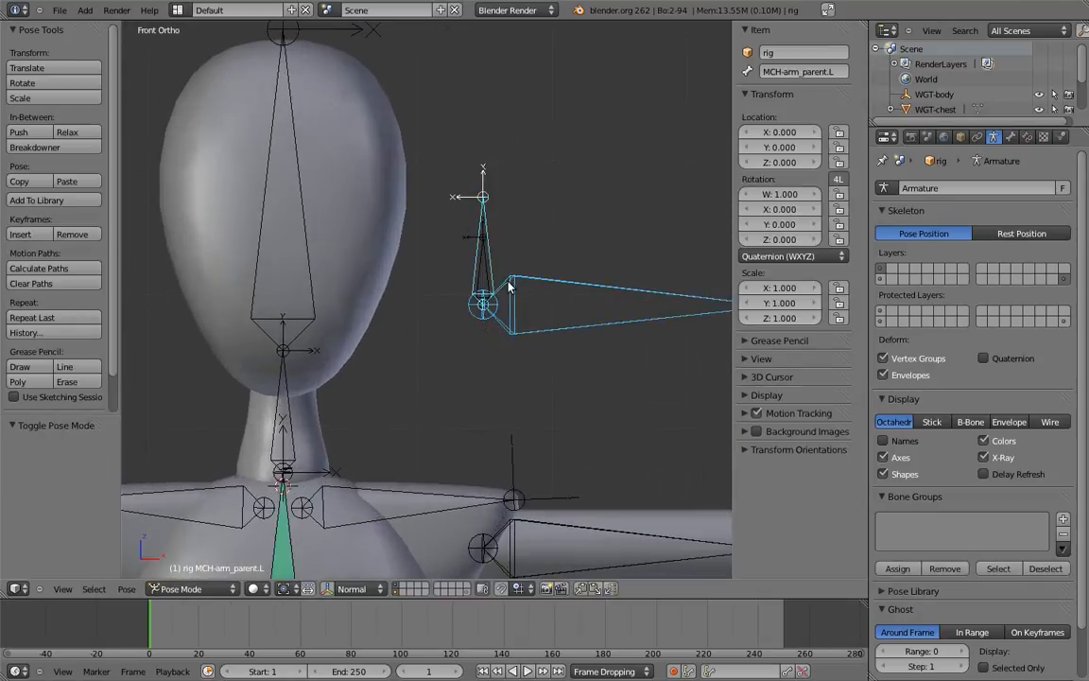
pyautogui.rightClick(490, 250)
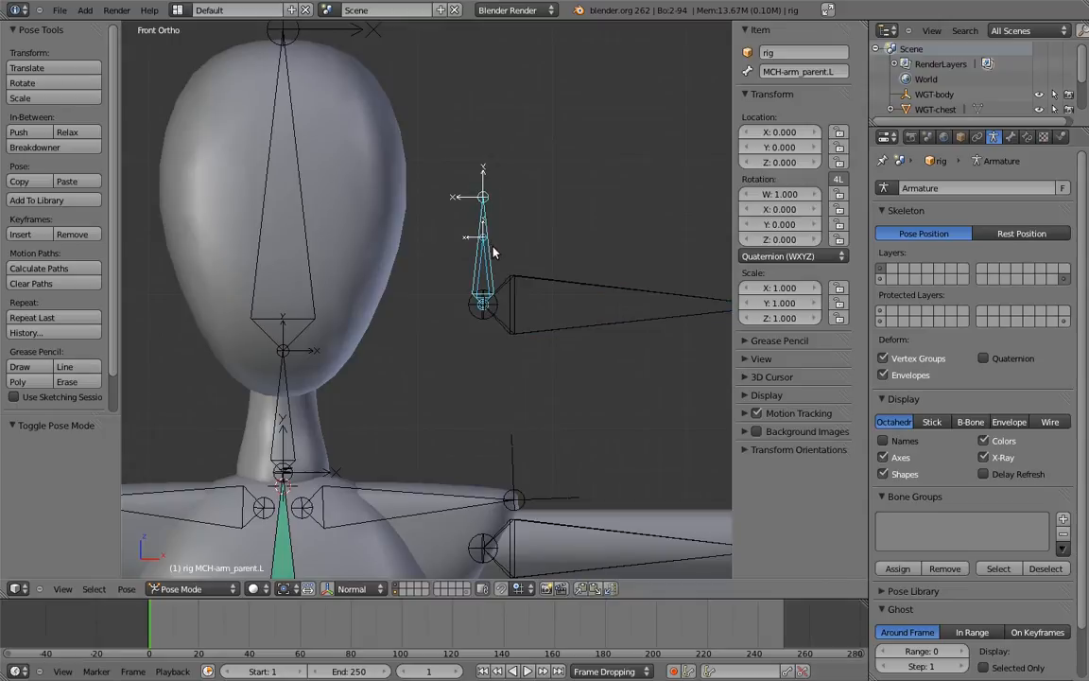
pyautogui.hotkey('ctrl', 'shift', 'c')
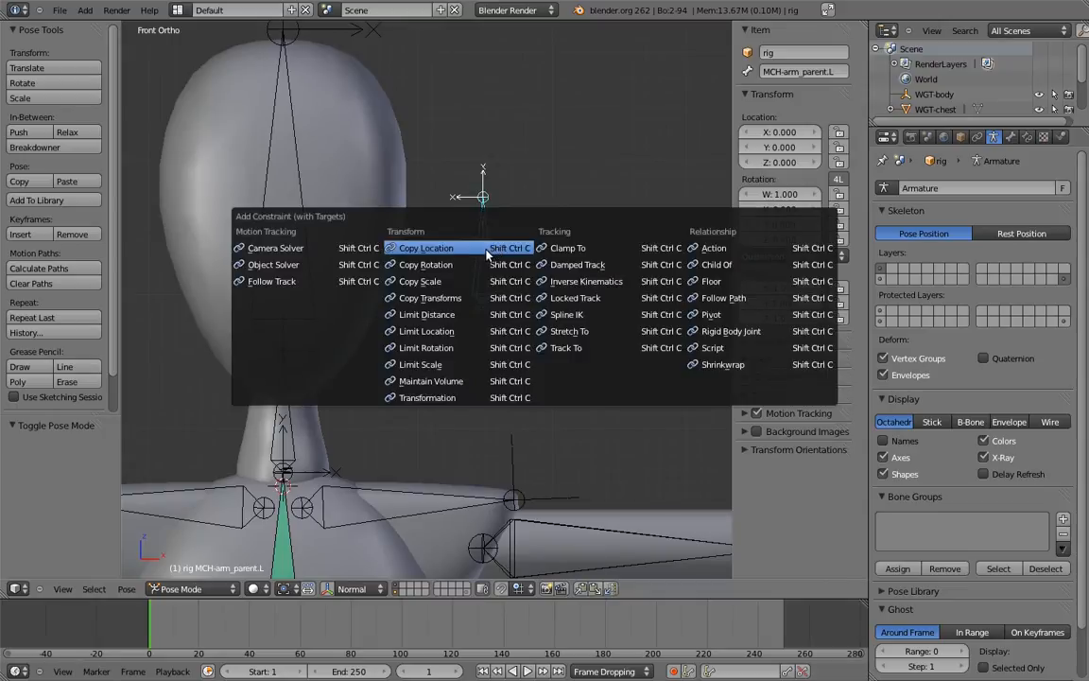
pyautogui.click(489, 249)
pyautogui.rightClick(472, 488)
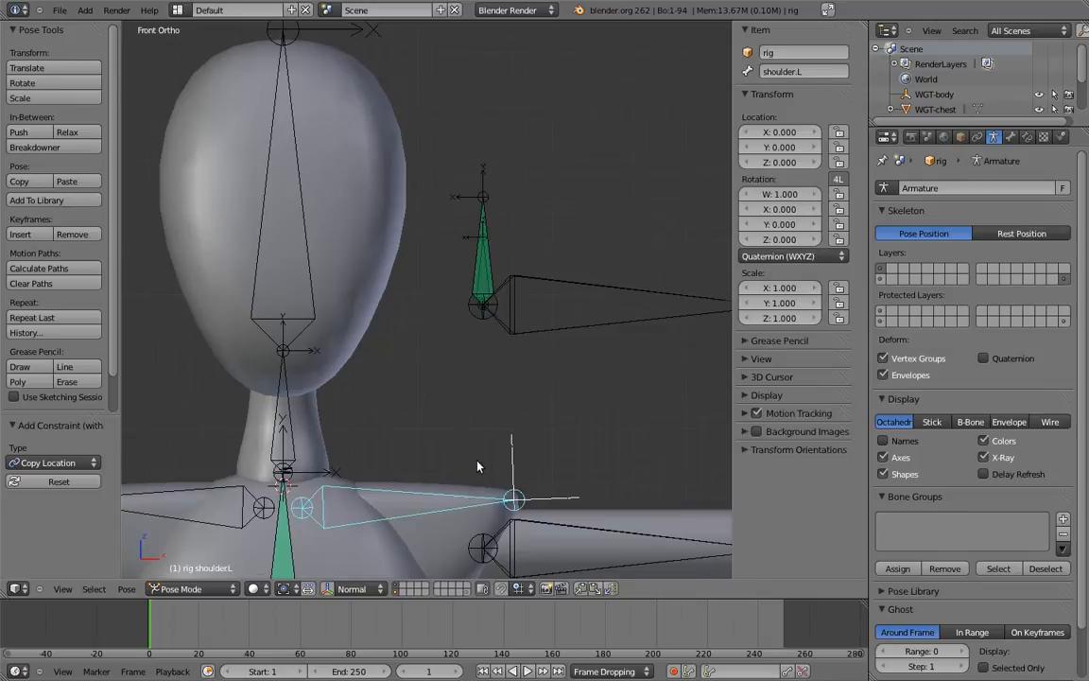
pyautogui.keyDown('ctrl'); pyautogui.moveTo(474, 489); pyautogui.dragTo(501, 404, button='middle'); pyautogui.keyUp('ctrl')
pyautogui.press('r')
pyautogui.press('Escape')
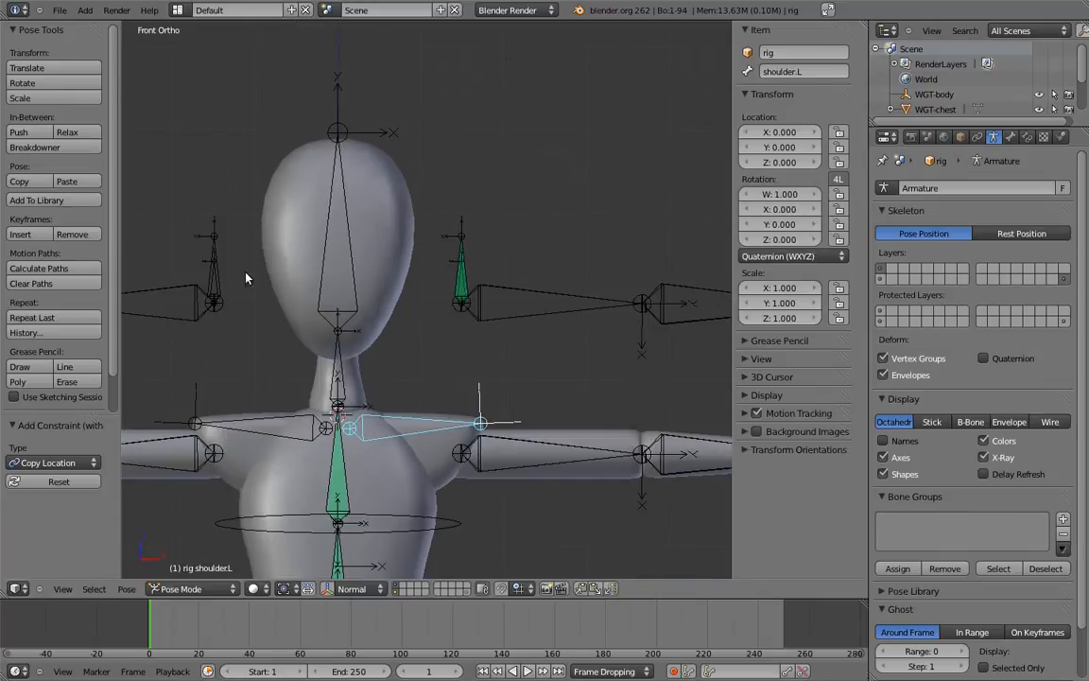
# Constrain MCH-arm_parent.R to the right arm socket bone with Copy Location and test it by temporarily rotating shoulder.R.
pyautogui.rightClick(214, 281)
pyautogui.rightClick(216, 276)
pyautogui.hotkey('shift', 'ctrl', 'c')
pyautogui.click(218, 274)
pyautogui.rightClick(227, 412)
pyautogui.press('r')
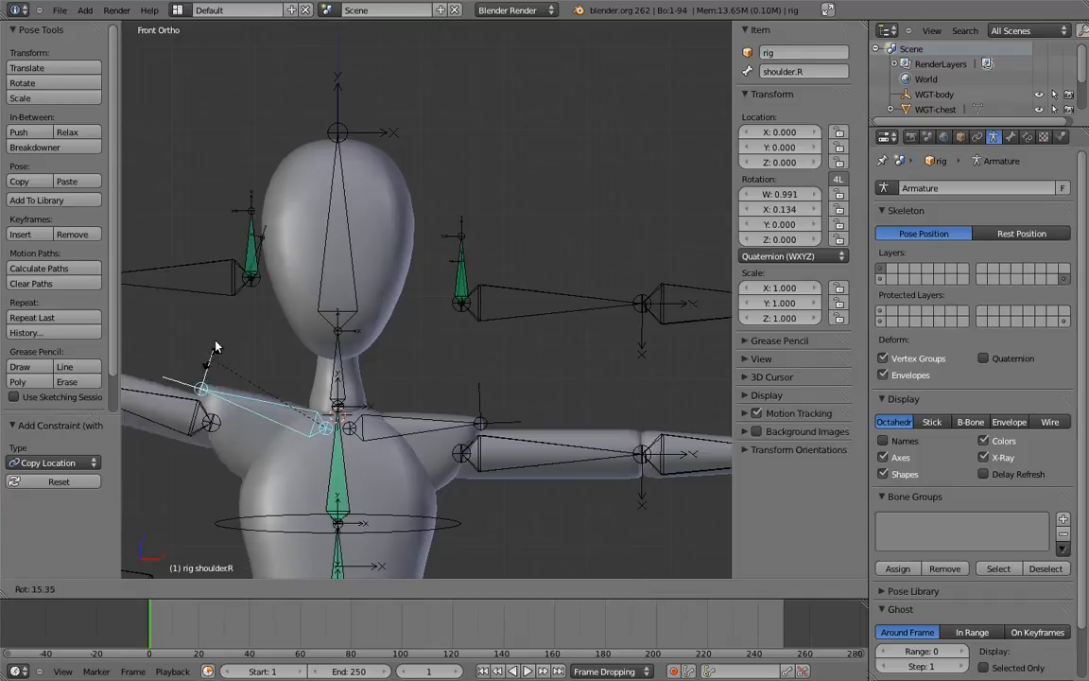
pyautogui.press('Escape')
# Add a Copy Transforms constraint to MCH-arm_parent.L and MCH-arm_parent.R, each targeting the arm socket bone on its side.
pyautogui.rightClick(462, 286)
pyautogui.rightClick(462, 286)
pyautogui.hotkey('shift', 'ctrl', 'c')
pyautogui.click(435, 326)
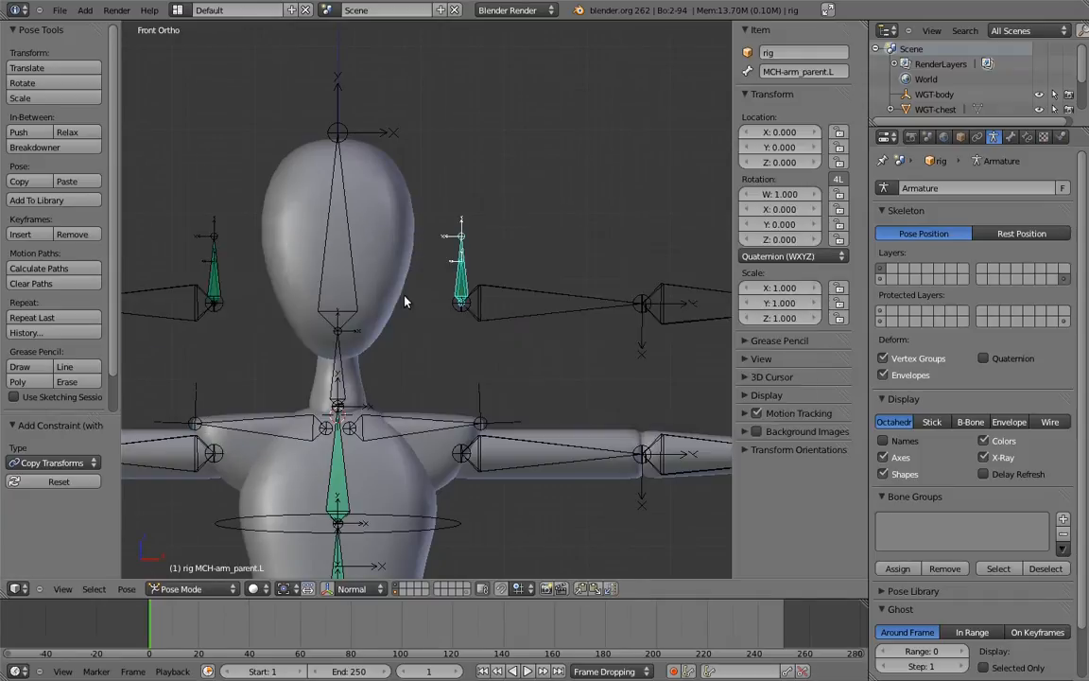
pyautogui.keyDown('shift'); pyautogui.rightClick(214, 284); pyautogui.keyUp('shift')
pyautogui.hotkey('shift', 'ctrl', 'c')
pyautogui.click(219, 280)
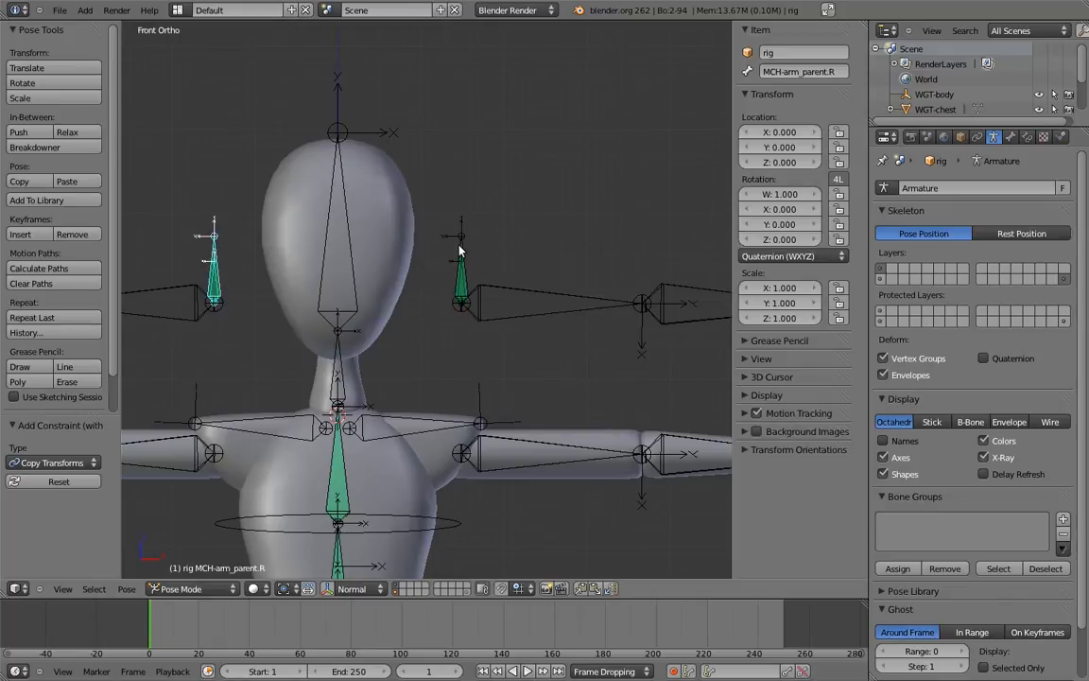
# Add a custom property named isolate_rotation with value 1.0 to upper_arm.fk.L.
pyautogui.rightClick(508, 294)
pyautogui.click(1010, 138)
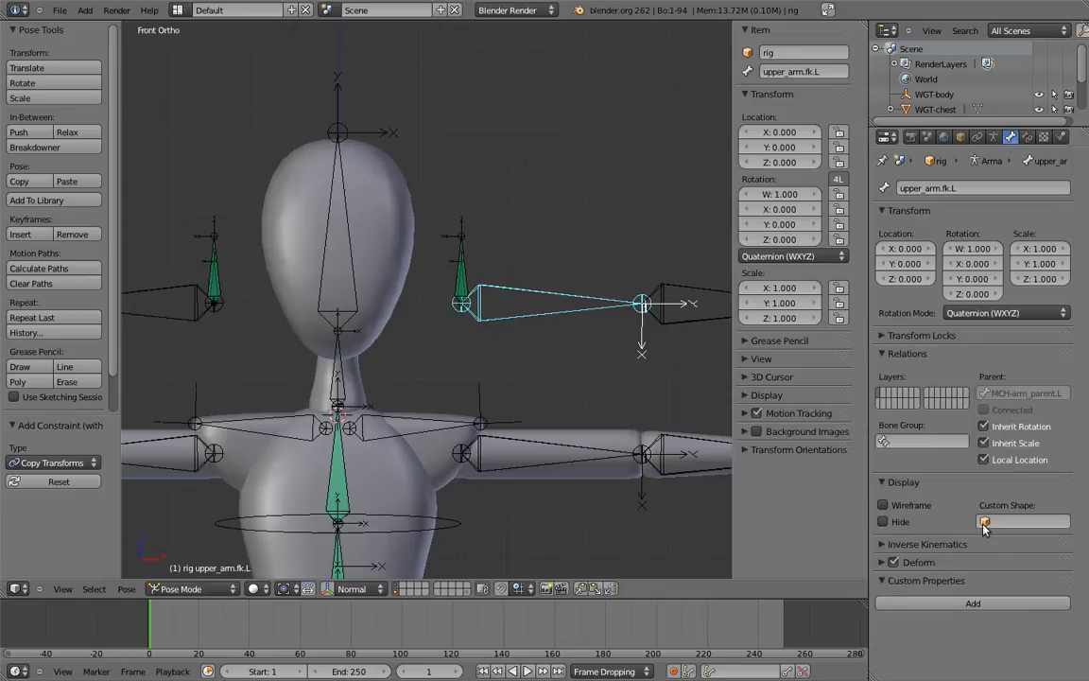
pyautogui.click(979, 603)
pyautogui.click(1040, 622)
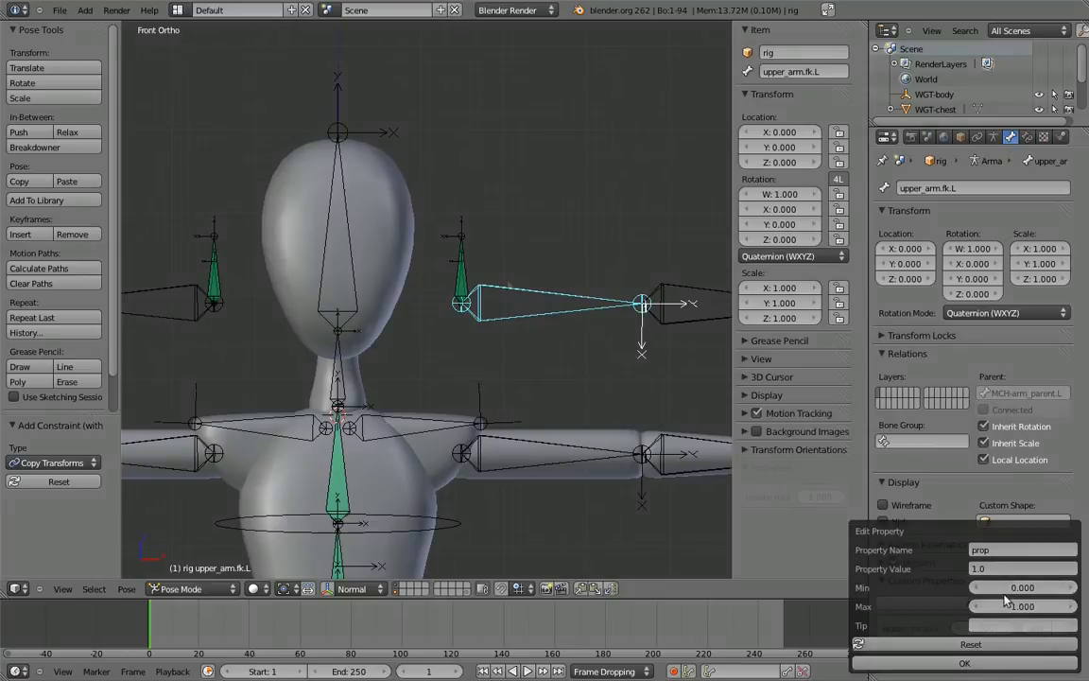
# Add a driver to the influence of the Copy Transforms constraint on MCH-arm_parent.L.
pyautogui.rightClick(463, 256)
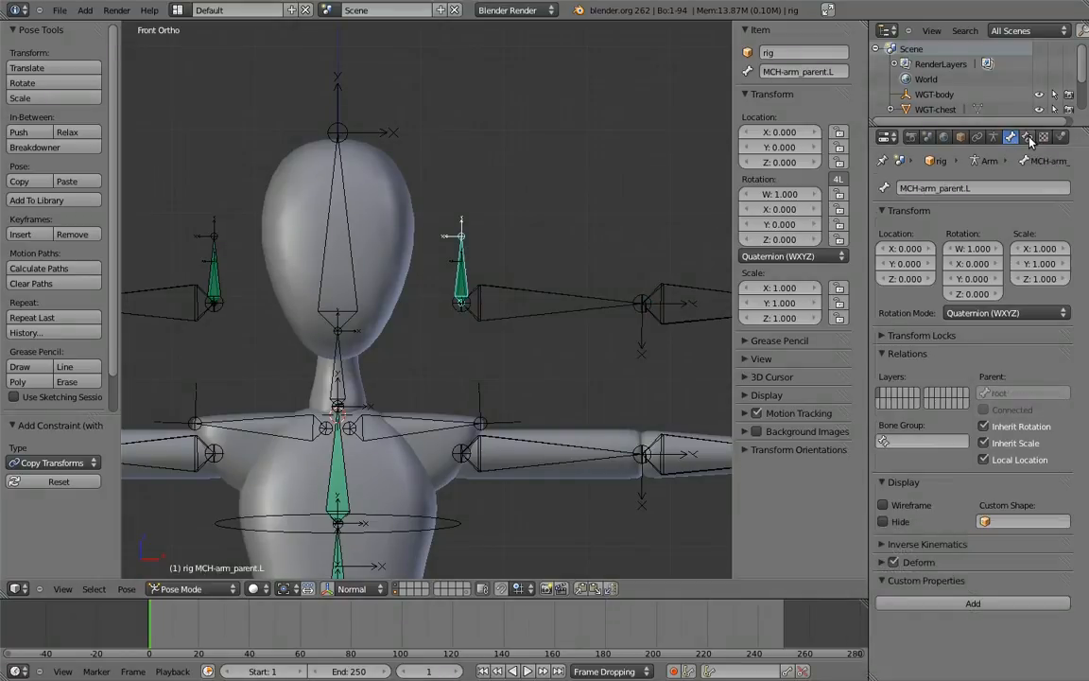
pyautogui.click(1028, 137)
pyautogui.rightClick(964, 552)
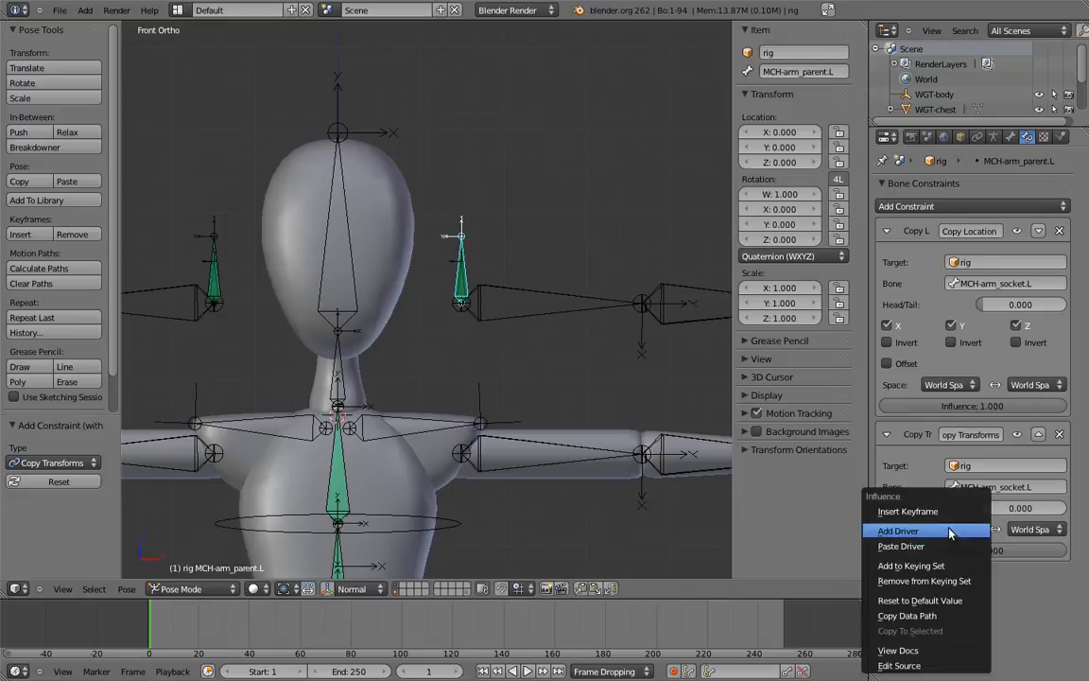
pyautogui.click(910, 528)
# Split off a new area beside the 3D view, switch it to the Graph Editor and show its properties.
pyautogui.moveTo(863, 26); pyautogui.dragTo(439, 86)
pyautogui.click(16, 589)
pyautogui.click(57, 540)
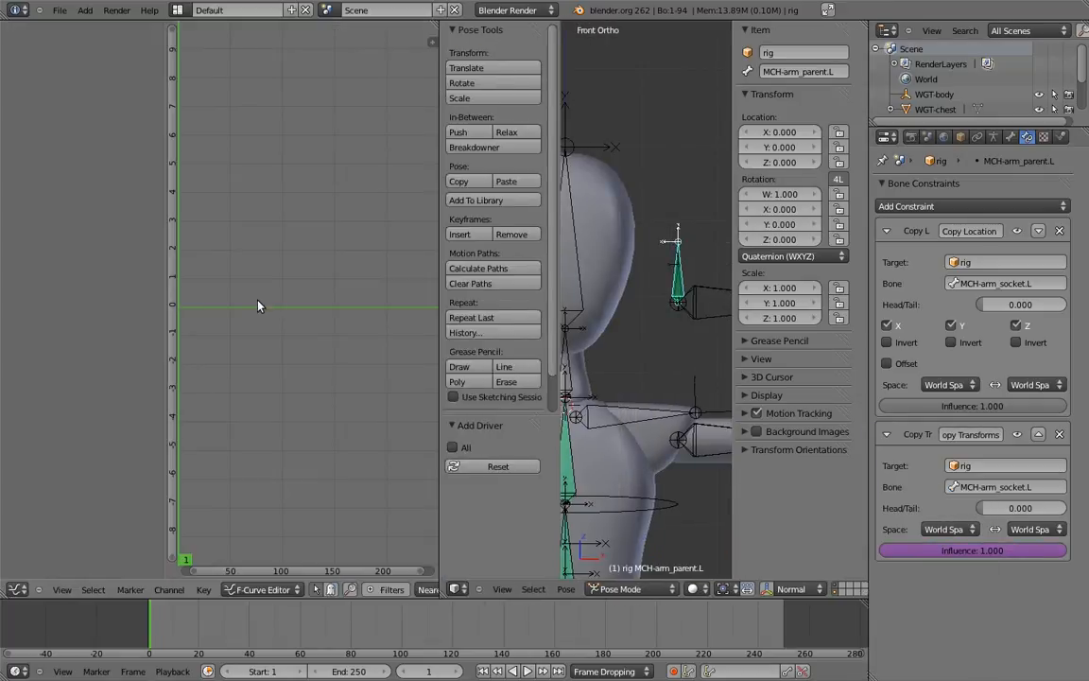
pyautogui.press('n')
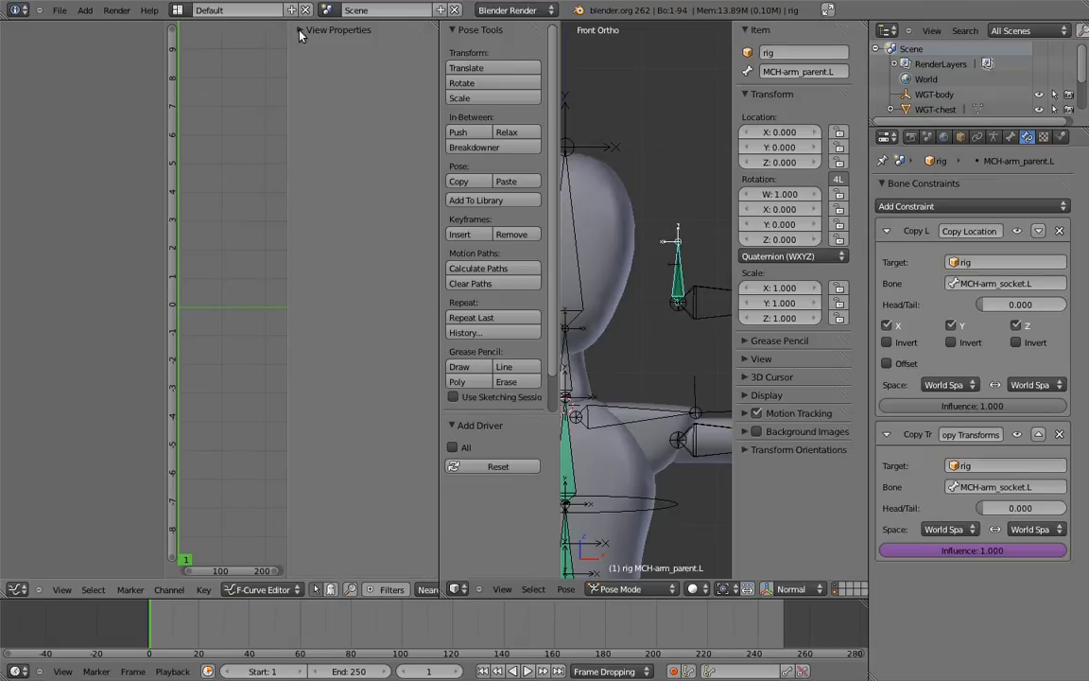
# Copy the data path of isolate_rotation from upper_arm.fk.L and display the Influence driver of MCH-arm_parent.L in Drivers mode.
pyautogui.rightClick(705, 294)
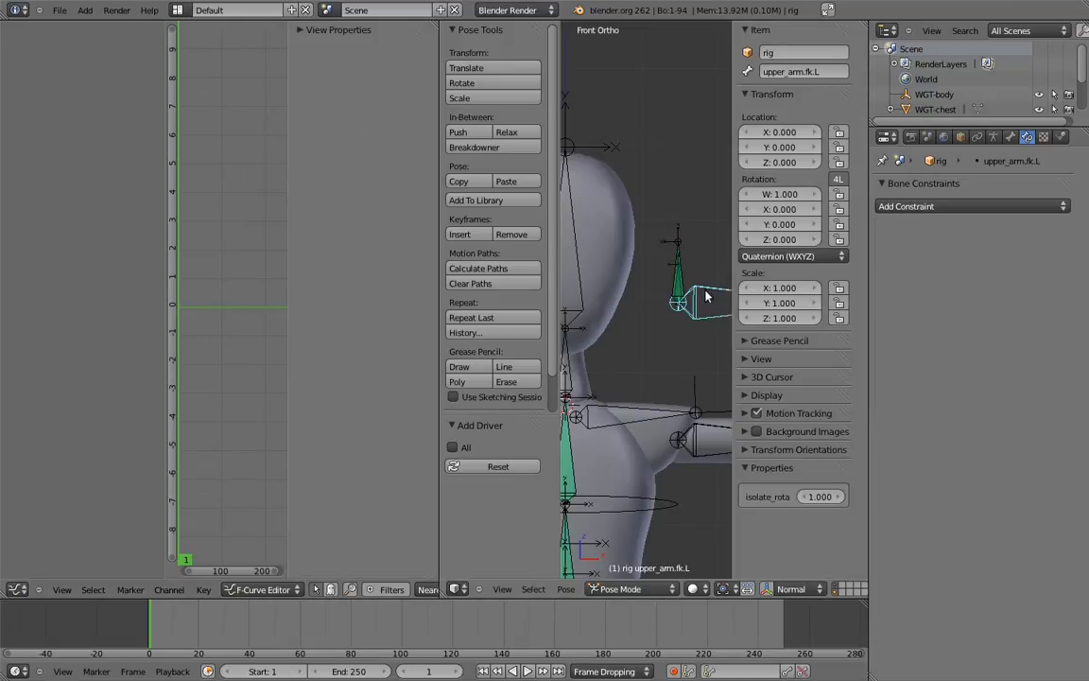
pyautogui.rightClick(687, 273)
pyautogui.click(51, 200)
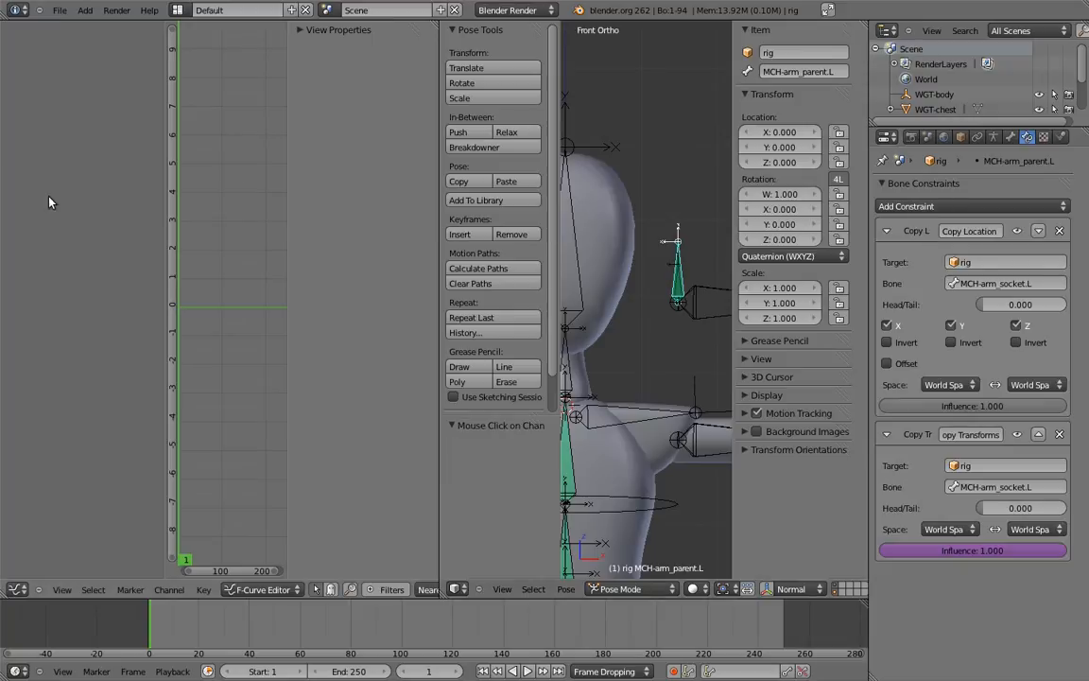
pyautogui.click(261, 589)
pyautogui.click(258, 557)
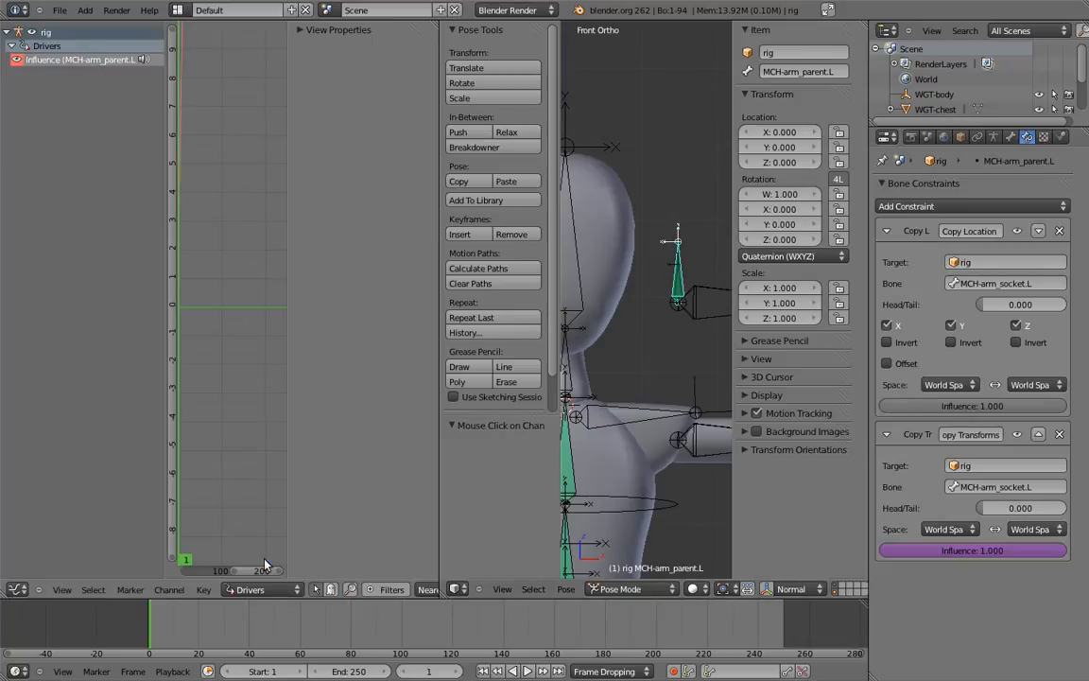
pyautogui.click(58, 59)
pyautogui.click(303, 48)
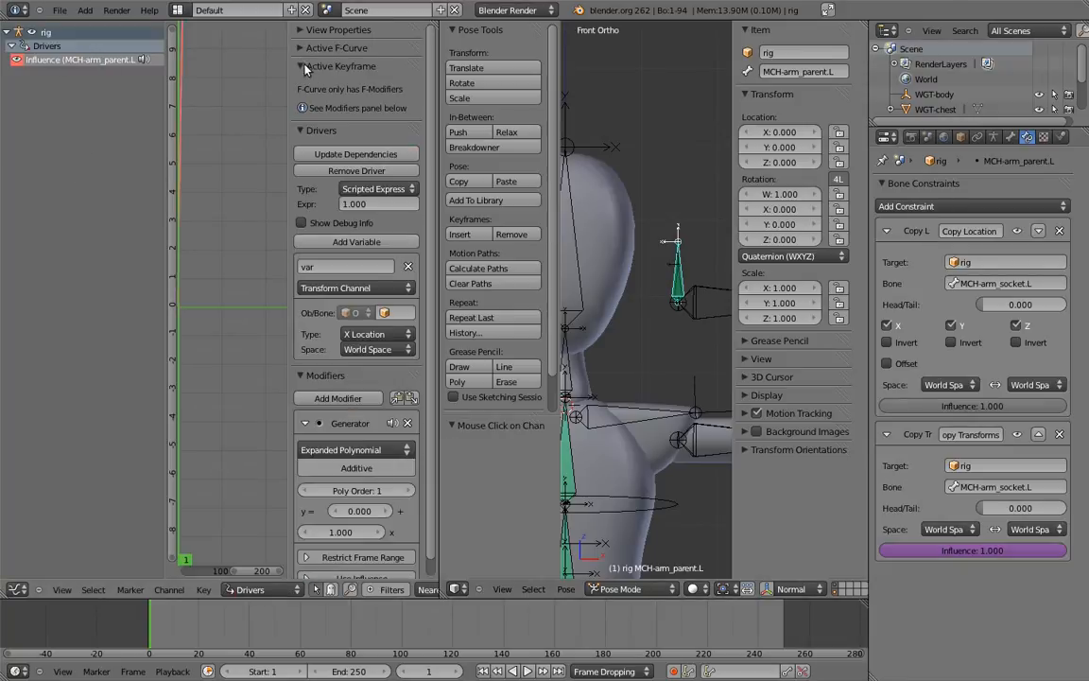
# Set the driver variable to Single Property on the rig object and paste the isolate_rotation data path.
pyautogui.click(303, 66)
pyautogui.click(302, 329)
pyautogui.click(367, 242)
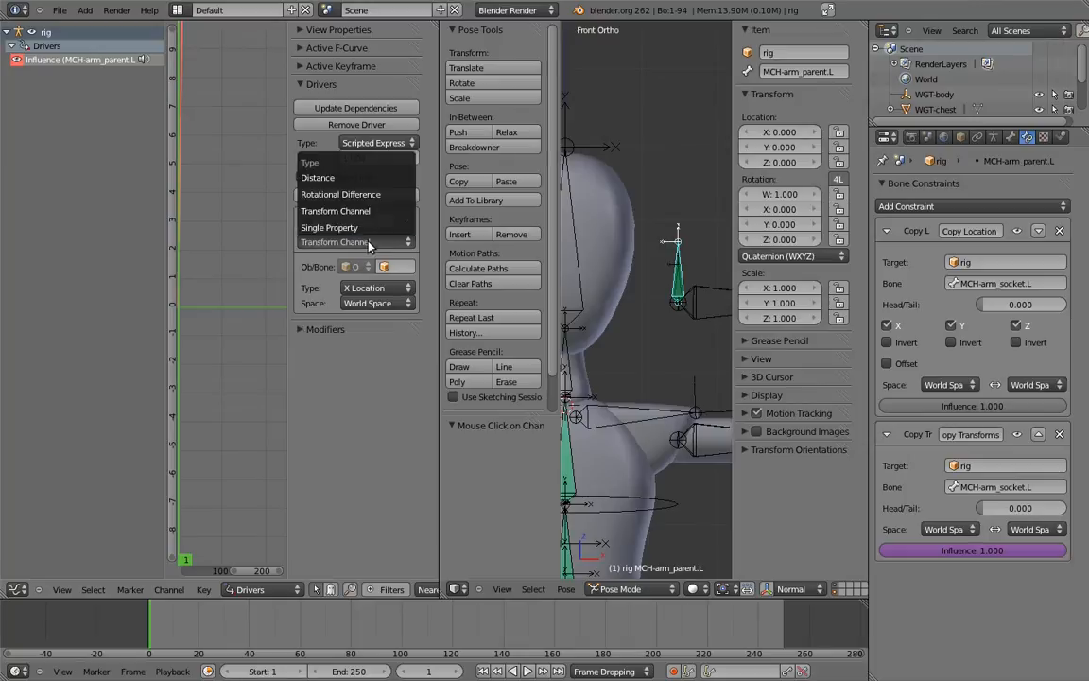
pyautogui.click(329, 227)
pyautogui.click(390, 266)
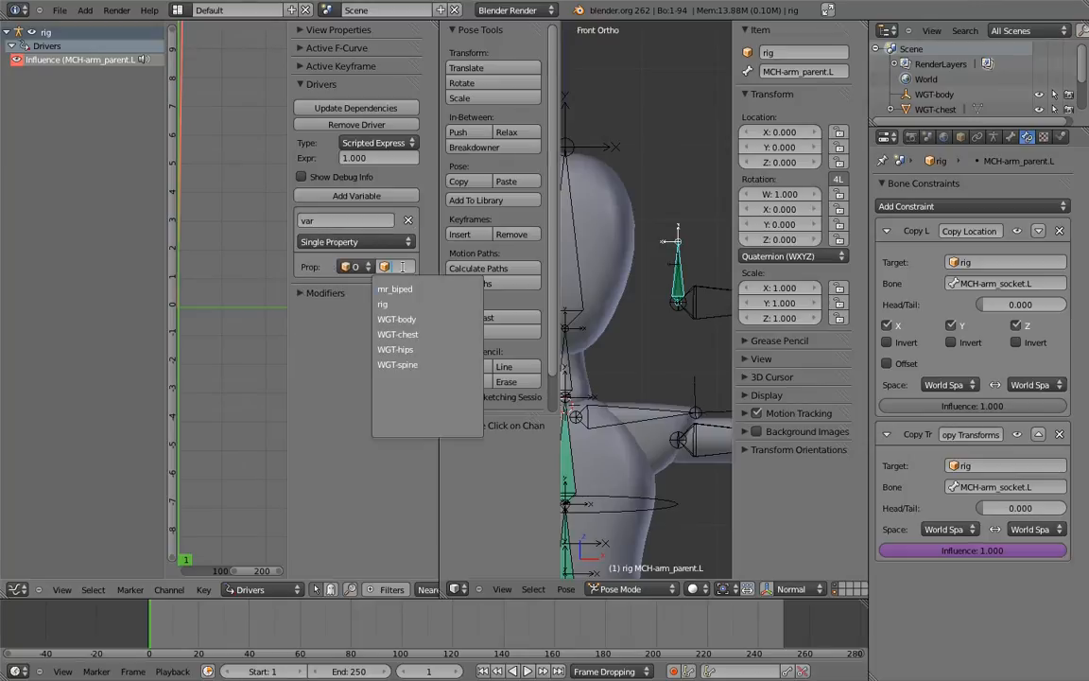
pyautogui.click(387, 294)
pyautogui.hotkey('ctrl', 'v')
# Set the driver's scripted expression to 1-var.
pyautogui.click(388, 157)
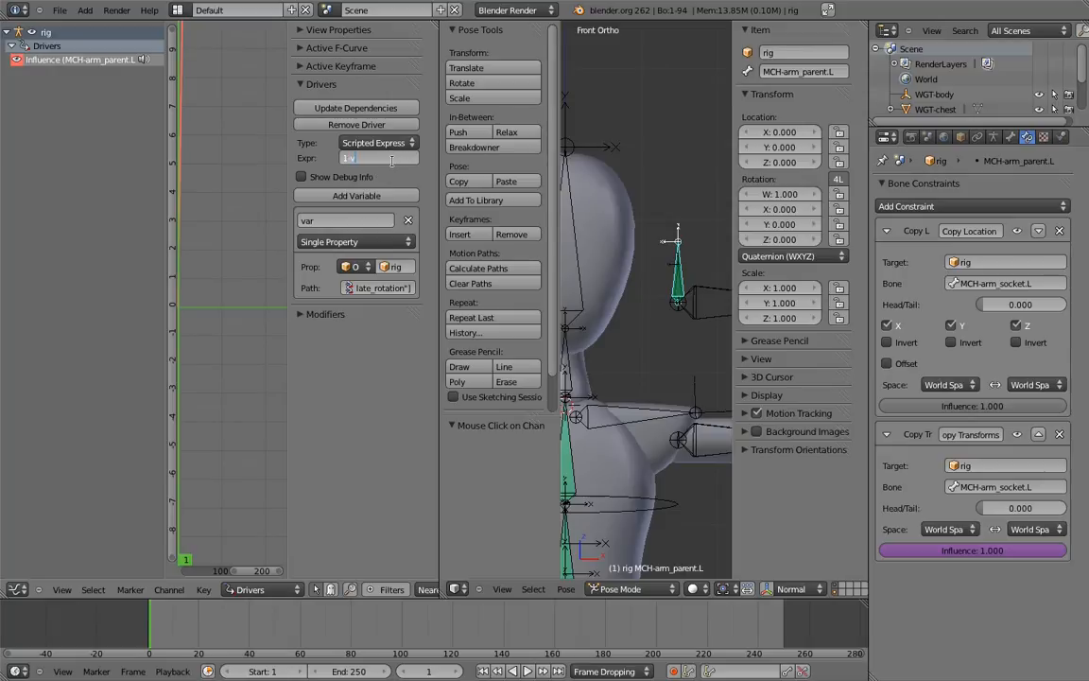
pyautogui.write('1-var')
pyautogui.press('Return')
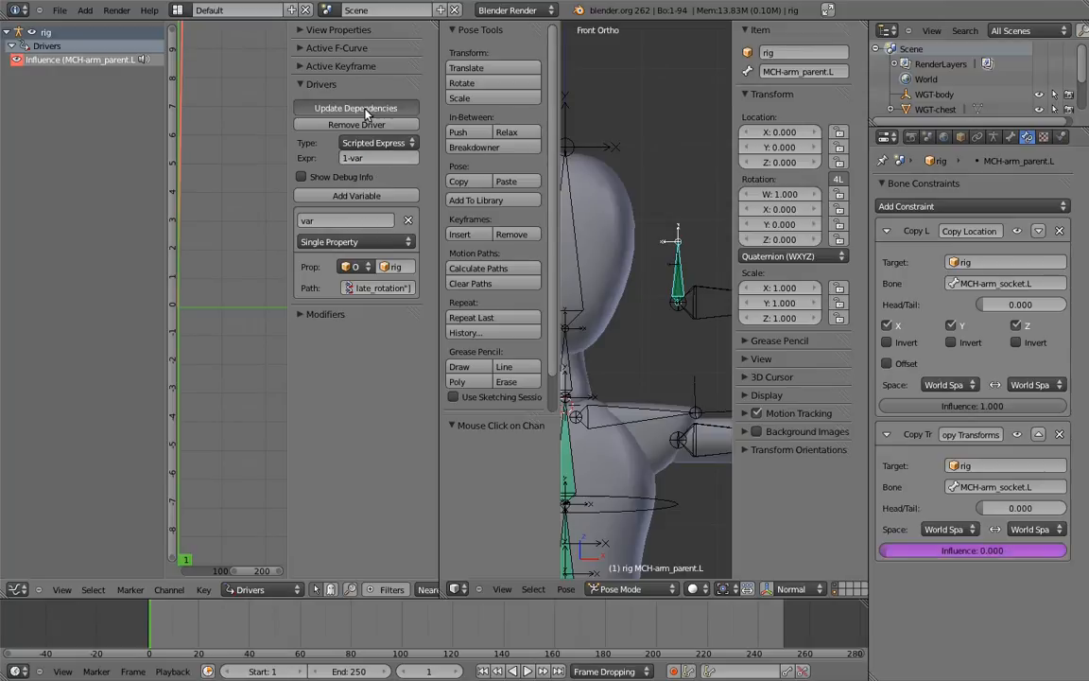
# Test the driven influence on MCH-arm_parent.L by rotating the left shoulder bone.
pyautogui.scroll(-3, 658, 232)
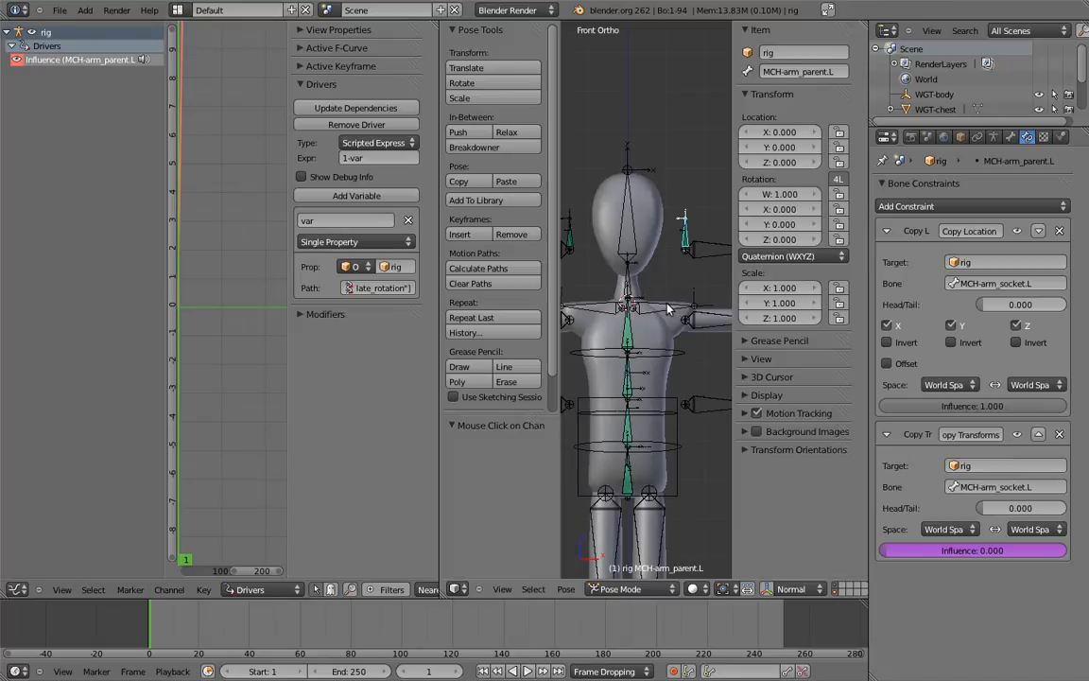
pyautogui.rightClick(667, 308)
pyautogui.press('r')
pyautogui.click(675, 281)
pyautogui.rightClick(681, 237)
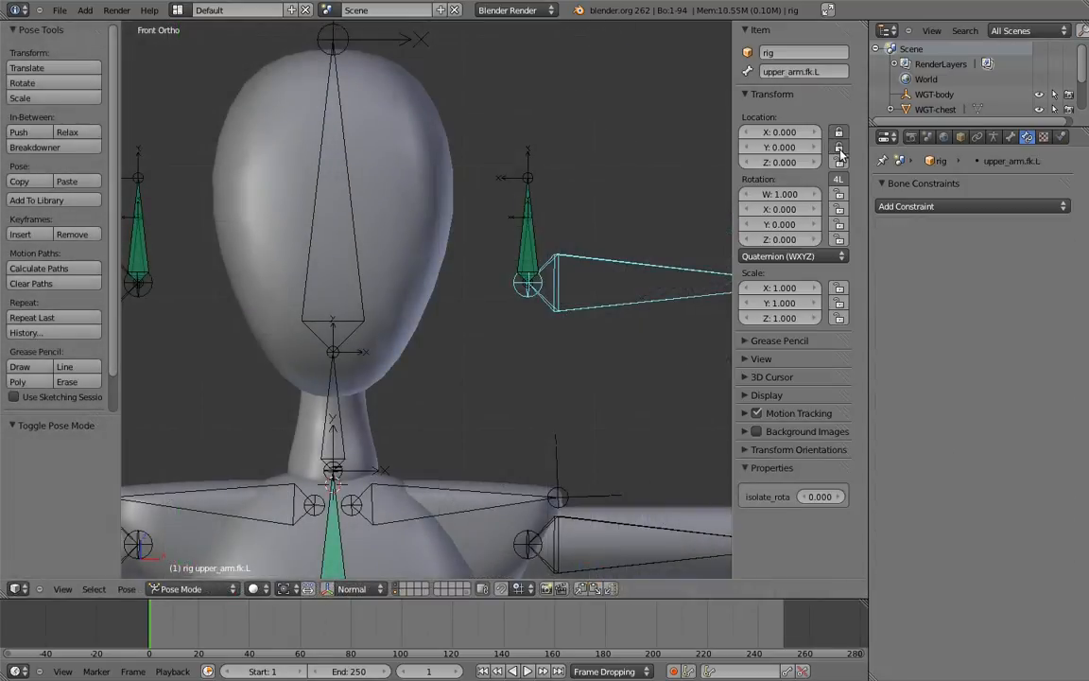
# Lock the location channels of the FK upper arm bone on the character's right side.
pyautogui.keyDown('shift'); pyautogui.moveTo(114, 253); pyautogui.dragTo(218, 263, button='middle'); pyautogui.keyUp('shift')
pyautogui.rightClick(253, 274)
pyautogui.moveTo(840, 133); pyautogui.dragTo(842, 152)
# Add an Inverse Kinematics constraint to MCH-forearm.ik.L with hand.ik.L as its target.
pyautogui.keyDown('shift'); pyautogui.moveTo(700, 427); pyautogui.dragTo(569, 294, button='middle'); pyautogui.keyUp('shift')
pyautogui.scroll(-5, 569, 294)
pyautogui.keyDown('shift'); pyautogui.moveTo(613, 327); pyautogui.dragTo(482, 213, button='middle'); pyautogui.keyUp('shift')
pyautogui.scroll(3, 569, 302)
pyautogui.keyDown('shift'); pyautogui.moveTo(648, 316); pyautogui.dragTo(606, 319, button='middle'); pyautogui.keyUp('shift')
pyautogui.rightClick(581, 336)
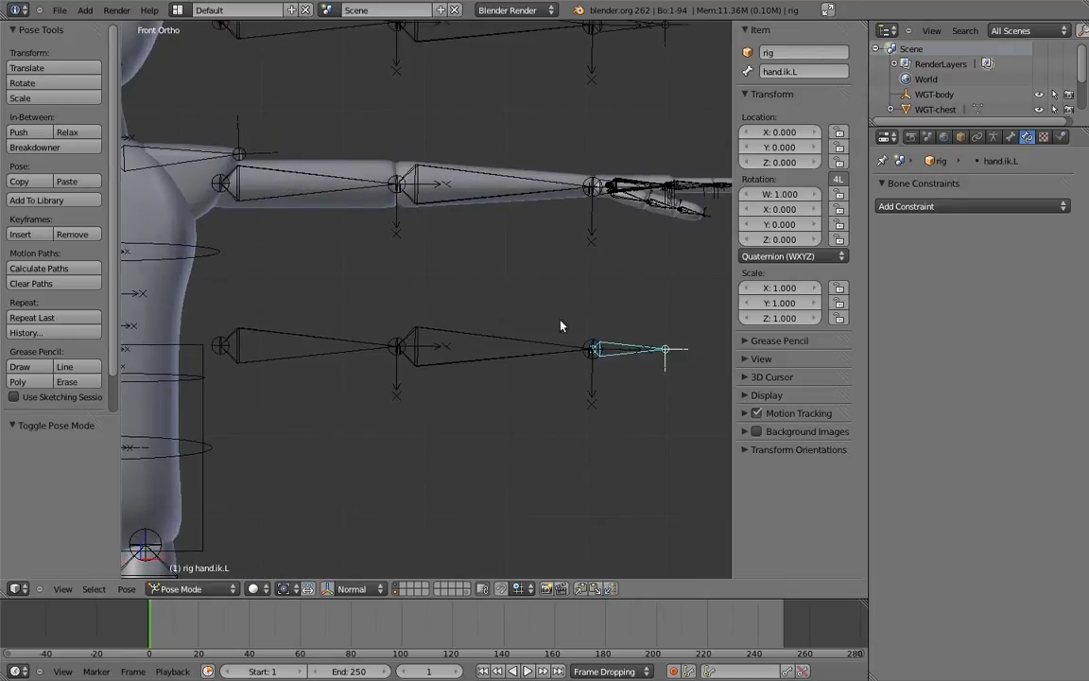
pyautogui.keyDown('shift'); pyautogui.rightClick(546, 347); pyautogui.keyUp('shift')
pyautogui.hotkey('ctrl', 'shift', 'c')
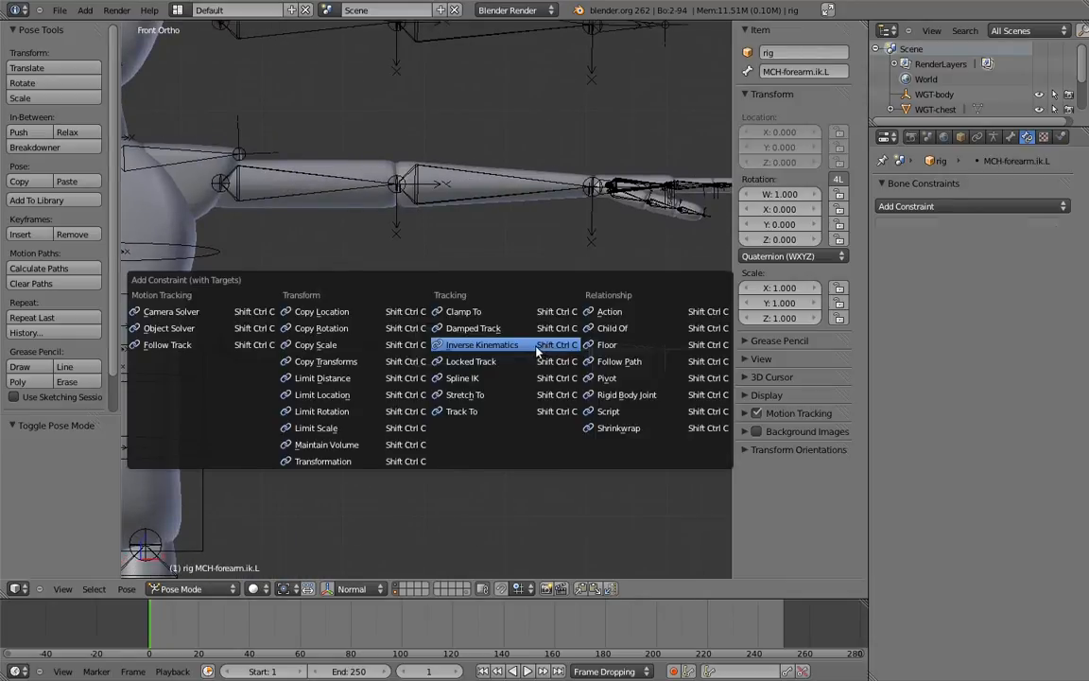
pyautogui.click(530, 346)
# Add an Inverse Kinematics constraint to MCH-forearm.ik.R with hand.ik.R as its target.
pyautogui.scroll(-4, 570, 378)
pyautogui.keyDown('shift'); pyautogui.moveTo(467, 292); pyautogui.dragTo(698, 292, button='middle'); pyautogui.keyUp('shift')
pyautogui.rightClick(446, 331)
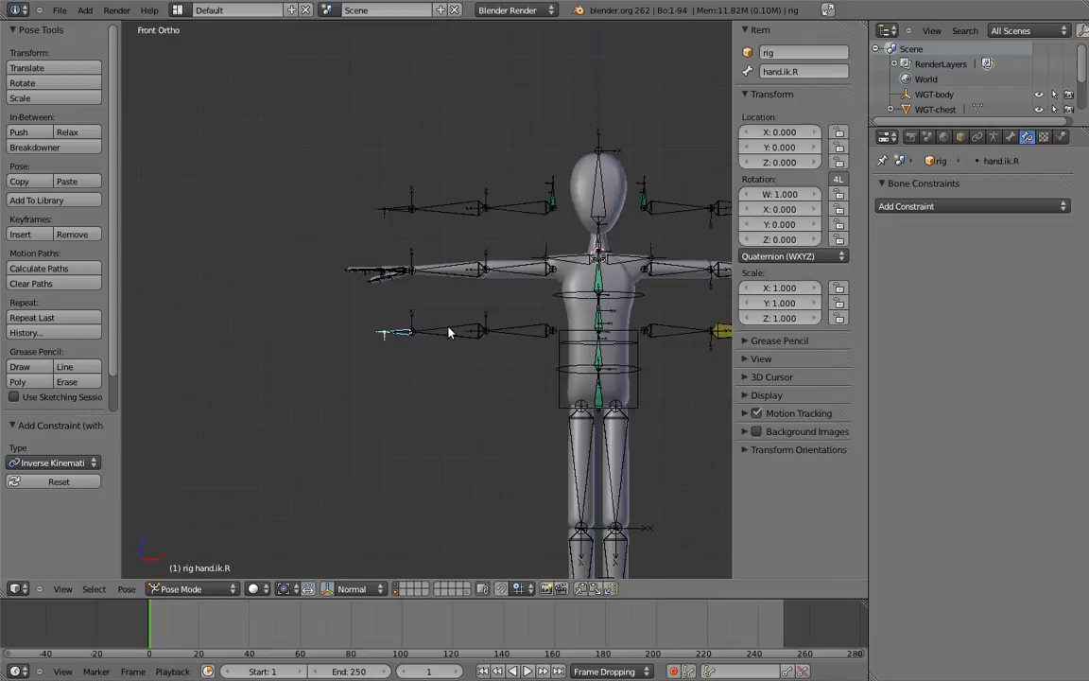
pyautogui.hotkey('ctrl', 'shift', 'c')
pyautogui.click(398, 381)
# Set the IK chain length to 2 on MCH-forearm.ik.L and MCH-forearm.ik.R.
pyautogui.keyDown('shift'); pyautogui.moveTo(570, 330); pyautogui.dragTo(464, 279, button='middle'); pyautogui.keyUp('shift')
pyautogui.rightClick(526, 331)
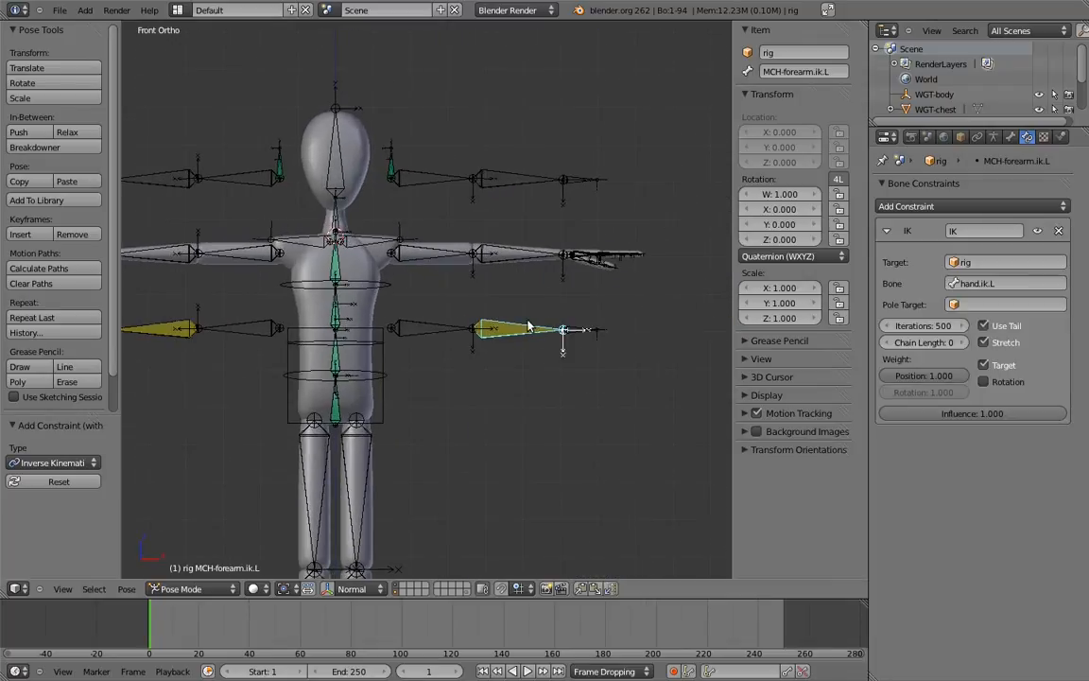
pyautogui.click(964, 343)
pyautogui.click(964, 343)
pyautogui.rightClick(167, 331)
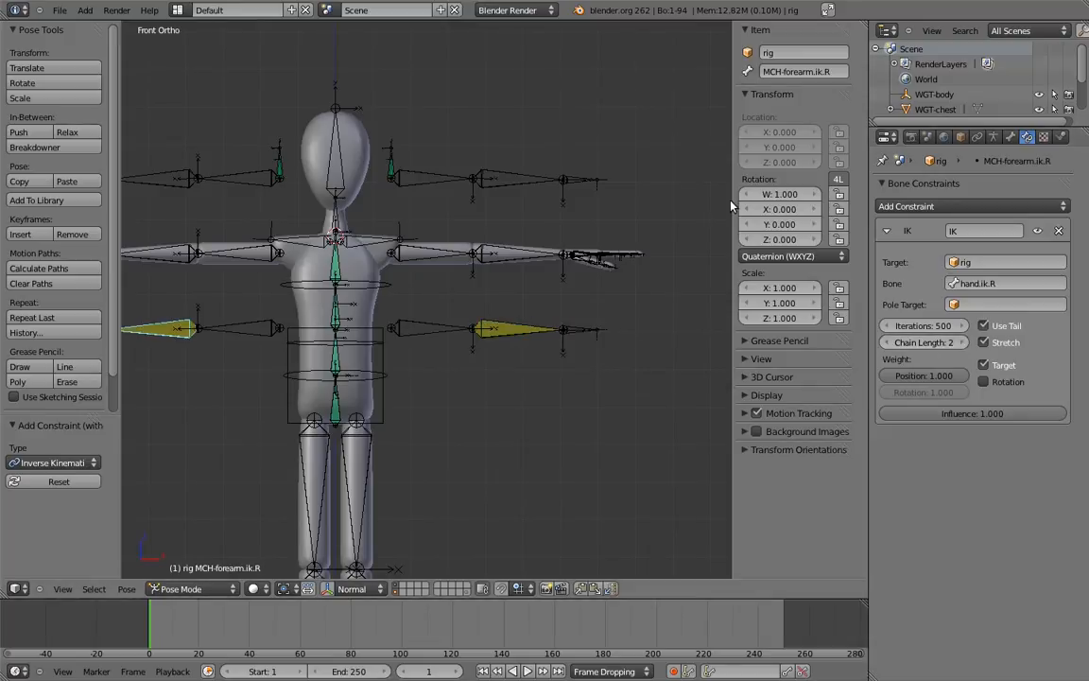
# Open the bone's Inverse Kinematics settings for MCH-forearm.ik.R.
pyautogui.click(1009, 137)
pyautogui.click(890, 548)
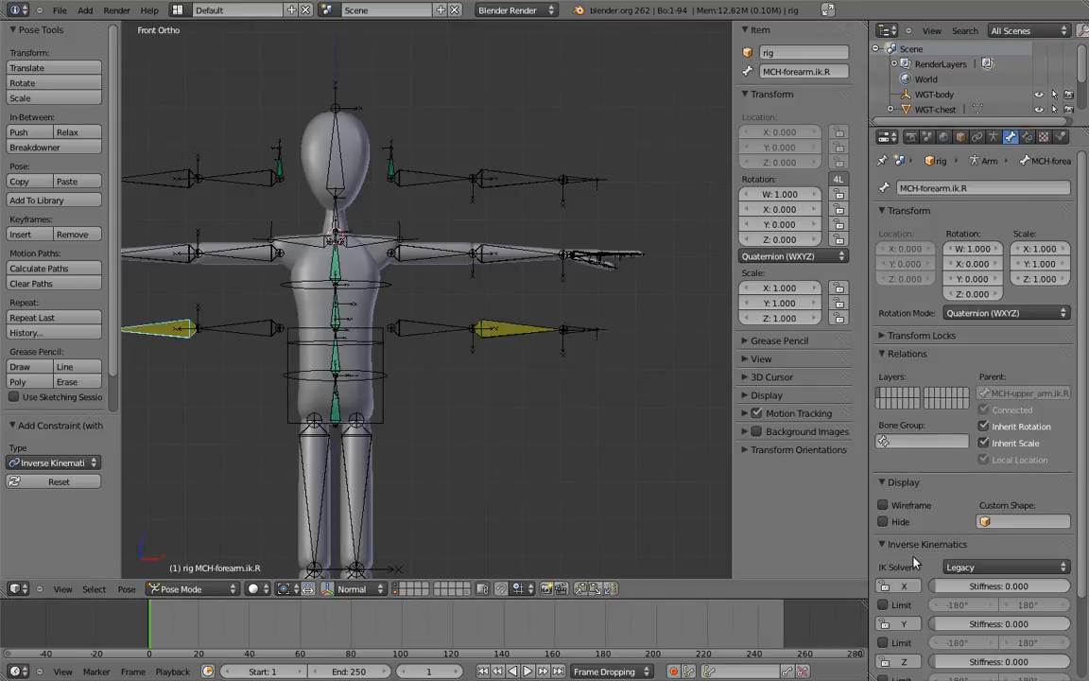
pyautogui.scroll(-3, 906, 555)
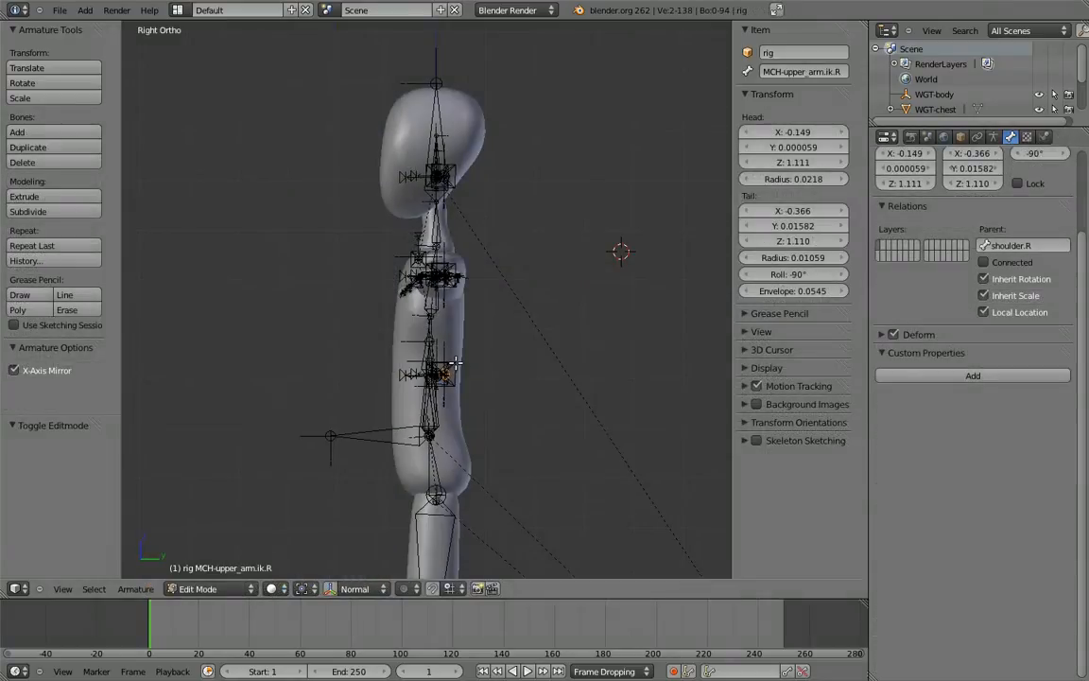
# Extrude mirrored bones 0.07 along the global Y axis from the elbow joints of the IK arms.
pyautogui.press('g')
pyautogui.press('y')
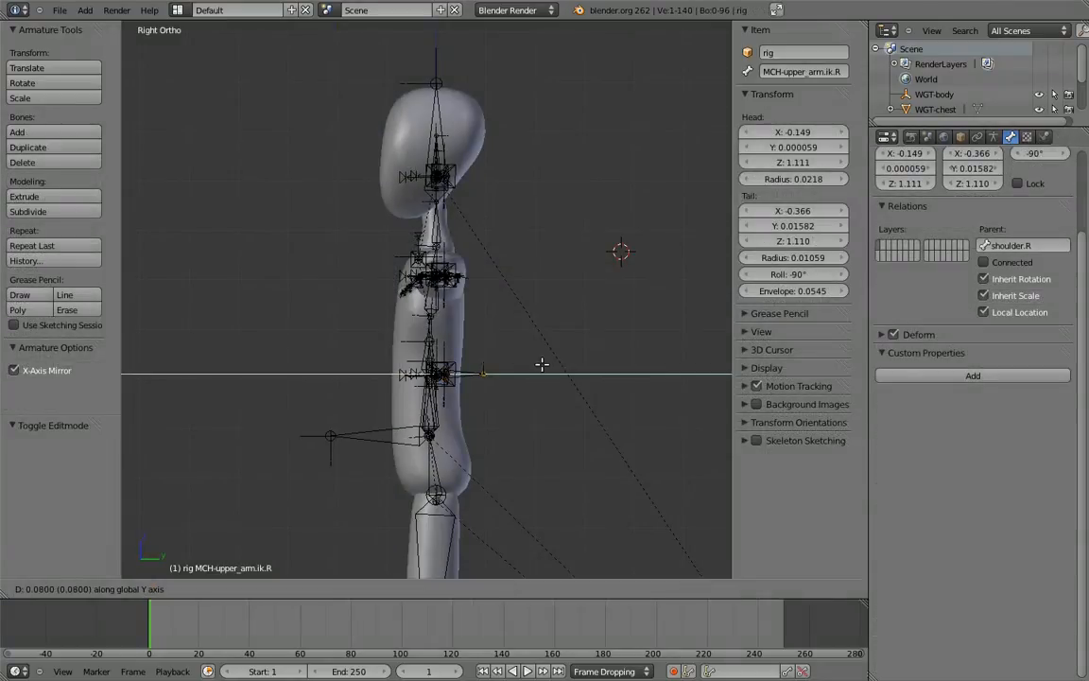
pyautogui.click(536, 362)
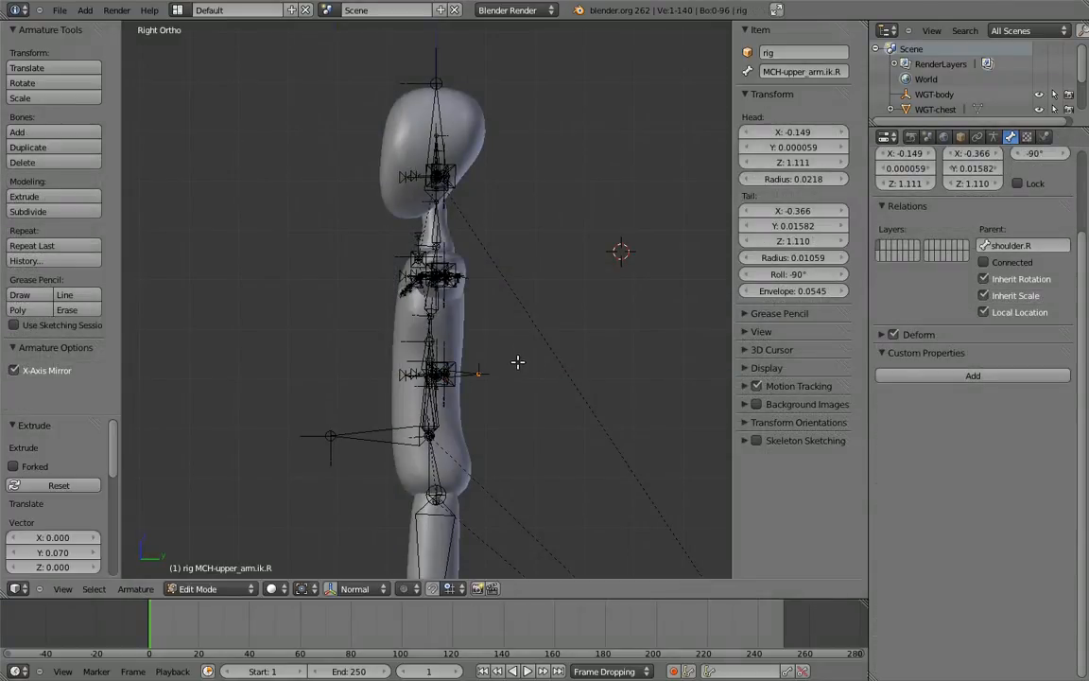
# Parent both extruded elbow bones to MCH-chest.02, keeping their offset.
pyautogui.moveTo(513, 372)
pyautogui.keyDown('shift'); pyautogui.mouseDown(button='middle')
pyautogui.moveTo(549, 342)
pyautogui.moveTo(562, 416)
pyautogui.moveTo(514, 324)
pyautogui.moveTo(519, 376)
pyautogui.mouseUp(button='middle'); pyautogui.keyUp('shift')
pyautogui.rightClick(520, 375)
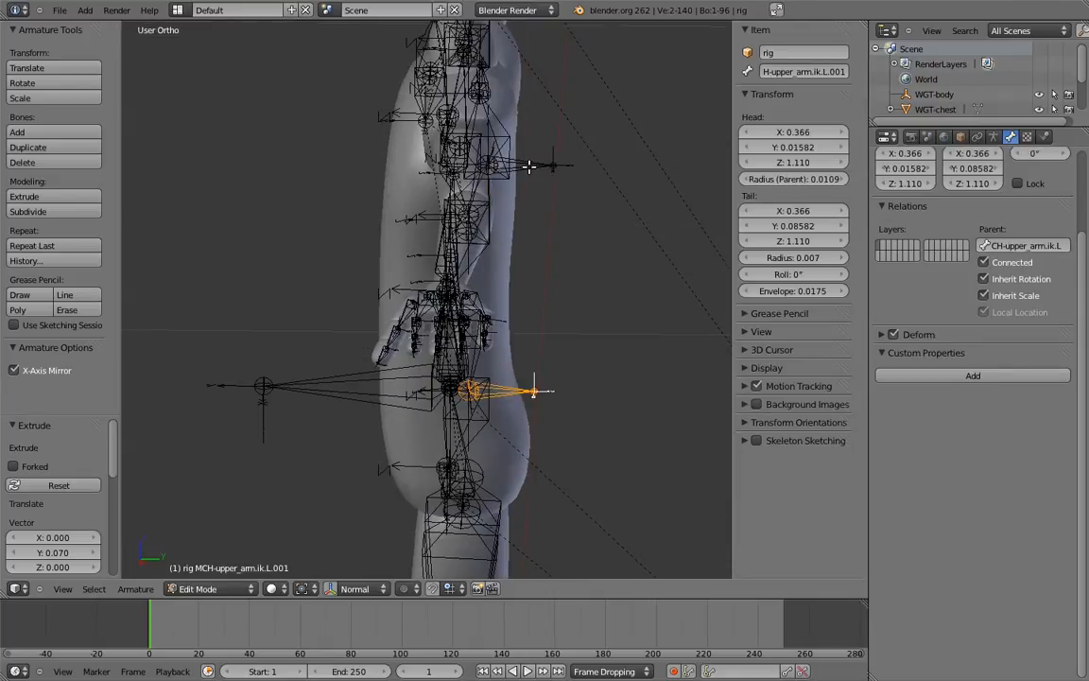
pyautogui.keyDown('shift'); pyautogui.rightClick(529, 168); pyautogui.keyUp('shift')
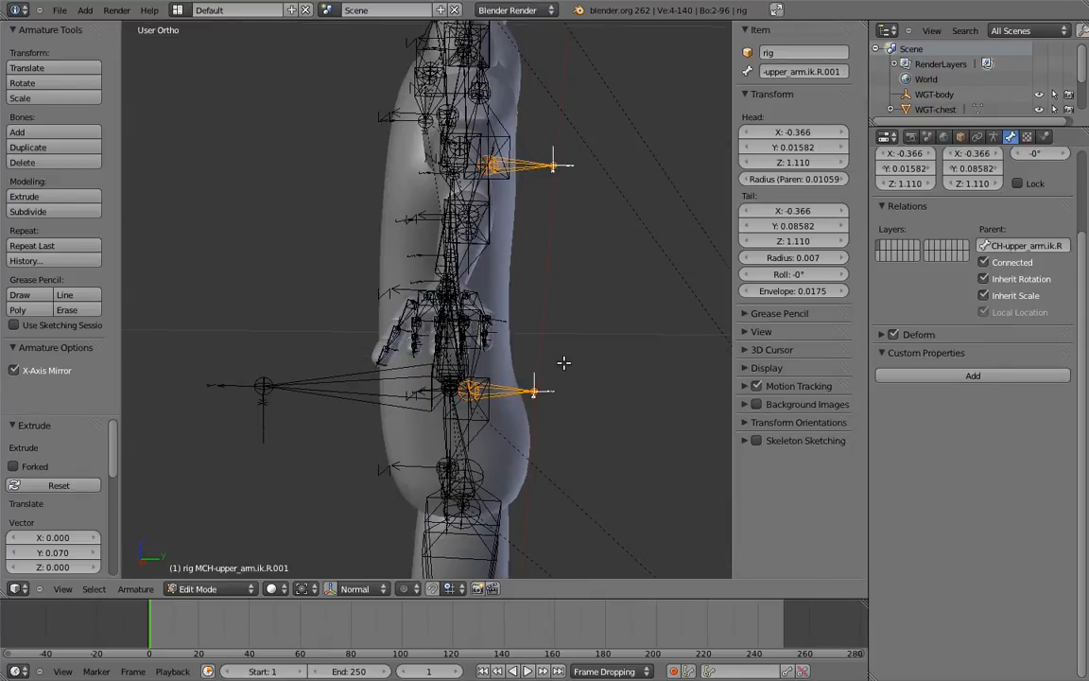
pyautogui.moveTo(541, 330); pyautogui.dragTo(566, 263, button='middle')
pyautogui.keyDown('shift'); pyautogui.rightClick(416, 167); pyautogui.keyUp('shift')
pyautogui.hotkey('ctrl', 'p')
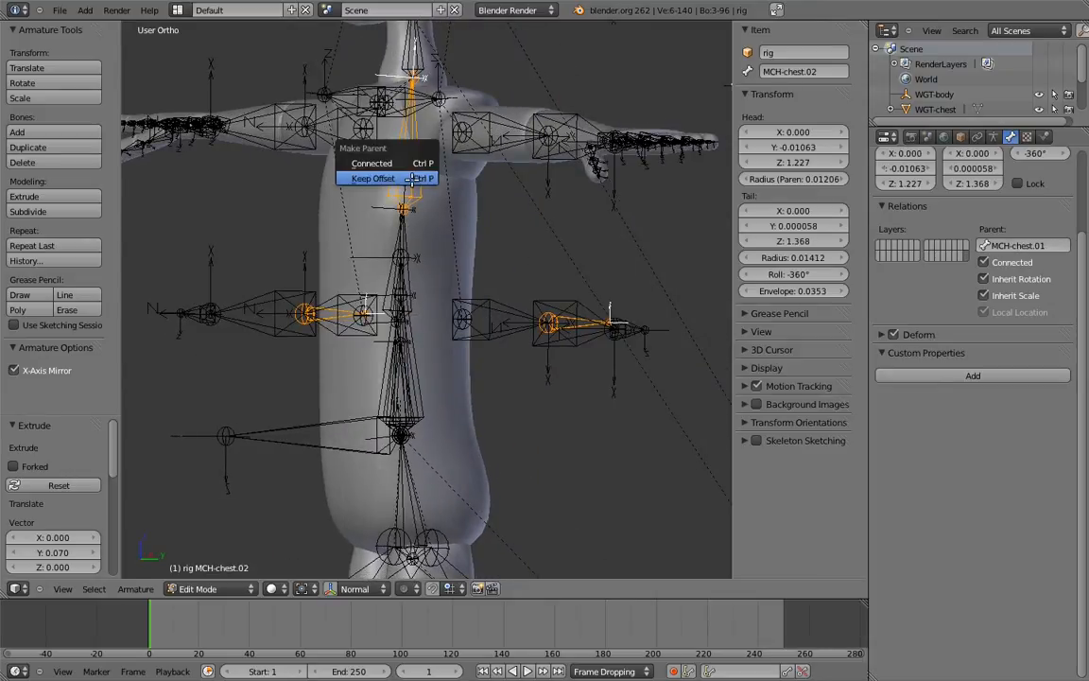
pyautogui.click(416, 179)
# Move both elbow bones 0.28 along the global Y axis, away from the back of the body.
pyautogui.moveTo(557, 236); pyautogui.dragTo(524, 272, button='middle')
pyautogui.keyDown('shift'); pyautogui.rightClick(455, 352); pyautogui.keyUp('shift')
pyautogui.moveTo(456, 352); pyautogui.dragTo(536, 379, button='middle')
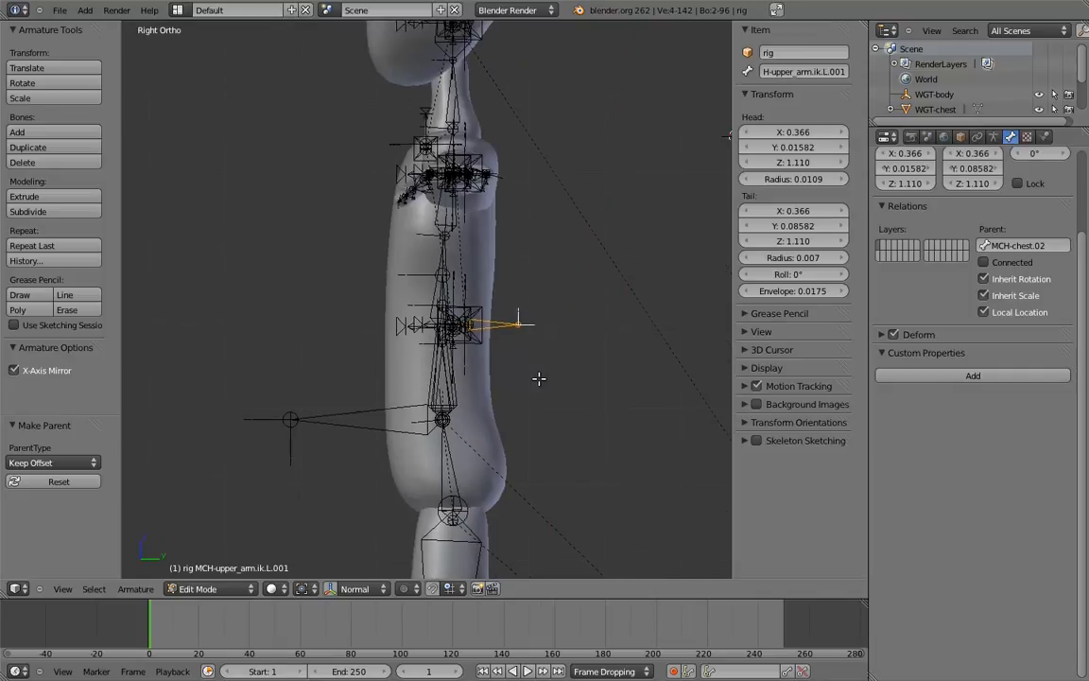
pyautogui.scroll(-2, 536, 379)
pyautogui.keyDown('shift'); pyautogui.moveTo(528, 309); pyautogui.dragTo(489, 319, button='middle'); pyautogui.keyUp('shift')
pyautogui.press('g')
pyautogui.press('y')
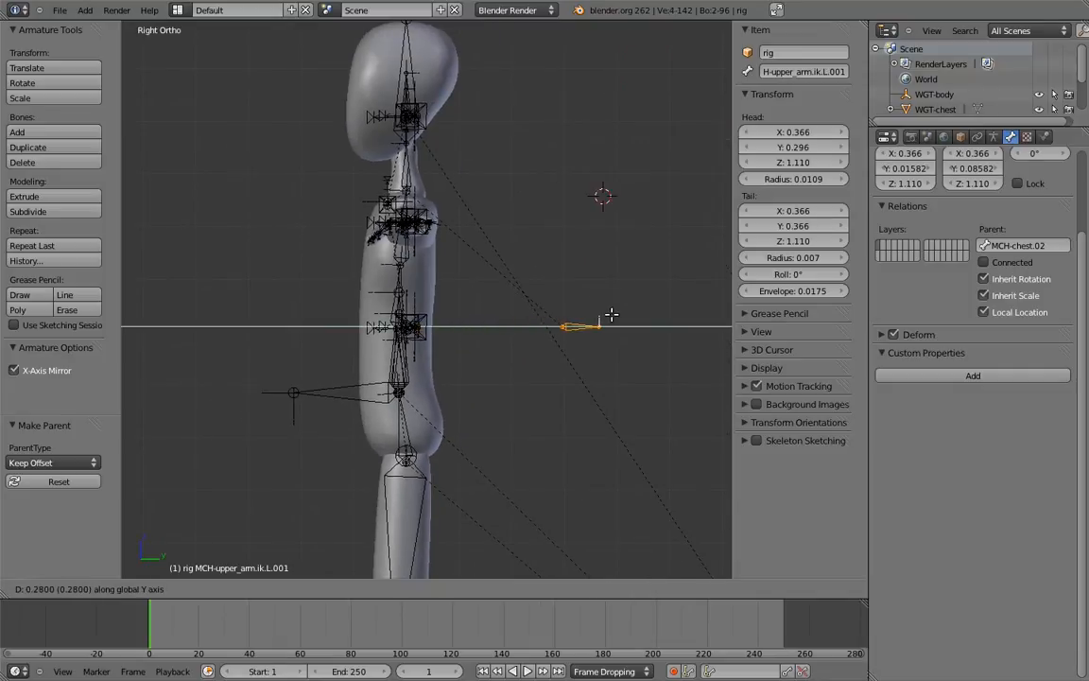
pyautogui.click(615, 314)
# Rename the elbow bones to elbow_target with .L and .R side suffixes.
pyautogui.moveTo(563, 304); pyautogui.dragTo(588, 343, button='middle')
pyautogui.rightClick(589, 359)
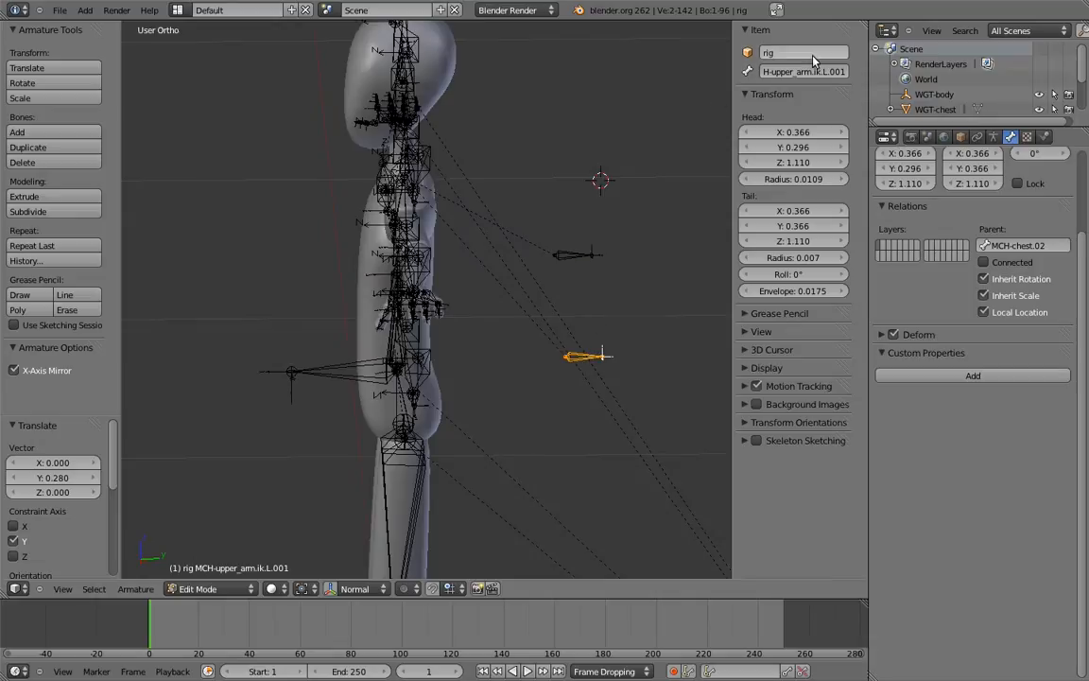
pyautogui.write('elbow_target')
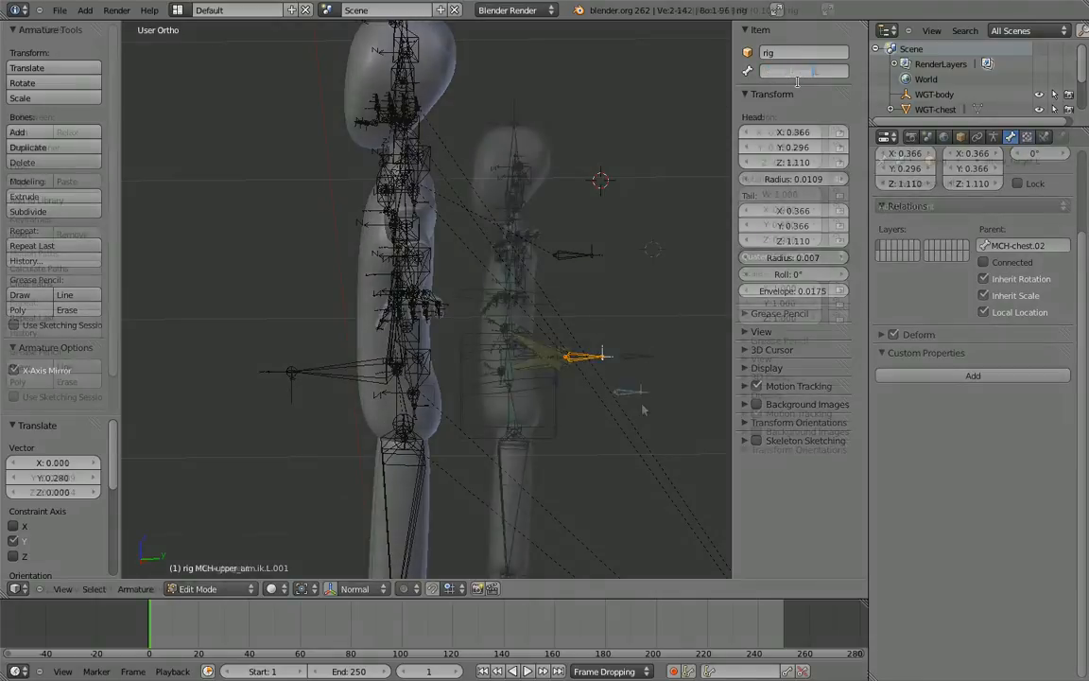
# Test the right elbow's aim by moving elbow_target.R in Pose Mode, cancel the move and deselect all bones.
pyautogui.press('g')
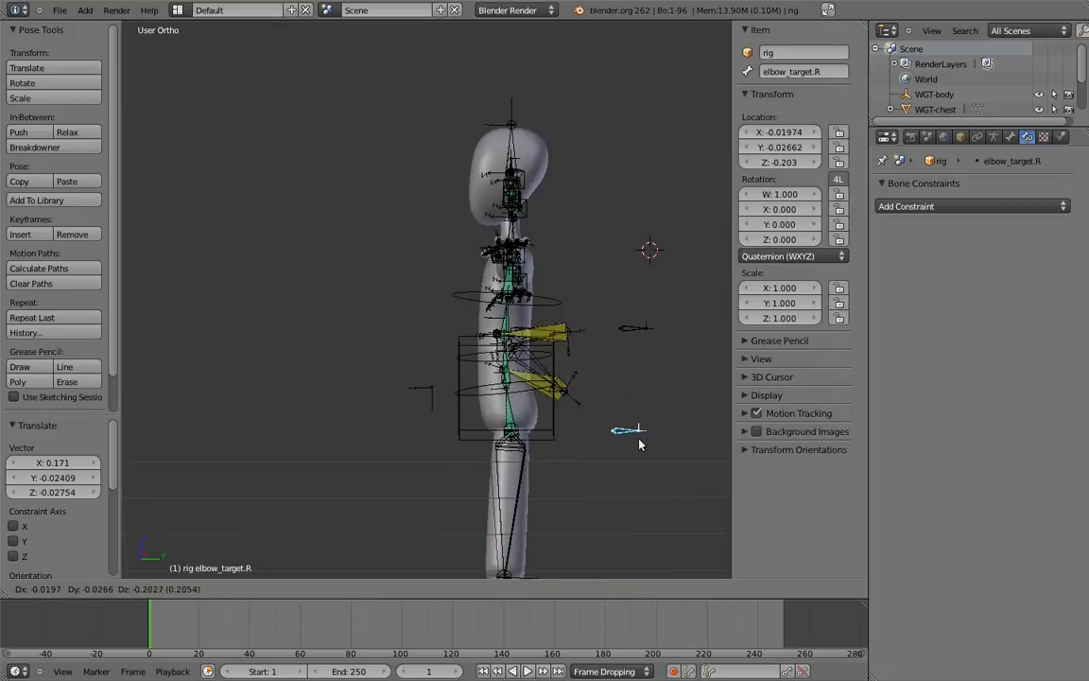
pyautogui.press('Escape')
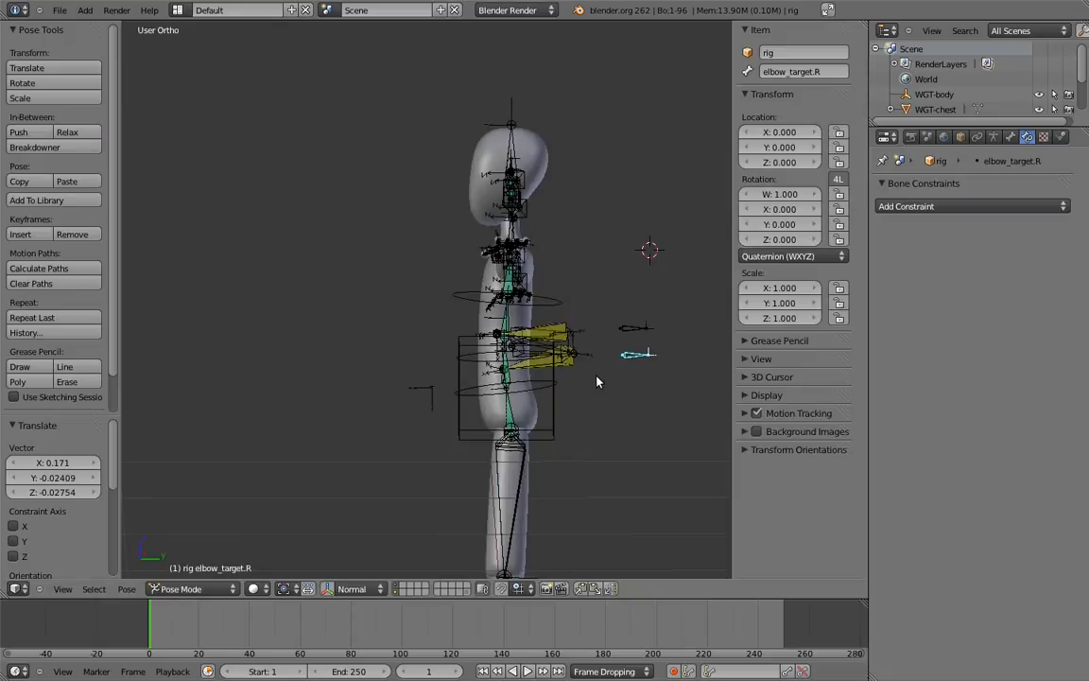
pyautogui.press('KP_1')
pyautogui.press('a')
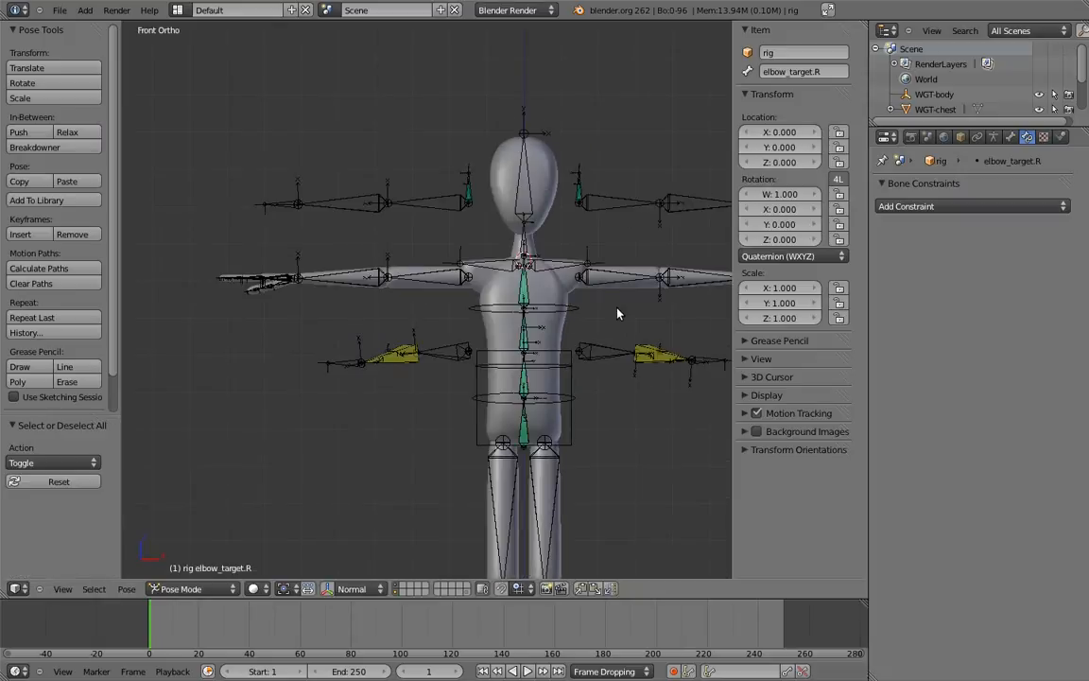
# Disable Local Location on hand.ik.L, hand.ik.R and elbow_target.L.
pyautogui.rightClick(605, 377)
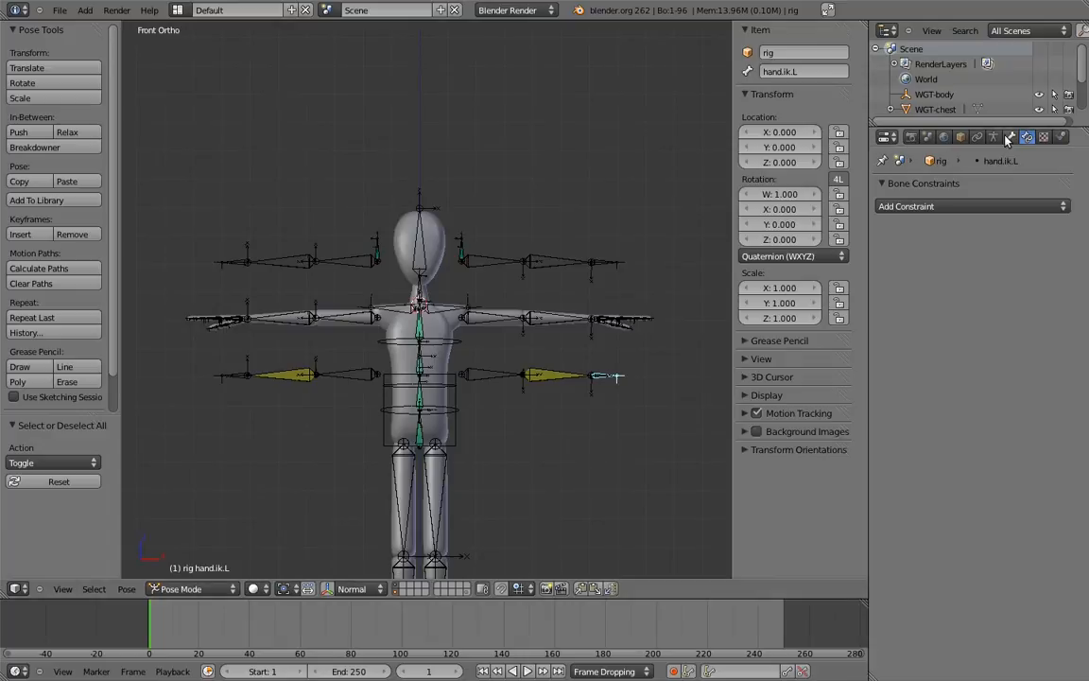
pyautogui.click(1010, 138)
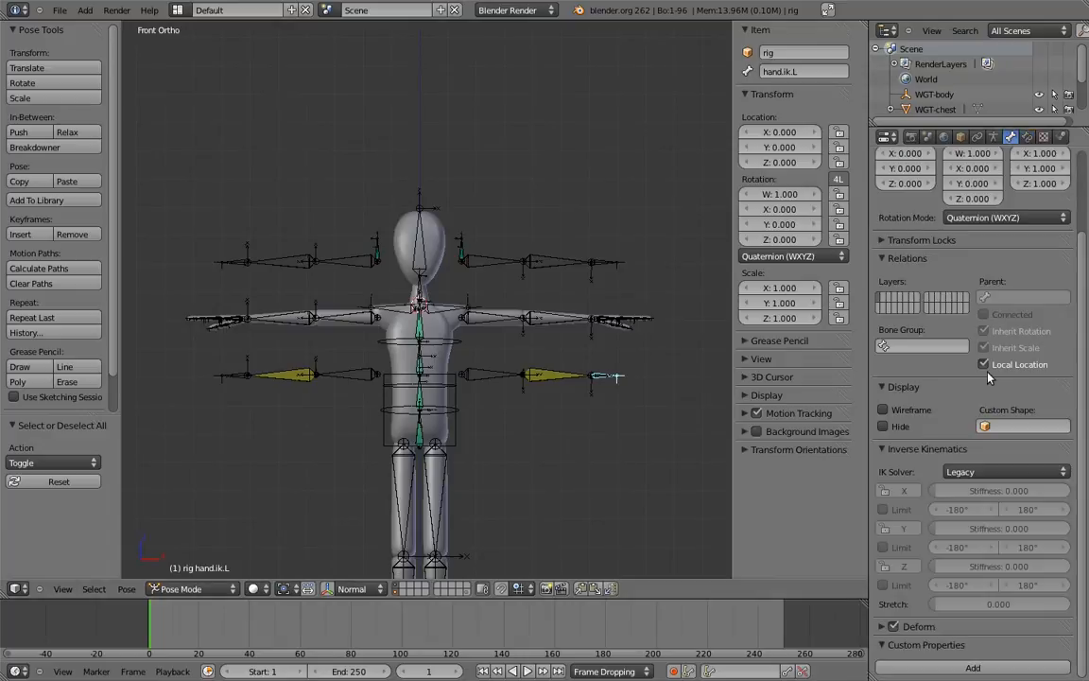
pyautogui.rightClick(225, 376)
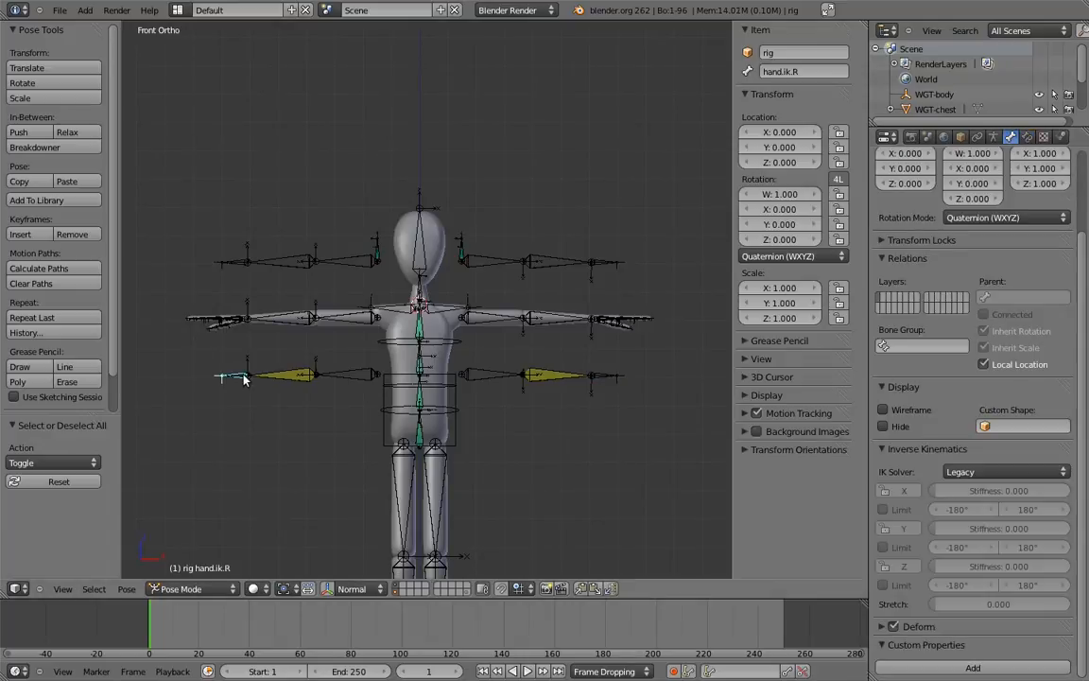
pyautogui.click(986, 364)
pyautogui.moveTo(584, 299); pyautogui.dragTo(583, 351, button='middle')
pyautogui.rightClick(581, 347)
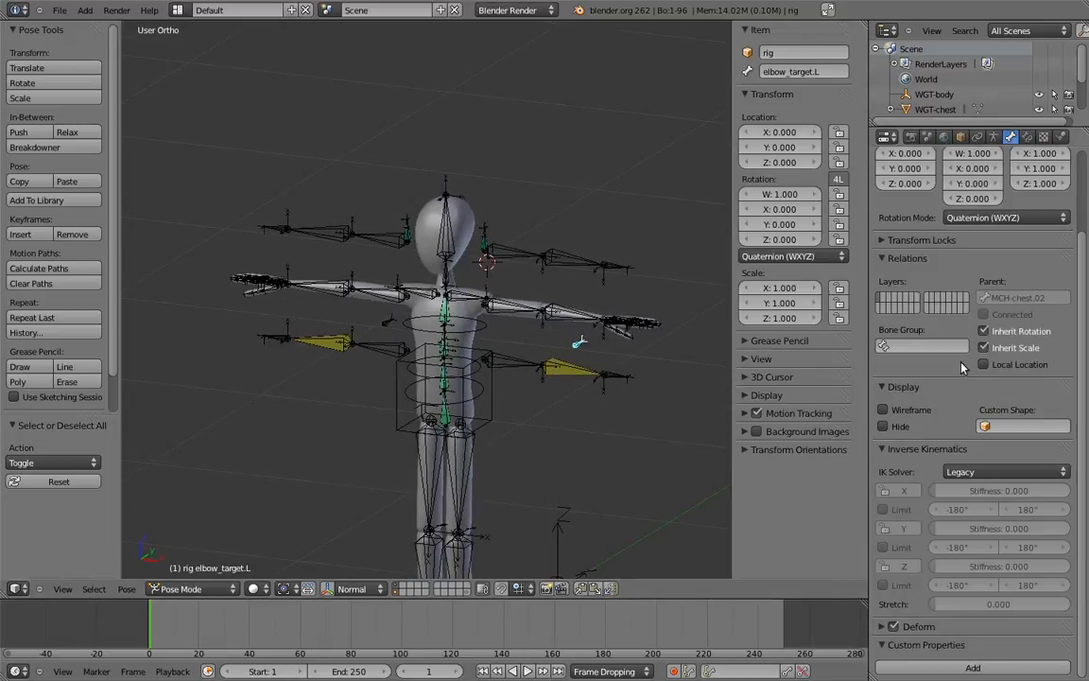
# Add Copy Rotation constraints so upper_arm.L and forearm.L follow the FK upper arm and FK forearm bones.
pyautogui.press('KP_1')
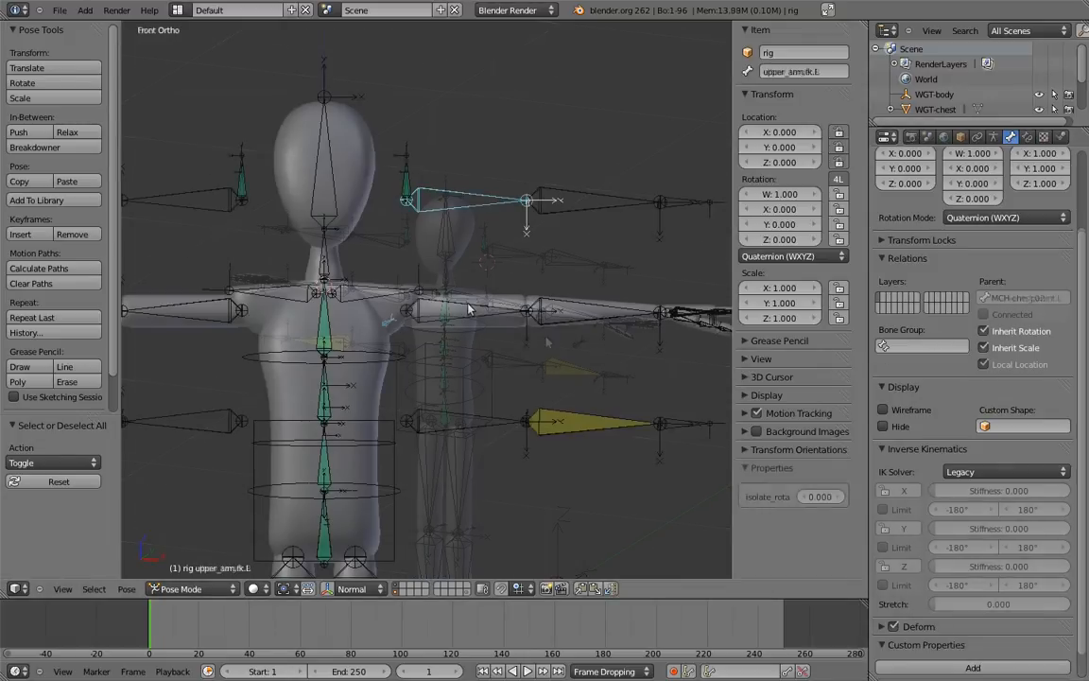
pyautogui.hotkey('shift', 'ctrl', 'c')
pyautogui.click(316, 285)
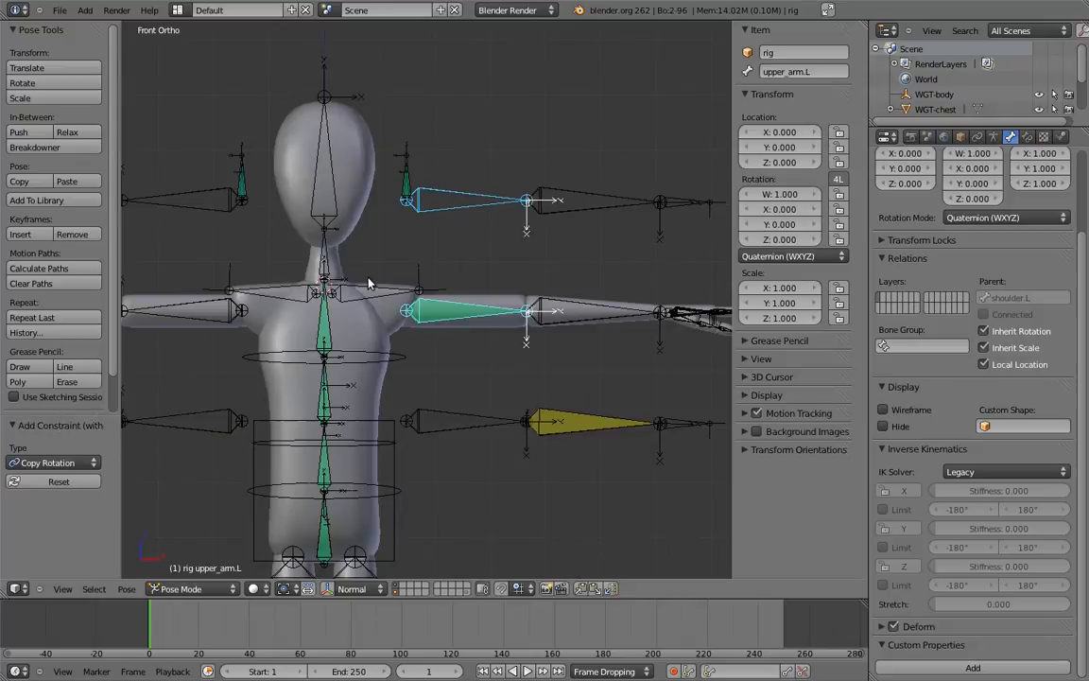
pyautogui.rightClick(595, 201)
pyautogui.keyDown('shift'); pyautogui.rightClick(584, 303); pyautogui.keyUp('shift')
pyautogui.hotkey('shift', 'ctrl', 'c')
pyautogui.click(583, 304)
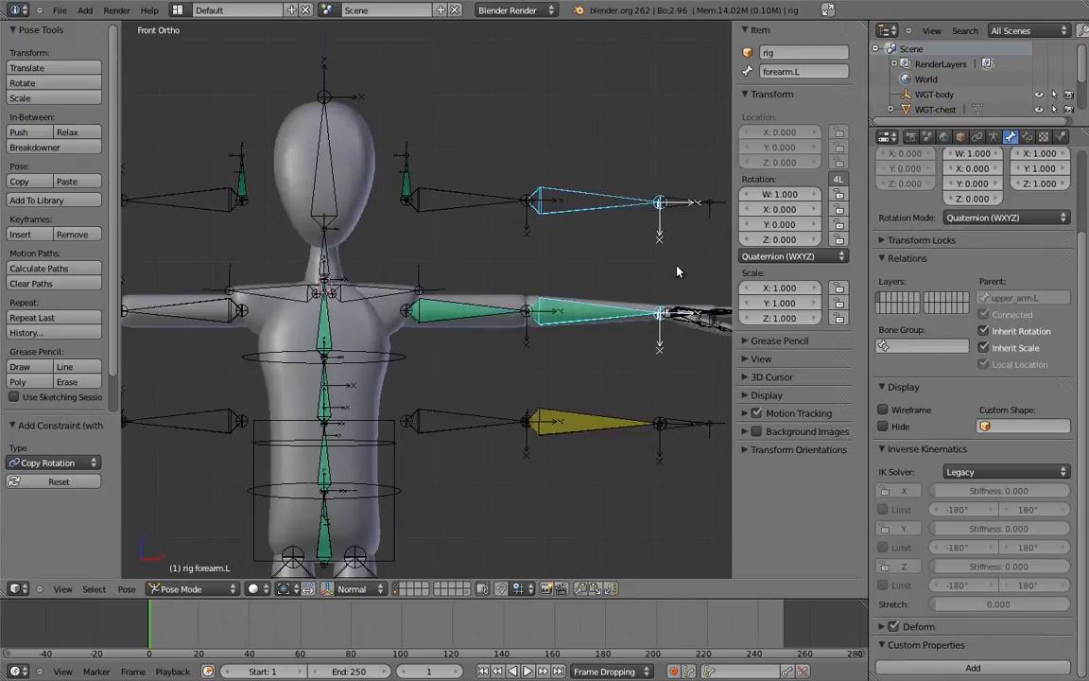
# Add a Copy Rotation constraint to hand.L with the left FK hand bone as its target.
pyautogui.keyDown('shift'); pyautogui.moveTo(705, 202); pyautogui.dragTo(518, 227, button='middle'); pyautogui.keyUp('shift')
pyautogui.rightClick(518, 232)
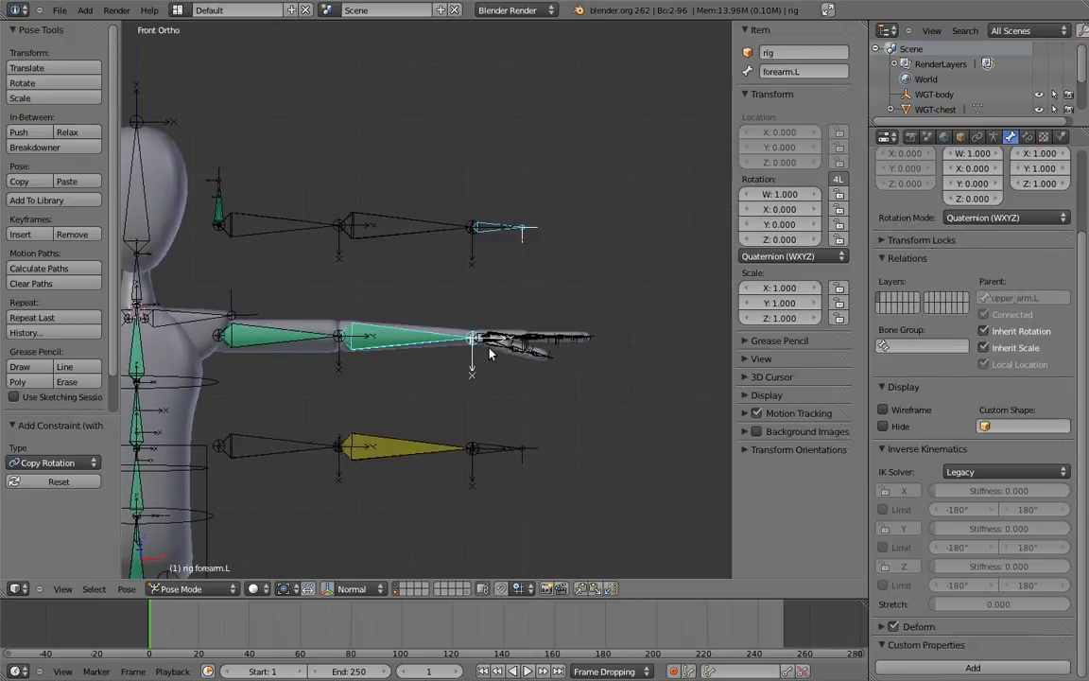
pyautogui.scroll(5, 483, 236)
pyautogui.keyDown('shift'); pyautogui.rightClick(480, 473); pyautogui.keyUp('shift')
pyautogui.hotkey('shift', 'ctrl', 'c')
pyautogui.click(416, 477)
pyautogui.keyDown('shift'); pyautogui.moveTo(423, 443); pyautogui.dragTo(556, 301, button='middle'); pyautogui.keyUp('shift')
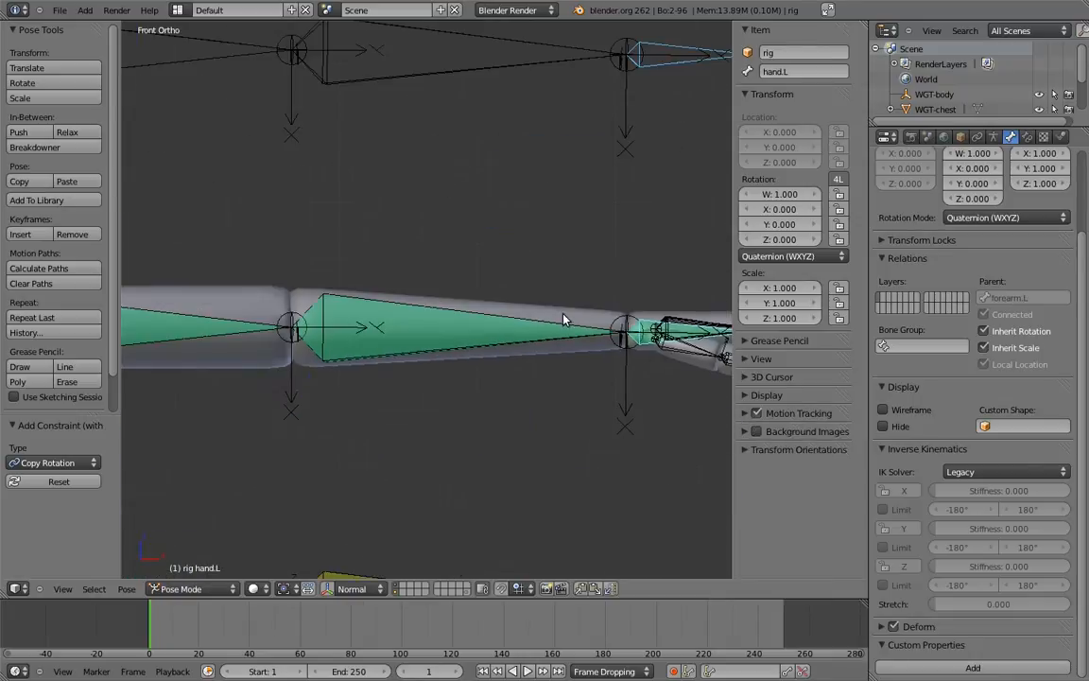
# Add second Copy Rotation constraints so upper_arm.L and forearm.L follow the left IK upper arm and IK forearm bones.
pyautogui.scroll(-4, 556, 300)
pyautogui.rightClick(386, 291)
pyautogui.hotkey('shift', 'ctrl', 'c')
pyautogui.click(383, 287)
pyautogui.rightClick(515, 428)
pyautogui.keyDown('shift'); pyautogui.rightClick(509, 289); pyautogui.keyUp('shift')
pyautogui.hotkey('shift', 'ctrl', 'c')
pyautogui.click(510, 291)
# Add a second Copy Rotation constraint to hand.L with hand.ik.L as its target.
pyautogui.keyDown('shift'); pyautogui.moveTo(597, 295); pyautogui.dragTo(485, 330, button='middle'); pyautogui.keyUp('shift')
pyautogui.rightClick(503, 418)
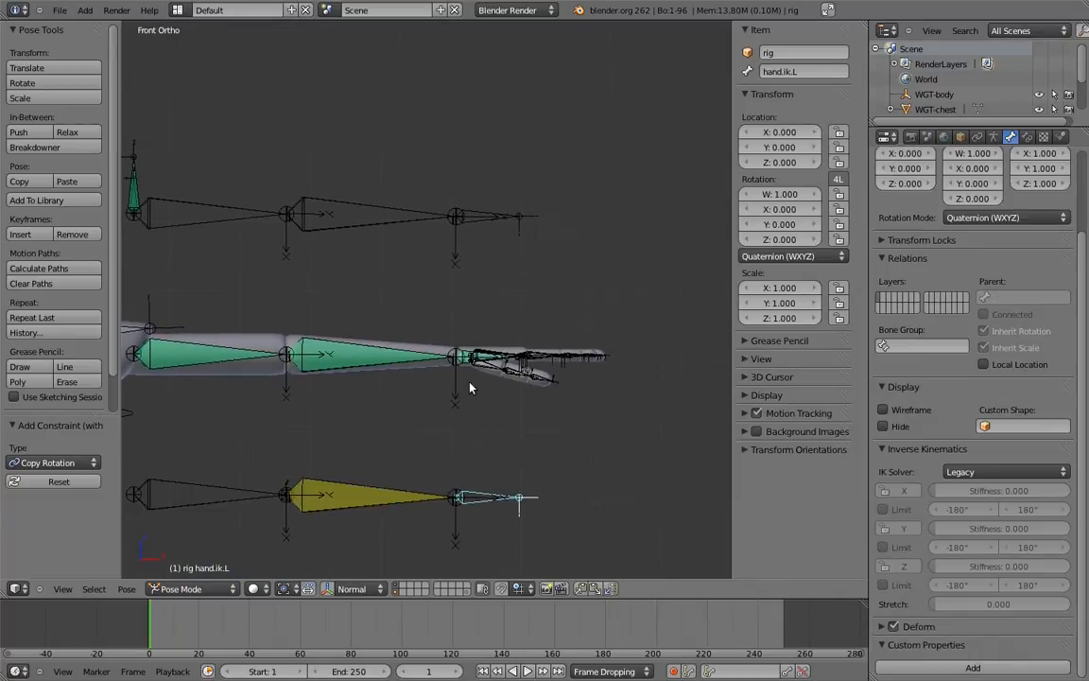
pyautogui.scroll(5, 485, 335)
pyautogui.rightClick(469, 420)
pyautogui.hotkey('shift', 'ctrl', 'c')
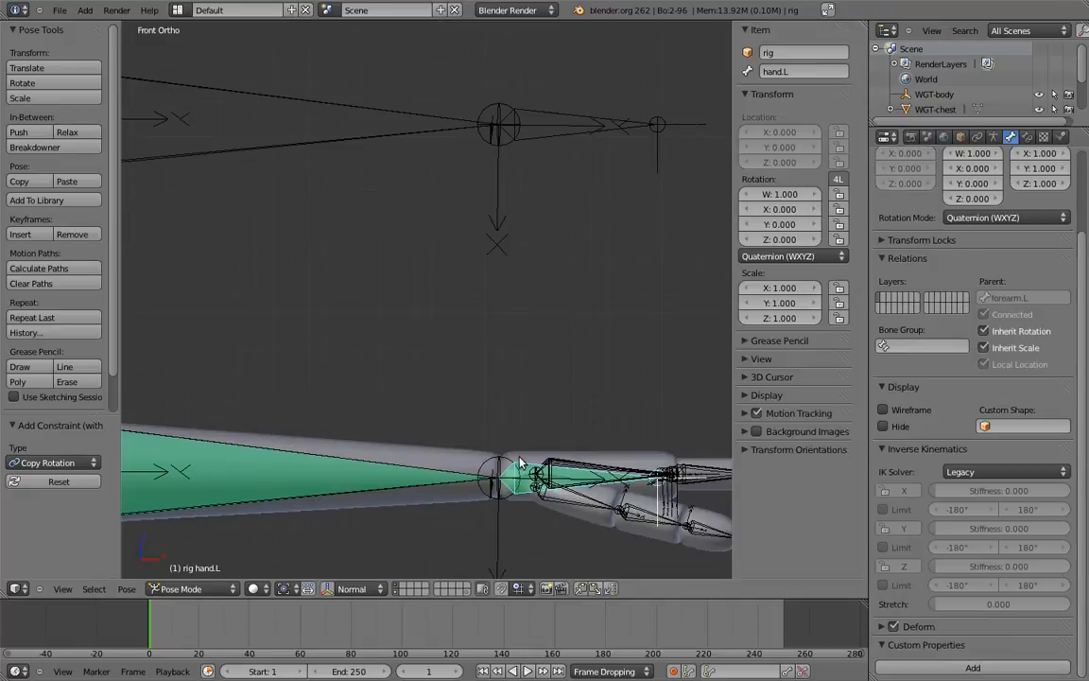
pyautogui.click(521, 459)
# Add a custom property named fk_ik to hand.ik.L with value 1.0, minimum 0 and maximum 1.
pyautogui.scroll(-8, 500, 288)
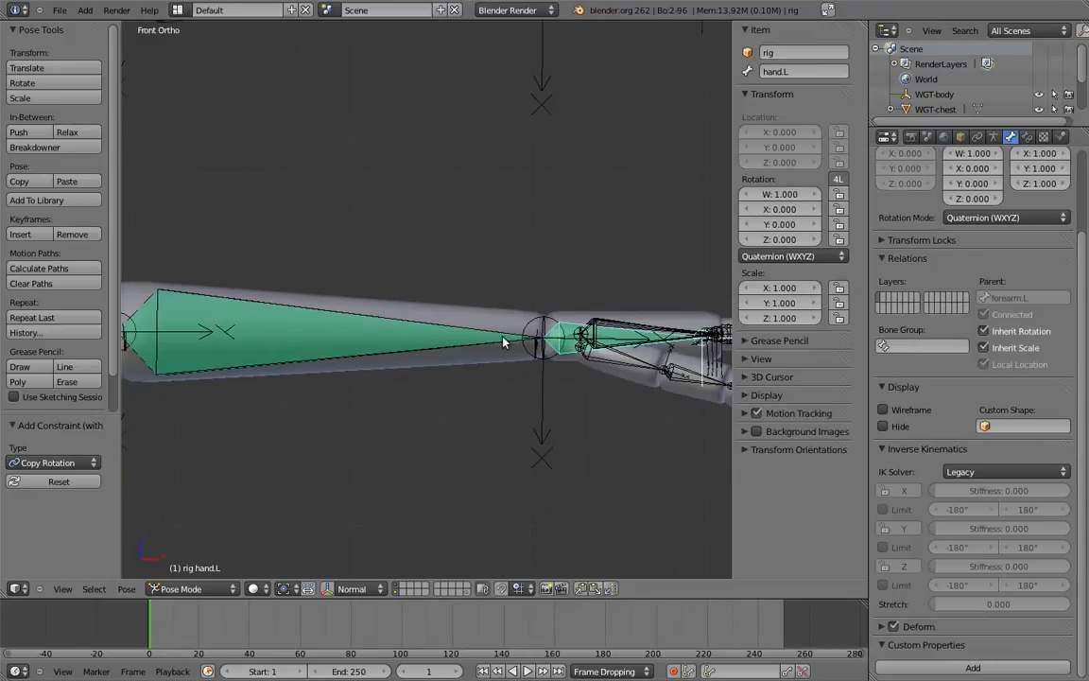
pyautogui.keyDown('shift'); pyautogui.moveTo(498, 281); pyautogui.dragTo(616, 286, button='middle'); pyautogui.keyUp('shift')
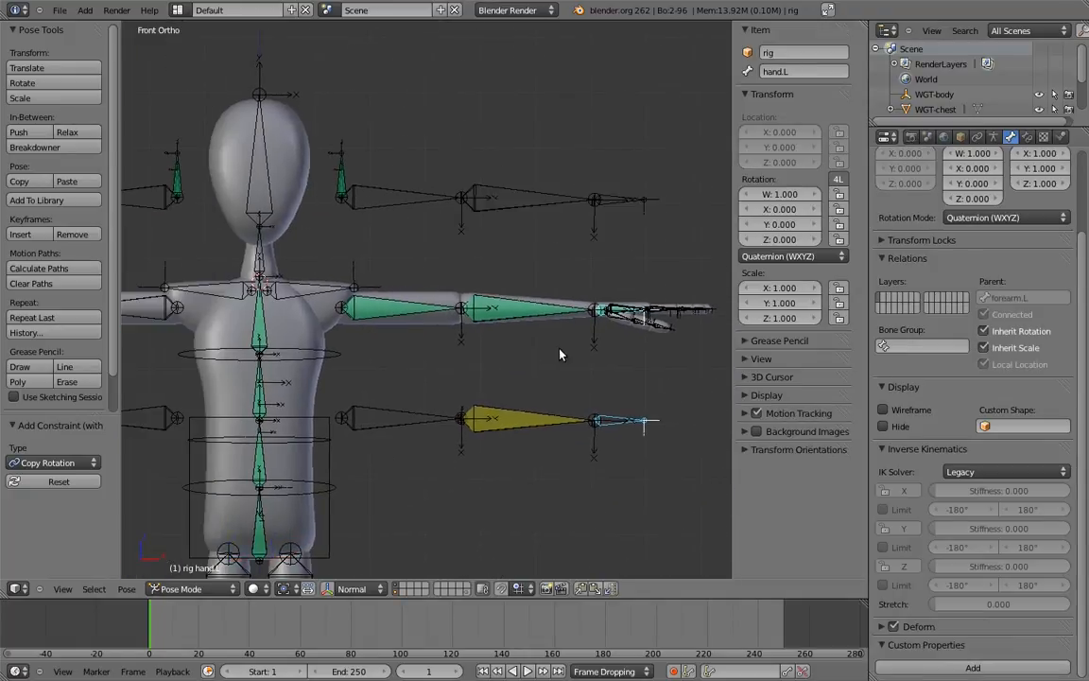
pyautogui.keyDown('shift'); pyautogui.moveTo(544, 358); pyautogui.dragTo(551, 359, button='middle'); pyautogui.keyUp('shift')
pyautogui.rightClick(635, 422)
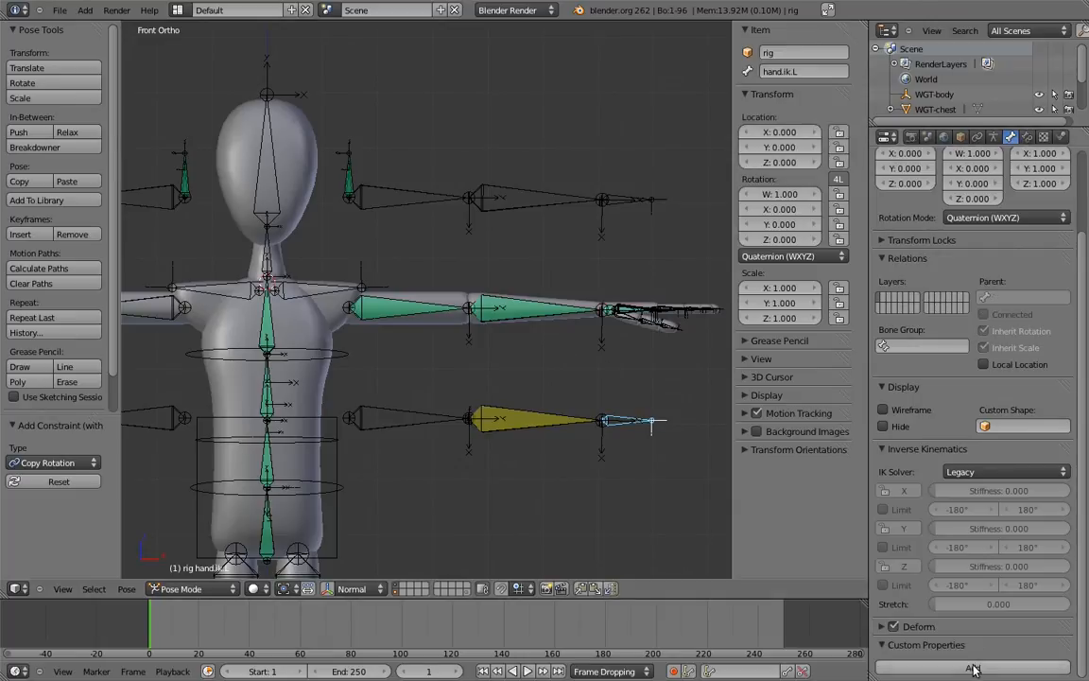
pyautogui.scroll(-1, 1037, 470)
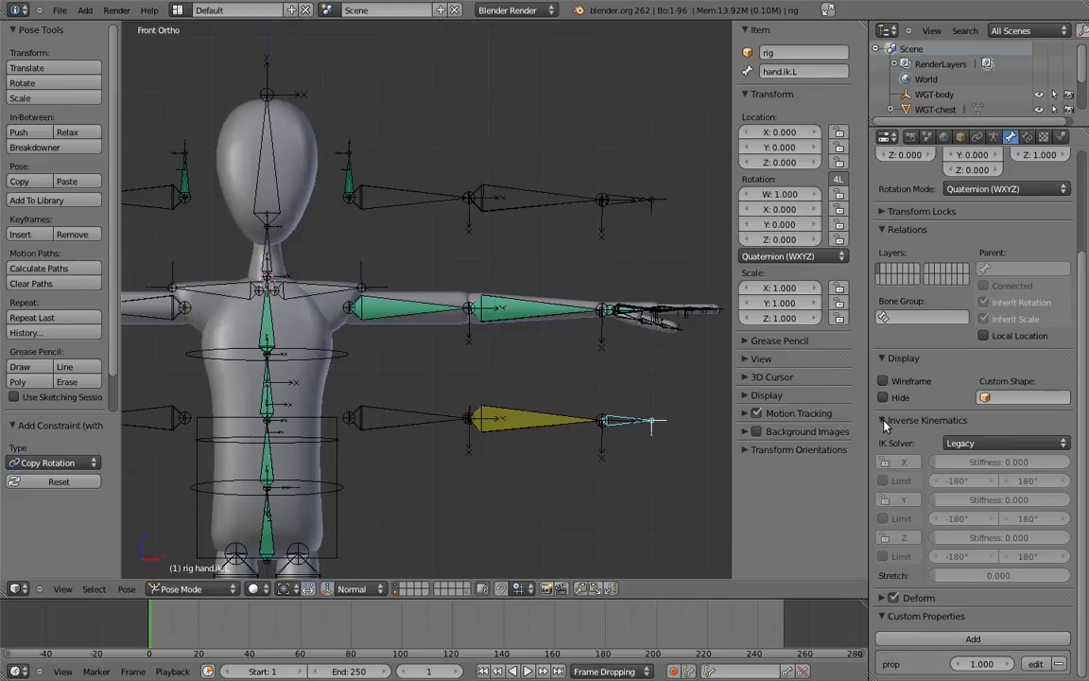
pyautogui.click(885, 420)
pyautogui.click(1035, 501)
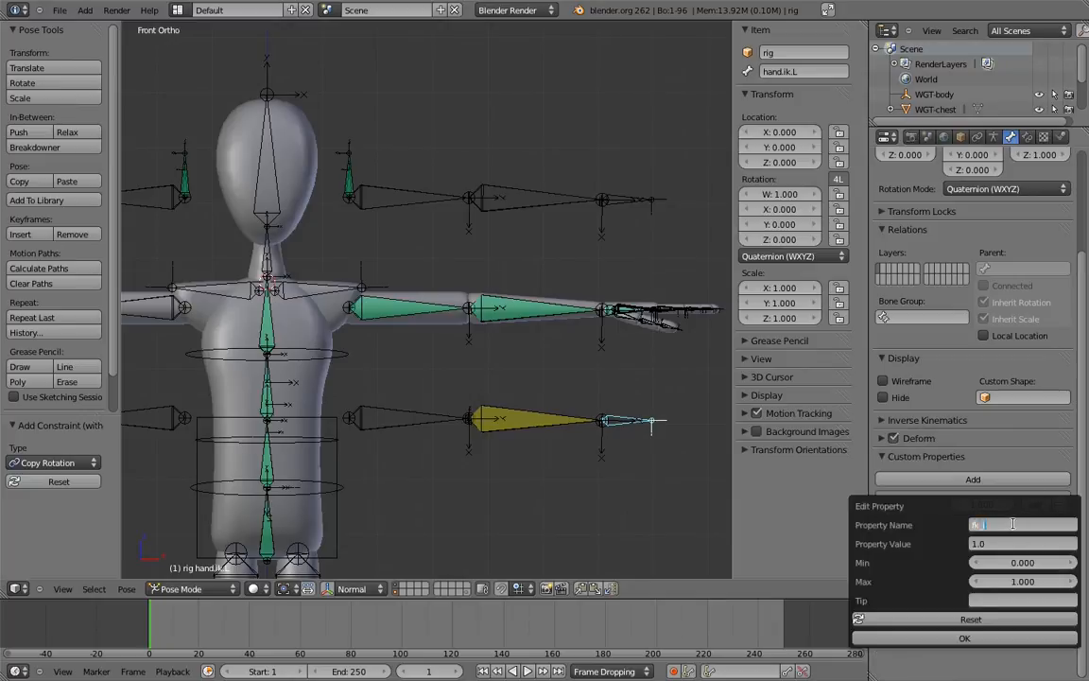
pyautogui.click(974, 637)
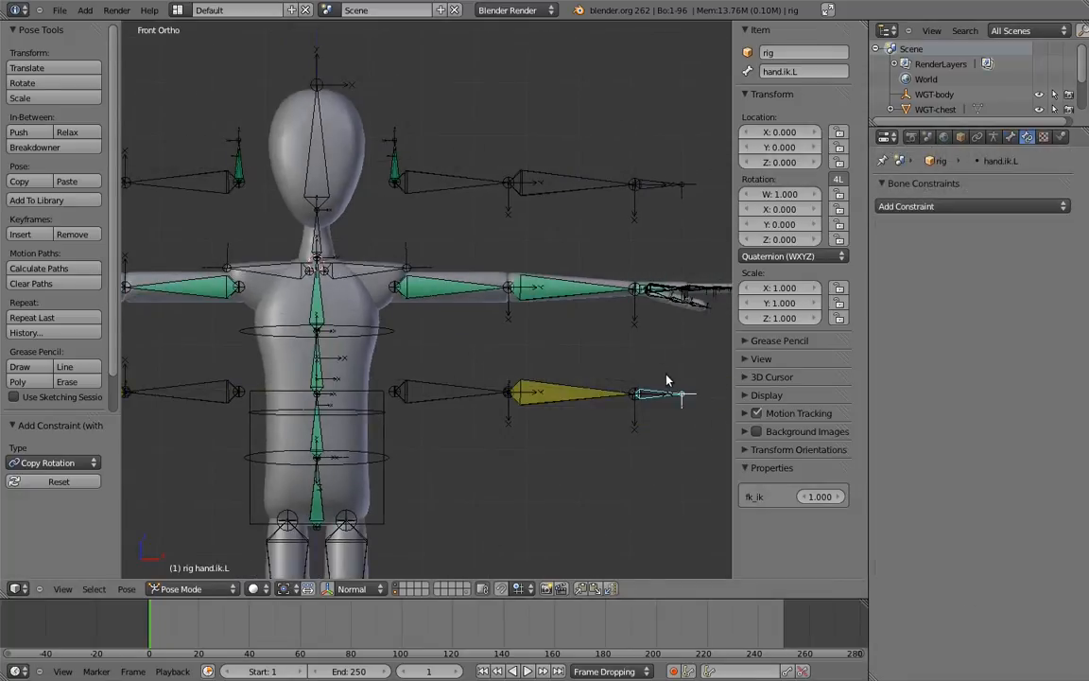
# Copy the data path of hand.ik.L's fk_ik property and add a driver to the IK constraint's influence on upper_arm.L.
pyautogui.rightClick(819, 508)
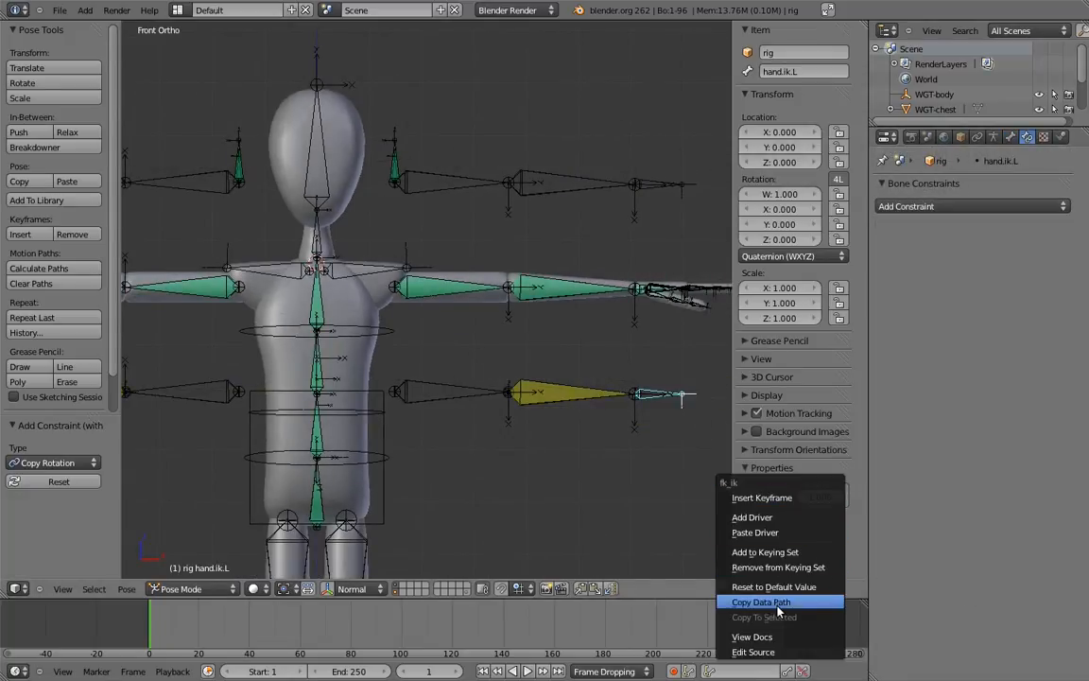
pyautogui.click(770, 528)
pyautogui.rightClick(445, 284)
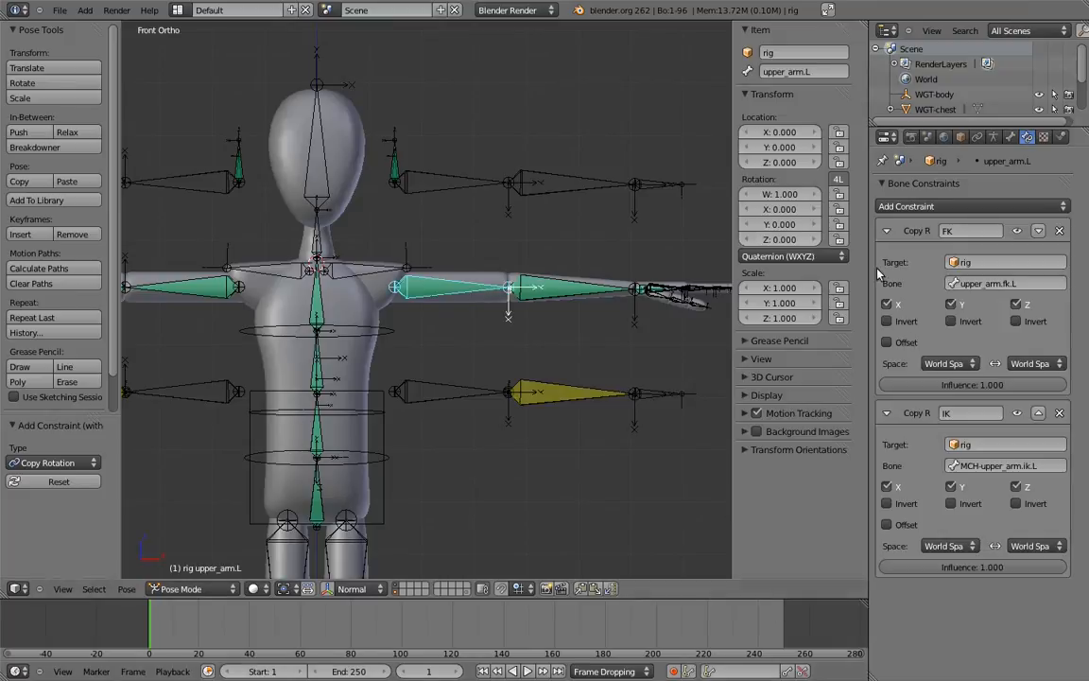
pyautogui.rightClick(987, 574)
pyautogui.click(960, 540)
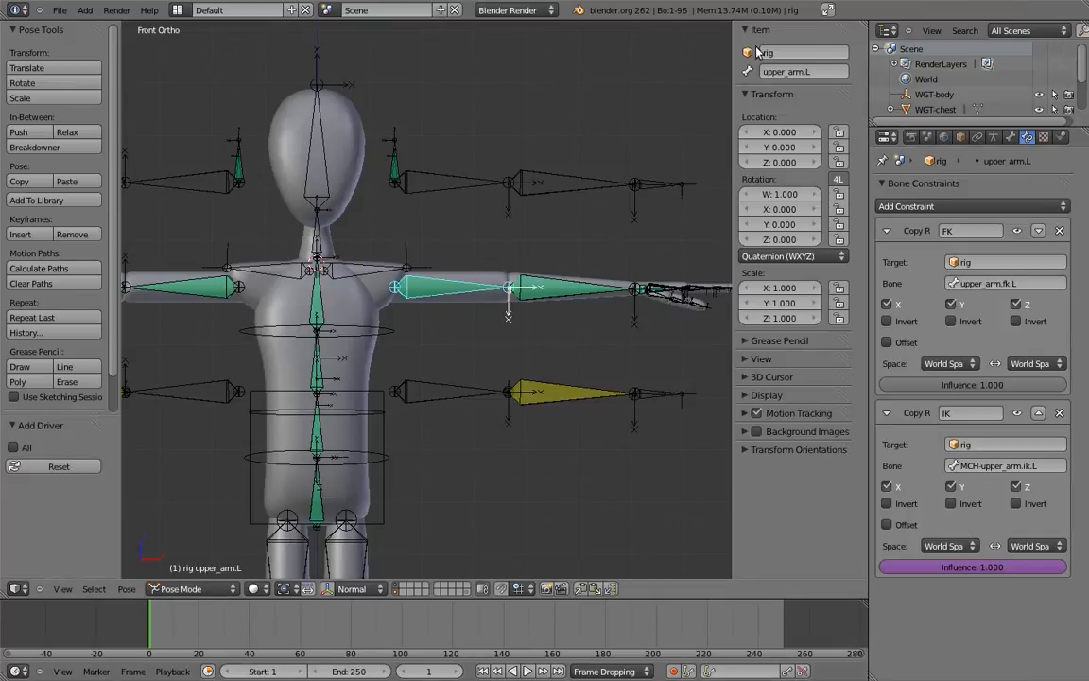
# Split the 3D view and turn the new area into a Graph Editor in Drivers mode.
pyautogui.moveTo(862, 25); pyautogui.dragTo(413, 87)
pyautogui.click(15, 589)
pyautogui.click(39, 490)
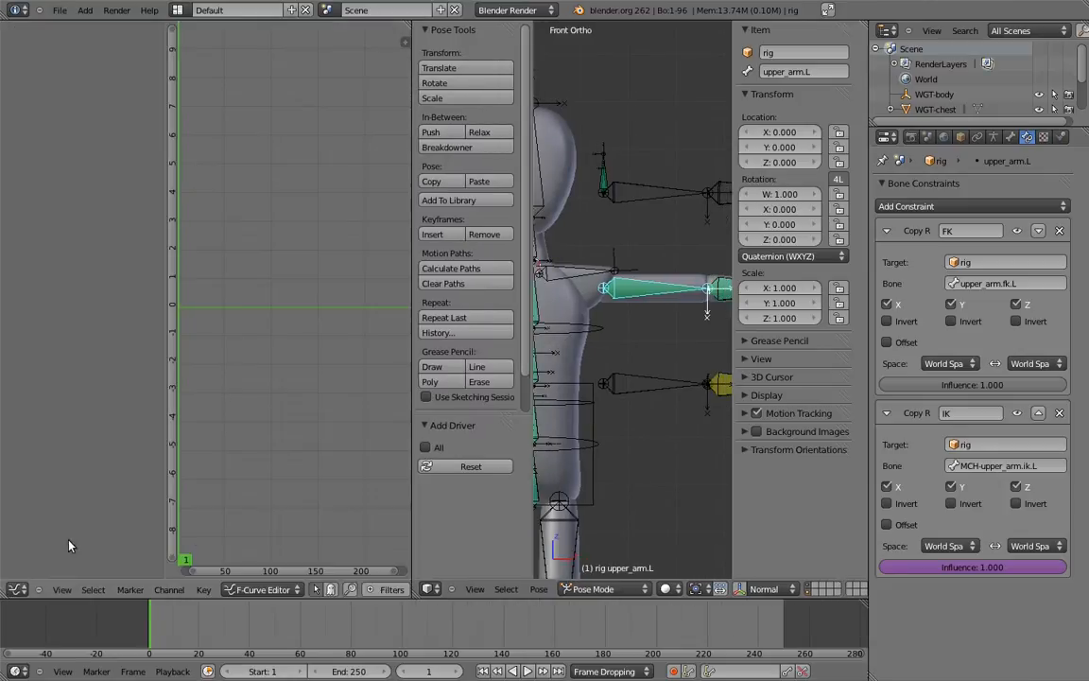
pyautogui.click(260, 589)
pyautogui.click(237, 506)
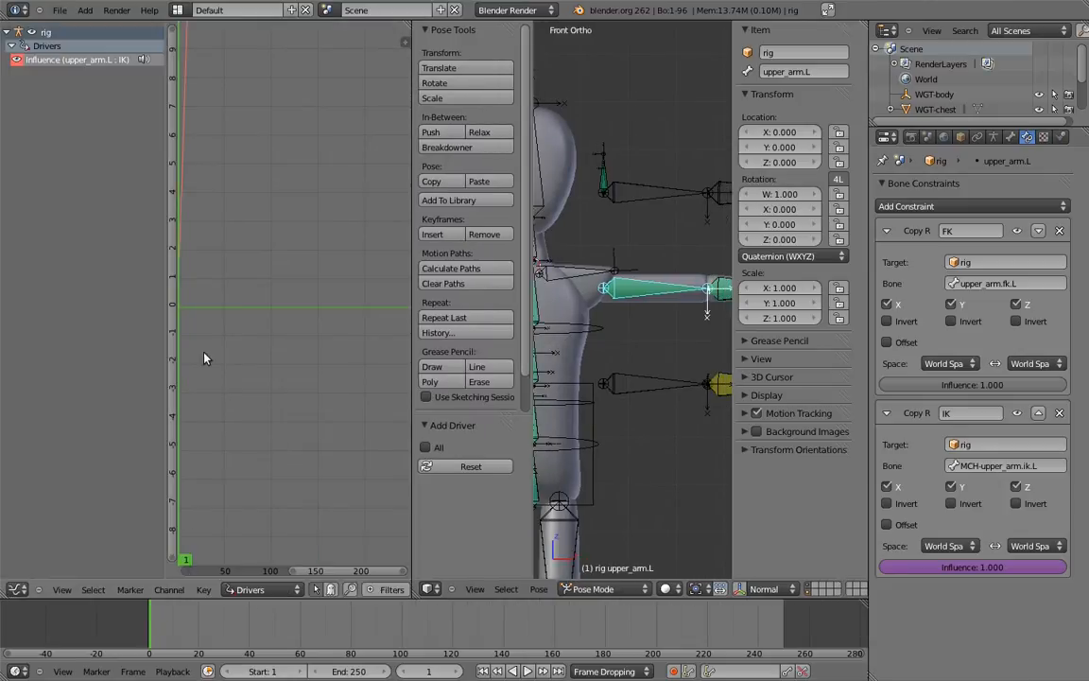
# Set upper_arm.L's IK influence driver variable to Single Property, using object rig and the copied fk_ik data path.
pyautogui.click(83, 61)
pyautogui.press('n')
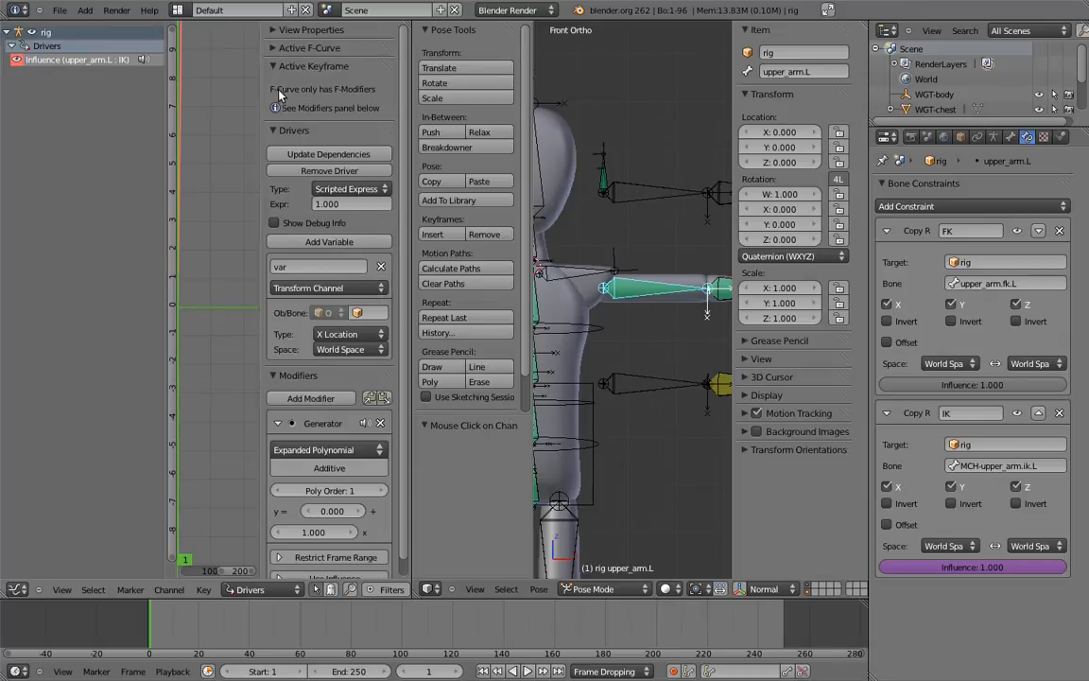
pyautogui.click(277, 68)
pyautogui.click(274, 328)
pyautogui.click(345, 241)
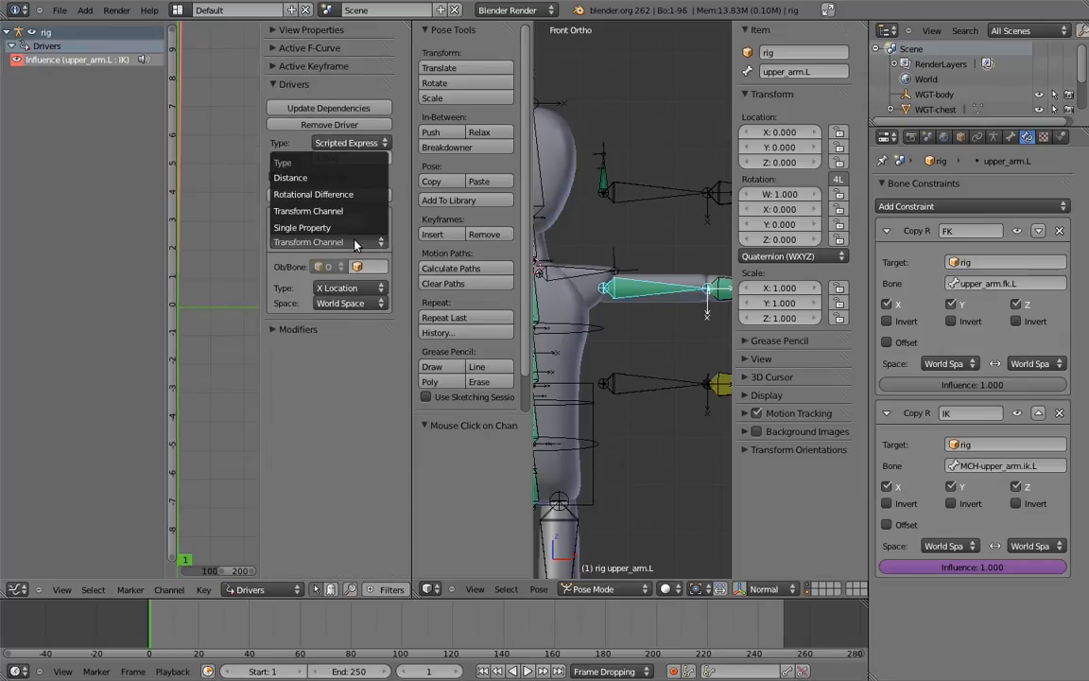
pyautogui.click(350, 224)
pyautogui.click(375, 269)
pyautogui.click(378, 356)
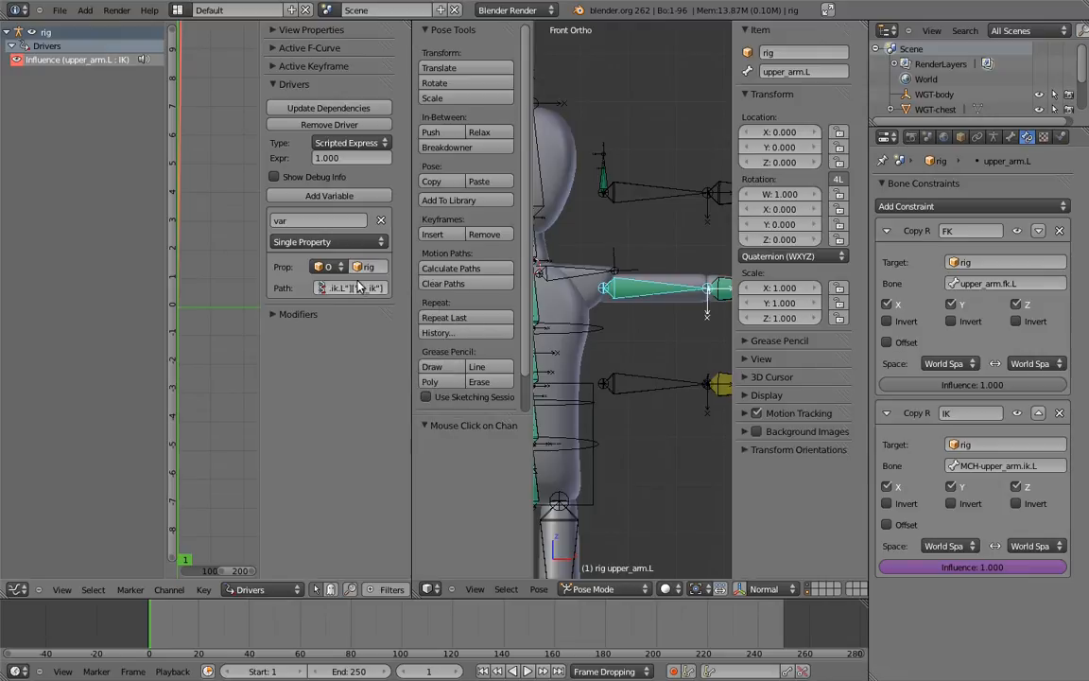
# Set the driver type of upper_arm.L's IK influence to Sum Values and update its dependencies.
pyautogui.click(357, 143)
pyautogui.click(317, 106)
# Test the switch by moving hand.ik.L about -0.223 in X and -0.196 in Z, and set its fk_ik property to 0.
pyautogui.keyDown('shift'); pyautogui.moveTo(679, 247); pyautogui.dragTo(631, 233, button='middle'); pyautogui.keyUp('shift')
pyautogui.keyDown('ctrl'); pyautogui.moveTo(679, 393); pyautogui.dragTo(632, 397, button='middle'); pyautogui.keyUp('ctrl')
pyautogui.rightClick(716, 387)
pyautogui.press('g')
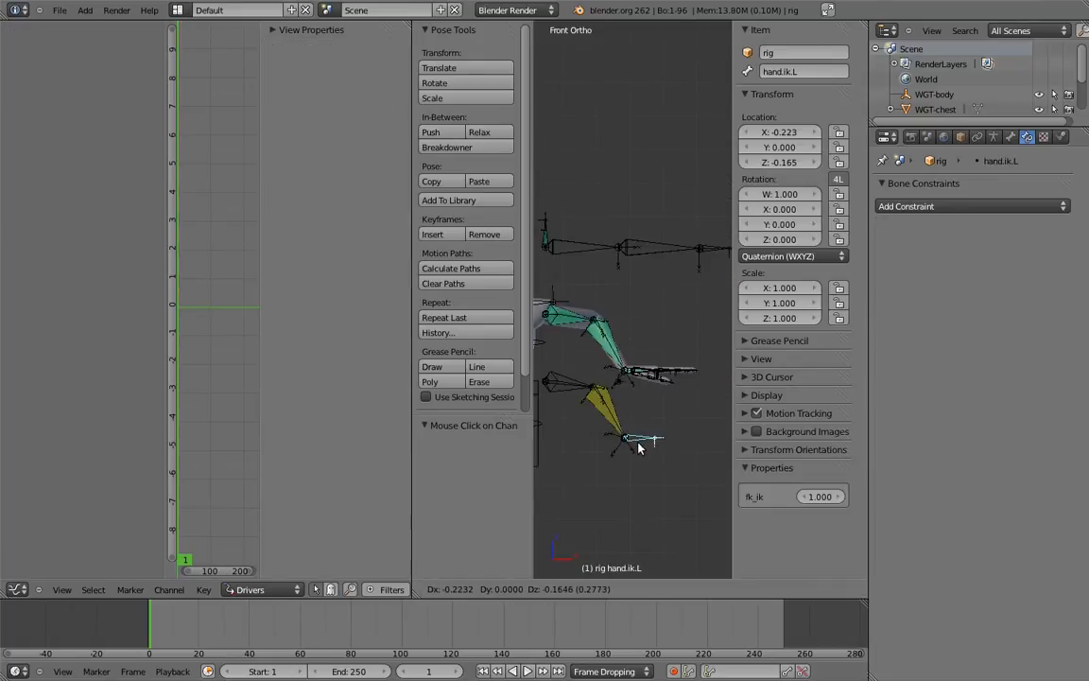
pyautogui.click(651, 450)
pyautogui.moveTo(949, 535); pyautogui.dragTo(286, 473)
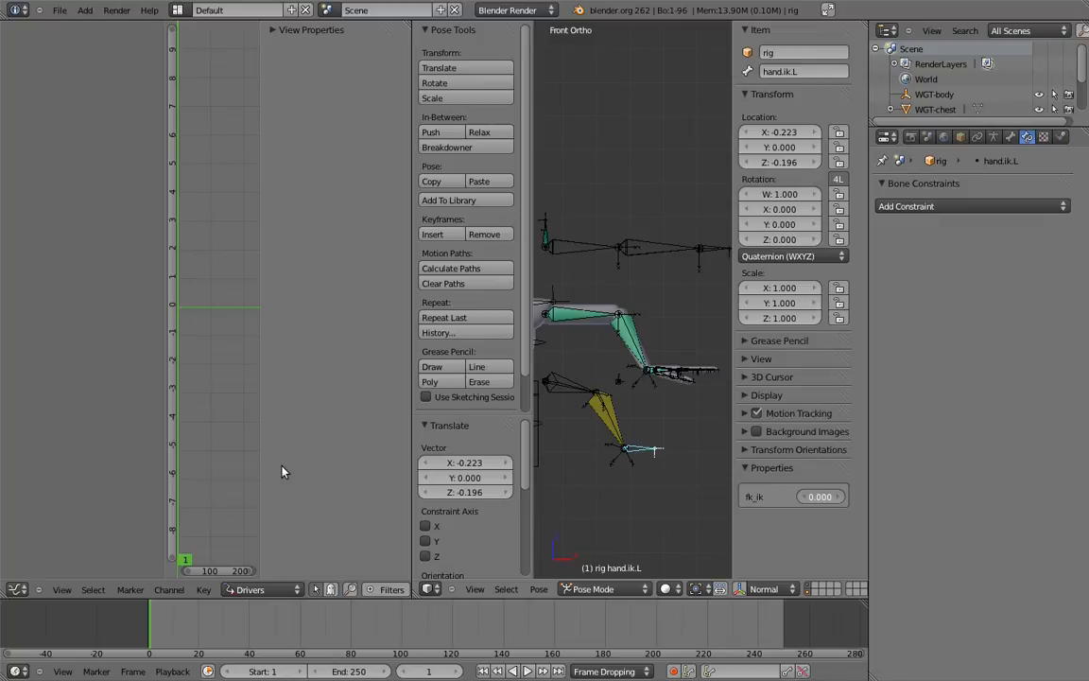
# Copy the driver from upper_arm.L's IK constraint influence and paste it onto the IK influence of the left forearm bone.
pyautogui.rightClick(576, 312)
pyautogui.rightClick(926, 570)
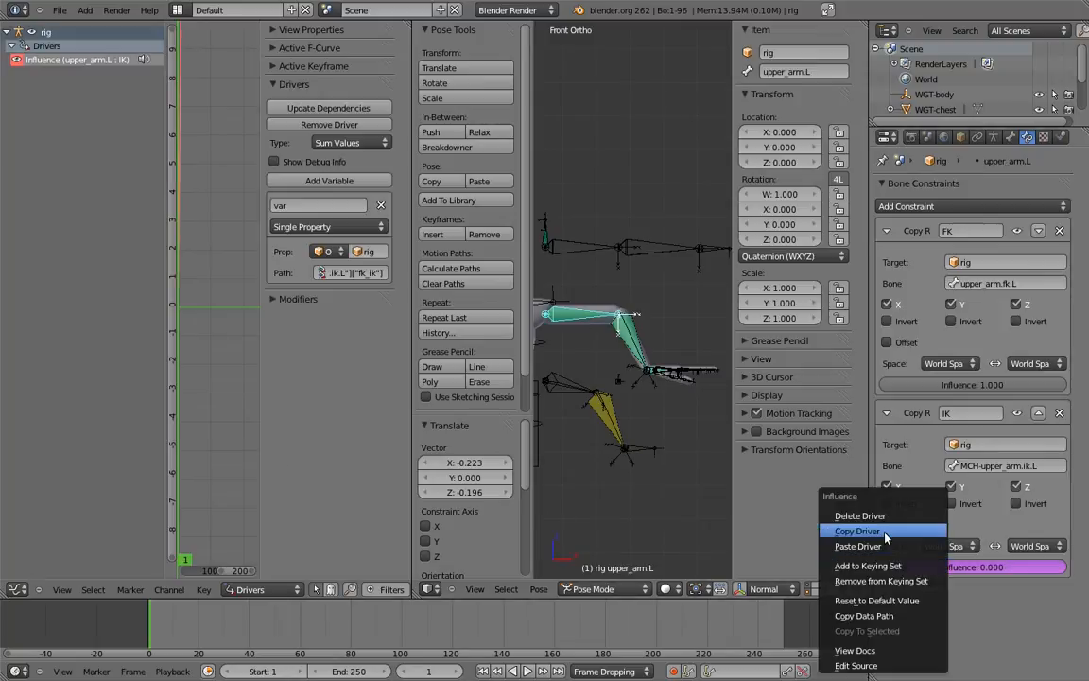
pyautogui.click(884, 533)
pyautogui.rightClick(634, 340)
pyautogui.rightClick(917, 565)
pyautogui.click(889, 550)
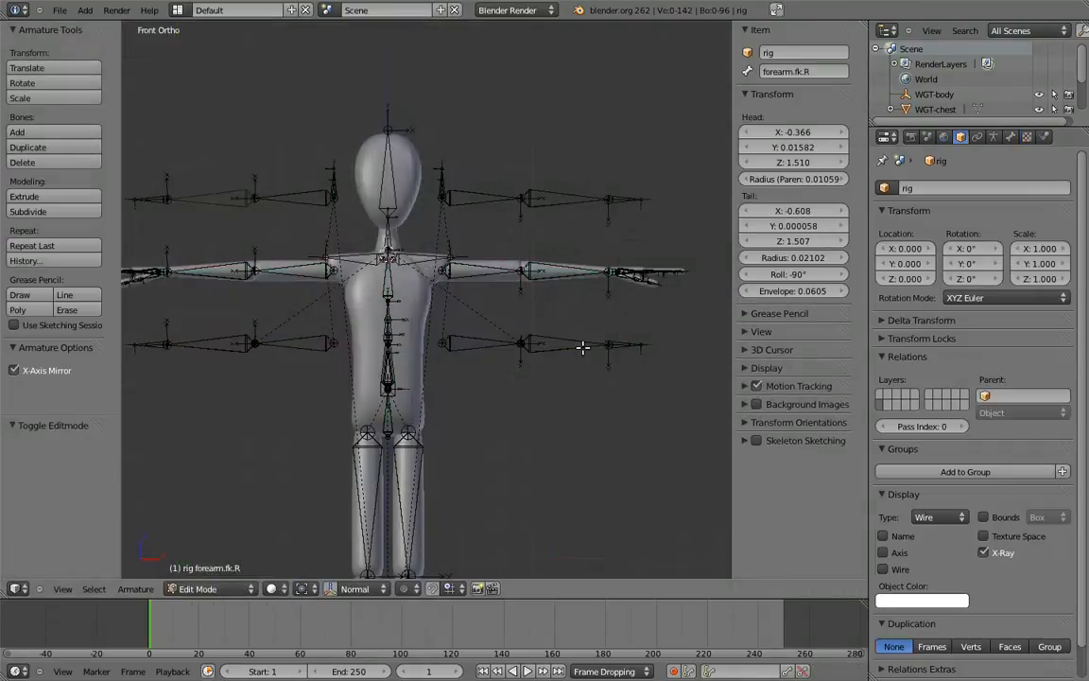
# Parent hand.ik.L and hand.ik.R to the root bone with Keep Offset.
pyautogui.moveTo(525, 314); pyautogui.dragTo(627, 312, button='middle')
pyautogui.rightClick(627, 312)
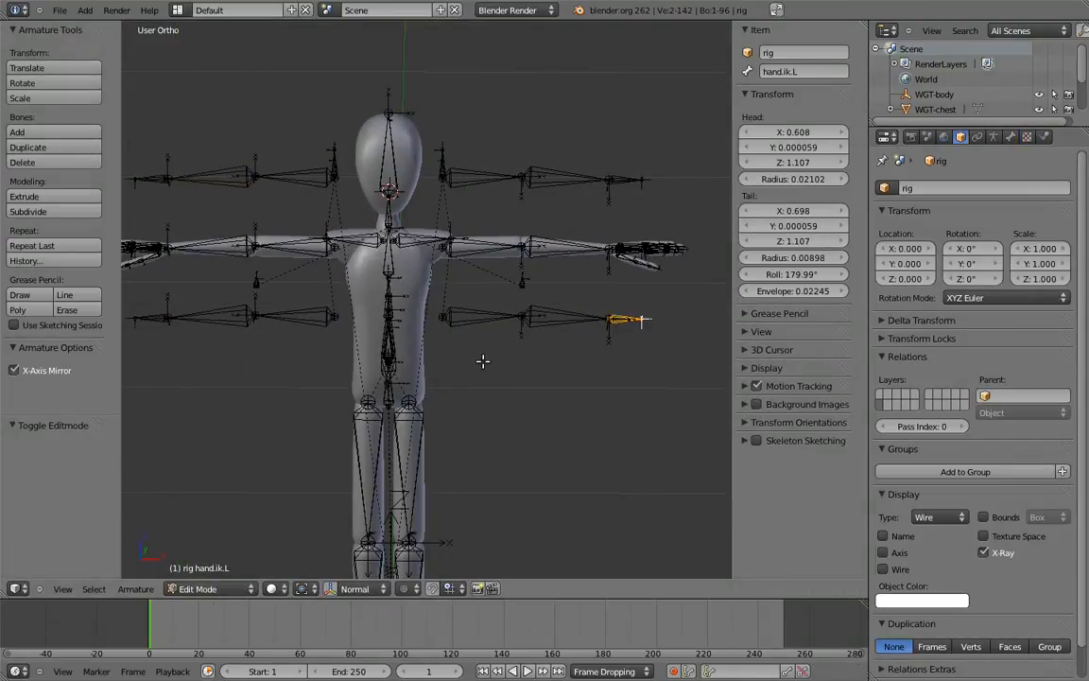
pyautogui.moveTo(486, 359); pyautogui.dragTo(535, 313, button='middle')
pyautogui.moveTo(325, 290); pyautogui.dragTo(558, 388, button='middle')
pyautogui.rightClick(551, 396)
pyautogui.hotkey('ctrl', 'p')
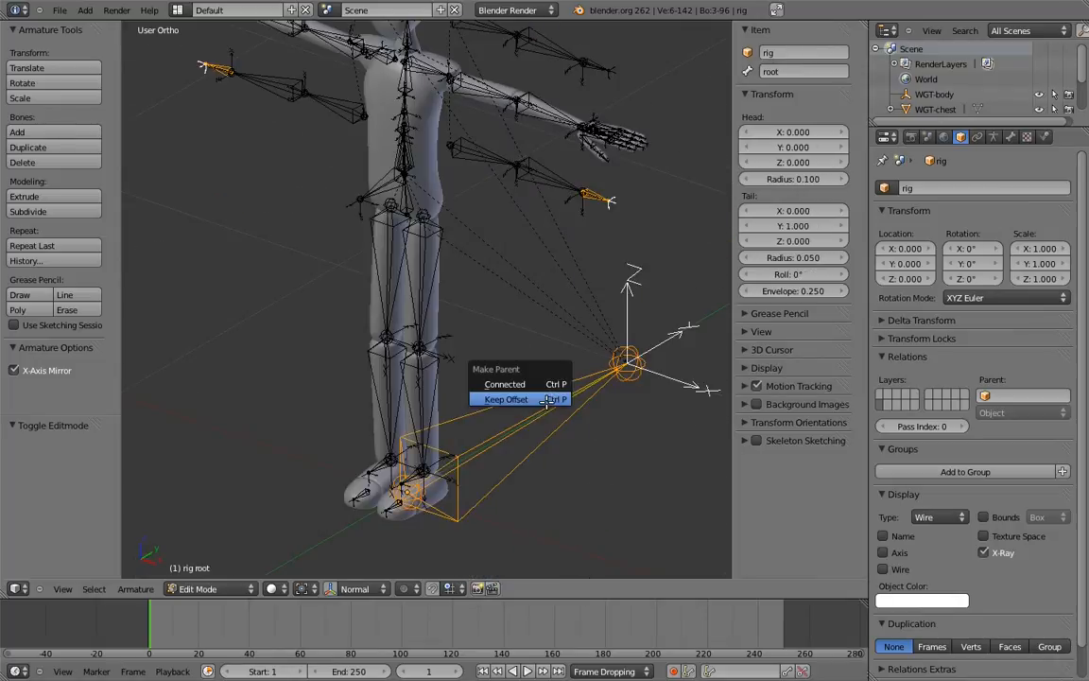
pyautogui.click(490, 363)
pyautogui.moveTo(494, 323); pyautogui.dragTo(455, 369, button='middle')
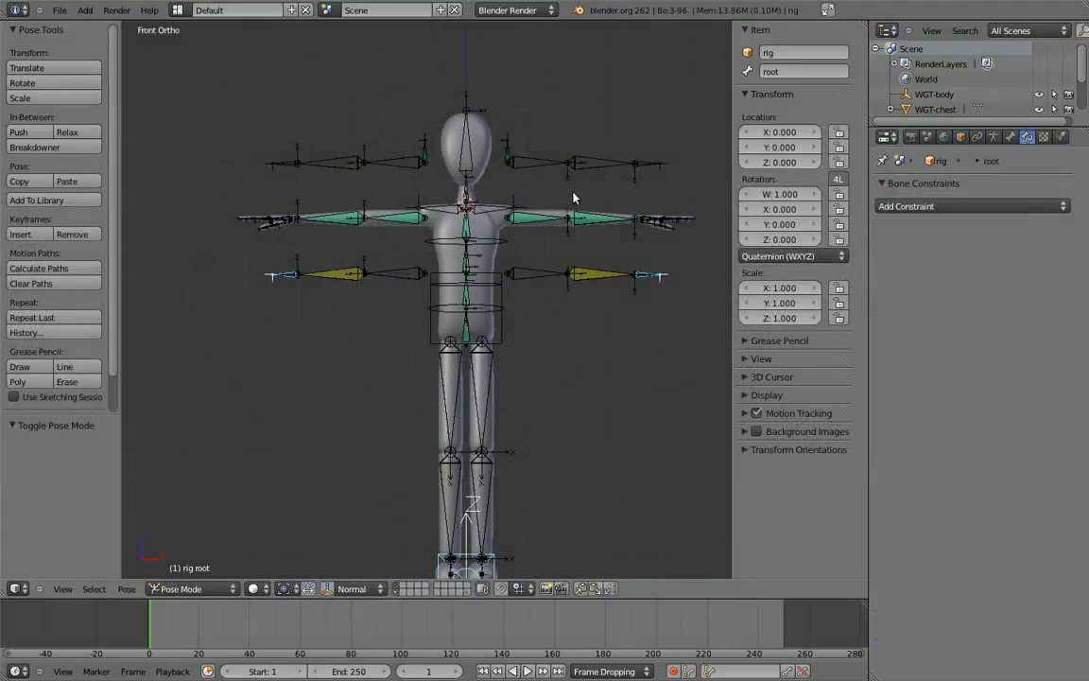
# Move the FK upper arm, forearm and hand bones of both arms to bone layer 2.
pyautogui.scroll(5, 576, 202)
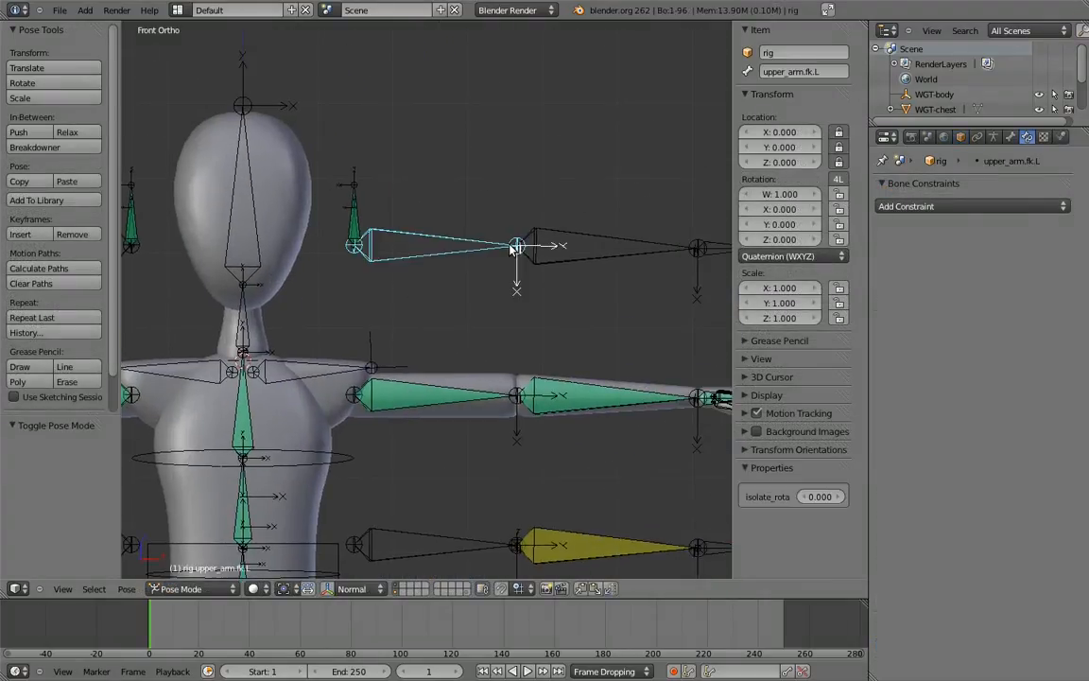
pyautogui.rightClick(483, 244)
pyautogui.keyDown('shift'); pyautogui.rightClick(619, 244); pyautogui.keyUp('shift')
pyautogui.keyDown('shift'); pyautogui.moveTo(678, 243); pyautogui.dragTo(608, 242, button='middle'); pyautogui.keyUp('shift')
pyautogui.keyDown('shift'); pyautogui.rightClick(651, 244); pyautogui.keyUp('shift')
pyautogui.keyDown('shift'); pyautogui.moveTo(179, 216); pyautogui.dragTo(695, 231, button='middle'); pyautogui.keyUp('shift')
pyautogui.keyDown('shift'); pyautogui.rightClick(401, 255); pyautogui.keyUp('shift')
pyautogui.keyDown('shift'); pyautogui.rightClick(283, 268); pyautogui.keyUp('shift')
pyautogui.keyDown('shift'); pyautogui.rightClick(210, 267); pyautogui.keyUp('shift')
pyautogui.keyDown('shift'); pyautogui.moveTo(558, 308); pyautogui.dragTo(354, 290, button='middle'); pyautogui.keyUp('shift')
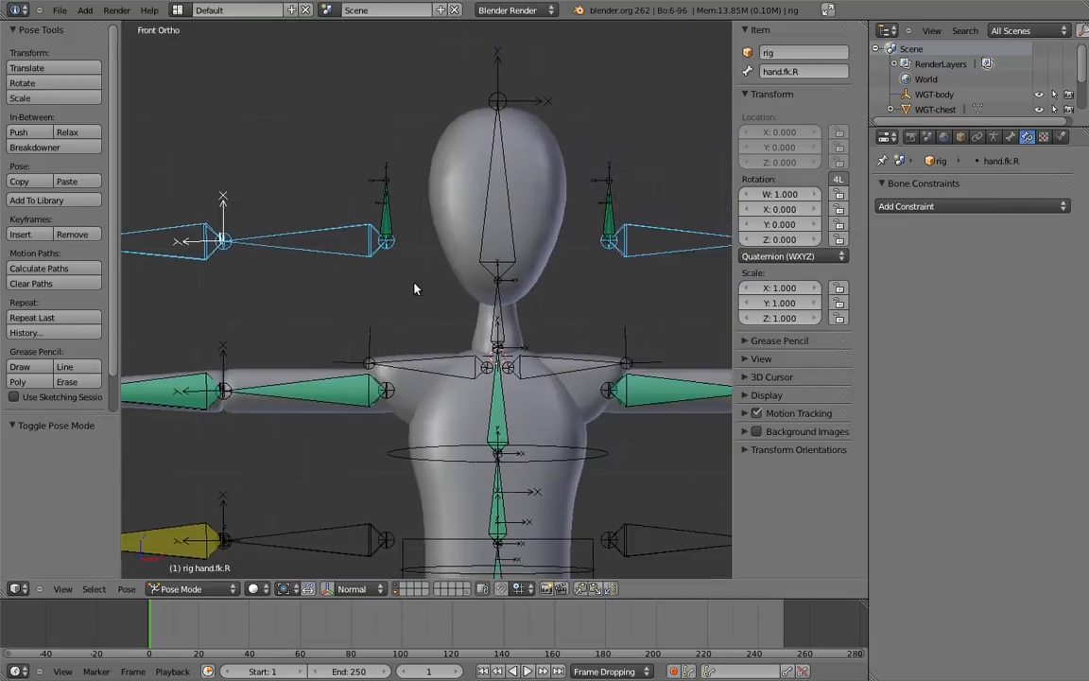
pyautogui.scroll(-3, 353, 290)
pyautogui.press('m')
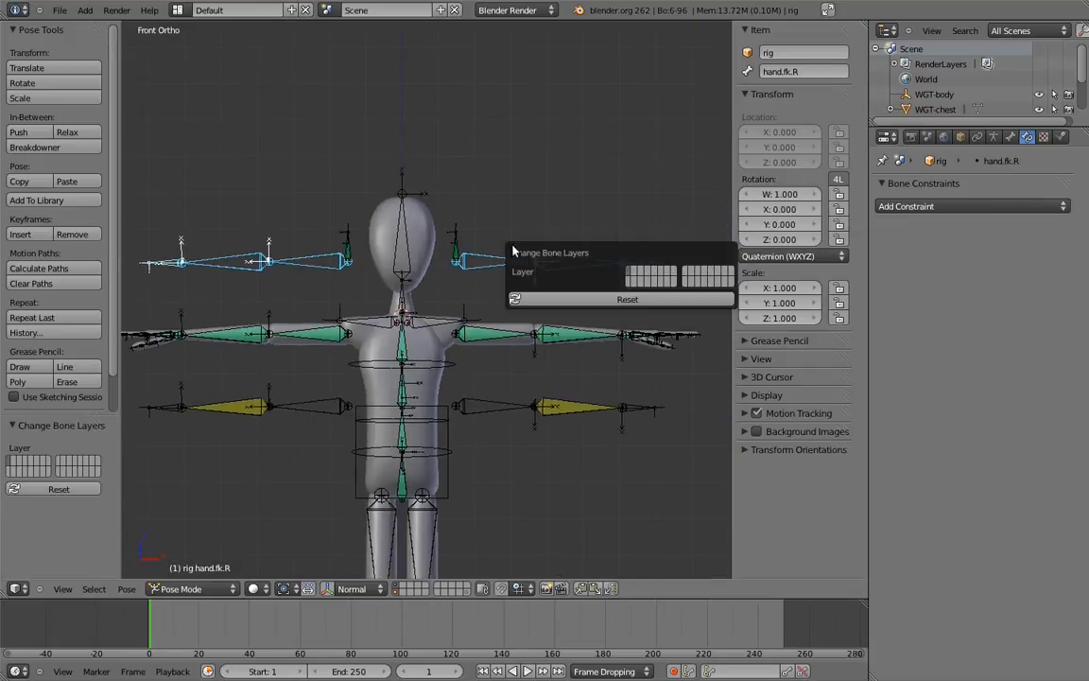
pyautogui.click(633, 273)
# Move the hand.ik and elbow_target bones of both sides to bone layer 3.
pyautogui.scroll(4, 581, 311)
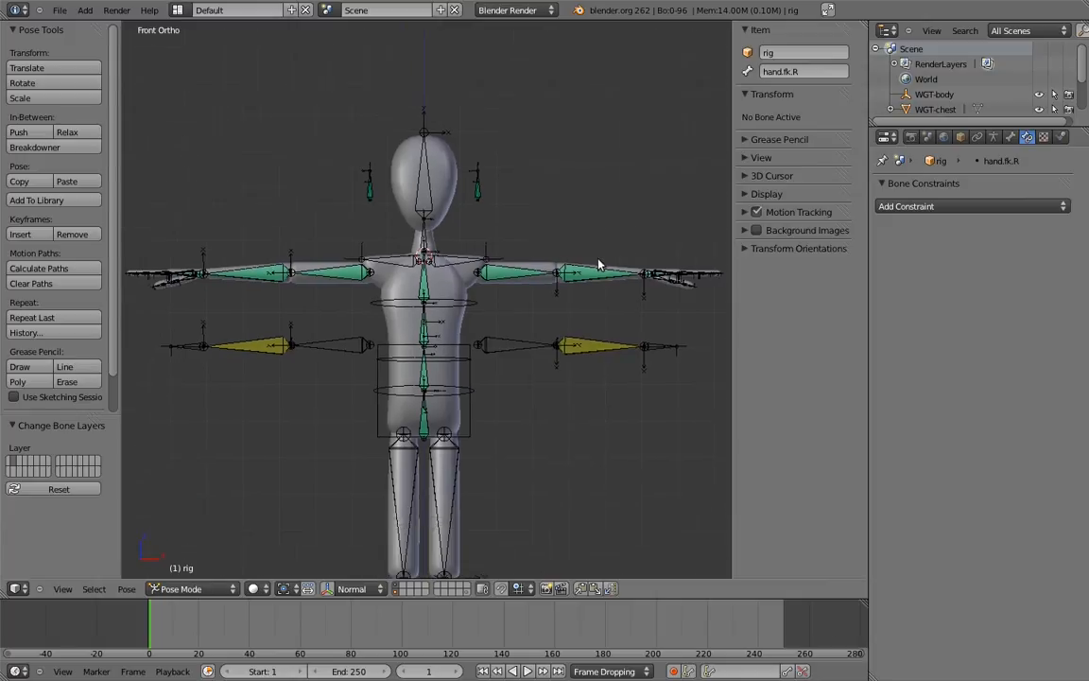
pyautogui.moveTo(579, 307)
pyautogui.keyDown('shift'); pyautogui.mouseDown(button='middle')
pyautogui.moveTo(398, 269)
pyautogui.moveTo(589, 326)
pyautogui.mouseUp(button='middle'); pyautogui.keyUp('shift')
pyautogui.rightClick(598, 319)
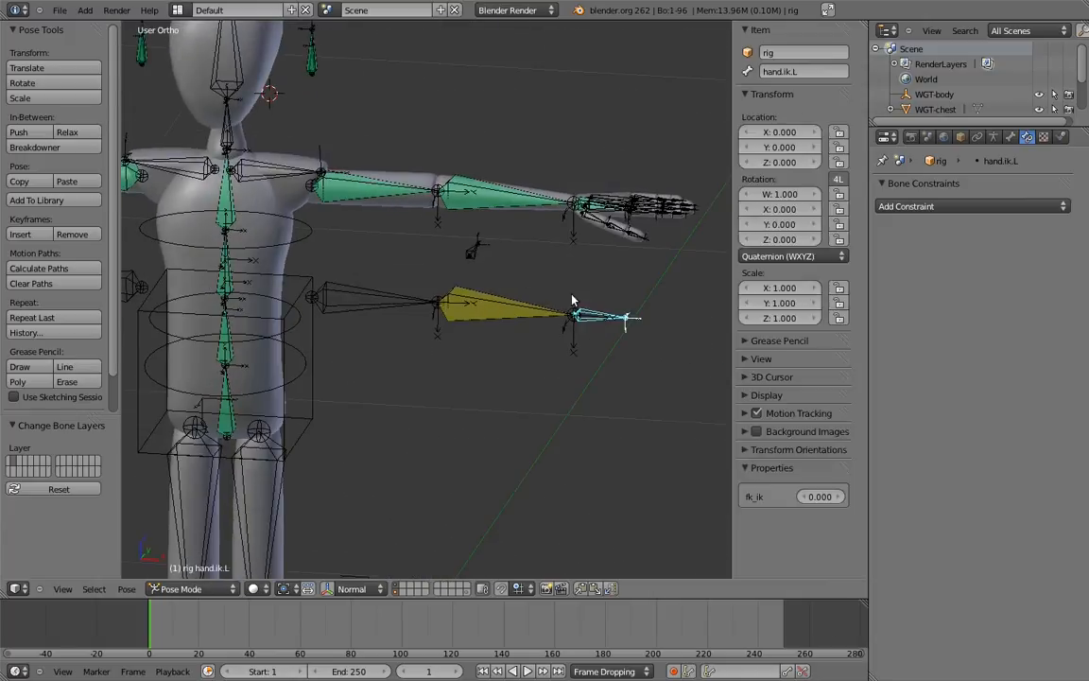
pyautogui.rightClick(475, 248)
pyautogui.moveTo(331, 243); pyautogui.dragTo(486, 272, button='middle')
pyautogui.rightClick(461, 253)
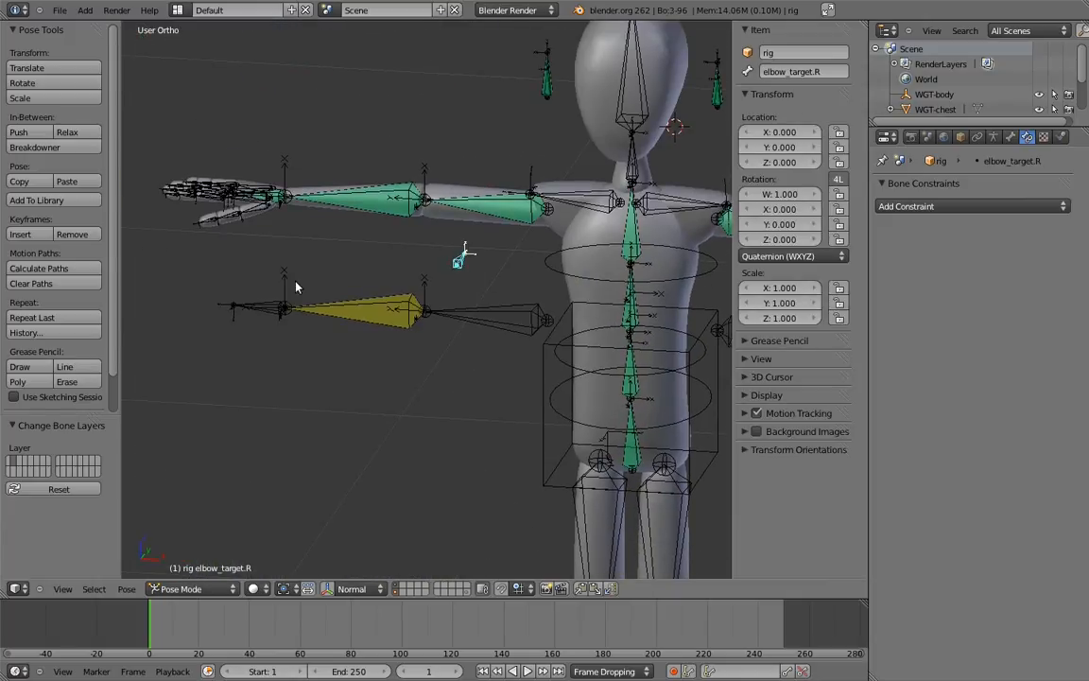
pyautogui.keyDown('shift'); pyautogui.rightClick(276, 305); pyautogui.keyUp('shift')
pyautogui.press('m')
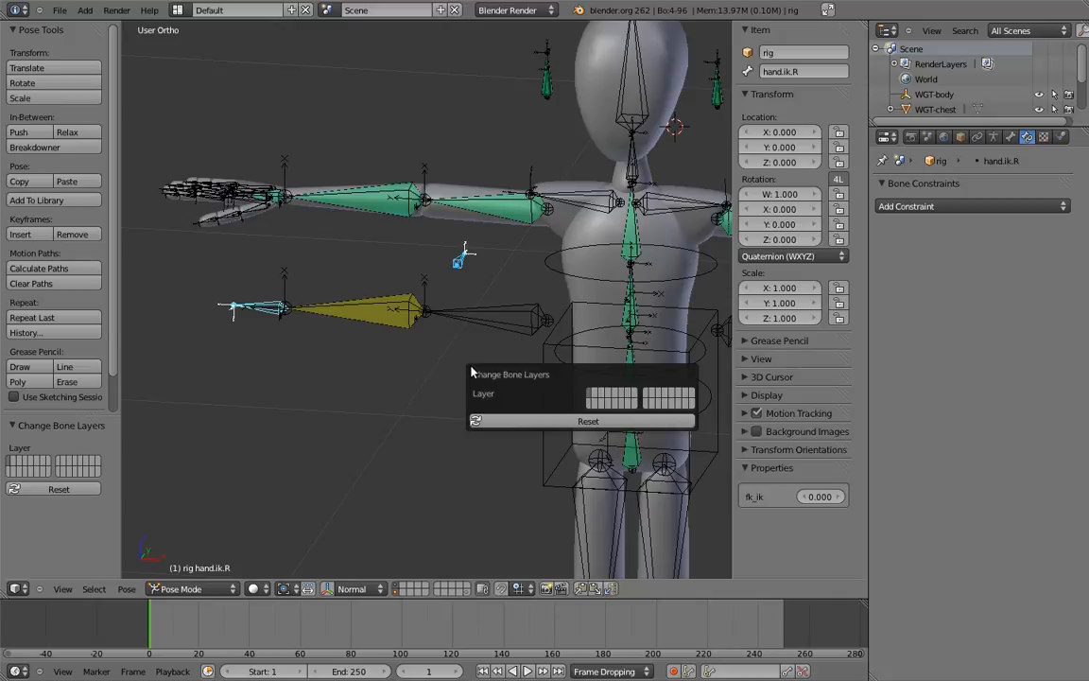
pyautogui.click(603, 397)
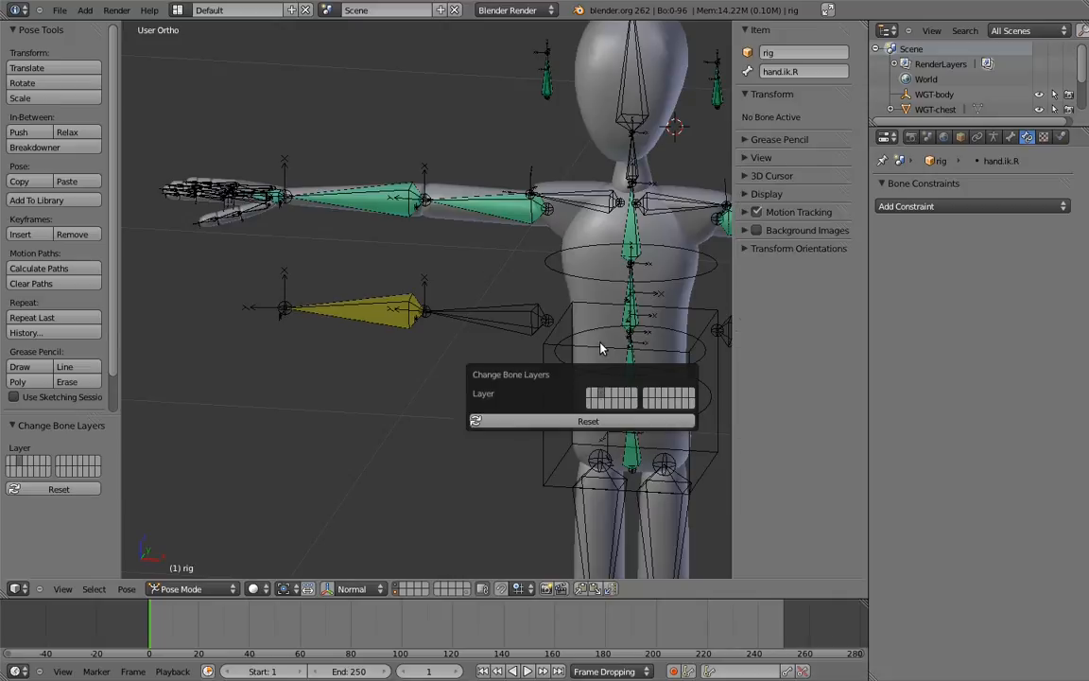
# Move the deform upper arm, forearm and hand bones of both arms to bone layer 32 and hide that layer.
pyautogui.moveTo(546, 288); pyautogui.dragTo(494, 272, button='middle')
pyautogui.press('KP_1')
pyautogui.scroll(-4, 506, 265)
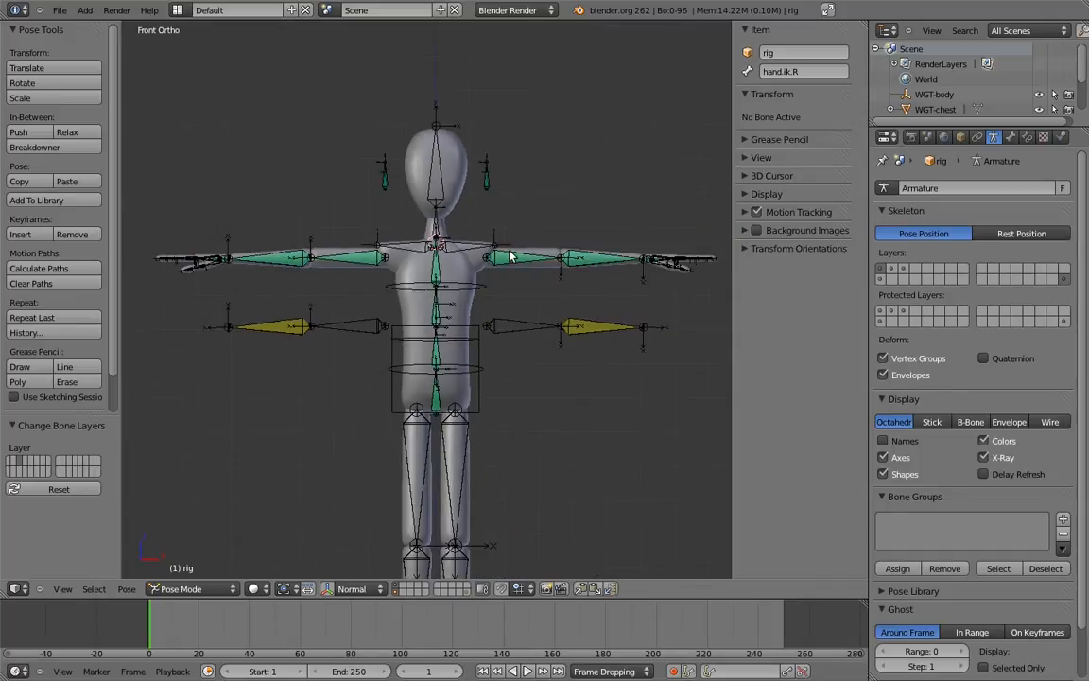
pyautogui.rightClick(525, 262)
pyautogui.keyDown('shift'); pyautogui.rightClick(600, 263); pyautogui.keyUp('shift')
pyautogui.keyDown('shift'); pyautogui.rightClick(326, 263); pyautogui.keyUp('shift')
pyautogui.scroll(6, 555, 209)
pyautogui.keyDown('shift'); pyautogui.rightClick(403, 218); pyautogui.keyUp('shift')
pyautogui.scroll(-3, 321, 244)
pyautogui.keyDown('shift'); pyautogui.moveTo(343, 213); pyautogui.dragTo(491, 241, button='middle'); pyautogui.keyUp('shift')
pyautogui.scroll(-4, 416, 239)
pyautogui.keyDown('shift'); pyautogui.moveTo(291, 231); pyautogui.dragTo(841, 246, button='middle'); pyautogui.keyUp('shift')
pyautogui.keyDown('shift'); pyautogui.moveTo(565, 229); pyautogui.dragTo(729, 246, button='middle'); pyautogui.keyUp('shift')
pyautogui.scroll(3, 473, 284)
pyautogui.keyDown('shift'); pyautogui.rightClick(331, 305); pyautogui.keyUp('shift')
pyautogui.scroll(-3, 540, 250)
pyautogui.scroll(-5, 620, 185)
pyautogui.press('m')
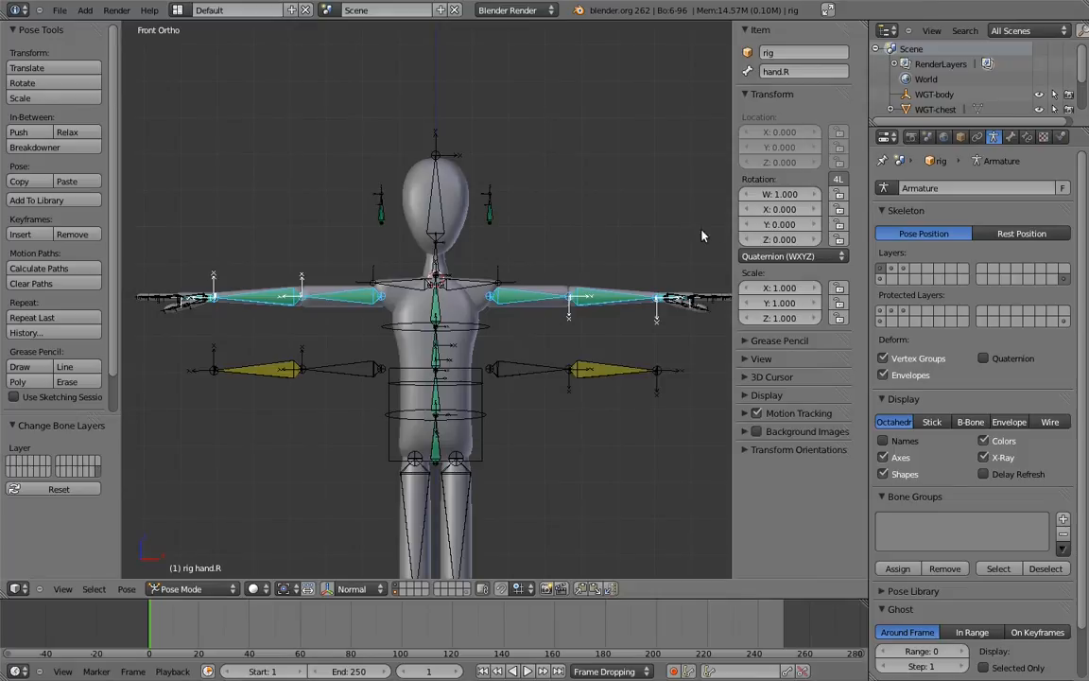
pyautogui.click(1063, 281)
pyautogui.moveTo(530, 416); pyautogui.dragTo(596, 281, button='middle')
pyautogui.press('KP_1')
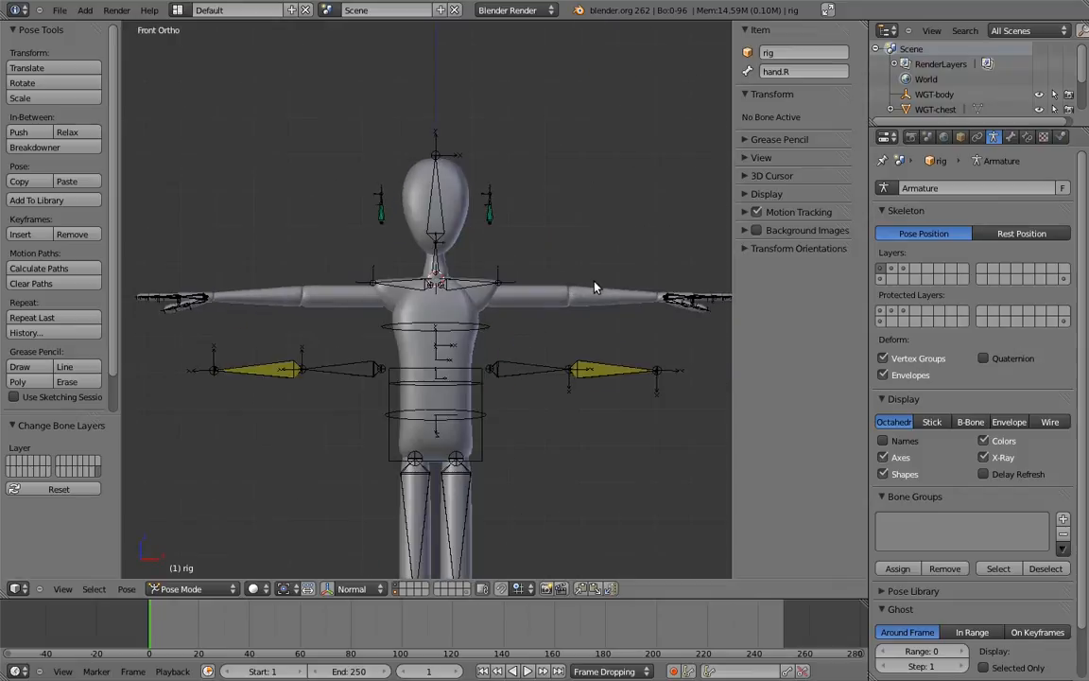
# Move the MCH-arm_socket bones of both sides to bone layer 18.
pyautogui.rightClick(485, 217)
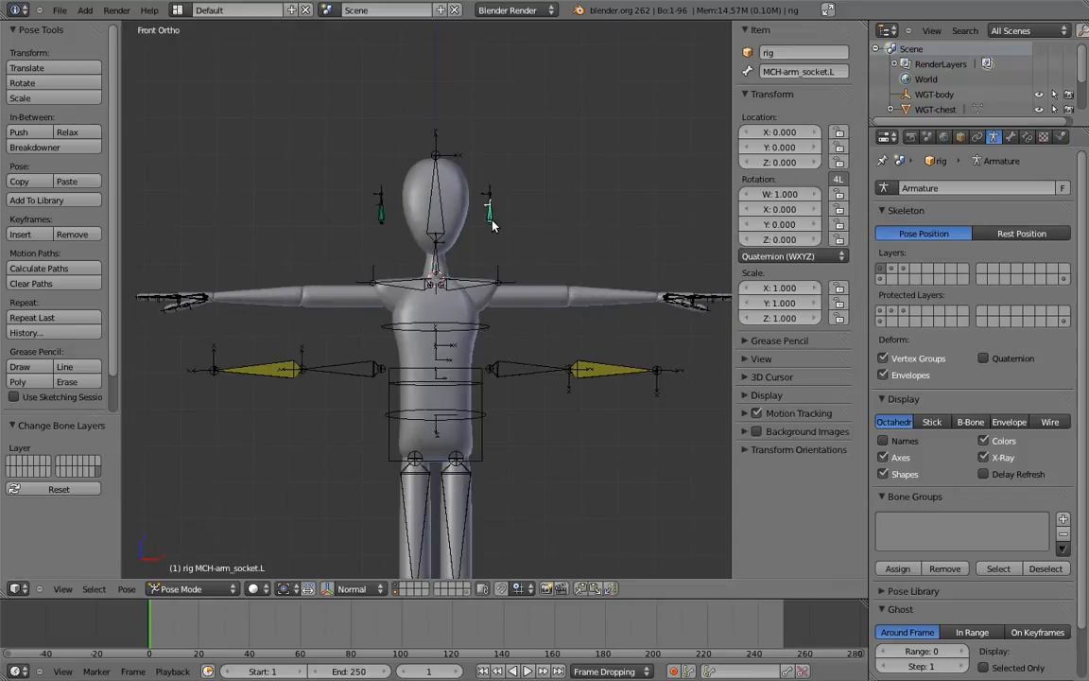
pyautogui.keyDown('shift'); pyautogui.rightClick(382, 210); pyautogui.keyUp('shift')
pyautogui.press('m')
pyautogui.click(564, 308)
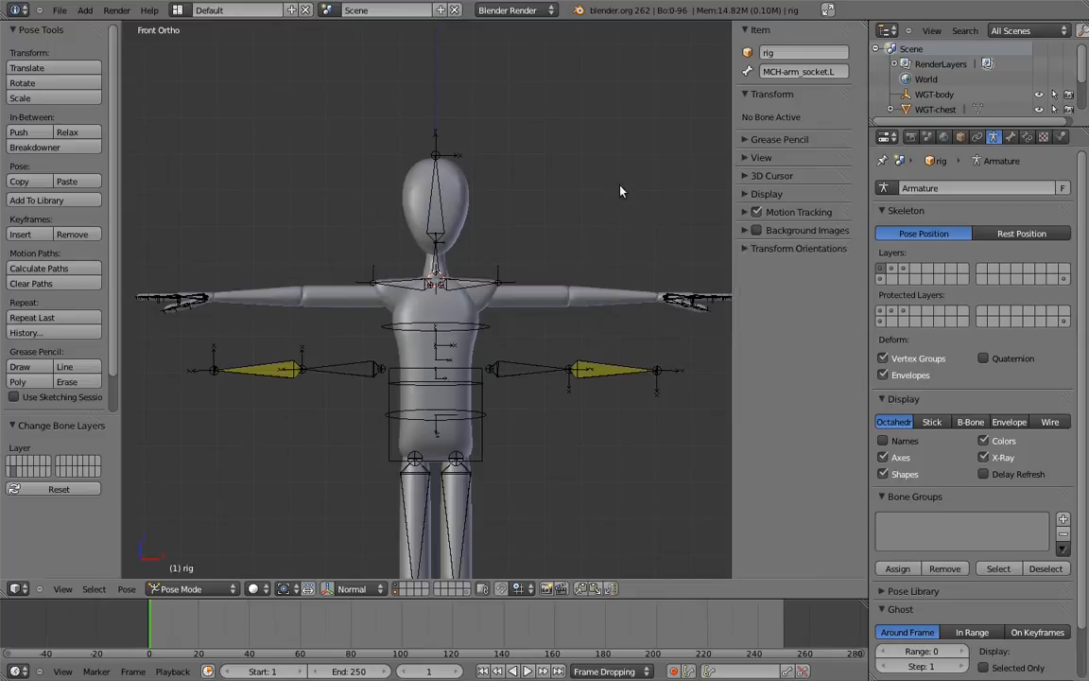
# Move the MCH upper arm and forearm IK bones of both arms to bone layer 19.
pyautogui.rightClick(532, 368)
pyautogui.press('b')
pyautogui.moveTo(529, 348); pyautogui.dragTo(684, 424)
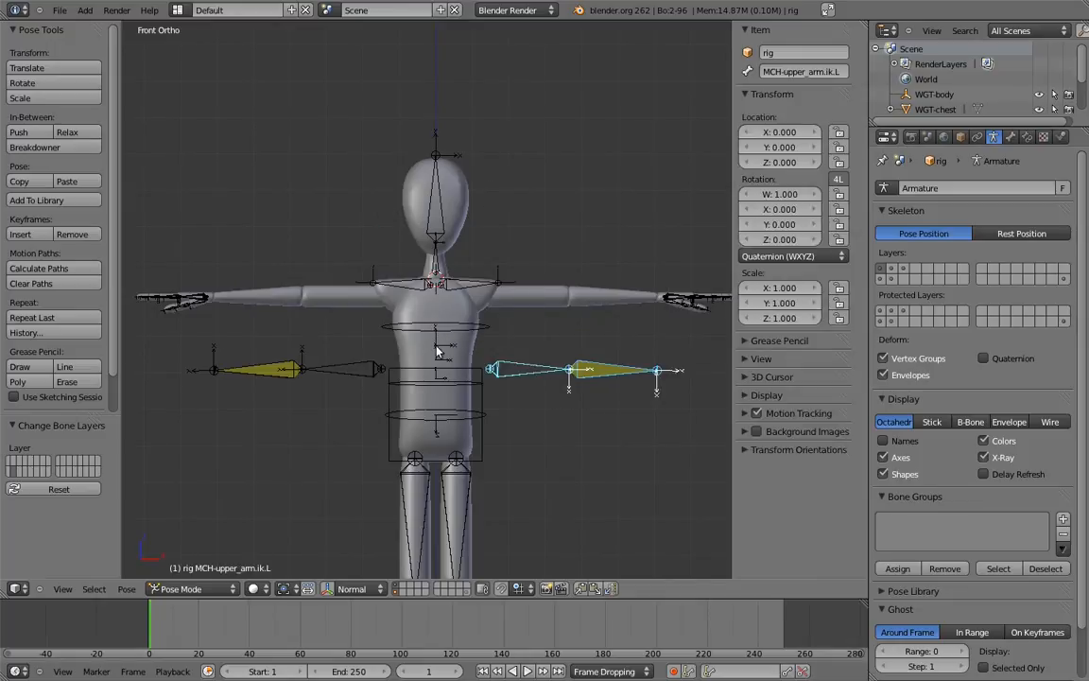
pyautogui.press('b')
pyautogui.moveTo(239, 355); pyautogui.dragTo(341, 403)
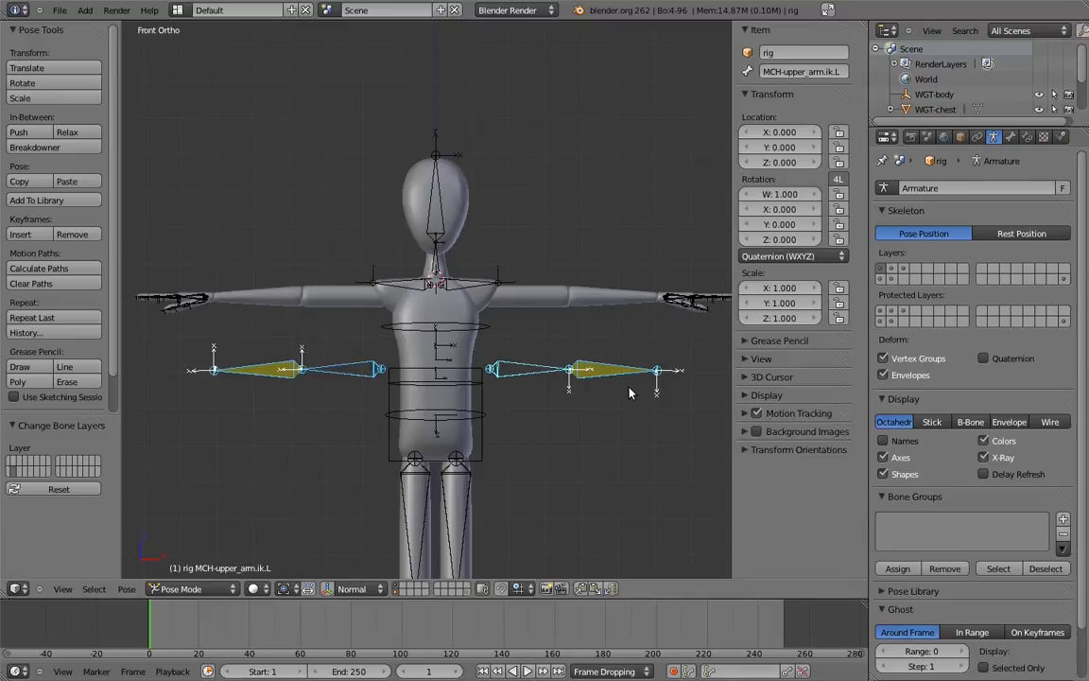
pyautogui.press('m')
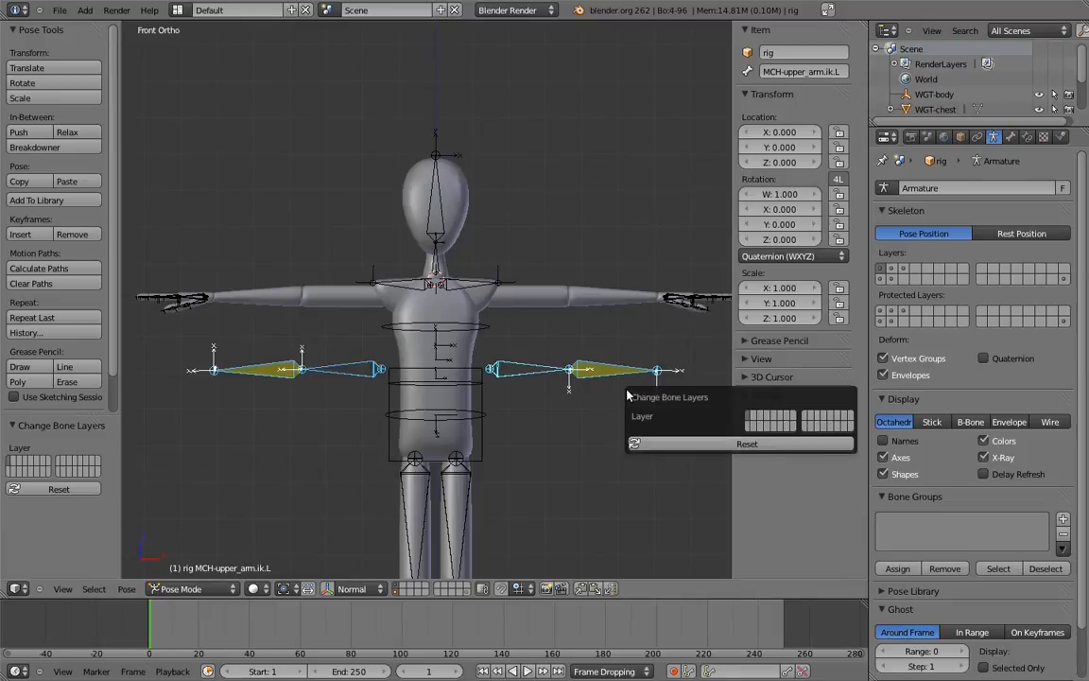
pyautogui.click(761, 429)
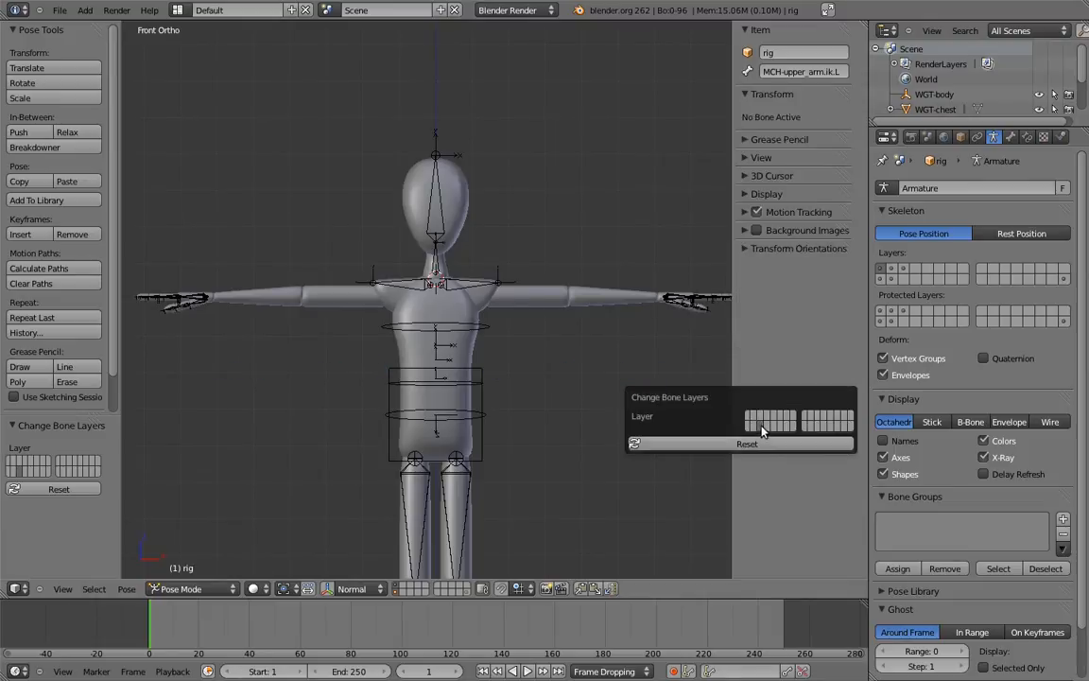
# Check the new bone layers one by one and show layers 2, 3, 18, 19 and 32 together.
pyautogui.click(895, 270)
pyautogui.click(896, 278)
pyautogui.click(903, 270)
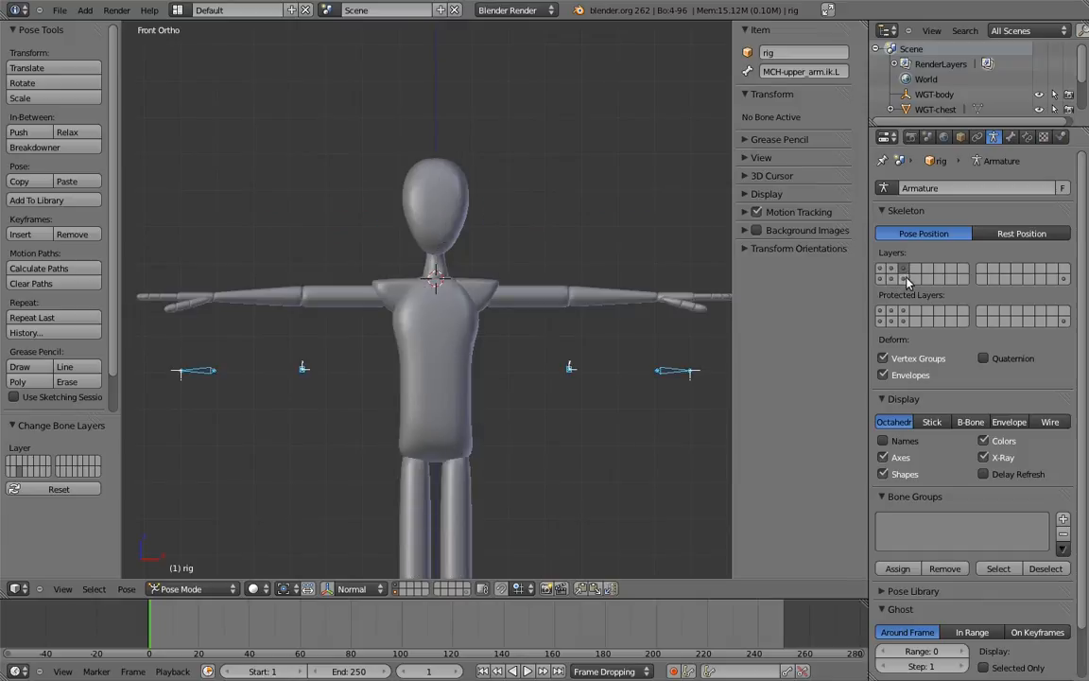
pyautogui.click(905, 280)
pyautogui.keyDown('shift'); pyautogui.click(895, 281); pyautogui.keyUp('shift')
pyautogui.keyDown('shift'); pyautogui.click(895, 270); pyautogui.keyUp('shift')
pyautogui.keyDown('shift'); pyautogui.click(904, 270); pyautogui.keyUp('shift')
pyautogui.keyDown('shift'); pyautogui.click(1066, 280); pyautogui.keyUp('shift')
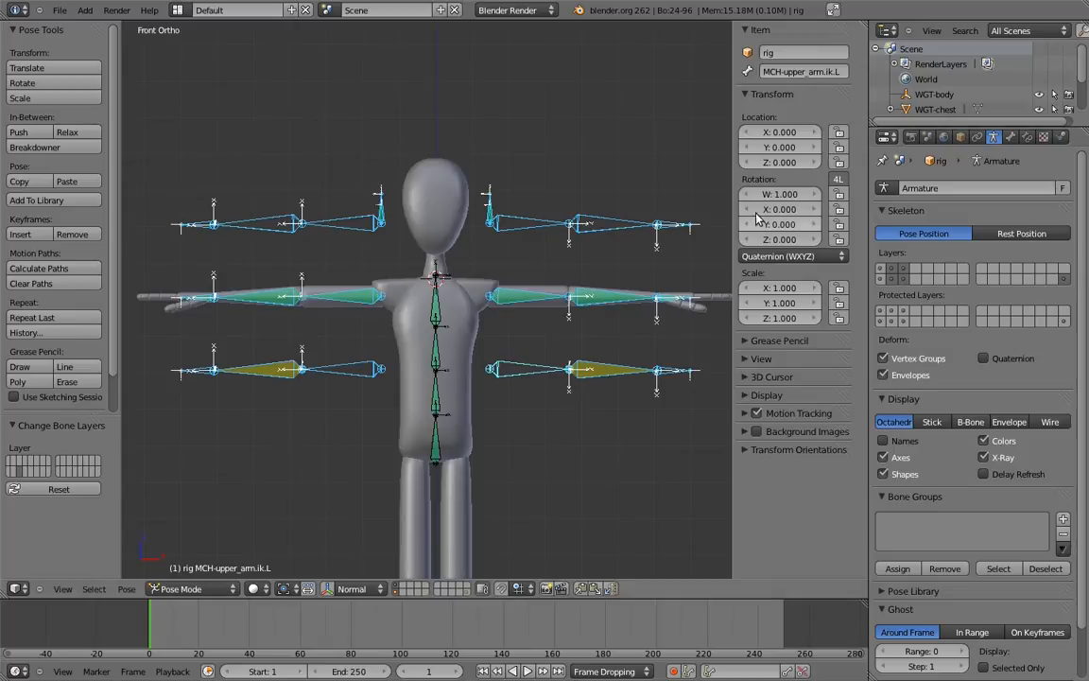
# In Edit Mode, move the left FK arm chain with its MCH-arm_socket bone down along Z toward the deform arm bones.
pyautogui.keyDown('shift'); pyautogui.moveTo(469, 177); pyautogui.dragTo(469, 204, button='middle'); pyautogui.keyUp('shift')
pyautogui.rightClick(485, 241)
pyautogui.press('Tab')
pyautogui.press('b')
pyautogui.moveTo(479, 184); pyautogui.dragTo(662, 274)
pyautogui.press('g')
pyautogui.press('z')
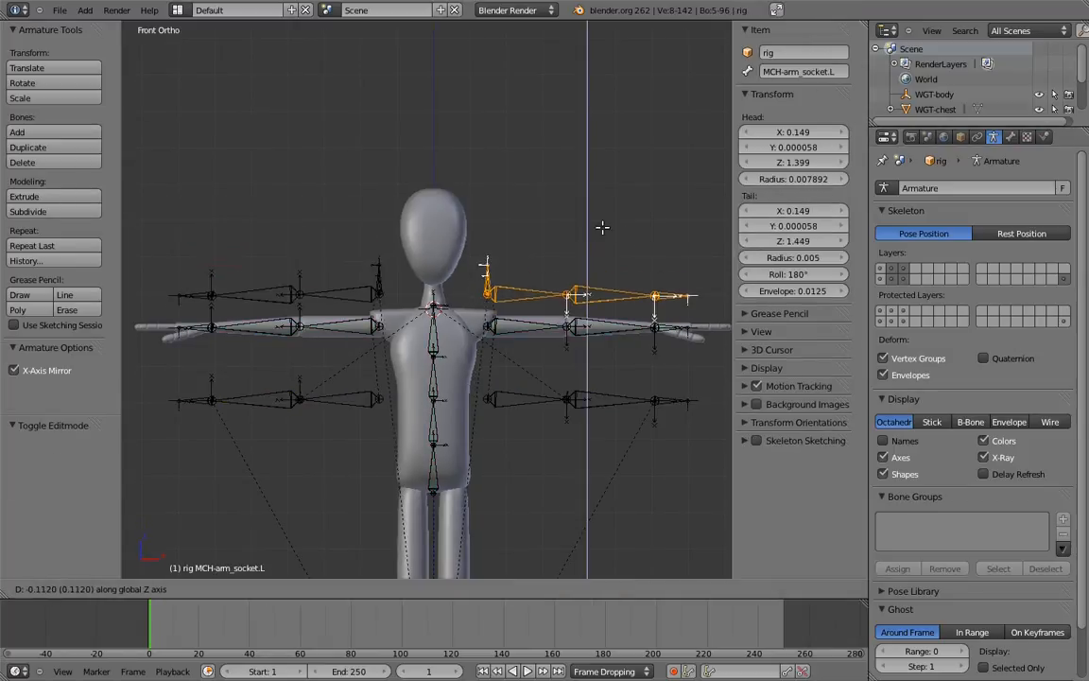
pyautogui.click(600, 248)
# Move the left IK arm chain up along Z toward the deform arm bones and return to Pose Mode with nothing selected.
pyautogui.rightClick(549, 404)
pyautogui.press('b')
pyautogui.moveTo(498, 381); pyautogui.dragTo(664, 440)
pyautogui.press('g')
pyautogui.press('z')
pyautogui.click(636, 382)
pyautogui.scroll(2, 568, 406)
pyautogui.hotkey('ctrl', 'Tab')
pyautogui.press('a')
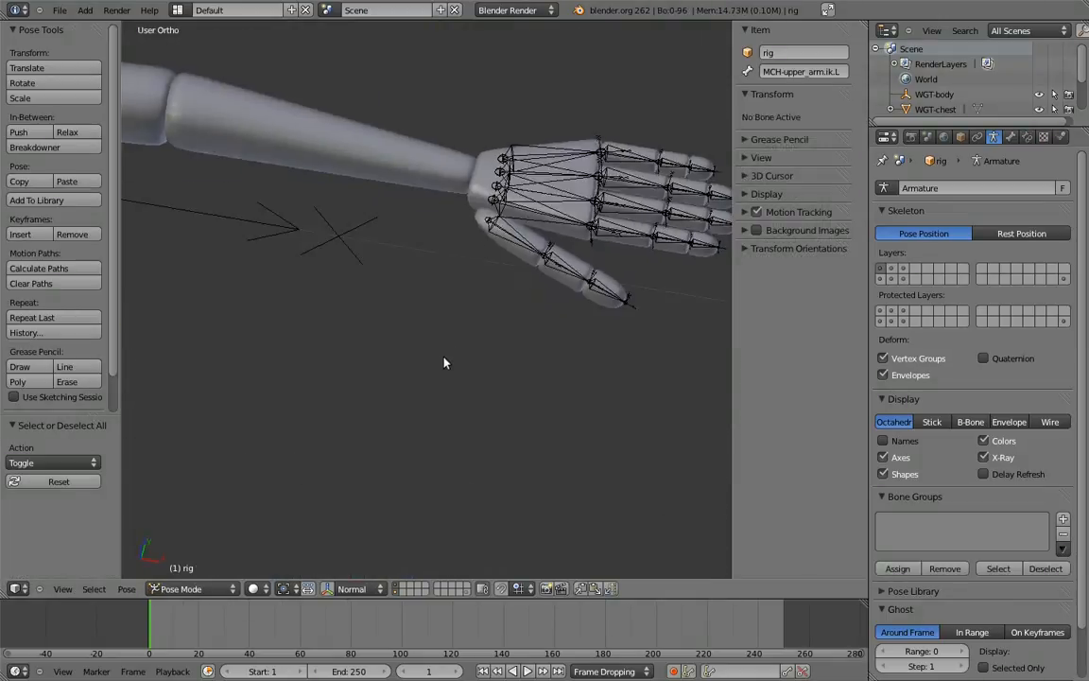
# Set the rotation mode of thumb.01.L and thumb.02.L to YZX Euler.
pyautogui.moveTo(444, 363); pyautogui.dragTo(403, 295, button='middle')
pyautogui.rightClick(395, 304)
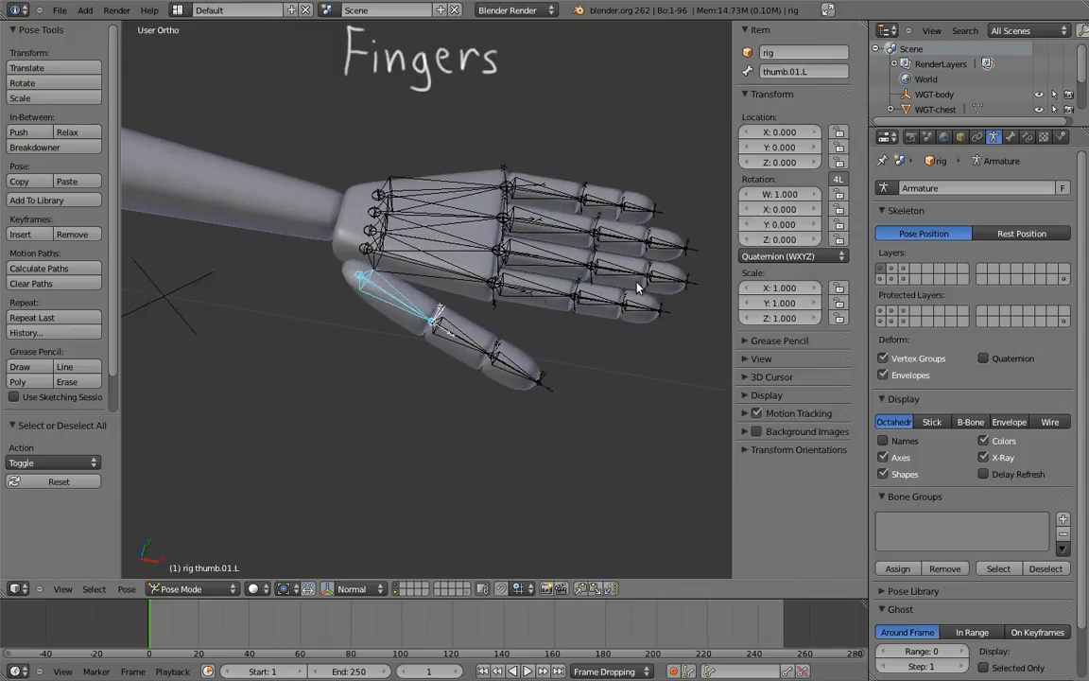
pyautogui.click(792, 255)
pyautogui.click(785, 173)
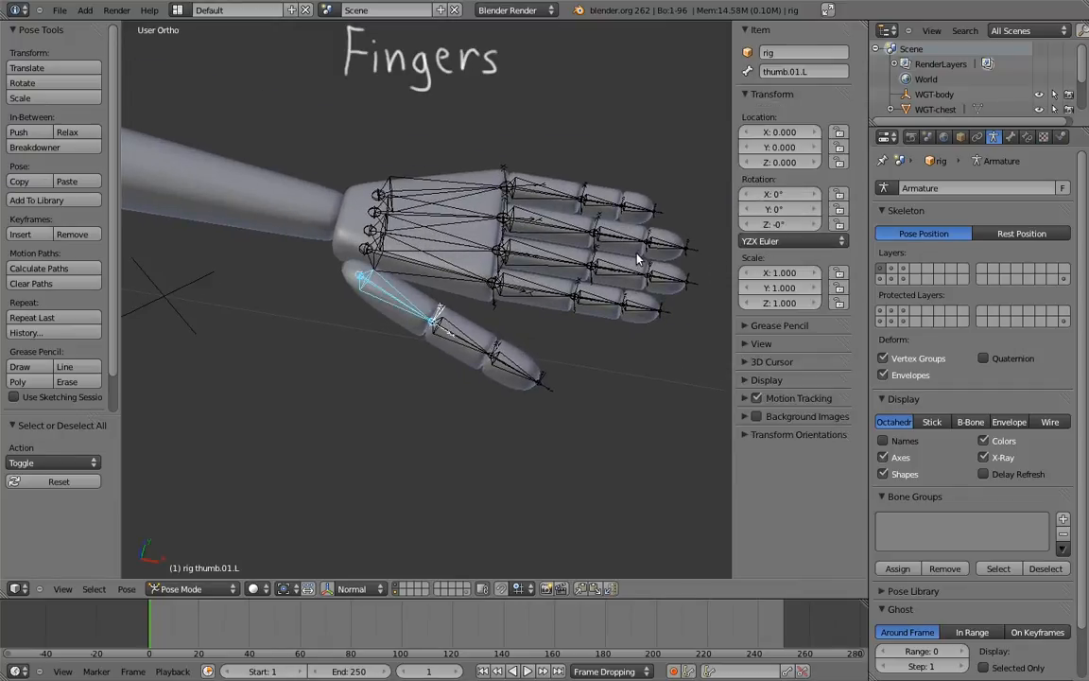
pyautogui.rightClick(464, 341)
pyautogui.click(792, 255)
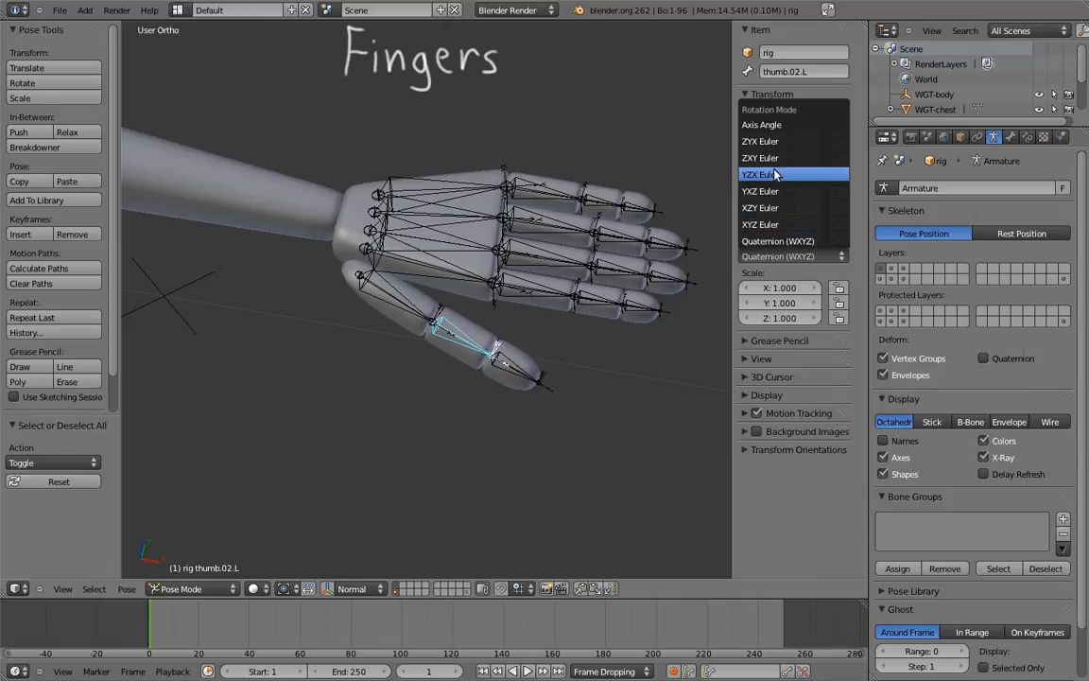
pyautogui.click(785, 173)
# Set the rotation mode of finger_d.02.R and the tip bone of the same finger to YZX Euler.
pyautogui.rightClick(428, 195)
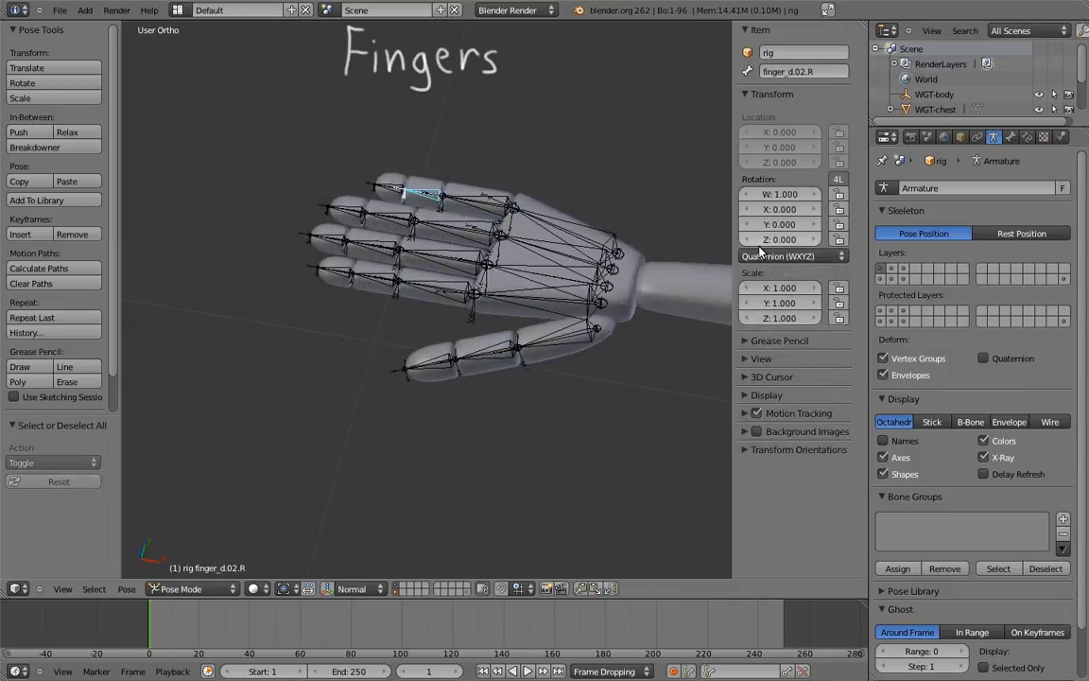
pyautogui.click(766, 255)
pyautogui.click(785, 173)
pyautogui.rightClick(388, 186)
pyautogui.click(785, 256)
pyautogui.click(785, 174)
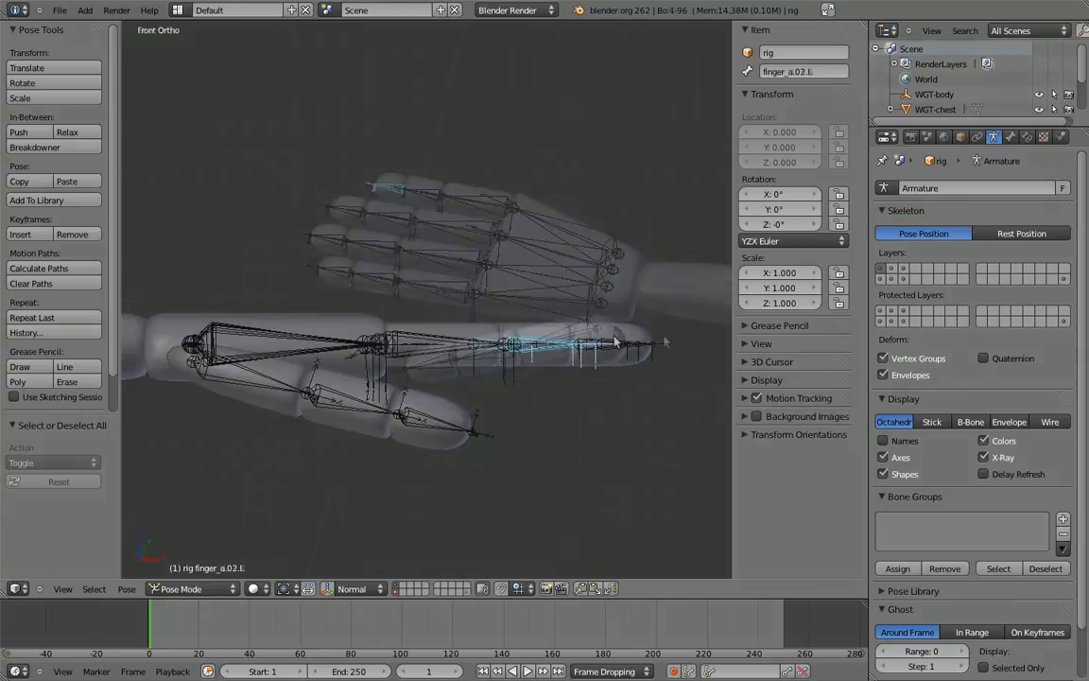
# Curl the left hand with the .02 finger bones at -125°, the .03 finger bones at -90° and thumb.03.L at -120°.
pyautogui.press('r')
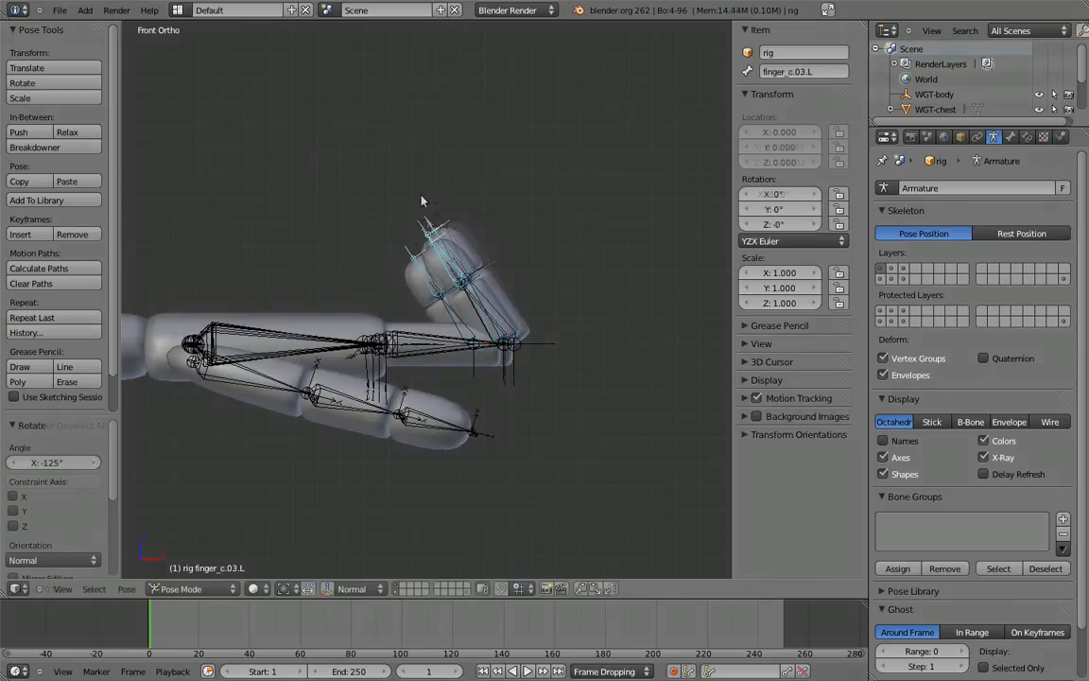
pyautogui.press('r')
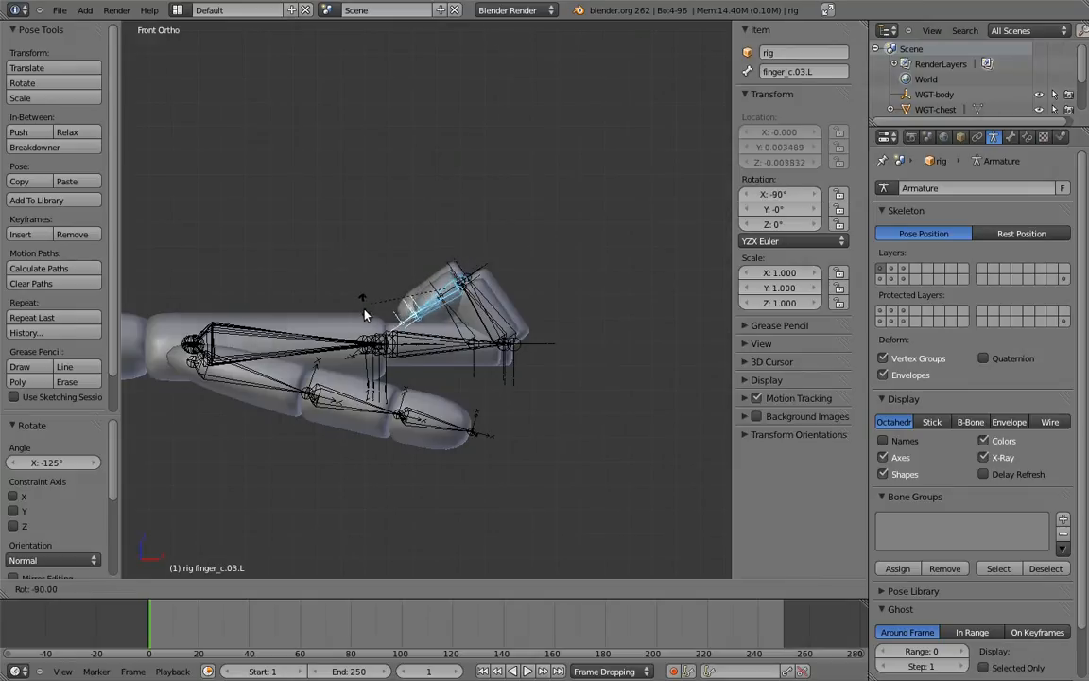
pyautogui.press('r')
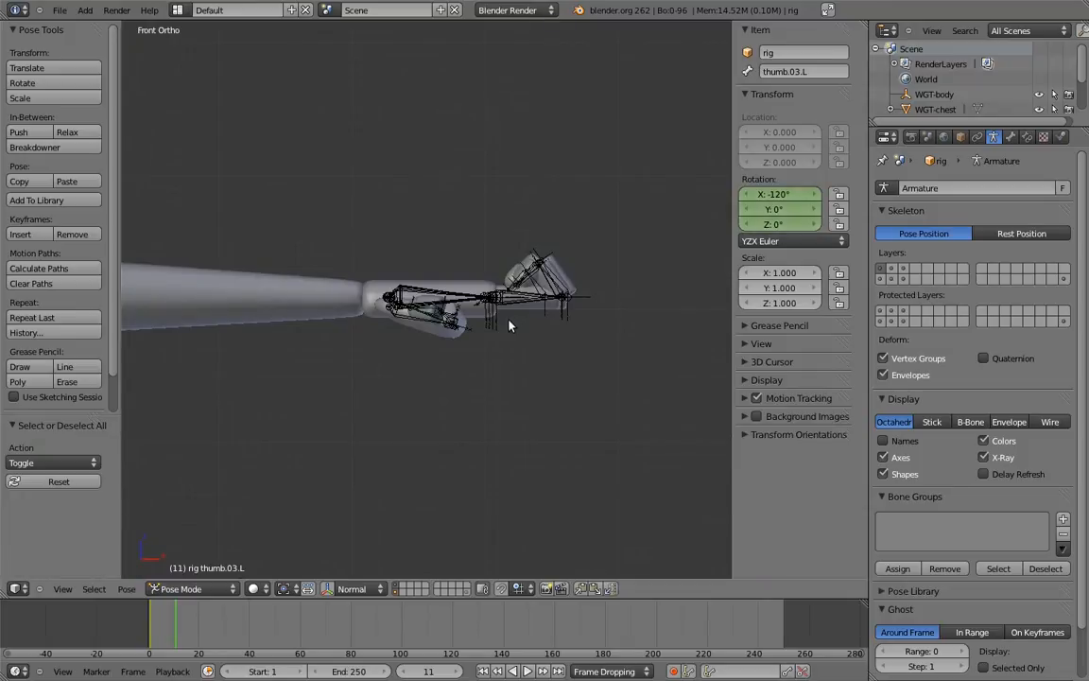
# Clear the rotation of all visible bones at frame 11 and leave nothing selected.
pyautogui.press('a')
pyautogui.hotkey('alt', 'r')
pyautogui.press('a')
# Insert rotation keyframes at frame 11 for the .02 and .03 bones of the fingers and thumbs, and clear the selection.
pyautogui.keyDown('shift'); pyautogui.moveTo(474, 331); pyautogui.dragTo(436, 347, button='middle'); pyautogui.keyUp('shift')
pyautogui.rightClick(436, 352)
pyautogui.keyDown('shift'); pyautogui.rightClick(479, 359); pyautogui.keyUp('shift')
pyautogui.scroll(4, 482, 363)
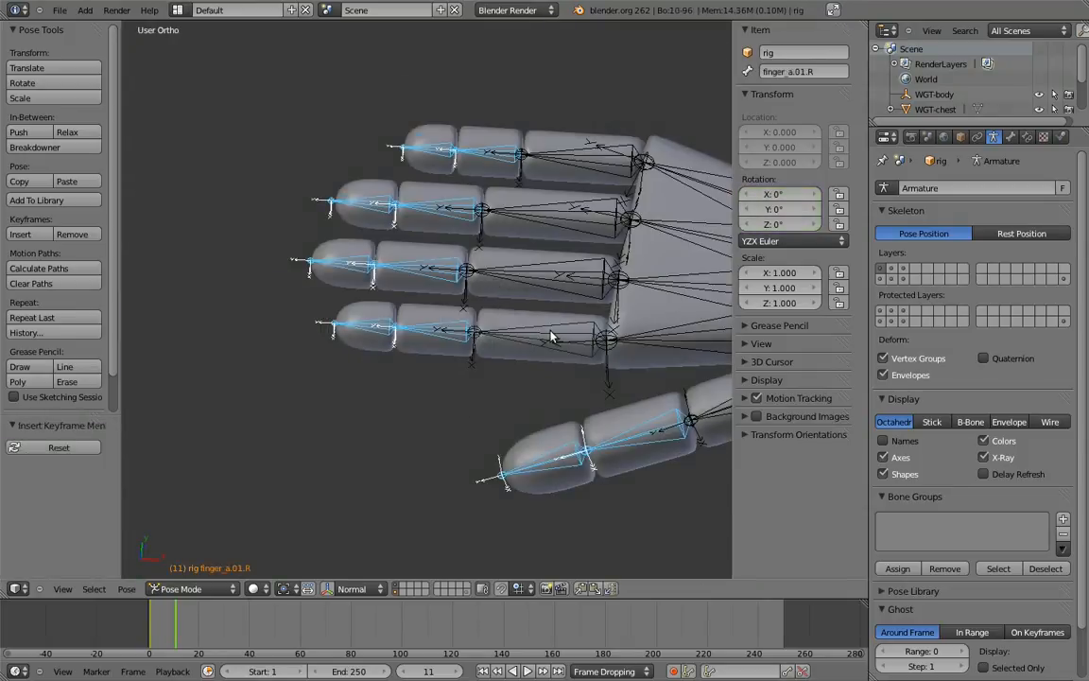
pyautogui.press('i')
pyautogui.click(547, 335)
pyautogui.scroll(-5, 542, 293)
pyautogui.press('a')
# At frame 21, rotate the right hand's .03 finger bones downward to 90° and bend their .02 parent bones the same way.
pyautogui.press('KP_1')
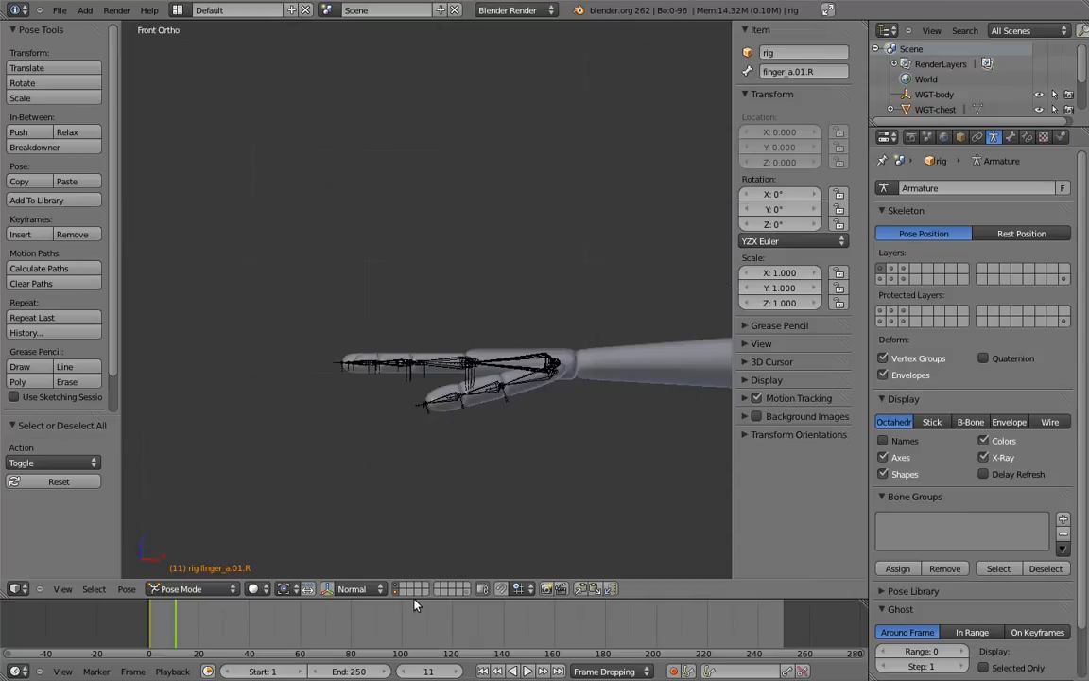
pyautogui.click(432, 672)
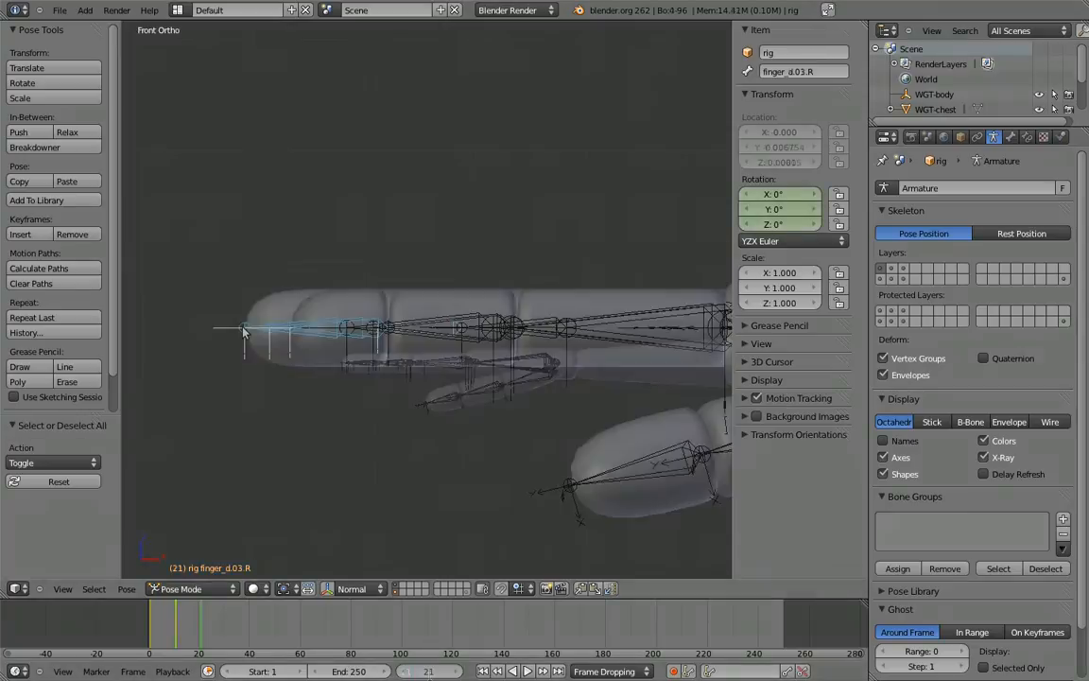
pyautogui.press('r')
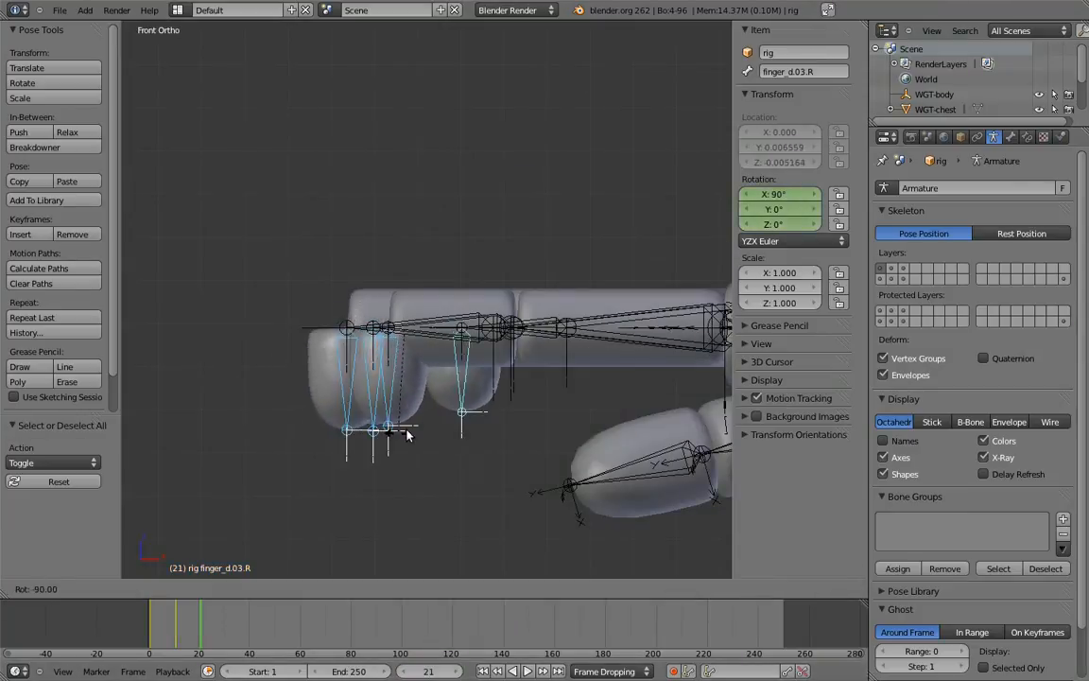
pyautogui.click(407, 433)
pyautogui.press('[')
pyautogui.press('r')
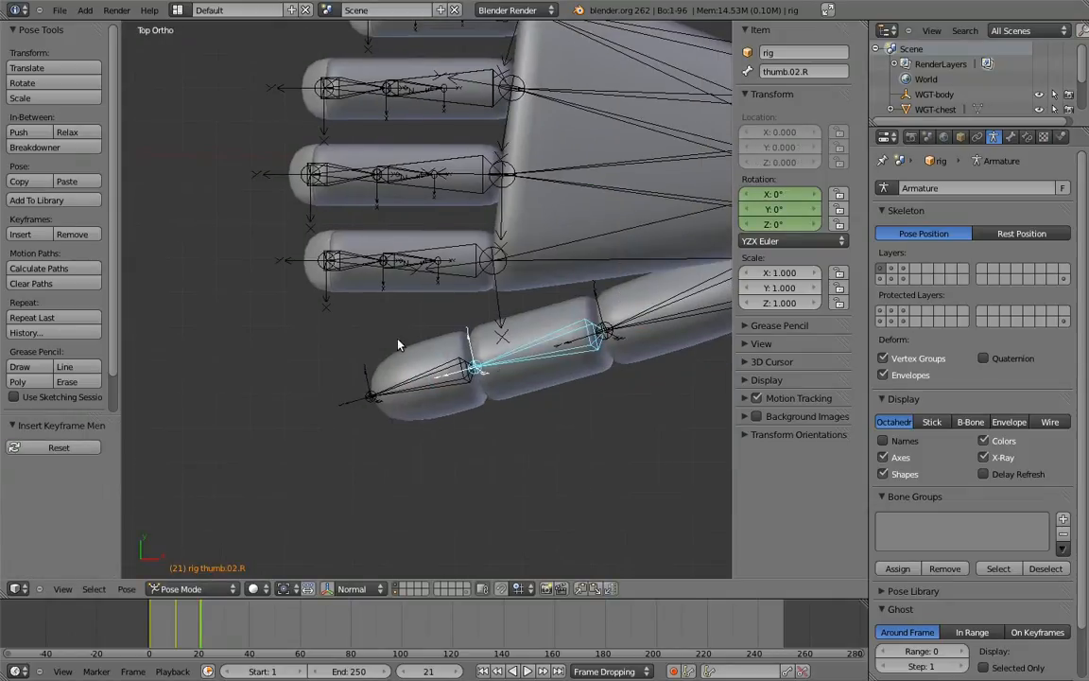
# Rotate thumb.02.R about 60° around its local X axis and bend thumb.03.R around the same axis.
pyautogui.press('r')
pyautogui.press('x')
pyautogui.press('x')
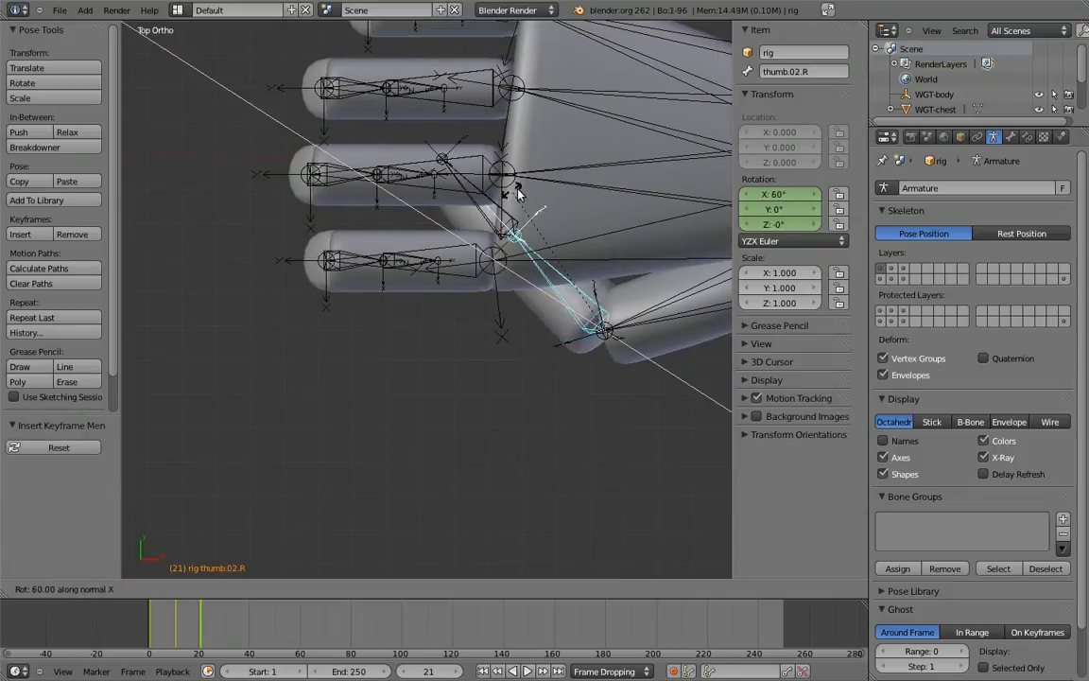
pyautogui.click(540, 201)
pyautogui.press(']')
pyautogui.press('r')
pyautogui.press('x')
pyautogui.press('x')
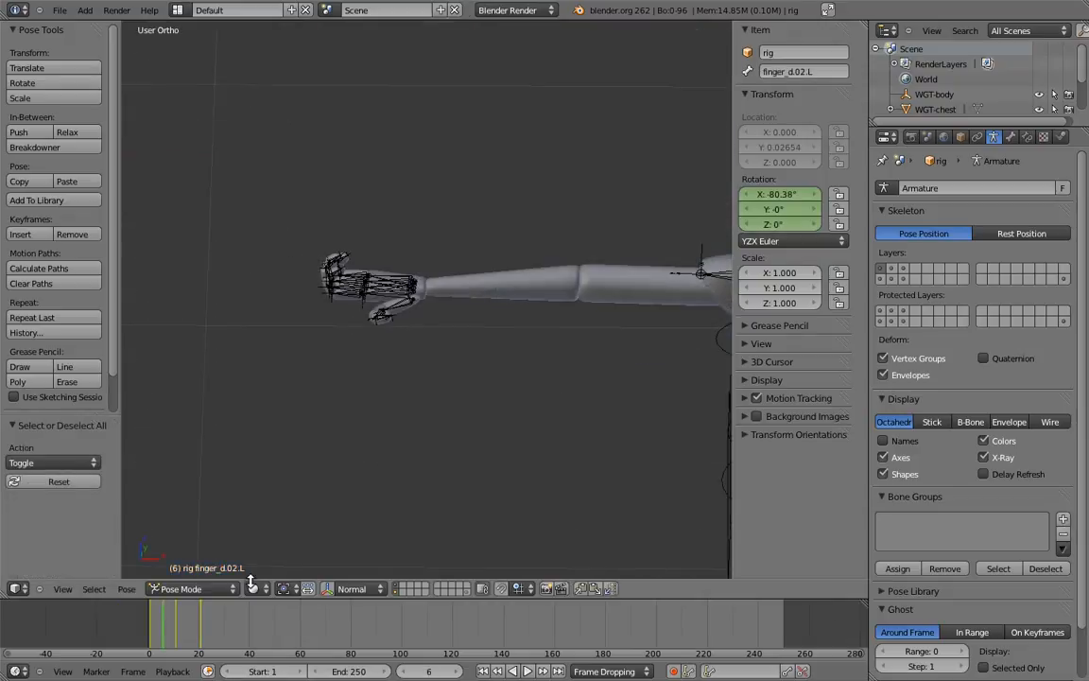
# Return to frame 1 and open a DopeSheet in a new area split off from the 3D view.
pyautogui.moveTo(172, 619)
pyautogui.mouseDown()
pyautogui.moveTo(149, 623)
pyautogui.moveTo(180, 632)
pyautogui.mouseUp()
pyautogui.hotkey('shift', 'Down')
pyautogui.moveTo(864, 23); pyautogui.dragTo(444, 104)
pyautogui.click(17, 589)
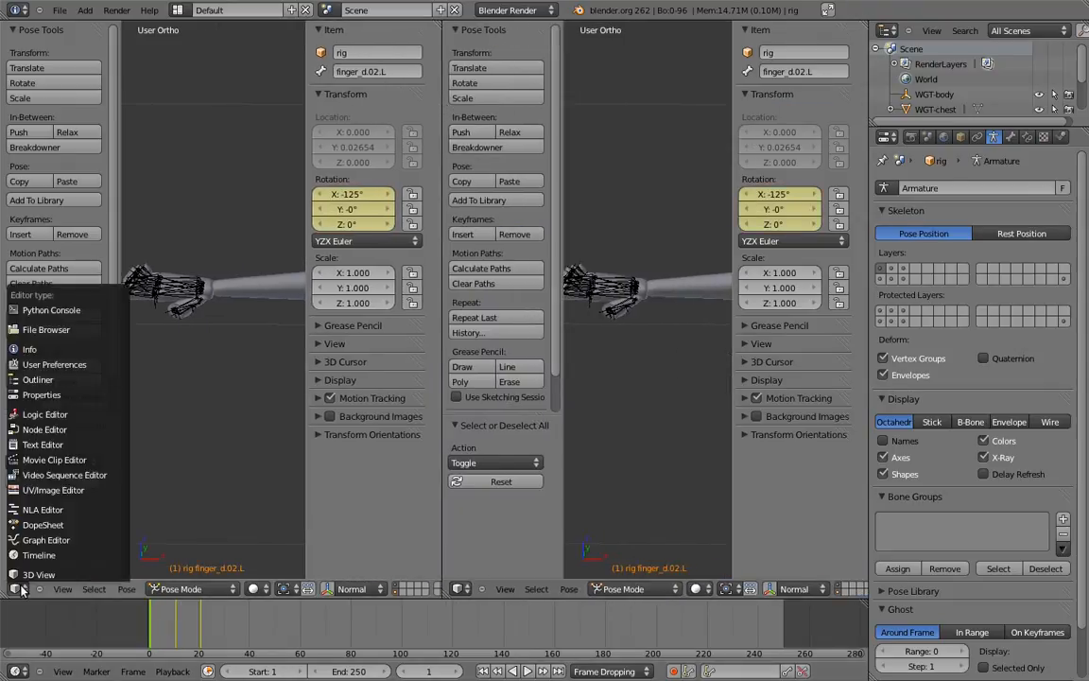
pyautogui.click(38, 526)
# Show the rig's action in the Action Editor and set the interpolation type of its keyframes.
pyautogui.click(257, 589)
pyautogui.click(234, 501)
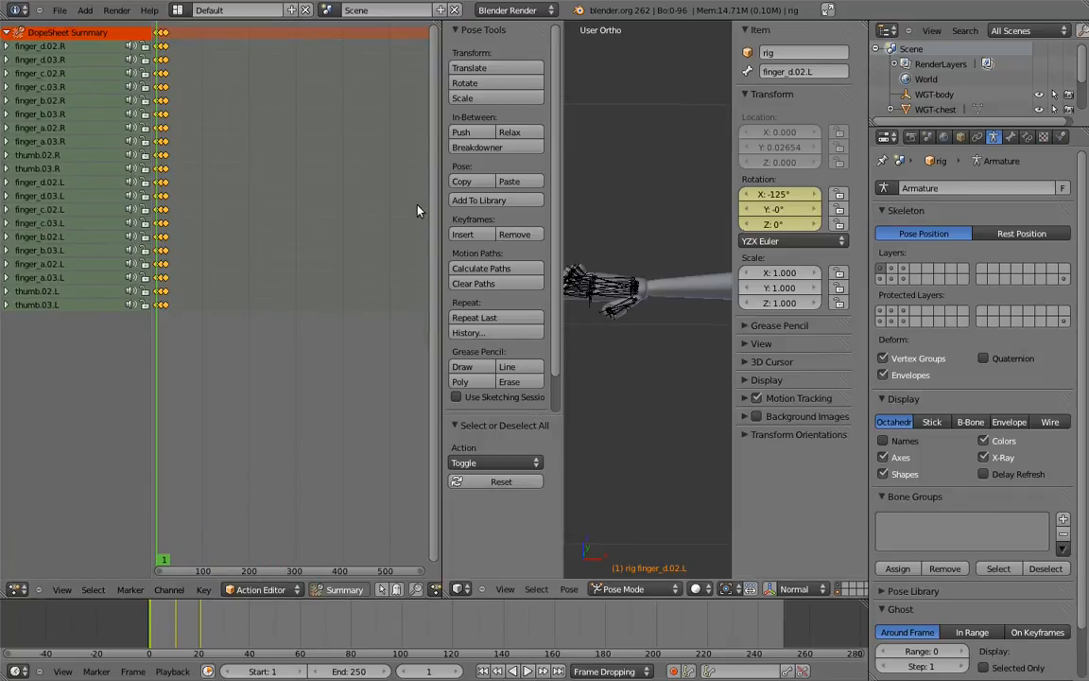
pyautogui.press('t')
pyautogui.click(212, 173)
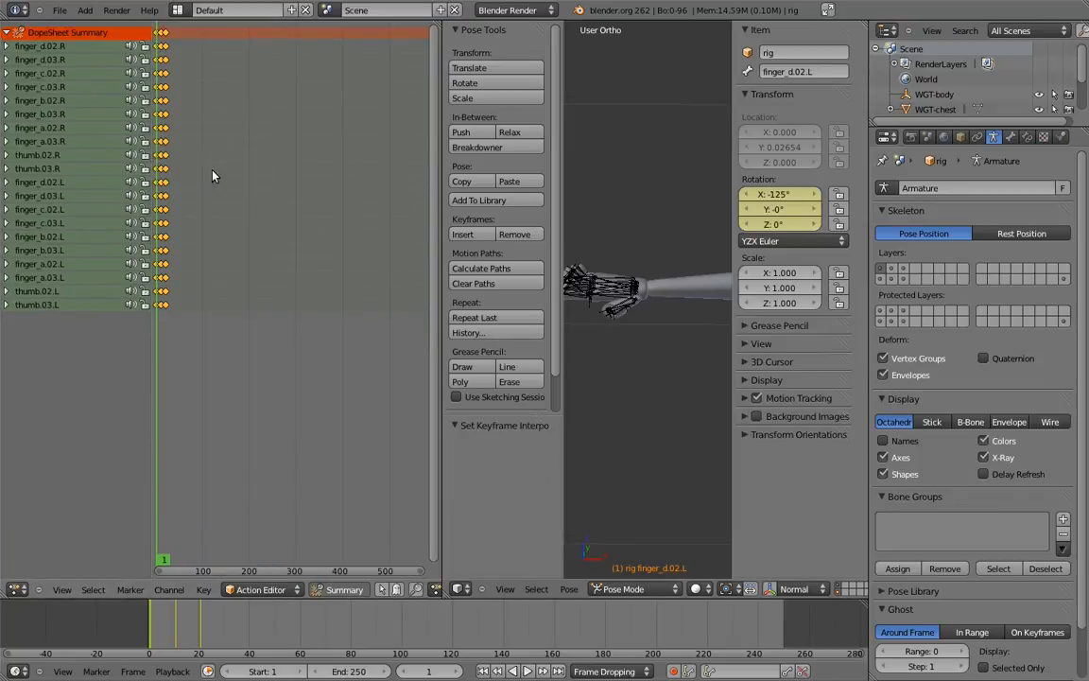
# Rename the action to finger_bend and unlink it from the rig.
pyautogui.scroll(-5, 255, 589)
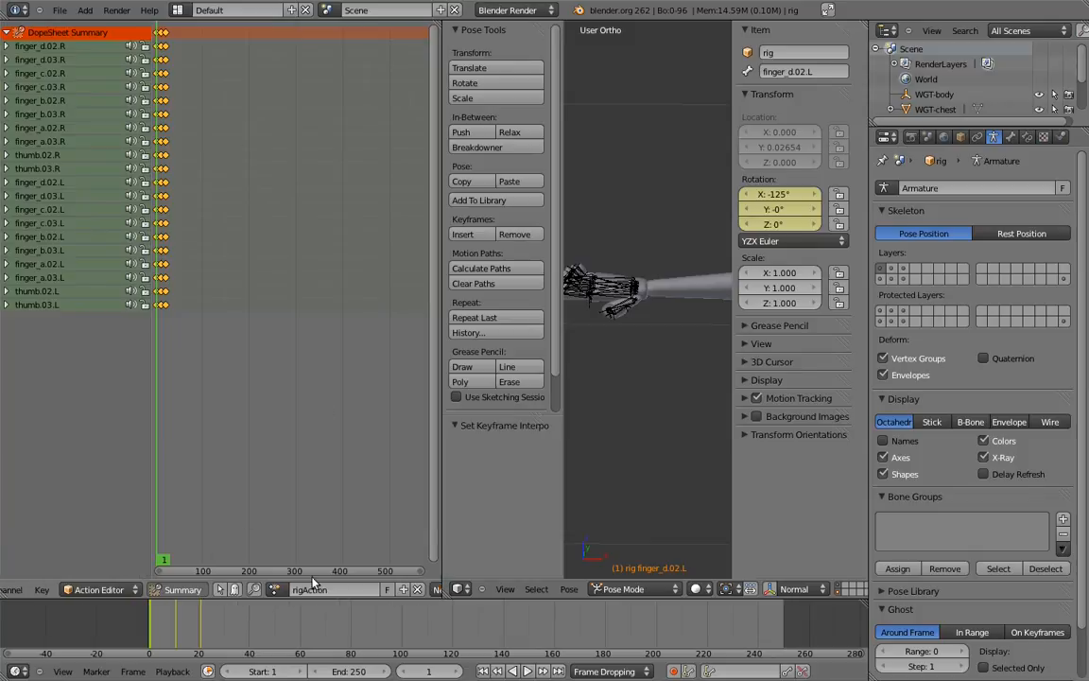
pyautogui.write('finger_bend')
pyautogui.press('Return')
pyautogui.click(417, 589)
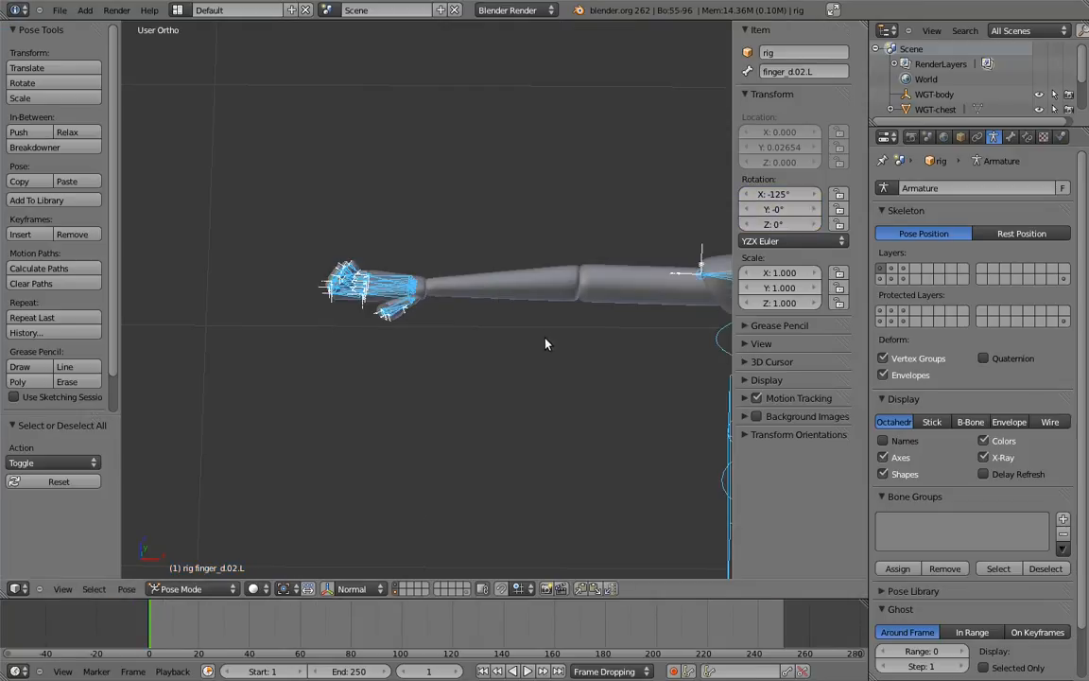
# Clear the rotation of all bones on the rig and deselect them.
pyautogui.hotkey('alt', 'r')
pyautogui.press('a')
# In Edit Mode, duplicate the finger_a.01.L bone and place the copy about 0.03 above the finger along Z.
pyautogui.keyDown('shift'); pyautogui.moveTo(596, 303); pyautogui.dragTo(406, 303, button='middle'); pyautogui.keyUp('shift')
pyautogui.keyDown('shift'); pyautogui.moveTo(508, 304); pyautogui.dragTo(462, 277, button='middle'); pyautogui.keyUp('shift')
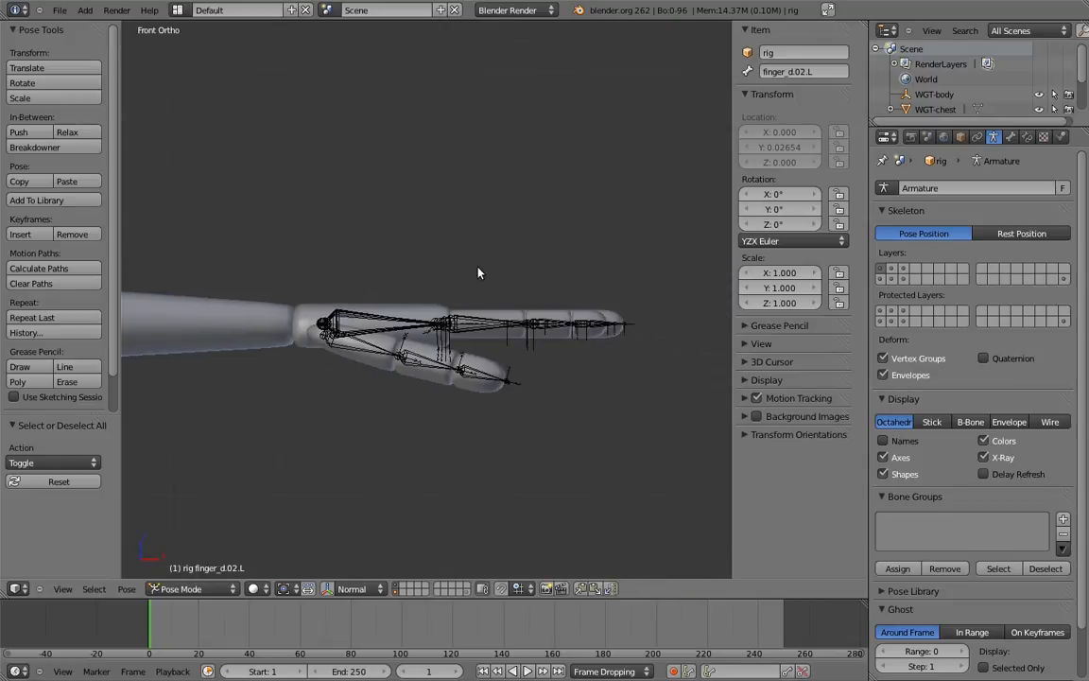
pyautogui.scroll(5, 463, 277)
pyautogui.moveTo(515, 337); pyautogui.dragTo(519, 423, button='middle')
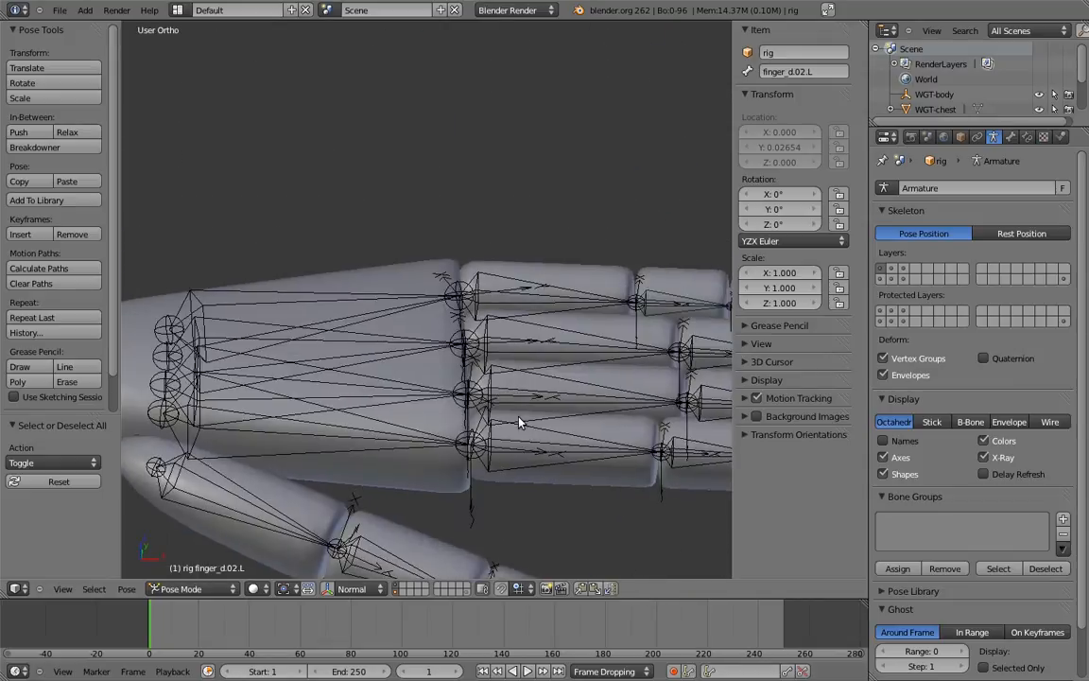
pyautogui.rightClick(518, 423)
pyautogui.press('Tab')
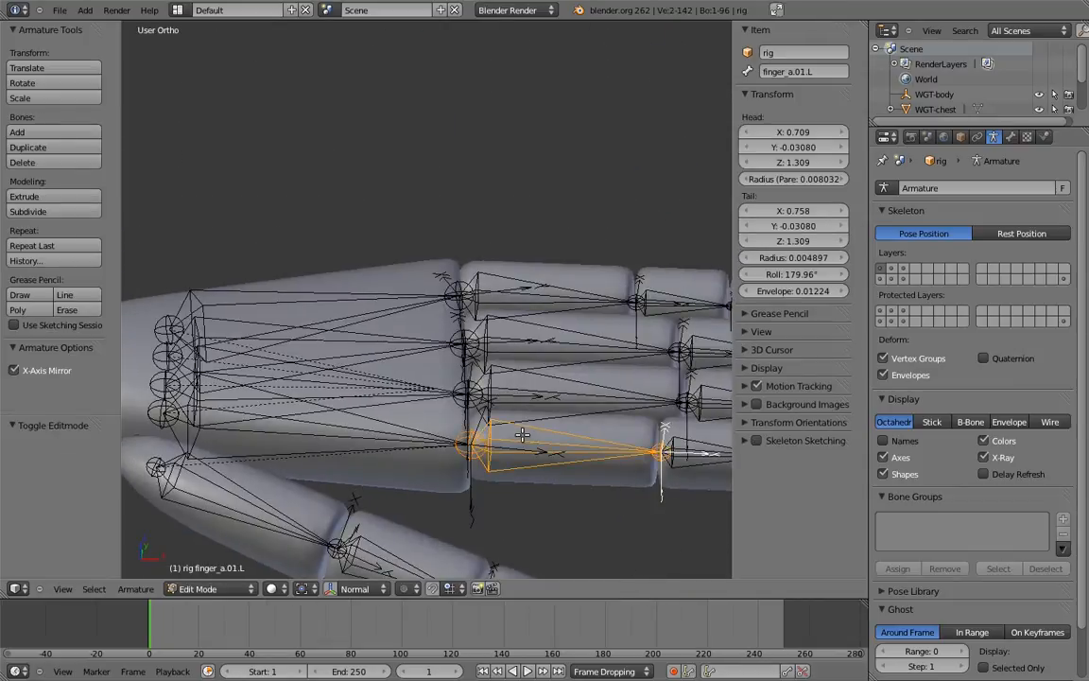
pyautogui.press('KP_1')
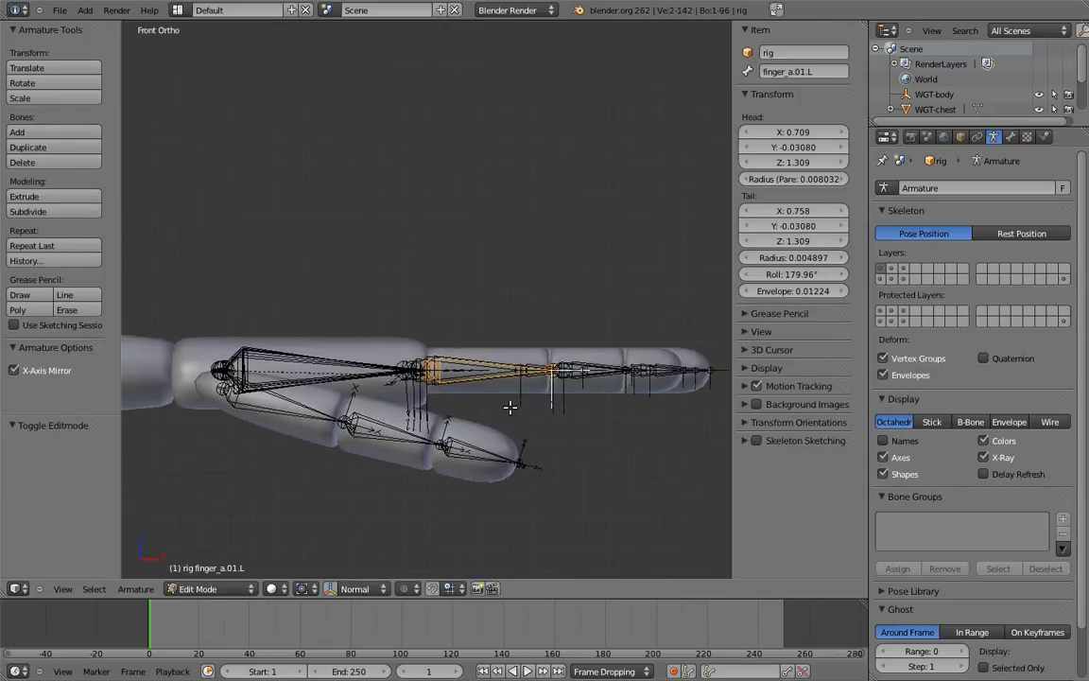
pyautogui.hotkey('shift', 'd')
pyautogui.press('z')
pyautogui.press('z')
pyautogui.click(535, 321)
# Move the duplicated bone's tail about 0.07 along X so the bone spans the whole finger.
pyautogui.rightClick(556, 292)
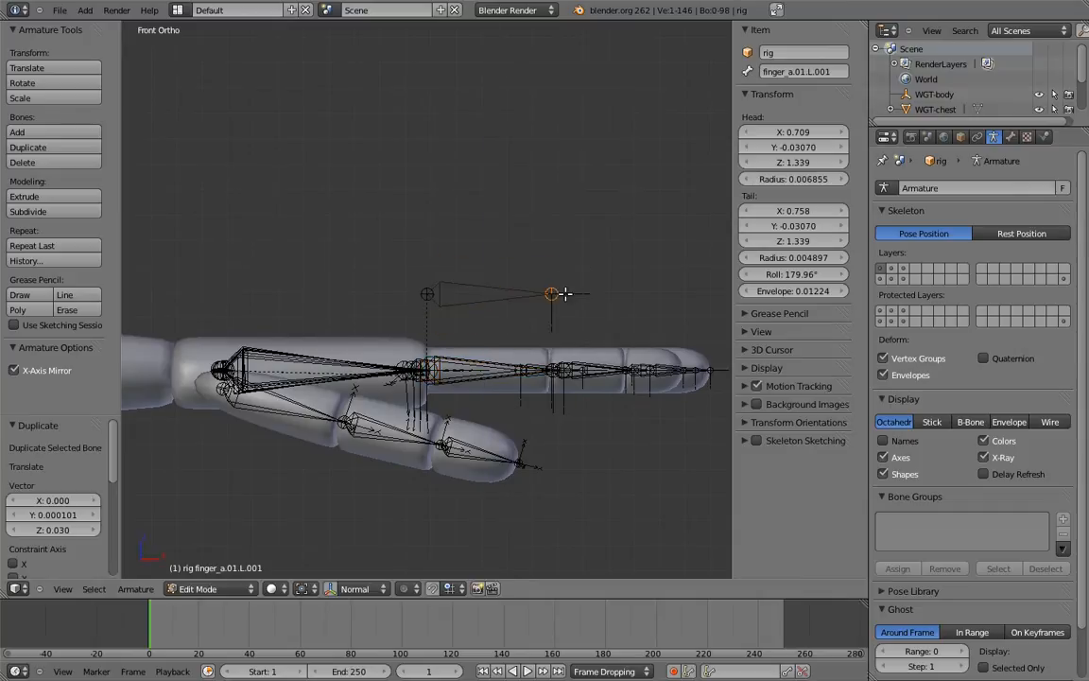
pyautogui.keyDown('shift'); pyautogui.moveTo(580, 318); pyautogui.dragTo(487, 319, button='middle'); pyautogui.keyUp('shift')
pyautogui.press('g')
pyautogui.press('x')
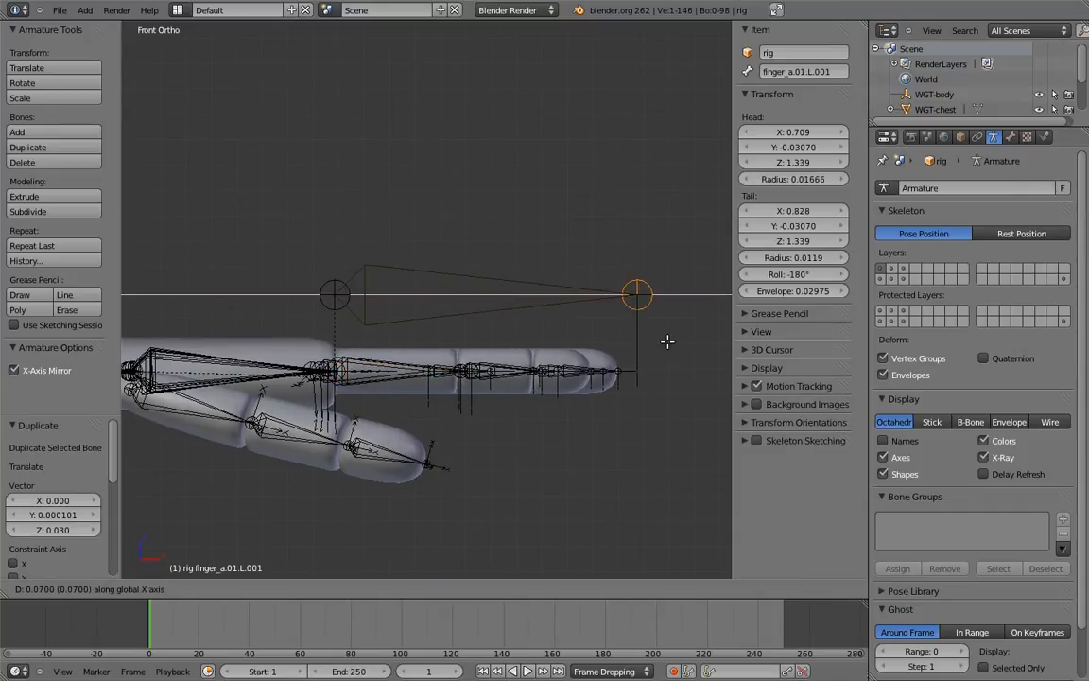
pyautogui.click(665, 337)
# Rename the duplicated bone above the finger to finger_a.L.
pyautogui.rightClick(516, 280)
pyautogui.click(836, 71)
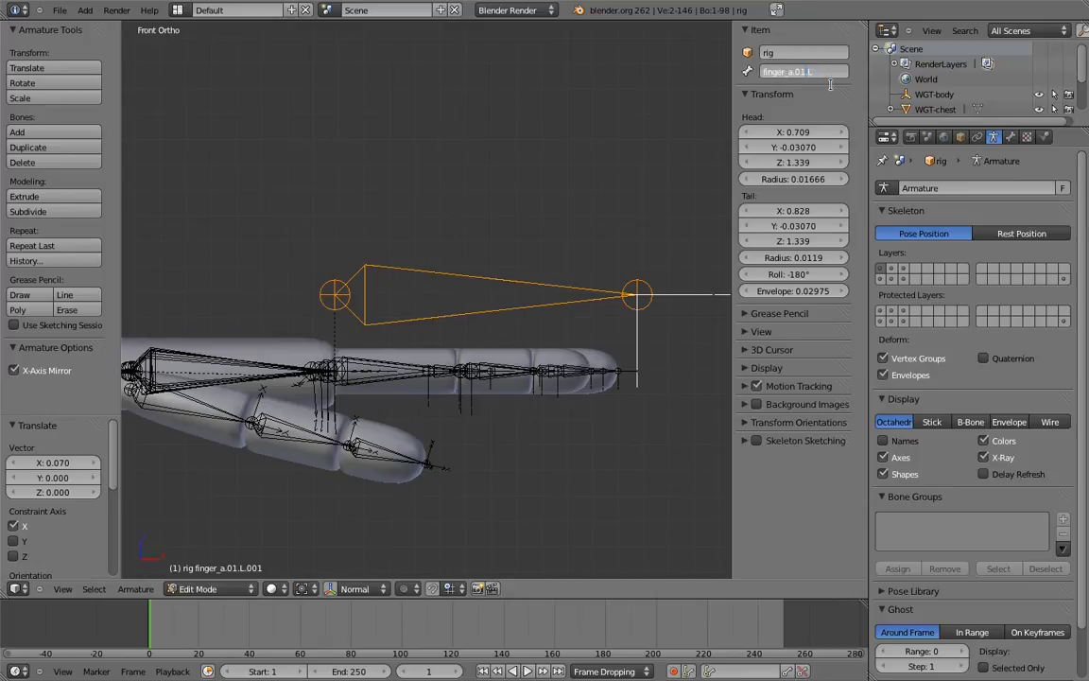
pyautogui.press('Return')
# In Pose Mode, add an Action constraint to finger_a.02.L with finger_a.L as its target bone.
pyautogui.moveTo(428, 261); pyautogui.dragTo(446, 420, button='middle')
pyautogui.press('Tab')
pyautogui.keyDown('shift'); pyautogui.moveTo(445, 420); pyautogui.dragTo(433, 357, button='middle'); pyautogui.keyUp('shift')
pyautogui.moveTo(503, 382); pyautogui.dragTo(536, 362, button='middle')
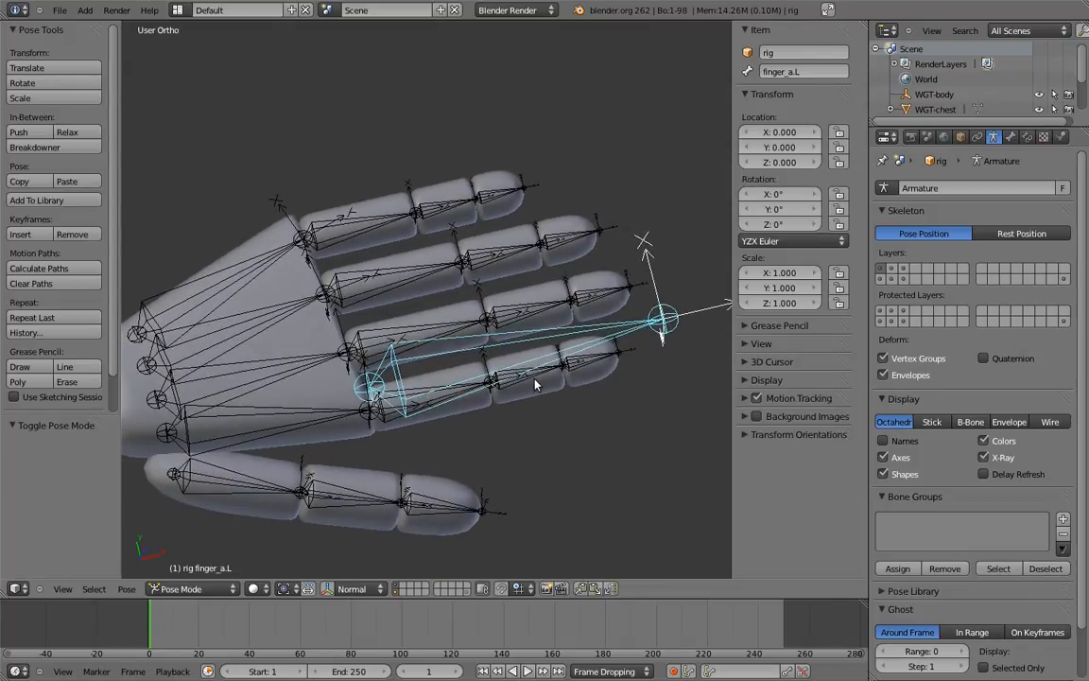
pyautogui.keyDown('shift'); pyautogui.rightClick(539, 378); pyautogui.keyUp('shift')
pyautogui.hotkey('shift', 'ctrl', 'c')
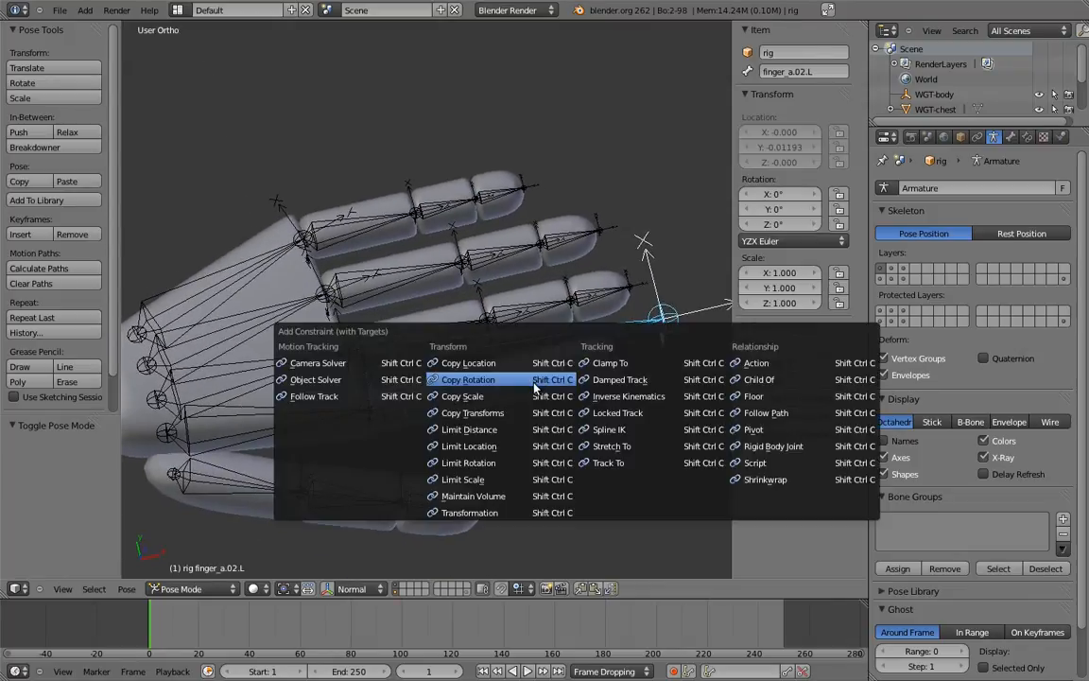
pyautogui.click(757, 363)
# Make the Action constraint on finger_a.02.L read the target's Y Scale in Local Space.
pyautogui.moveTo(565, 393); pyautogui.dragTo(519, 377, button='middle')
pyautogui.click(1029, 137)
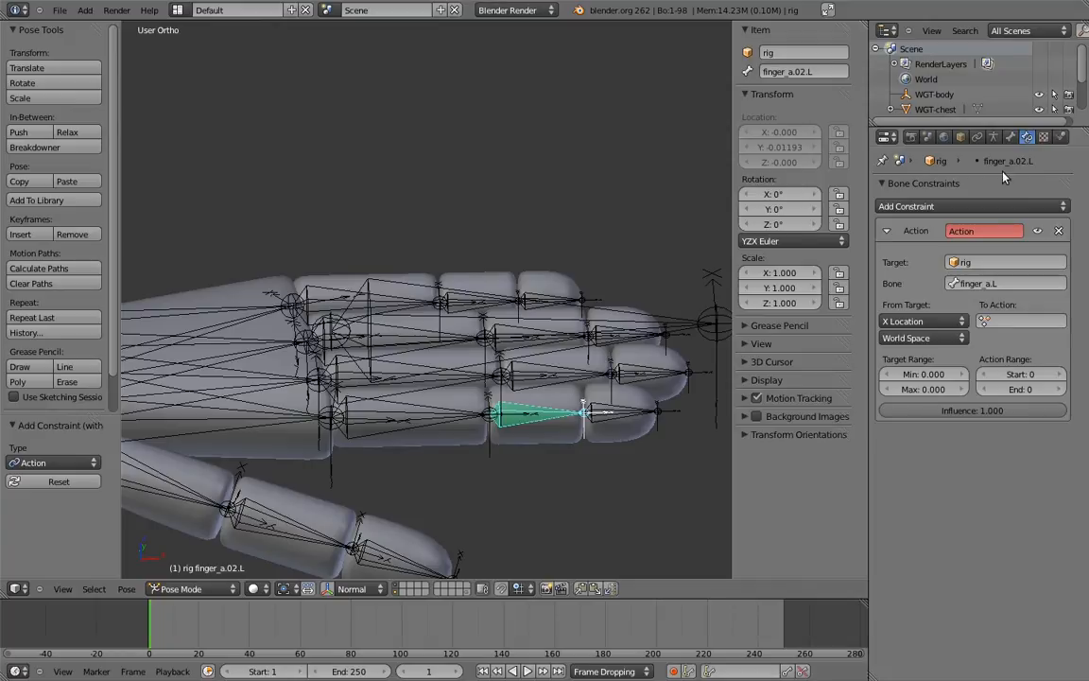
pyautogui.click(931, 320)
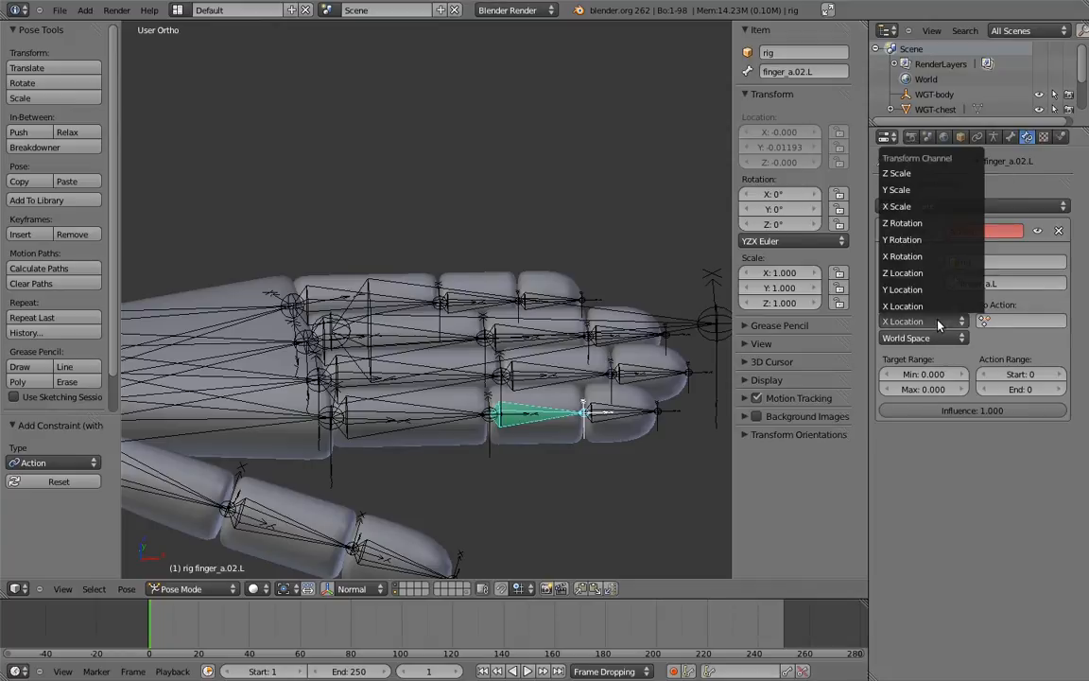
pyautogui.click(924, 191)
pyautogui.click(922, 338)
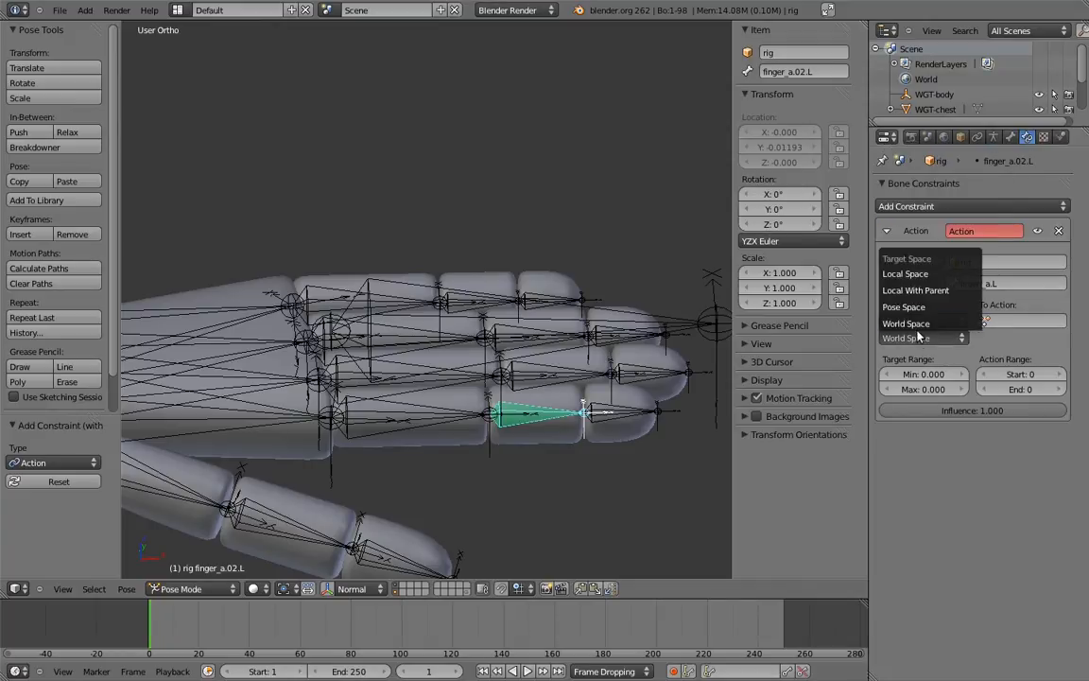
pyautogui.click(913, 274)
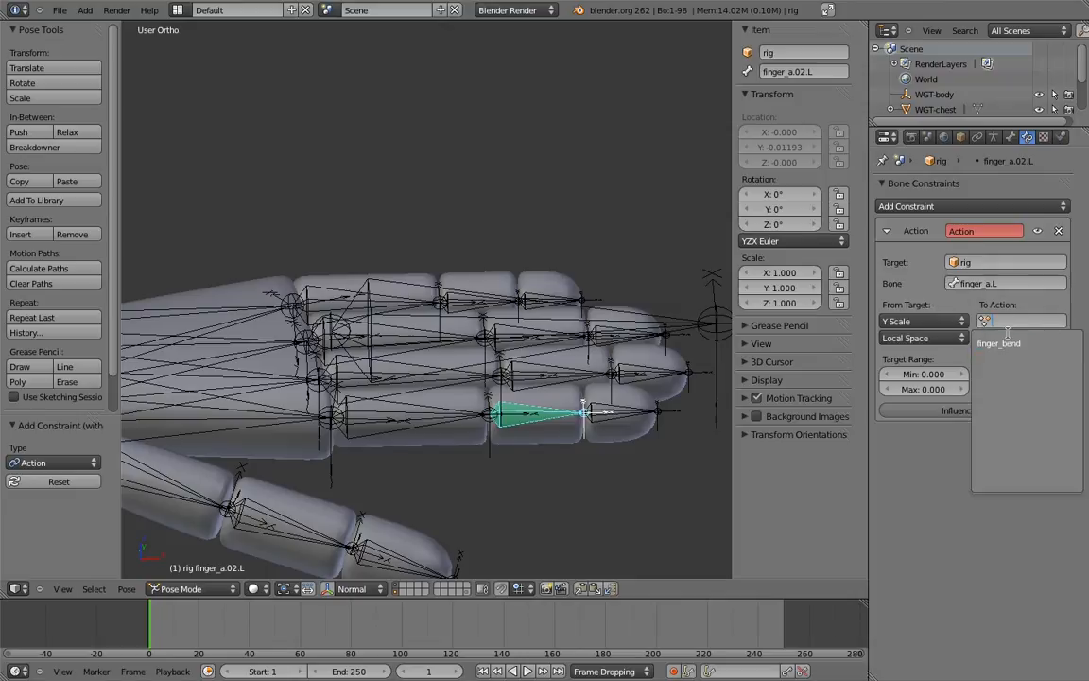
# Assign the finger_bend action to the constraint and set its action range to start 1 and end 21.
pyautogui.click(1034, 374)
pyautogui.press('Return')
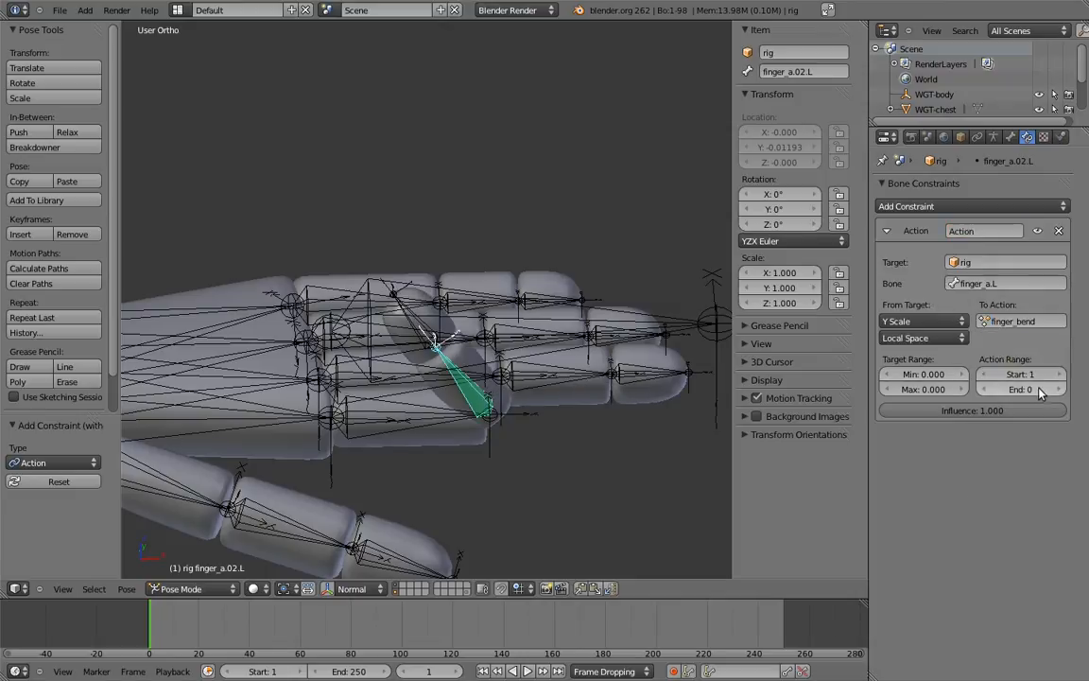
pyautogui.click(1038, 389)
pyautogui.write('21')
pyautogui.press('Return')
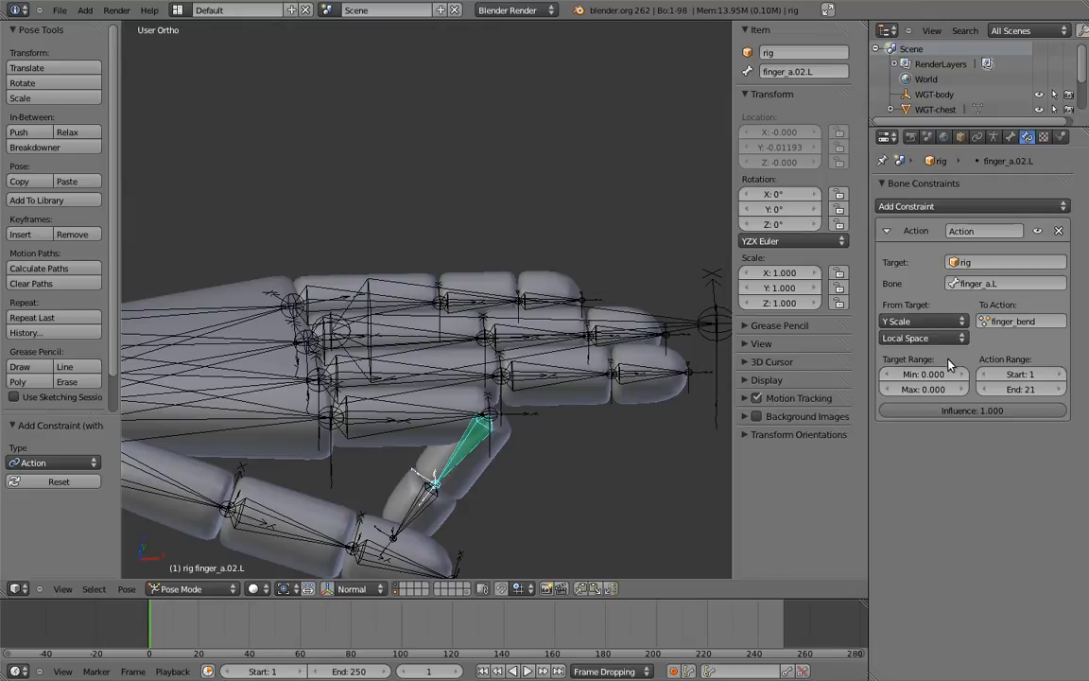
# Set the constraint's target range to a minimum of 1.5 and a maximum of 0.5.
pyautogui.click(945, 374)
pyautogui.press('Return')
pyautogui.write('0')
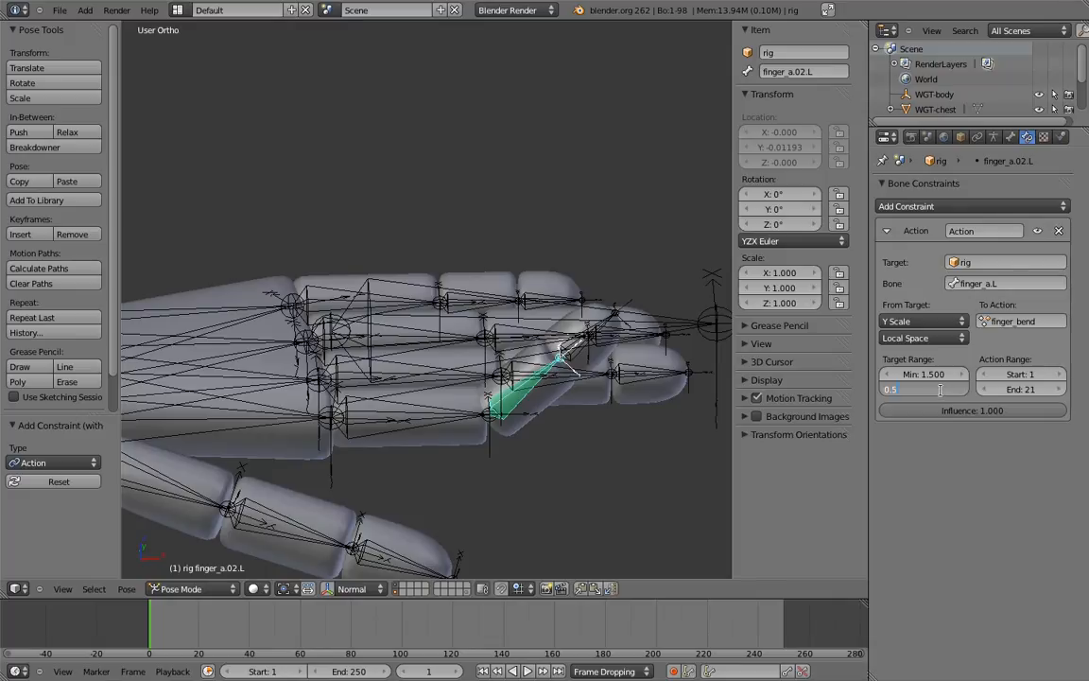
pyautogui.write('.5')
pyautogui.press('Return')
# Test the finger bend by scaling finger_a.L up and then down, cancelling each scaling.
pyautogui.keyDown('shift'); pyautogui.moveTo(620, 380); pyautogui.dragTo(624, 284, button='middle'); pyautogui.keyUp('shift')
pyautogui.rightClick(624, 282)
pyautogui.press('s')
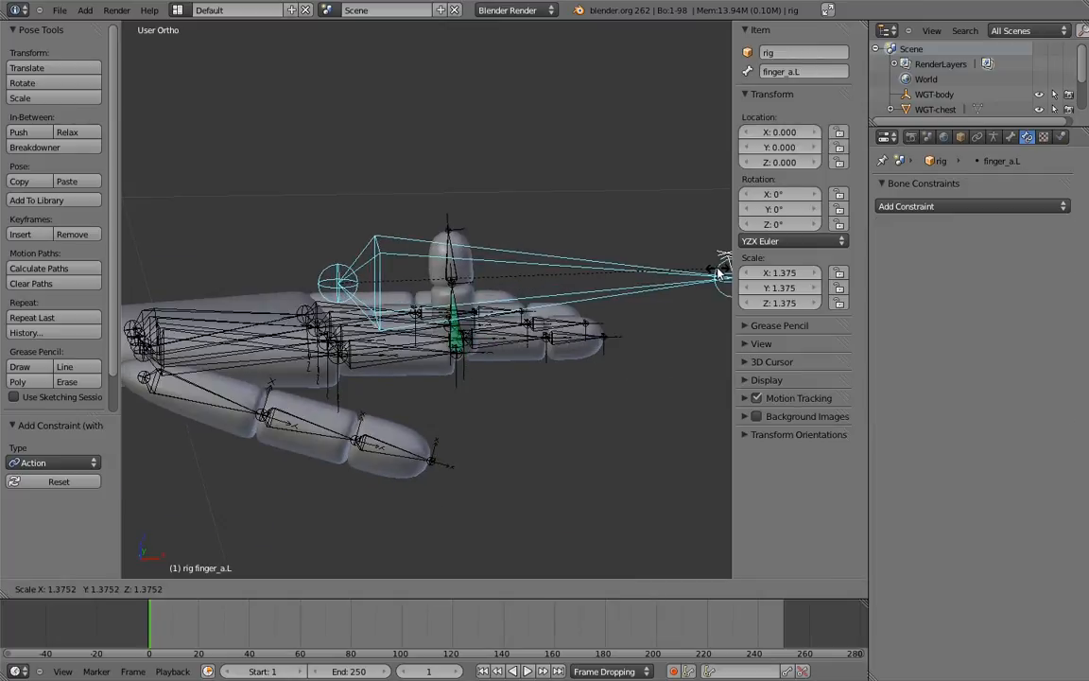
pyautogui.rightClick(676, 283)
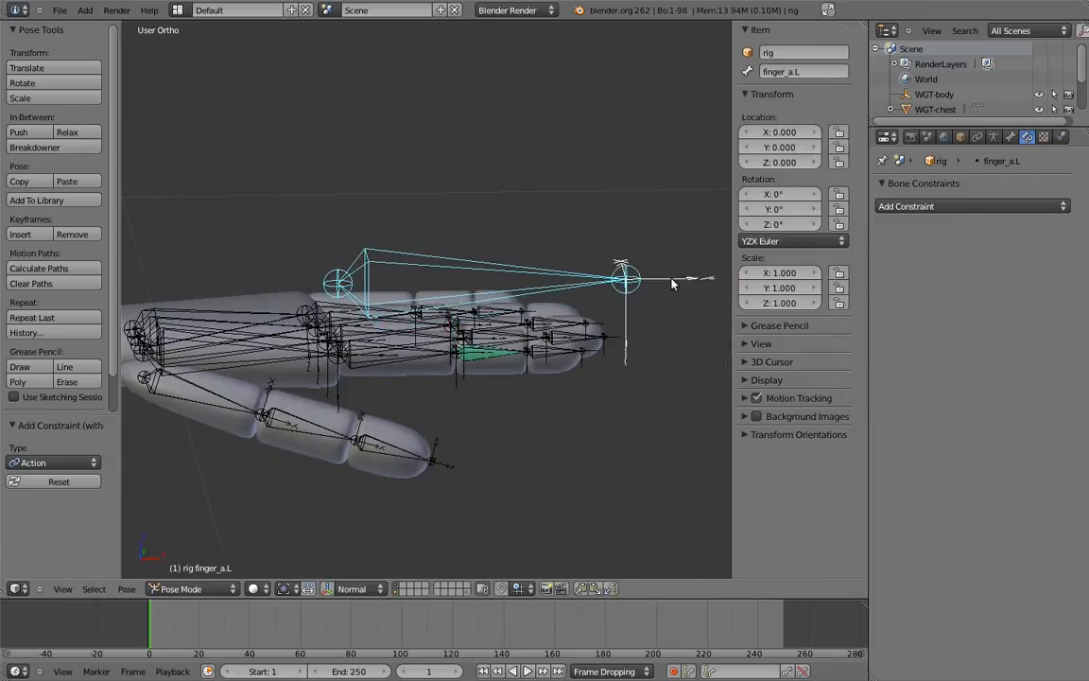
pyautogui.press('s')
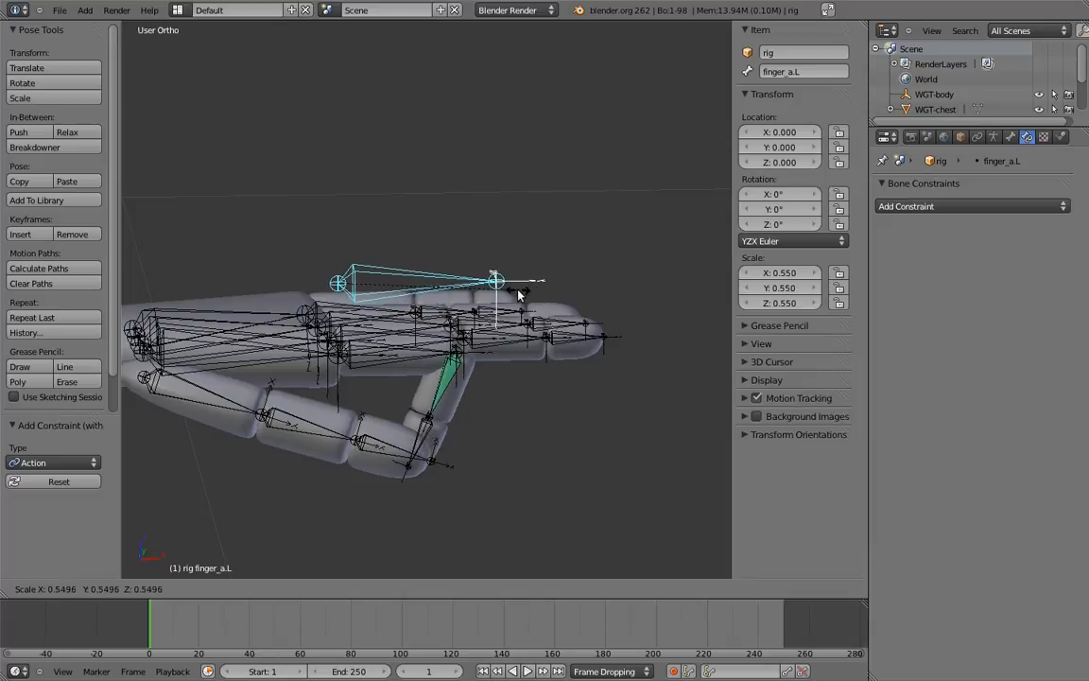
pyautogui.rightClick(527, 295)
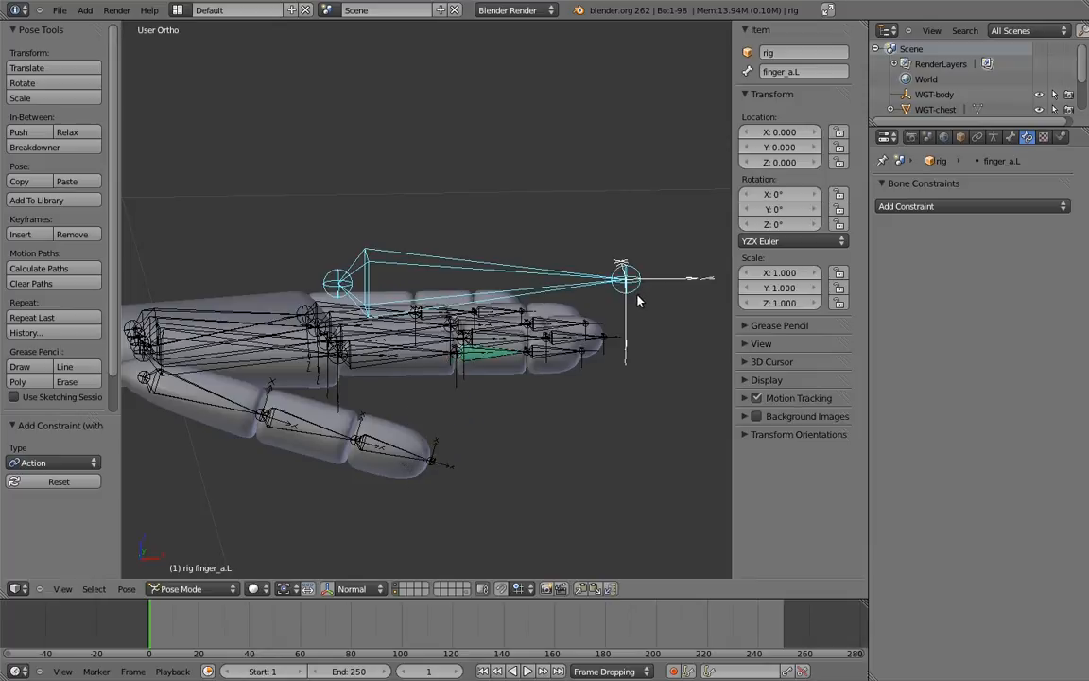
# Copy the Action constraint from finger_a.02.L to the tip bone of the same finger.
pyautogui.moveTo(536, 308); pyautogui.dragTo(506, 368, button='middle')
pyautogui.moveTo(506, 369)
pyautogui.keyDown('ctrl'); pyautogui.mouseDown(button='middle')
pyautogui.moveTo(545, 406)
pyautogui.moveTo(506, 355)
pyautogui.mouseUp(button='middle'); pyautogui.keyUp('ctrl')
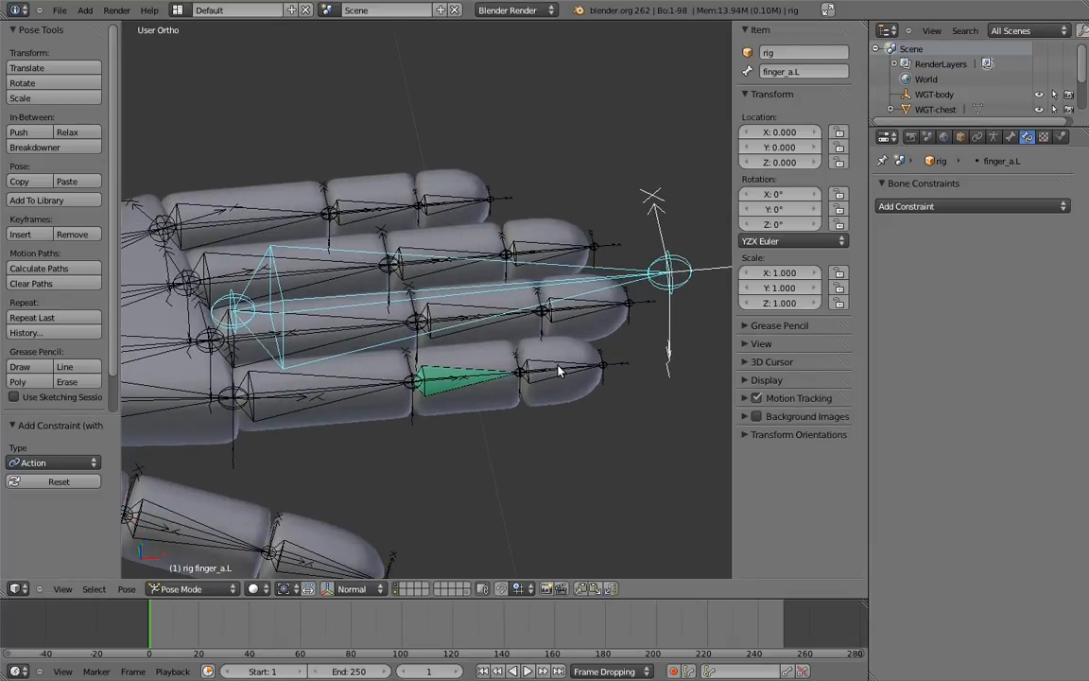
pyautogui.rightClick(471, 382)
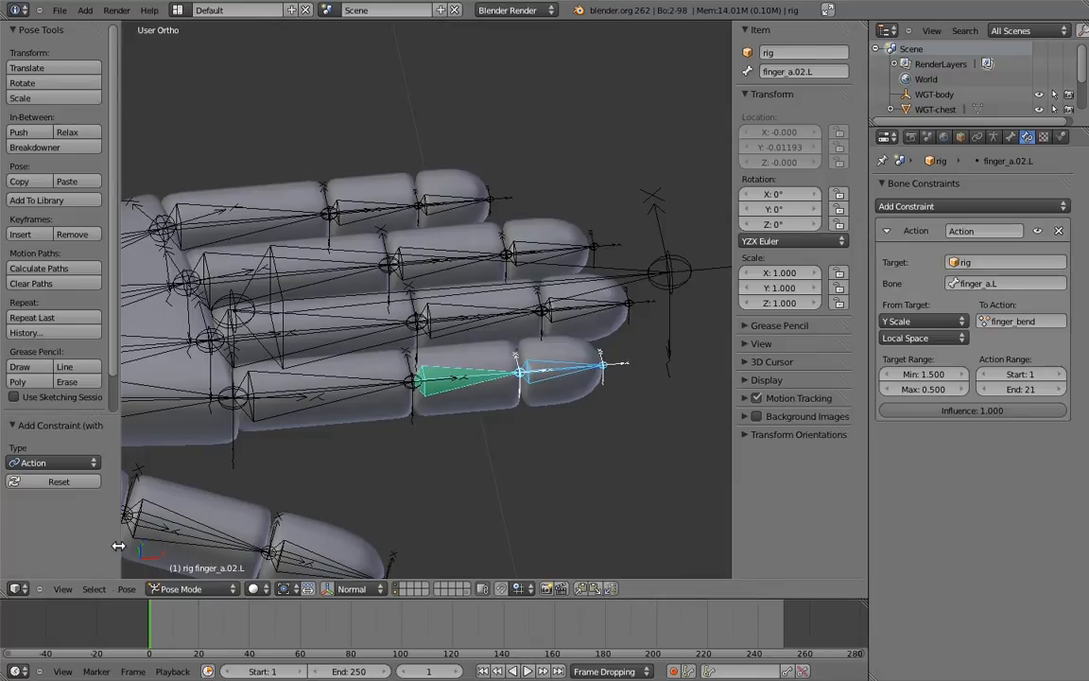
pyautogui.click(126, 588)
pyautogui.moveTo(180, 337)
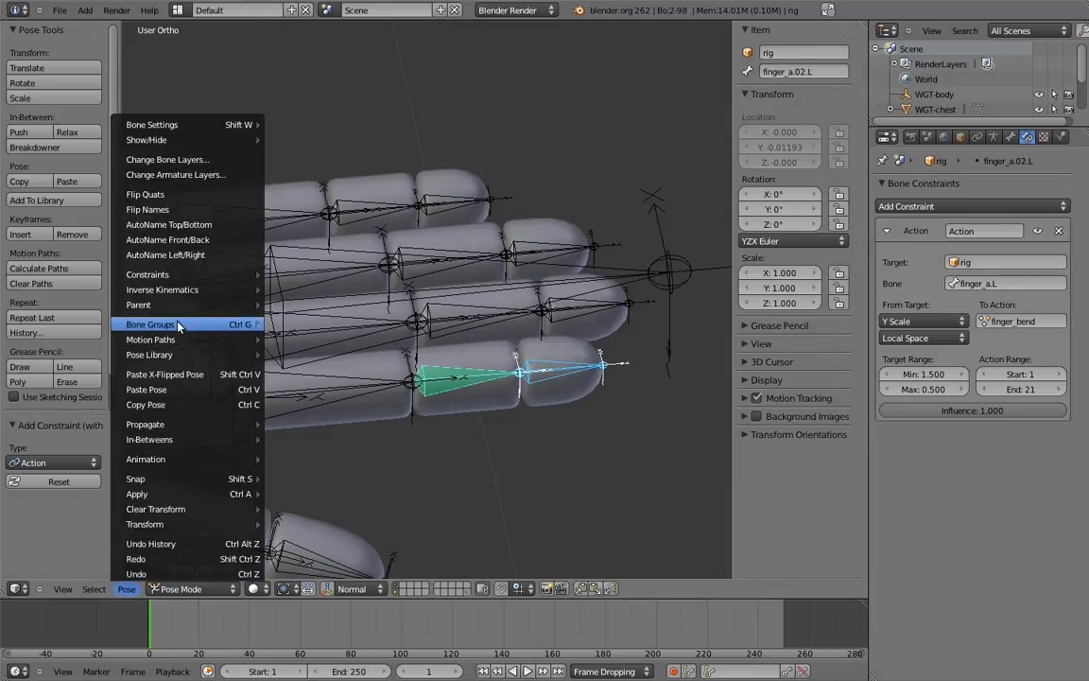
pyautogui.moveTo(170, 275)
pyautogui.click(328, 291)
# Test the finger curl by scaling the four finger control bones of the hand together twice, cancelling each scaling and deselecting everything.
pyautogui.moveTo(382, 276); pyautogui.dragTo(563, 289, button='middle')
pyautogui.rightClick(612, 297)
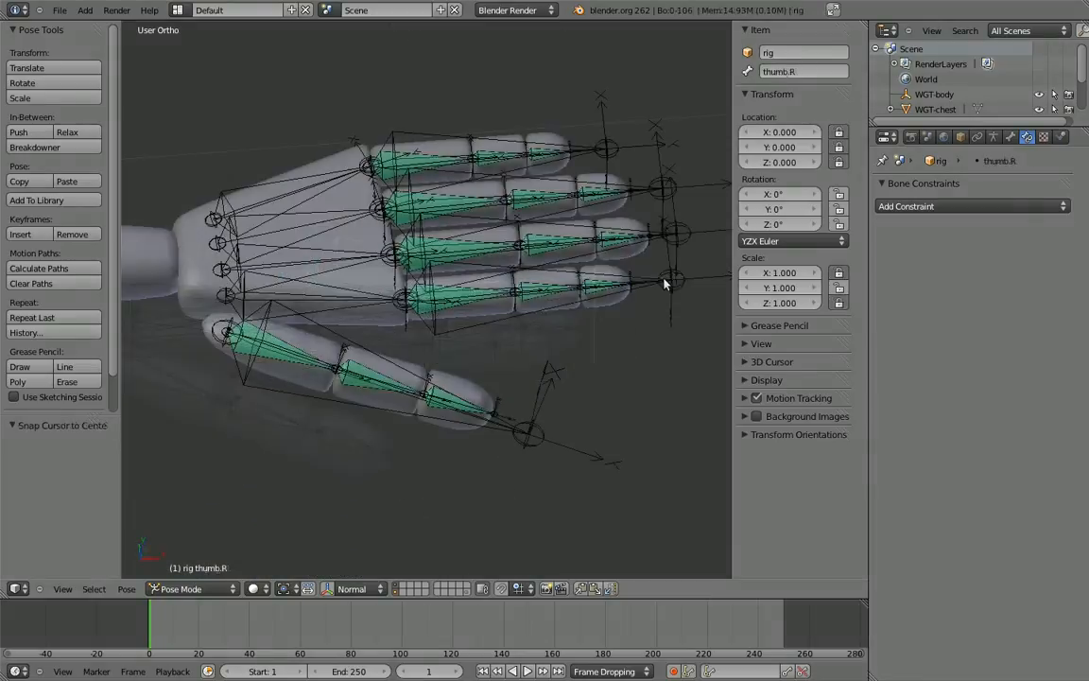
pyautogui.rightClick(666, 282)
pyautogui.keyDown('shift'); pyautogui.rightClick(678, 233); pyautogui.keyUp('shift')
pyautogui.keyDown('shift'); pyautogui.rightClick(670, 188); pyautogui.keyUp('shift')
pyautogui.keyDown('shift'); pyautogui.rightClick(601, 153); pyautogui.keyUp('shift')
pyautogui.press('s')
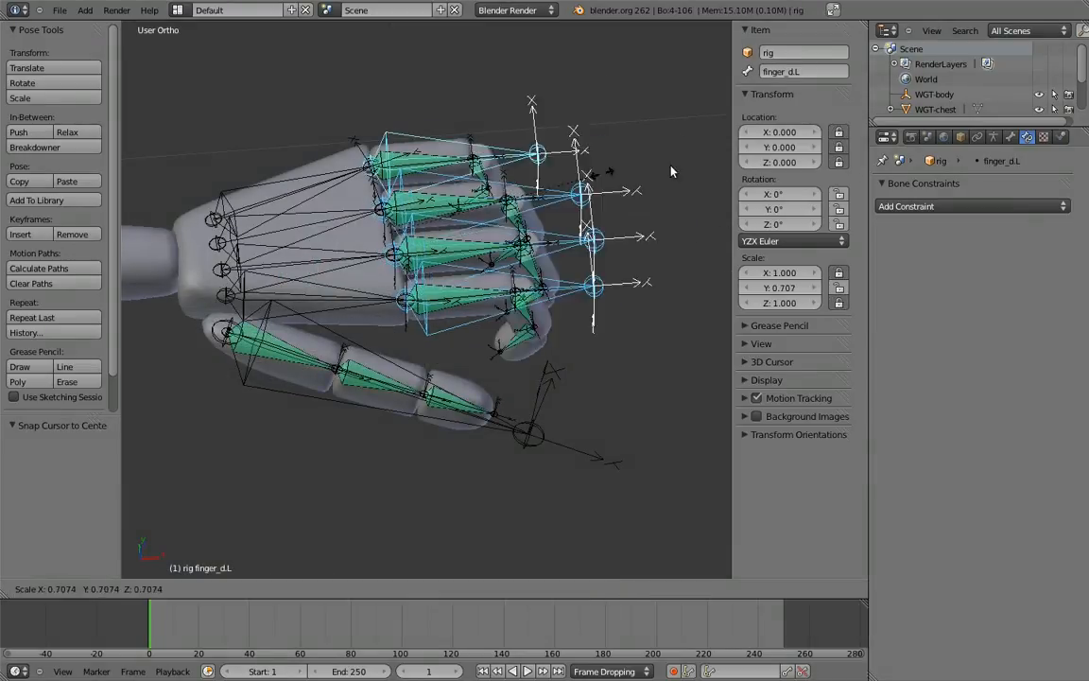
pyautogui.press('Escape')
pyautogui.press('s')
pyautogui.press('Escape')
pyautogui.press('a')
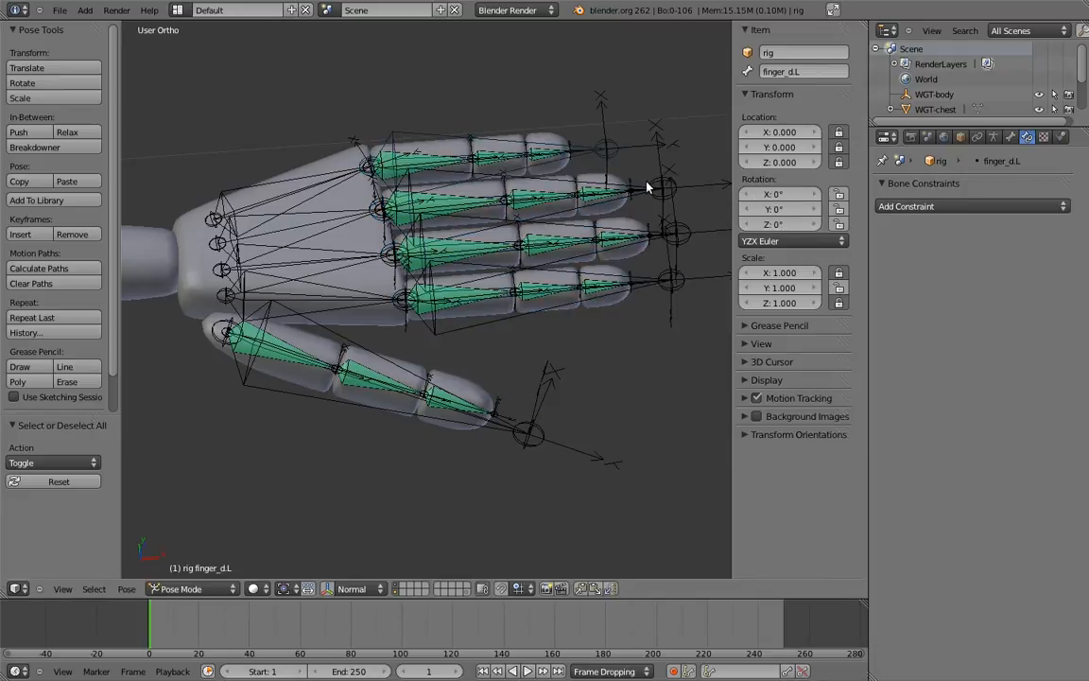
# Add Copy Rotation constraints targeting palm_d.L to the palm_c.L and palm_b.L bones.
pyautogui.moveTo(379, 212); pyautogui.dragTo(418, 243, button='middle')
pyautogui.scroll(3, 504, 234)
pyautogui.rightClick(402, 172)
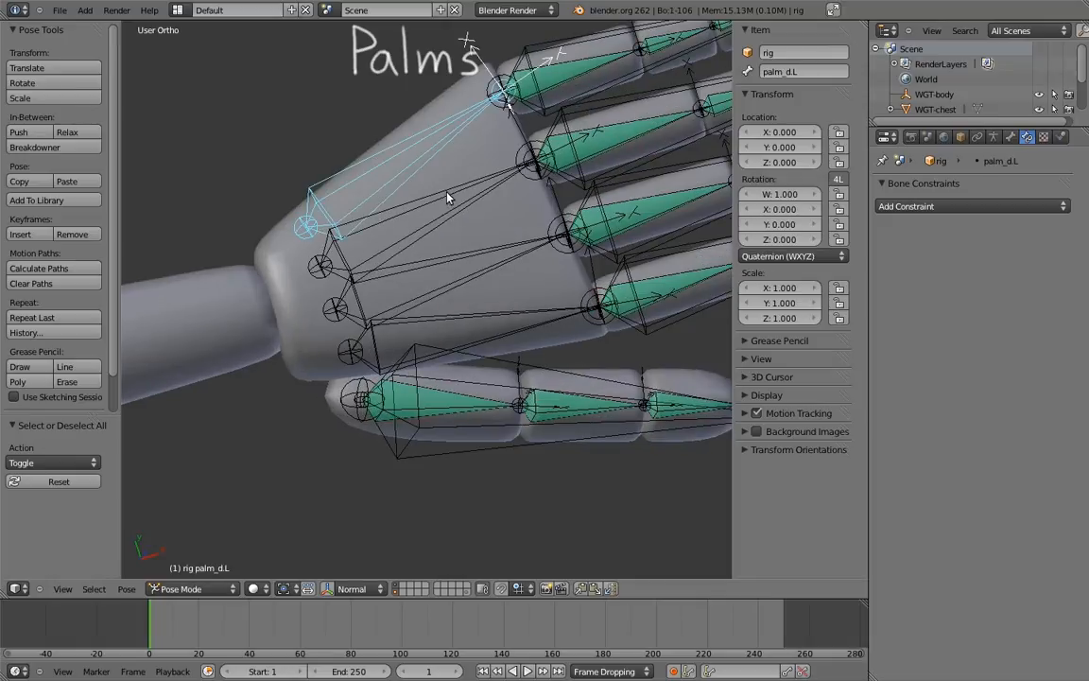
pyautogui.hotkey('shift', 'ctrl', 'c')
pyautogui.click(217, 215)
pyautogui.rightClick(457, 213)
pyautogui.keyDown('shift'); pyautogui.rightClick(476, 269); pyautogui.keyUp('shift')
pyautogui.hotkey('shift', 'ctrl', 'c')
pyautogui.click(468, 268)
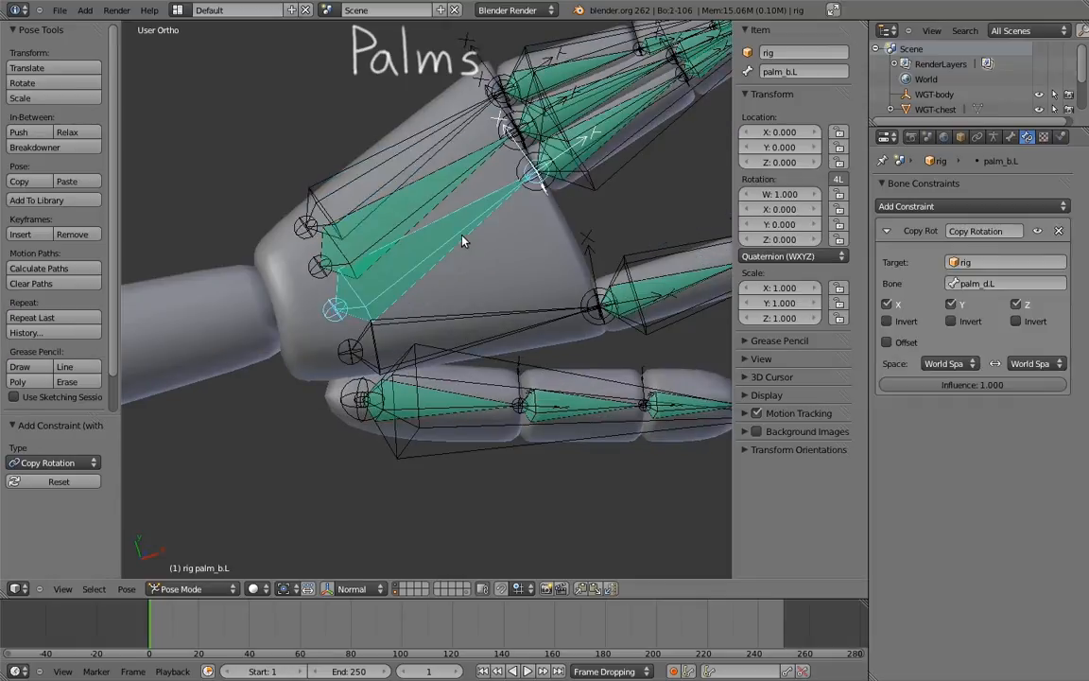
# Set both the target and owner space of palm_b.L's Copy Rotation constraint to Local Space.
pyautogui.click(945, 363)
pyautogui.click(965, 301)
pyautogui.click(946, 363)
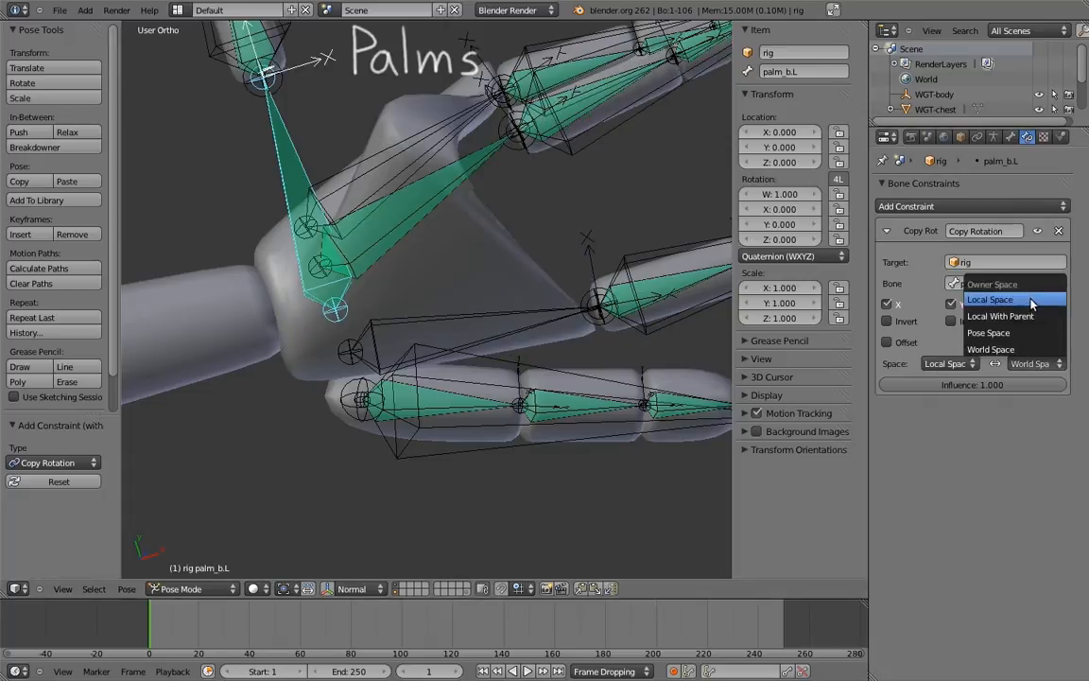
pyautogui.click(1031, 302)
# Set both the target and owner space of palm_c.L's Copy Rotation constraint to Local Space.
pyautogui.rightClick(402, 168)
pyautogui.click(945, 363)
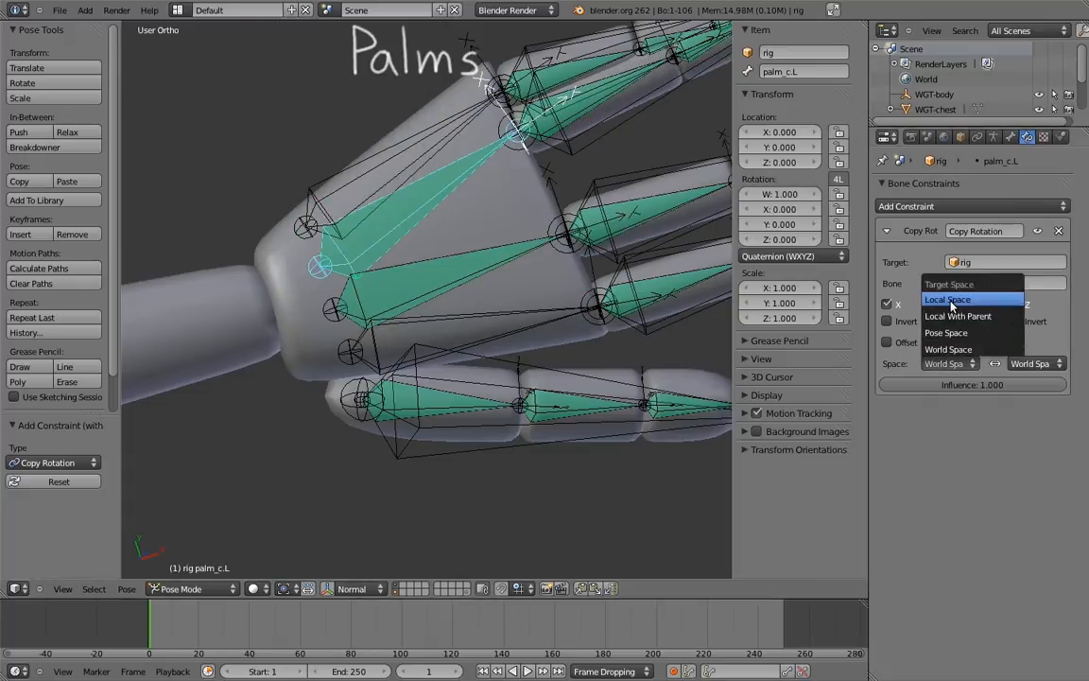
pyautogui.click(948, 300)
pyautogui.click(1031, 363)
pyautogui.click(955, 303)
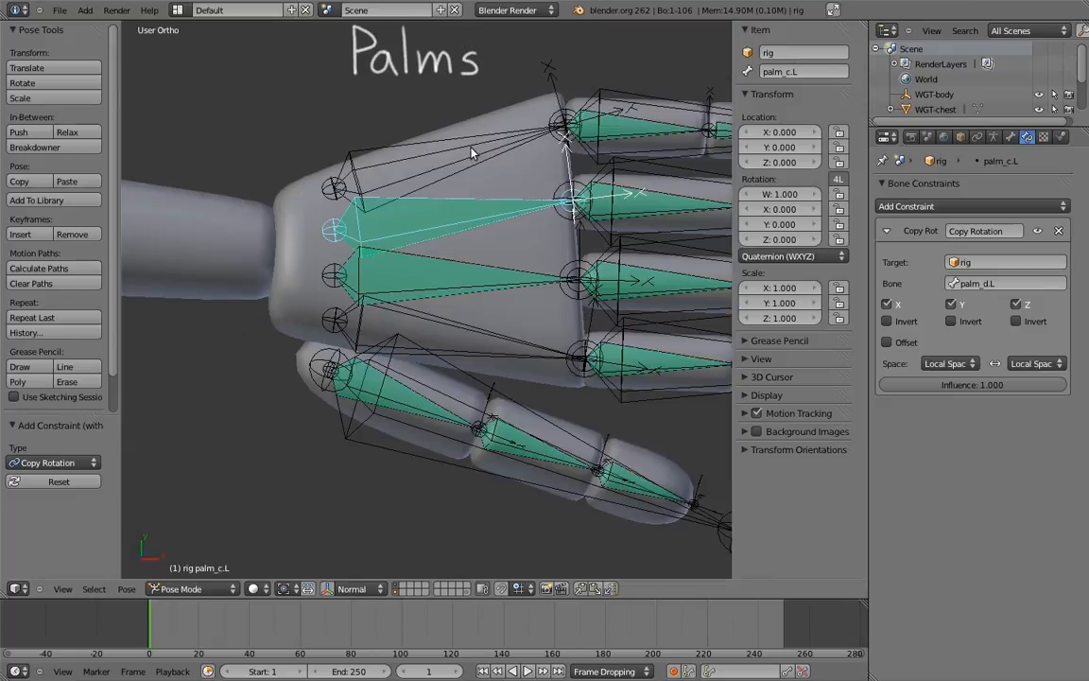
# Set palm_d.L to XYZ Euler rotation and lock its Y and Z rotation and all its location axes.
pyautogui.rightClick(470, 149)
pyautogui.click(795, 256)
pyautogui.click(841, 227)
pyautogui.click(840, 226)
pyautogui.click(840, 209)
pyautogui.click(840, 162)
pyautogui.click(840, 147)
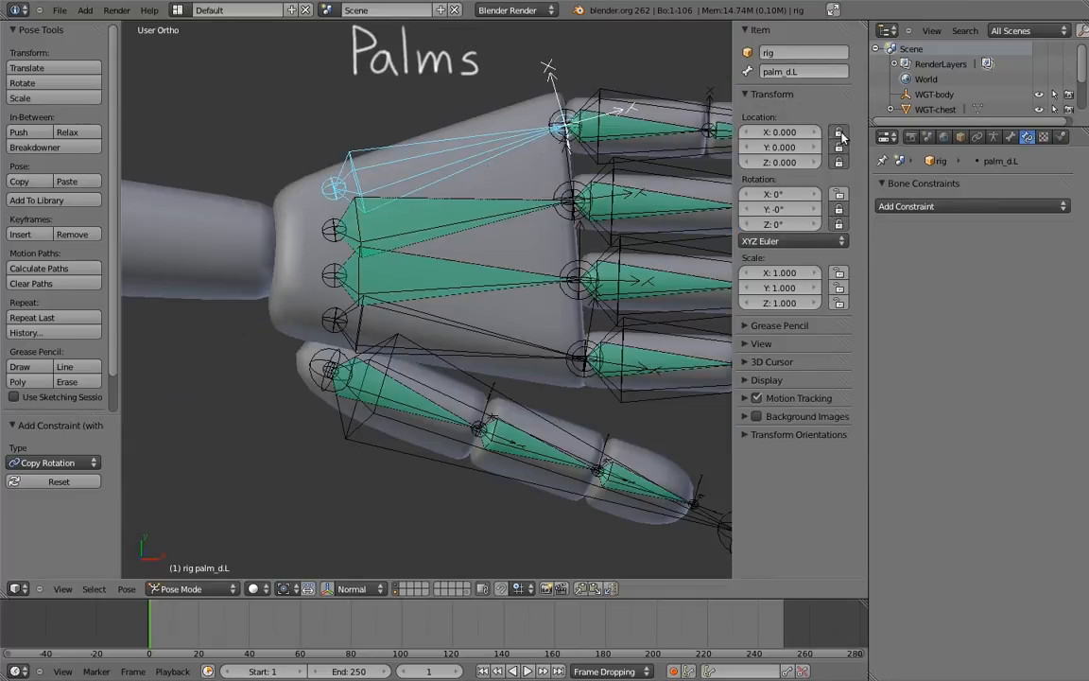
# Rotate palm_d.L about 29° around its own X axis to cup the palm.
pyautogui.moveTo(613, 280); pyautogui.dragTo(419, 223, button='middle')
pyautogui.press('r')
pyautogui.rightClick(430, 273)
pyautogui.moveTo(430, 273); pyautogui.dragTo(356, 199, button='middle')
pyautogui.press('r')
pyautogui.press('x')
pyautogui.press('x')
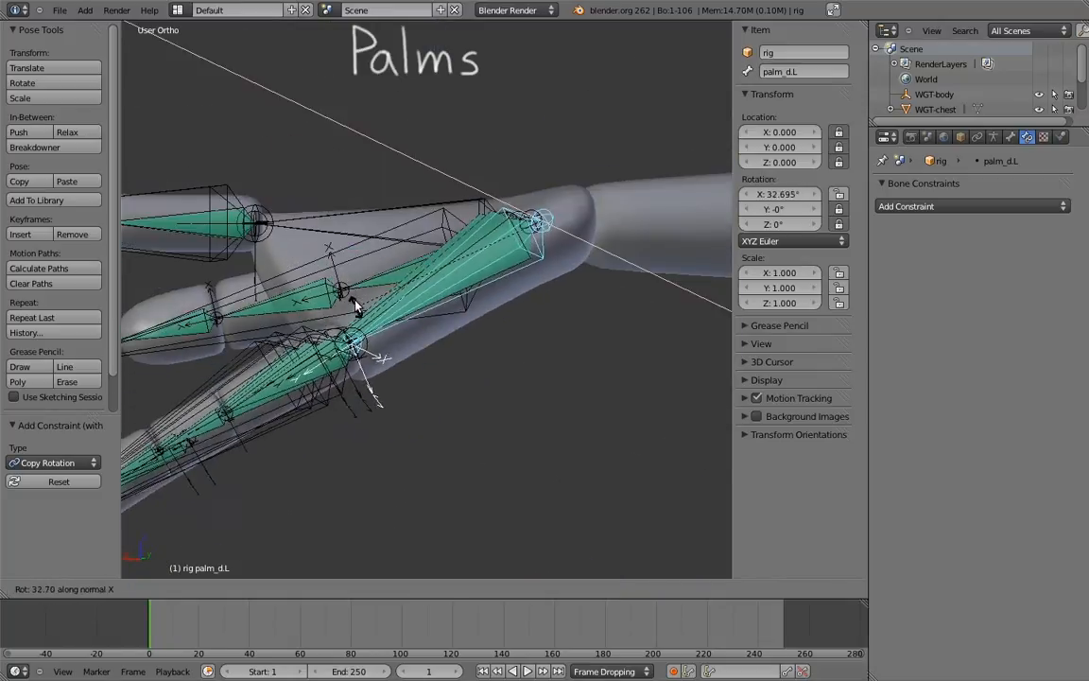
pyautogui.click(355, 296)
# Lower the influence of the Copy Rotation constraints on palm_b.L and palm_c.L.
pyautogui.moveTo(353, 297); pyautogui.dragTo(445, 274, button='middle')
pyautogui.keyDown('shift'); pyautogui.rightClick(443, 274); pyautogui.keyUp('shift')
pyautogui.hotkey('ctrl', 'shift', 'c')
pyautogui.click(505, 238)
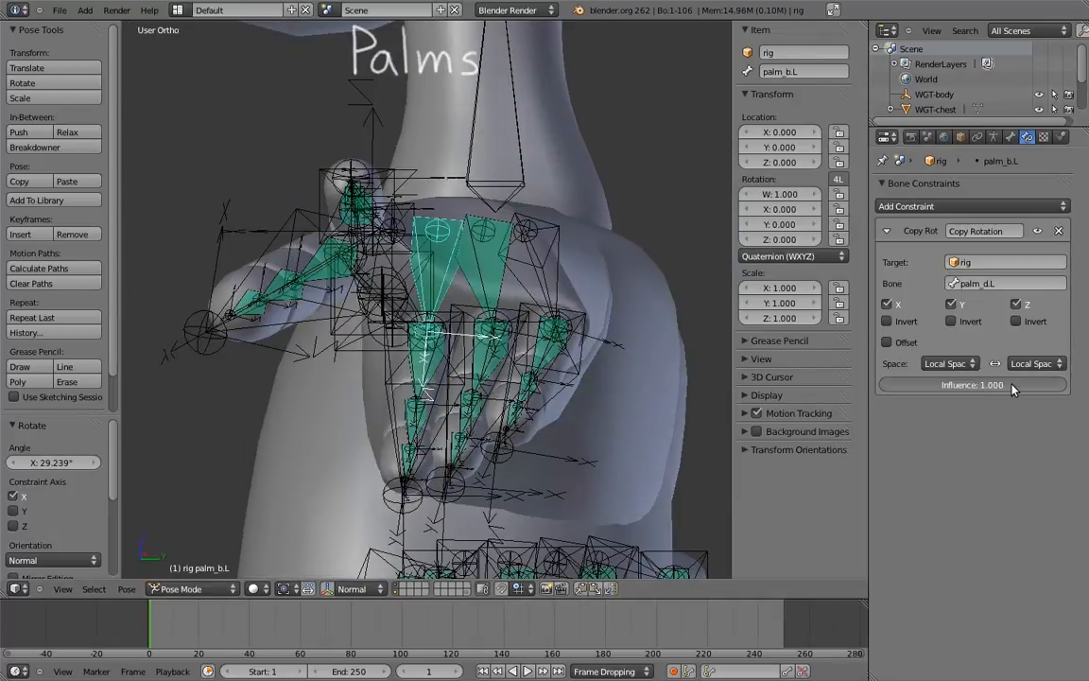
pyautogui.moveTo(1015, 391); pyautogui.dragTo(687, 364)
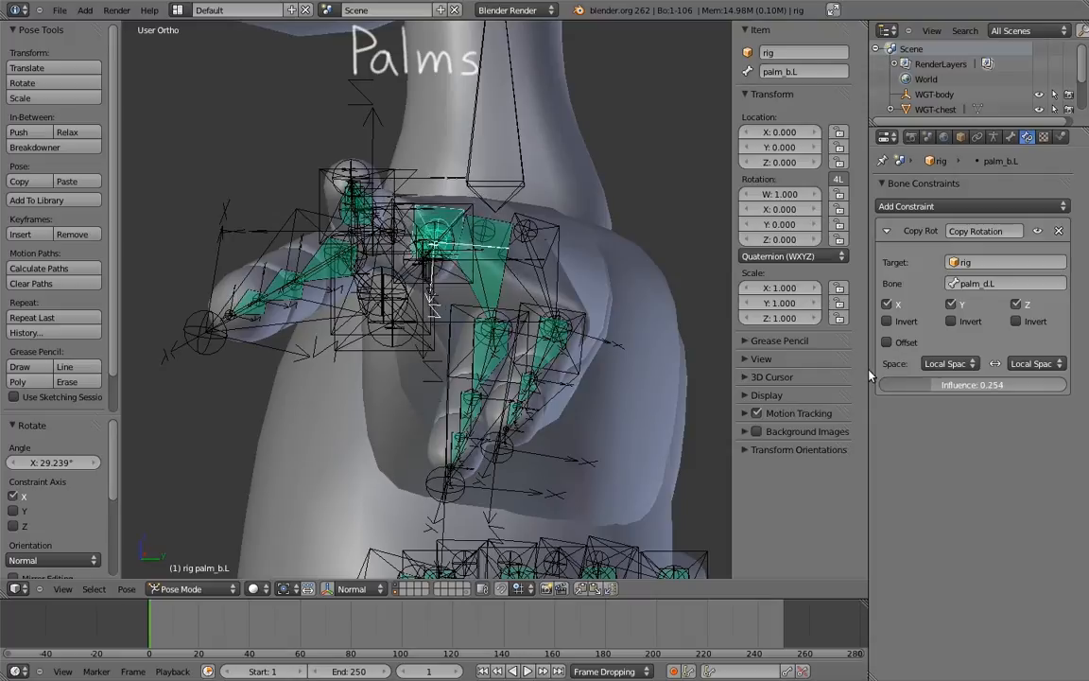
pyautogui.moveTo(885, 385); pyautogui.dragTo(910, 384)
pyautogui.rightClick(493, 264)
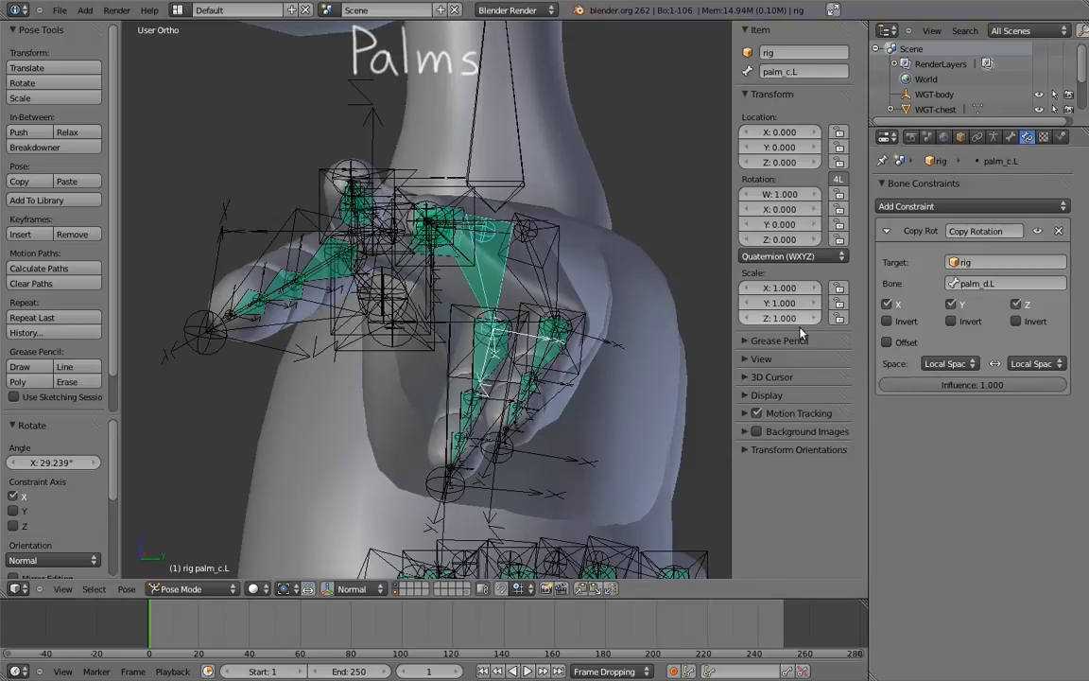
pyautogui.moveTo(984, 388); pyautogui.dragTo(882, 382)
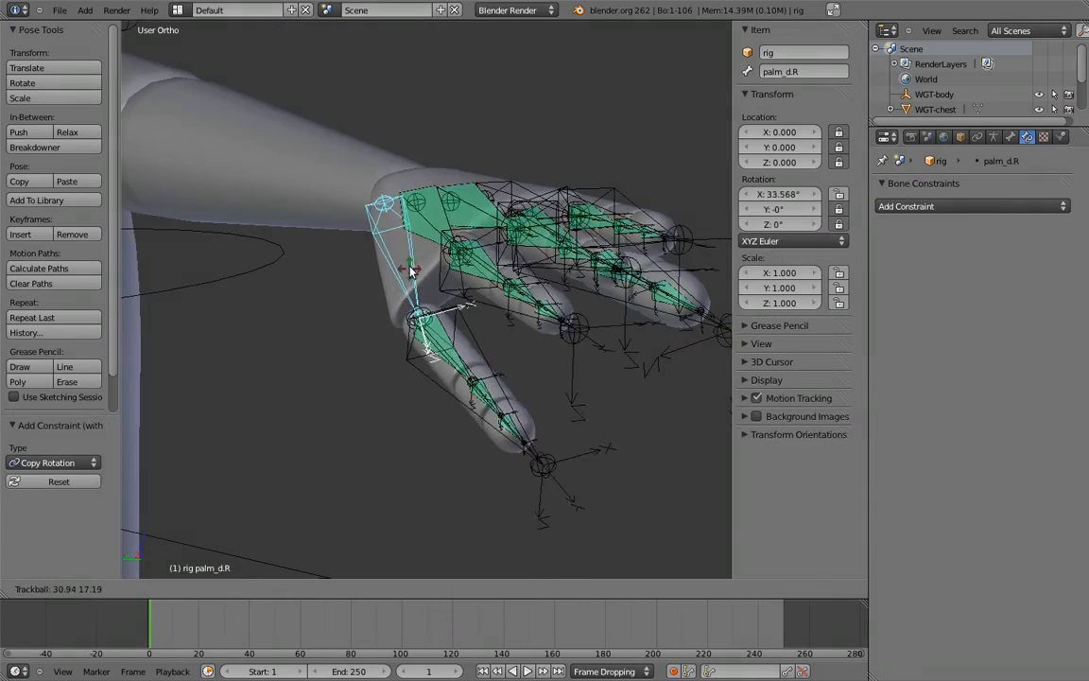
# Test the right palm by rotating palm_d.R freely, about 34° around X, and deselect all bones.
pyautogui.click(412, 272)
pyautogui.moveTo(411, 271); pyautogui.dragTo(476, 370, button='middle')
pyautogui.press('a')
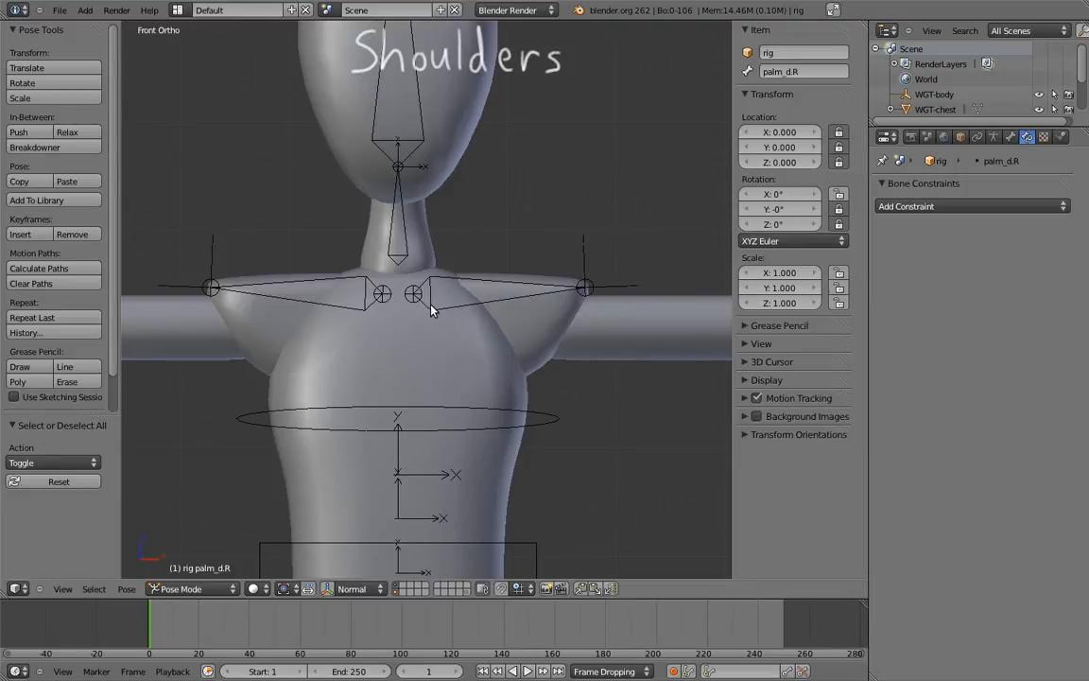
# Set the rotation mode of shoulder.L and shoulder.R to XZY Euler.
pyautogui.rightClick(522, 288)
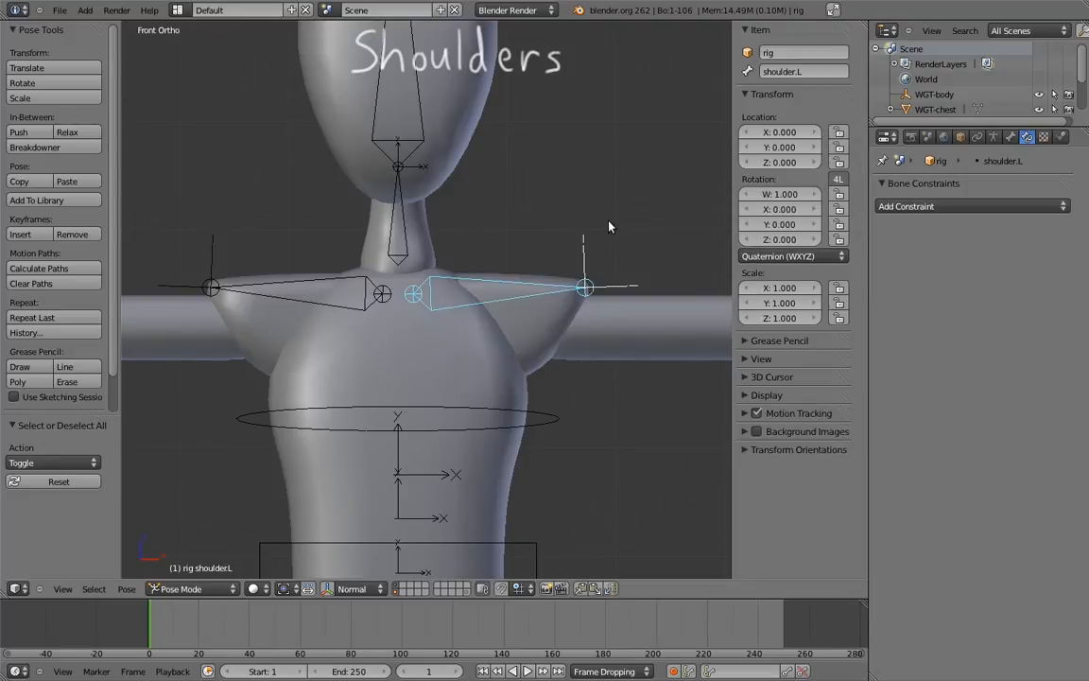
pyautogui.click(778, 256)
pyautogui.click(777, 209)
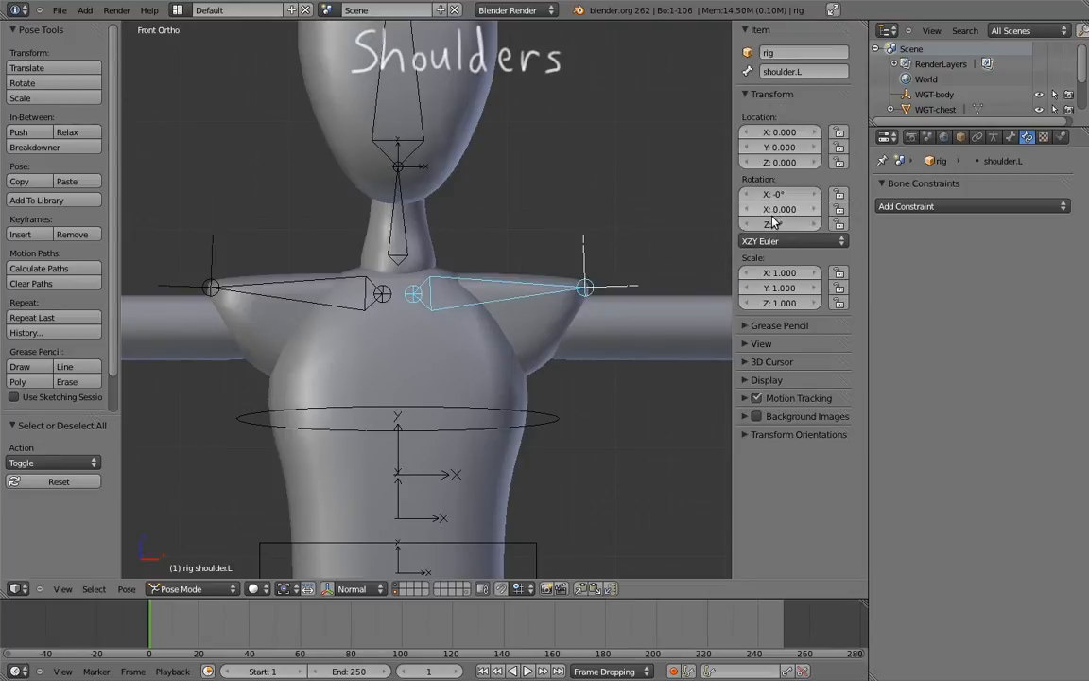
pyautogui.rightClick(336, 288)
pyautogui.click(777, 256)
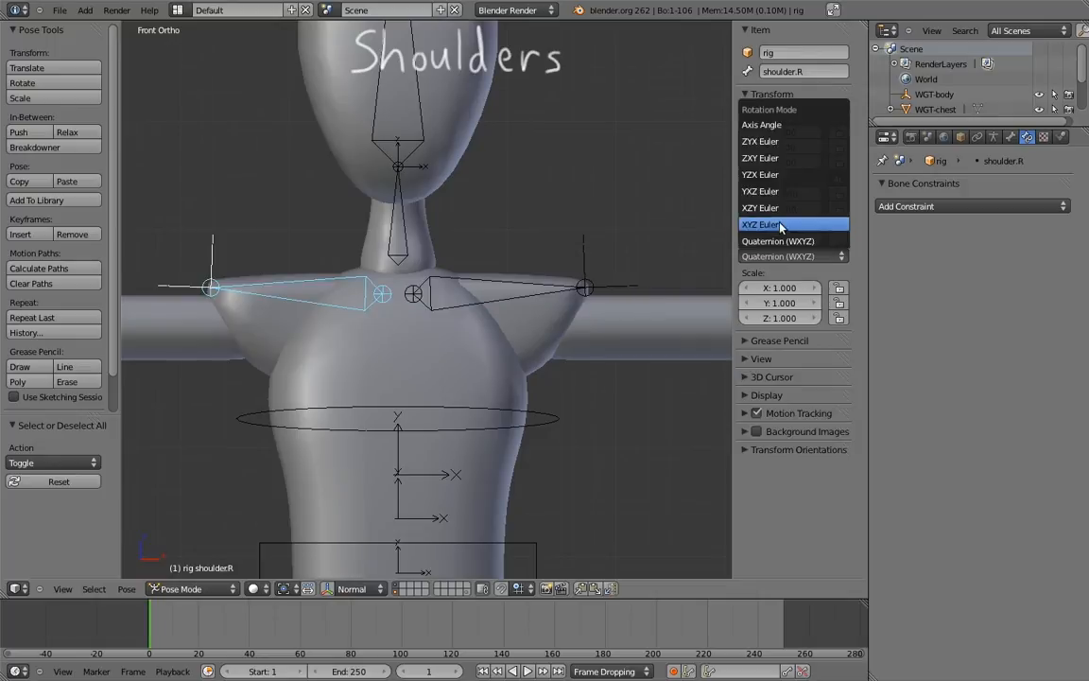
pyautogui.click(756, 225)
# Lock the Y rotation and all location axes on both shoulder.L and shoulder.R.
pyautogui.rightClick(545, 290)
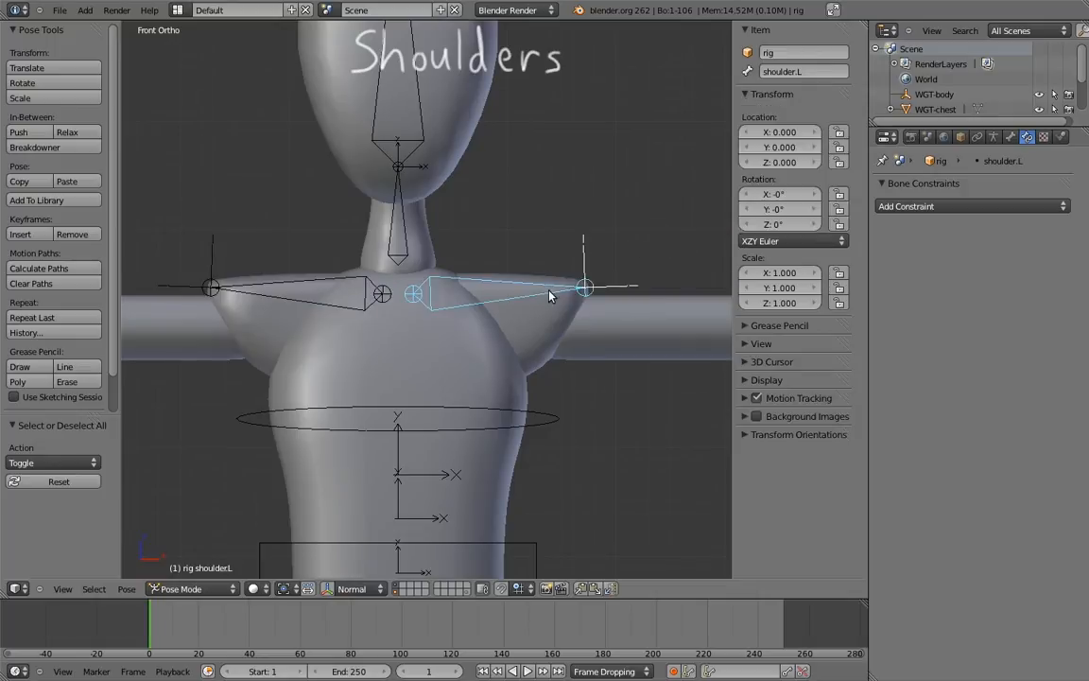
pyautogui.click(839, 209)
pyautogui.moveTo(839, 146); pyautogui.dragTo(839, 163)
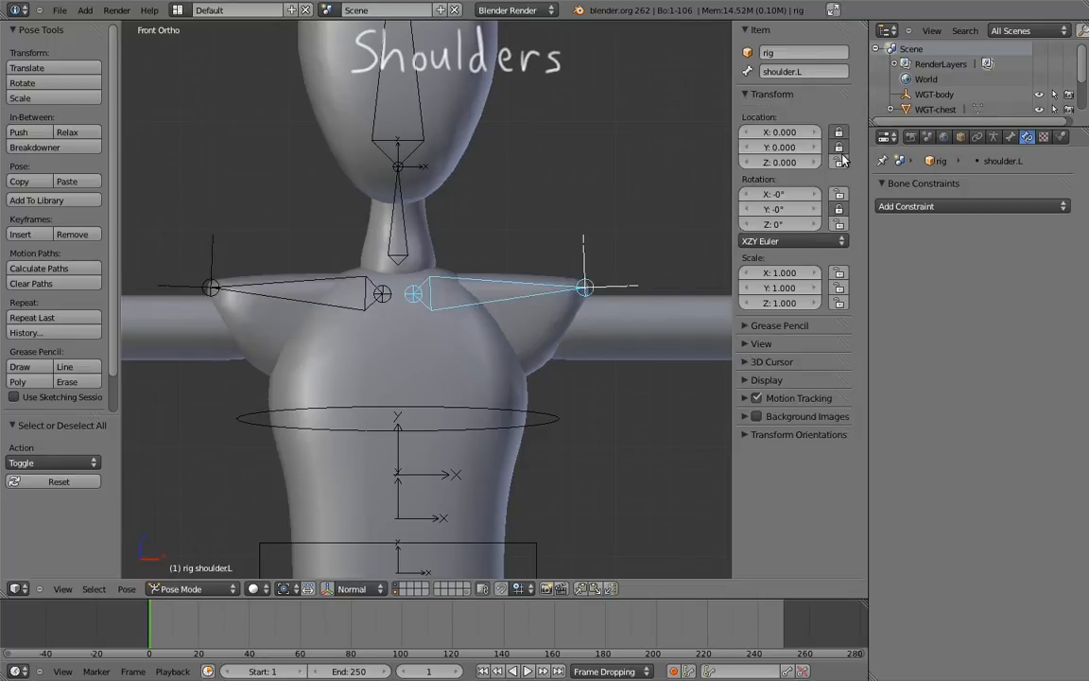
pyautogui.rightClick(317, 279)
pyautogui.click(837, 210)
pyautogui.moveTo(840, 164); pyautogui.dragTo(839, 132)
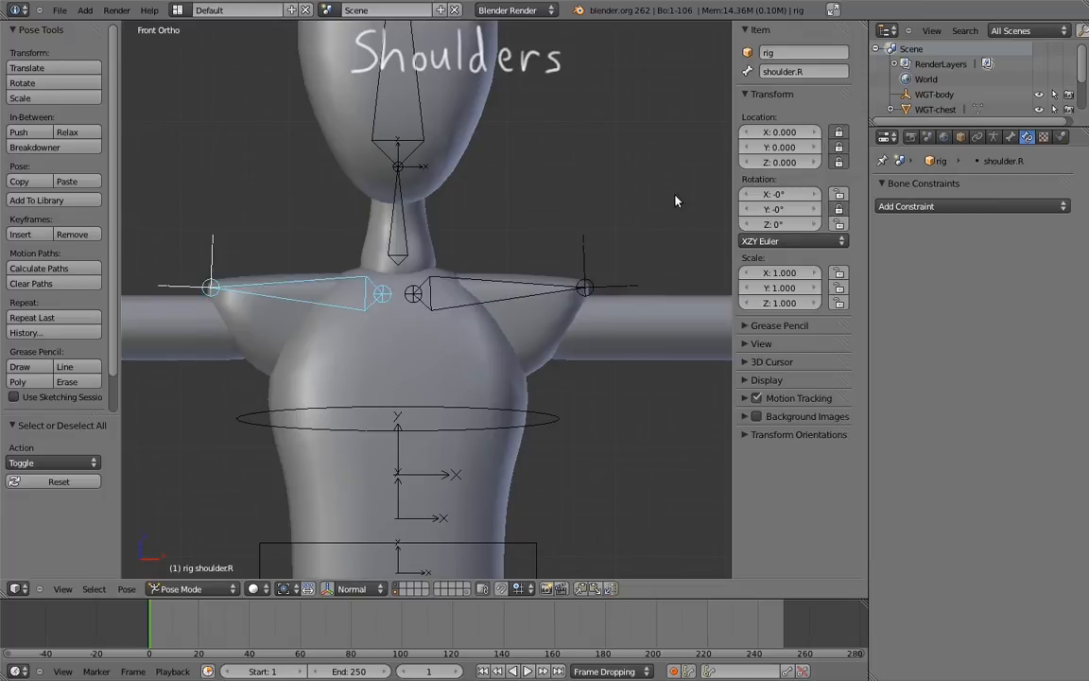
# Test the left shoulder's movement by rotating shoulder.L freely.
pyautogui.rightClick(559, 290)
pyautogui.press('r')
pyautogui.press('r')
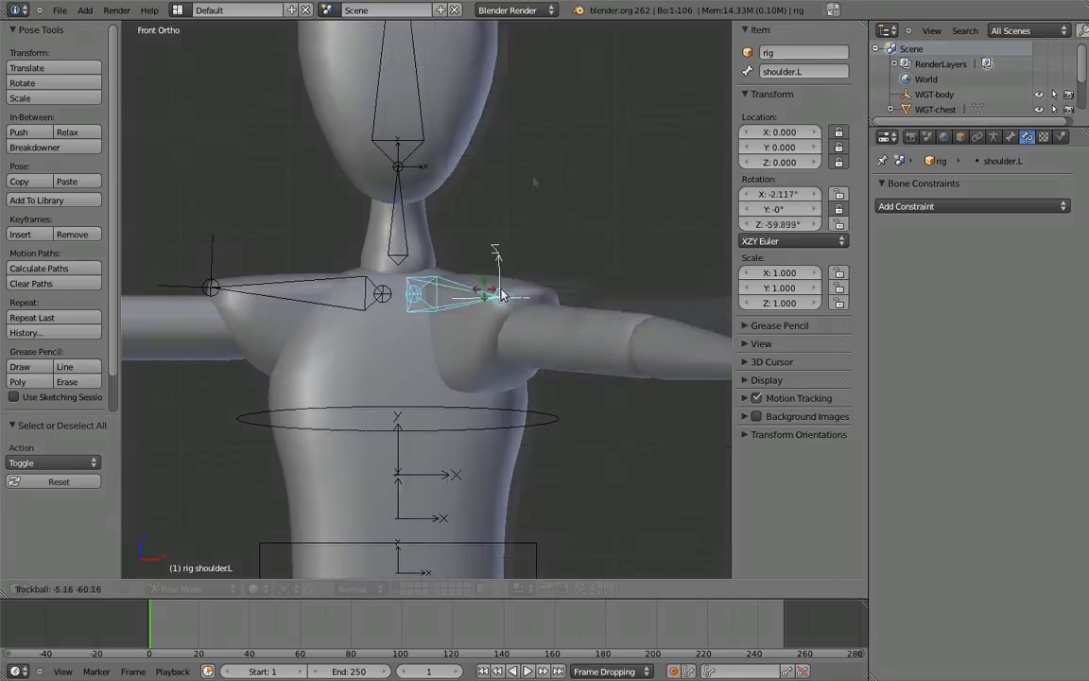
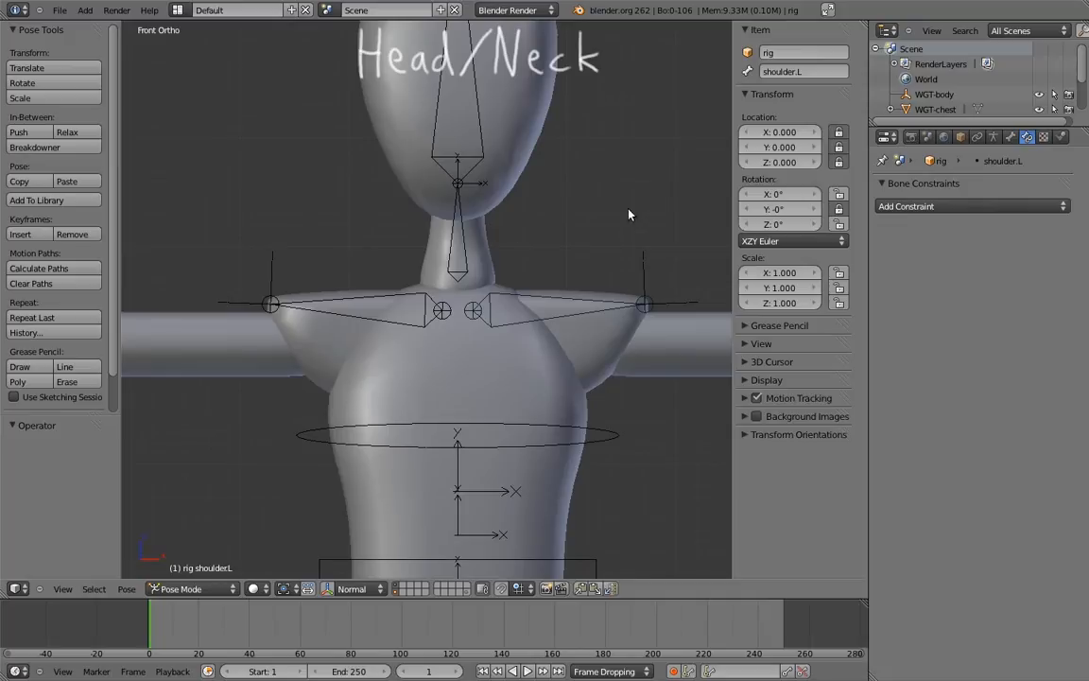
# Display the armature's last bone layer in addition to the layers already shown.
pyautogui.click(993, 139)
pyautogui.keyDown('shift'); pyautogui.click(1065, 280); pyautogui.keyUp('shift')
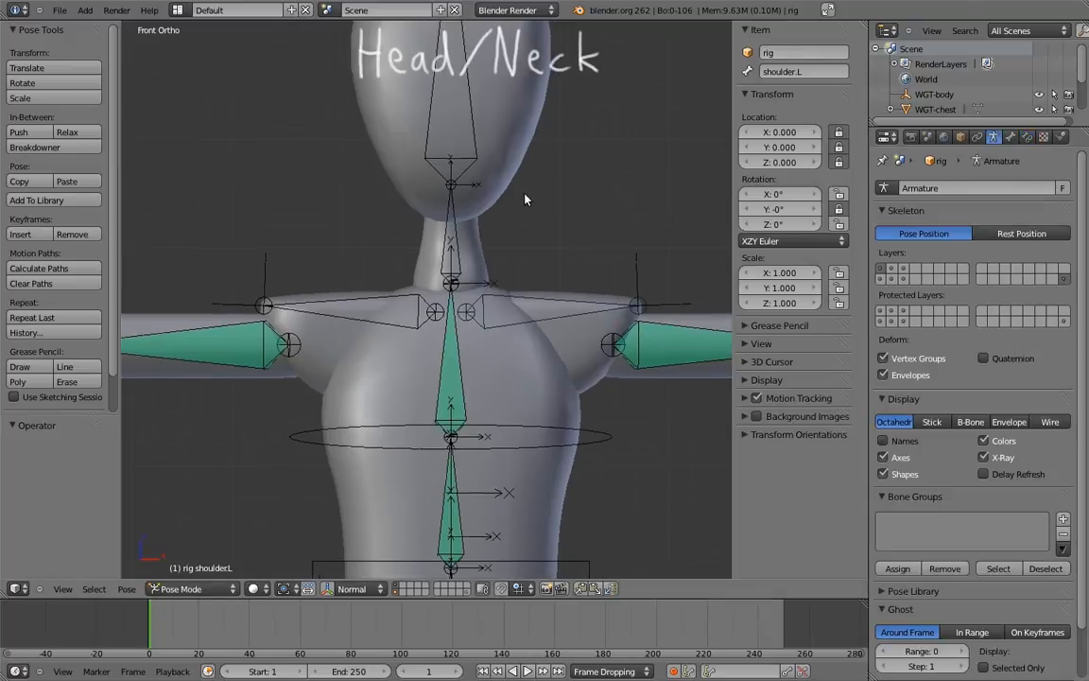
pyautogui.keyDown('shift'); pyautogui.moveTo(556, 195); pyautogui.dragTo(560, 204, button='middle'); pyautogui.keyUp('shift')
pyautogui.keyDown('ctrl'); pyautogui.moveTo(553, 214); pyautogui.dragTo(500, 257, button='middle'); pyautogui.keyUp('ctrl')
# In Edit Mode, extrude a new bone 0.03 straight up from the tail of MCH-chest.02 at the neck's base.
pyautogui.rightClick(495, 234)
pyautogui.press('Tab')
pyautogui.rightClick(485, 280)
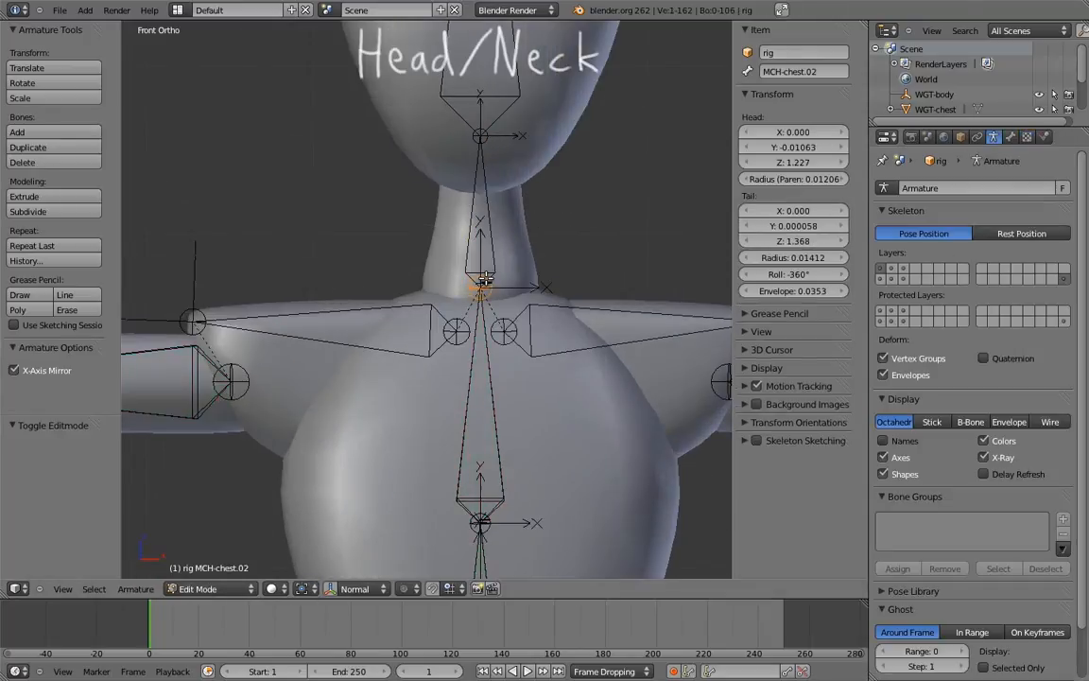
pyautogui.press('KP_3')
pyautogui.press('e')
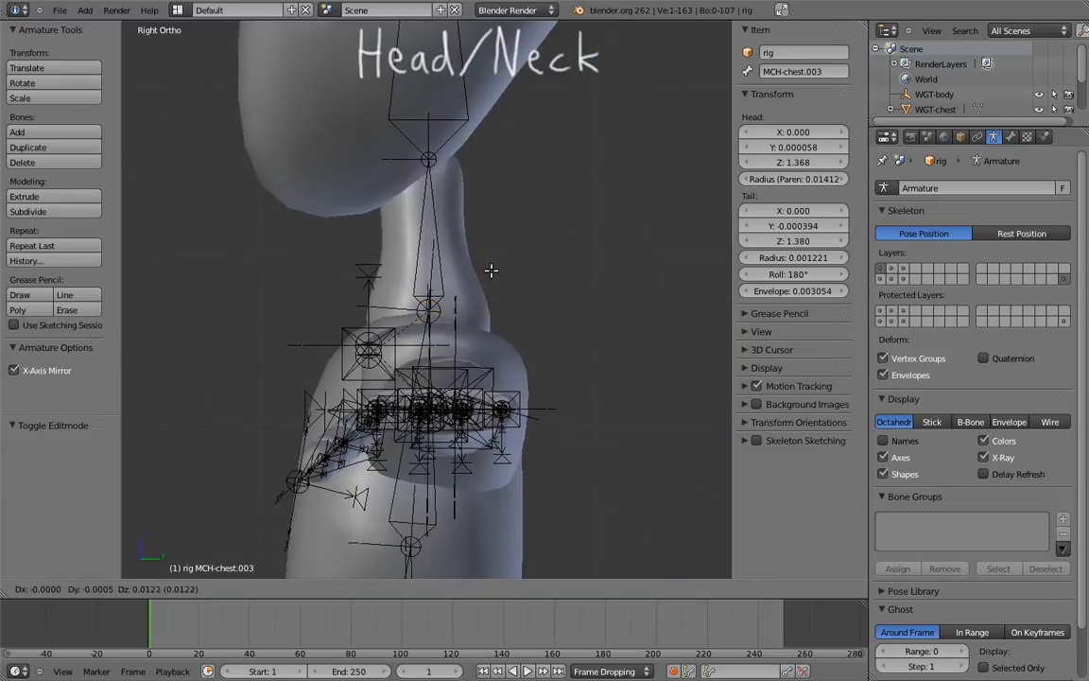
pyautogui.click(489, 238)
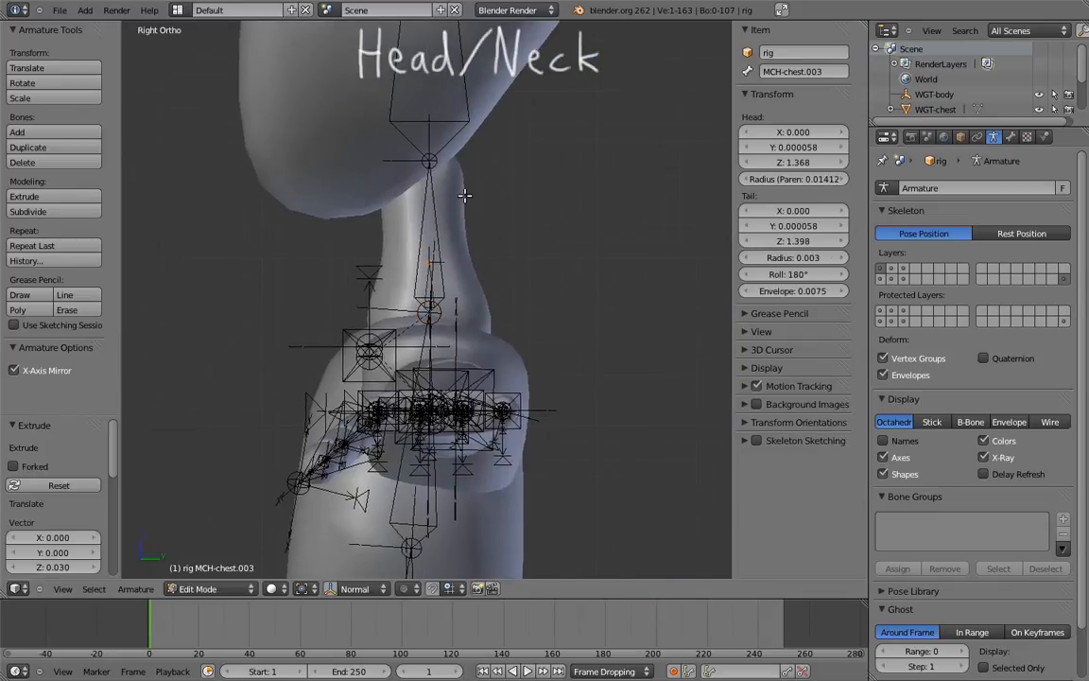
# Extrude a new bone 0.03 straight up from the tail of the neck bone.
pyautogui.keyDown('shift'); pyautogui.moveTo(463, 187); pyautogui.dragTo(476, 219, button='middle'); pyautogui.keyUp('shift')
pyautogui.rightClick(444, 196)
pyautogui.press('e')
pyautogui.click(494, 173)
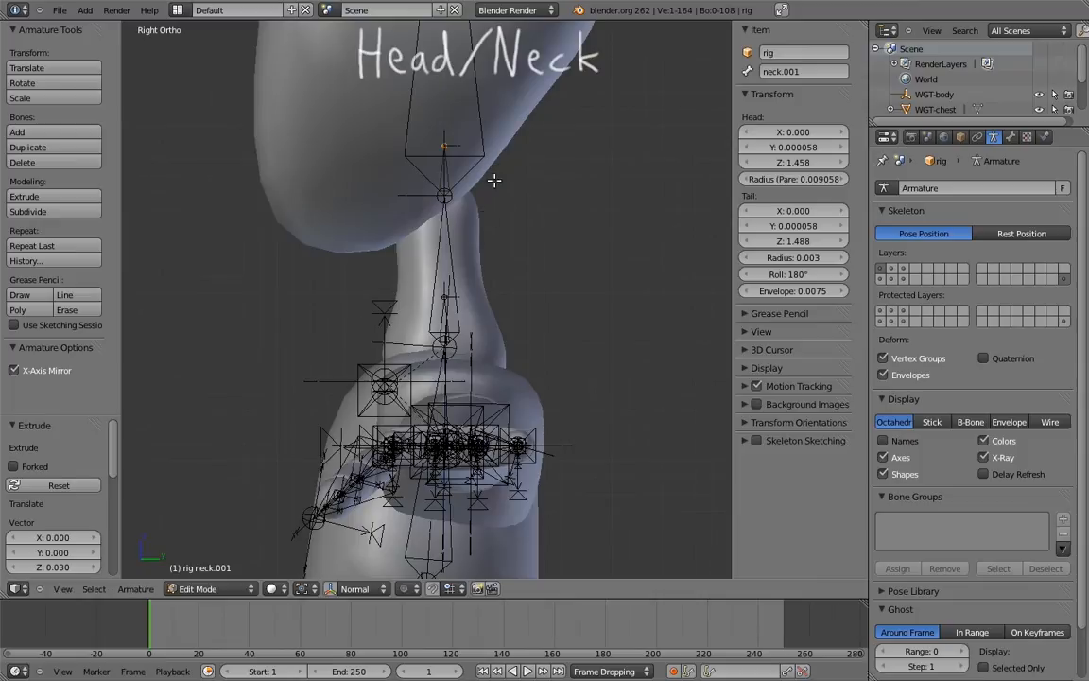
# Parent the neck bone to MCH-chest.003 with Keep Offset.
pyautogui.rightClick(452, 267)
pyautogui.keyDown('shift'); pyautogui.rightClick(443, 325); pyautogui.keyUp('shift')
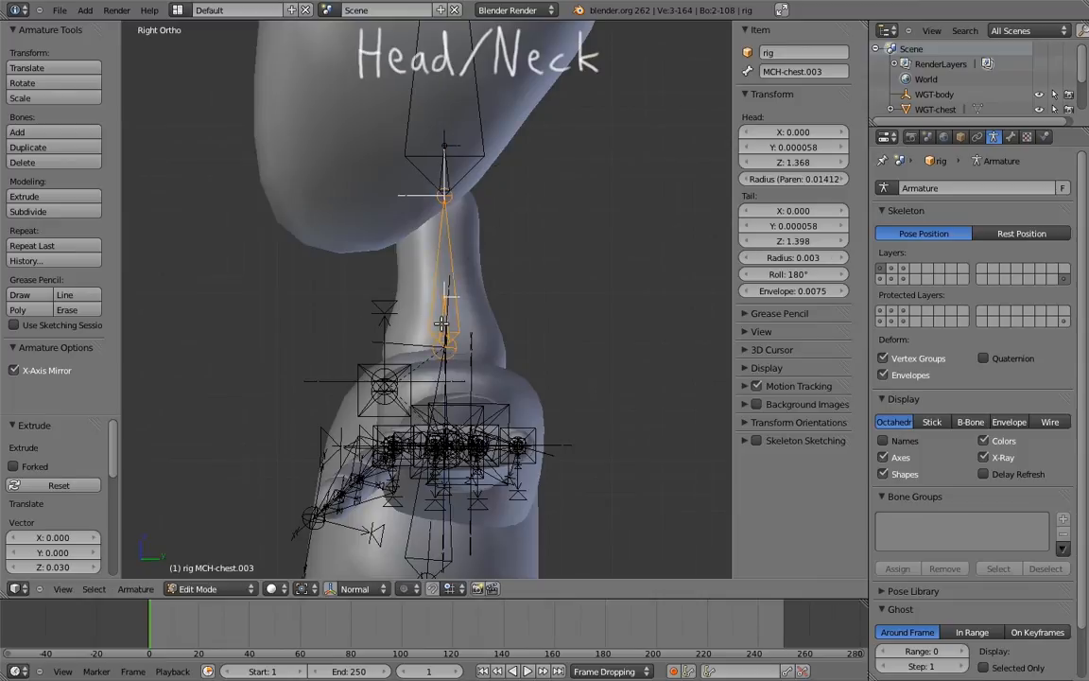
pyautogui.hotkey('ctrl', 'p')
pyautogui.click(441, 325)
# Parent the head bone to neck.001 with Keep Offset.
pyautogui.rightClick(438, 99)
pyautogui.keyDown('shift'); pyautogui.rightClick(445, 175); pyautogui.keyUp('shift')
pyautogui.hotkey('ctrl', 'p')
pyautogui.click(444, 176)
# Set the roll of MCH-chest.003 to 0° and return the armature to Pose Mode.
pyautogui.rightClick(444, 165)
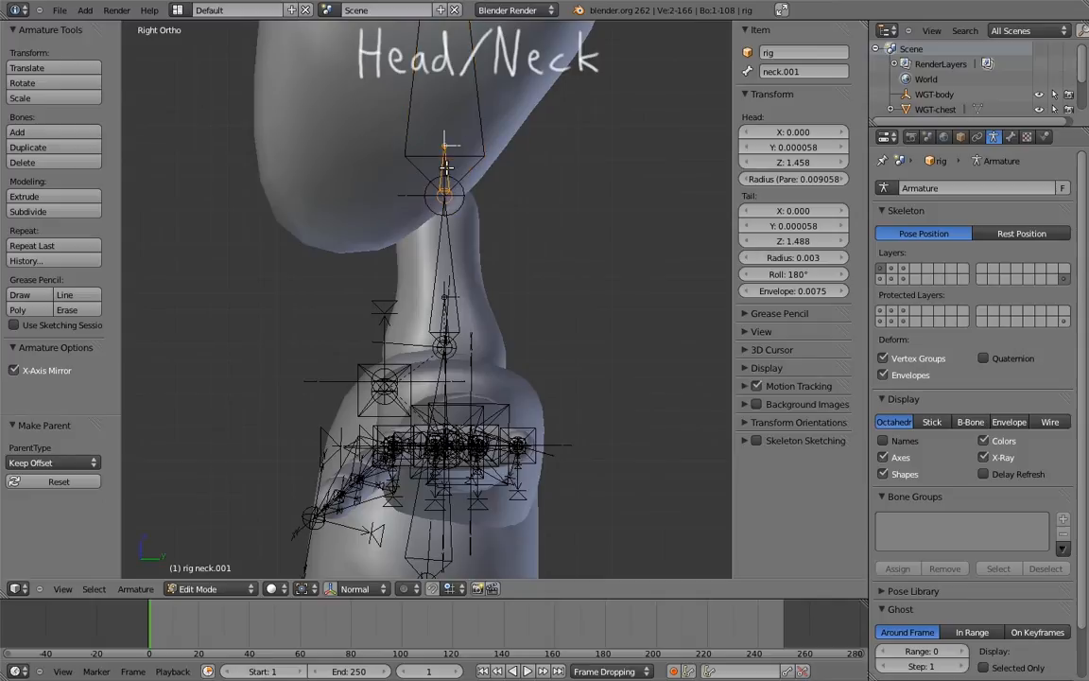
pyautogui.rightClick(441, 322)
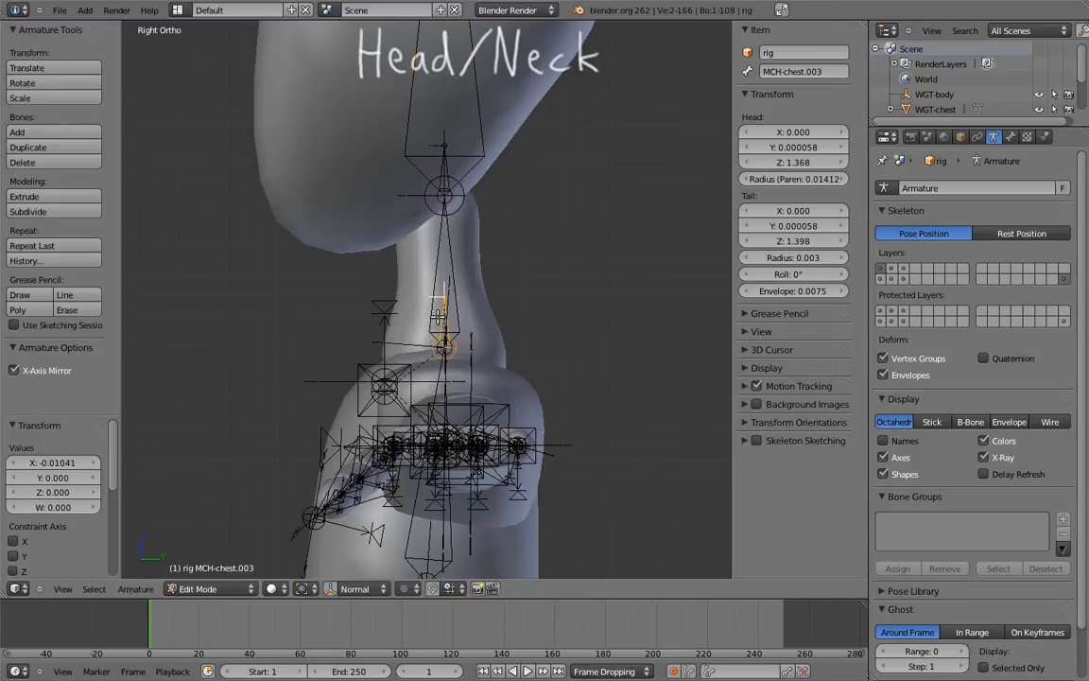
pyautogui.hotkey('ctrl', 'Tab')
pyautogui.keyDown('shift'); pyautogui.moveTo(447, 339); pyautogui.dragTo(475, 321, button='middle'); pyautogui.keyUp('shift')
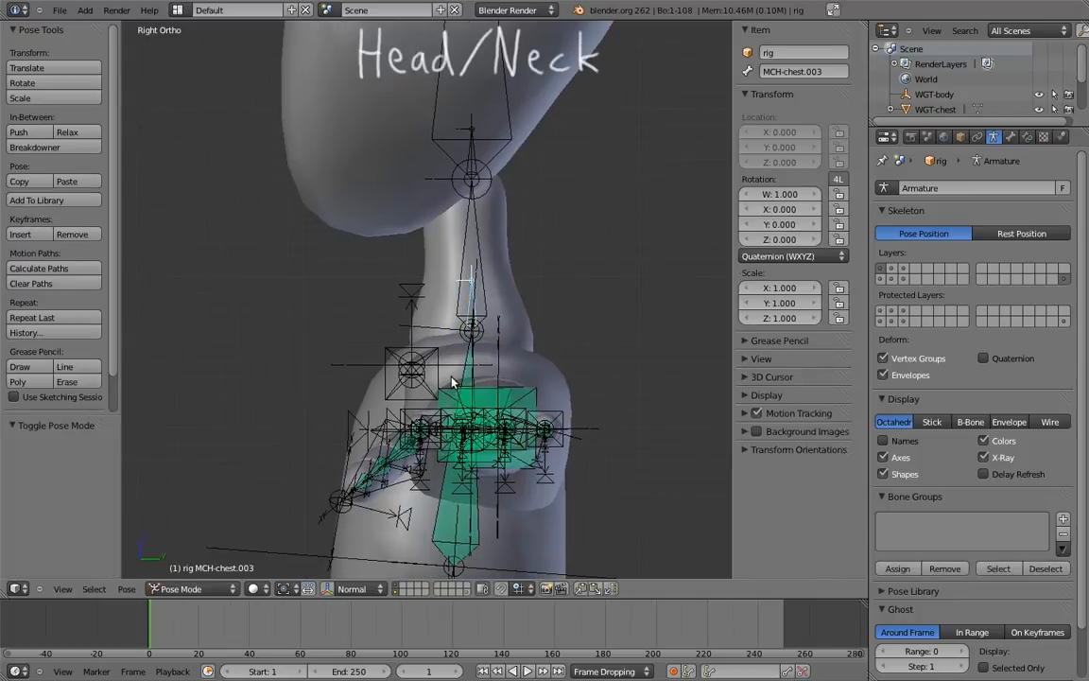
# Test-rotate the chest, the MCH-chest.003 bone and the neck.001 bone to check how neck and head respond.
pyautogui.keyDown('ctrl'); pyautogui.moveTo(453, 376); pyautogui.dragTo(402, 459, button='middle'); pyautogui.keyUp('ctrl')
pyautogui.rightClick(316, 456)
pyautogui.press('r')
pyautogui.rightClick(530, 267)
pyautogui.keyDown('ctrl'); pyautogui.moveTo(508, 355); pyautogui.dragTo(486, 301, button='middle'); pyautogui.keyUp('ctrl')
pyautogui.rightClick(473, 296)
pyautogui.press('r')
pyautogui.rightClick(454, 245)
pyautogui.rightClick(478, 148)
pyautogui.press('r')
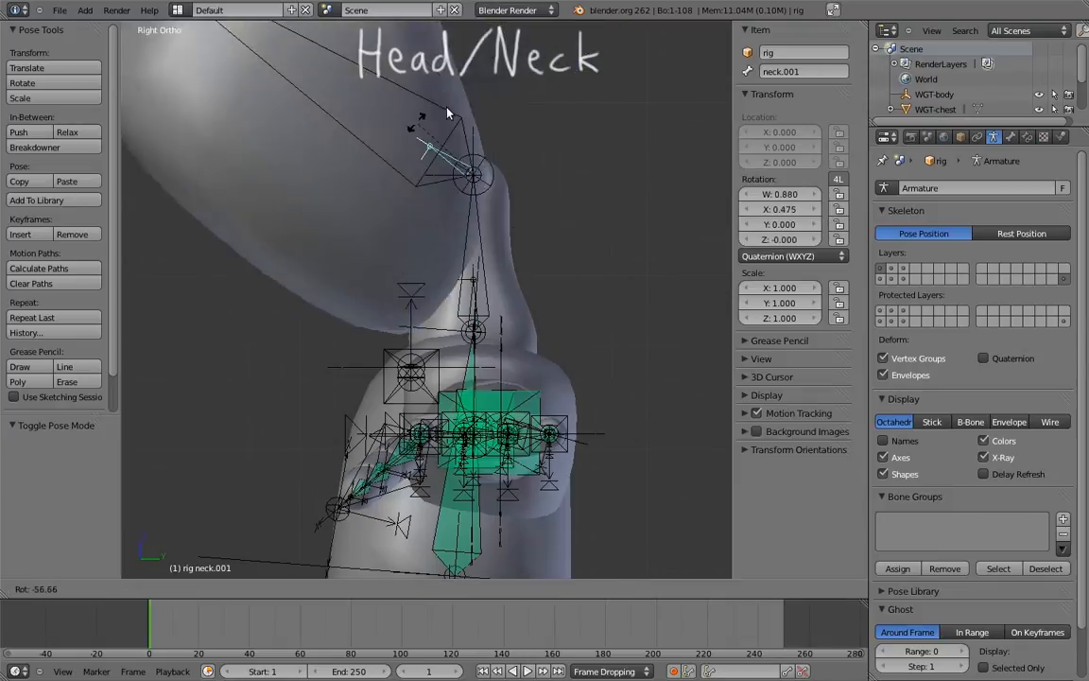
pyautogui.rightClick(494, 137)
# In Edit Mode, duplicate MCH-chest.003 0.150 along the Y axis behind the neck and clear the copy's parent.
pyautogui.keyDown('shift'); pyautogui.moveTo(513, 152); pyautogui.dragTo(480, 156, button='middle'); pyautogui.keyUp('shift')
pyautogui.press('Tab')
pyautogui.rightClick(436, 297)
pyautogui.keyDown('shift'); pyautogui.moveTo(474, 278); pyautogui.dragTo(429, 343, button='middle'); pyautogui.keyUp('shift')
pyautogui.hotkey('shift', 'd')
pyautogui.press('y')
pyautogui.press('y')
pyautogui.click(691, 348)
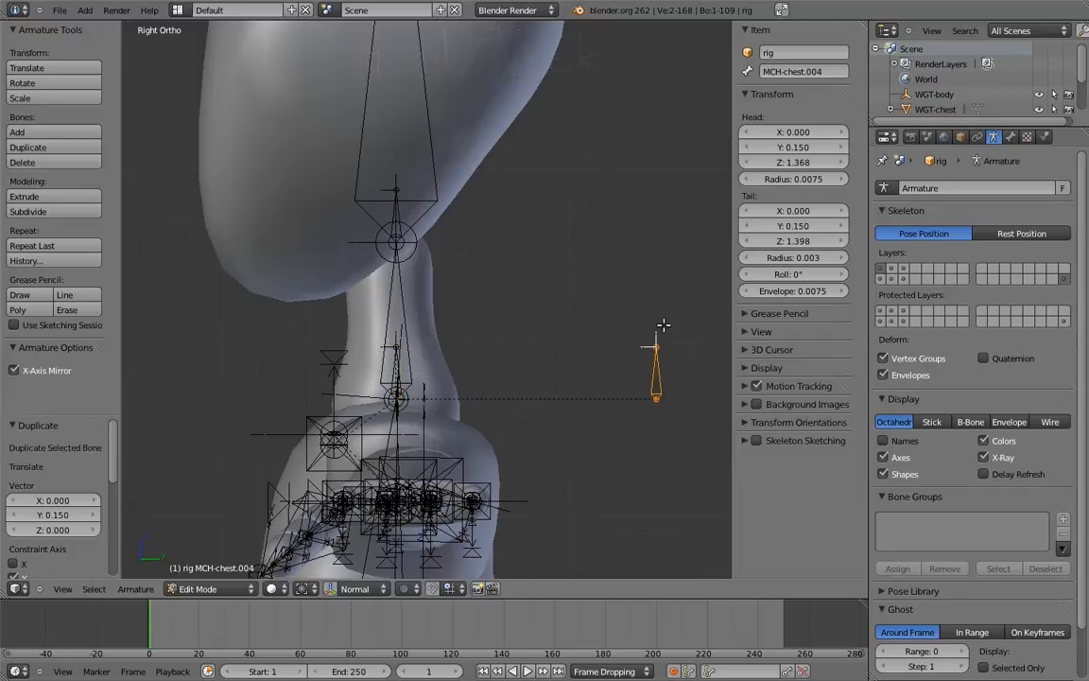
pyautogui.scroll(-2, 615, 310)
pyautogui.hotkey('alt', 'p')
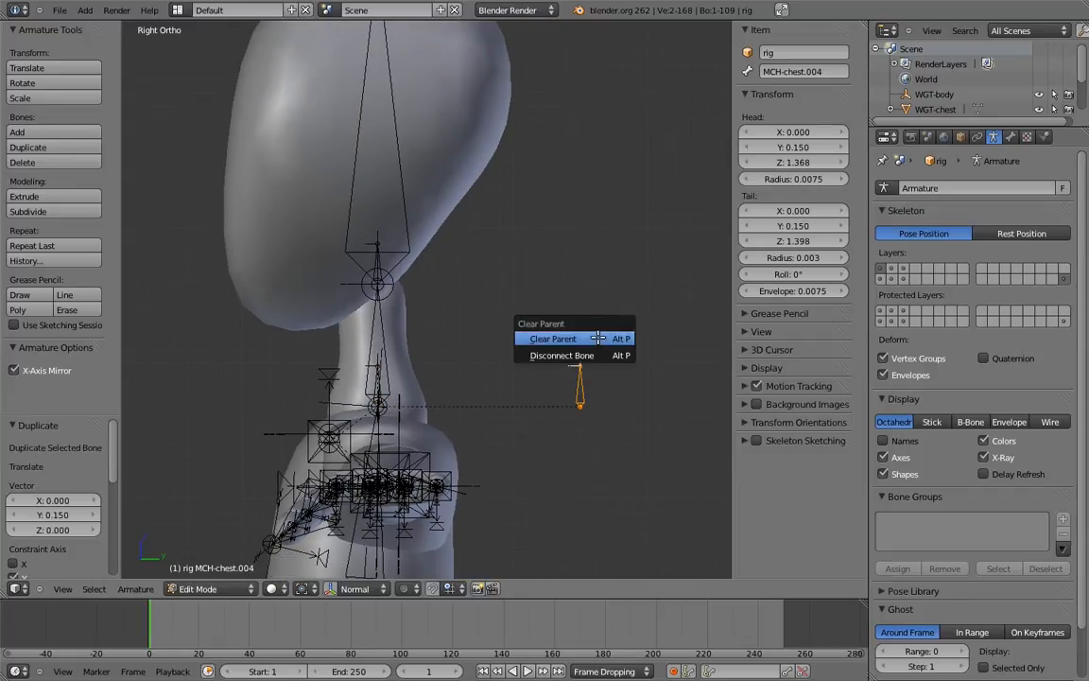
pyautogui.click(586, 335)
# Rename the original head bone with a hyphenated prefix and rename the duplicated bone behind the neck as head.
pyautogui.rightClick(402, 163)
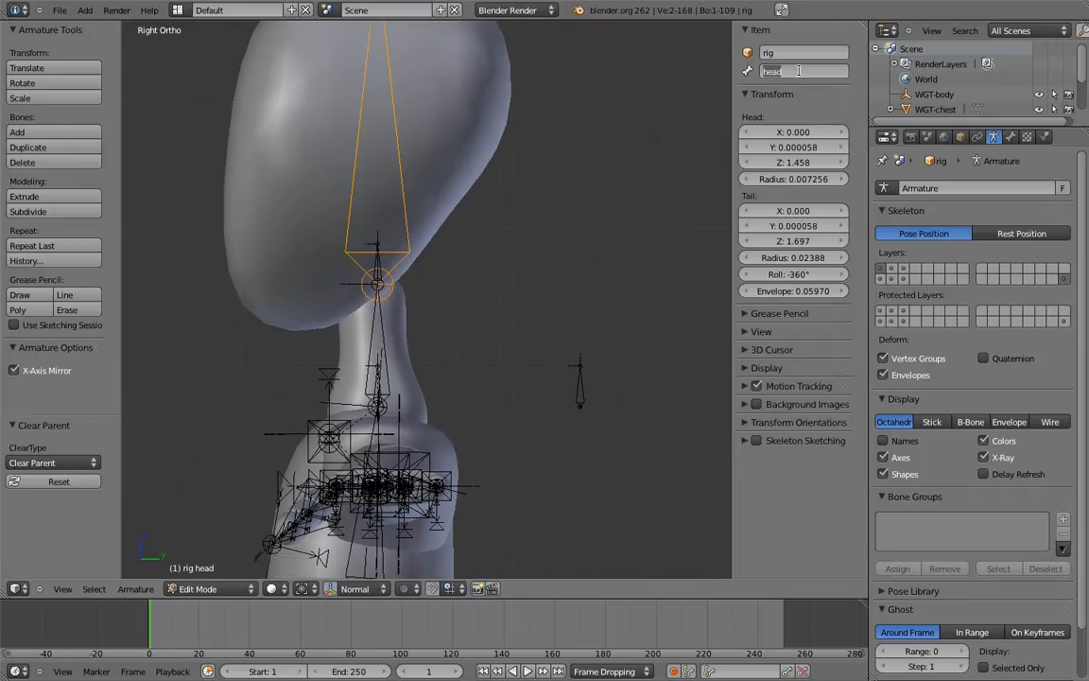
pyautogui.write('-')
pyautogui.press('Return')
pyautogui.rightClick(581, 388)
pyautogui.write('h')
pyautogui.press('Return')
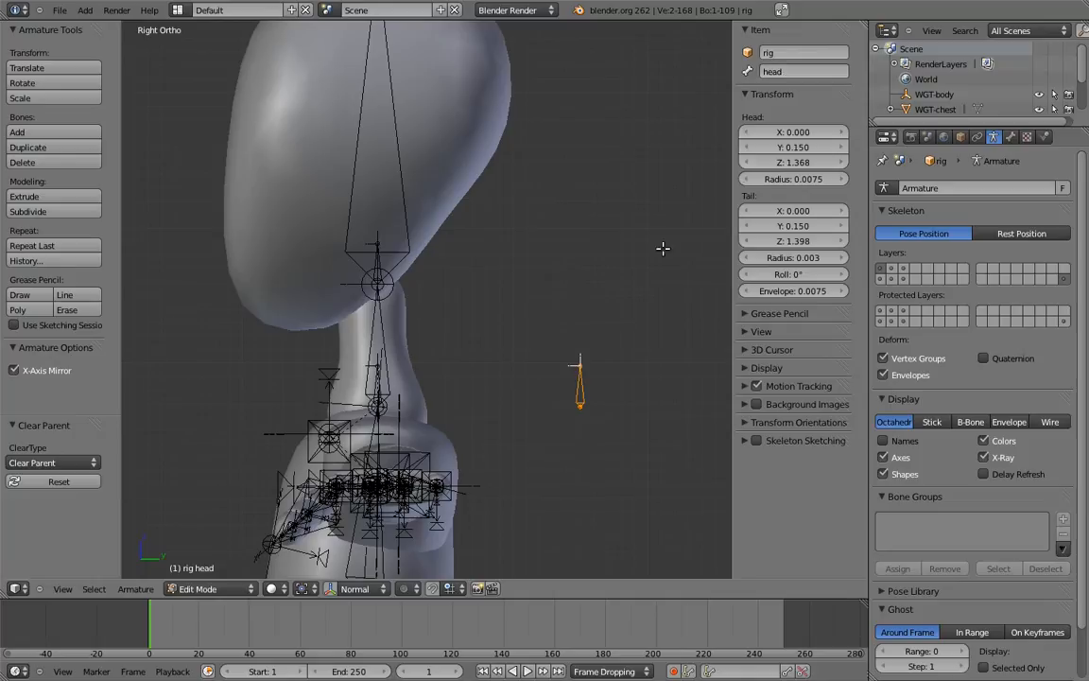
# Raise the tail of the new head control bone 0.1 along the Z axis and return to Pose Mode.
pyautogui.rightClick(579, 365)
pyautogui.press('g')
pyautogui.press('z')
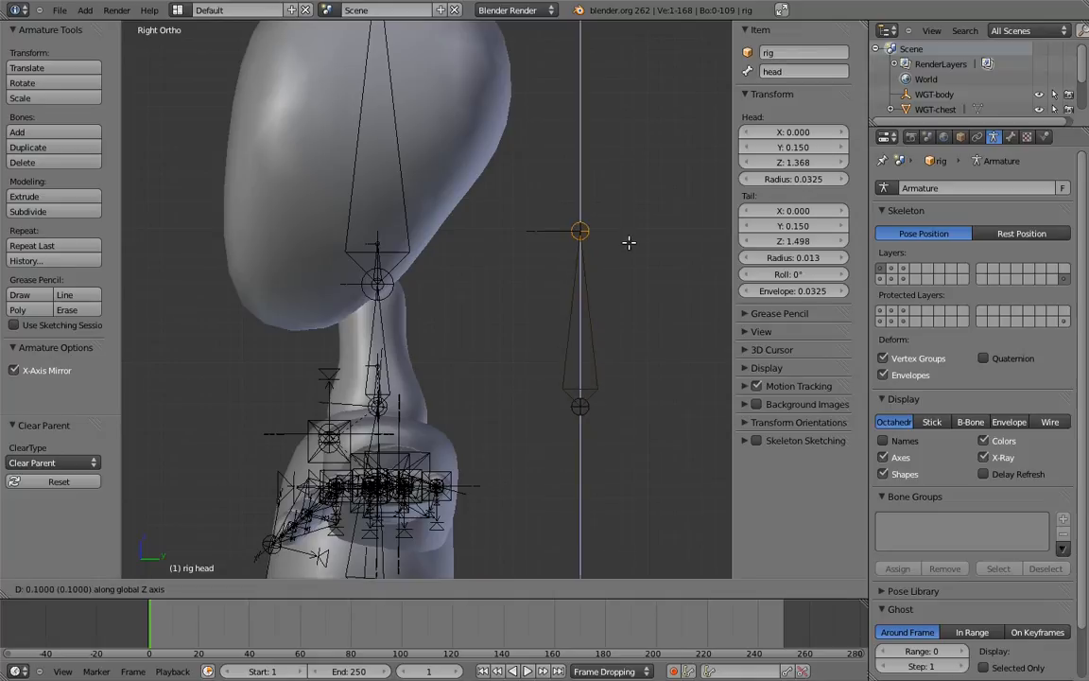
pyautogui.click(628, 242)
pyautogui.keyDown('shift'); pyautogui.moveTo(584, 258); pyautogui.dragTo(600, 255, button='middle'); pyautogui.keyUp('shift')
pyautogui.hotkey('ctrl', 'Tab')
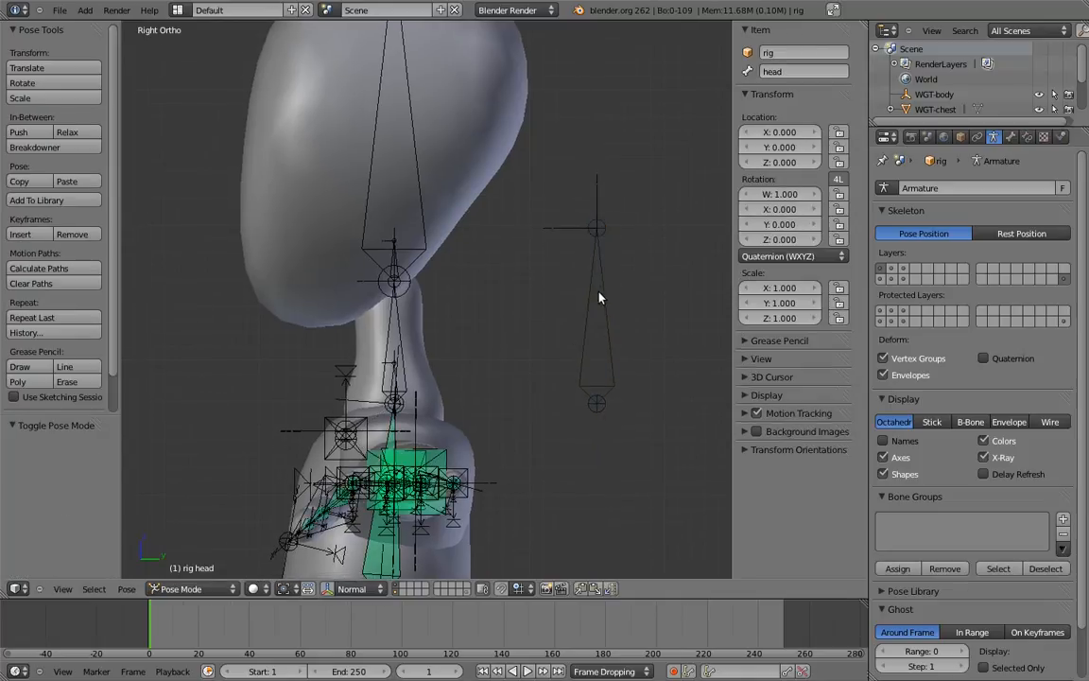
# Add a Copy Rotation constraint to MCH-chest.003 that targets the new head control bone.
pyautogui.rightClick(598, 284)
pyautogui.keyDown('shift'); pyautogui.rightClick(392, 378); pyautogui.keyUp('shift')
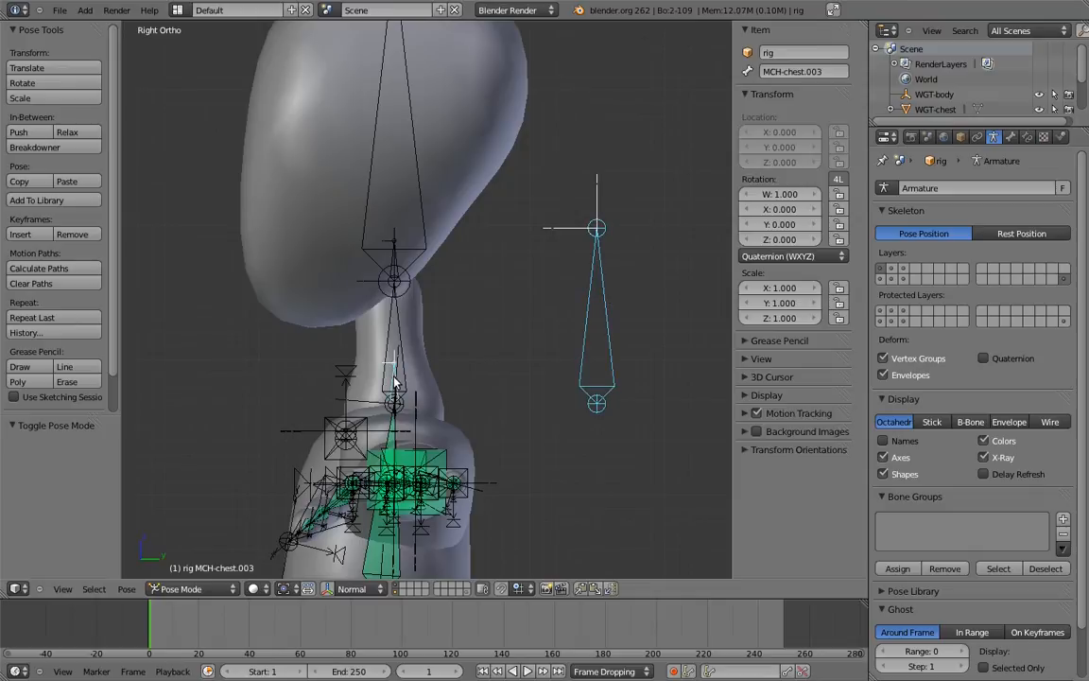
pyautogui.hotkey('ctrl', 'shift', 'c')
pyautogui.click(386, 380)
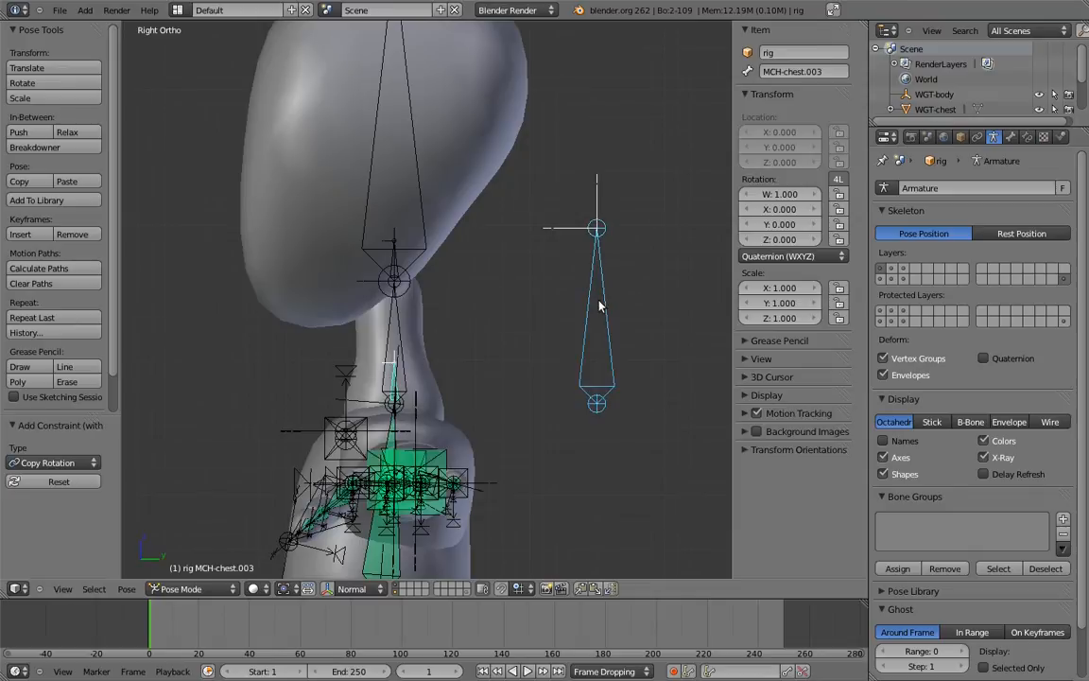
# Add a Copy Rotation constraint to neck.001 that targets the new head control bone.
pyautogui.rightClick(604, 301)
pyautogui.keyDown('shift'); pyautogui.rightClick(393, 266); pyautogui.keyUp('shift')
pyautogui.hotkey('ctrl', 'shift', 'c')
pyautogui.click(360, 238)
pyautogui.keyDown('shift'); pyautogui.moveTo(452, 246); pyautogui.dragTo(529, 224, button='middle'); pyautogui.keyUp('shift')
pyautogui.keyDown('shift'); pyautogui.moveTo(487, 337); pyautogui.dragTo(499, 299, button='middle'); pyautogui.keyUp('shift')
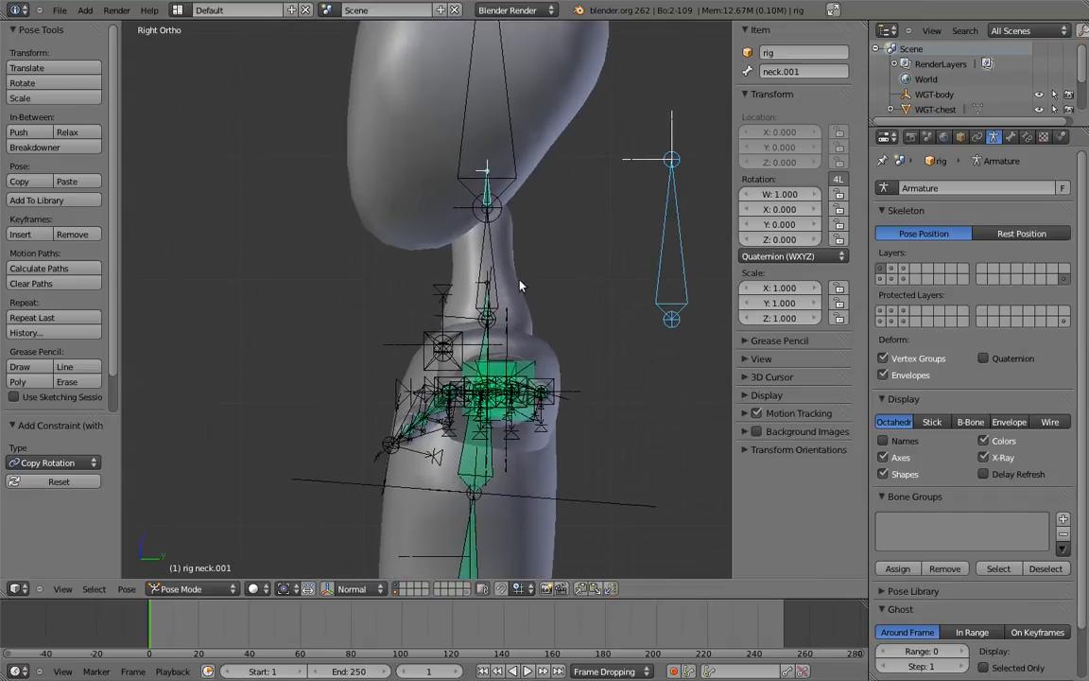
# Rotate the head control forward about 58° and reduce the influence of MCH-chest.003's Copy Rotation constraint.
pyautogui.rightClick(669, 166)
pyautogui.press('r')
pyautogui.click(501, 221)
pyautogui.rightClick(473, 305)
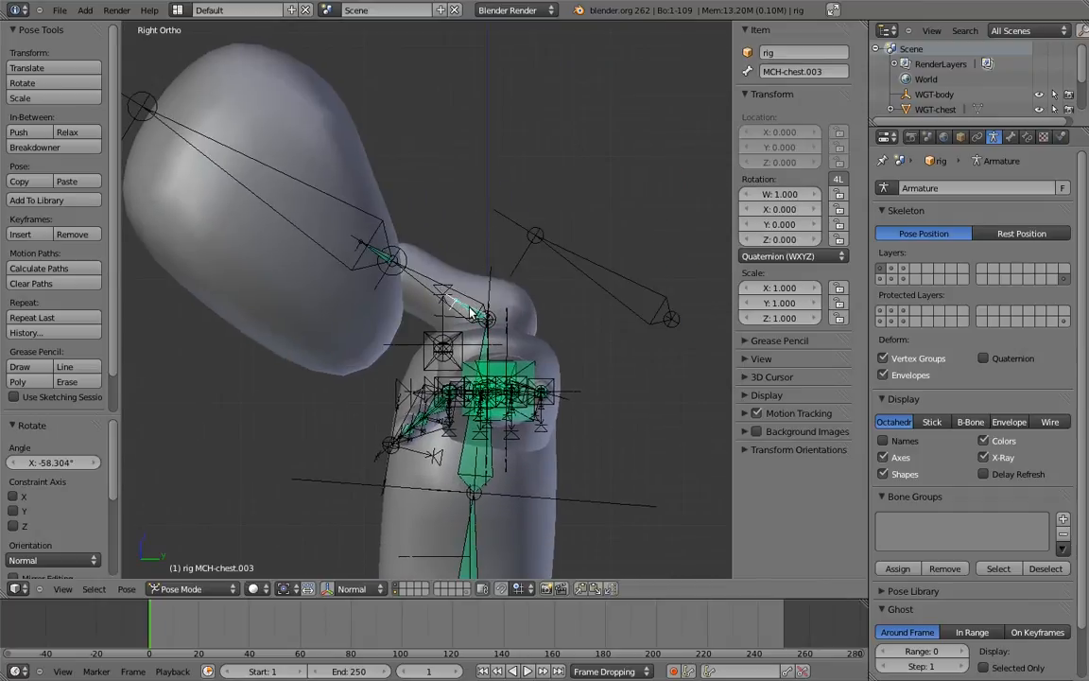
pyautogui.click(1029, 138)
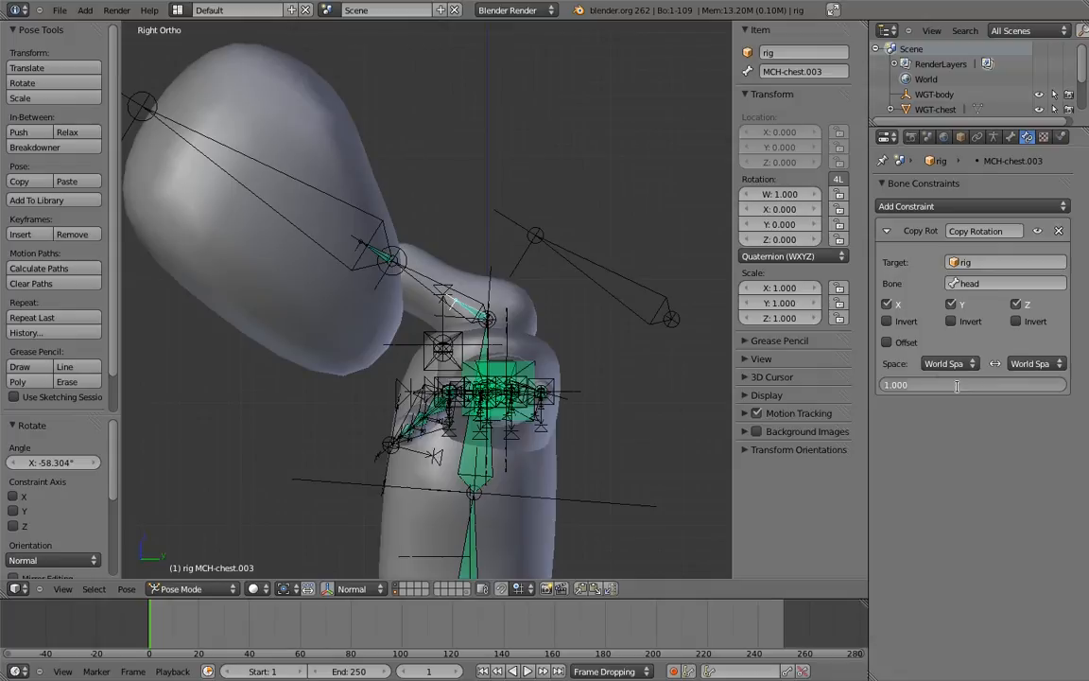
pyautogui.press('Return')
# Test-rotate the head control to check the neck's partial bend and clear the control's rotation.
pyautogui.keyDown('shift'); pyautogui.moveTo(554, 252); pyautogui.dragTo(578, 265, button='middle'); pyautogui.keyUp('shift')
pyautogui.keyDown('ctrl'); pyautogui.moveTo(559, 248); pyautogui.dragTo(556, 262, button='middle'); pyautogui.keyUp('ctrl')
pyautogui.rightClick(558, 260)
pyautogui.press('r')
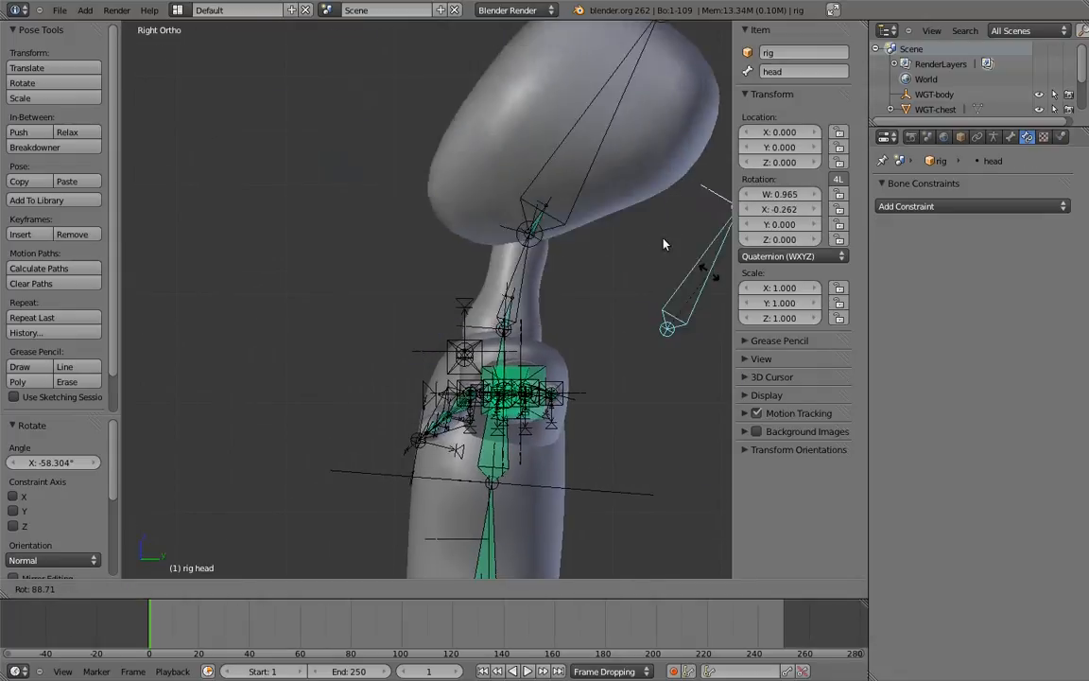
pyautogui.click(541, 239)
pyautogui.scroll(-3, 541, 240)
pyautogui.hotkey('alt', 'r')
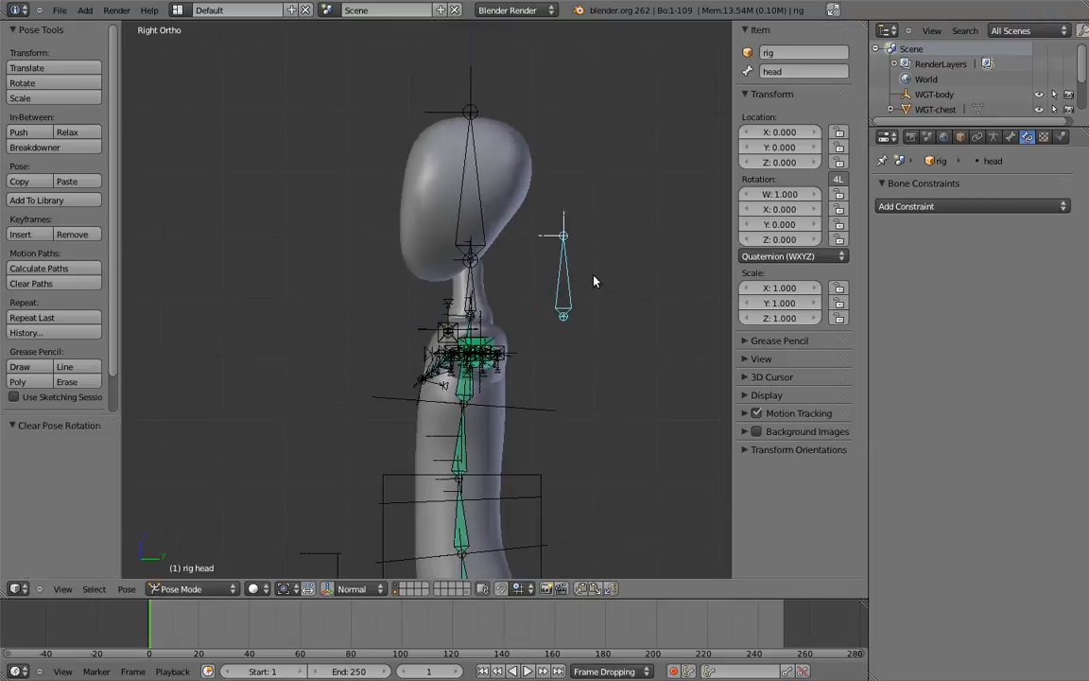
# Test-rotate a neck bone and the chest control to check how the head follows.
pyautogui.rightClick(465, 275)
pyautogui.press('r')
pyautogui.rightClick(476, 246)
pyautogui.keyDown('ctrl'); pyautogui.moveTo(465, 282); pyautogui.dragTo(426, 369, button='middle'); pyautogui.keyUp('ctrl')
pyautogui.rightClick(427, 366)
pyautogui.press('r')
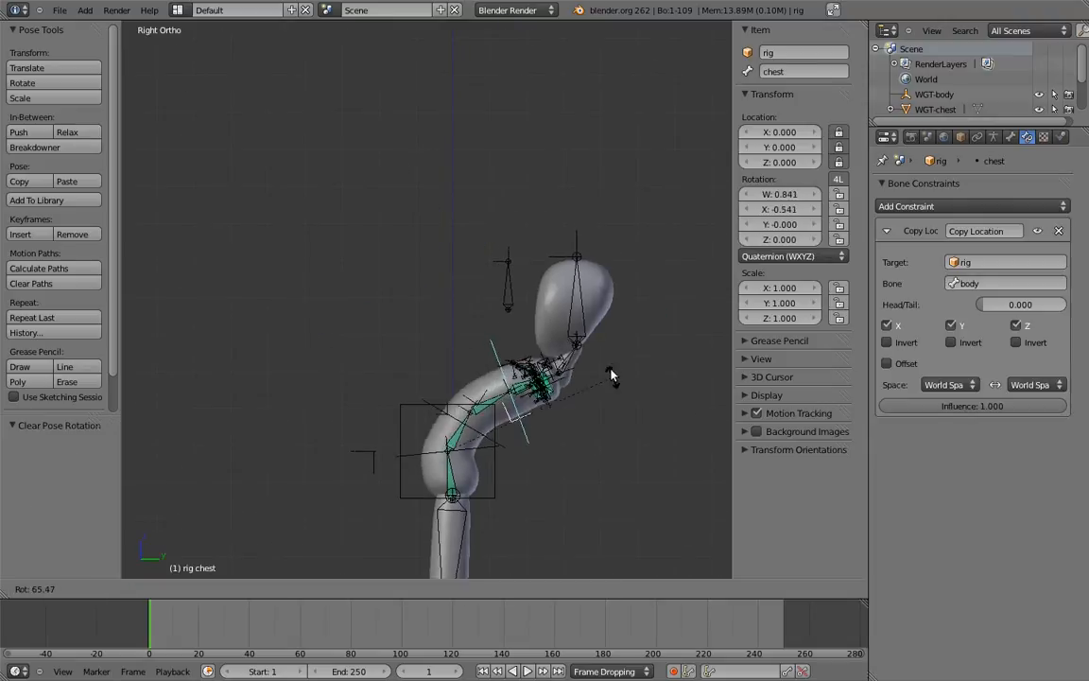
pyautogui.press('Escape')
# In Edit Mode, extrude two overlapping bones straight up from the base of the neck, 0.05 and 0.06 long.
pyautogui.scroll(5, 510, 274)
pyautogui.keyDown('shift'); pyautogui.moveTo(525, 291); pyautogui.dragTo(492, 362, button='middle'); pyautogui.keyUp('shift')
pyautogui.rightClick(433, 321)
pyautogui.press('Tab')
pyautogui.scroll(3, 544, 289)
pyautogui.rightClick(491, 362)
pyautogui.press('e')
pyautogui.press('z')
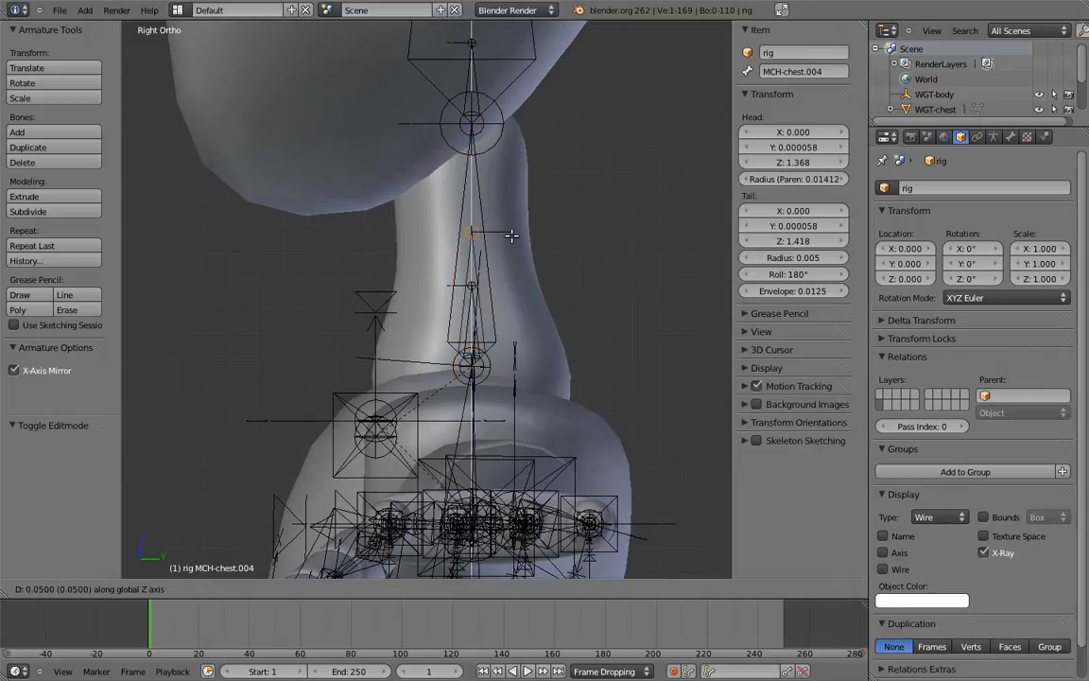
pyautogui.click(515, 230)
pyautogui.press('e')
pyautogui.press('z')
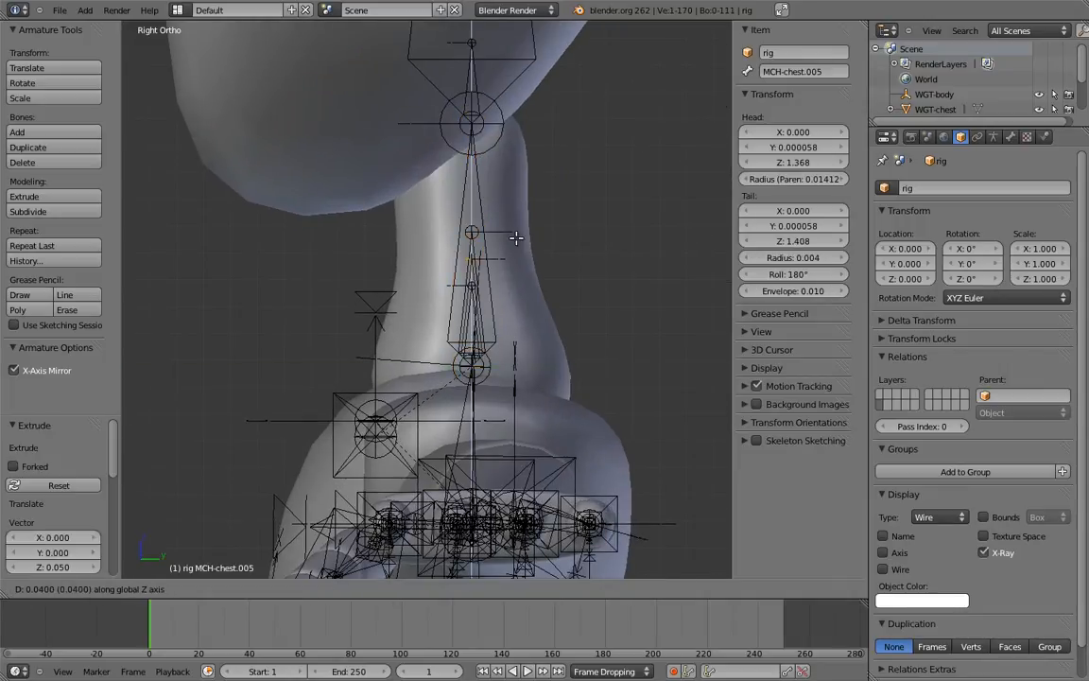
pyautogui.click(521, 210)
# Lower the tail of the shorter extruded bone by 0.01 along the Z axis.
pyautogui.keyDown('shift'); pyautogui.moveTo(505, 242); pyautogui.dragTo(509, 282, button='middle'); pyautogui.keyUp('shift')
pyautogui.rightClick(481, 271)
pyautogui.press('g')
pyautogui.press('z')
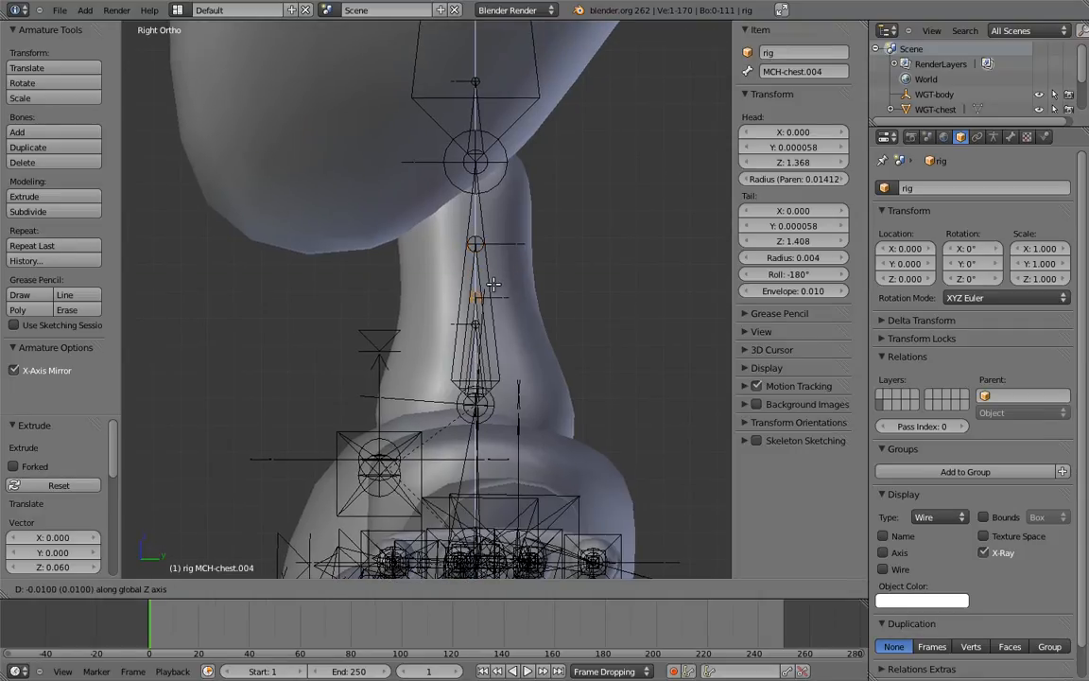
pyautogui.click(494, 291)
# Rename the shorter extruded bone as MCH-head_socket and the longer one as MCH-head_parent.
pyautogui.rightClick(475, 313)
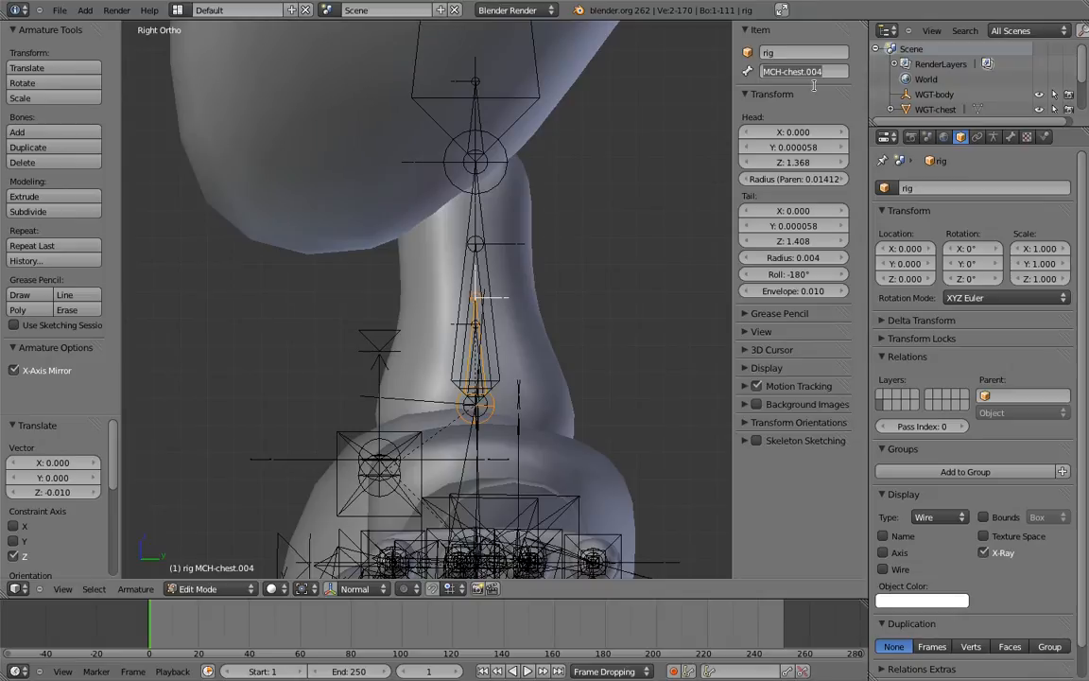
pyautogui.write('MCH-head_socket')
pyautogui.press('Return')
pyautogui.rightClick(478, 275)
pyautogui.doubleClick(800, 73)
pyautogui.write('M')
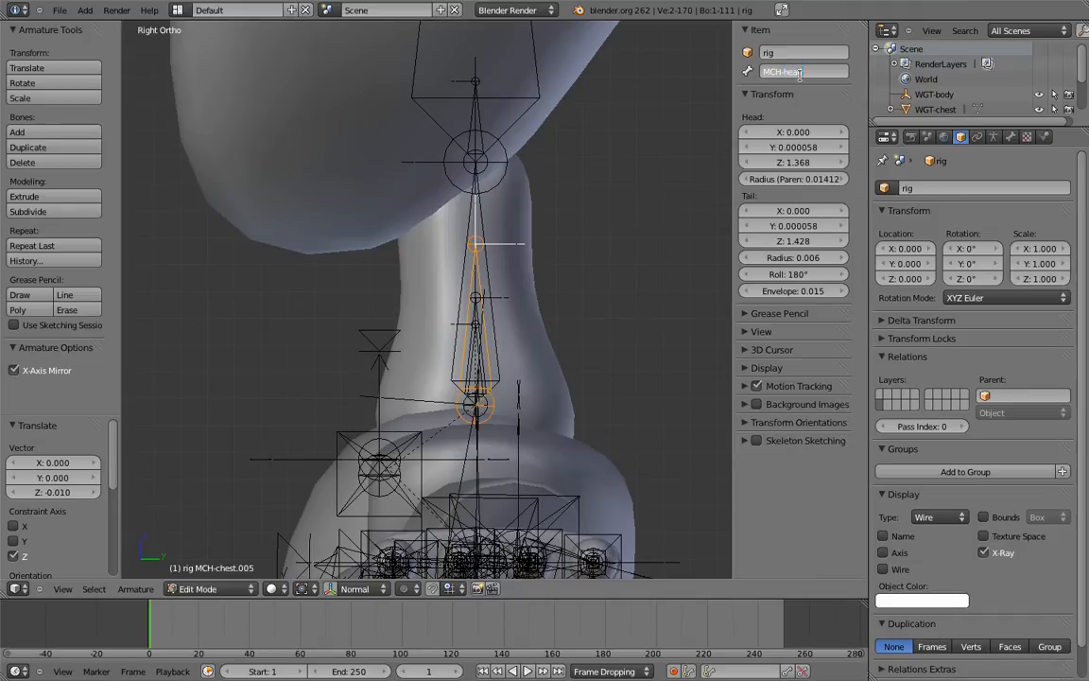
pyautogui.write('CH-head_parent')
pyautogui.press('Return')
# Parent MCH-head_parent to the root bone with Keep Offset.
pyautogui.scroll(-4, 494, 316)
pyautogui.keyDown('shift'); pyautogui.moveTo(508, 219); pyautogui.dragTo(486, 178, button='middle'); pyautogui.keyUp('shift')
pyautogui.moveTo(522, 383)
pyautogui.keyDown('shift'); pyautogui.mouseDown(button='middle')
pyautogui.moveTo(497, 201)
pyautogui.moveTo(464, 104)
pyautogui.mouseUp(button='middle'); pyautogui.keyUp('shift')
pyautogui.moveTo(506, 496)
pyautogui.keyDown('shift'); pyautogui.mouseDown(button='middle')
pyautogui.moveTo(467, 348)
pyautogui.moveTo(451, 109)
pyautogui.mouseUp(button='middle'); pyautogui.keyUp('shift')
pyautogui.keyDown('shift'); pyautogui.moveTo(455, 358); pyautogui.dragTo(376, 40, button='middle'); pyautogui.keyUp('shift')
pyautogui.keyDown('shift'); pyautogui.moveTo(404, 238); pyautogui.dragTo(330, 27, button='middle'); pyautogui.keyUp('shift')
pyautogui.rightClick(472, 382)
pyautogui.moveTo(472, 378)
pyautogui.keyDown('ctrl'); pyautogui.mouseDown(button='middle')
pyautogui.moveTo(469, 171)
pyautogui.moveTo(496, 311)
pyautogui.mouseUp(button='middle'); pyautogui.keyUp('ctrl')
pyautogui.hotkey('ctrl', 'p')
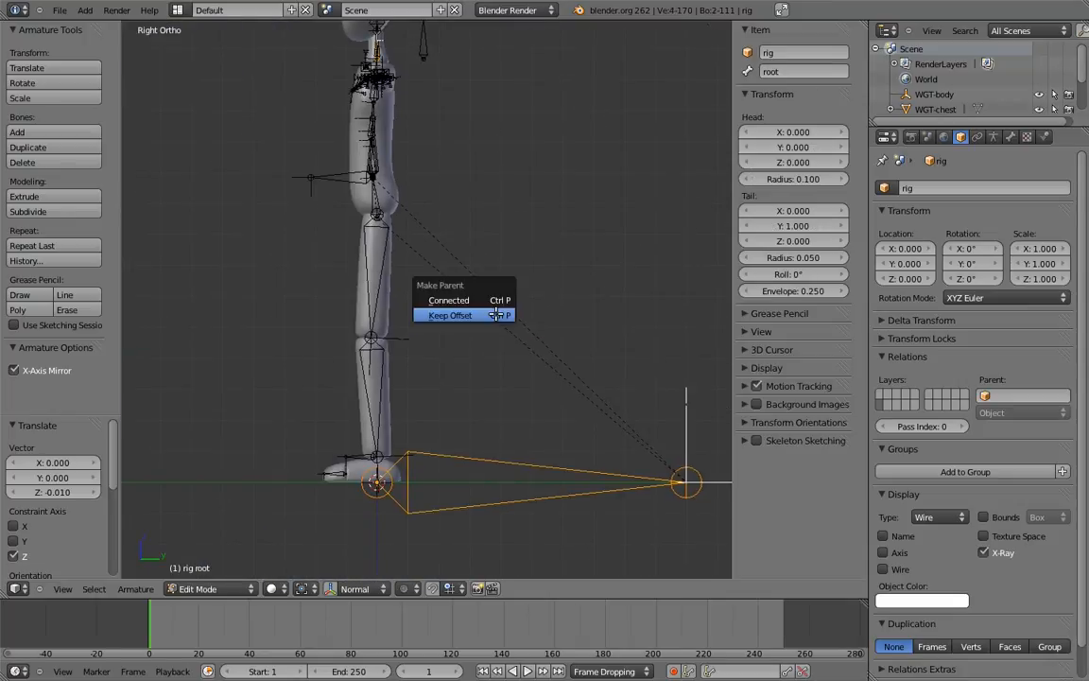
pyautogui.click(496, 315)
# Parent the head control bone to MCH-head_parent with Keep Offset and return to Pose Mode.
pyautogui.keyDown('shift'); pyautogui.moveTo(401, 92); pyautogui.dragTo(710, 159, button='middle'); pyautogui.keyUp('shift')
pyautogui.keyDown('shift'); pyautogui.moveTo(709, 159); pyautogui.dragTo(503, 316, button='middle'); pyautogui.keyUp('shift')
pyautogui.keyDown('ctrl'); pyautogui.moveTo(503, 317); pyautogui.dragTo(552, 278, button='middle'); pyautogui.keyUp('ctrl')
pyautogui.rightClick(710, 206)
pyautogui.rightClick(422, 229)
pyautogui.hotkey('ctrl', 'p')
pyautogui.click(418, 234)
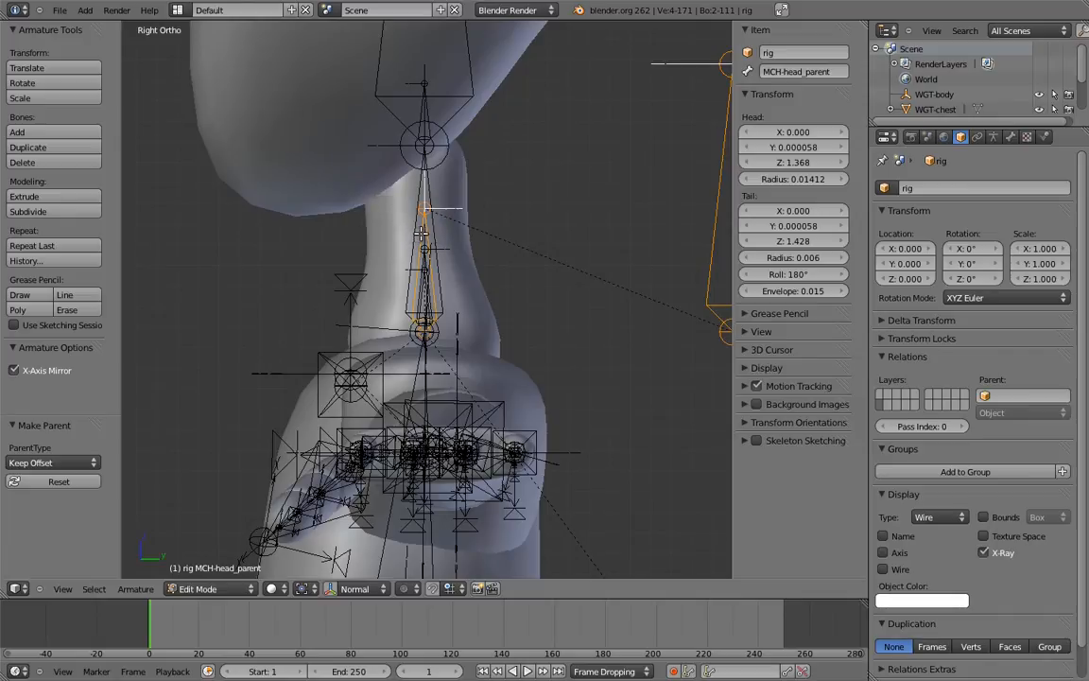
pyautogui.keyDown('shift'); pyautogui.moveTo(429, 243); pyautogui.dragTo(472, 238, button='middle'); pyautogui.keyUp('shift')
pyautogui.hotkey('ctrl', 'Tab')
# Test-rotate the chest control to check the position and orientation of the head control.
pyautogui.scroll(-4, 426, 302)
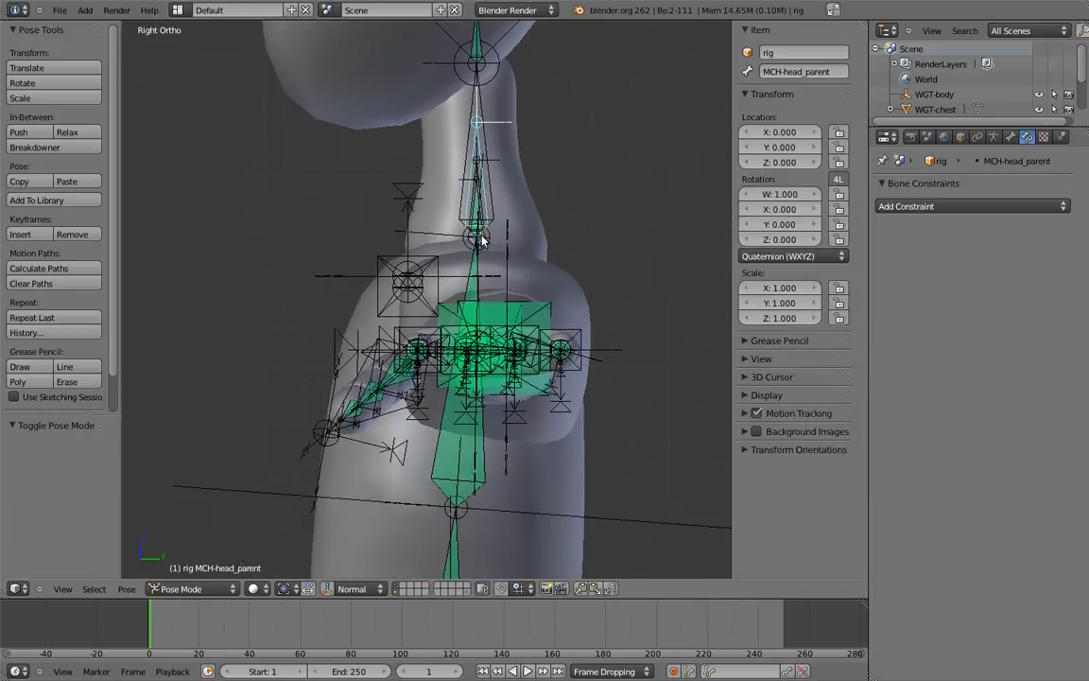
pyautogui.rightClick(325, 296)
pyautogui.press('r')
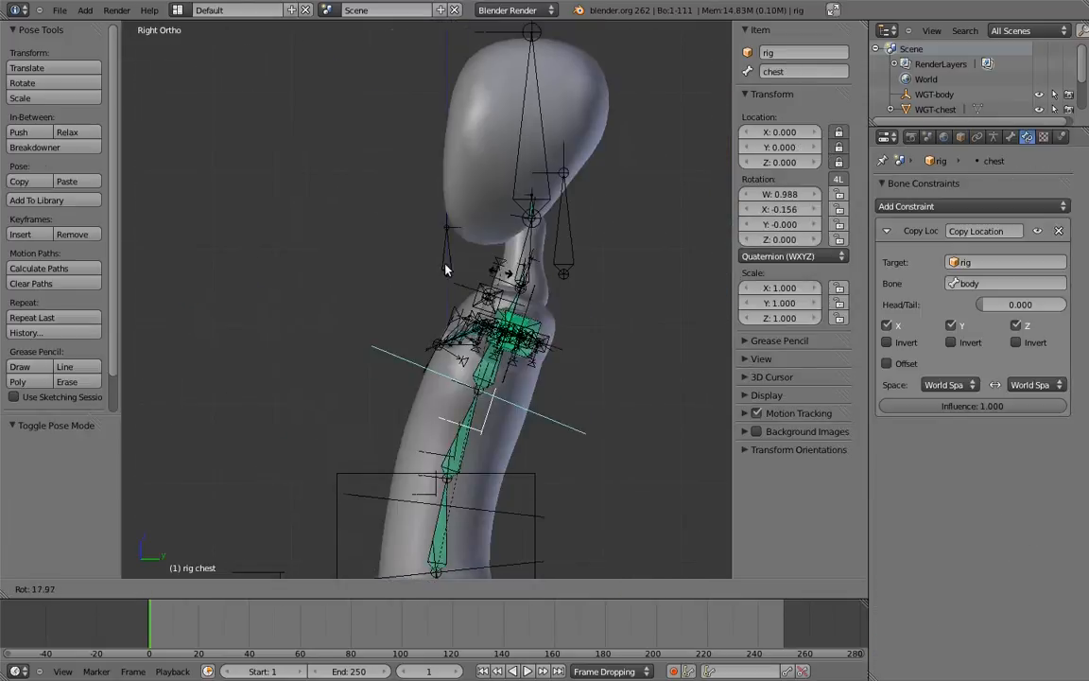
pyautogui.rightClick(265, 242)
# Add Copy Location and Copy Transforms constraints to MCH-head_parent, both targeting MCH-head_socket.
pyautogui.scroll(4, 489, 234)
pyautogui.keyDown('shift'); pyautogui.moveTo(487, 229); pyautogui.dragTo(435, 347, button='middle'); pyautogui.keyUp('shift')
pyautogui.scroll(4, 435, 206)
pyautogui.rightClick(430, 198)
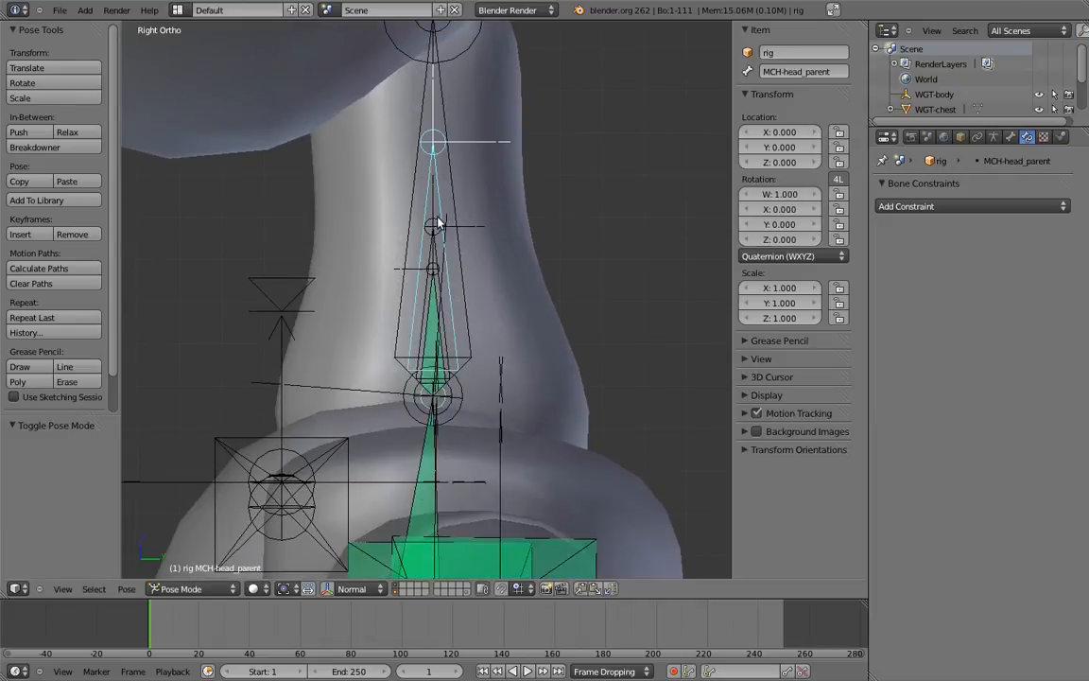
pyautogui.hotkey('shift', 'ctrl', 'c')
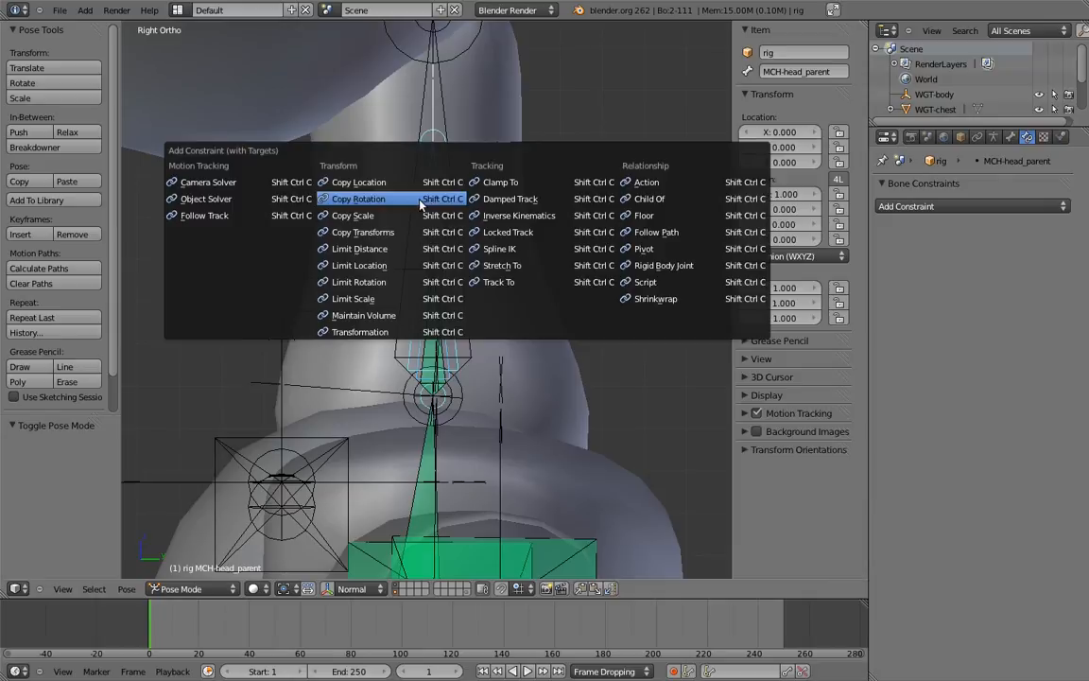
pyautogui.click(370, 162)
pyautogui.hotkey('shift', 'ctrl', 'c')
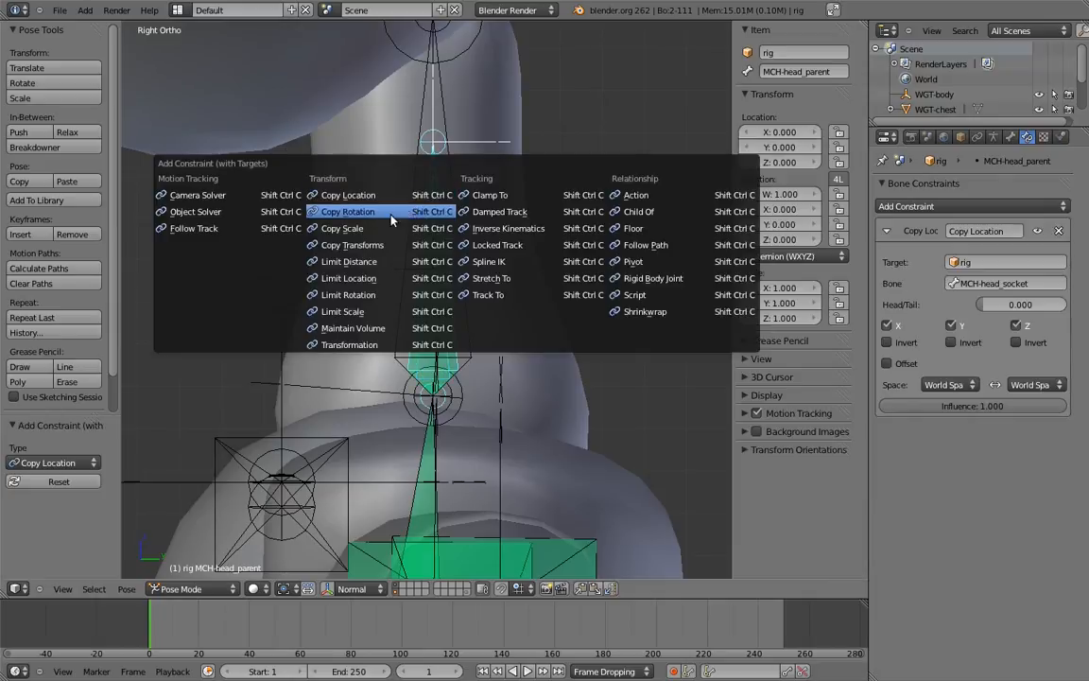
pyautogui.click(407, 245)
# Rotate the chest control forward about 43° and set the influence of MCH-head_parent's Copy Transforms constraint to 0.
pyautogui.scroll(-7, 469, 151)
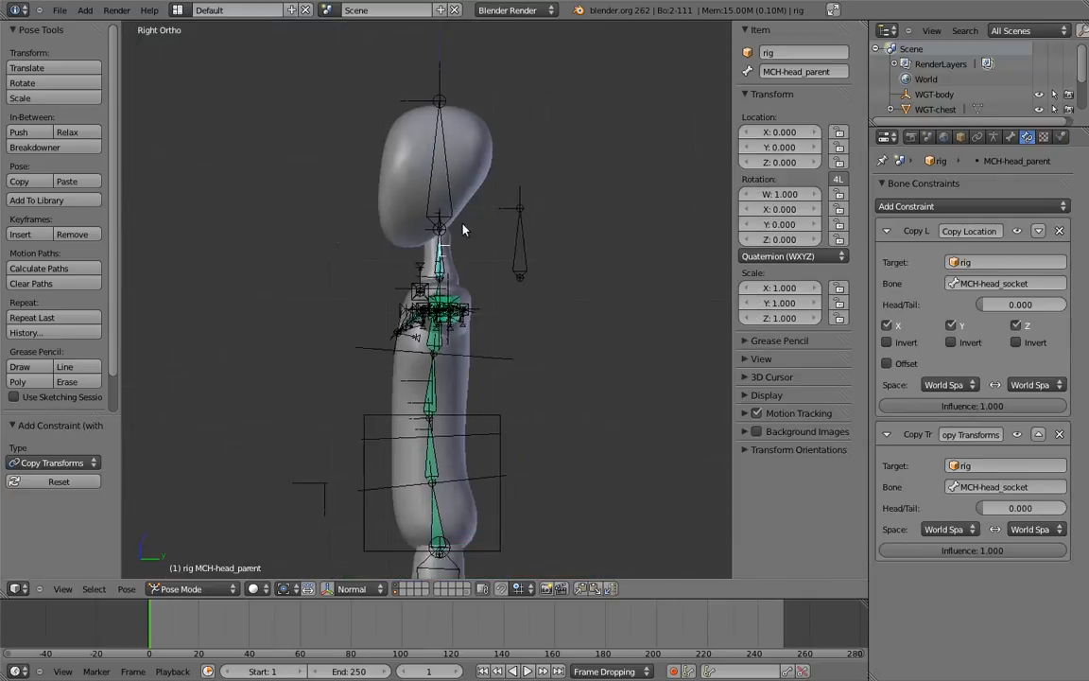
pyautogui.rightClick(374, 304)
pyautogui.press('r')
pyautogui.click(258, 280)
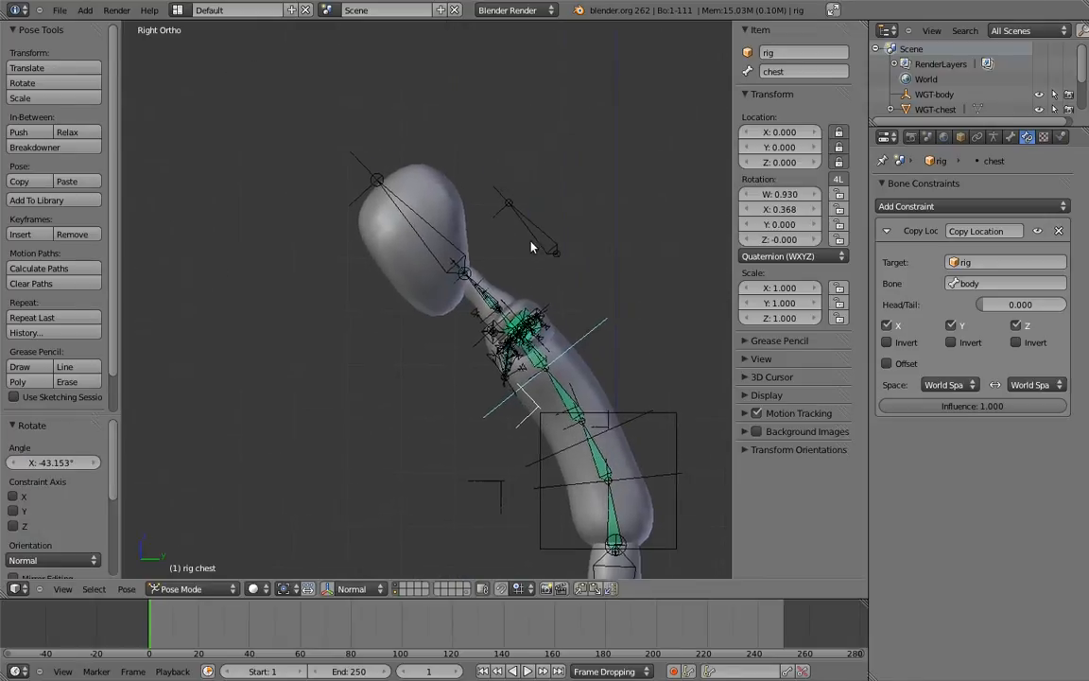
pyautogui.scroll(6, 514, 254)
pyautogui.rightClick(499, 243)
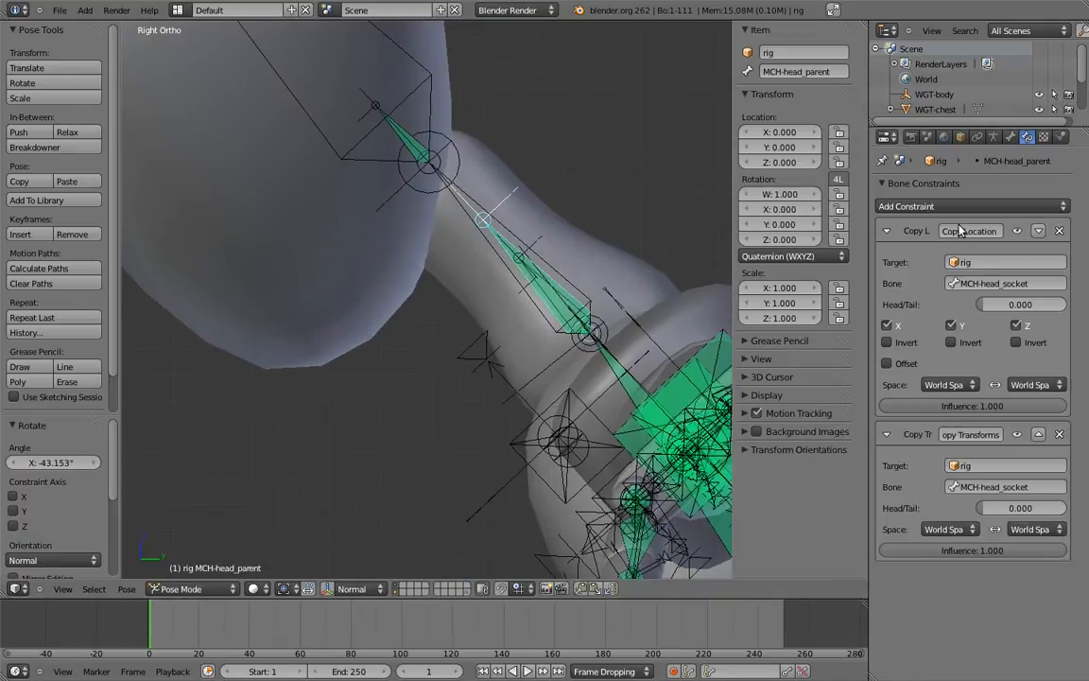
pyautogui.moveTo(1003, 553); pyautogui.dragTo(884, 552)
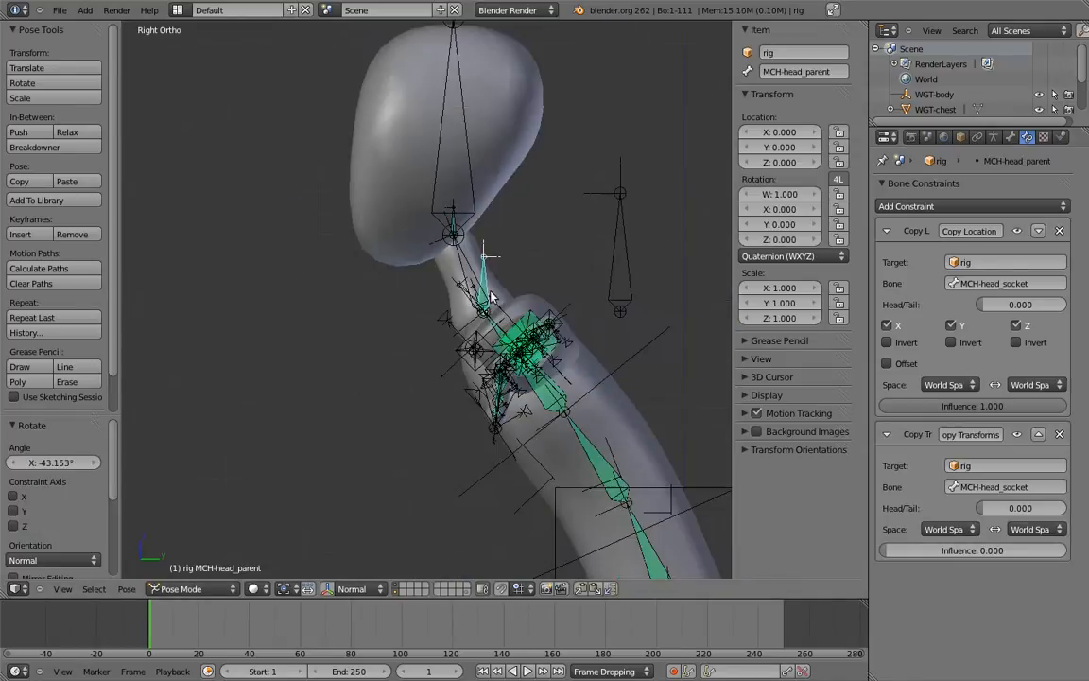
# Test-rotate the chest control again, clear the rotation of all bones and deselect everything.
pyautogui.scroll(-3, 476, 275)
pyautogui.rightClick(476, 284)
pyautogui.press('r')
pyautogui.rightClick(513, 256)
pyautogui.press('a')
pyautogui.press('a')
pyautogui.hotkey('alt', 'r')
pyautogui.press('a')
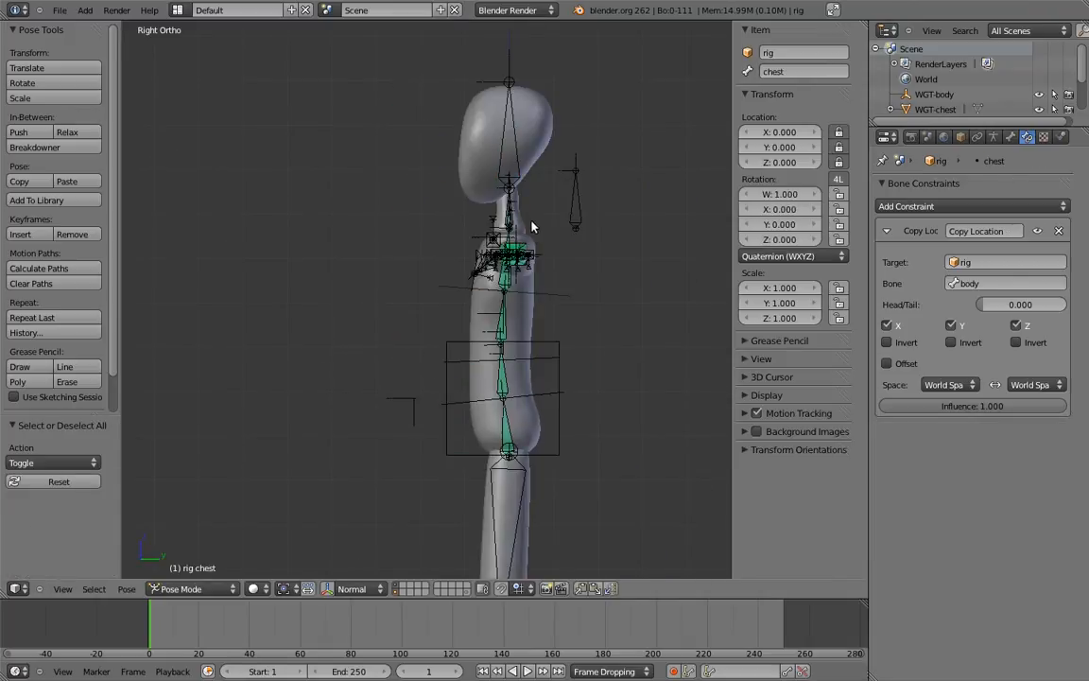
# Select the head control bone behind the neck.
pyautogui.keyDown('shift'); pyautogui.moveTo(590, 188); pyautogui.dragTo(501, 243, button='middle'); pyautogui.keyUp('shift')
pyautogui.rightClick(487, 248)
pyautogui.scroll(2, 501, 248)
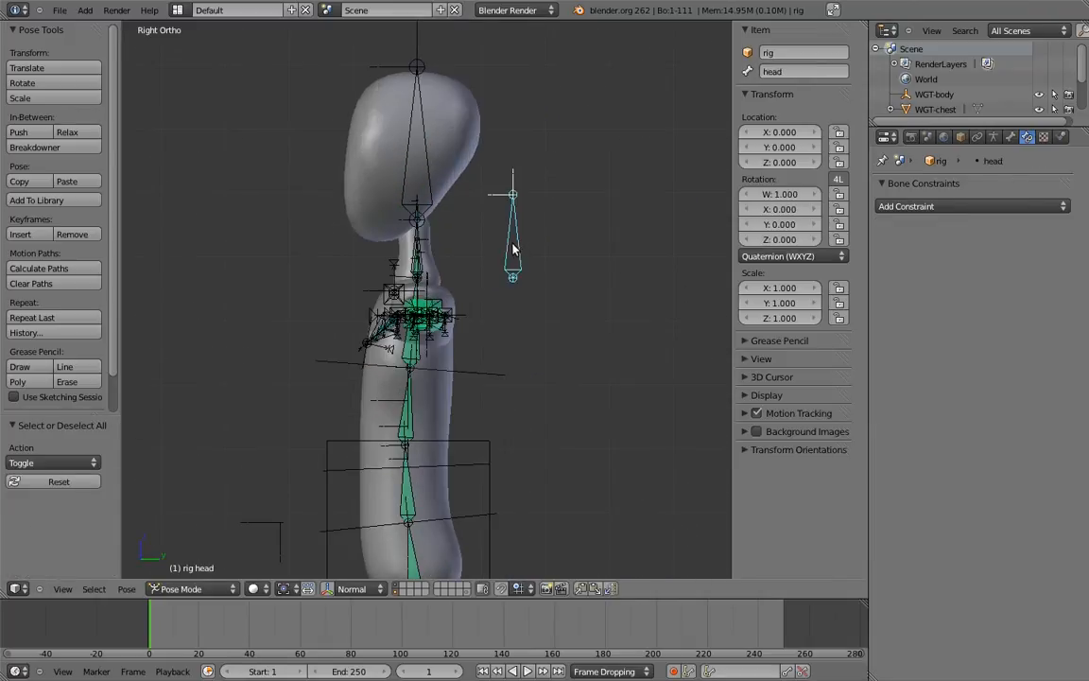
# Add a custom property named isolate_rotation to the head bone.
pyautogui.click(1011, 138)
pyautogui.click(973, 604)
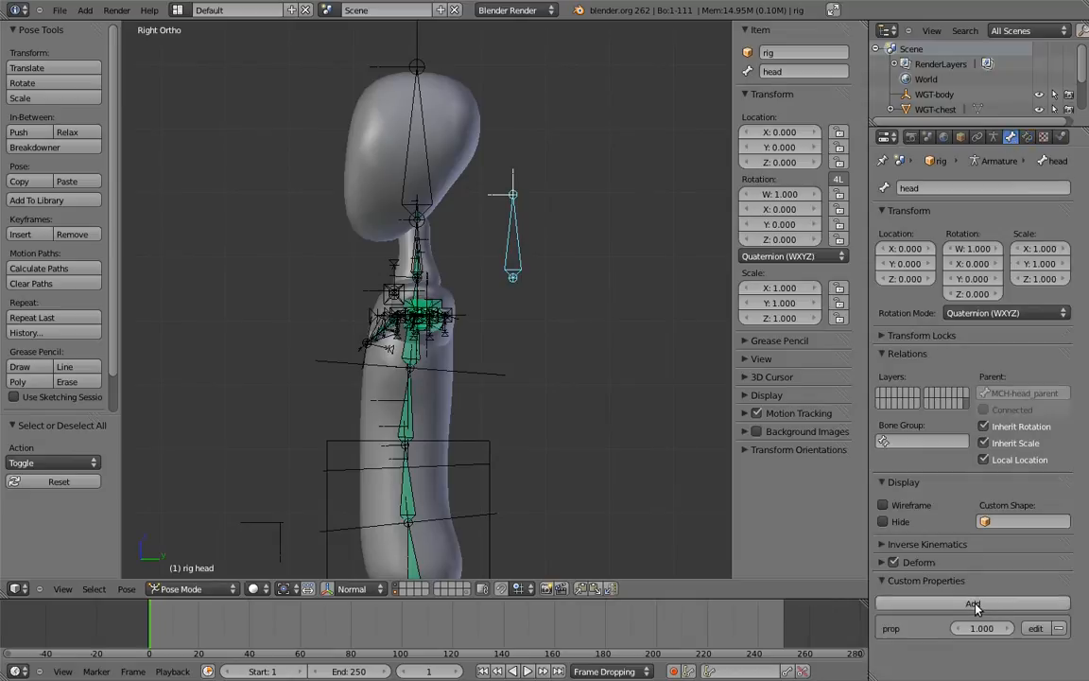
pyautogui.click(1031, 621)
pyautogui.click(1015, 549)
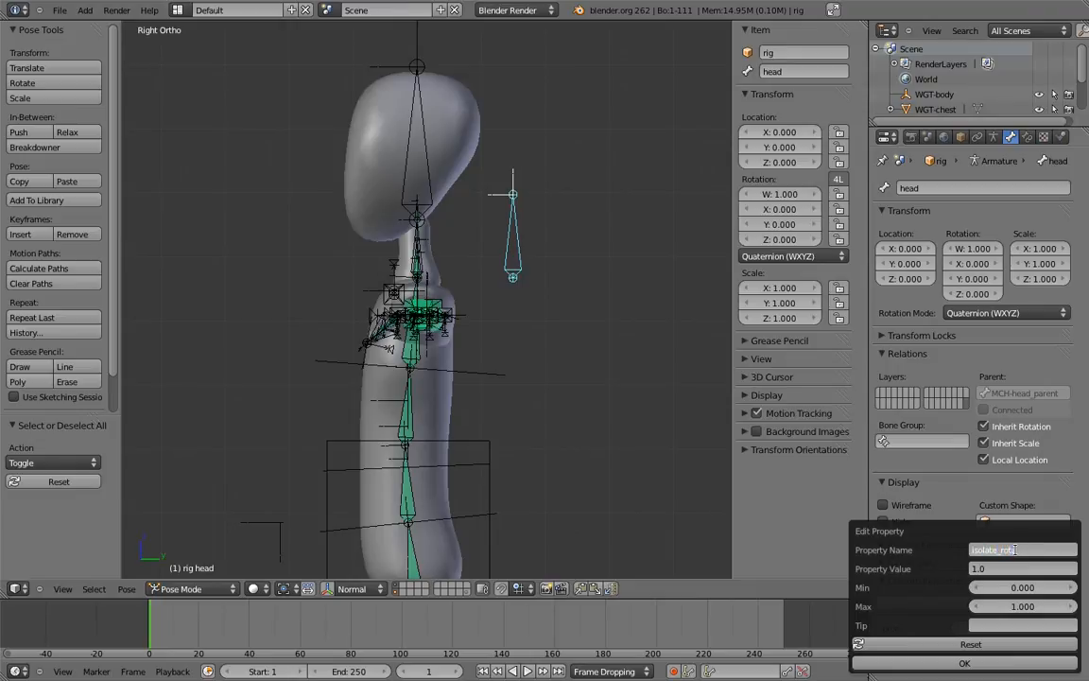
pyautogui.press('Return')
pyautogui.click(965, 663)
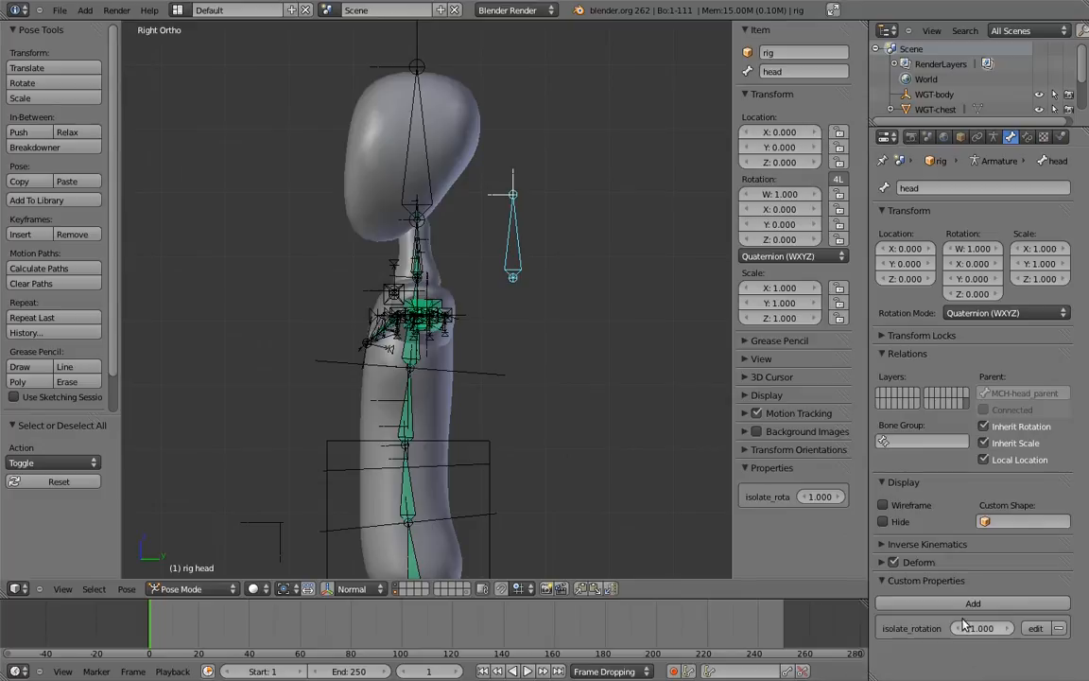
# Copy the isolate_rotation property's data path and add a driver to the influence of MCH-head_parent's Copy Transforms constraint.
pyautogui.rightClick(819, 497)
pyautogui.click(819, 500)
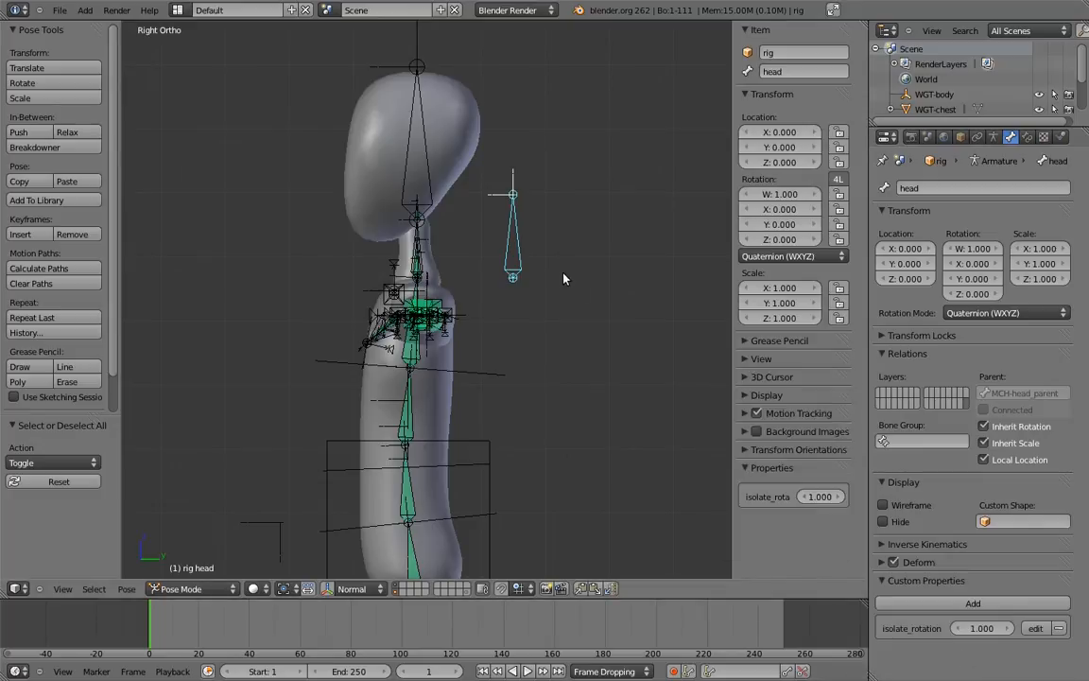
pyautogui.scroll(6, 576, 324)
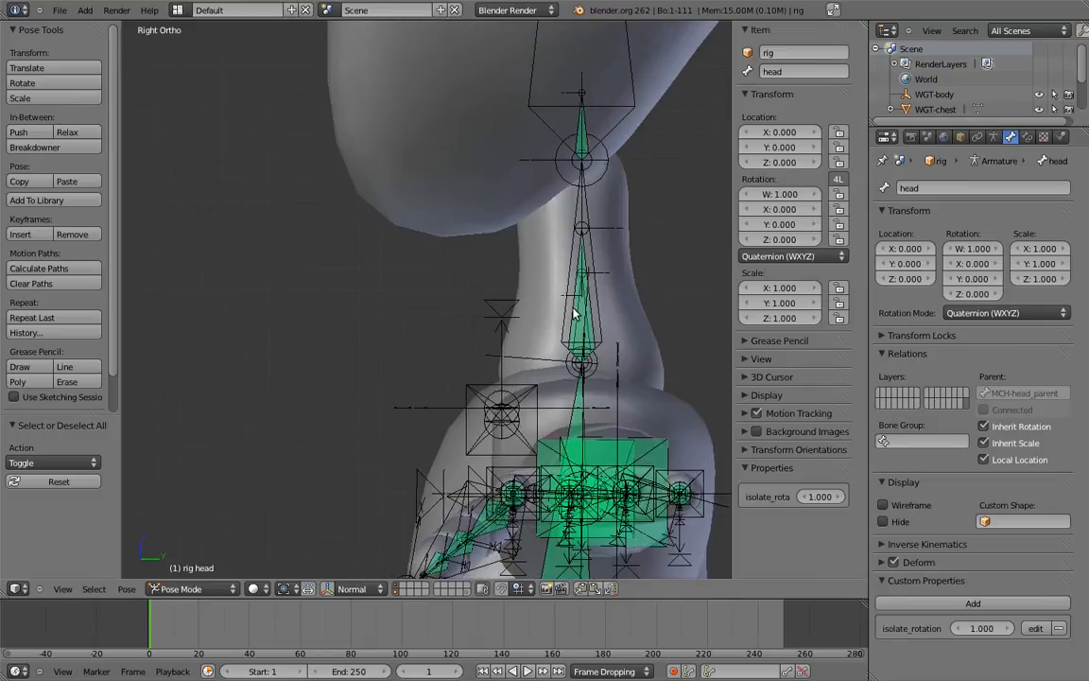
pyautogui.rightClick(573, 318)
pyautogui.click(1027, 137)
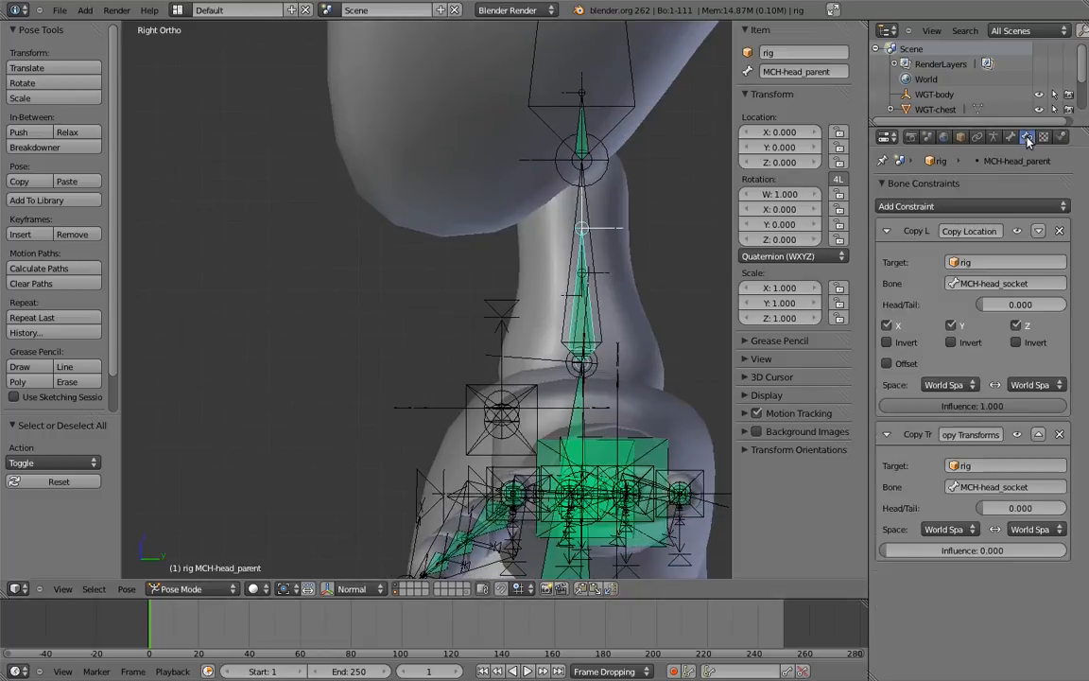
pyautogui.rightClick(936, 551)
pyautogui.click(899, 569)
# Open a driver editor beside the 3D view and show only the driver settings of MCH-head_parent's influence curve.
pyautogui.moveTo(864, 25); pyautogui.dragTo(463, 37)
pyautogui.click(16, 588)
pyautogui.click(57, 484)
pyautogui.click(258, 589)
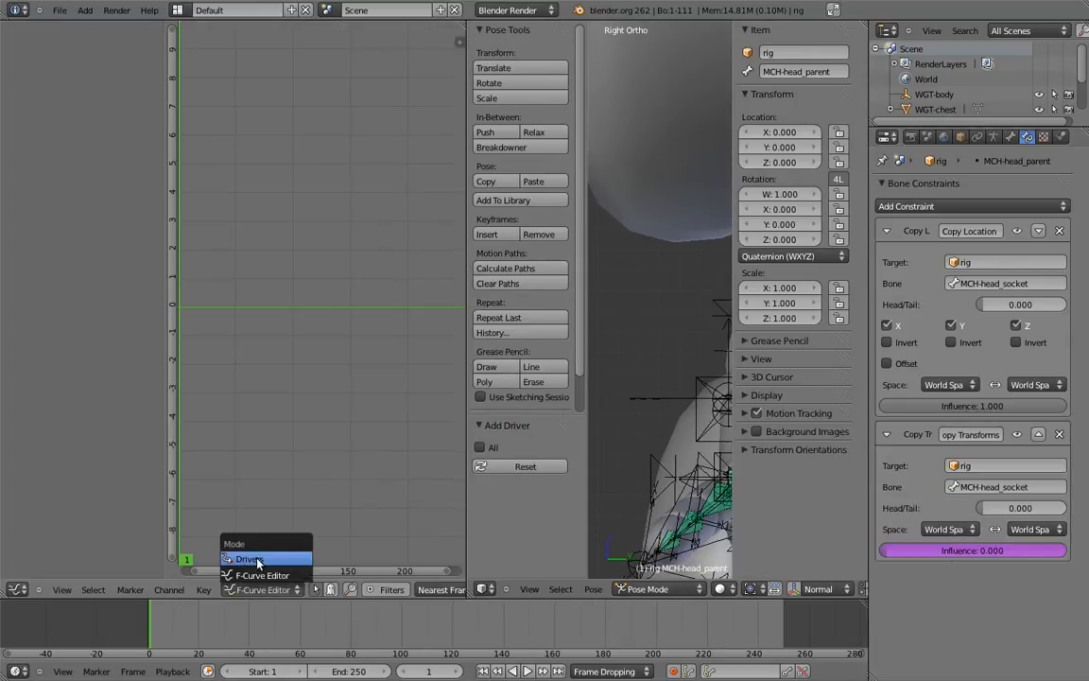
pyautogui.click(248, 489)
pyautogui.click(66, 63)
pyautogui.press('n')
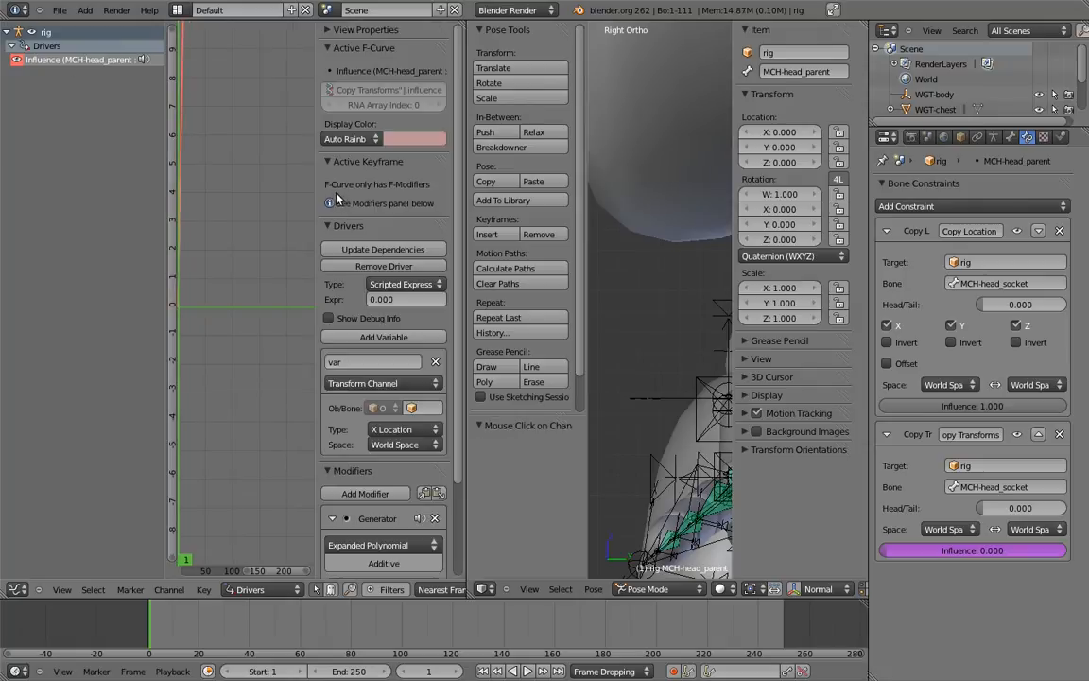
pyautogui.click(328, 47)
pyautogui.click(328, 66)
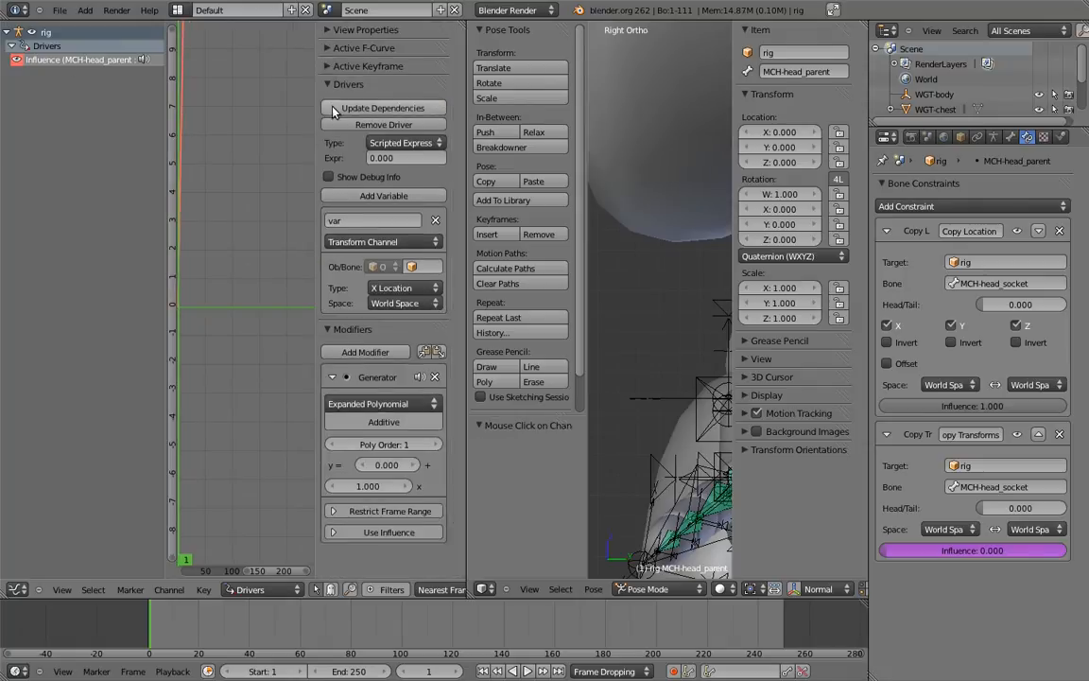
pyautogui.click(327, 329)
# Set the driver variable to Single Property on the rig object, using the copied isolate_rotation data path.
pyautogui.click(383, 241)
pyautogui.click(397, 226)
pyautogui.click(416, 267)
pyautogui.click(416, 304)
pyautogui.hotkey('ctrl', 'v')
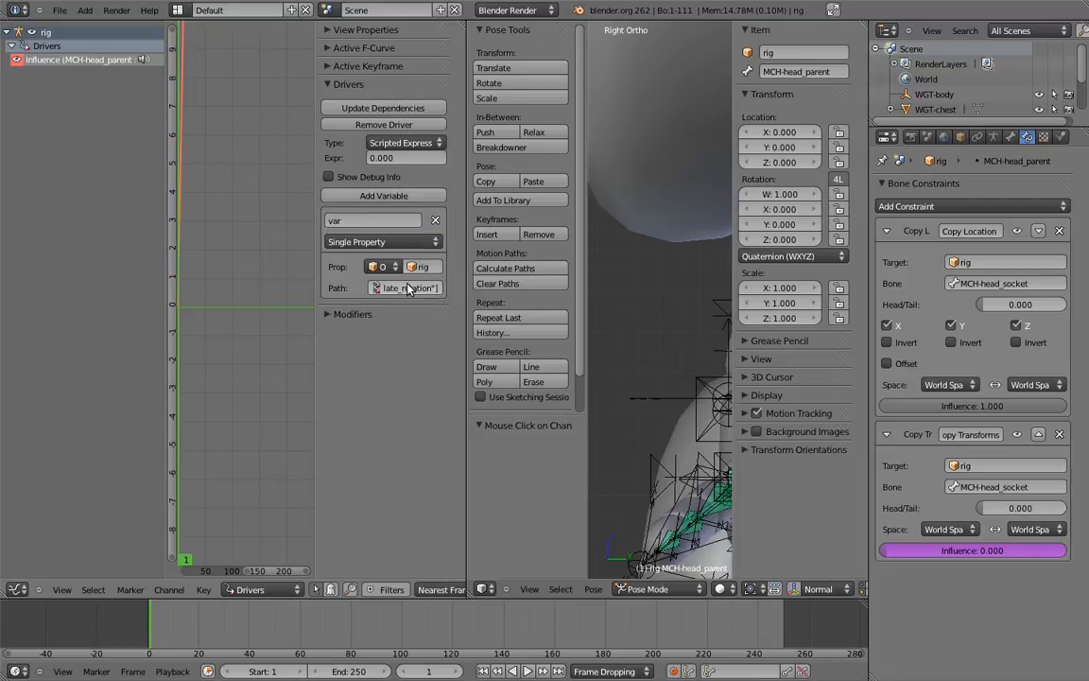
# Set the driver expression to 1-var, update its dependencies and close the driver editor area.
pyautogui.click(407, 158)
pyautogui.write('1-var')
pyautogui.press('Return')
pyautogui.click(390, 108)
pyautogui.moveTo(469, 21); pyautogui.dragTo(482, 317)
# Rotate the chest control by about -53° and set the head bone's isolate_rotation to 0 to test the driver.
pyautogui.scroll(-5, 522, 310)
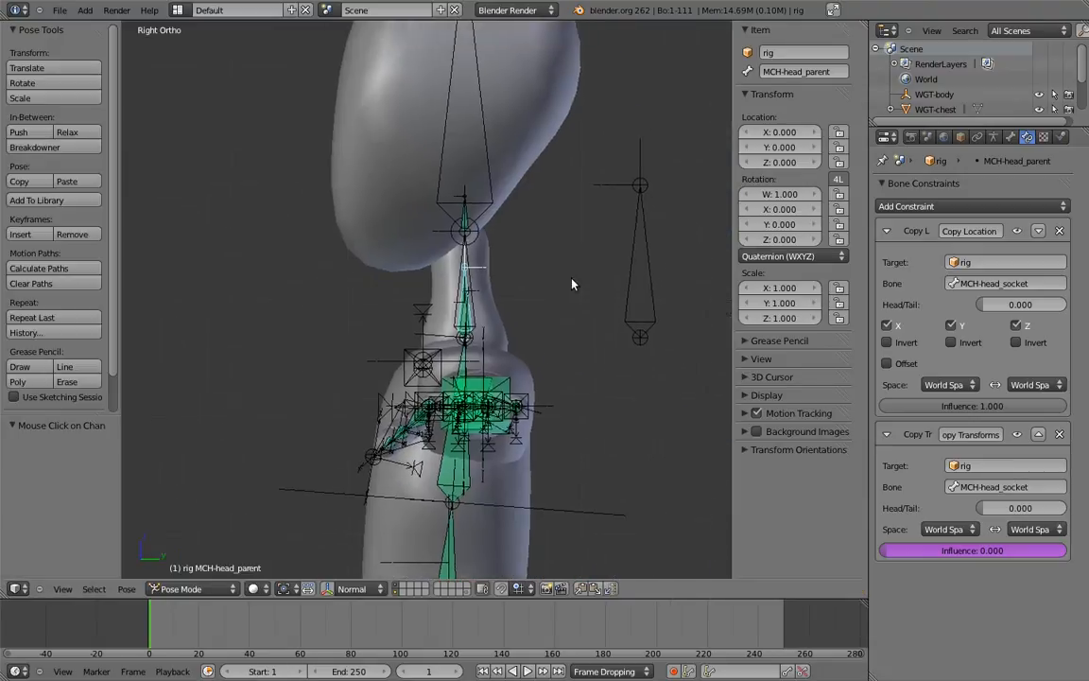
pyautogui.press('r')
pyautogui.click(279, 305)
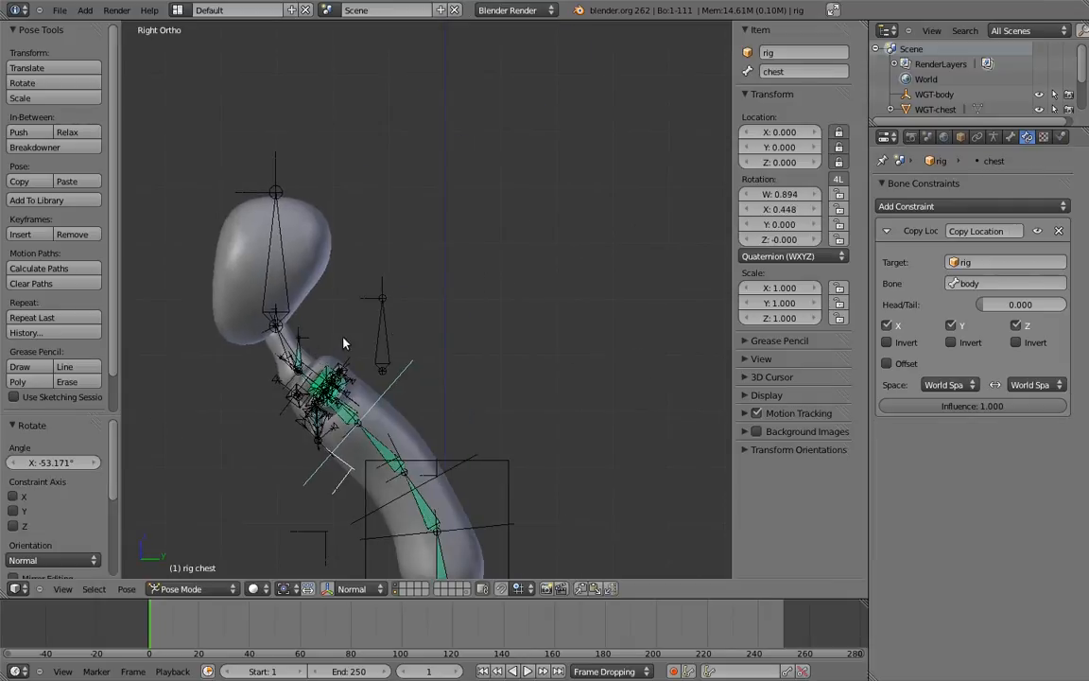
pyautogui.rightClick(385, 333)
pyautogui.moveTo(816, 498); pyautogui.dragTo(206, 522)
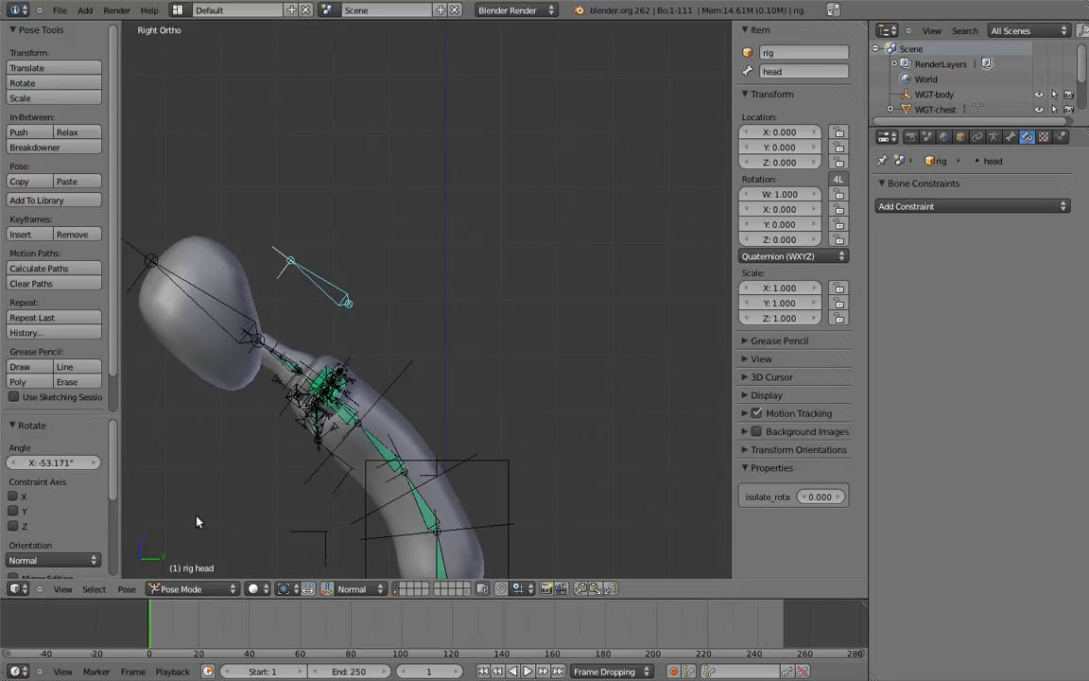
# Clear the pose rotation of all bones and deselect them.
pyautogui.press('a')
pyautogui.hotkey('alt', 'r')
pyautogui.scroll(3, 576, 270)
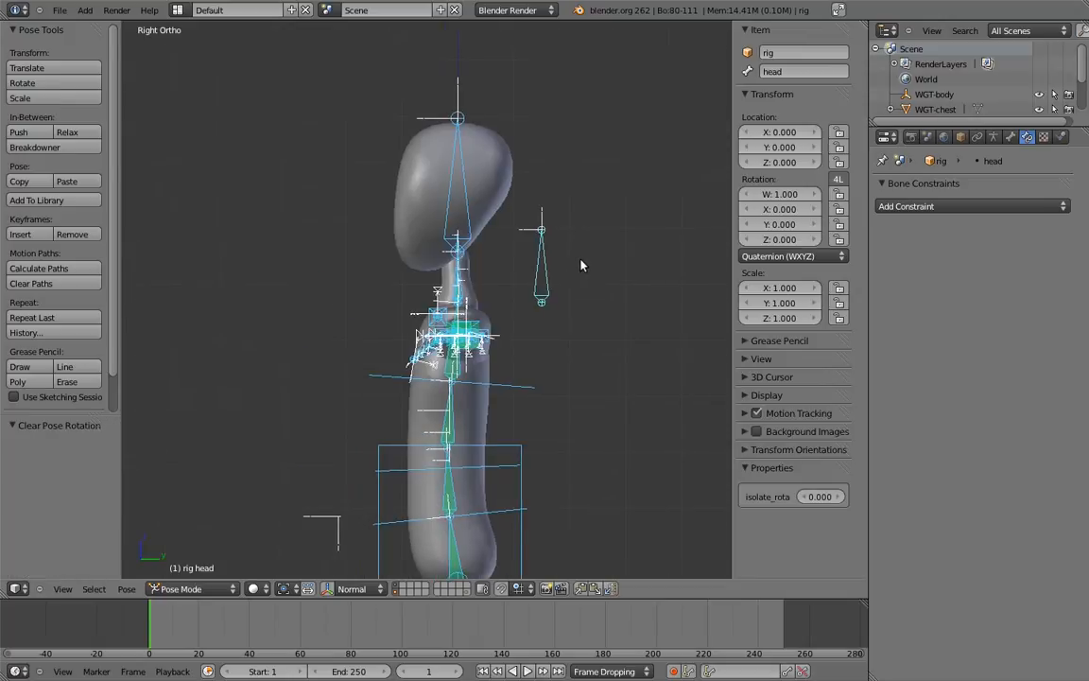
pyautogui.press('a')
# Move the MCH-head bone to the last armature layer and toggle that layer's visibility to check it.
pyautogui.keyDown('shift'); pyautogui.scroll(1, 430, 156); pyautogui.keyUp('shift')
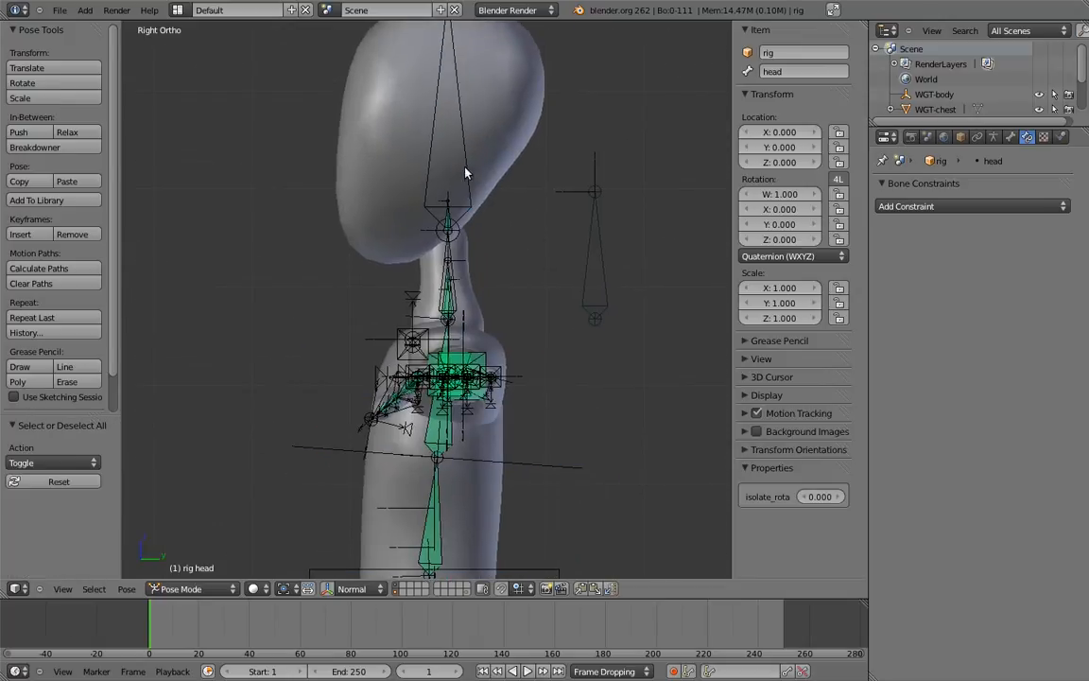
pyautogui.click(466, 173)
pyautogui.press('m')
pyautogui.click(689, 212)
pyautogui.click(994, 137)
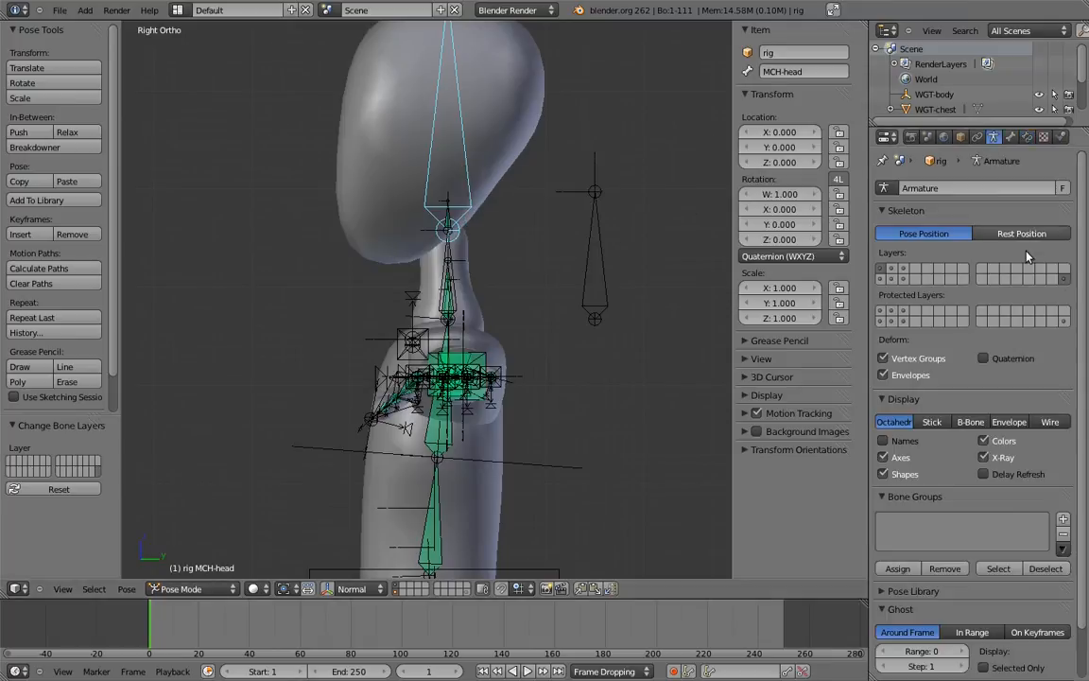
pyautogui.keyDown('shift'); pyautogui.click(1064, 280); pyautogui.keyUp('shift')
pyautogui.keyDown('shift'); pyautogui.click(1064, 280); pyautogui.keyUp('shift')
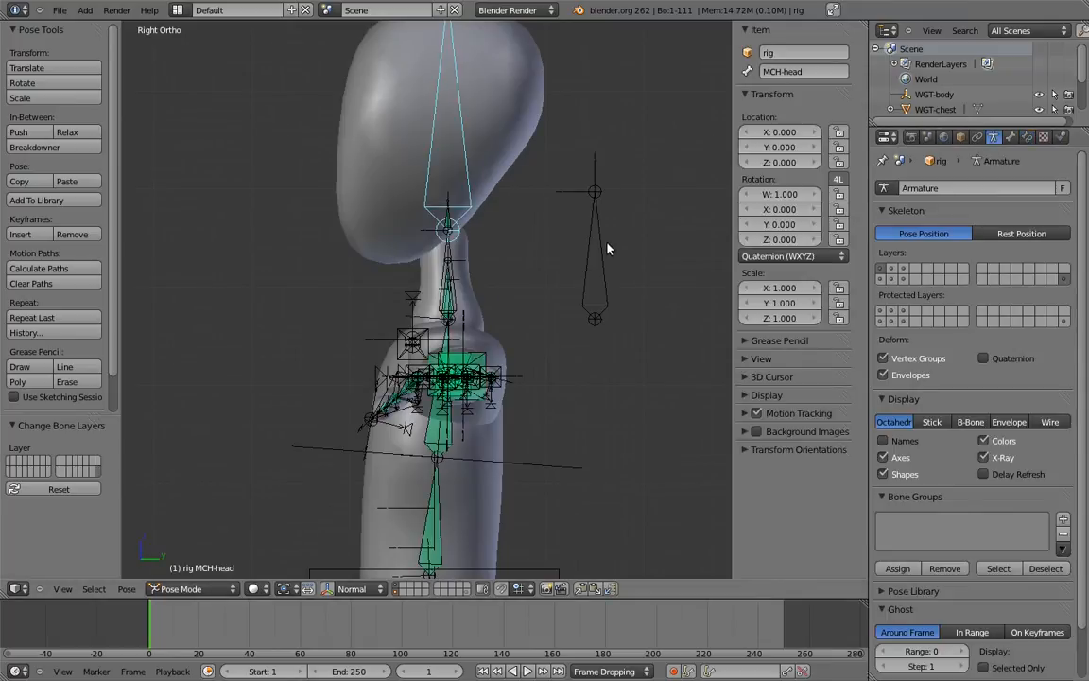
# Move the head control bone to the first armature layer.
pyautogui.rightClick(598, 258)
pyautogui.press('m')
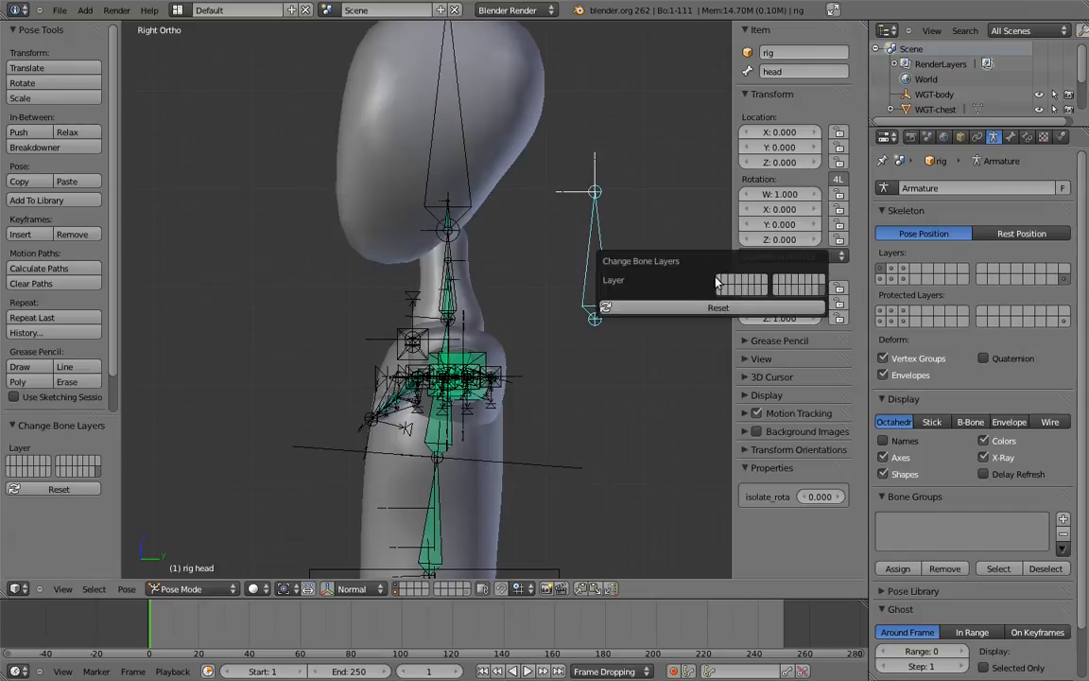
pyautogui.click(720, 282)
# Move the four mechanism bones around the neck, including MCH-head_parent and MCH-head_socket, to a hidden armature layer.
pyautogui.keyDown('shift'); pyautogui.moveTo(513, 240); pyautogui.dragTo(508, 289, button='middle'); pyautogui.keyUp('shift')
pyautogui.scroll(4, 550, 245)
pyautogui.scroll(1, 446, 236)
pyautogui.rightClick(468, 142)
pyautogui.keyDown('shift'); pyautogui.rightClick(470, 305); pyautogui.keyUp('shift')
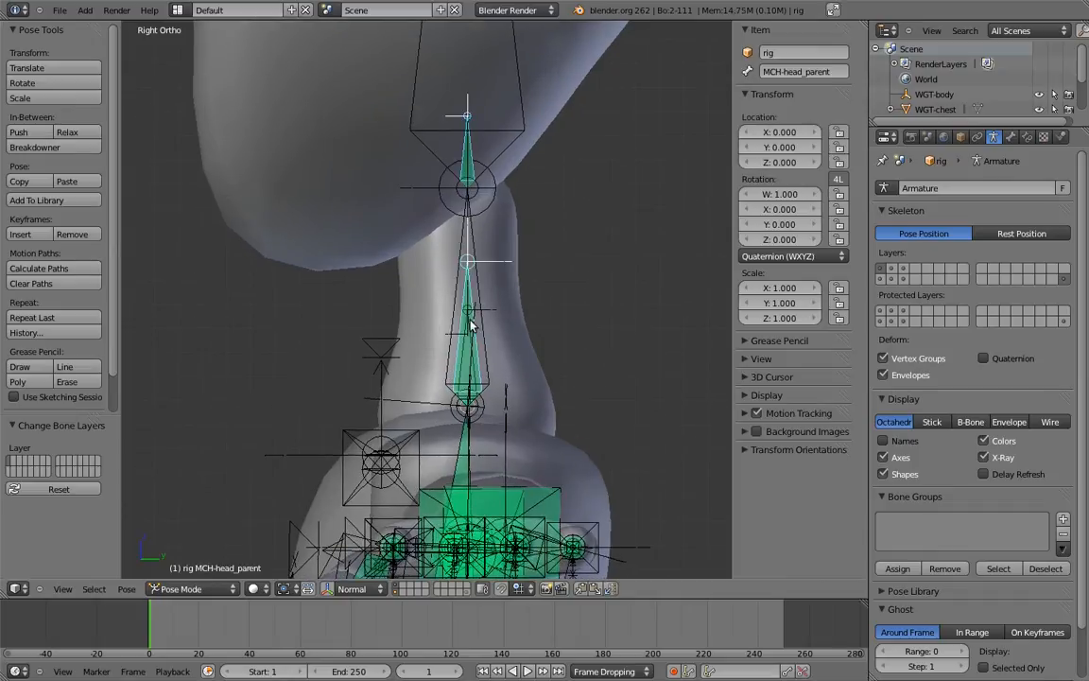
pyautogui.keyDown('shift'); pyautogui.rightClick(464, 348); pyautogui.keyUp('shift')
pyautogui.keyDown('shift'); pyautogui.rightClick(463, 348); pyautogui.keyUp('shift')
pyautogui.press('m')
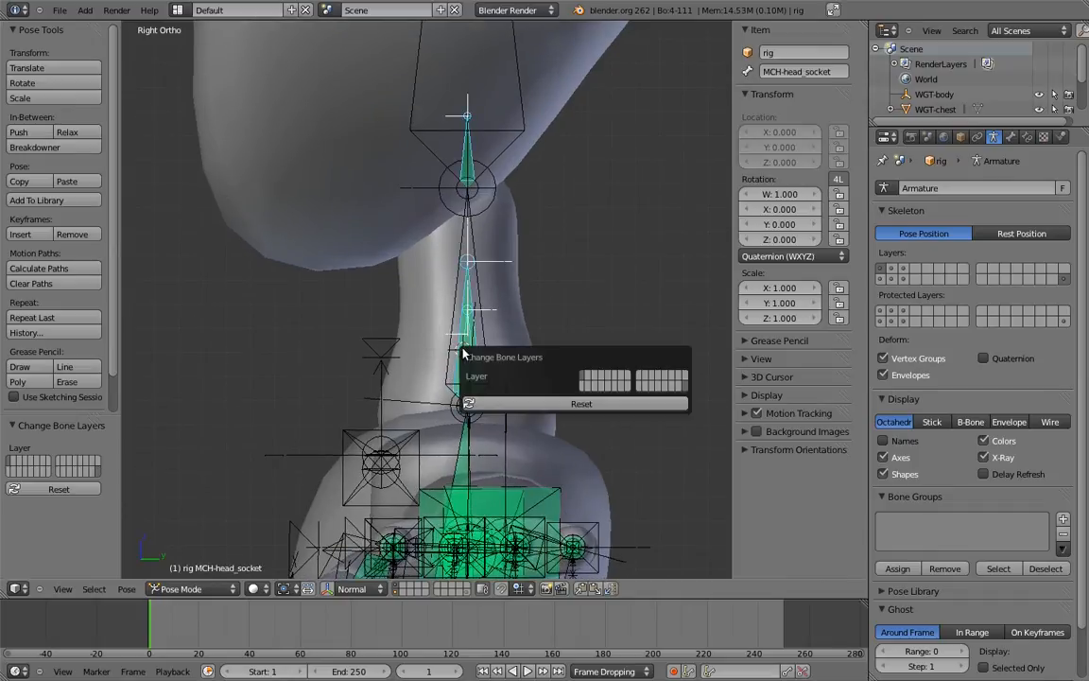
pyautogui.click(584, 382)
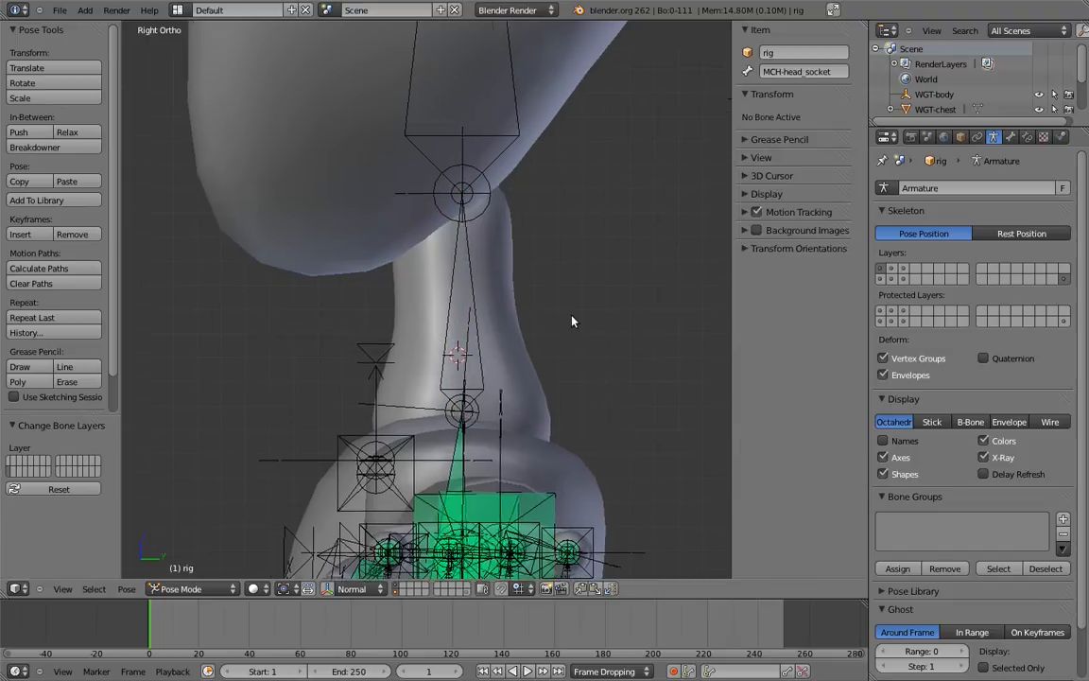
# In Edit Mode, snap the 3D cursor to the joint at the neck base and snap the head control bone to it.
pyautogui.scroll(-2, 585, 258)
pyautogui.scroll(-2, 574, 333)
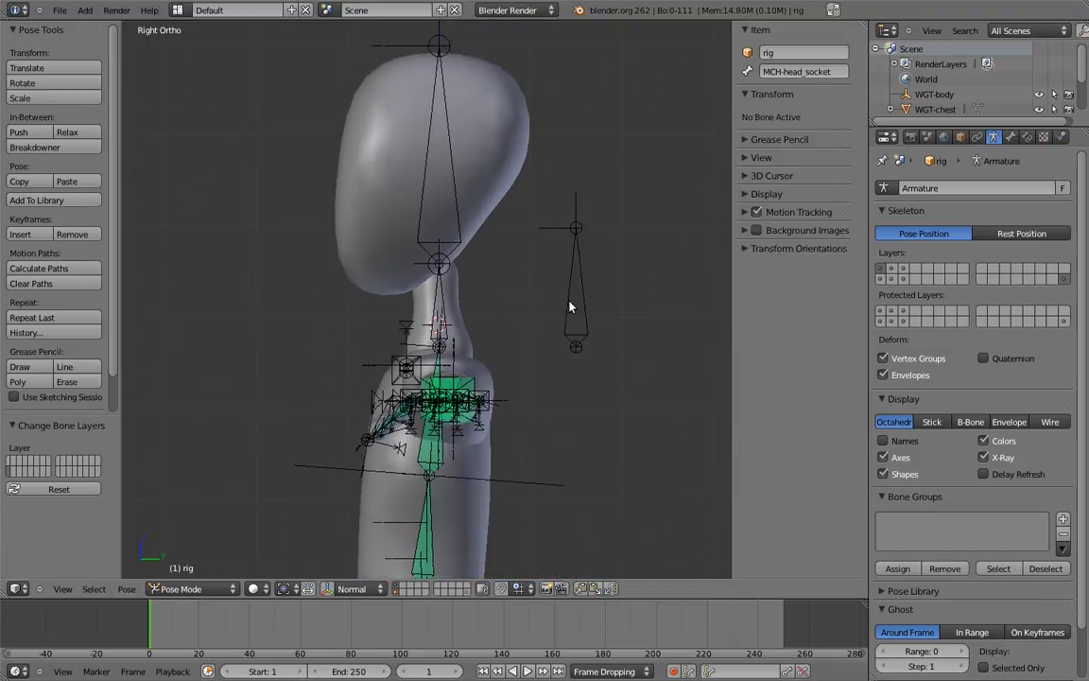
pyautogui.scroll(1, 606, 321)
pyautogui.scroll(2, 518, 331)
pyautogui.press('Tab')
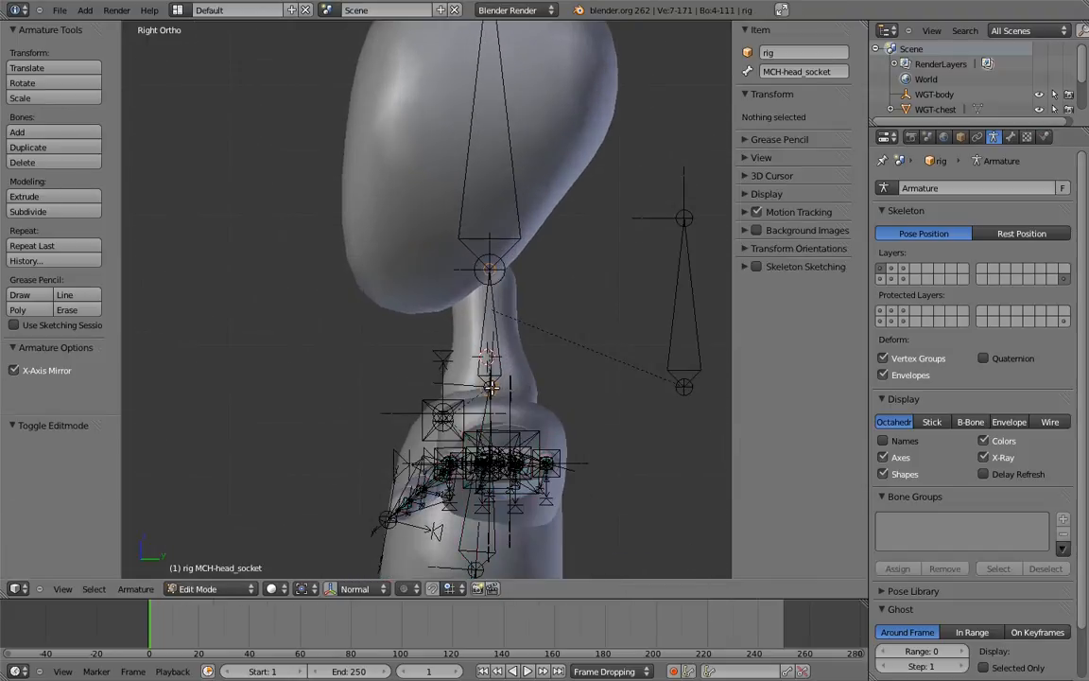
pyautogui.rightClick(494, 386)
pyautogui.hotkey('shift', 's')
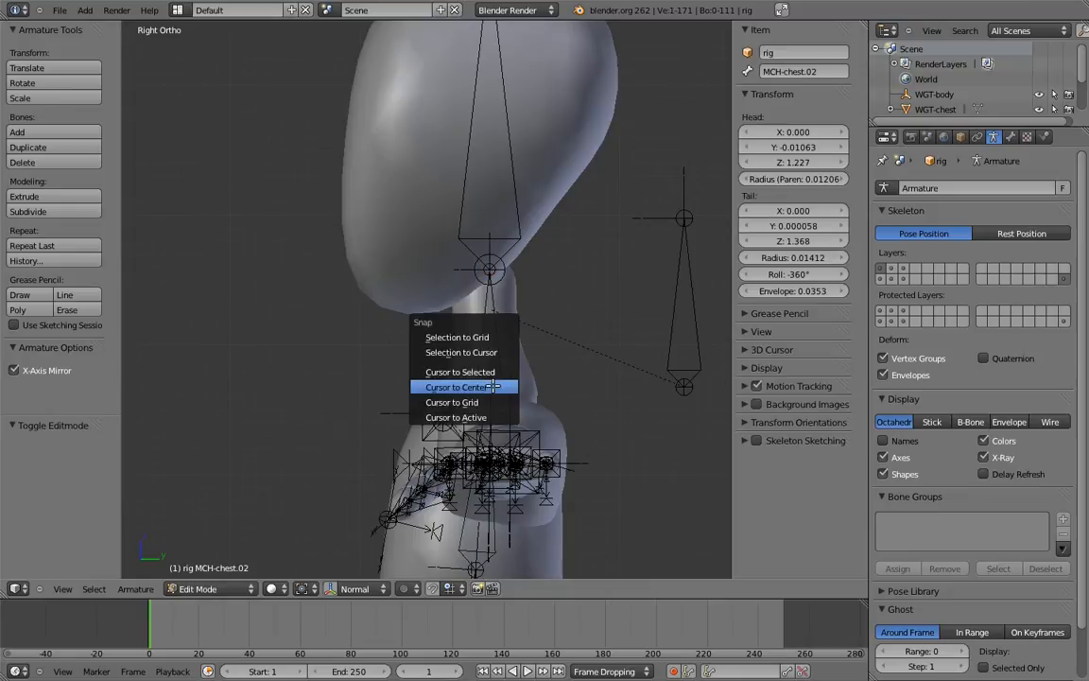
pyautogui.click(472, 370)
pyautogui.rightClick(673, 301)
pyautogui.hotkey('shift', 's')
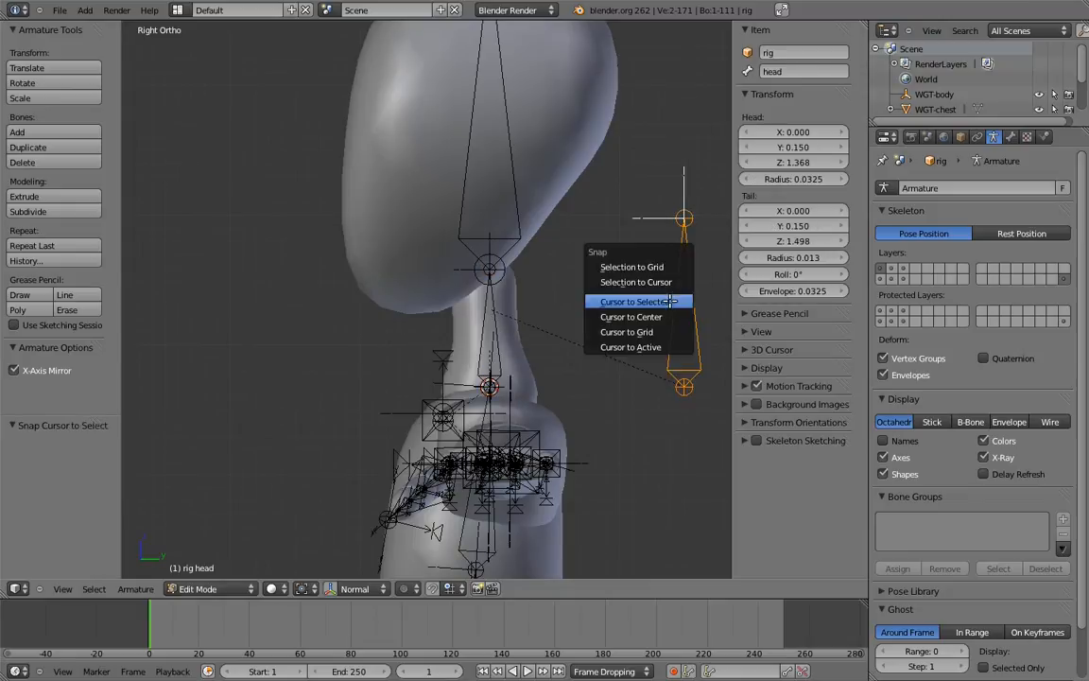
pyautogui.click(661, 282)
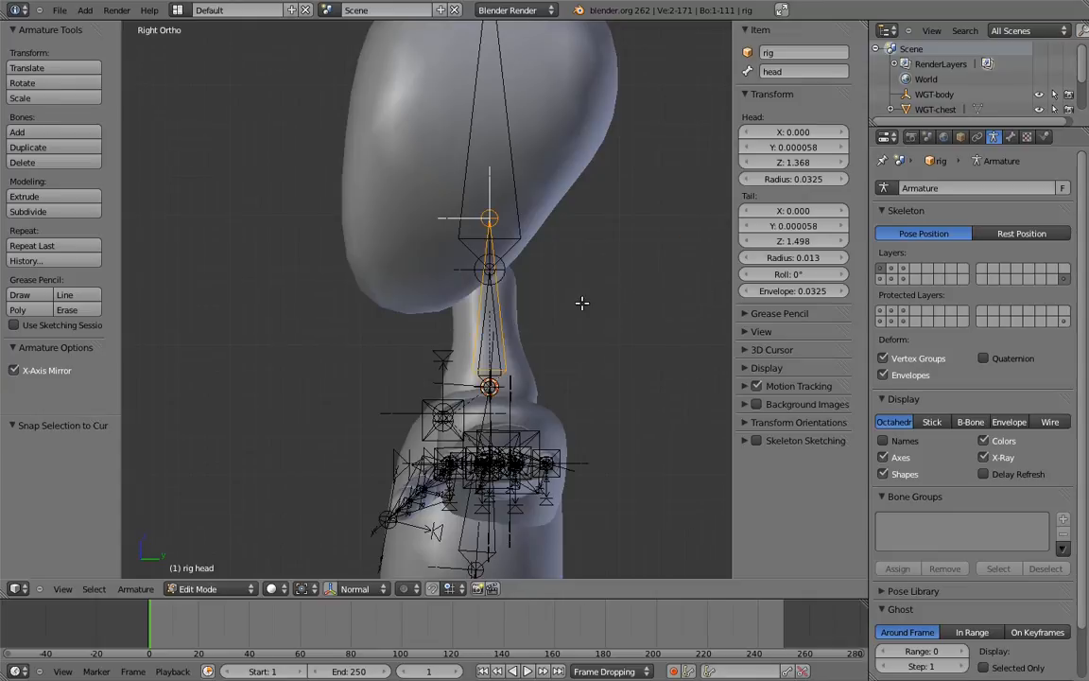
# Return to Pose Mode and hide the last armature layer.
pyautogui.hotkey('ctrl', 'Tab')
pyautogui.keyDown('shift'); pyautogui.click(1064, 279); pyautogui.keyUp('shift')
pyautogui.moveTo(570, 273)
pyautogui.keyDown('shift'); pyautogui.mouseDown(button='middle')
pyautogui.moveTo(591, 237)
pyautogui.moveTo(565, 253)
pyautogui.moveTo(579, 255)
pyautogui.mouseUp(button='middle'); pyautogui.keyUp('shift')
pyautogui.scroll(-3, 566, 202)
pyautogui.keyDown('shift'); pyautogui.moveTo(581, 204); pyautogui.dragTo(620, 195, button='middle'); pyautogui.keyUp('shift')
# Rotate the head control bone and rotate the chest control by about -56° to test the rig.
pyautogui.press('r')
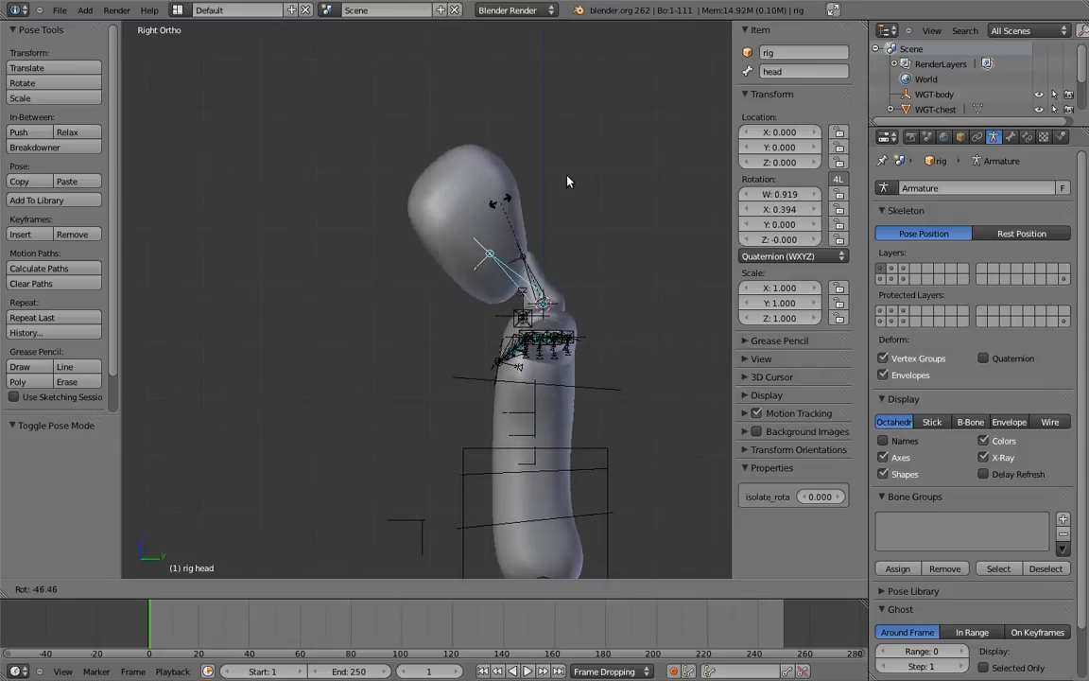
pyautogui.click(670, 255)
pyautogui.rightClick(586, 390)
pyautogui.press('r')
pyautogui.click(323, 299)
# Set the head bone's isolate_rotation to 1 and clear the head bone's rotation.
pyautogui.rightClick(379, 317)
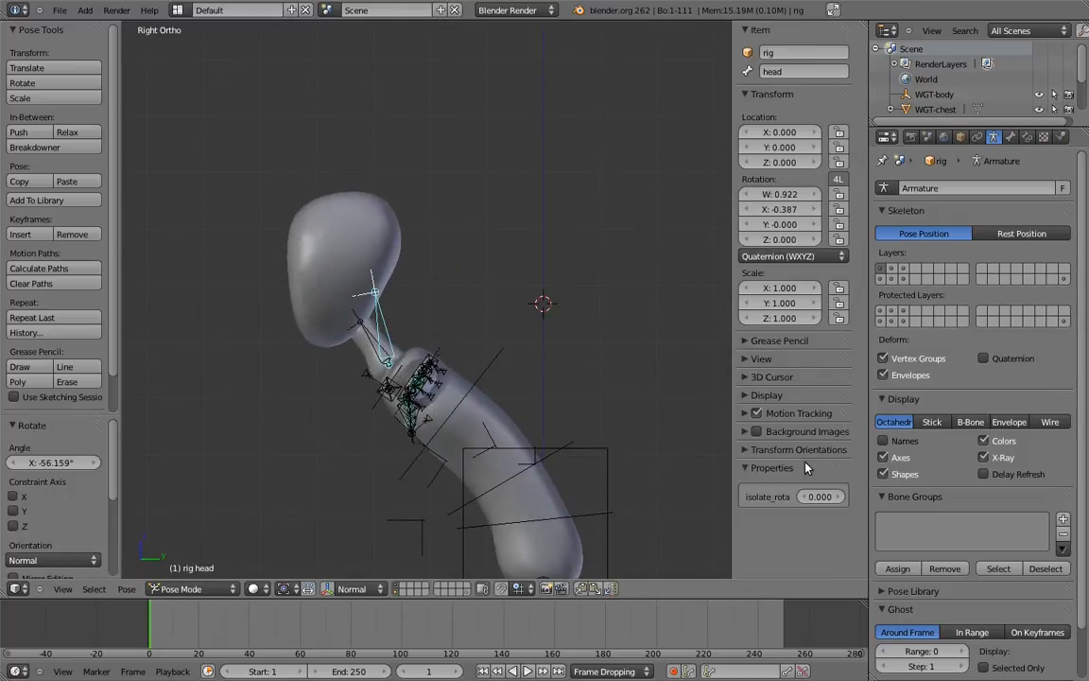
pyautogui.moveTo(824, 497); pyautogui.dragTo(955, 497)
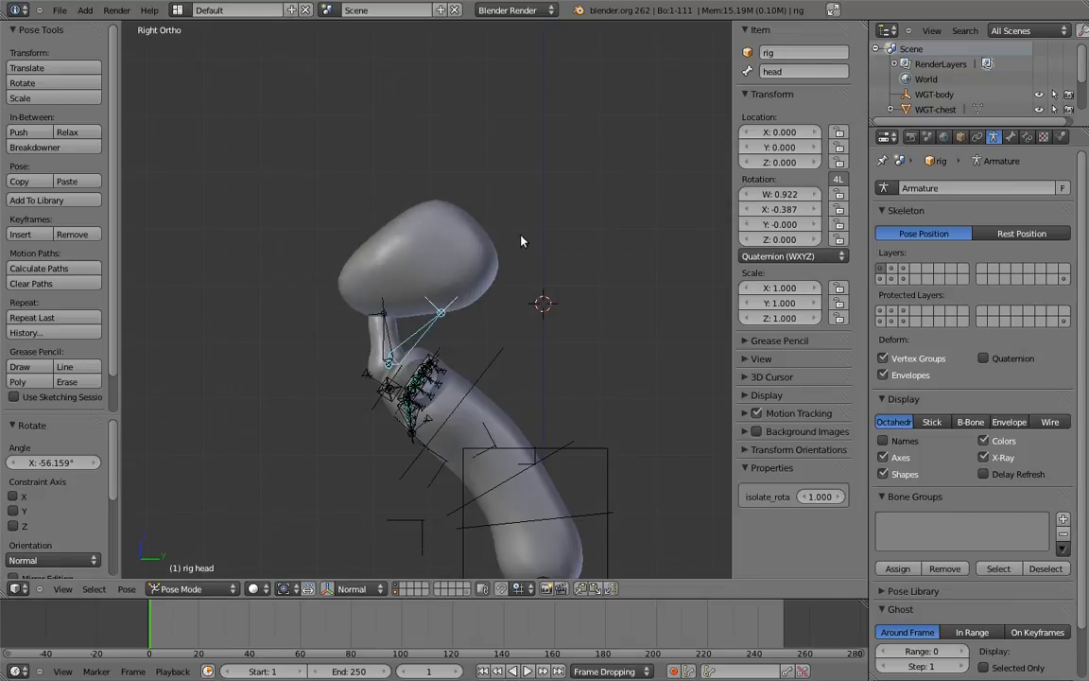
pyautogui.hotkey('alt', 'r')
# Rotate the chest control backward by about 100° to test the isolated head.
pyautogui.rightClick(446, 327)
pyautogui.press('r')
pyautogui.click(683, 461)
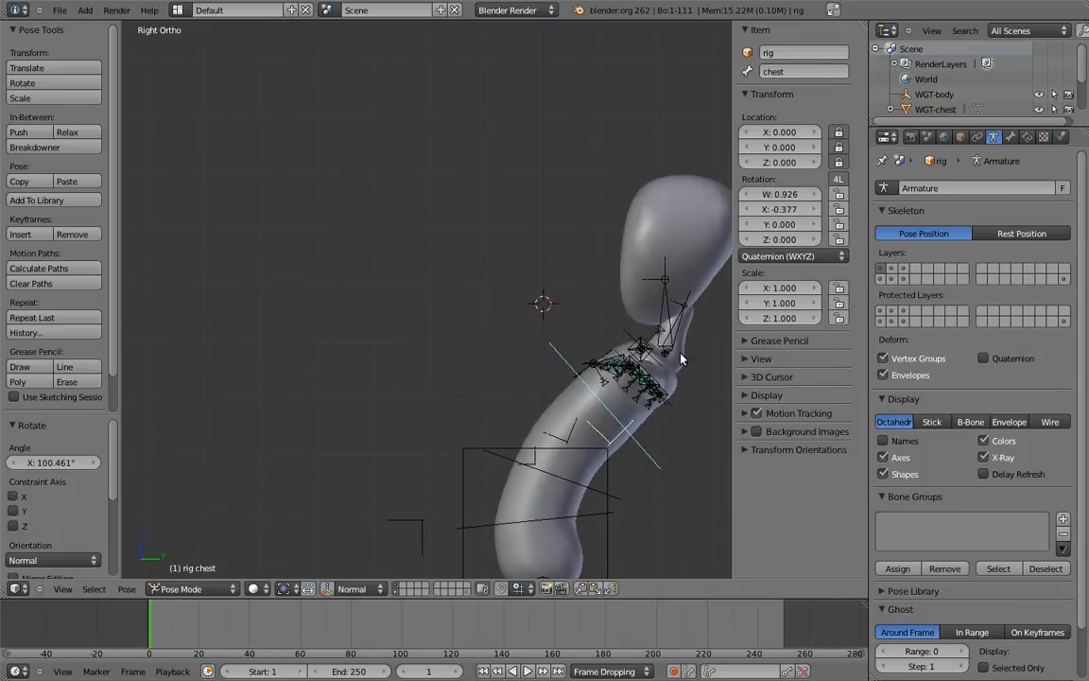
# Lock the X, Y and Z location of the neck bone and the head bone.
pyautogui.rightClick(684, 306)
pyautogui.press('r')
pyautogui.rightClick(669, 282)
pyautogui.press('r')
pyautogui.rightClick(660, 287)
pyautogui.click(839, 133)
pyautogui.moveTo(838, 146); pyautogui.dragTo(839, 162)
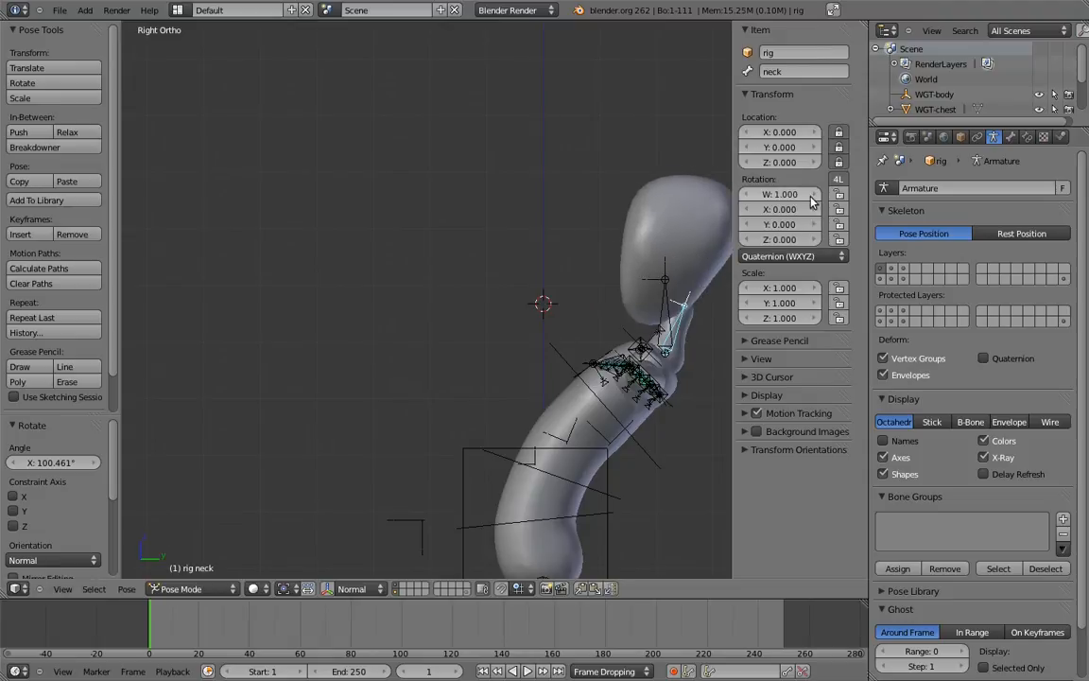
pyautogui.rightClick(665, 310)
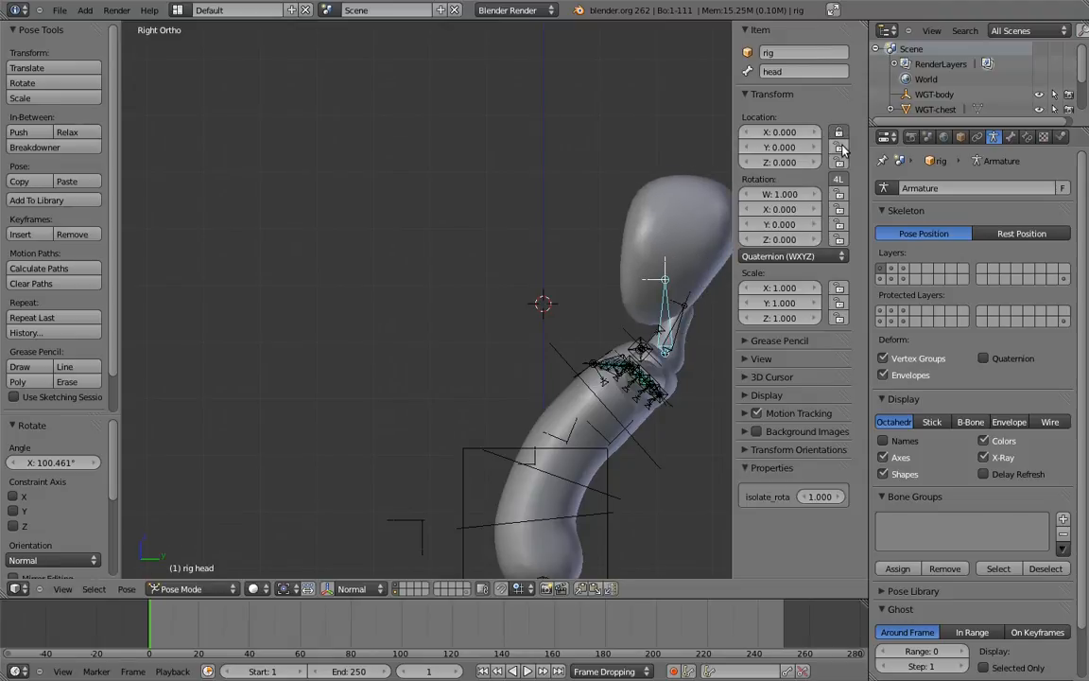
# Select every visible bone and reset its rotation to the rest pose.
pyautogui.press('a')
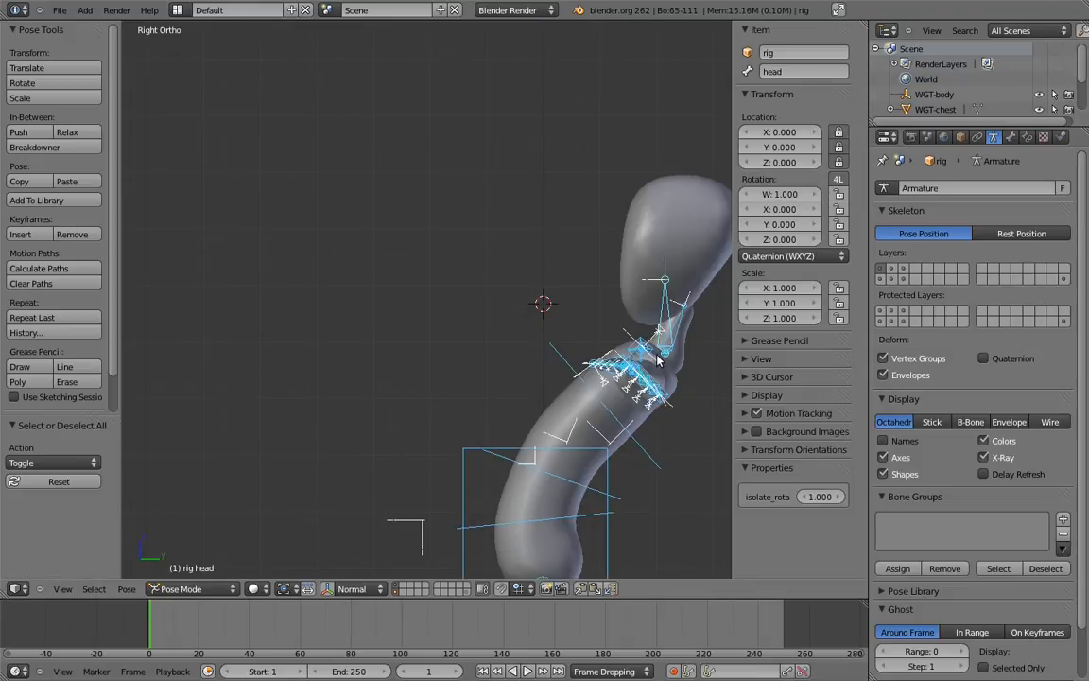
pyautogui.press('a')
pyautogui.hotkey('alt', 'r')
pyautogui.press('a')
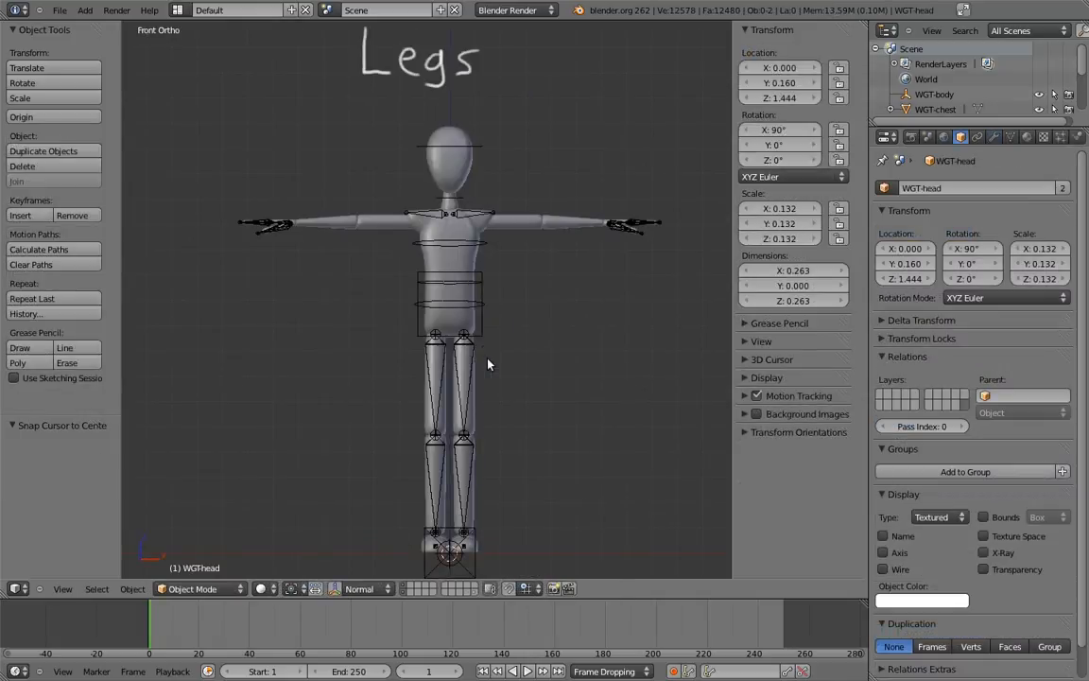
# Edit the rig and duplicate the left thigh, shin, foot and toe bones, offsetting the copy 0.2 along X.
pyautogui.keyDown('shift'); pyautogui.moveTo(488, 361); pyautogui.dragTo(503, 278, button='middle'); pyautogui.keyUp('shift')
pyautogui.rightClick(482, 298)
pyautogui.press('Tab')
pyautogui.keyDown('ctrl'); pyautogui.moveTo(502, 278); pyautogui.dragTo(501, 324, button='middle'); pyautogui.keyUp('ctrl')
pyautogui.keyDown('shift'); pyautogui.rightClick(503, 380); pyautogui.keyUp('shift')
pyautogui.keyDown('shift'); pyautogui.moveTo(549, 393); pyautogui.dragTo(515, 397, button='middle'); pyautogui.keyUp('shift')
pyautogui.keyDown('shift'); pyautogui.rightClick(515, 397); pyautogui.keyUp('shift')
pyautogui.keyDown('shift'); pyautogui.rightClick(484, 427); pyautogui.keyUp('shift')
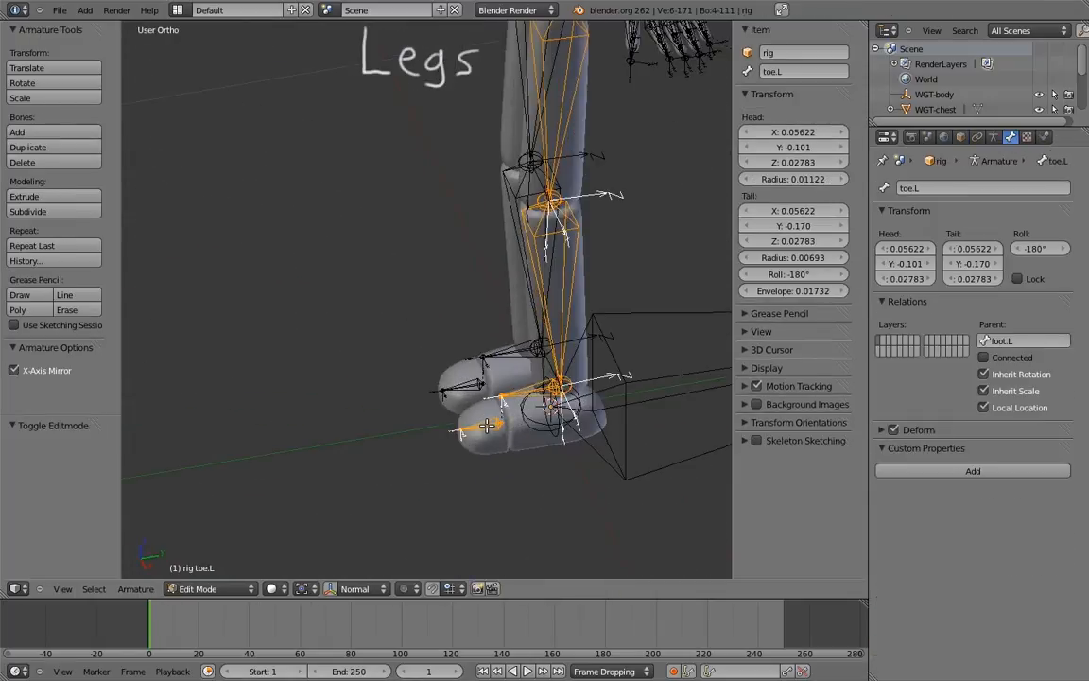
pyautogui.press('KP_1')
pyautogui.keyDown('shift'); pyautogui.moveTo(563, 248); pyautogui.dragTo(558, 392, button='middle'); pyautogui.keyUp('shift')
pyautogui.keyDown('ctrl'); pyautogui.moveTo(558, 392); pyautogui.dragTo(560, 243, button='middle'); pyautogui.keyUp('ctrl')
pyautogui.keyDown('shift'); pyautogui.moveTo(552, 265); pyautogui.dragTo(507, 303, button='middle'); pyautogui.keyUp('shift')
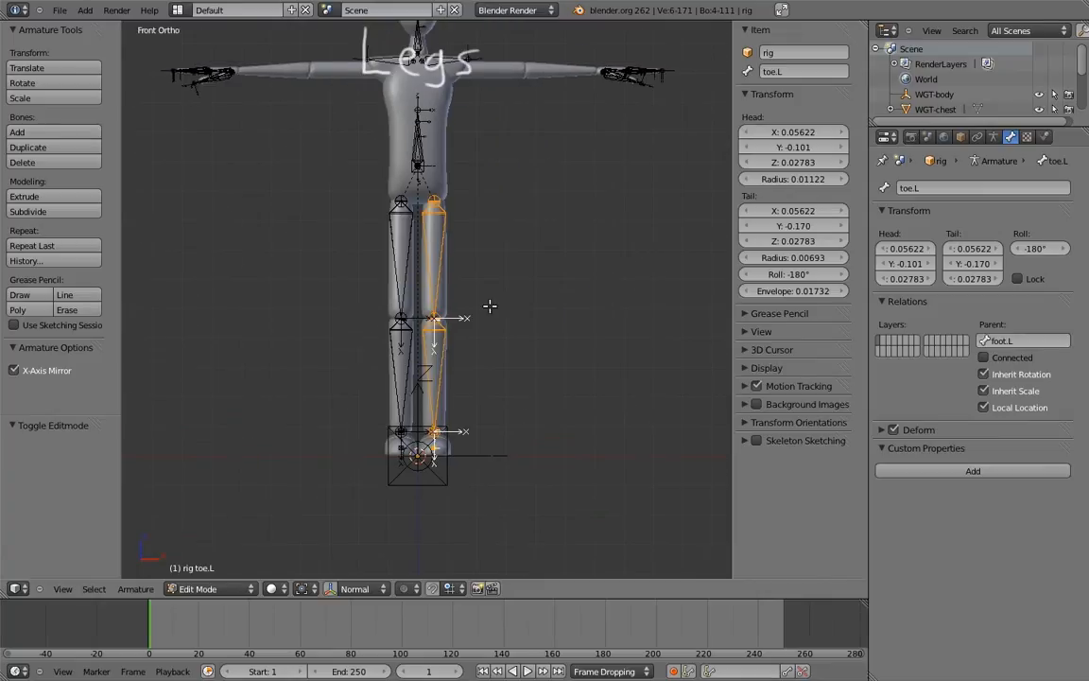
pyautogui.hotkey('shift', 'd')
pyautogui.press('x')
pyautogui.press('x')
pyautogui.click(539, 311)
# Duplicate the copied leg chain once more and place it another 0.2 outward along X.
pyautogui.hotkey('shift', 'd')
pyautogui.press('x')
pyautogui.press('x')
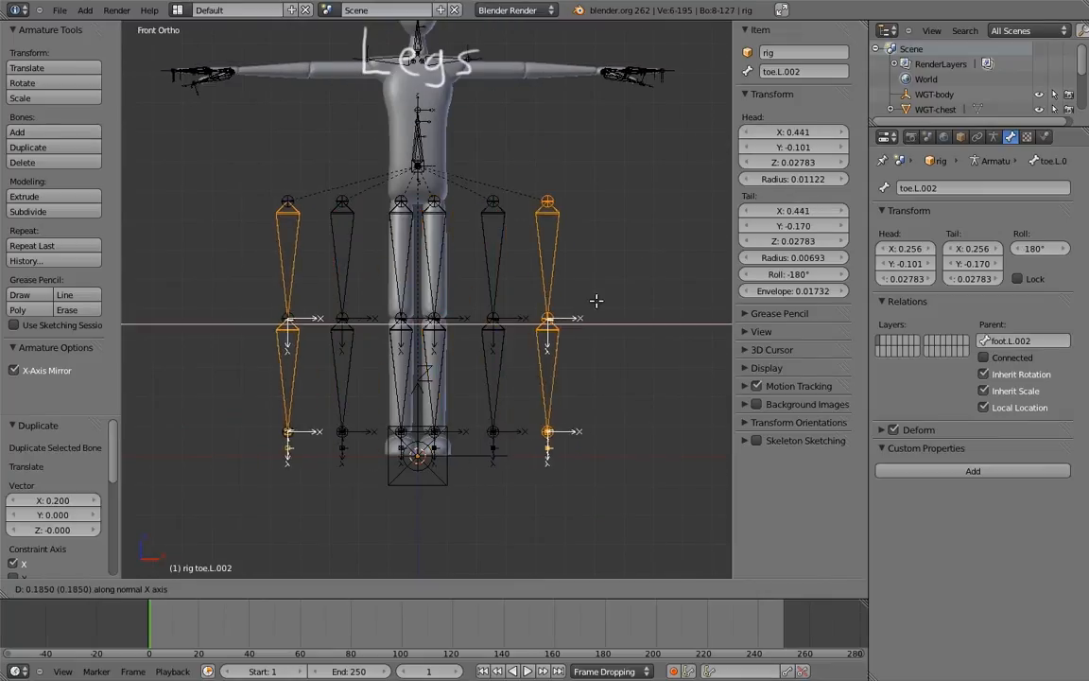
pyautogui.click(605, 307)
# Rename the thigh and shin bones of the first copied left leg to thigh.fk.L and shin.fk.L.
pyautogui.rightClick(482, 210)
pyautogui.click(805, 73)
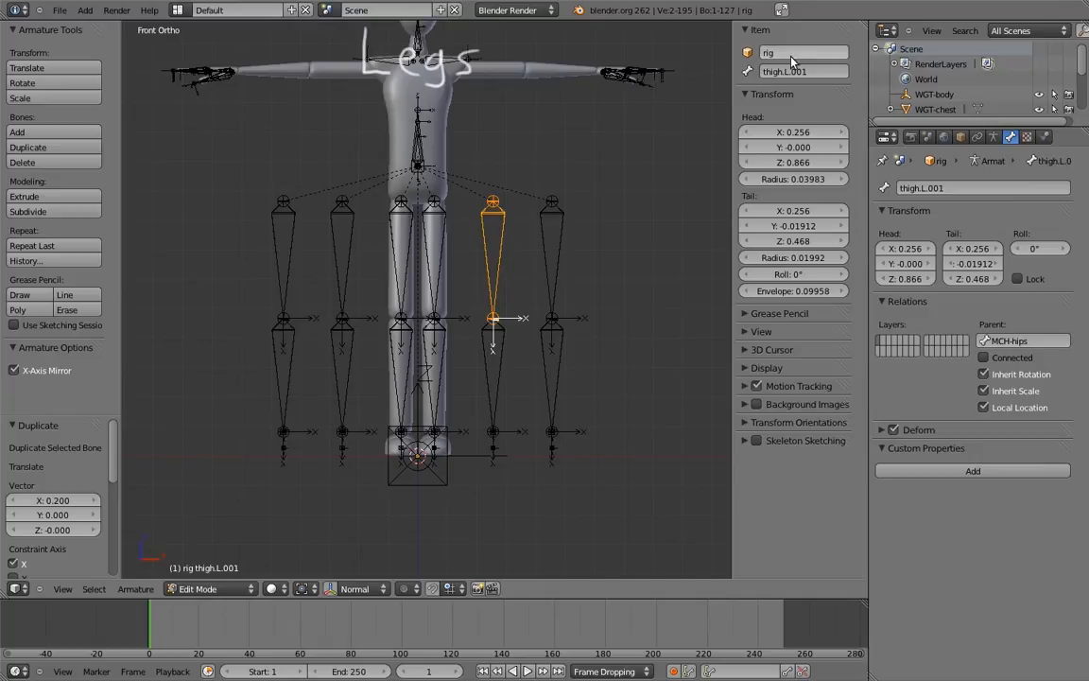
pyautogui.press('BackSpace')
pyautogui.press('BackSpace')
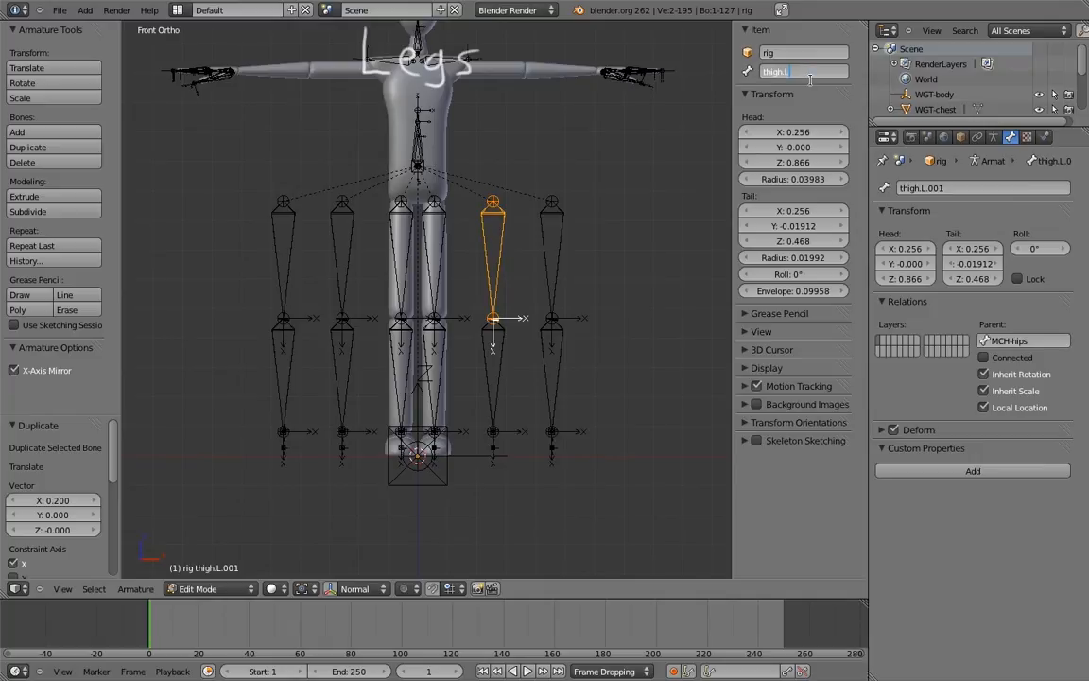
pyautogui.press('Return')
pyautogui.rightClick(497, 351)
pyautogui.click(821, 72)
pyautogui.press('BackSpace')
pyautogui.press('BackSpace')
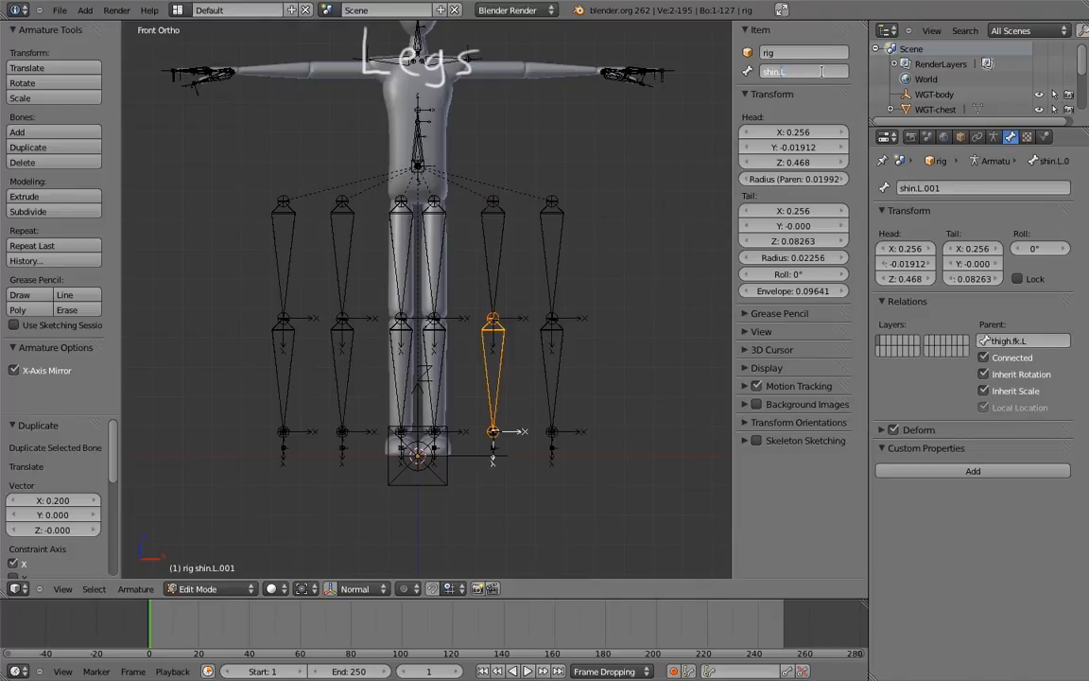
pyautogui.press('Return')
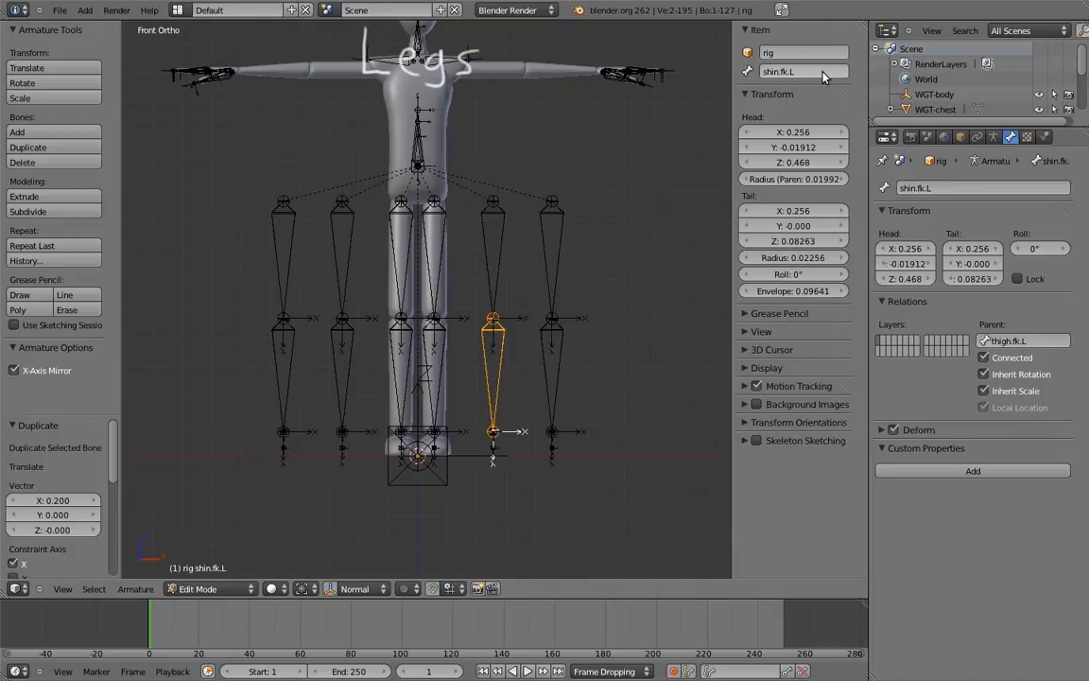
# Rename the toe bone of the outermost right leg chain to toe.ik.R.
pyautogui.moveTo(484, 450); pyautogui.dragTo(643, 340, button='middle')
pyautogui.scroll(4, 557, 330)
pyautogui.rightClick(667, 359)
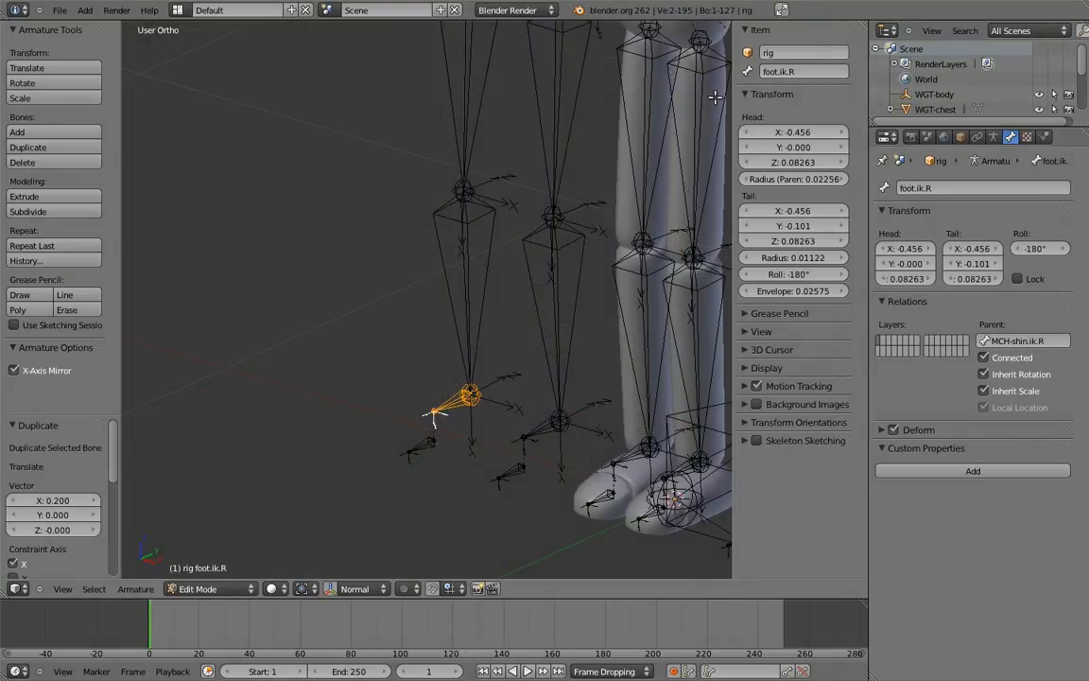
pyautogui.click(792, 71)
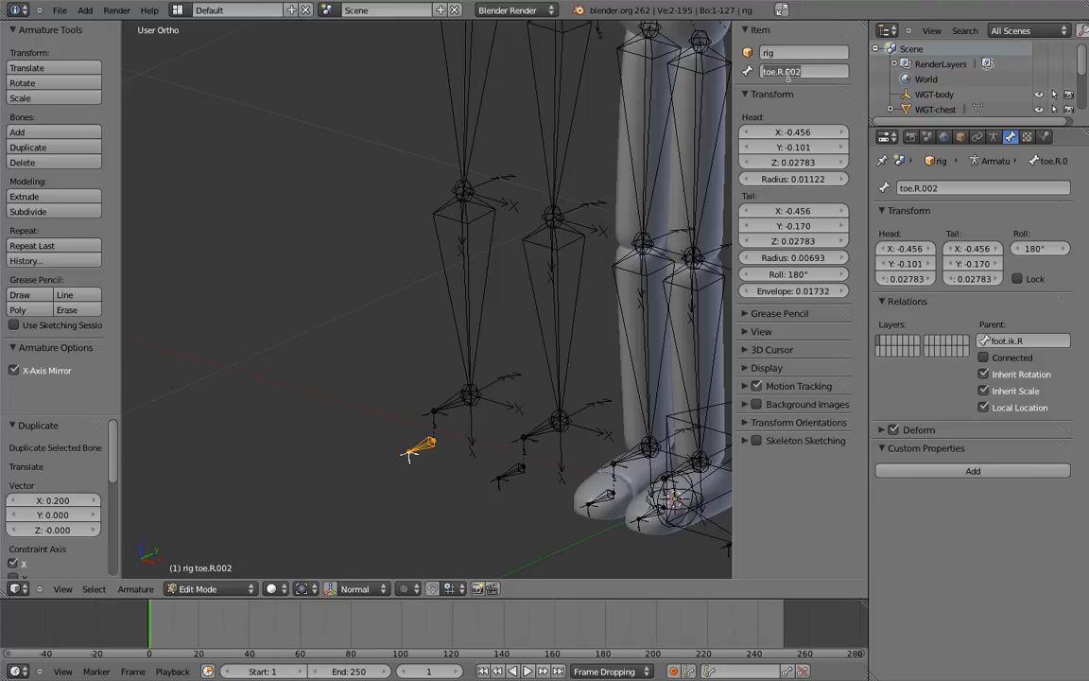
pyautogui.press('Right')
pyautogui.press('Return')
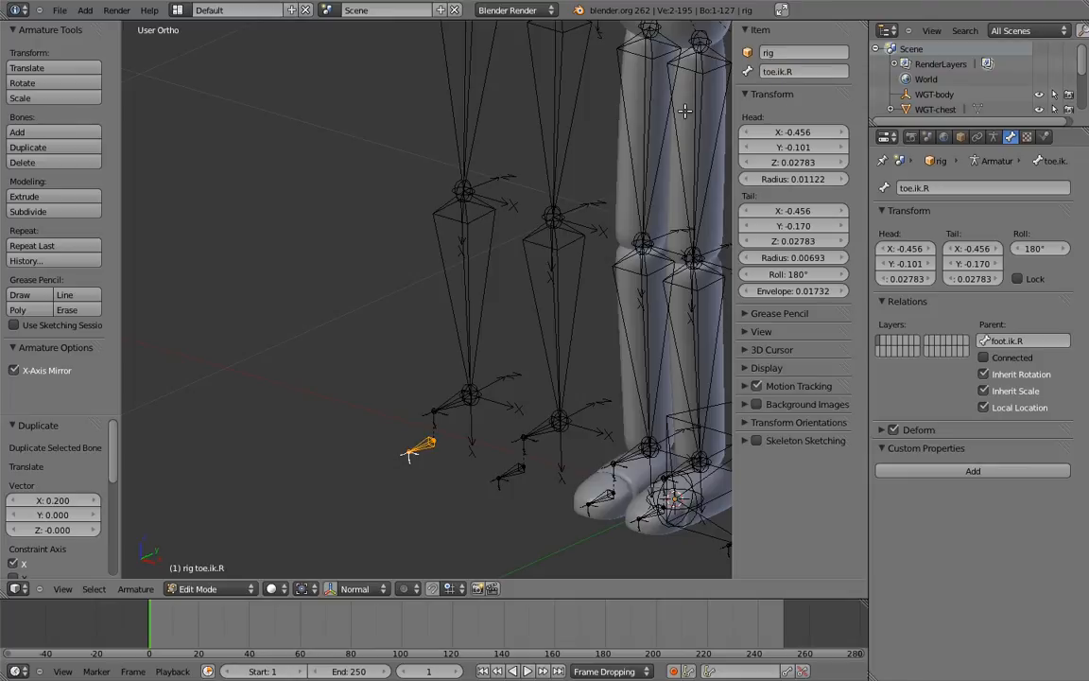
# Show the armature layer with the MCH bones and extrude a bone 0.09 straight up from the head of thigh.fk.L.
pyautogui.press('KP_1')
pyautogui.keyDown('shift'); pyautogui.moveTo(566, 233); pyautogui.dragTo(507, 229, button='middle'); pyautogui.keyUp('shift')
pyautogui.scroll(-4, 508, 229)
pyautogui.keyDown('shift'); pyautogui.moveTo(508, 229); pyautogui.dragTo(494, 262, button='middle'); pyautogui.keyUp('shift')
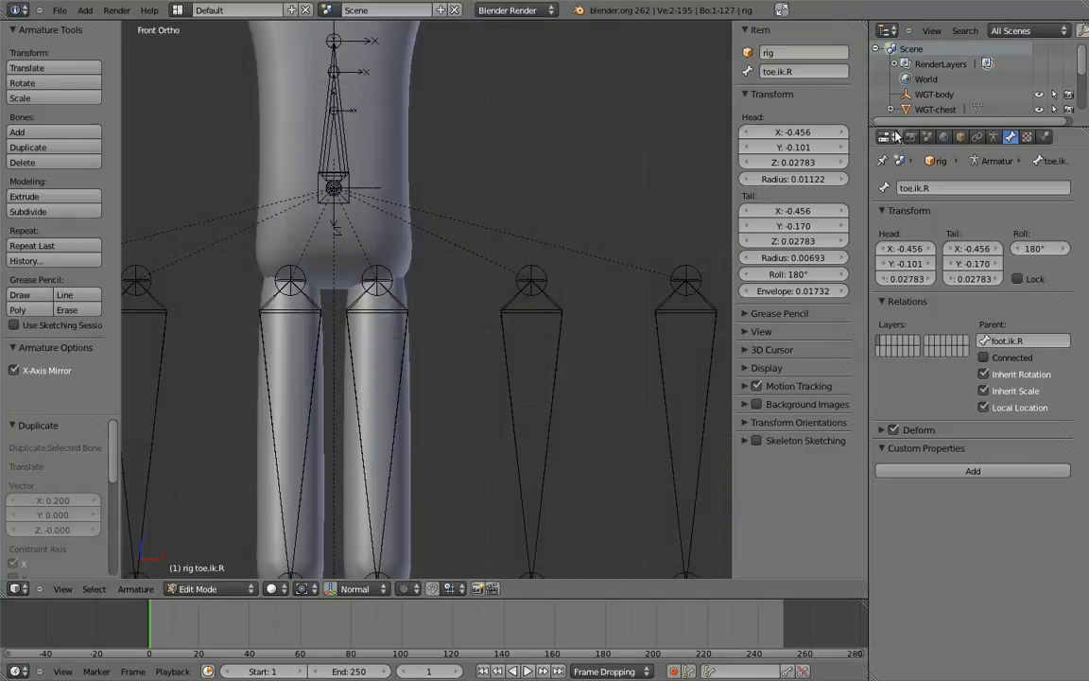
pyautogui.click(993, 136)
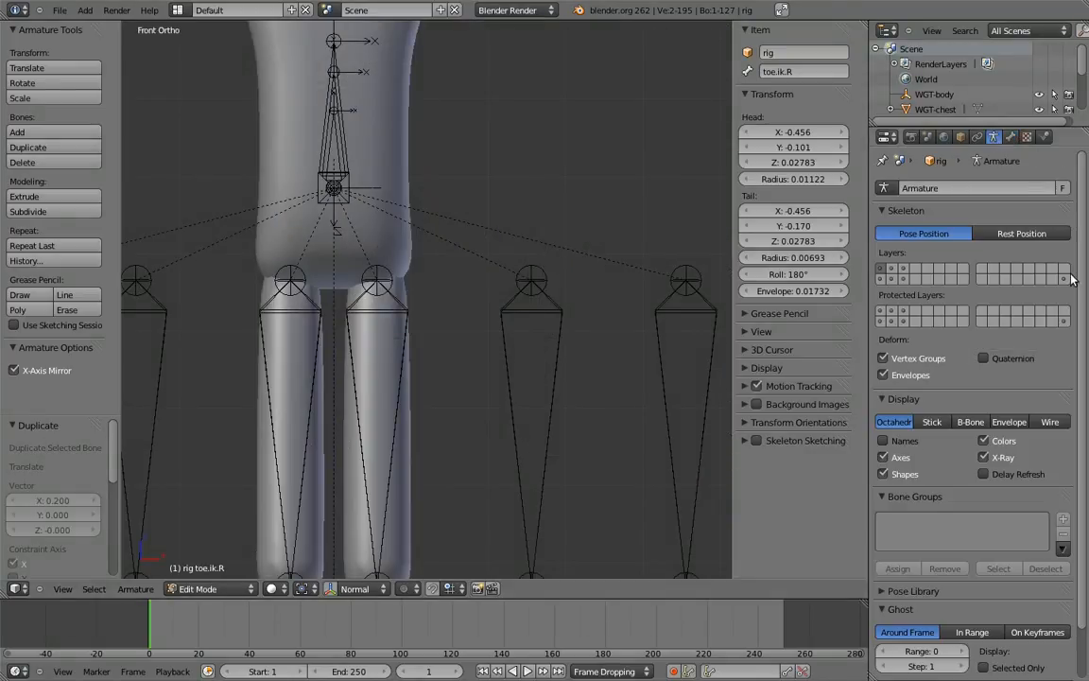
pyautogui.rightClick(536, 275)
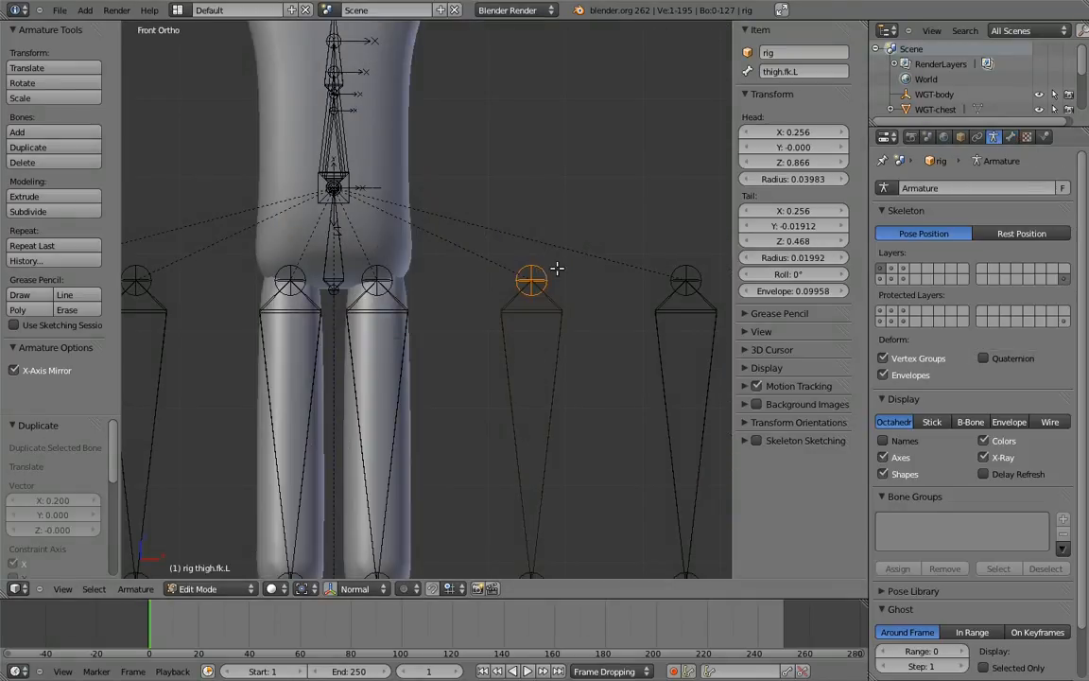
pyautogui.press('e')
pyautogui.click(567, 199)
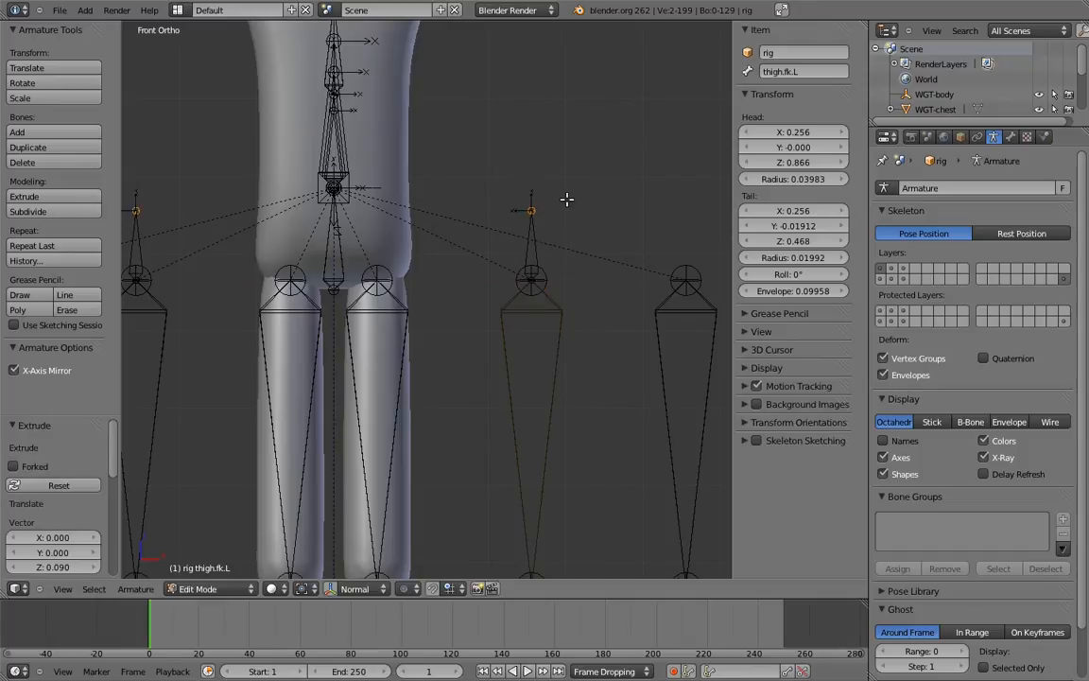
# Extrude a shorter bone 0.05 upward from the same thigh.fk.L head and name it MCH-leg_socket.L.
pyautogui.rightClick(535, 279)
pyautogui.press('g')
pyautogui.press('z')
pyautogui.click(561, 230)
pyautogui.scroll(3, 529, 248)
pyautogui.rightClick(535, 244)
pyautogui.click(783, 74)
pyautogui.write('MCH-leg_socket')
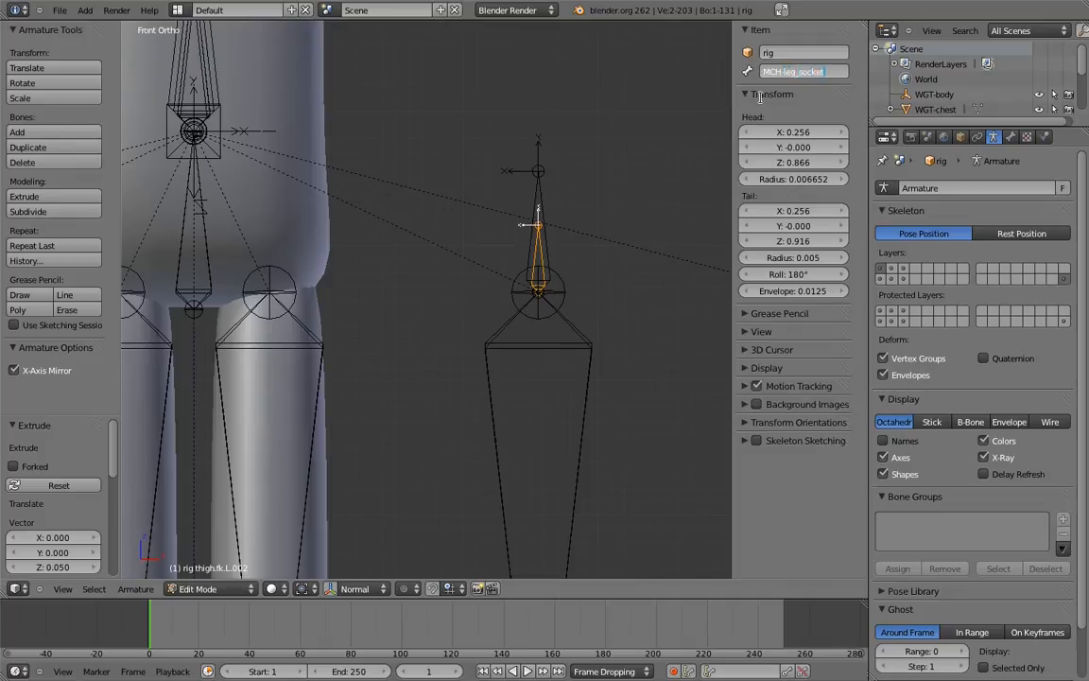
pyautogui.press('Return')
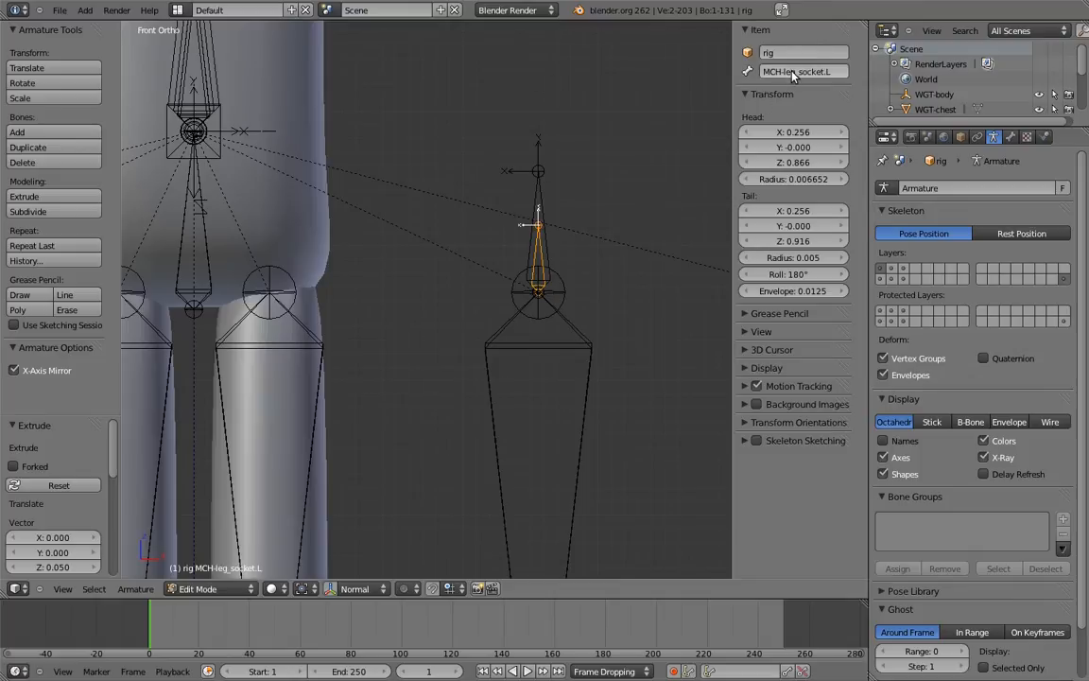
# Rename the taller bone above thigh.fk.L to MCH-leg_parent.L.
pyautogui.rightClick(535, 197)
pyautogui.click(834, 71)
pyautogui.write('MCH-leg_socket.L')
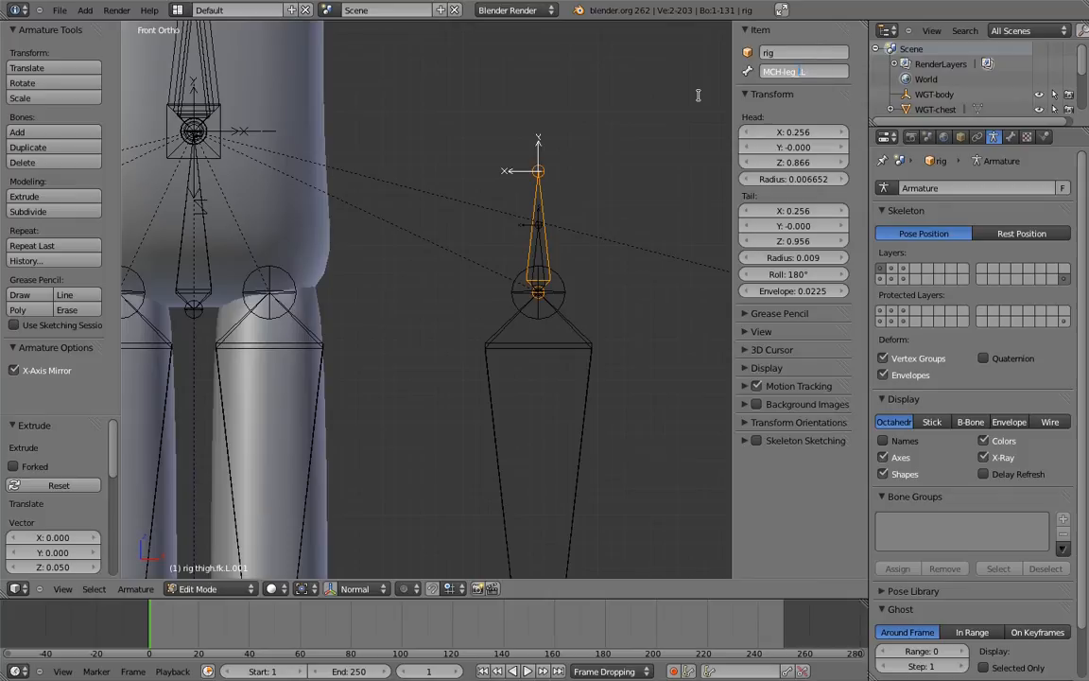
pyautogui.write('ent')
pyautogui.press('Return')
# Parent MCH-leg_parent.L to the root bone with Keep Offset.
pyautogui.scroll(-5, 608, 321)
pyautogui.moveTo(622, 304); pyautogui.dragTo(641, 368, button='middle')
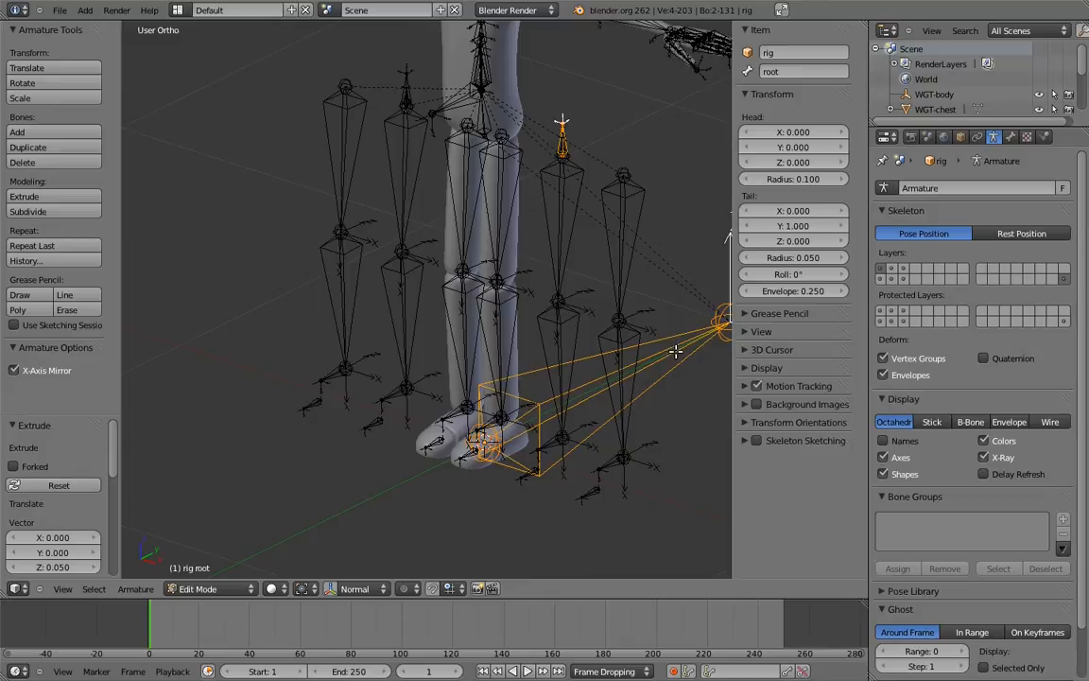
pyautogui.hotkey('ctrl', 'p')
pyautogui.click(670, 351)
# Parent MCH-leg_socket.L to the MCH-hips bone with Keep Offset.
pyautogui.press('KP_1')
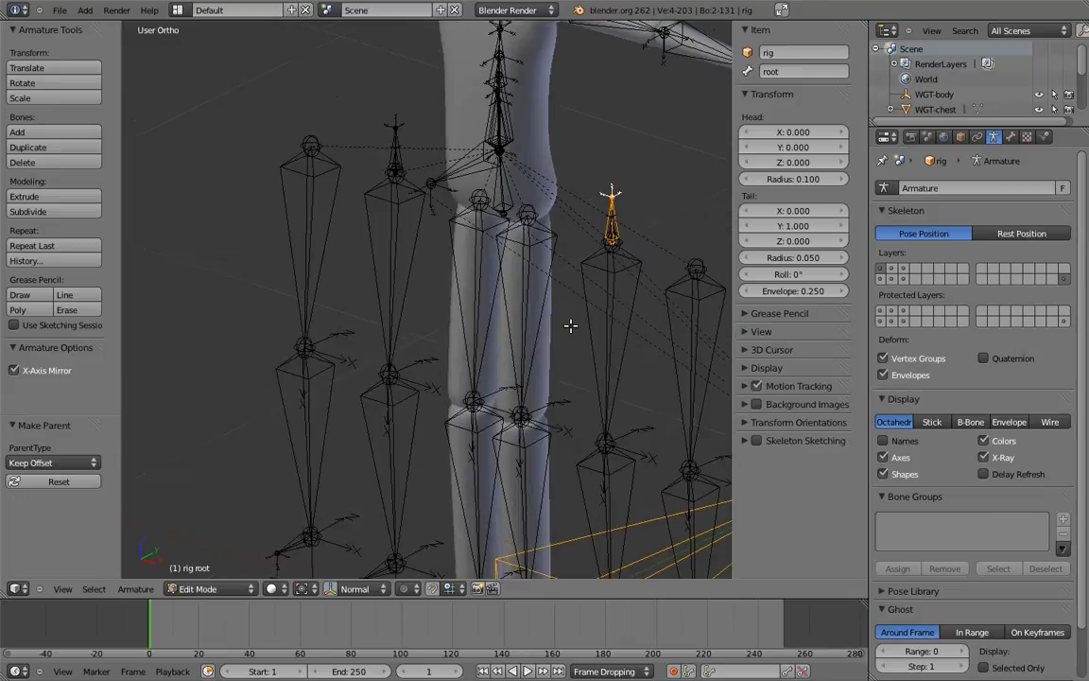
pyautogui.scroll(5, 585, 218)
pyautogui.rightClick(627, 175)
pyautogui.scroll(1, 417, 218)
pyautogui.rightClick(389, 214)
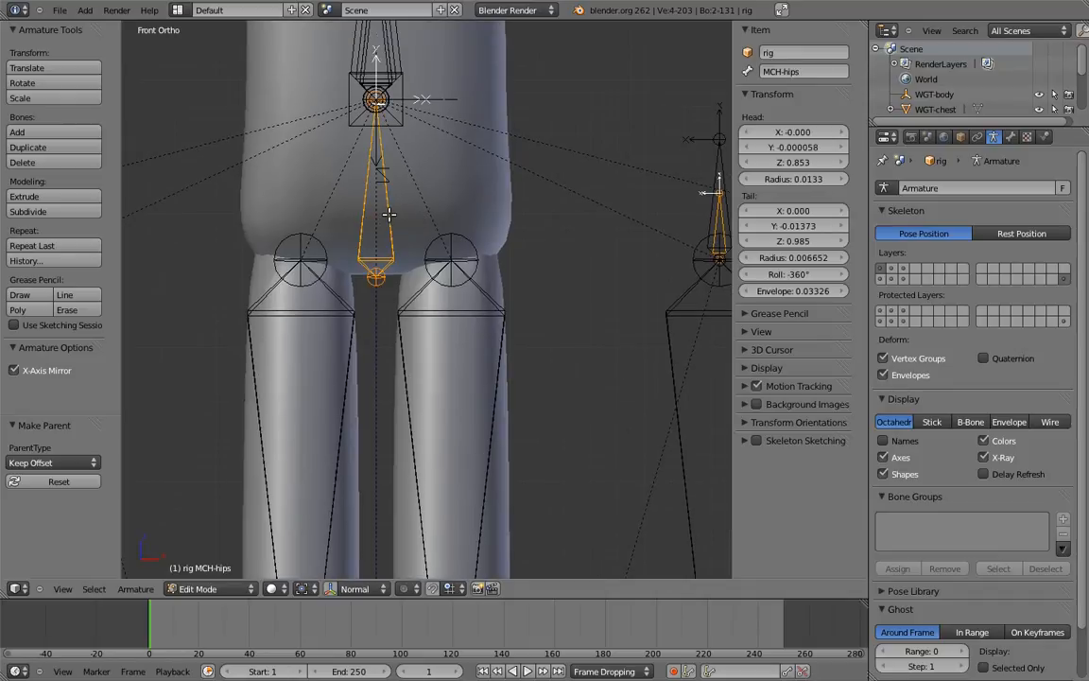
pyautogui.hotkey('ctrl', 'p')
# Parent thigh.fk.L to MCH-leg_parent.L with Keep Offset.
pyautogui.keyDown('shift'); pyautogui.moveTo(648, 181); pyautogui.dragTo(447, 181, button='middle'); pyautogui.keyUp('shift')
pyautogui.rightClick(564, 313)
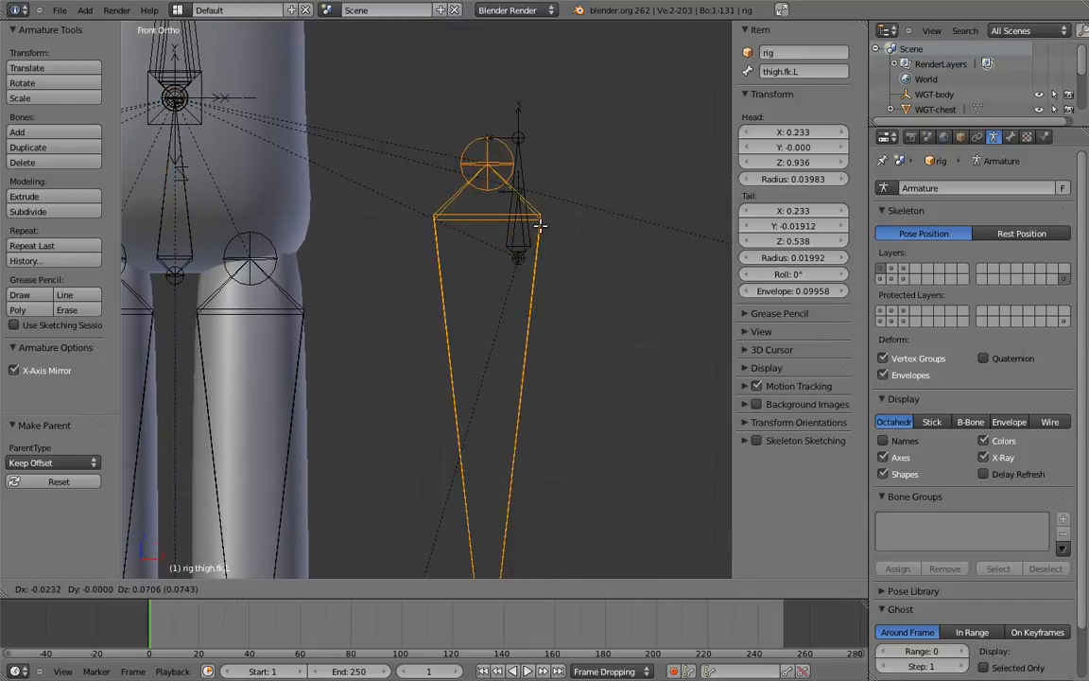
pyautogui.keyDown('shift'); pyautogui.rightClick(531, 210); pyautogui.keyUp('shift')
pyautogui.hotkey('ctrl', 'p')
pyautogui.click(530, 213)
# Switch to Pose Mode and test the leg parenting by temporarily rotating the hips control about 25°.
pyautogui.scroll(-4, 538, 210)
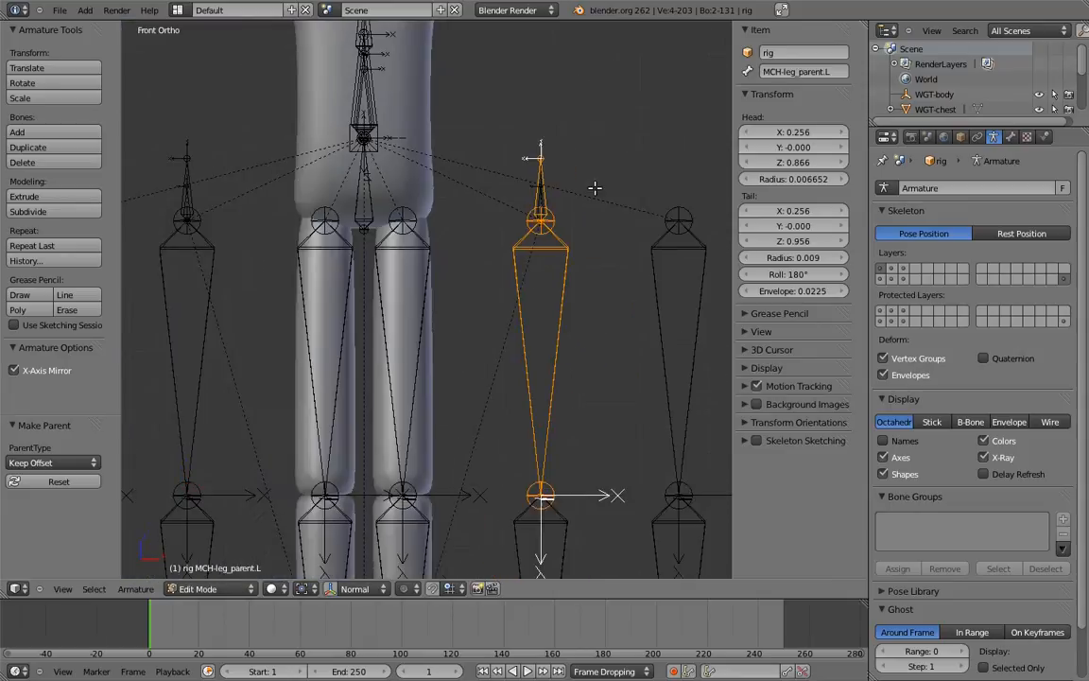
pyautogui.hotkey('ctrl', 'Tab')
pyautogui.scroll(-1, 445, 219)
pyautogui.rightClick(444, 219)
pyautogui.press('r')
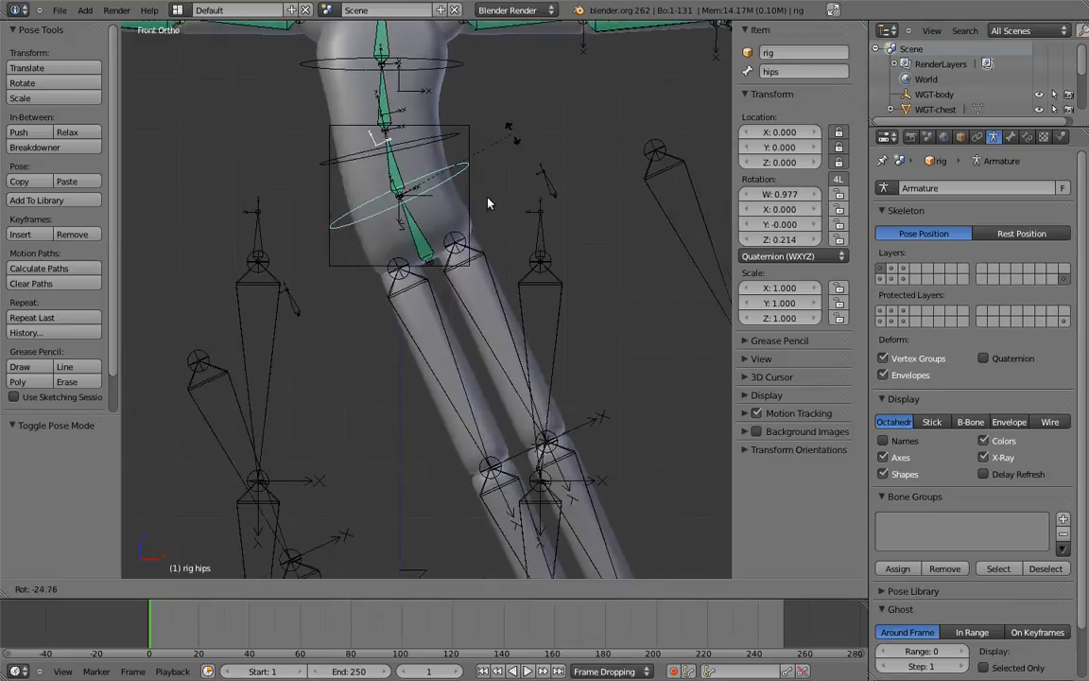
pyautogui.press('Escape')
# Add Copy Location and Copy Transforms constraints to MCH-leg_parent.L, both targeting MCH-leg_socket.L.
pyautogui.scroll(-2, 559, 183)
pyautogui.scroll(4, 529, 267)
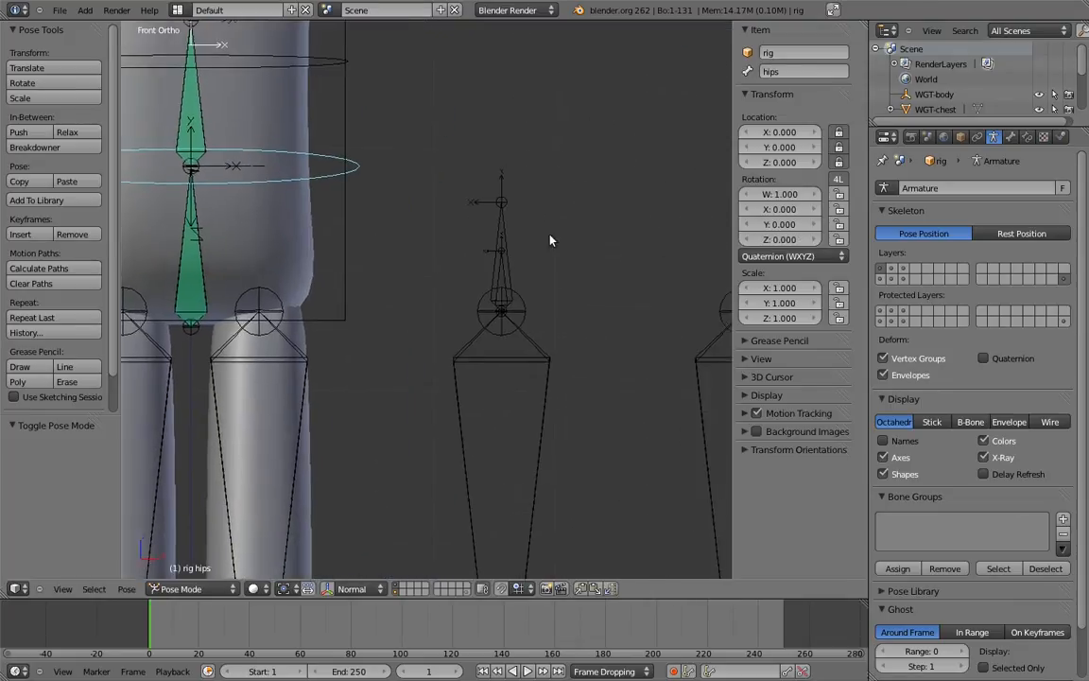
pyautogui.scroll(2, 521, 276)
pyautogui.rightClick(552, 243)
pyautogui.keyDown('shift'); pyautogui.rightClick(556, 247); pyautogui.keyUp('shift')
pyautogui.hotkey('ctrl', 'shift', 'c')
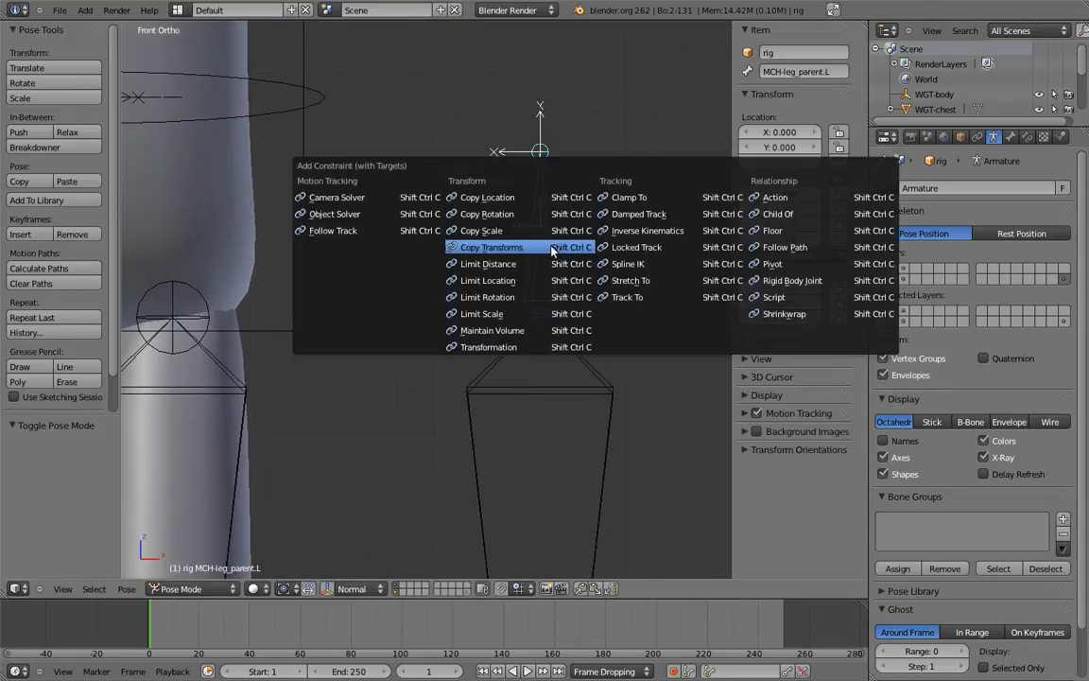
pyautogui.click(461, 198)
pyautogui.hotkey('ctrl', 'shift', 'c')
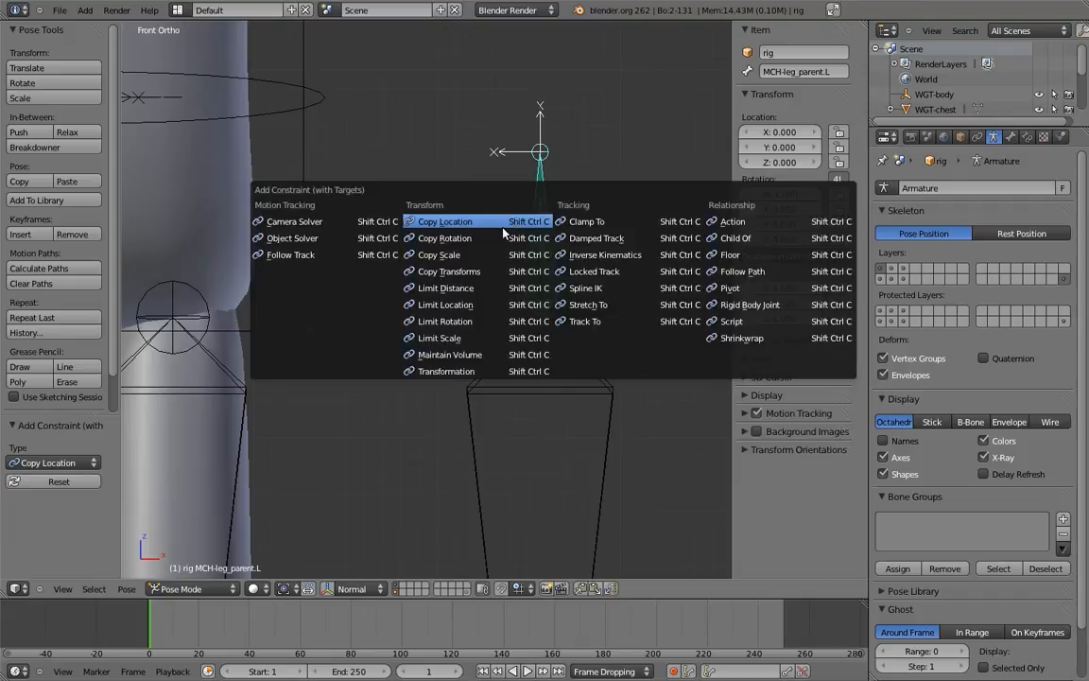
pyautogui.click(484, 273)
# Add a custom property named isolate_rotation to thigh.fk.L and copy its data path.
pyautogui.scroll(-2, 558, 416)
pyautogui.rightClick(473, 341)
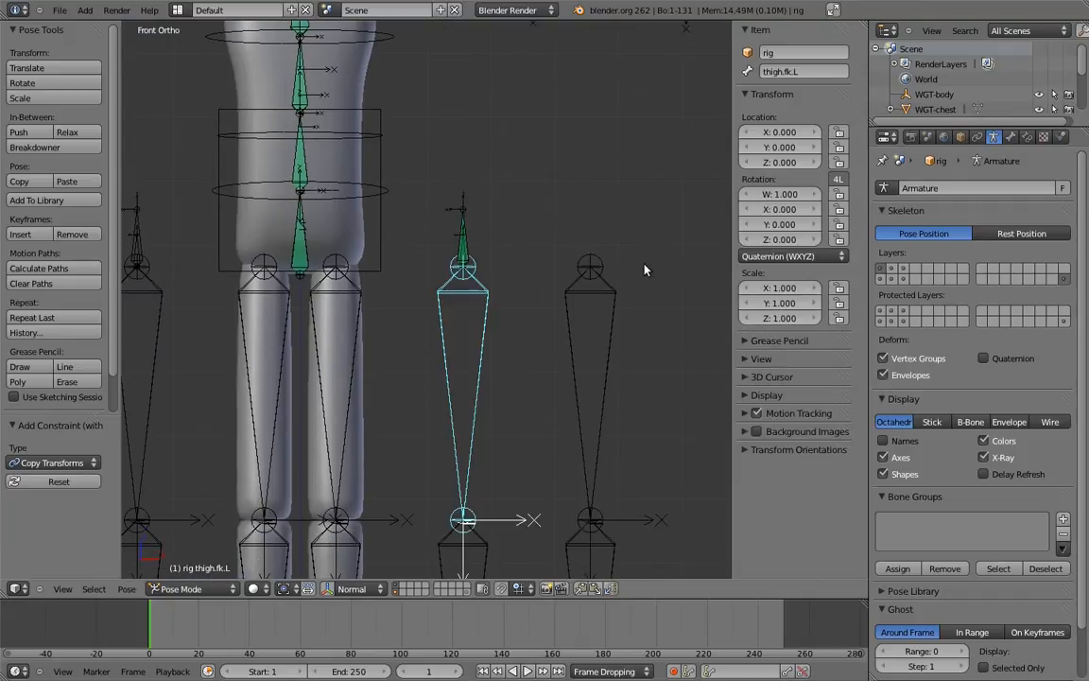
pyautogui.click(1011, 138)
pyautogui.click(997, 605)
pyautogui.click(1040, 627)
pyautogui.click(1014, 548)
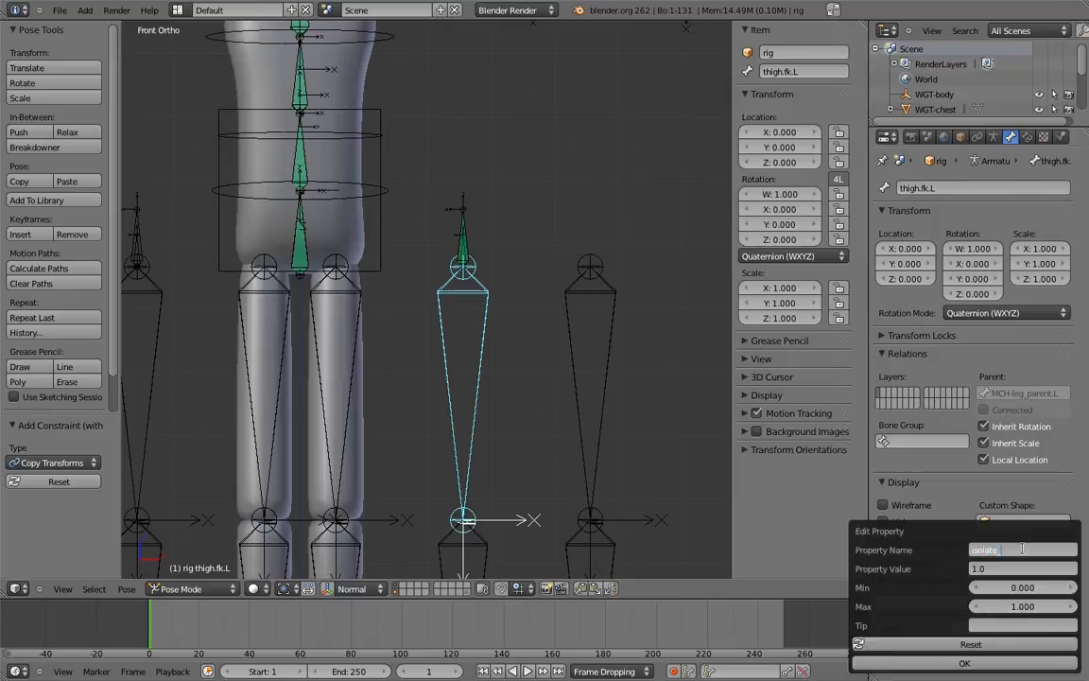
pyautogui.press('Return')
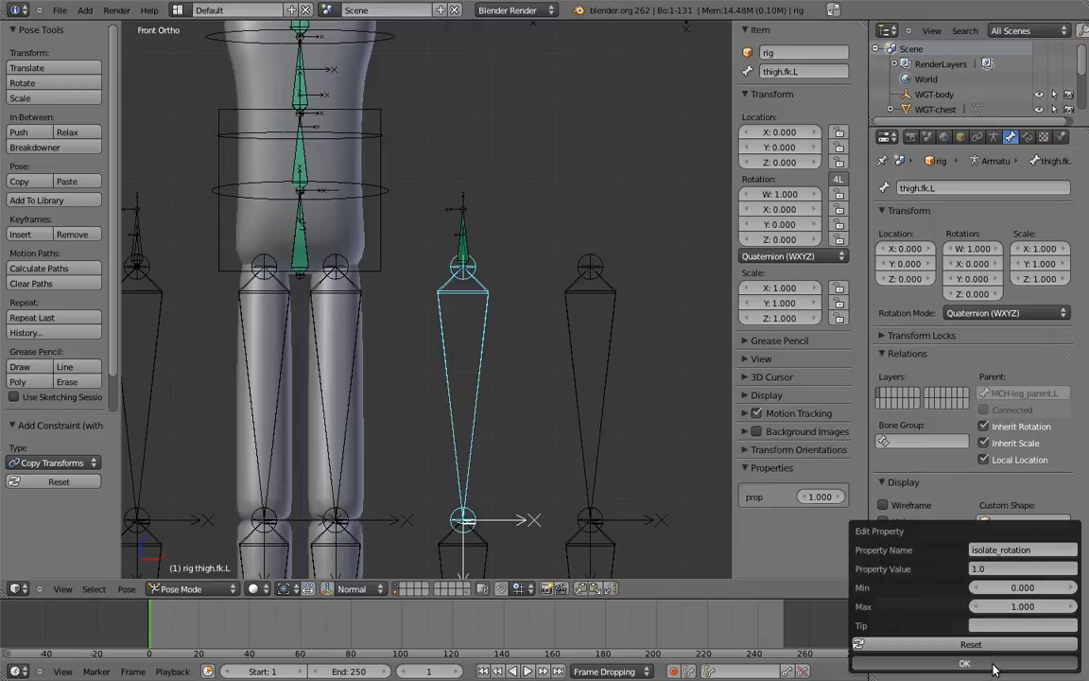
pyautogui.click(965, 663)
pyautogui.rightClick(819, 497)
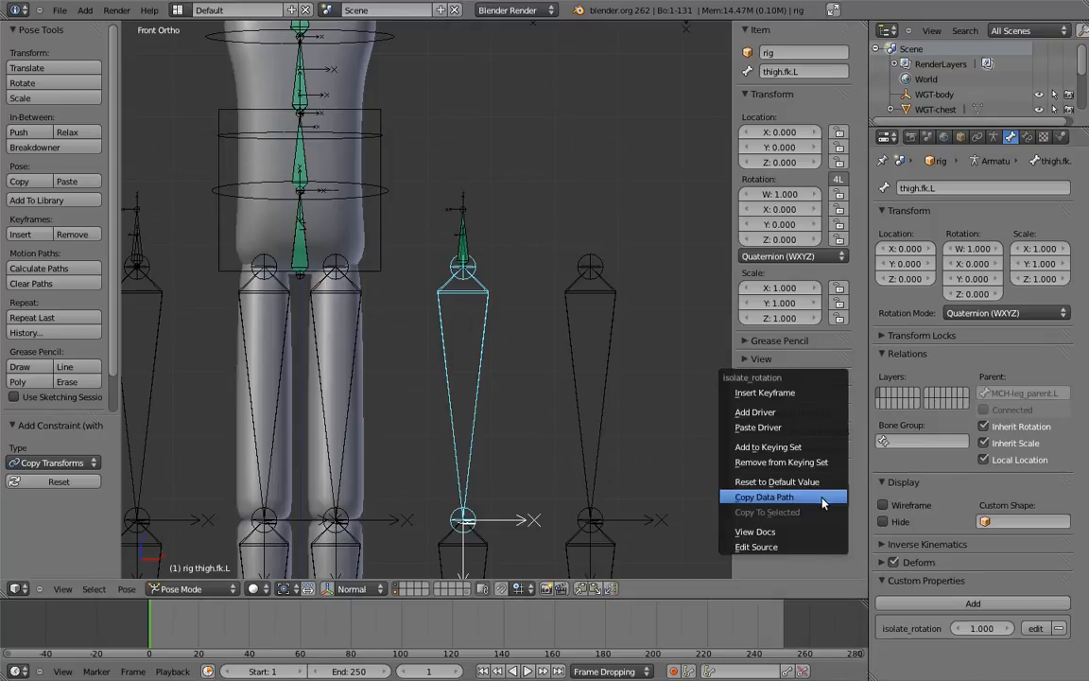
pyautogui.click(809, 498)
# Add a driver to the influence of the Copy Transforms constraint on MCH-leg_parent.L.
pyautogui.keyDown('ctrl'); pyautogui.hscroll(-3, 606, 312); pyautogui.keyUp('ctrl')
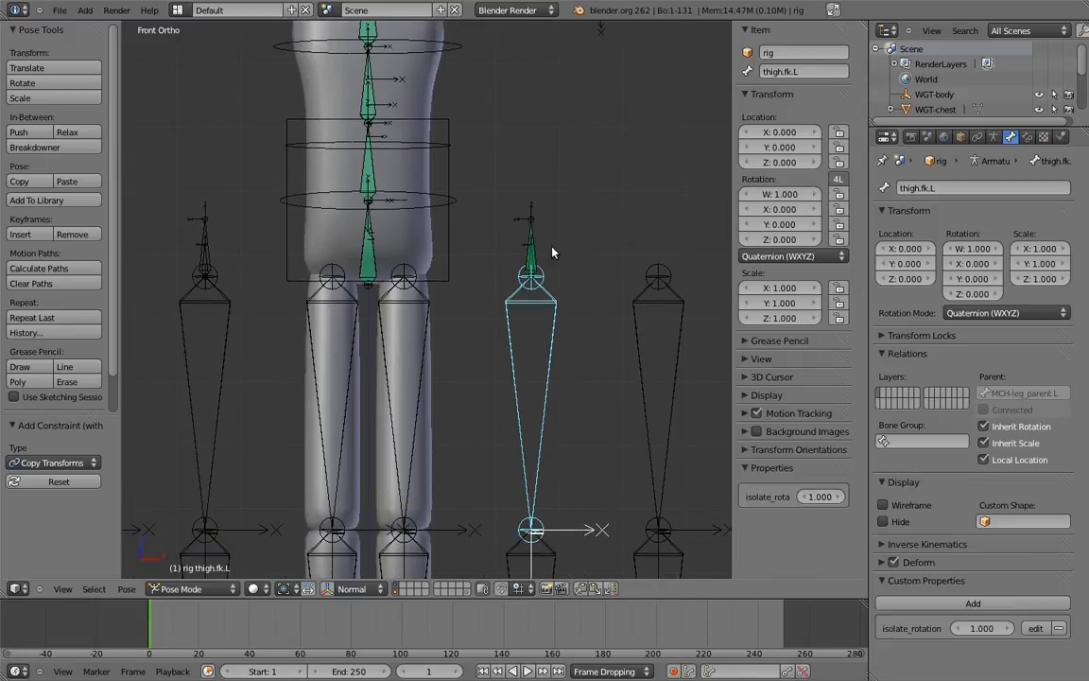
pyautogui.rightClick(536, 249)
pyautogui.click(1028, 137)
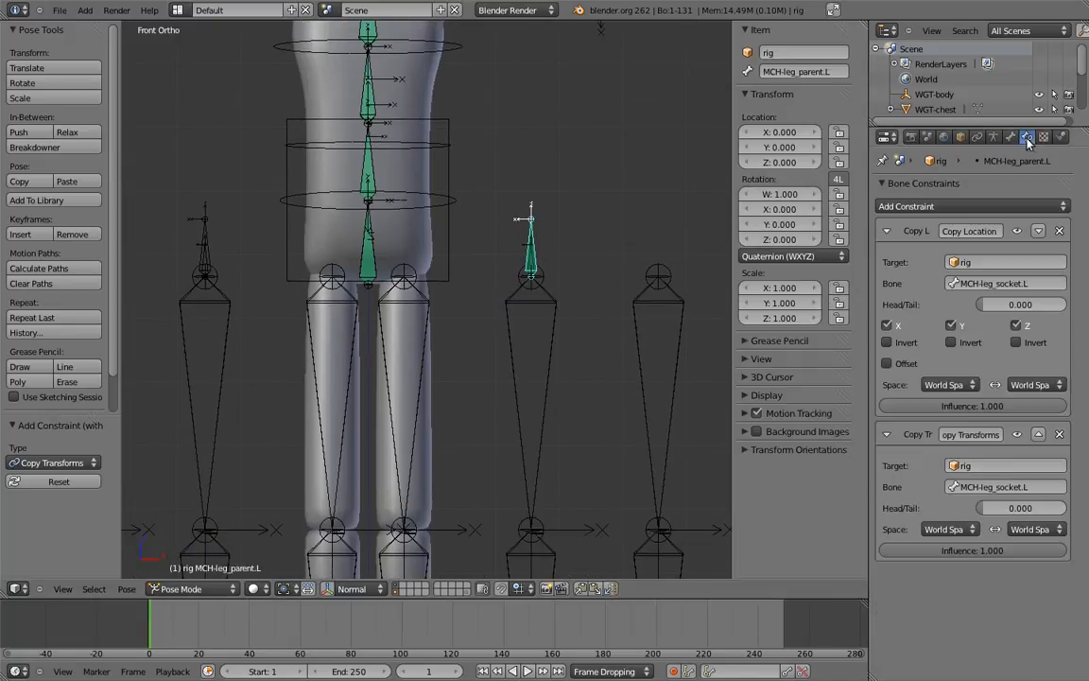
pyautogui.rightClick(968, 552)
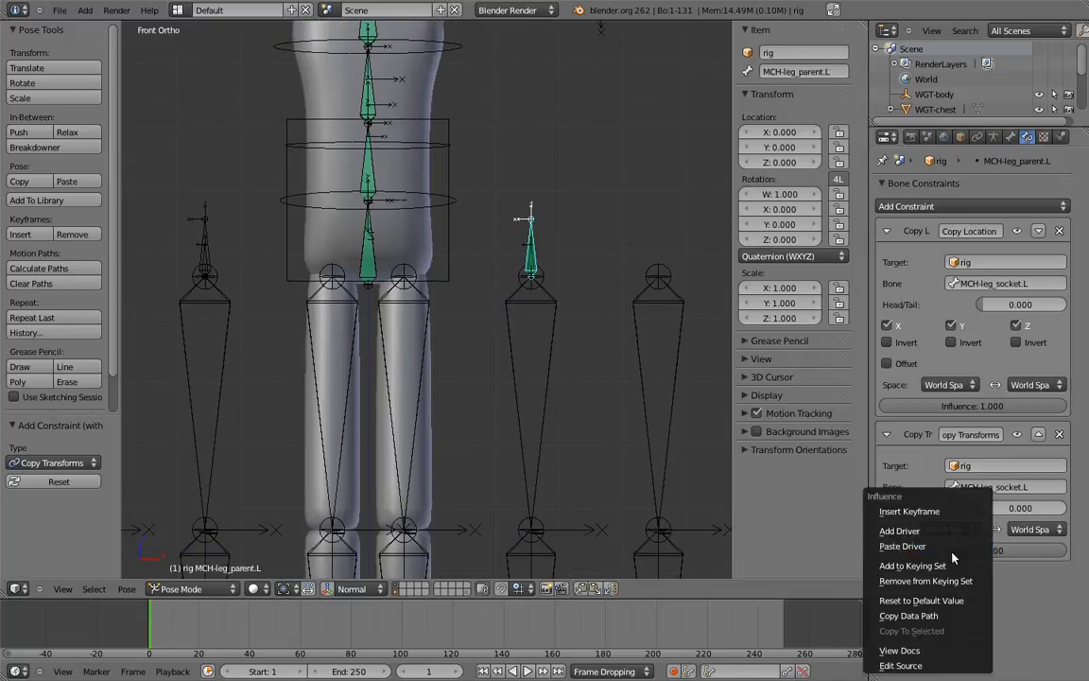
pyautogui.click(909, 527)
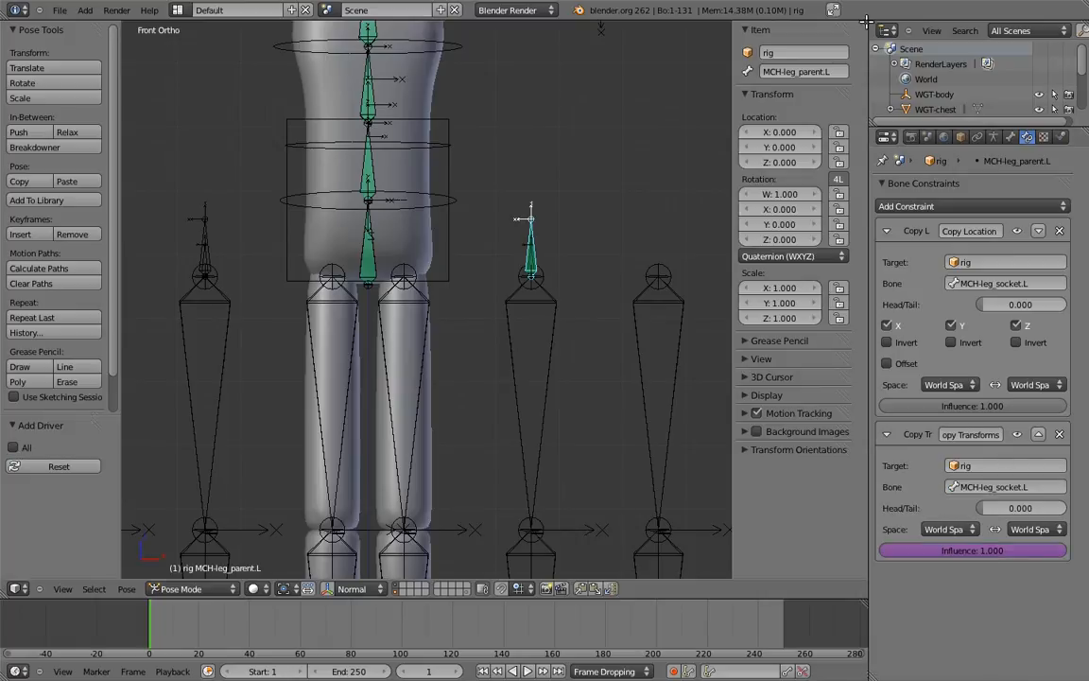
# Split the 3D view and turn the new area into a Graph Editor in Drivers mode.
pyautogui.moveTo(865, 23); pyautogui.dragTo(440, 284)
pyautogui.click(13, 589)
pyautogui.click(48, 539)
pyautogui.click(250, 589)
pyautogui.click(246, 558)
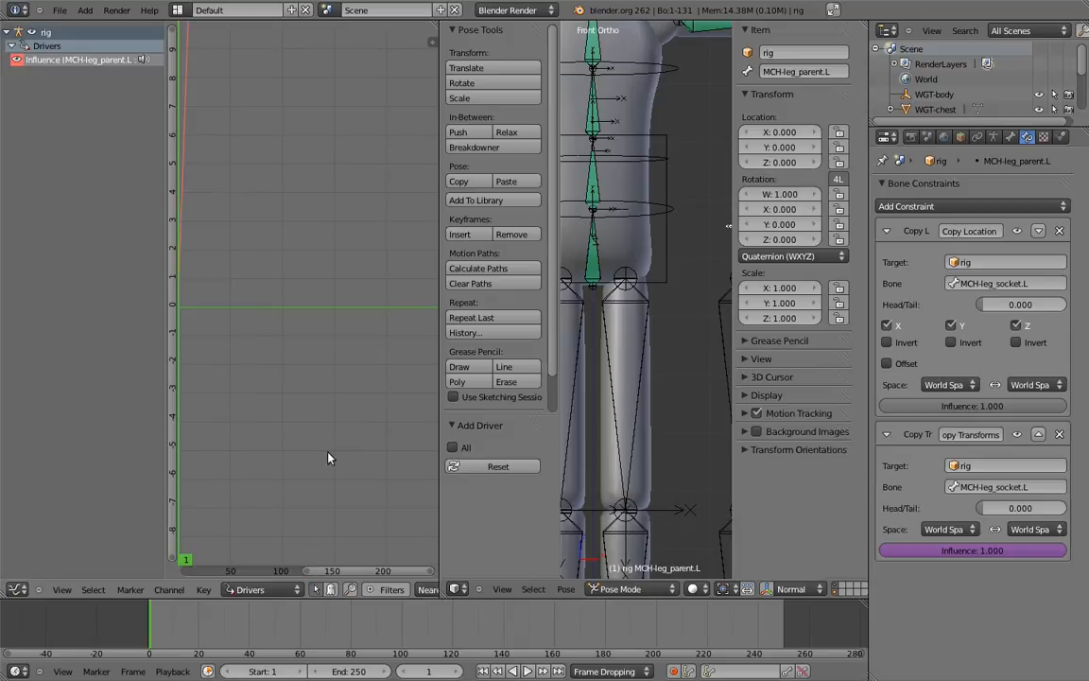
# Set the influence driver's variable to a Single Property on rig, using the copied isolate_rotation data path.
pyautogui.press('n')
pyautogui.click(76, 59)
pyautogui.click(302, 50)
pyautogui.click(303, 66)
pyautogui.click(312, 329)
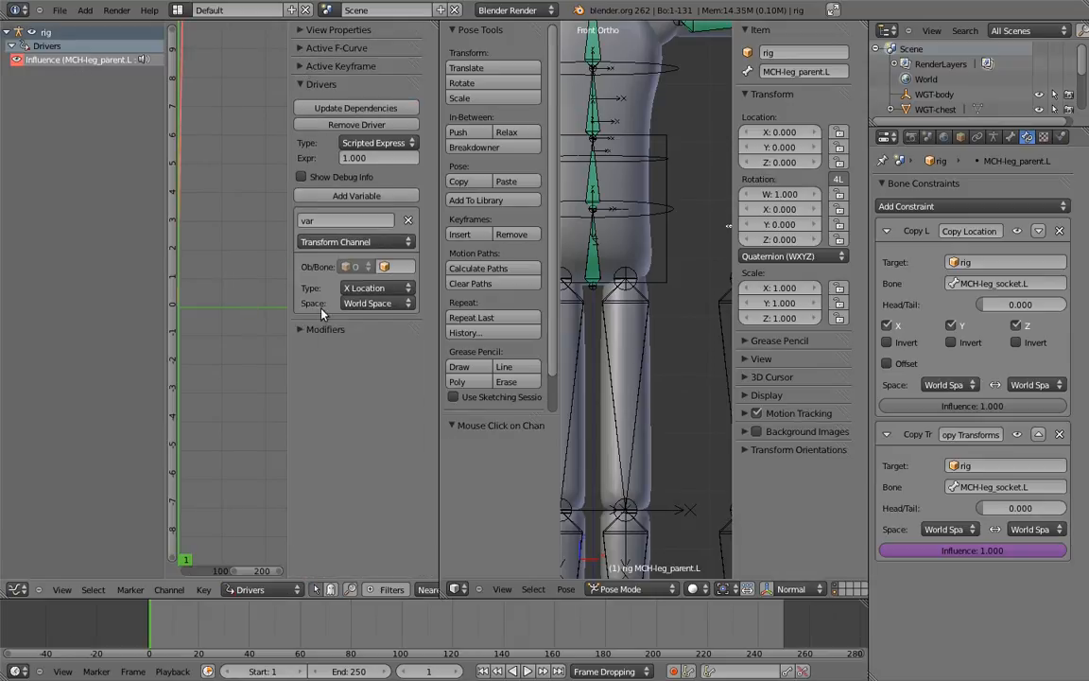
pyautogui.click(387, 242)
pyautogui.click(396, 224)
pyautogui.click(404, 272)
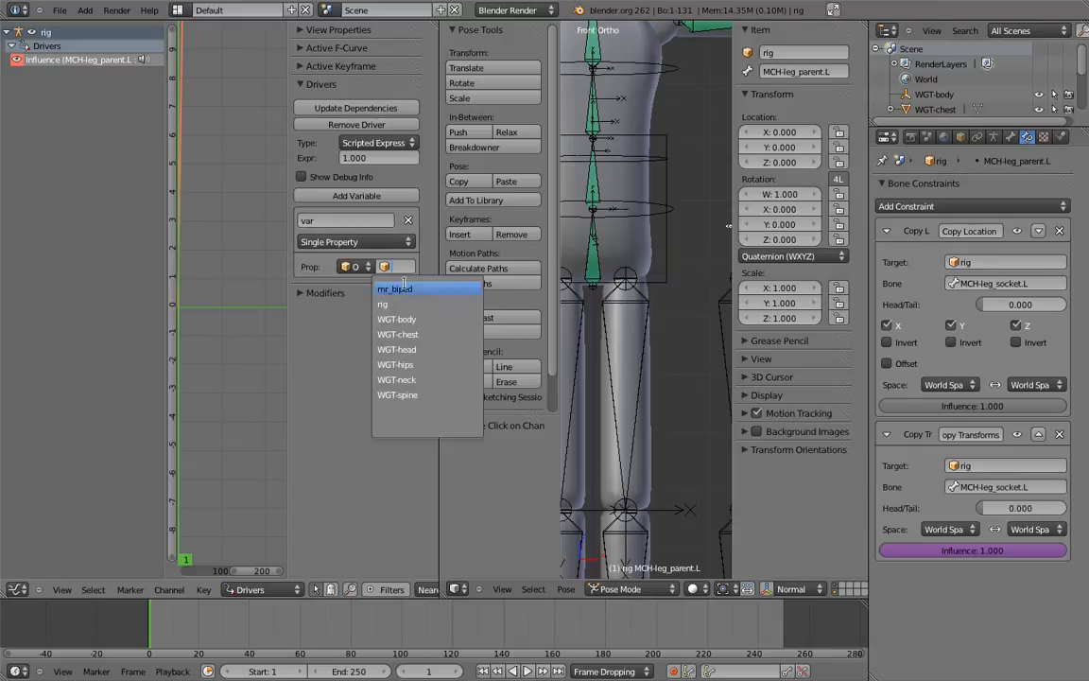
pyautogui.click(388, 274)
pyautogui.hotkey('ctrl', 'v')
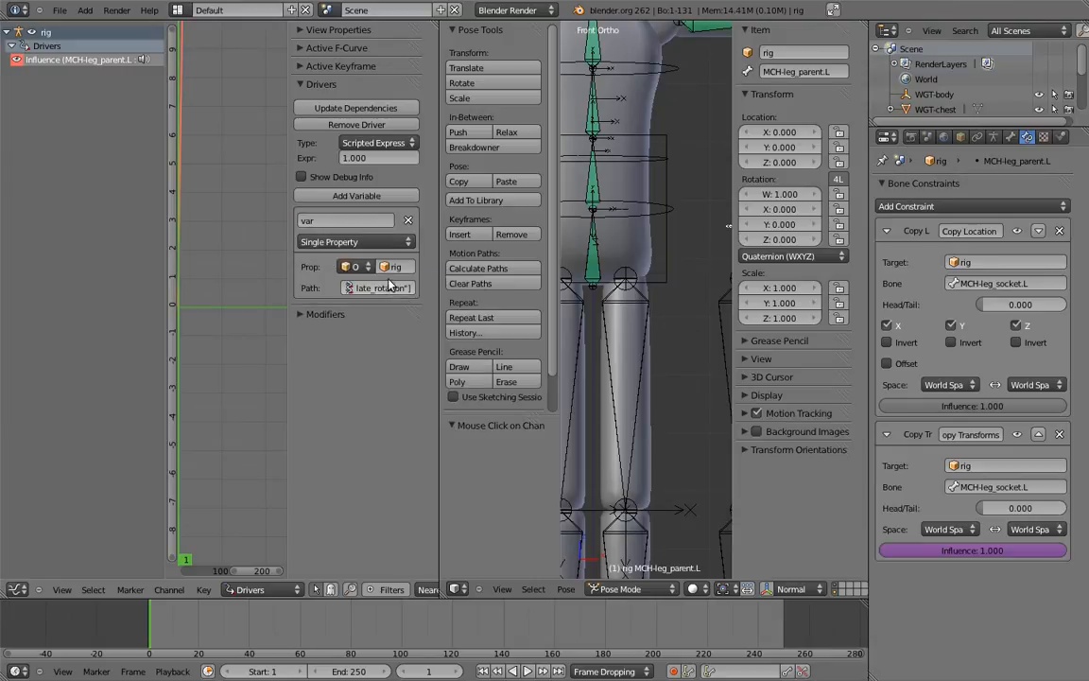
# Set the driver's expression to 1-var and update its dependencies.
pyautogui.click(385, 157)
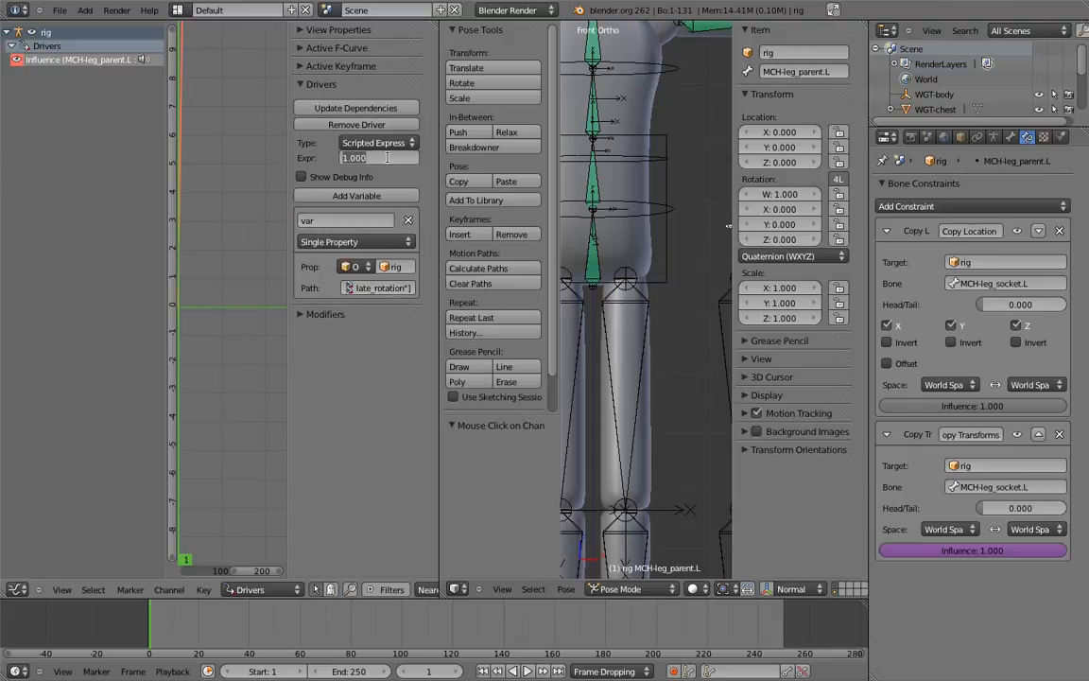
pyautogui.press('Return')
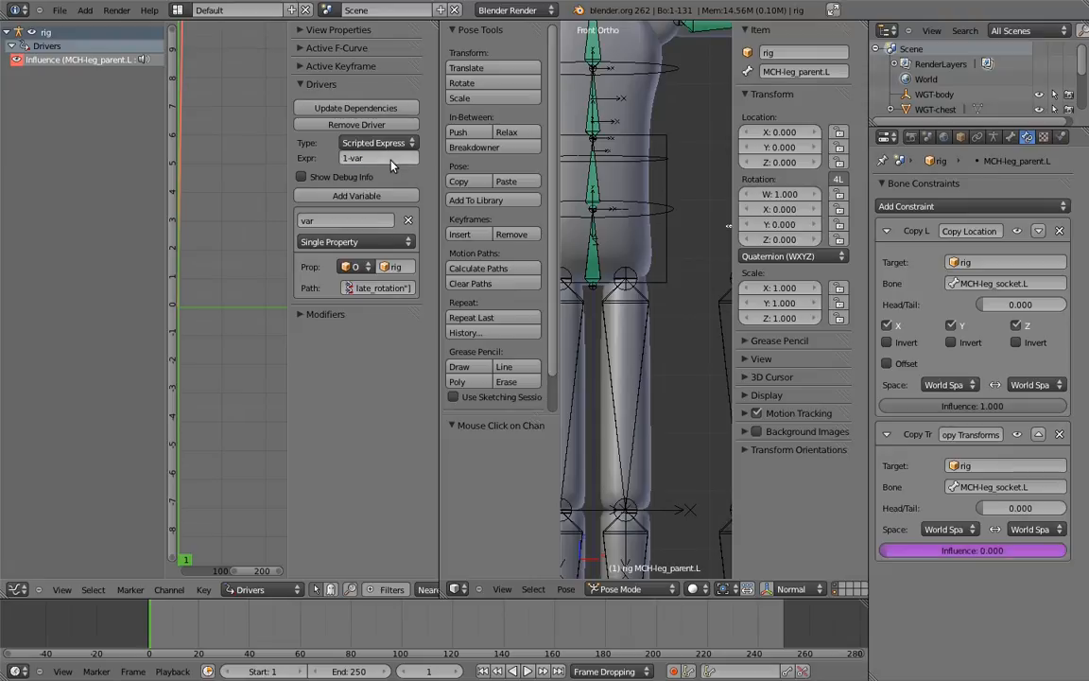
pyautogui.click(345, 107)
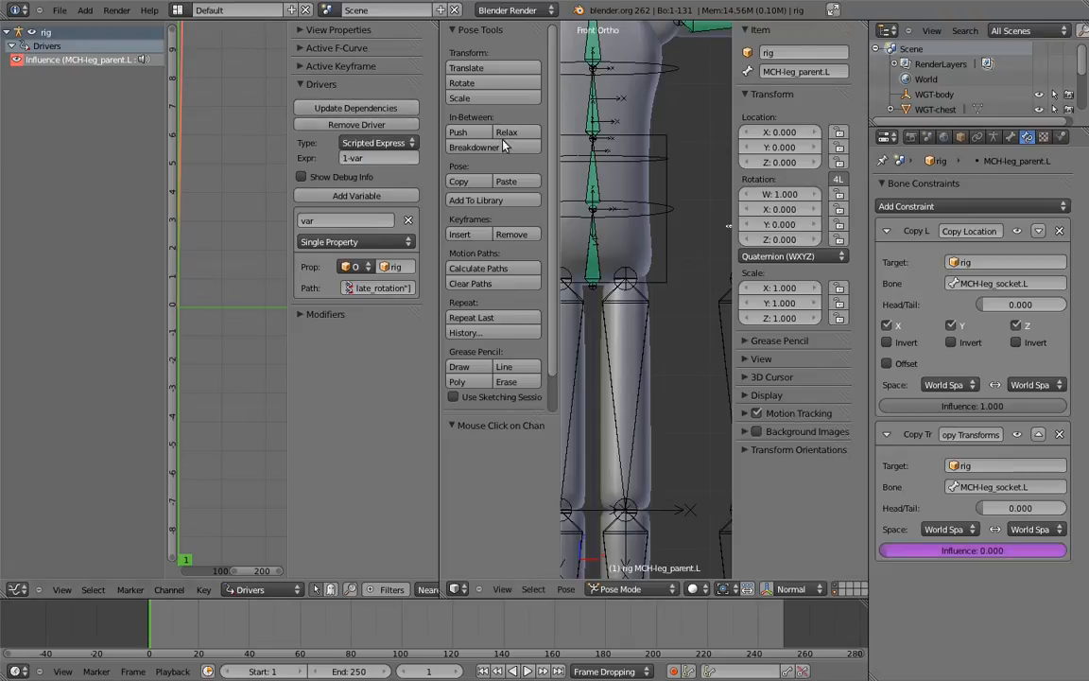
# Test the driver by rotating the torso's box control and setting isolate_rotation on thigh.fk.L to 0.
pyautogui.keyDown('shift'); pyautogui.moveTo(695, 246); pyautogui.dragTo(630, 259, button='middle'); pyautogui.keyUp('shift')
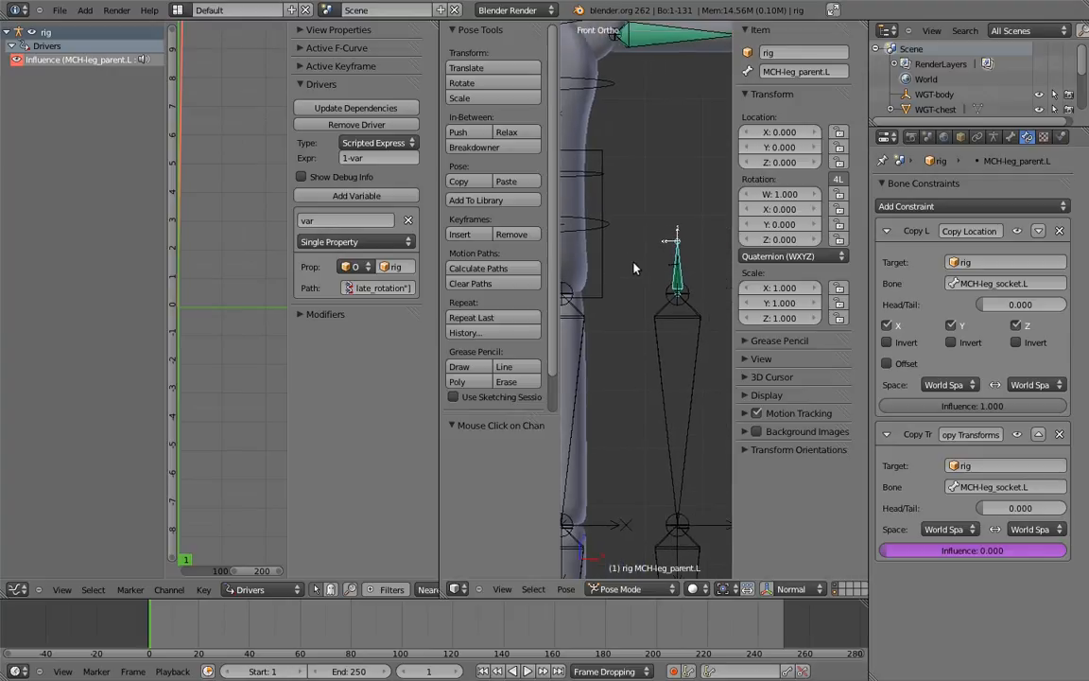
pyautogui.rightClick(605, 251)
pyautogui.press('r')
pyautogui.click(688, 161)
pyautogui.rightClick(703, 207)
pyautogui.moveTo(819, 496); pyautogui.dragTo(491, 485)
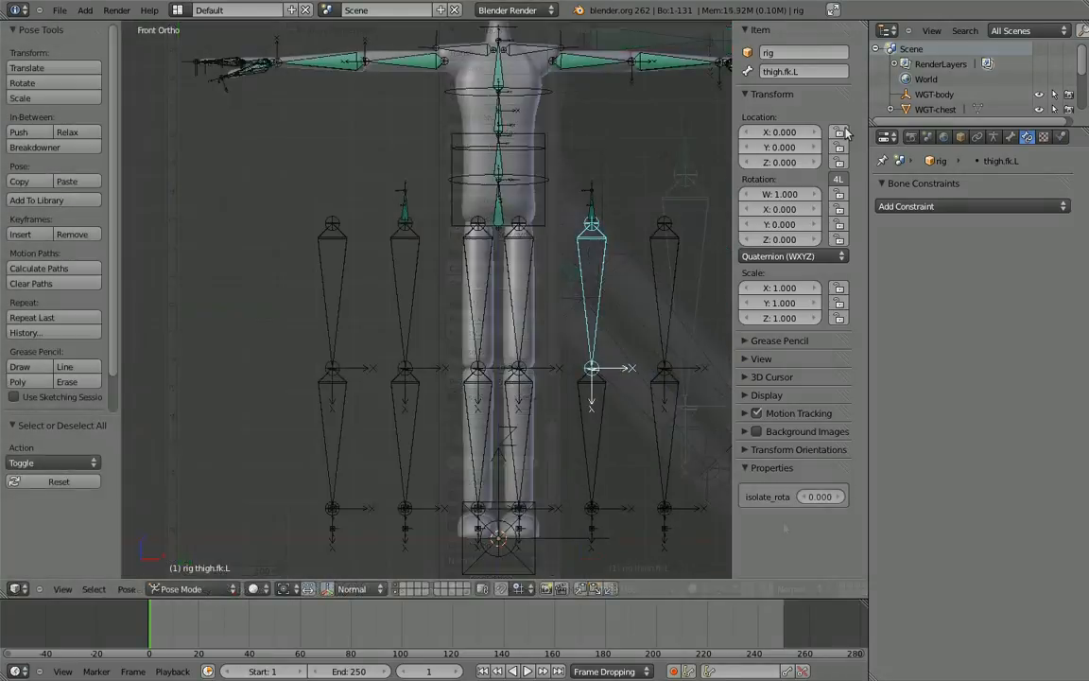
# Lock the X, Y and Z location of thigh.fk.R.
pyautogui.rightClick(402, 260)
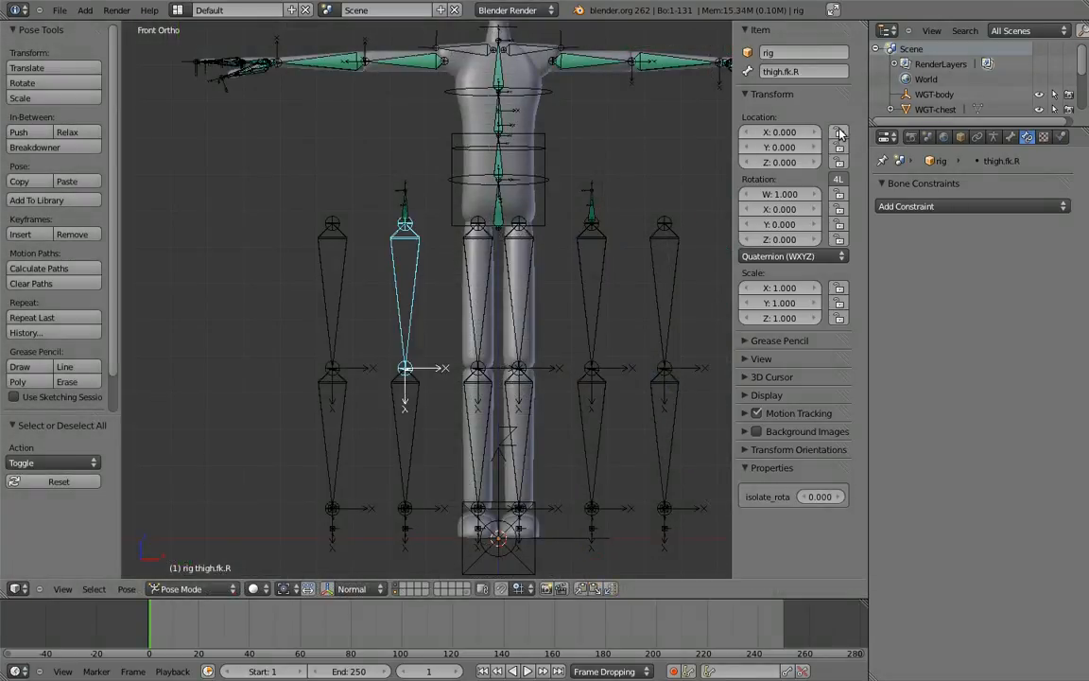
pyautogui.moveTo(839, 133); pyautogui.dragTo(839, 162)
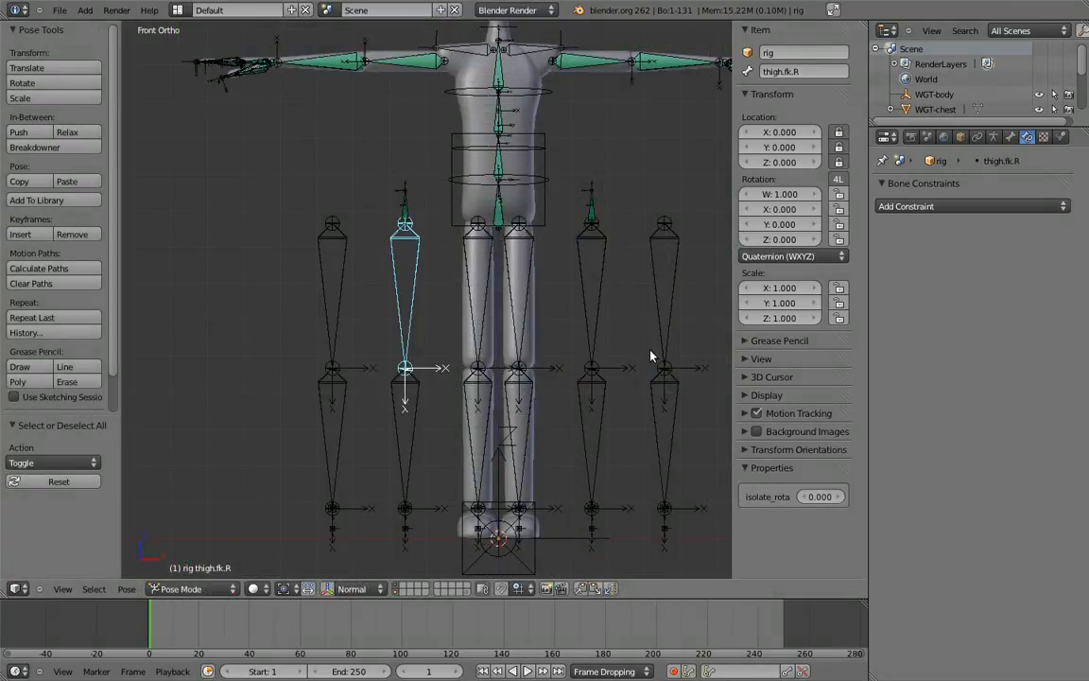
# Set shin.fk.L and shin.fk.R to XYZ Euler rotation and lock their Y and Z rotation axes.
pyautogui.rightClick(594, 416)
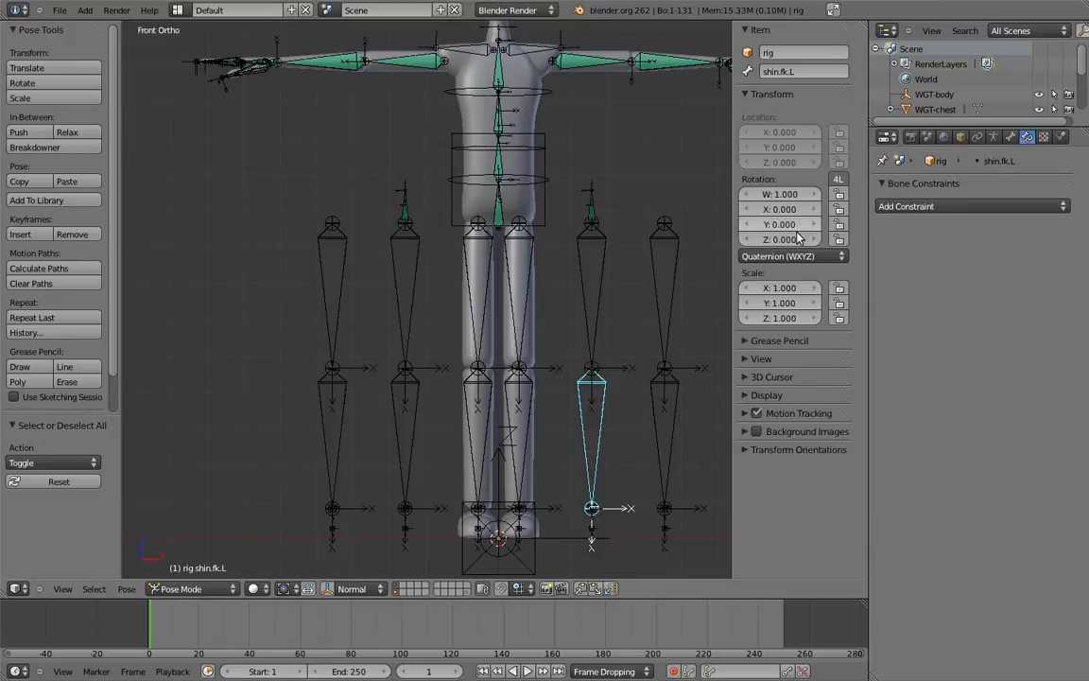
pyautogui.click(805, 257)
pyautogui.click(791, 224)
pyautogui.moveTo(839, 225); pyautogui.dragTo(838, 194)
pyautogui.rightClick(407, 405)
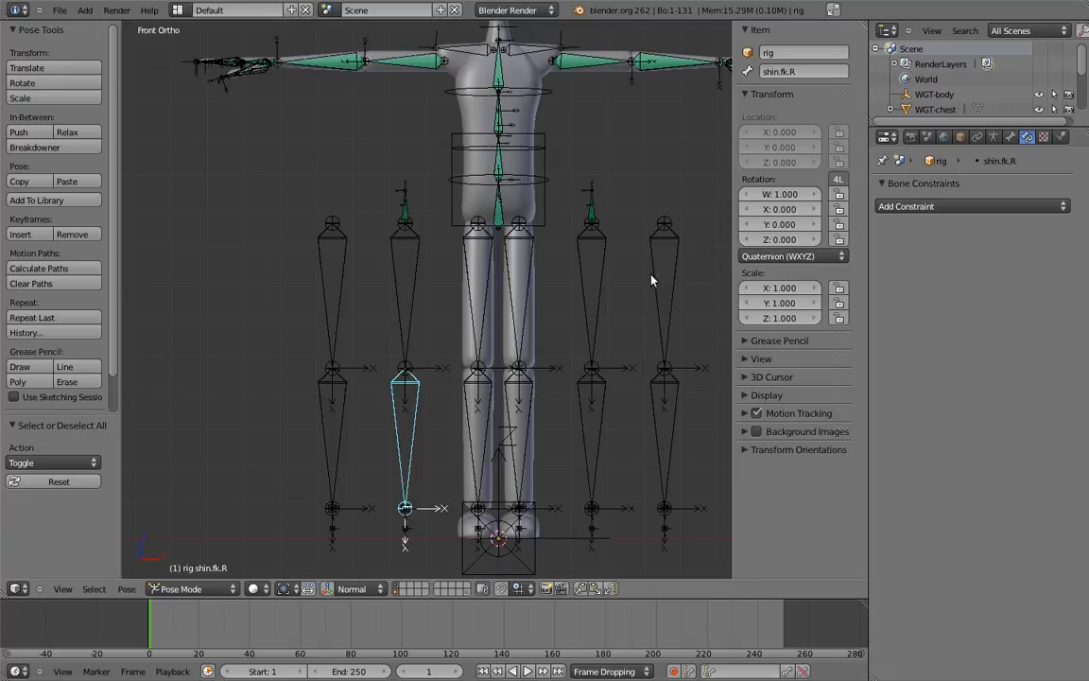
pyautogui.click(805, 257)
pyautogui.click(794, 224)
pyautogui.moveTo(839, 224); pyautogui.dragTo(839, 212)
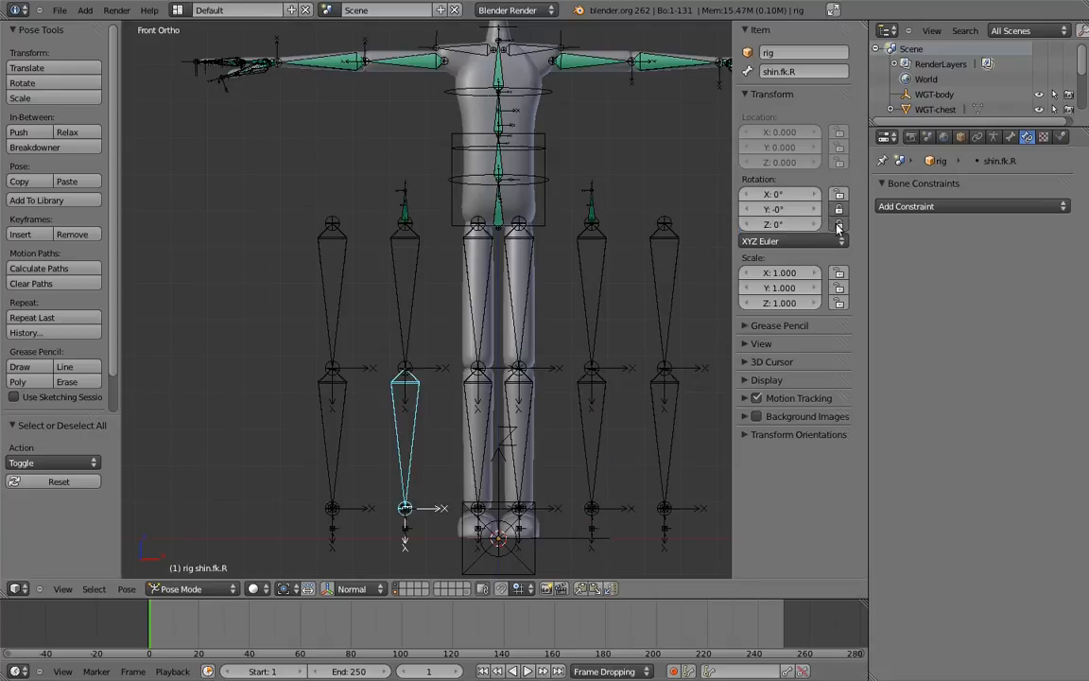
# Lock the X, Y and Z location of toe.fk.L and toe.fk.R.
pyautogui.keyDown('shift'); pyautogui.moveTo(592, 391); pyautogui.dragTo(571, 225, button='middle'); pyautogui.keyUp('shift')
pyautogui.keyDown('shift'); pyautogui.moveTo(606, 285); pyautogui.dragTo(623, 401, button='middle'); pyautogui.keyUp('shift')
pyautogui.rightClick(623, 401)
pyautogui.rightClick(620, 398)
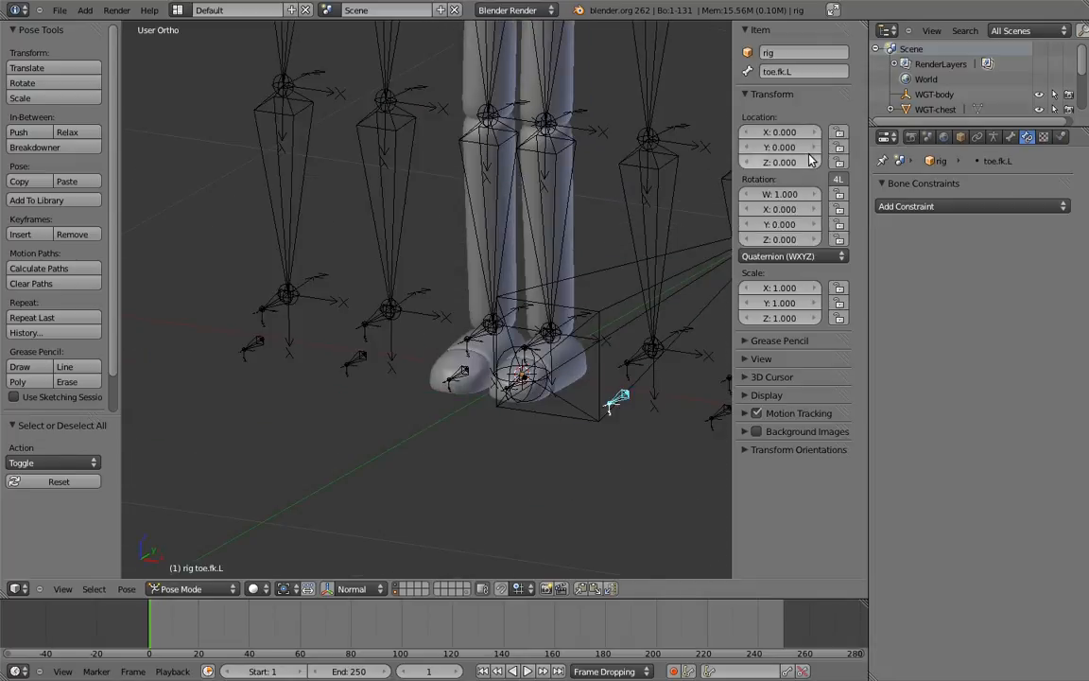
pyautogui.moveTo(837, 135); pyautogui.dragTo(842, 164)
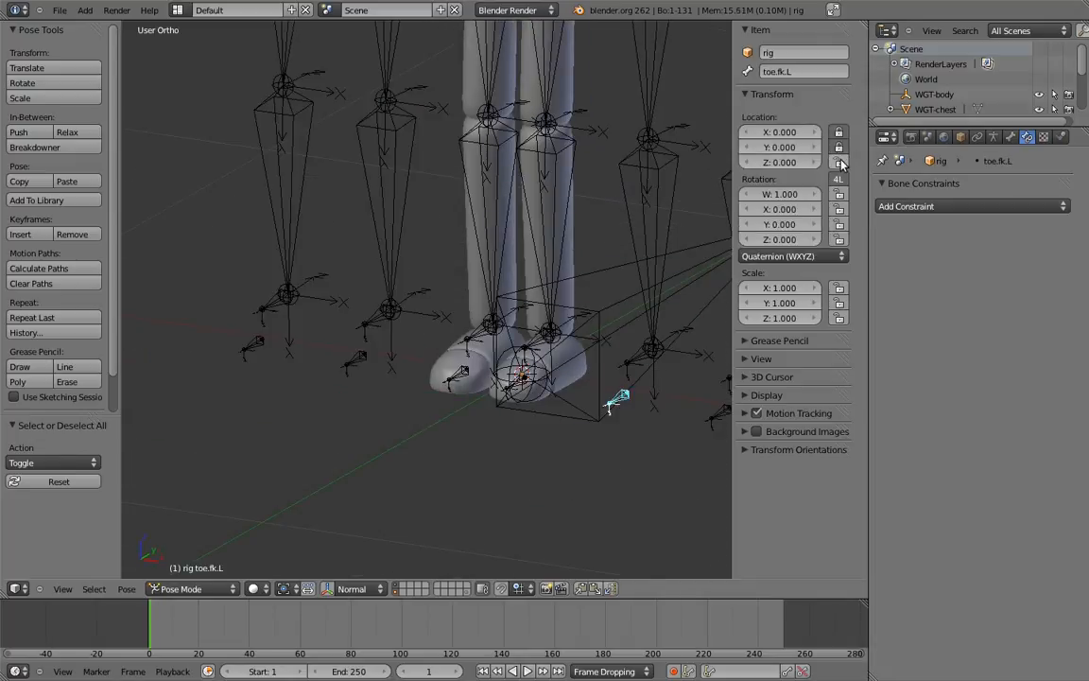
pyautogui.rightClick(355, 360)
pyautogui.keyDown('shift'); pyautogui.moveTo(575, 294); pyautogui.dragTo(569, 314, button='middle'); pyautogui.keyUp('shift')
# Set the rotation mode of toe.fk.R and toe.fk.L to YZX Euler.
pyautogui.click(782, 257)
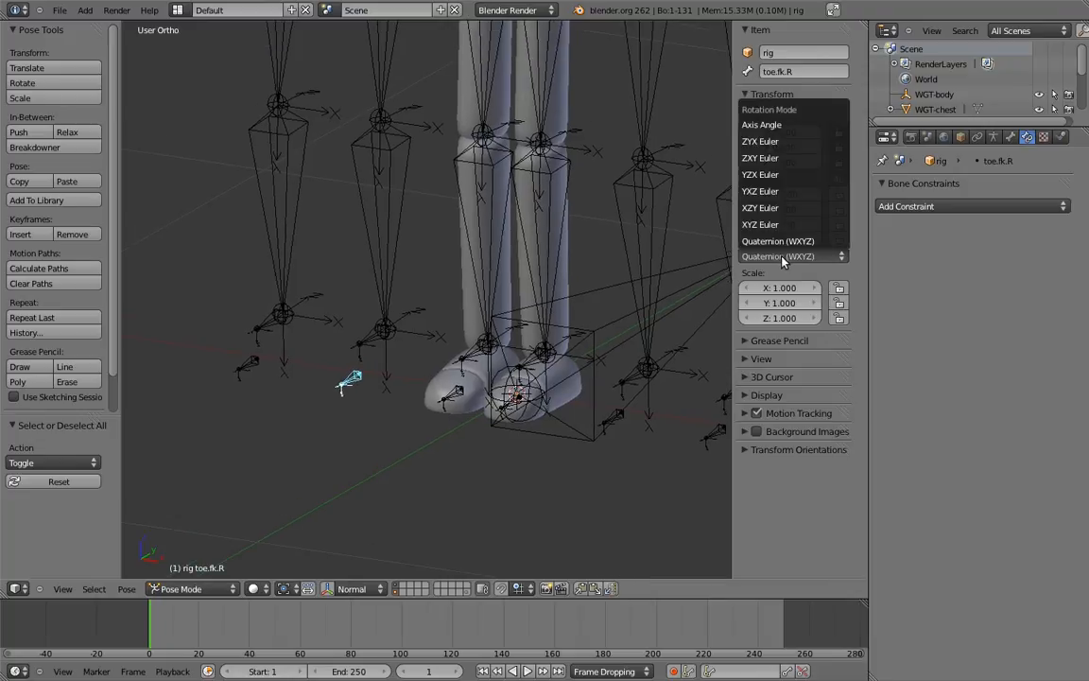
pyautogui.click(766, 176)
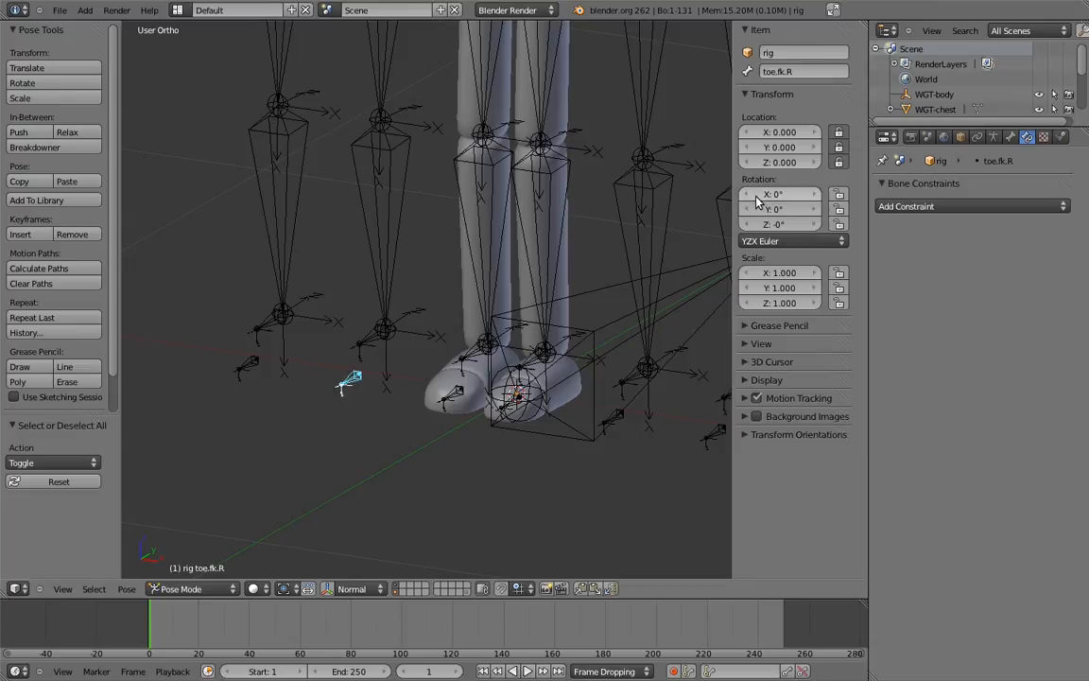
pyautogui.rightClick(615, 420)
pyautogui.click(782, 256)
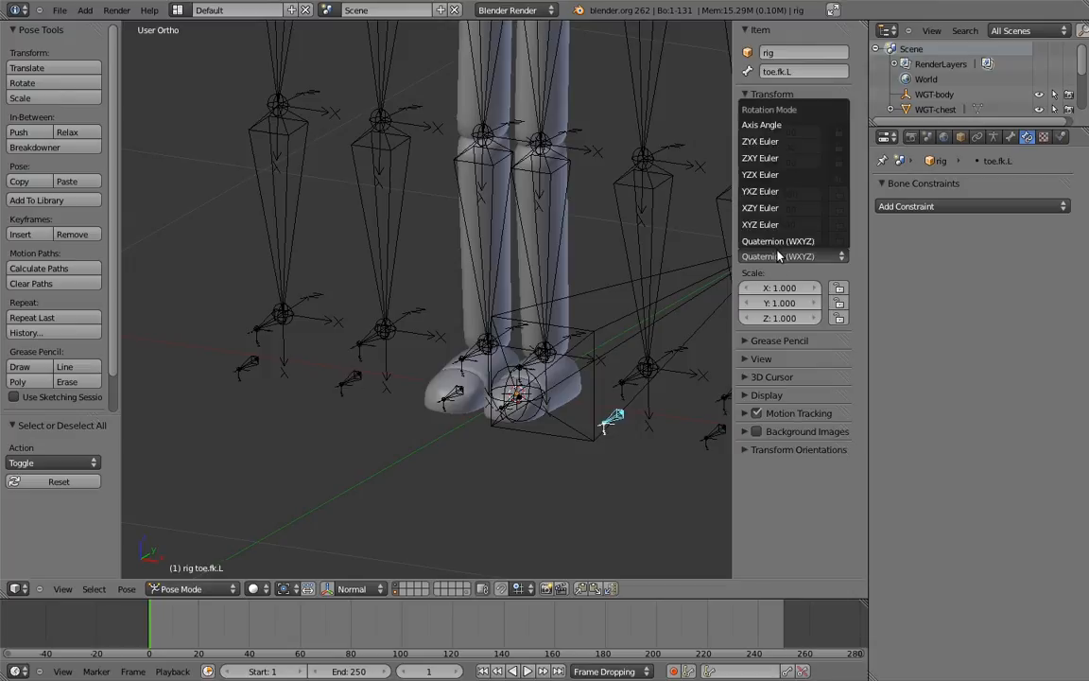
pyautogui.click(775, 176)
# Clear the parent of foot.ik.L in Edit Mode.
pyautogui.moveTo(626, 240); pyautogui.dragTo(579, 318, button='middle')
pyautogui.rightClick(638, 361)
pyautogui.press('Tab')
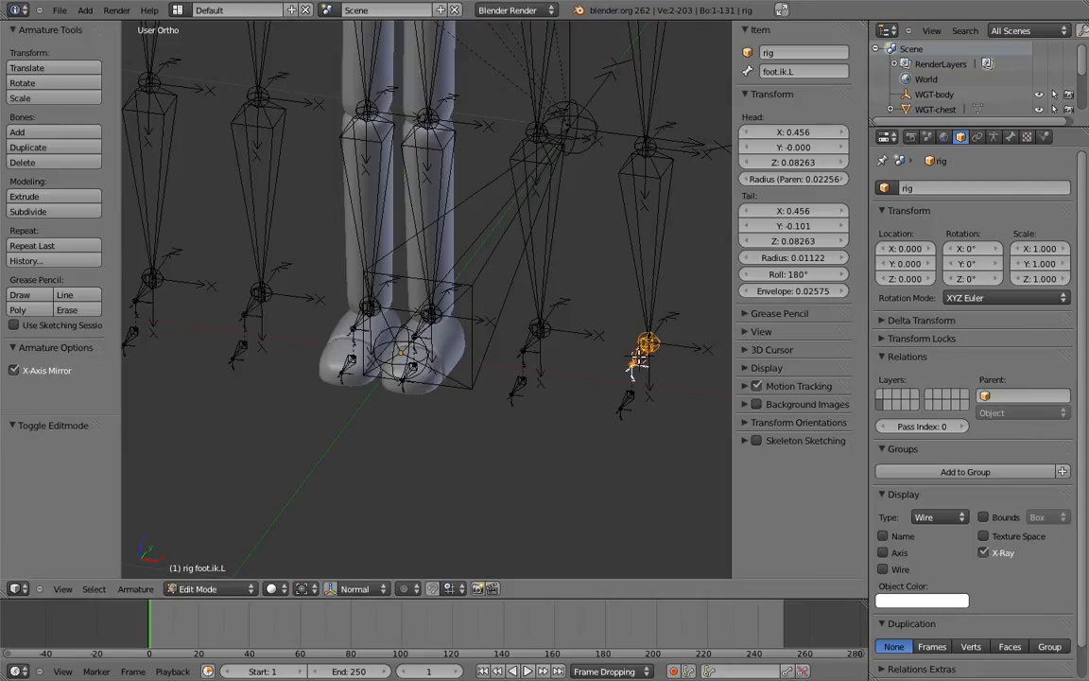
pyautogui.hotkey('alt', 'p')
pyautogui.click(572, 328)
# Add an Inverse Kinematics constraint to MCH-shin.ik.L in Pose Mode, targeting foot.ik.L, with a chain length of 2.
pyautogui.keyDown('shift'); pyautogui.moveTo(639, 366); pyautogui.dragTo(656, 298, button='middle'); pyautogui.keyUp('shift')
pyautogui.hotkey('ctrl', 'Tab')
pyautogui.rightClick(659, 351)
pyautogui.rightClick(648, 389)
pyautogui.keyDown('shift'); pyautogui.rightClick(660, 309); pyautogui.keyUp('shift')
pyautogui.hotkey('ctrl', 'shift', 'c')
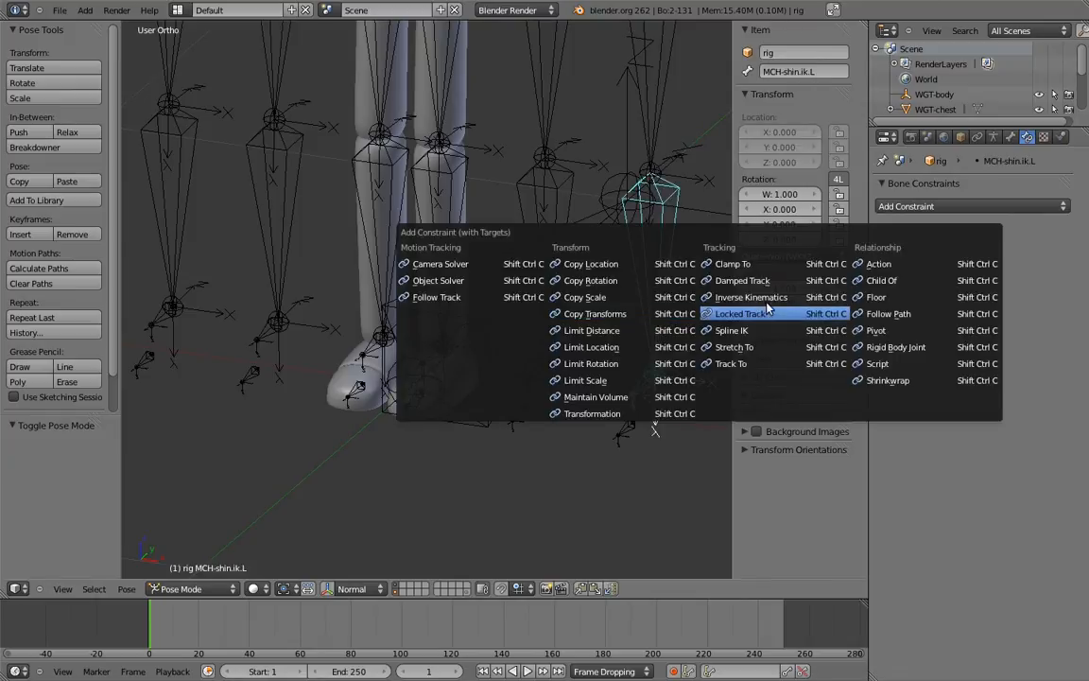
pyautogui.click(723, 302)
pyautogui.keyDown('shift'); pyautogui.moveTo(660, 289); pyautogui.dragTo(308, 293, button='middle'); pyautogui.keyUp('shift')
pyautogui.rightClick(654, 308)
pyautogui.click(965, 344)
pyautogui.click(965, 345)
# Add an Inverse Kinematics constraint to MCH-shin.ik.R targeting foot.ik.R, with a chain length of 2.
pyautogui.rightClick(320, 321)
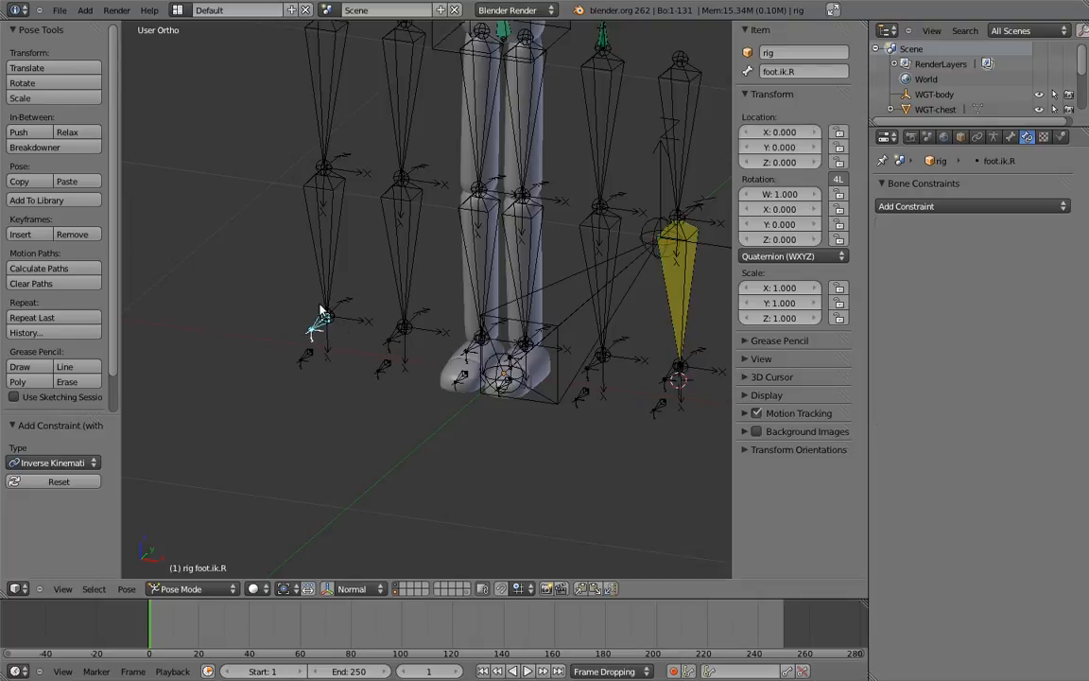
pyautogui.keyDown('shift'); pyautogui.rightClick(326, 281); pyautogui.keyUp('shift')
pyautogui.hotkey('ctrl', 'shift', 'c')
pyautogui.click(330, 281)
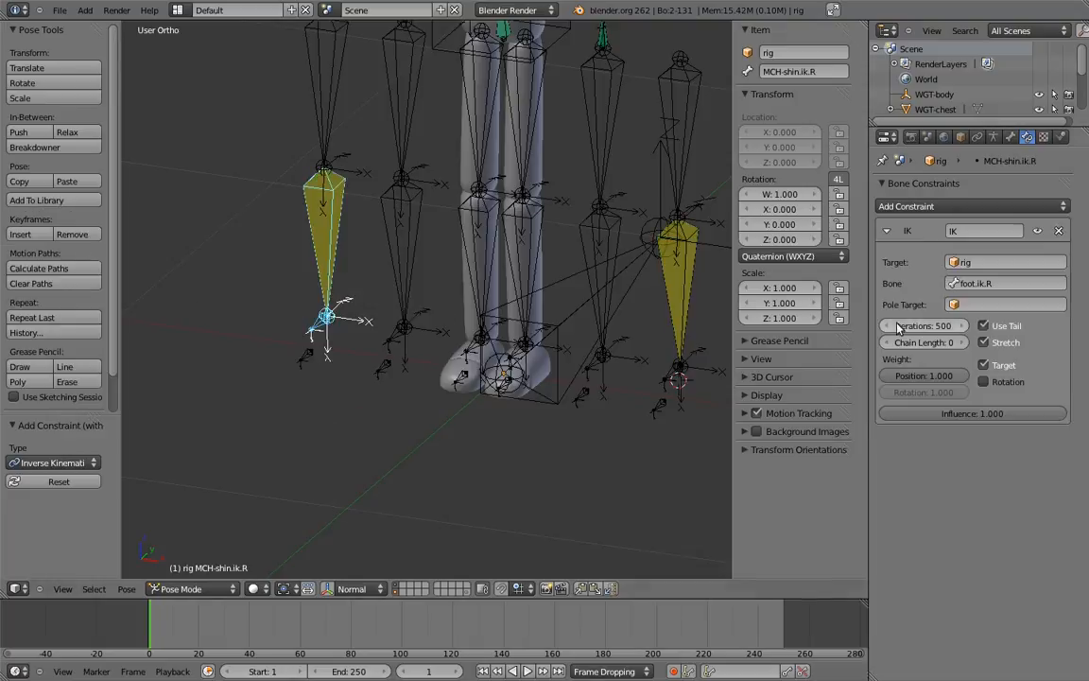
pyautogui.click(964, 342)
pyautogui.click(964, 342)
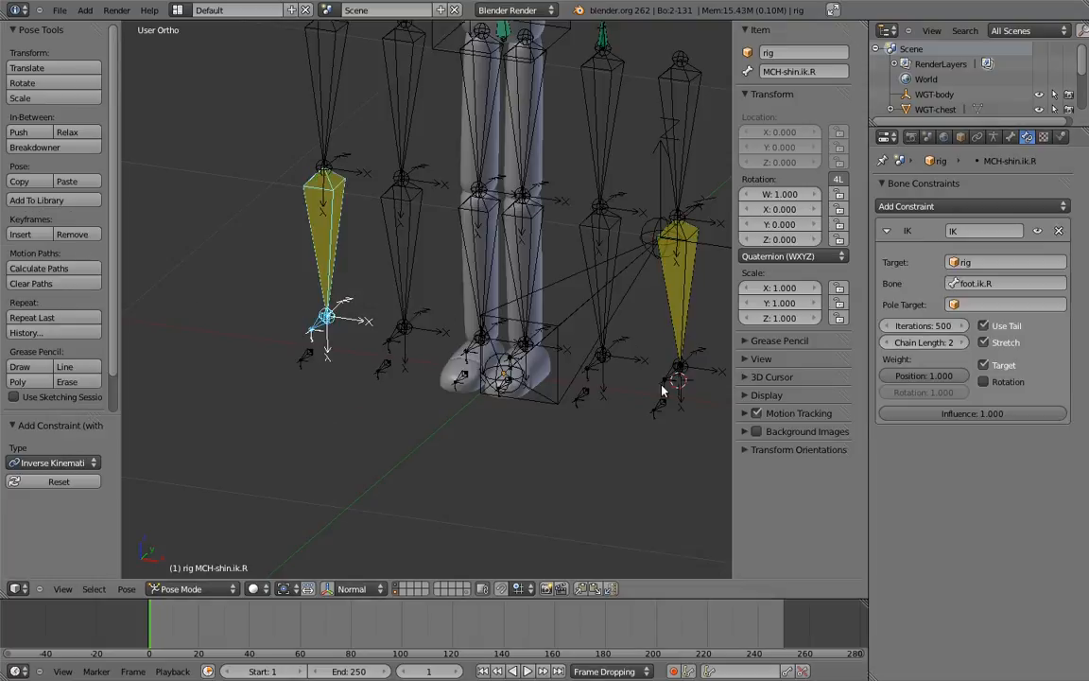
# Open the Inverse Kinematics axis settings of the MCH-shin.ik.L bone.
pyautogui.rightClick(675, 314)
pyautogui.click(1010, 137)
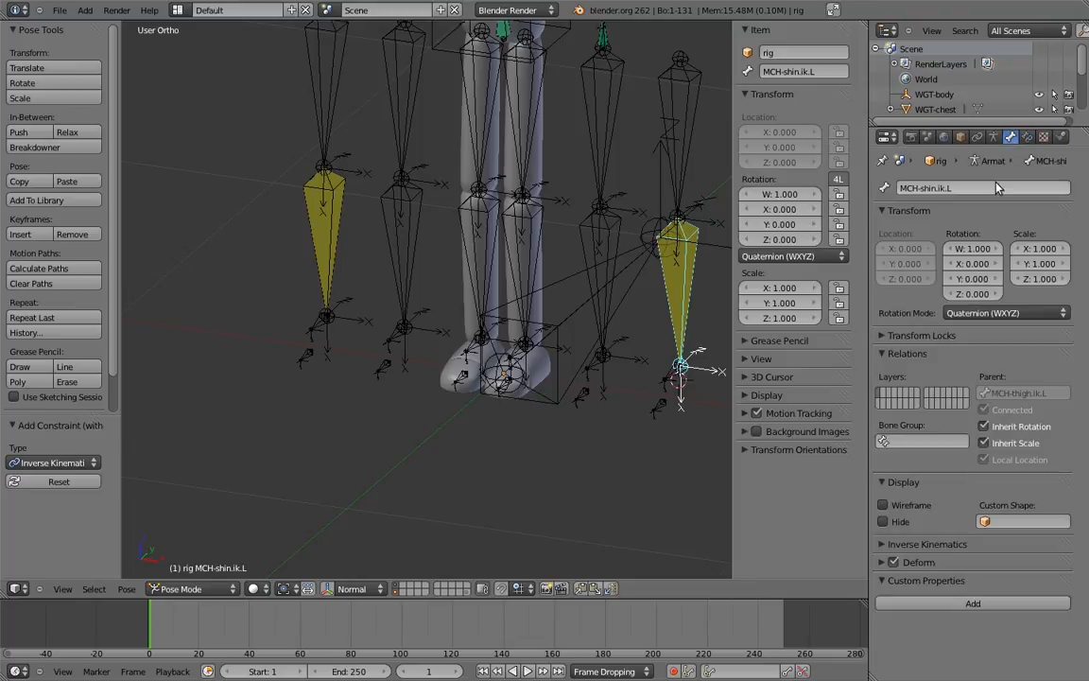
pyautogui.click(908, 543)
pyautogui.scroll(-3, 903, 549)
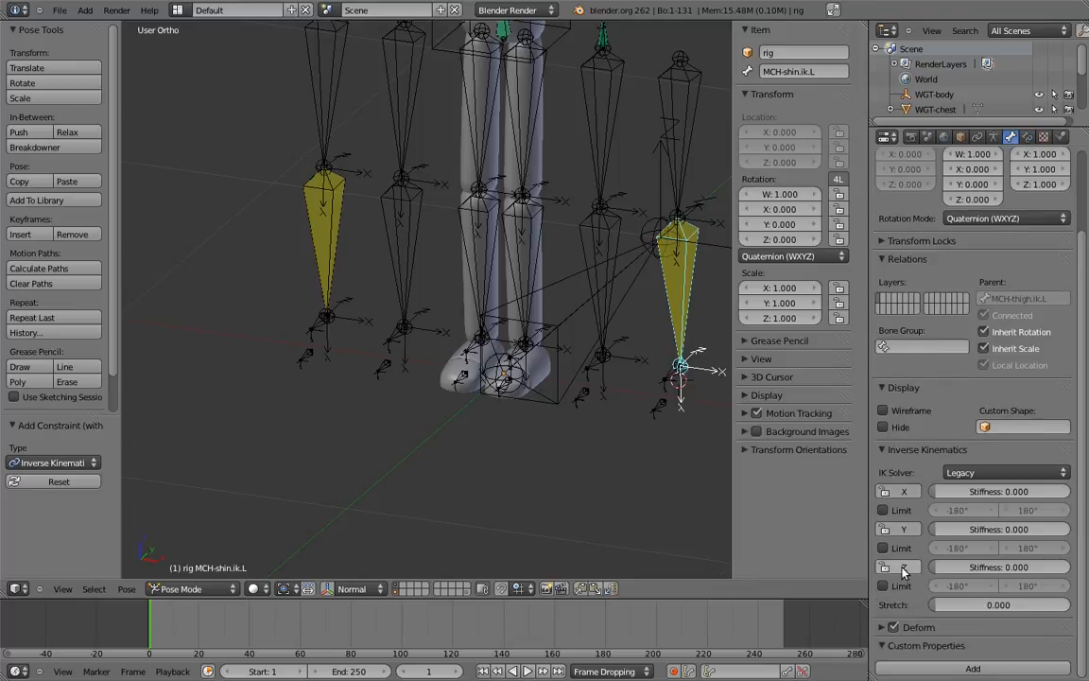
# Extrude a bone from the knee end of MCH-thigh.ik.L, about -0.09 along the Y axis.
pyautogui.press('g')
pyautogui.press('y')
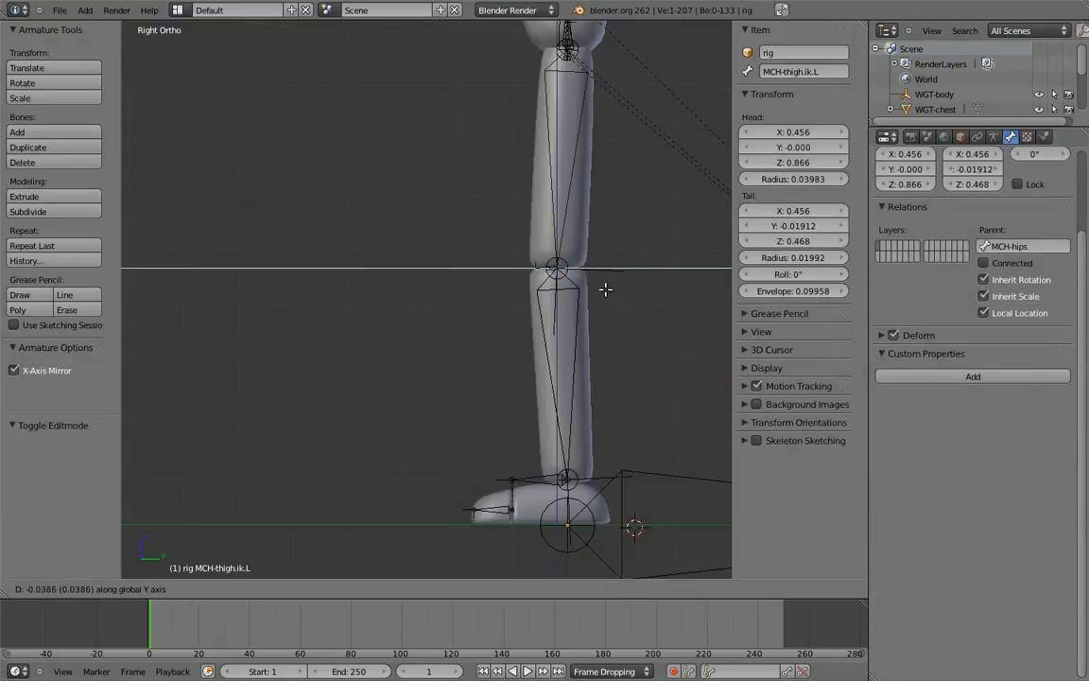
pyautogui.click(587, 292)
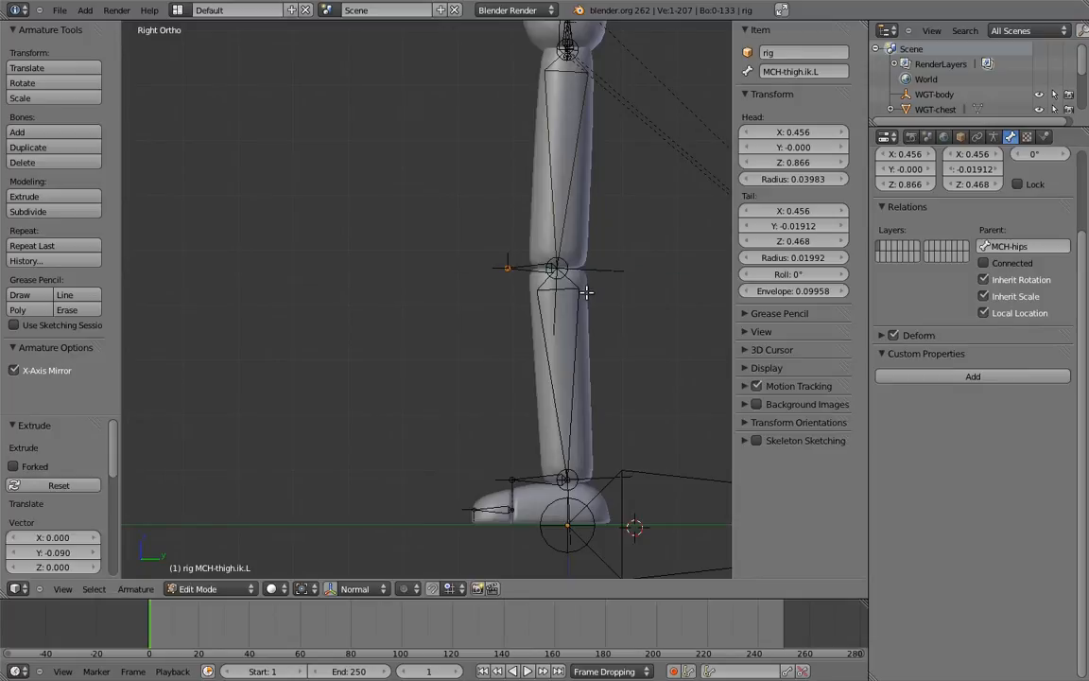
# Rename the bone extruded from the left IK knee as knee_target.L.
pyautogui.rightClick(533, 268)
pyautogui.moveTo(665, 94); pyautogui.dragTo(632, 165, button='middle')
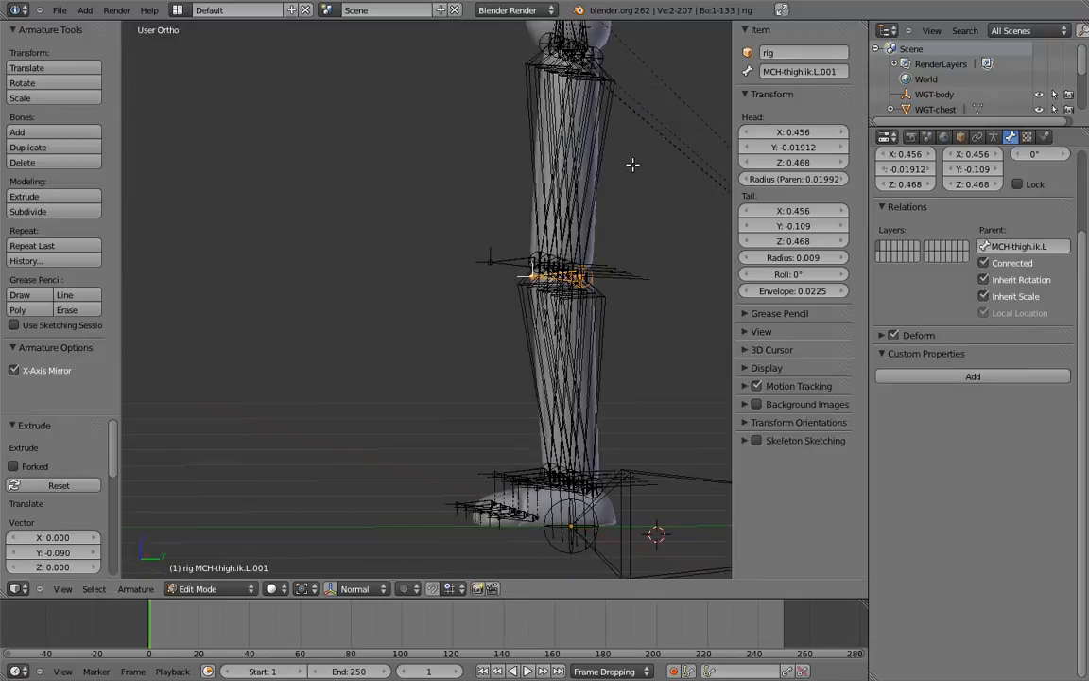
pyautogui.click(783, 73)
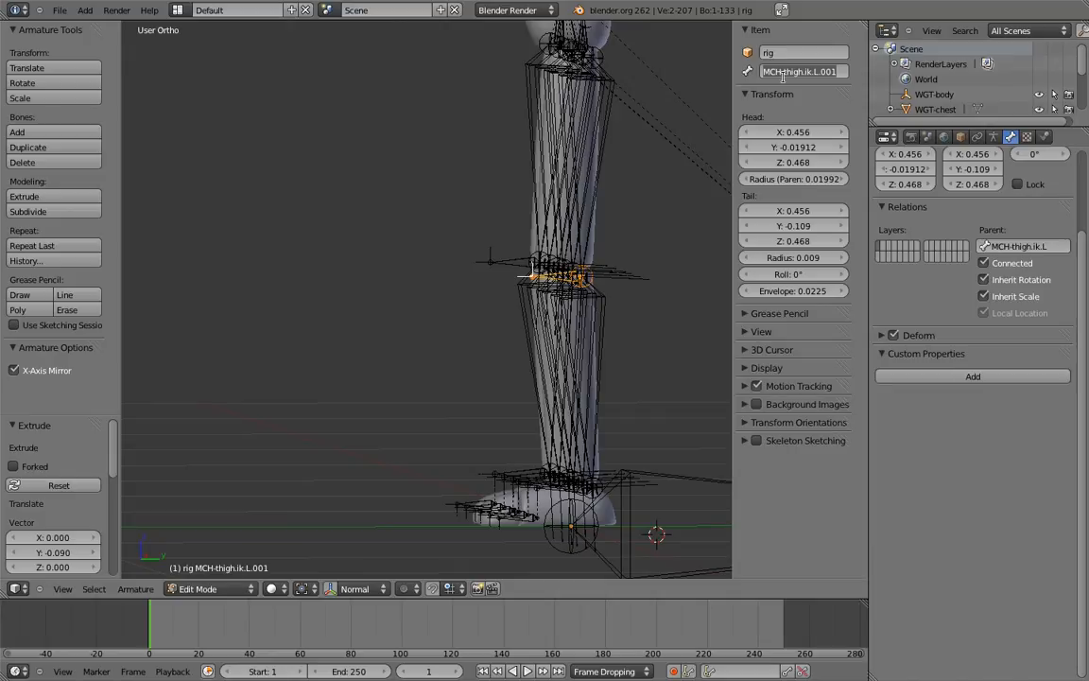
pyautogui.write('knee')
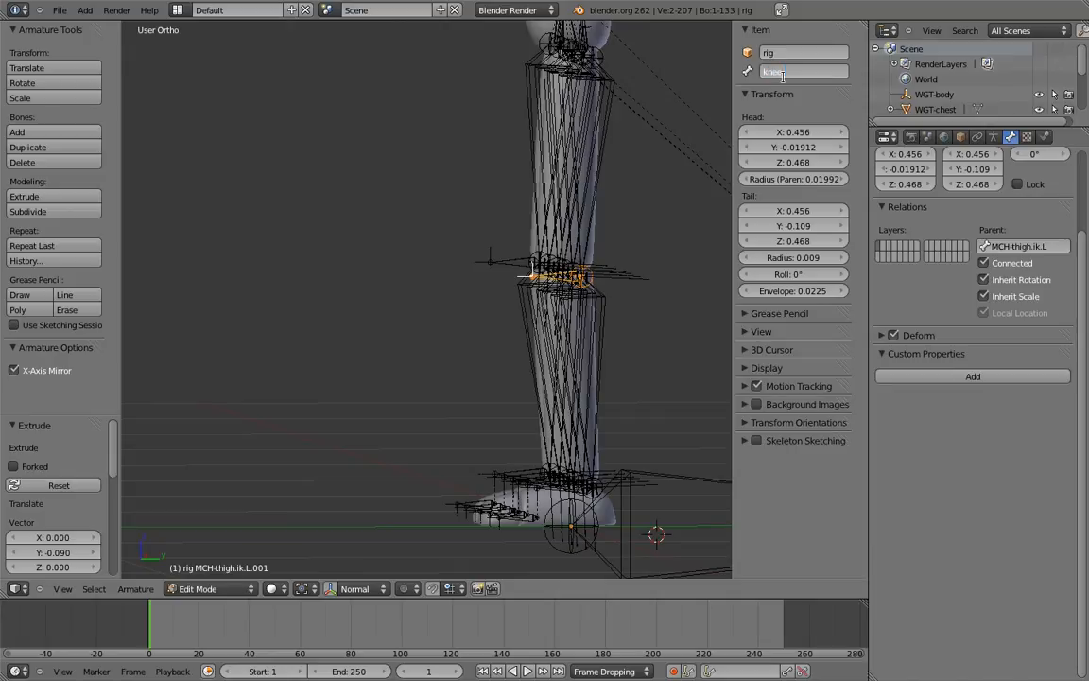
pyautogui.press('Return')
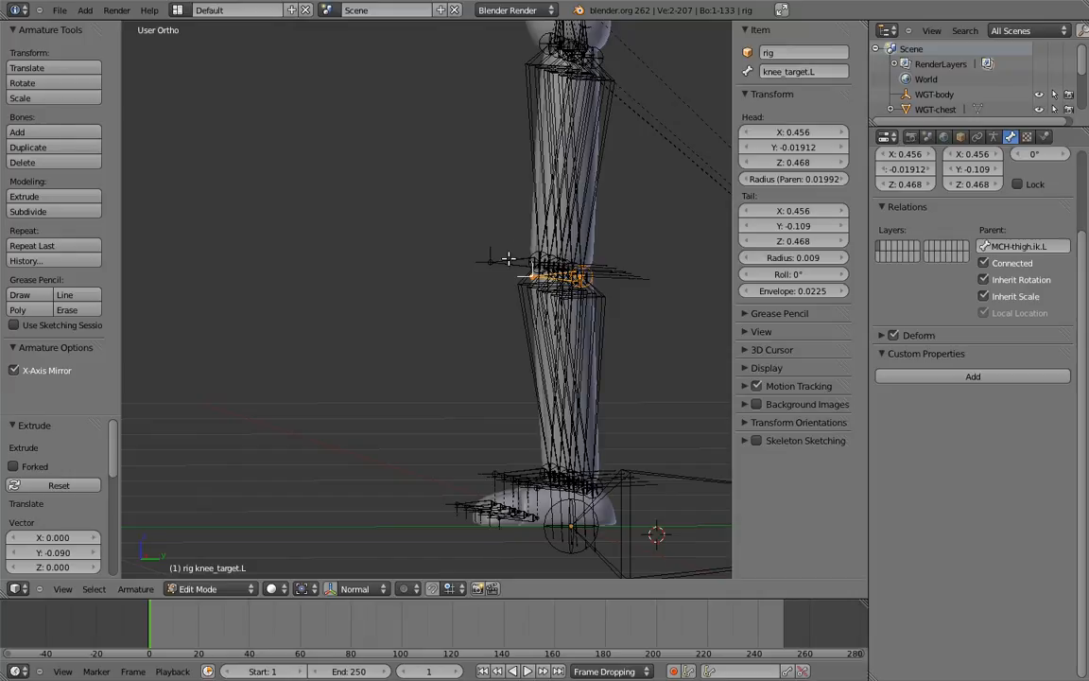
# Rename the mirrored bone at the right IK knee as knee_target.R.
pyautogui.rightClick(513, 258)
pyautogui.click(802, 73)
pyautogui.hotkey('ctrl', 'v')
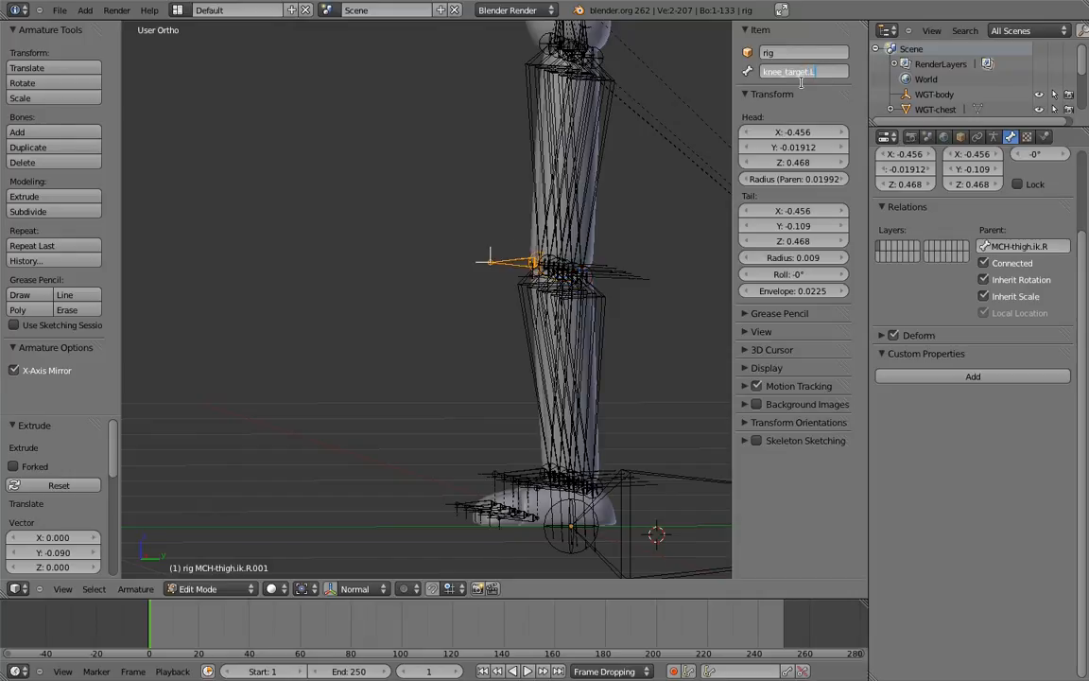
pyautogui.press('BackSpace')
pyautogui.write('R')
pyautogui.press('Return')
# Clear the parent of knee_target.L.
pyautogui.moveTo(642, 158); pyautogui.dragTo(534, 283, button='middle')
pyautogui.rightClick(507, 319)
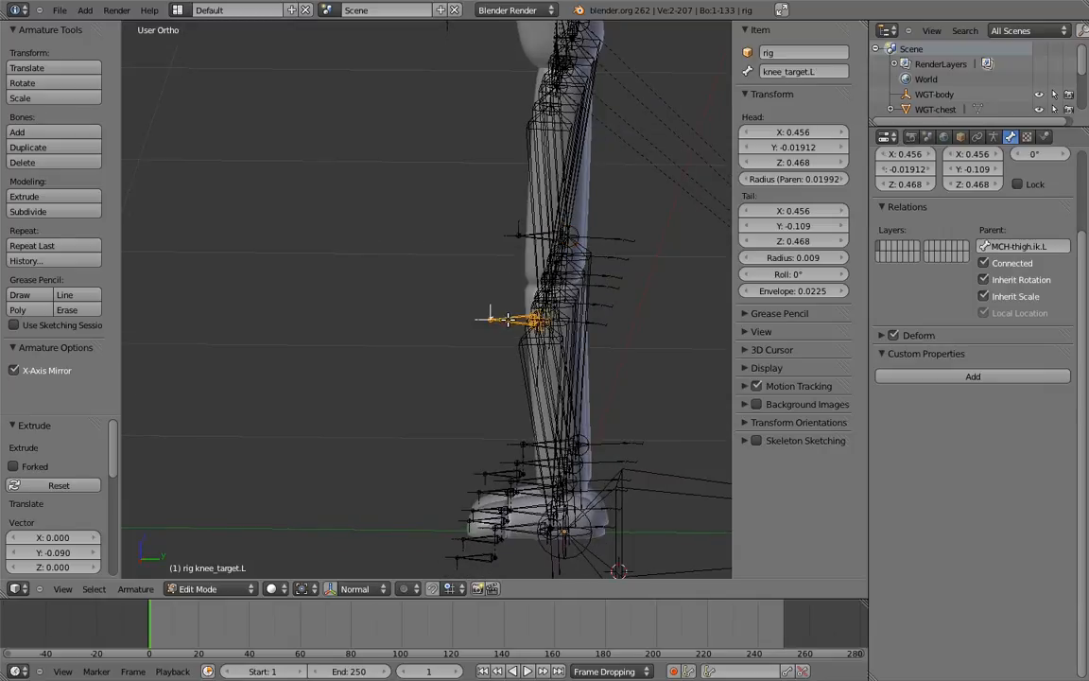
pyautogui.hotkey('alt', 'p')
pyautogui.click(452, 304)
# Move knee_target.L forward along the Y axis, well in front of the knee.
pyautogui.press('KP_3')
pyautogui.moveTo(566, 338)
pyautogui.keyDown('shift'); pyautogui.mouseDown(button='middle')
pyautogui.moveTo(581, 336)
pyautogui.moveTo(563, 351)
pyautogui.mouseUp(button='middle'); pyautogui.keyUp('shift')
pyautogui.scroll(-1, 575, 316)
pyautogui.press('g')
pyautogui.press('y')
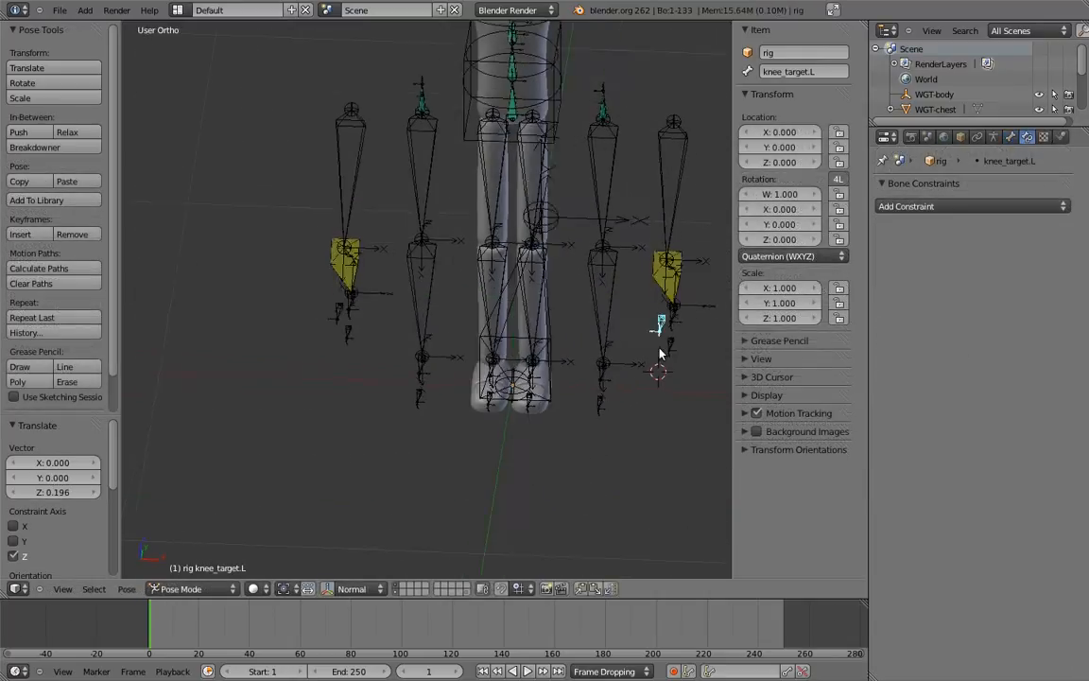
# Test the IK legs by temporarily moving the knee target and the right leg's controls.
pyautogui.press('g')
pyautogui.press('Escape')
pyautogui.rightClick(347, 329)
pyautogui.moveTo(410, 320); pyautogui.dragTo(374, 314, button='middle')
pyautogui.press('g')
pyautogui.rightClick(432, 299)
pyautogui.rightClick(346, 307)
pyautogui.press('g')
pyautogui.rightClick(544, 339)
# Clear the pose rotation of all bones in the rig.
pyautogui.scroll(-2, 577, 326)
pyautogui.keyDown('shift'); pyautogui.moveTo(604, 308); pyautogui.dragTo(530, 293, button='middle'); pyautogui.keyUp('shift')
pyautogui.press('a')
pyautogui.hotkey('alt', 'r')
pyautogui.press('a')
# Add Copy Rotation constraints so thigh.L follows thigh.fk.L and shin.L follows shin.fk.L.
pyautogui.rightClick(521, 312)
pyautogui.keyDown('shift'); pyautogui.rightClick(480, 312); pyautogui.keyUp('shift')
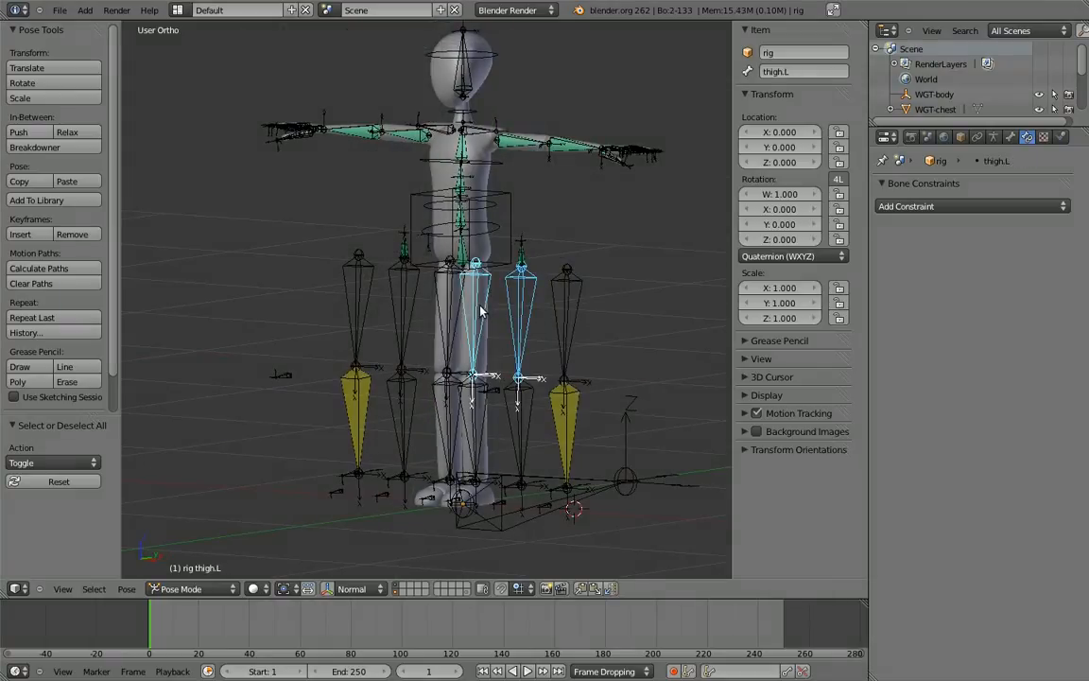
pyautogui.hotkey('shift', 'ctrl', 'c')
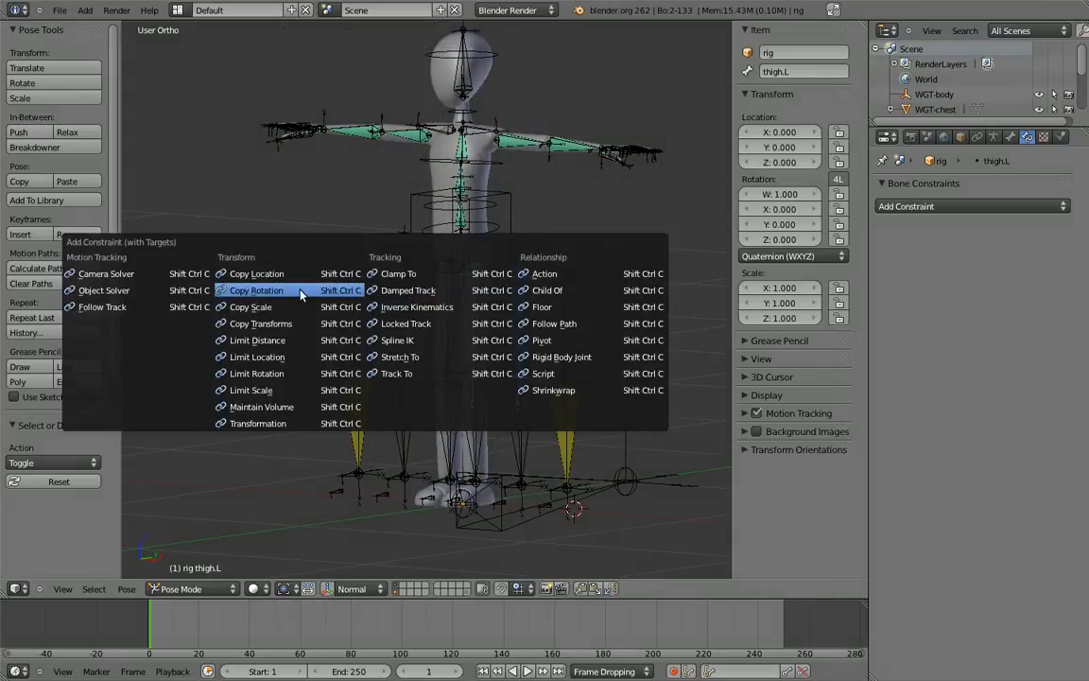
pyautogui.click(257, 290)
pyautogui.rightClick(515, 400)
pyautogui.keyDown('shift'); pyautogui.rightClick(472, 416); pyautogui.keyUp('shift')
pyautogui.hotkey('shift', 'ctrl', 'c')
pyautogui.click(444, 405)
# Add Copy Rotation constraints so foot.L follows foot.fk.L and toe.L follows toe.fk.L.
pyautogui.scroll(4, 559, 365)
pyautogui.keyDown('shift'); pyautogui.moveTo(508, 492); pyautogui.dragTo(506, 382, button='middle'); pyautogui.keyUp('shift')
pyautogui.rightClick(542, 376)
pyautogui.rightClick(541, 376)
pyautogui.keyDown('shift'); pyautogui.rightClick(391, 374); pyautogui.keyUp('shift')
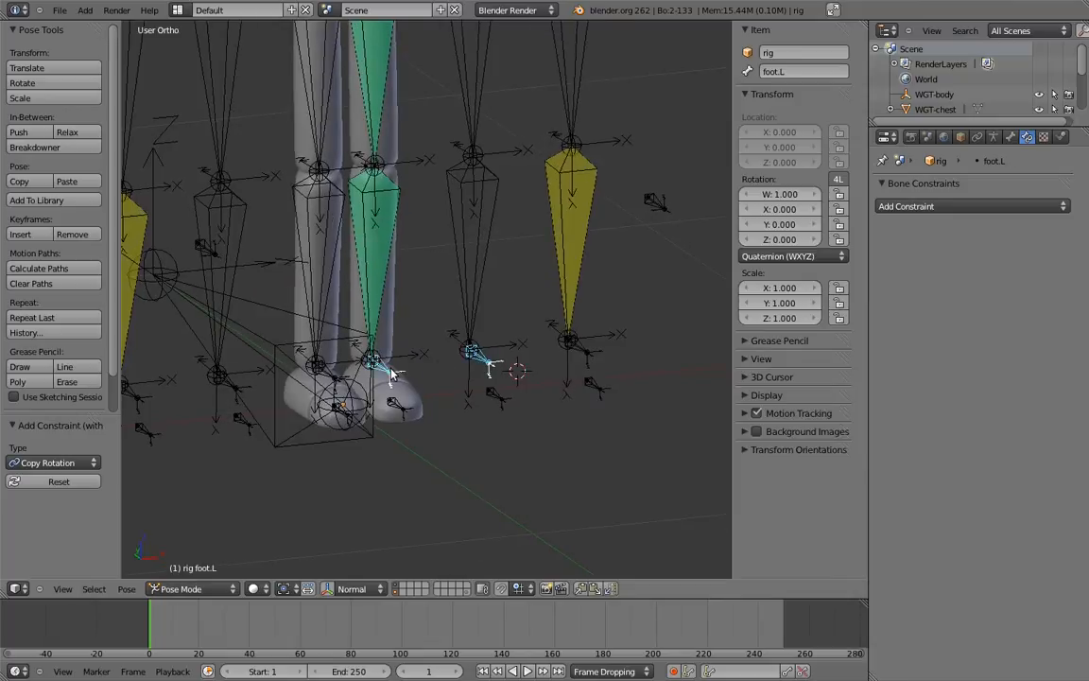
pyautogui.hotkey('shift', 'ctrl', 'c')
pyautogui.click(391, 376)
pyautogui.rightClick(497, 397)
pyautogui.keyDown('shift'); pyautogui.rightClick(402, 409); pyautogui.keyUp('shift')
pyautogui.hotkey('shift', 'ctrl', 'c')
pyautogui.click(401, 409)
# Add a Copy Rotation constraint to thigh.R targeting thigh.fk.R.
pyautogui.moveTo(402, 408); pyautogui.dragTo(323, 219, button='middle')
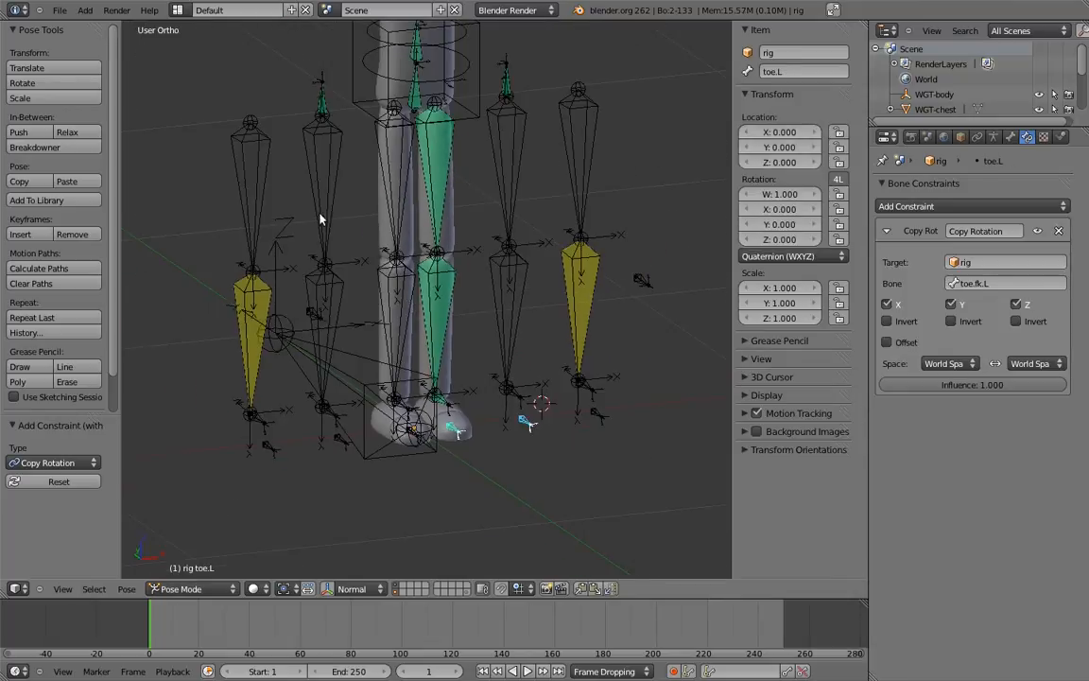
pyautogui.rightClick(324, 219)
pyautogui.keyDown('shift'); pyautogui.rightClick(392, 179); pyautogui.keyUp('shift')
pyautogui.hotkey('shift', 'ctrl', 'c')
pyautogui.click(393, 178)
# Add a second Copy Rotation constraint to thigh.L targeting MCH-thigh.ik.L.
pyautogui.moveTo(350, 305); pyautogui.dragTo(391, 306, button='middle')
pyautogui.scroll(1, 391, 306)
pyautogui.rightClick(477, 147)
pyautogui.keyDown('shift'); pyautogui.rightClick(342, 185); pyautogui.keyUp('shift')
pyautogui.hotkey('shift', 'ctrl', 'c')
pyautogui.click(344, 185)
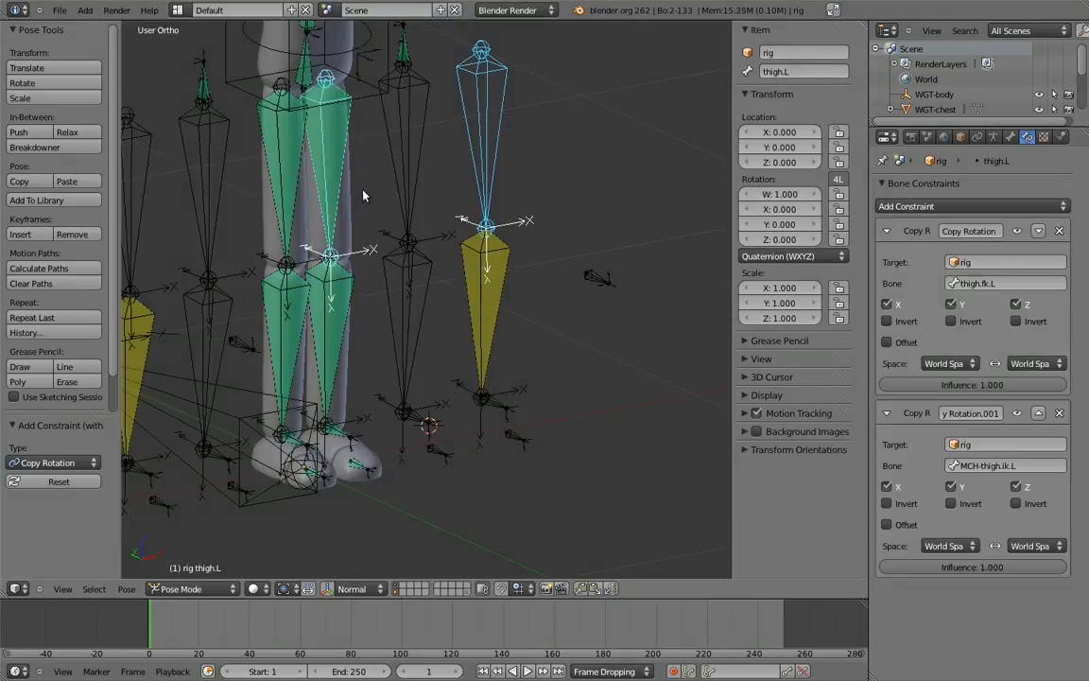
# Add second Copy Rotation constraints so shin.L follows MCH-shin.ik.L and foot.L follows foot.ik.L.
pyautogui.rightClick(493, 272)
pyautogui.keyDown('shift'); pyautogui.rightClick(313, 270); pyautogui.keyUp('shift')
pyautogui.hotkey('shift', 'ctrl', 'c')
pyautogui.click(448, 372)
pyautogui.rightClick(501, 407)
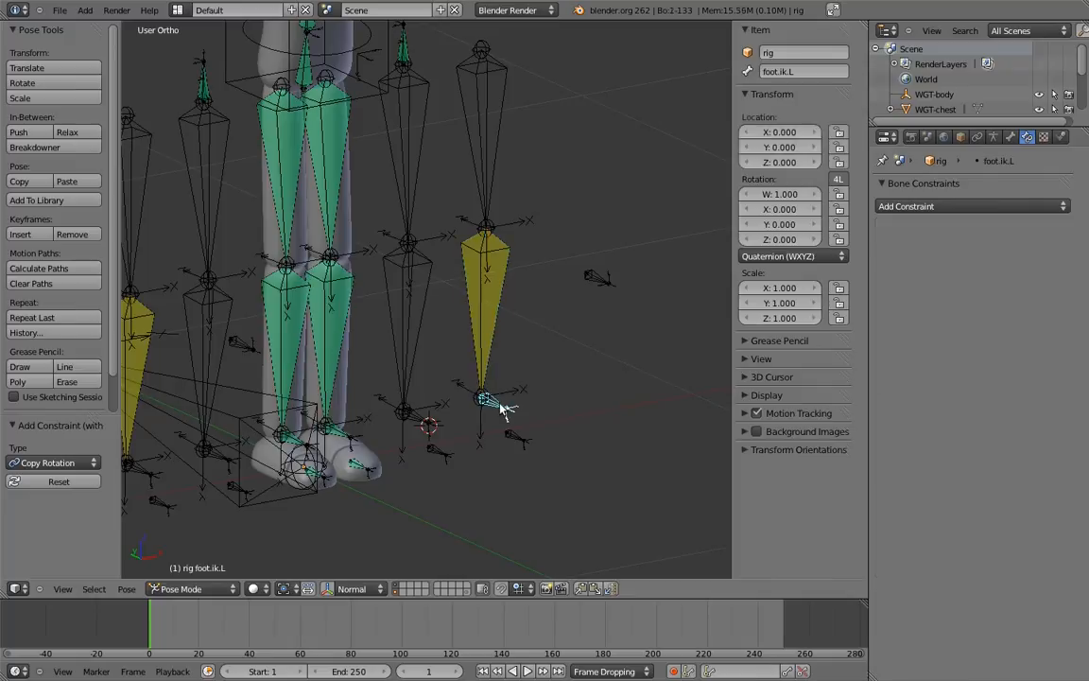
pyautogui.keyDown('shift'); pyautogui.rightClick(345, 430); pyautogui.keyUp('shift')
# Rename thigh.L's Copy Rotation constraint that targets thigh.fk.L to FK.
pyautogui.rightClick(462, 225)
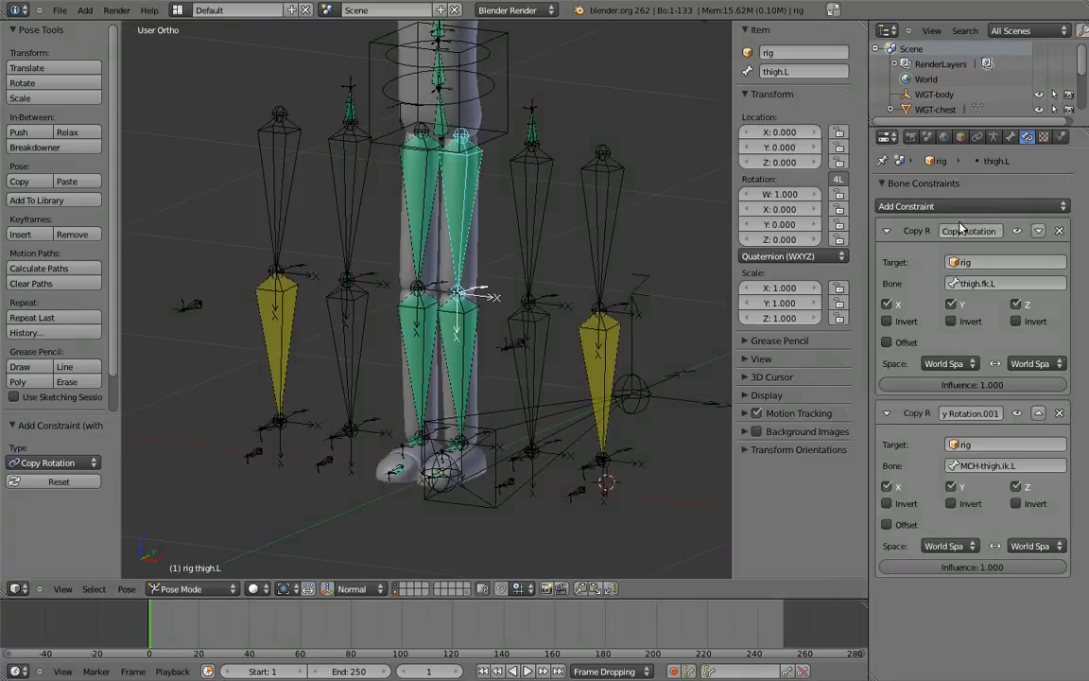
pyautogui.doubleClick(965, 231)
pyautogui.write('FK')
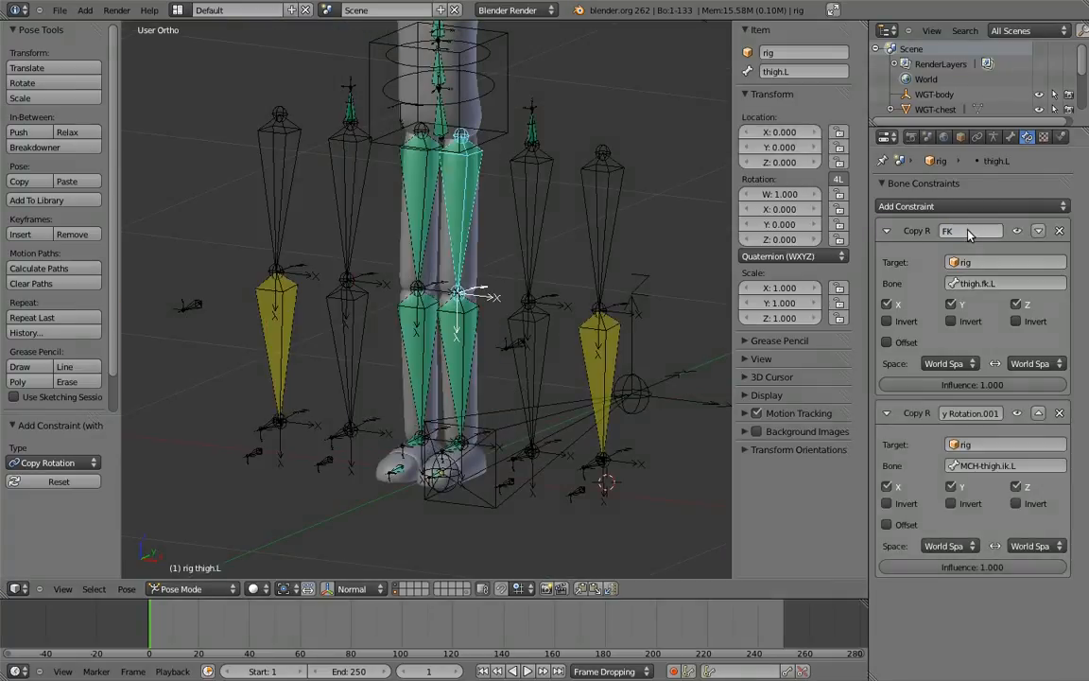
pyautogui.press('Return')
# Rename the FK-targeted Copy Rotation constraints on toe.R and foot.R to FK.
pyautogui.rightClick(456, 329)
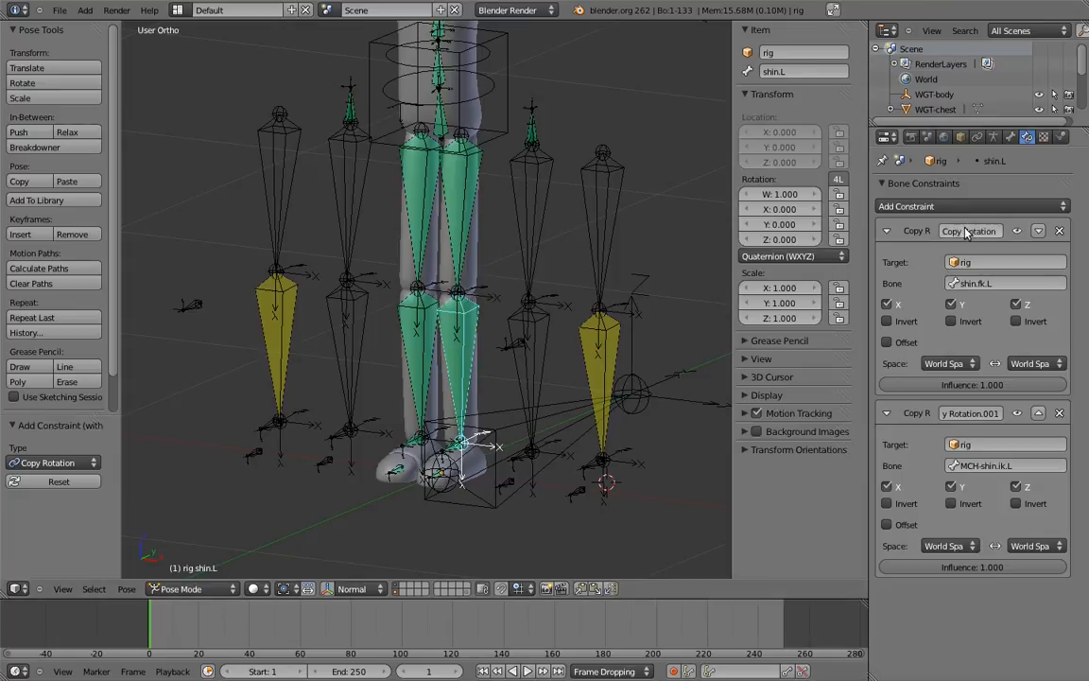
pyautogui.rightClick(448, 450)
pyautogui.keyDown('shift'); pyautogui.moveTo(450, 450); pyautogui.dragTo(572, 388, button='middle'); pyautogui.keyUp('shift')
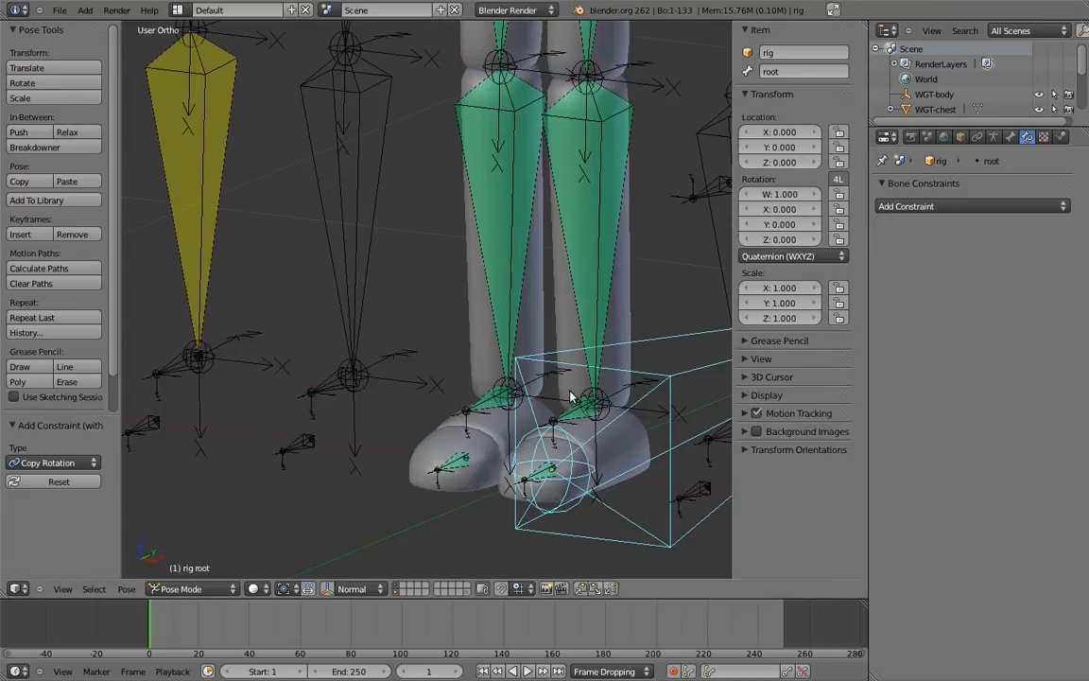
pyautogui.rightClick(573, 413)
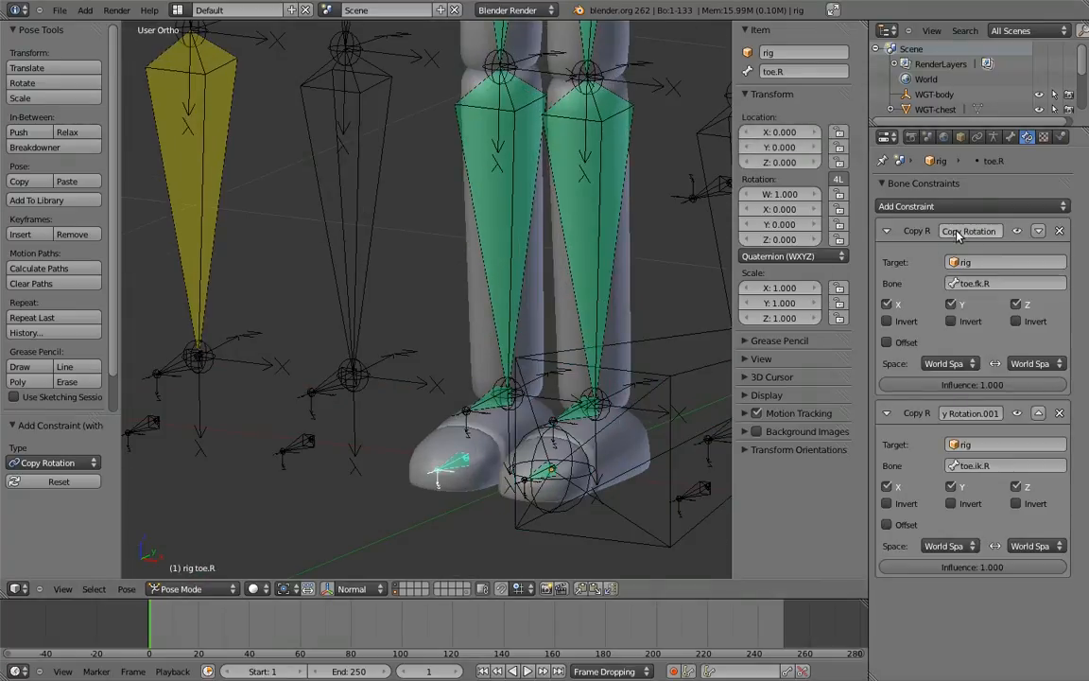
pyautogui.click(959, 232)
pyautogui.write('FK')
pyautogui.press('Return')
pyautogui.click(969, 414)
pyautogui.press('BackSpace')
pyautogui.press('Return')
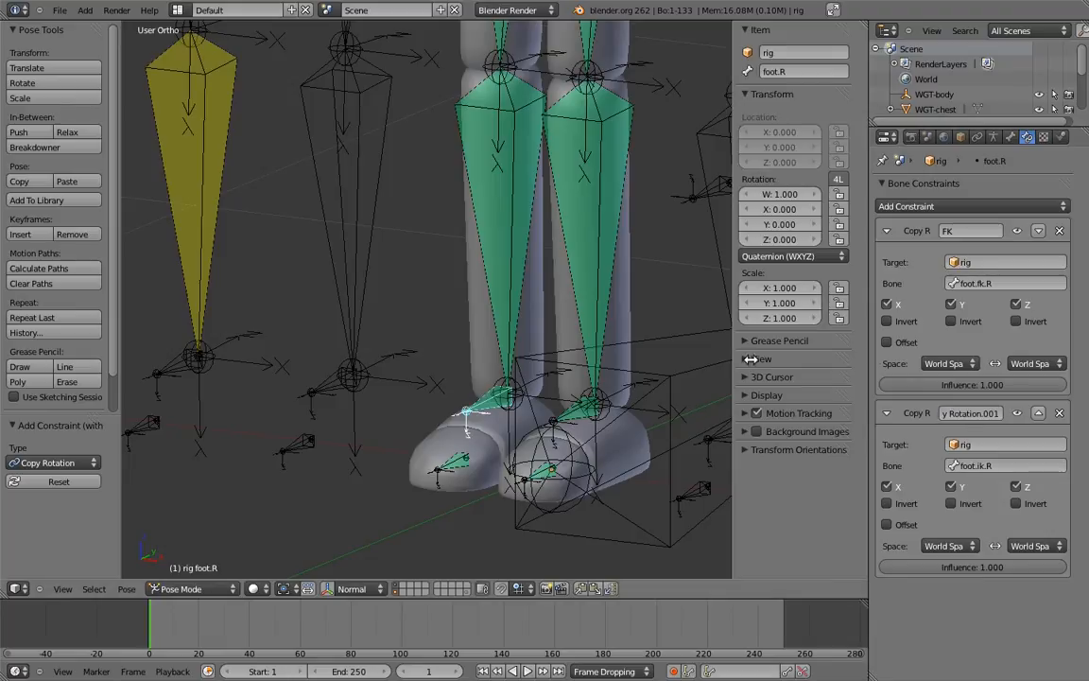
# Move the FK leg bones and their leg sockets on both sides to bone layer 4.
pyautogui.rightClick(446, 222)
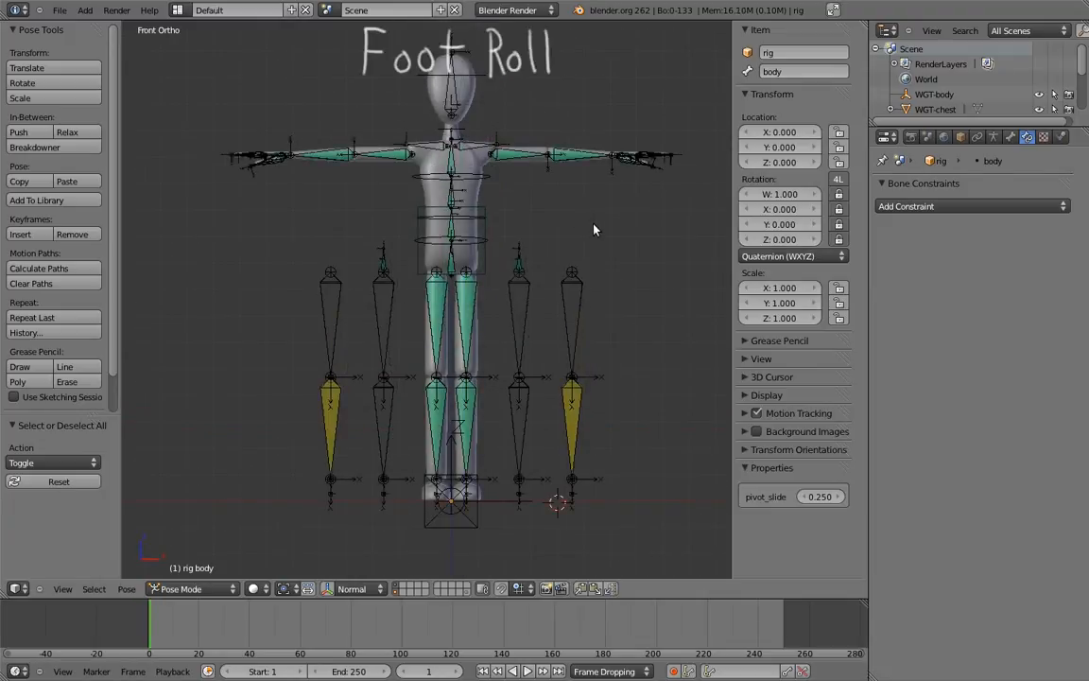
pyautogui.scroll(2, 593, 232)
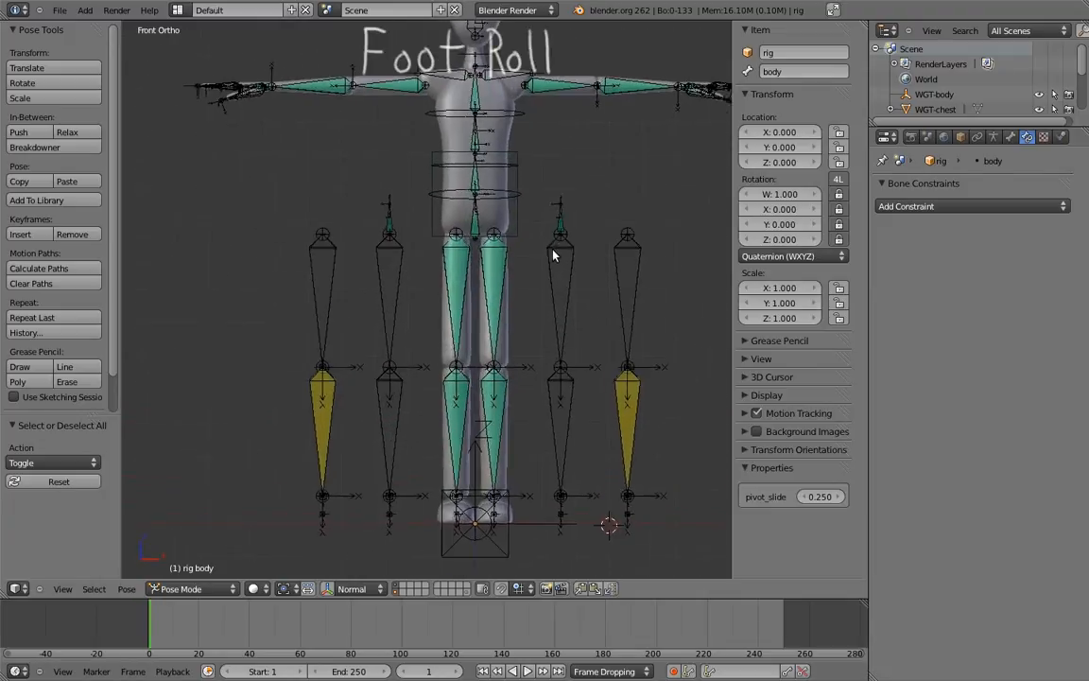
pyautogui.rightClick(559, 223)
pyautogui.press('b')
pyautogui.moveTo(547, 179); pyautogui.dragTo(579, 528)
pyautogui.press('b')
pyautogui.moveTo(369, 170); pyautogui.dragTo(409, 537)
pyautogui.press('m')
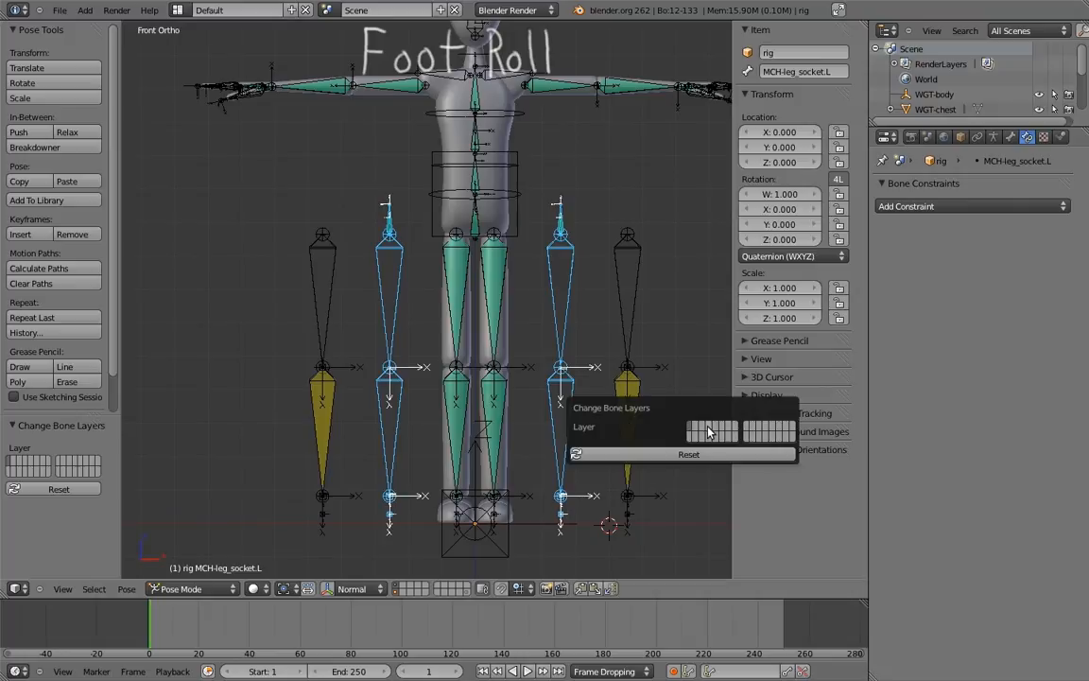
pyautogui.click(637, 386)
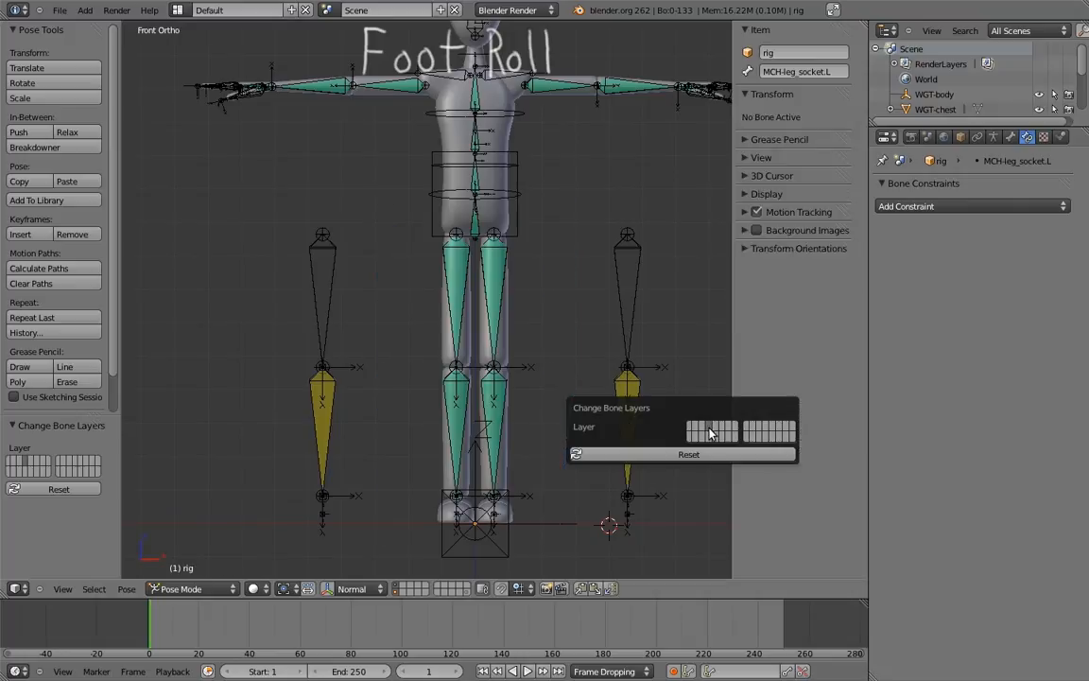
# Move the IK leg bones on both sides, with their knee targets, to bone layer 5.
pyautogui.rightClick(630, 268)
pyautogui.press('b')
pyautogui.moveTo(595, 202); pyautogui.dragTo(646, 530)
pyautogui.press('b')
pyautogui.moveTo(275, 200); pyautogui.dragTo(353, 497)
pyautogui.press('m')
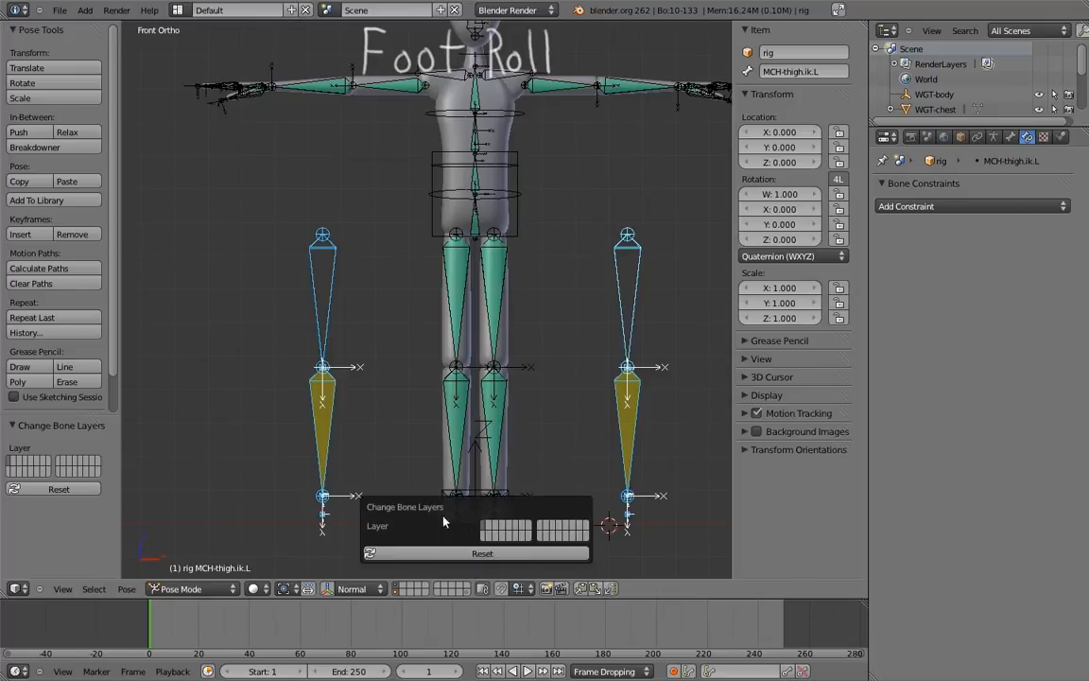
pyautogui.click(511, 530)
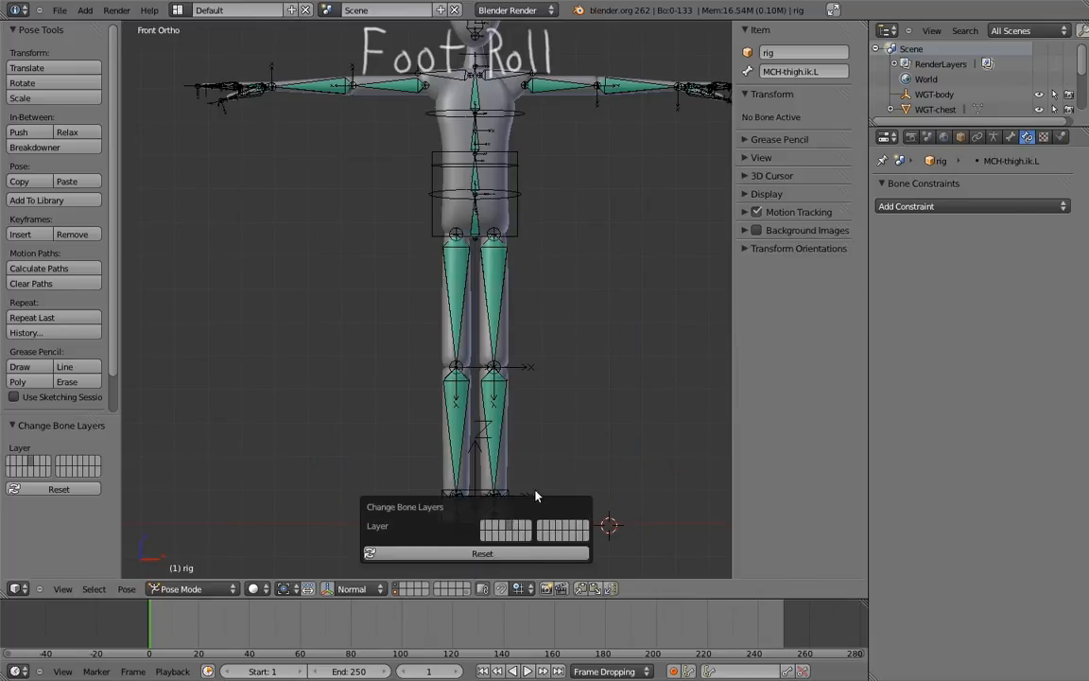
# Move the main thigh, shin, foot and toe bones of both legs to bone layer 32, leaving out the root bone.
pyautogui.rightClick(459, 302)
pyautogui.press('b')
pyautogui.moveTo(413, 285); pyautogui.dragTo(556, 541)
pyautogui.keyDown('shift'); pyautogui.rightClick(506, 554); pyautogui.keyUp('shift')
pyautogui.keyDown('shift'); pyautogui.rightClick(506, 554); pyautogui.keyUp('shift')
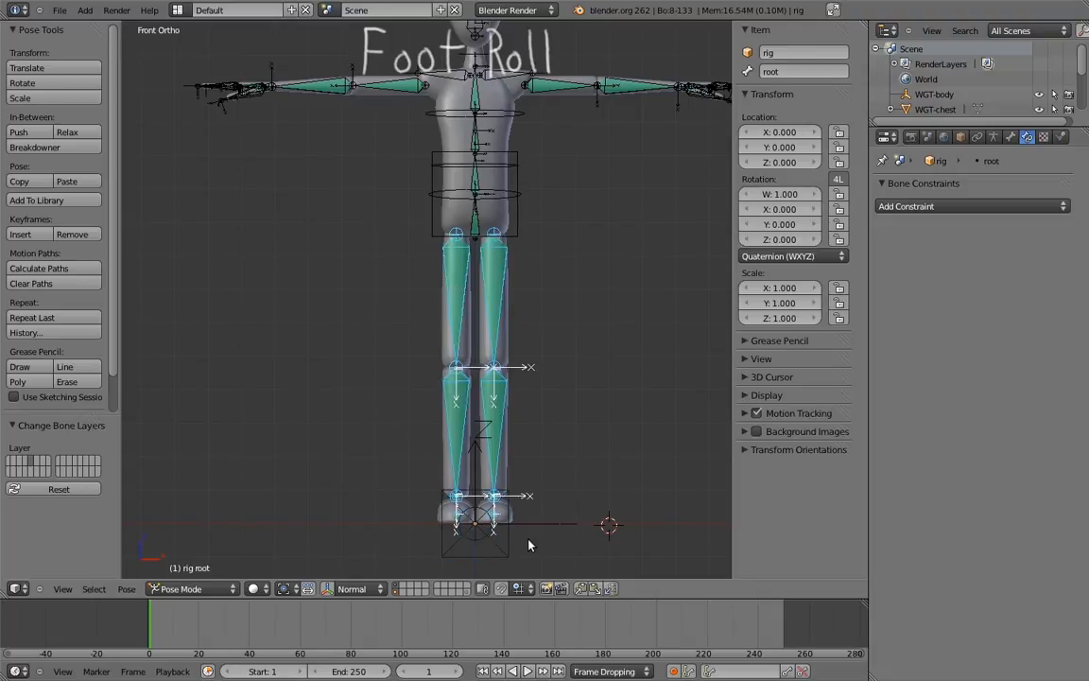
pyautogui.press('m')
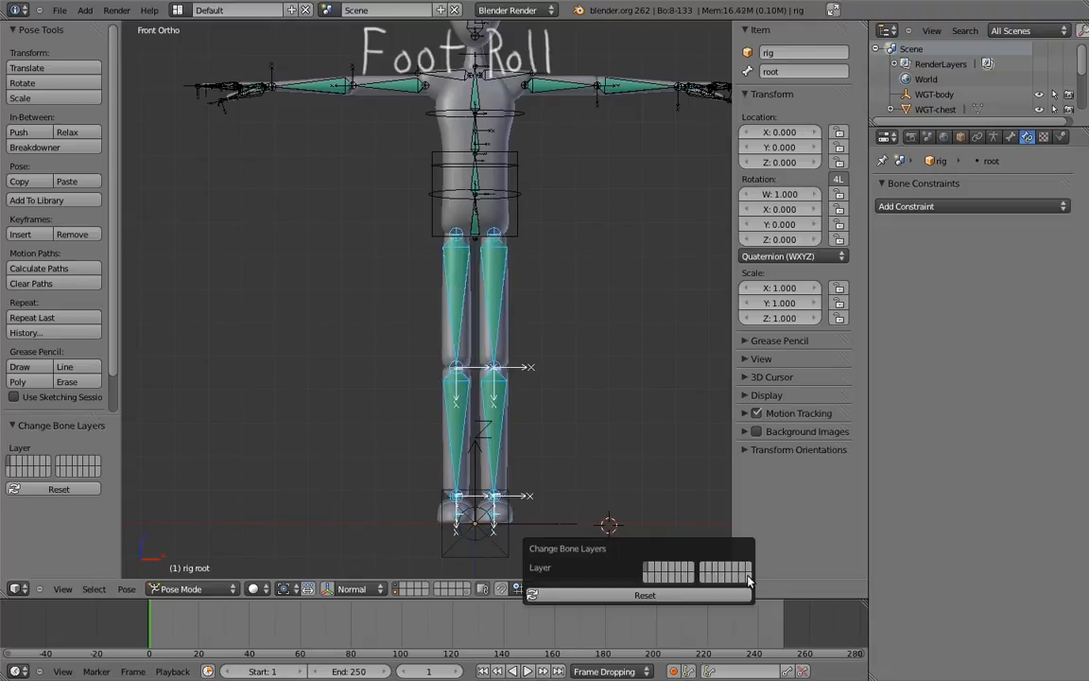
# Show bone layers 4 and 5 of the armature in addition to the visible ones.
pyautogui.click(993, 137)
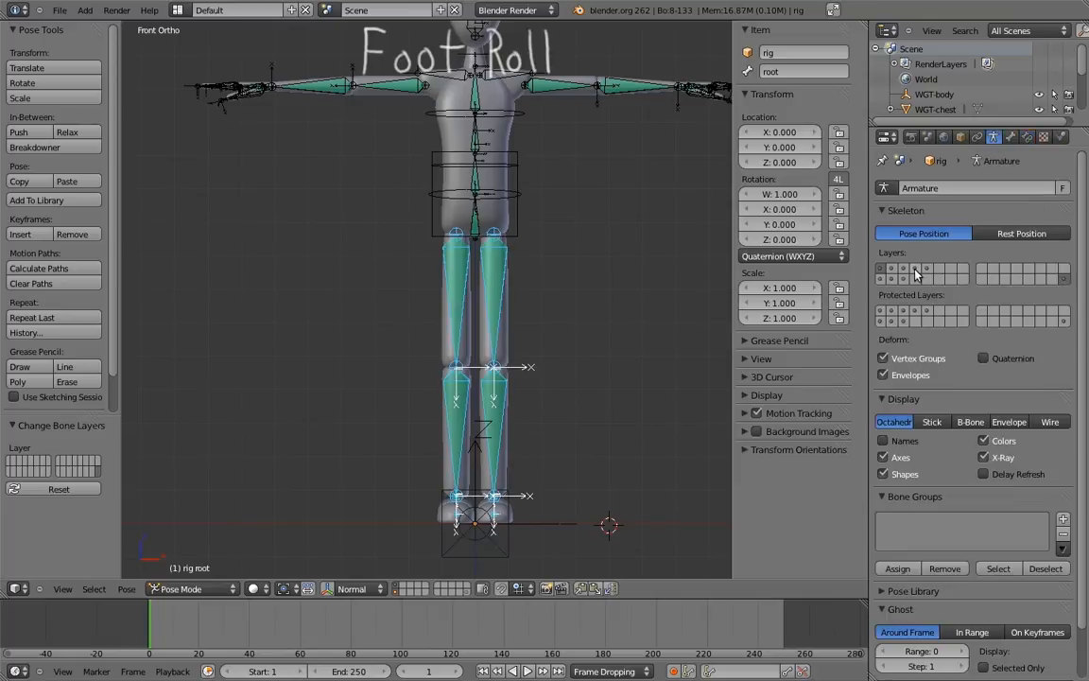
pyautogui.hotkey('shift', '2')
pyautogui.hotkey('shift', '3')
# In Edit Mode, move the left FK leg chain and its socket -0.2 along X onto the character's leg.
pyautogui.rightClick(570, 261)
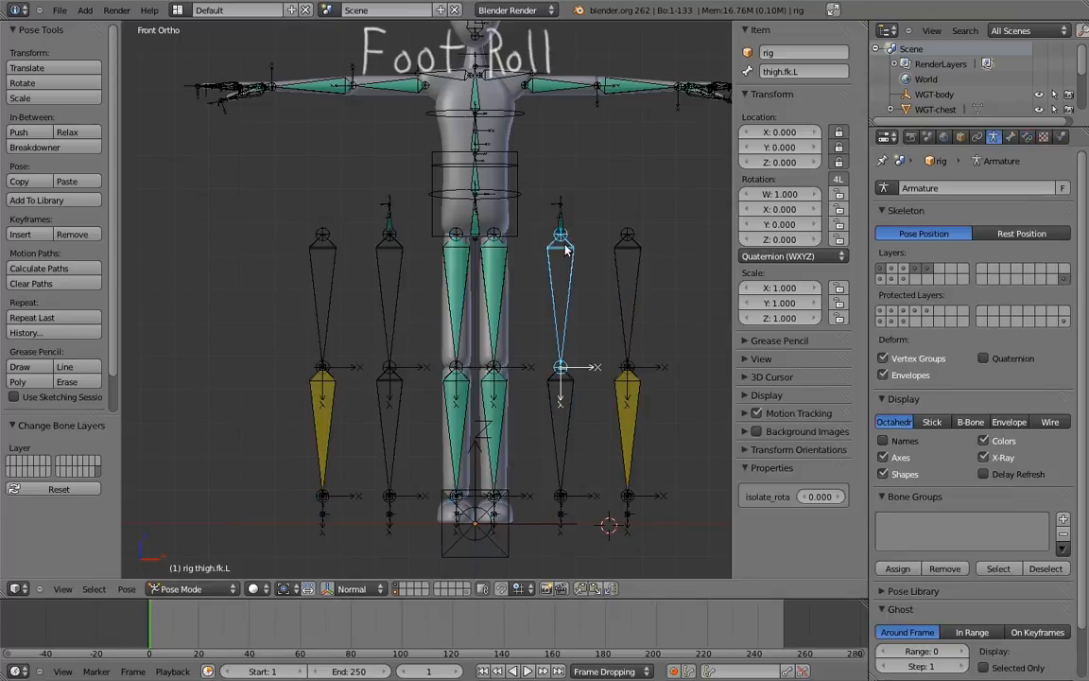
pyautogui.press('Tab')
pyautogui.rightClick(542, 189)
pyautogui.moveTo(544, 184); pyautogui.dragTo(574, 464)
pyautogui.press('g')
pyautogui.press('x')
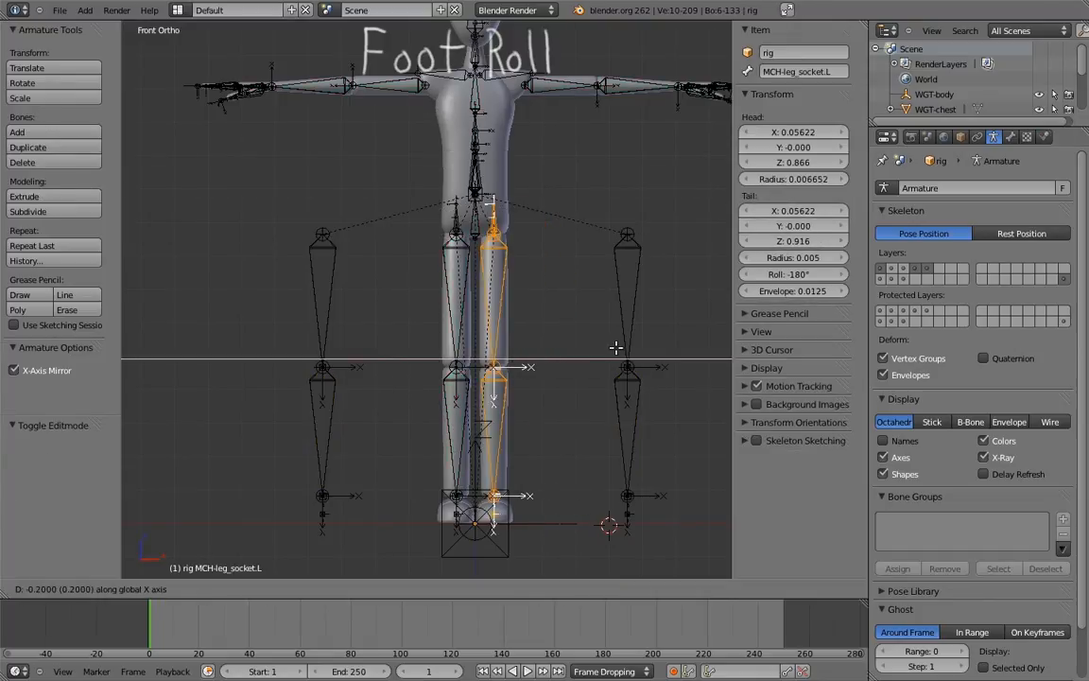
pyautogui.click(617, 345)
# Move the left IK leg chain -0.4 along X onto the character's leg.
pyautogui.rightClick(560, 256)
pyautogui.press('b')
pyautogui.moveTo(587, 186); pyautogui.dragTo(642, 512)
pyautogui.press('g')
pyautogui.press('x')
pyautogui.click(537, 389)
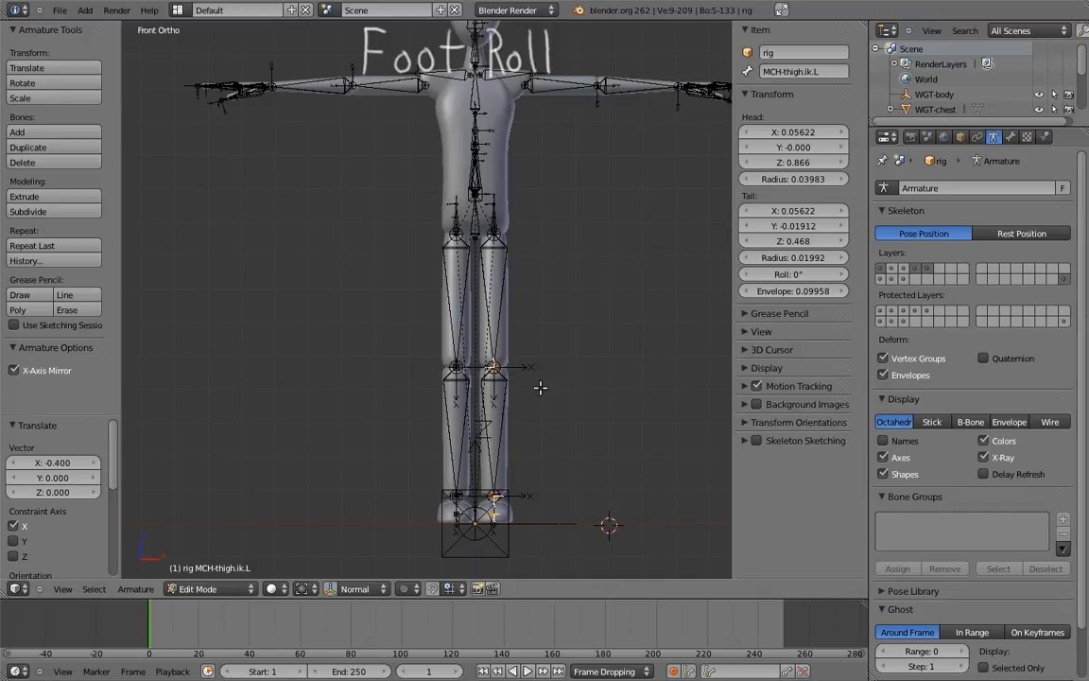
# Return to Pose Mode, show only bone layer 5, and view the legs from the side.
pyautogui.hotkey('ctrl', 'Tab')
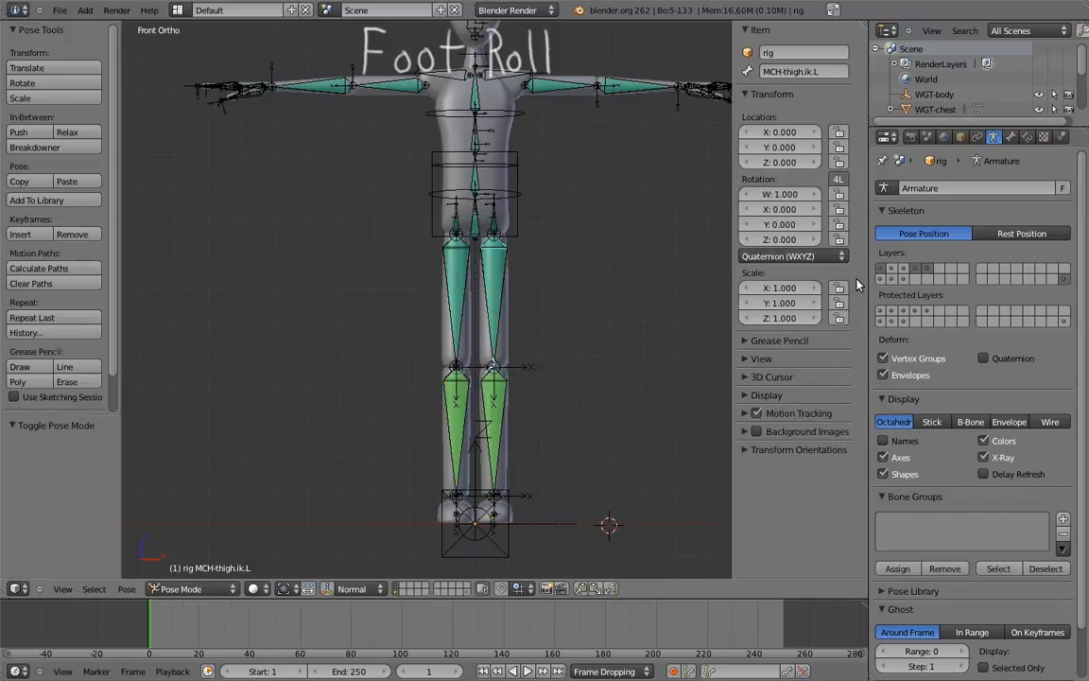
pyautogui.click(937, 270)
pyautogui.scroll(3, 603, 350)
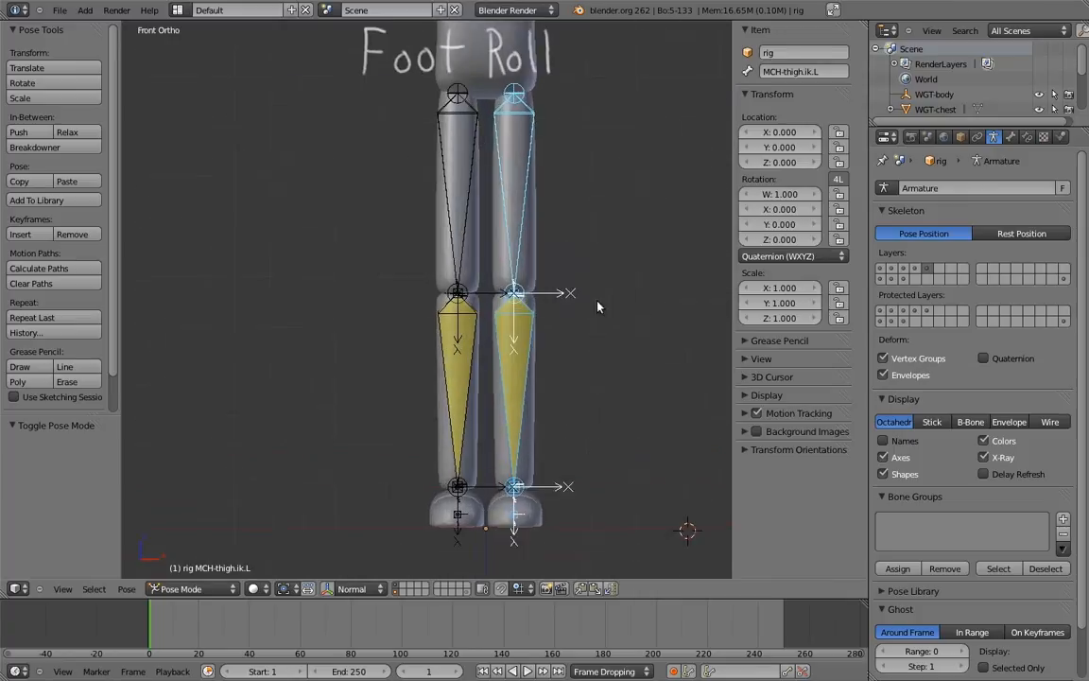
pyautogui.moveTo(637, 297); pyautogui.dragTo(535, 362, button='middle')
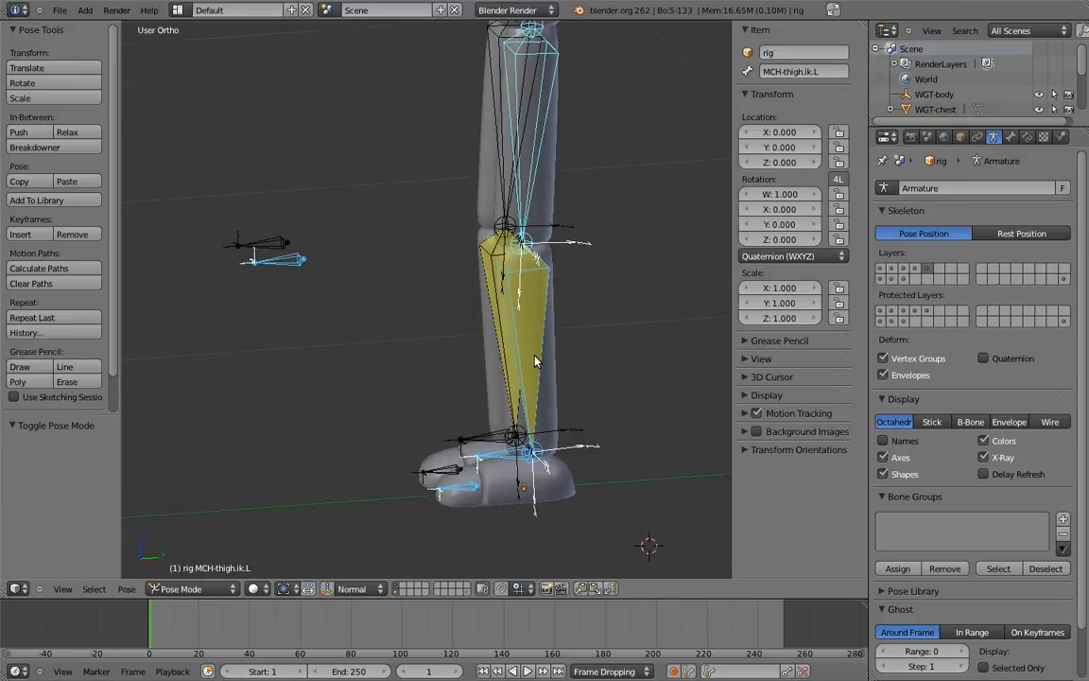
pyautogui.press('KP_3')
# In Edit Mode, extrude a bone from the head of toe.ik.L back to the bottom of the heel, about 0.174 along Y.
pyautogui.press('Tab')
pyautogui.rightClick(536, 464)
pyautogui.keyDown('shift'); pyautogui.moveTo(589, 460); pyautogui.dragTo(465, 367, button='middle'); pyautogui.keyUp('shift')
pyautogui.keyDown('ctrl'); pyautogui.moveTo(533, 367); pyautogui.dragTo(582, 426, button='middle'); pyautogui.keyUp('ctrl')
pyautogui.keyDown('shift'); pyautogui.moveTo(582, 426); pyautogui.dragTo(438, 326, button='middle'); pyautogui.keyUp('shift')
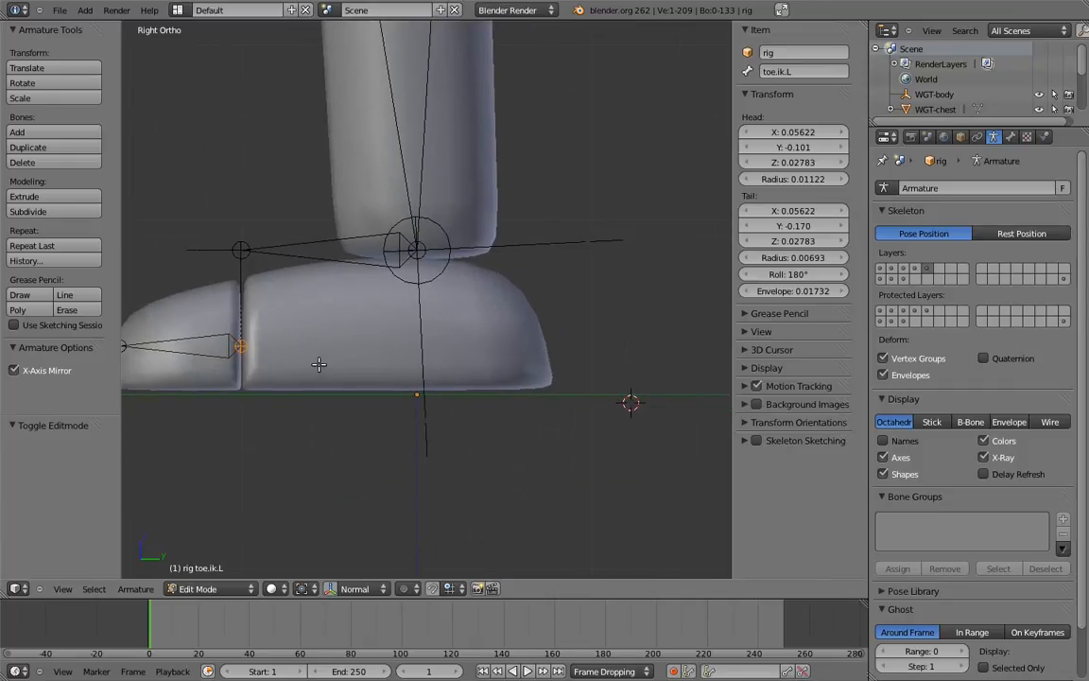
pyautogui.press('e')
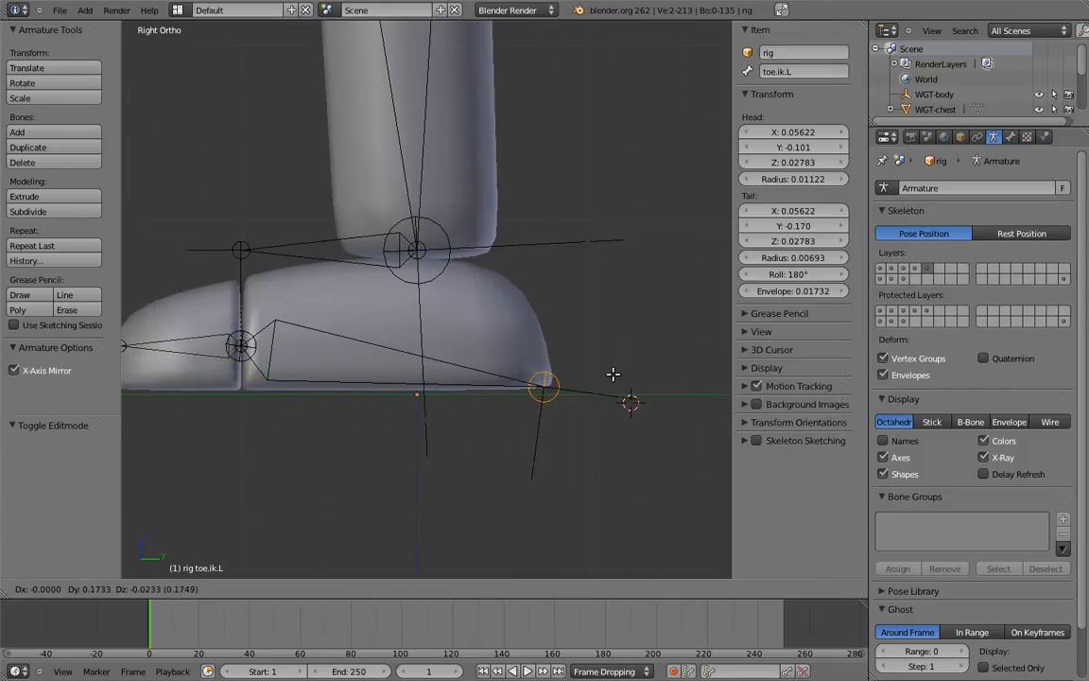
pyautogui.click(626, 371)
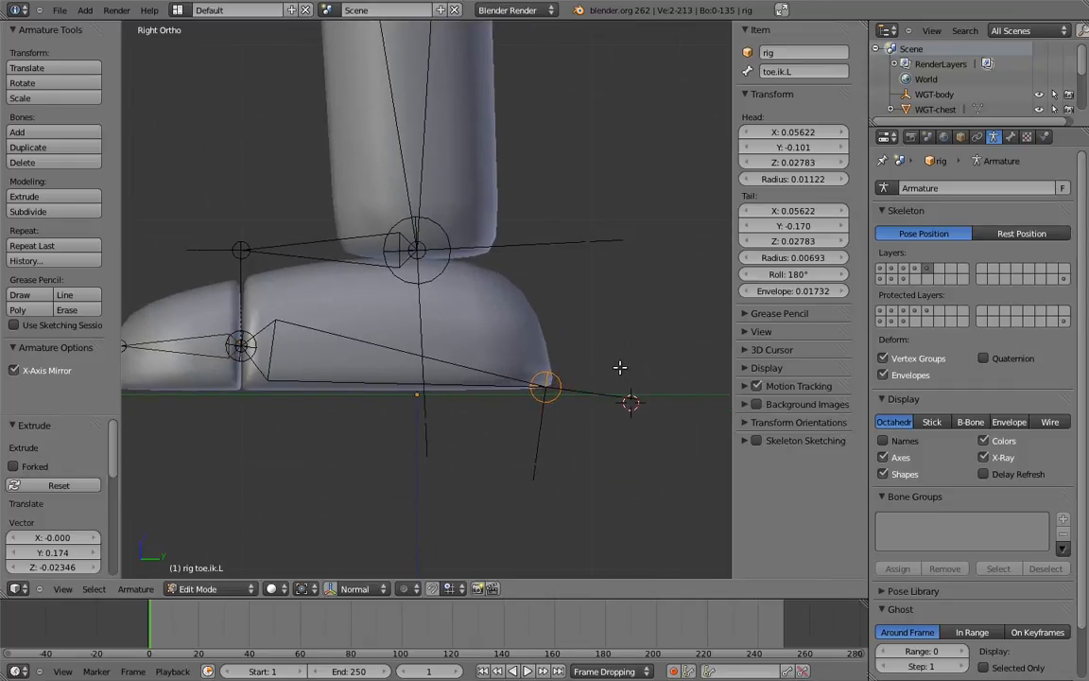
# Extrude a vertical bone 0.05 upward along Z from the heel end of the new sole bone.
pyautogui.keyDown('shift'); pyautogui.moveTo(551, 383); pyautogui.dragTo(591, 391, button='middle'); pyautogui.keyUp('shift')
pyautogui.press('e')
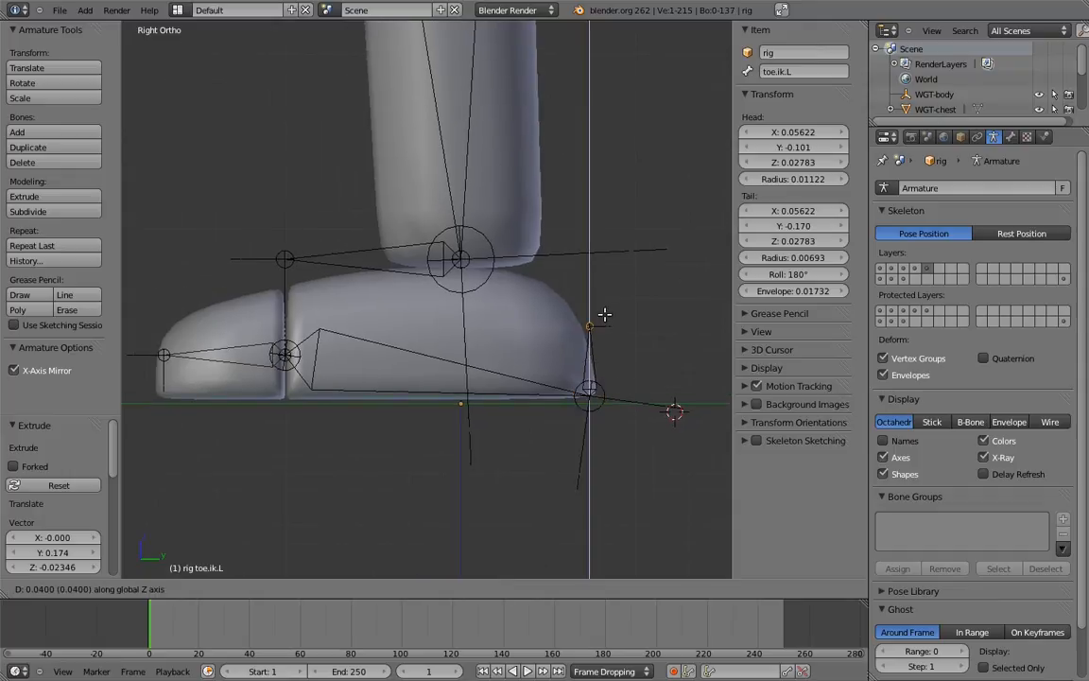
pyautogui.click(598, 296)
# Rename the left foot's new sole bone to MCH-rocker.L.
pyautogui.moveTo(510, 371); pyautogui.dragTo(492, 414, button='middle')
pyautogui.rightClick(493, 419)
pyautogui.click(805, 72)
pyautogui.write('MCH')
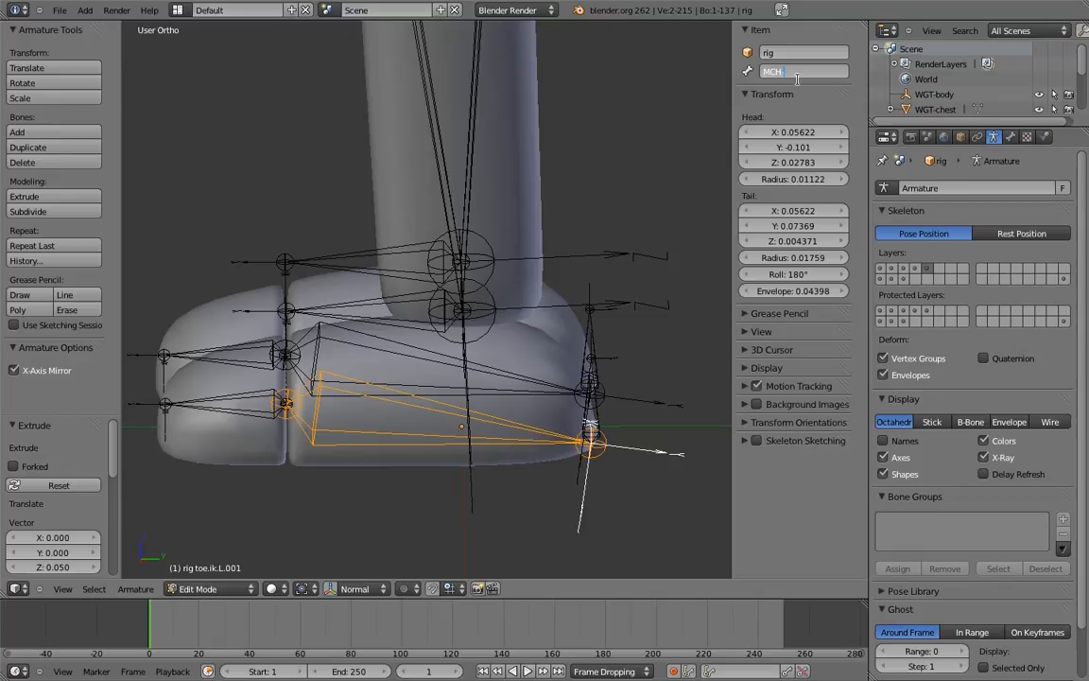
pyautogui.write('-rocker.L')
pyautogui.press('Return')
# Rename the right foot's new sole bone to MCH-rocker.R.
pyautogui.rightClick(455, 338)
pyautogui.write('MCH-rocker.L')
pyautogui.click(834, 75)
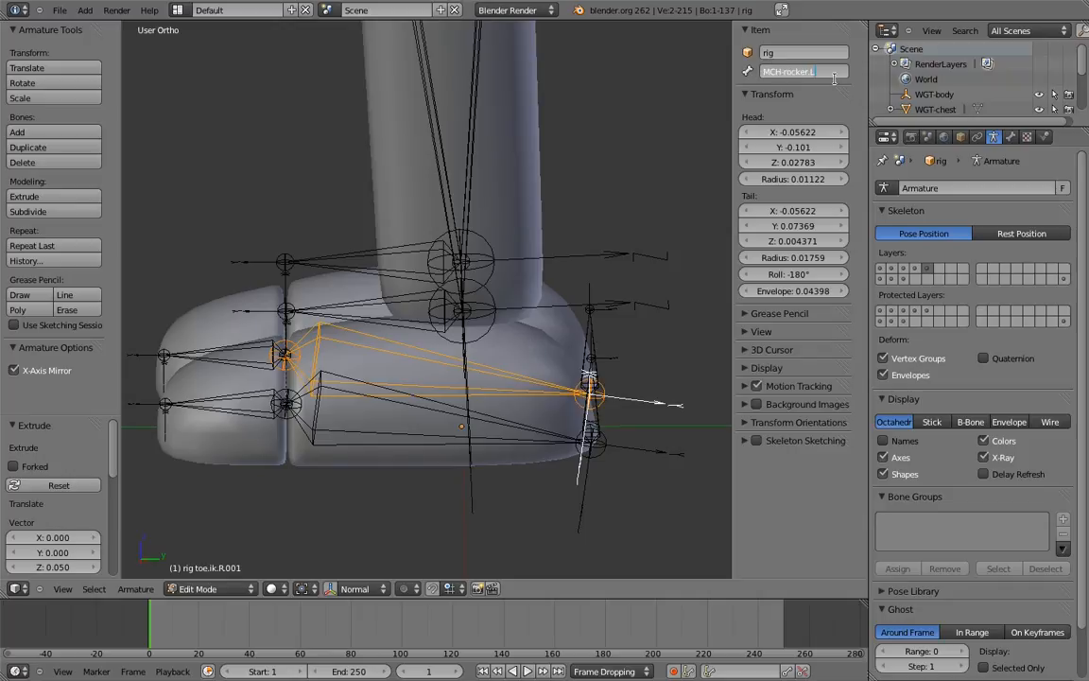
pyautogui.write('R')
pyautogui.press('Return')
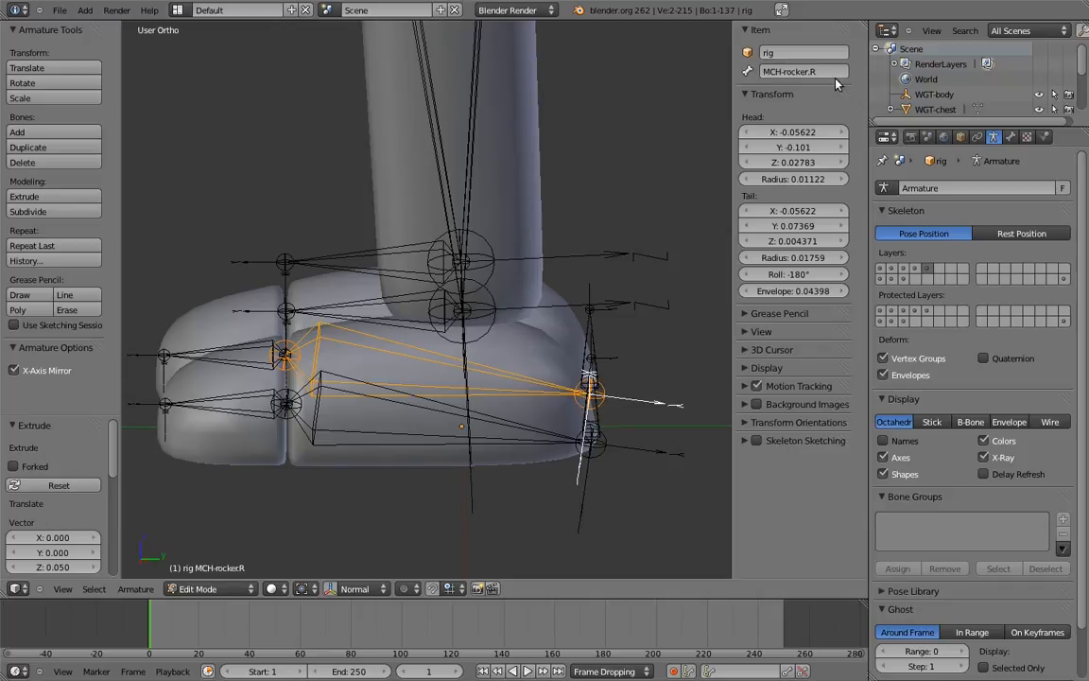
# Rename the left foot's vertical heel bone to MCH-rocker_parent.L.
pyautogui.moveTo(624, 388); pyautogui.dragTo(627, 400, button='middle')
pyautogui.rightClick(624, 402)
pyautogui.write('MCH-rocker.L')
pyautogui.click(822, 76)
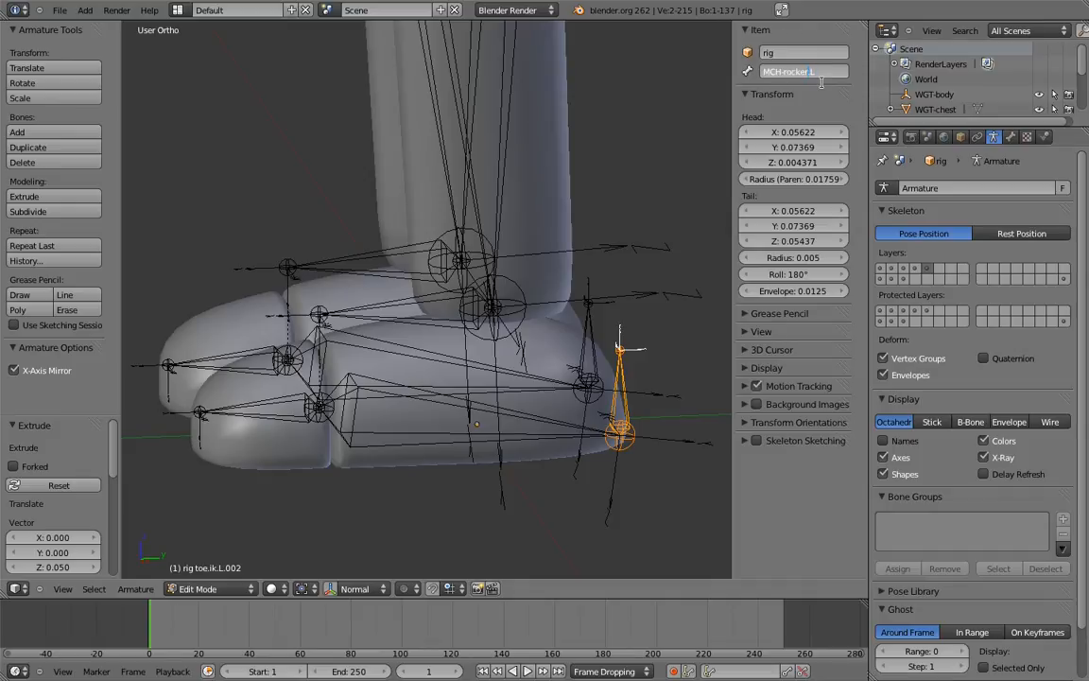
pyautogui.write('_parent')
pyautogui.press('Return')
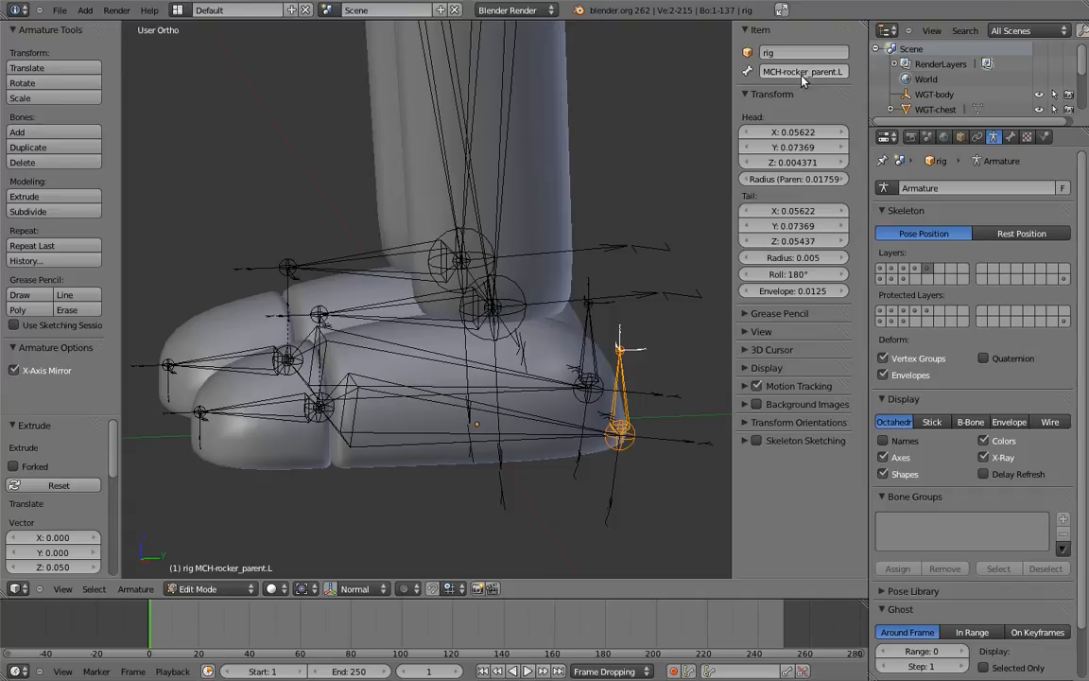
# Rename the right foot's vertical heel bone to MCH-rocker_parent.R.
pyautogui.rightClick(584, 345)
pyautogui.click(805, 74)
pyautogui.write('MCH-rocker_parent.L')
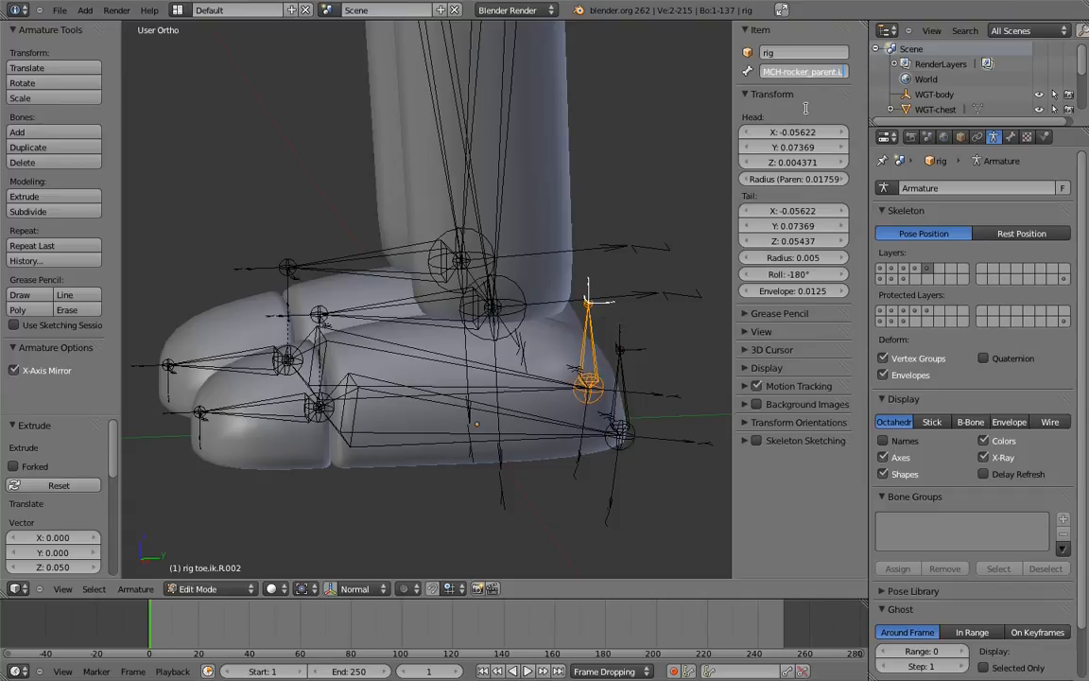
pyautogui.write('R')
pyautogui.press('Return')
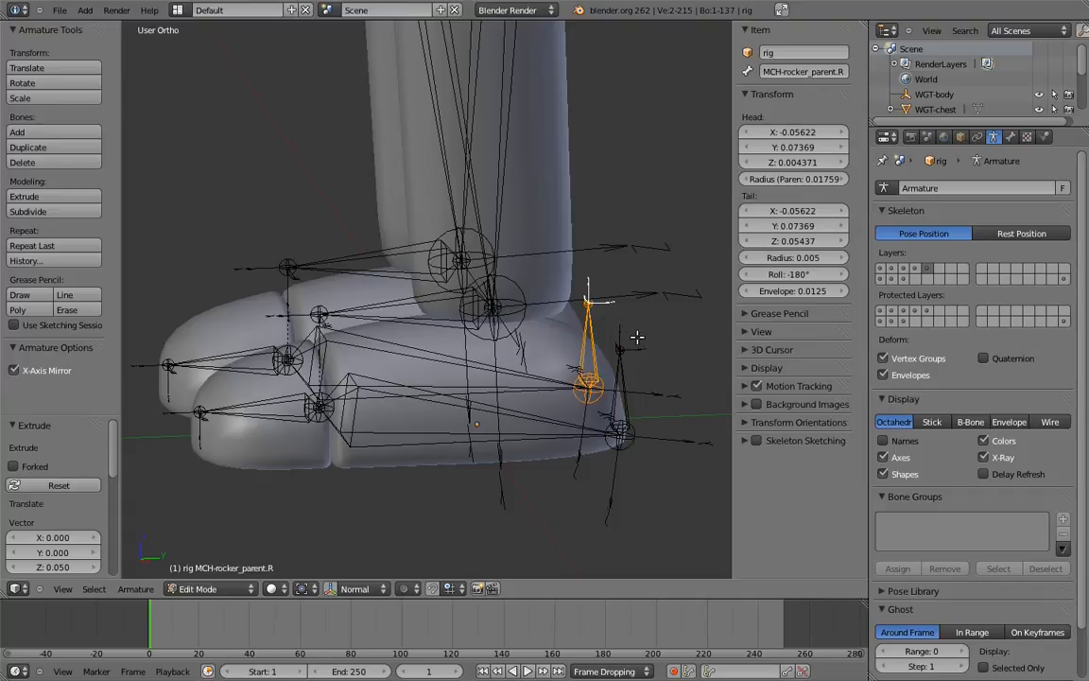
# Parent MCH-rocker.L to MCH-rocker_parent.L, keeping its offset.
pyautogui.rightClick(518, 436)
pyautogui.keyDown('shift'); pyautogui.rightClick(624, 388); pyautogui.keyUp('shift')
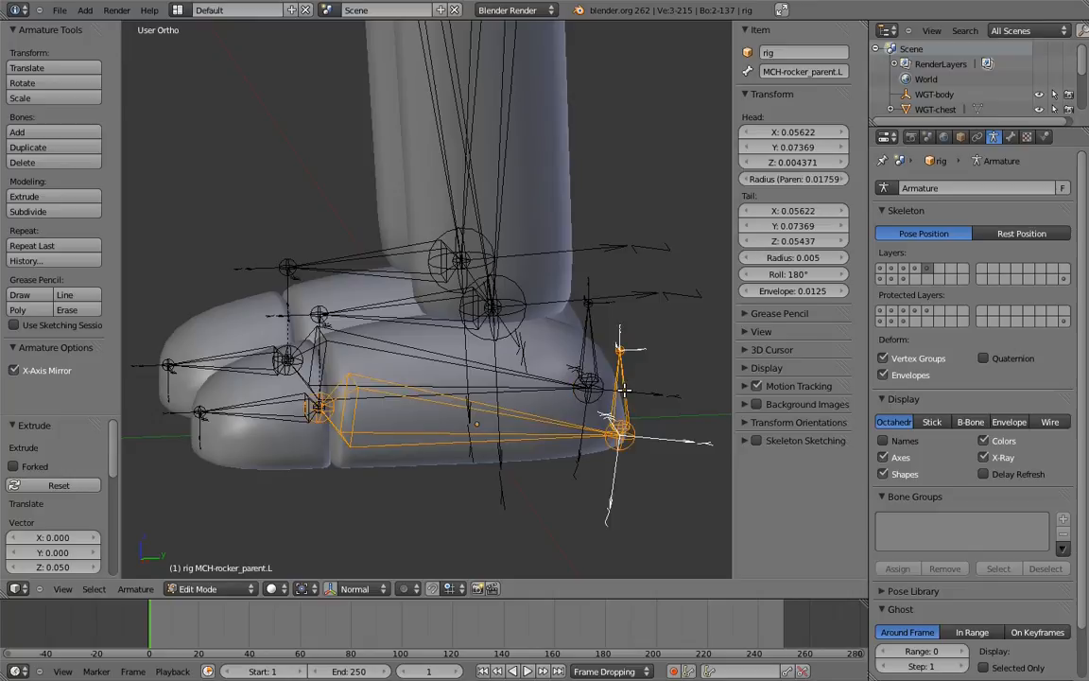
pyautogui.hotkey('ctrl', 'p')
pyautogui.click(617, 393)
# Duplicate the left vertical heel bone 0.02 backward along Y and move the copy's tail 0.04 along Y so it slants back.
pyautogui.keyDown('shift'); pyautogui.moveTo(637, 380); pyautogui.dragTo(587, 387, button='middle'); pyautogui.keyUp('shift')
pyautogui.rightClick(592, 379)
pyautogui.press('KP_3')
pyautogui.hotkey('shift', 'd')
pyautogui.press('y')
pyautogui.keyDown('ctrl'); pyautogui.click(615, 386); pyautogui.keyUp('ctrl')
pyautogui.rightClick(603, 338)
pyautogui.press('g')
pyautogui.press('y')
pyautogui.click(693, 347)
# Rename the left slanted bone behind the heel to foot_roll.L.
pyautogui.rightClick(647, 367)
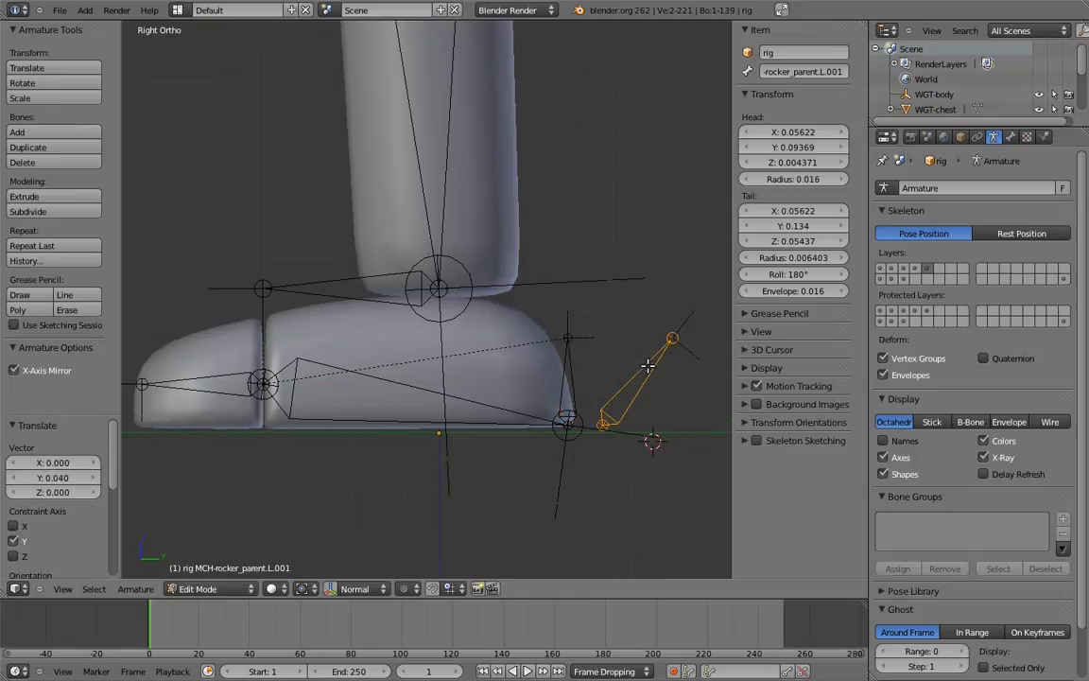
pyautogui.doubleClick(799, 72)
pyautogui.write('foot_roll.L')
pyautogui.press('Return')
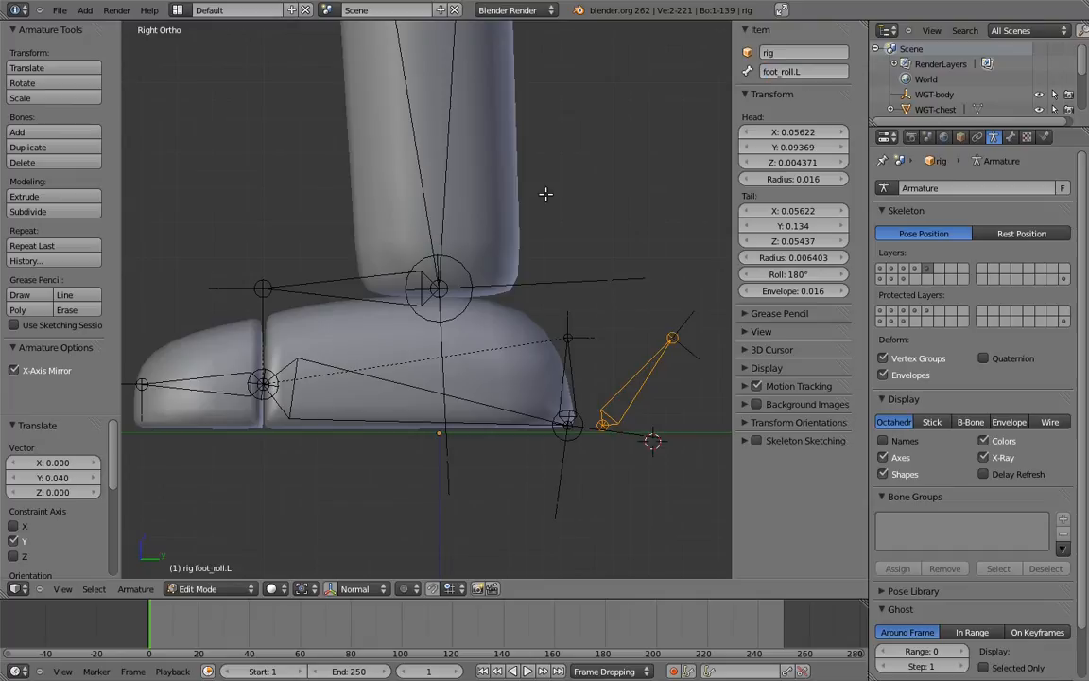
# Rename the right slanted bone behind the heel to foot_roll.R.
pyautogui.moveTo(608, 146); pyautogui.dragTo(639, 204, button='middle')
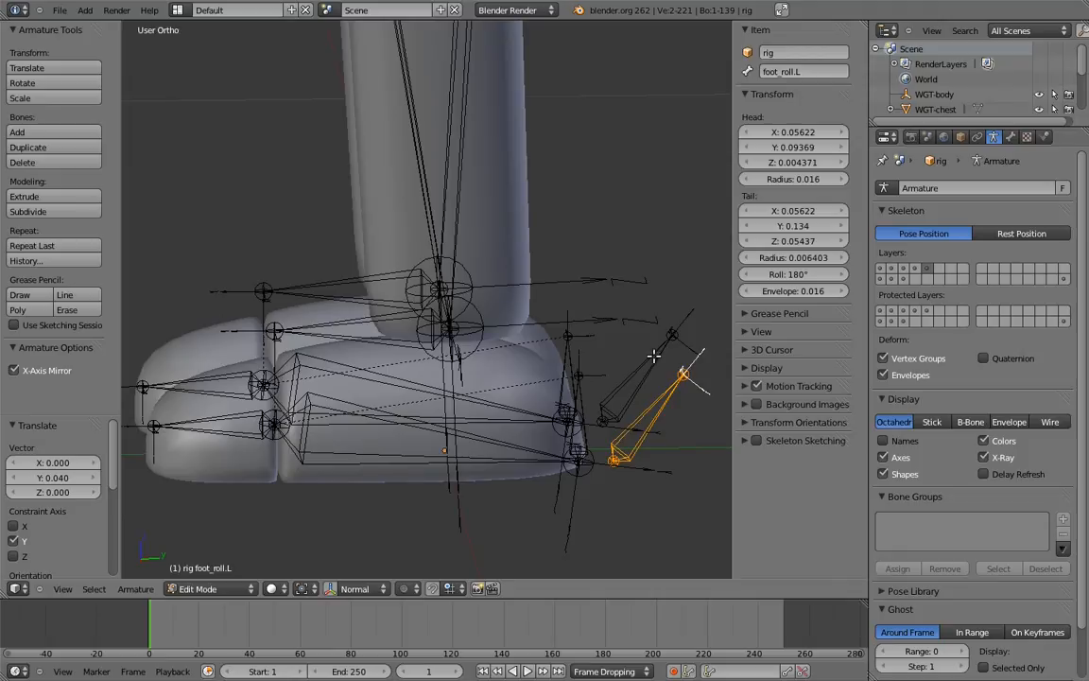
pyautogui.rightClick(588, 321)
pyautogui.doubleClick(813, 80)
pyautogui.write('foot_roll.L')
pyautogui.write('.R')
pyautogui.press('Return')
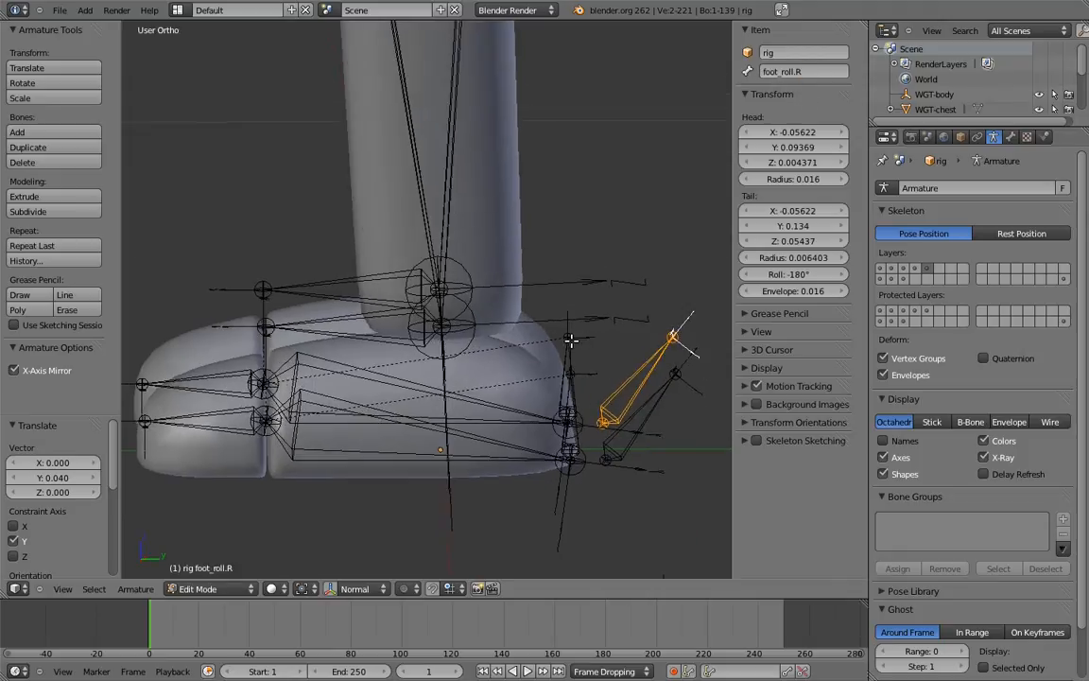
# In Pose Mode, add a Copy Rotation constraint to MCH-rocker_parent.L with foot_roll.L as its target.
pyautogui.hotkey('ctrl', 'Tab')
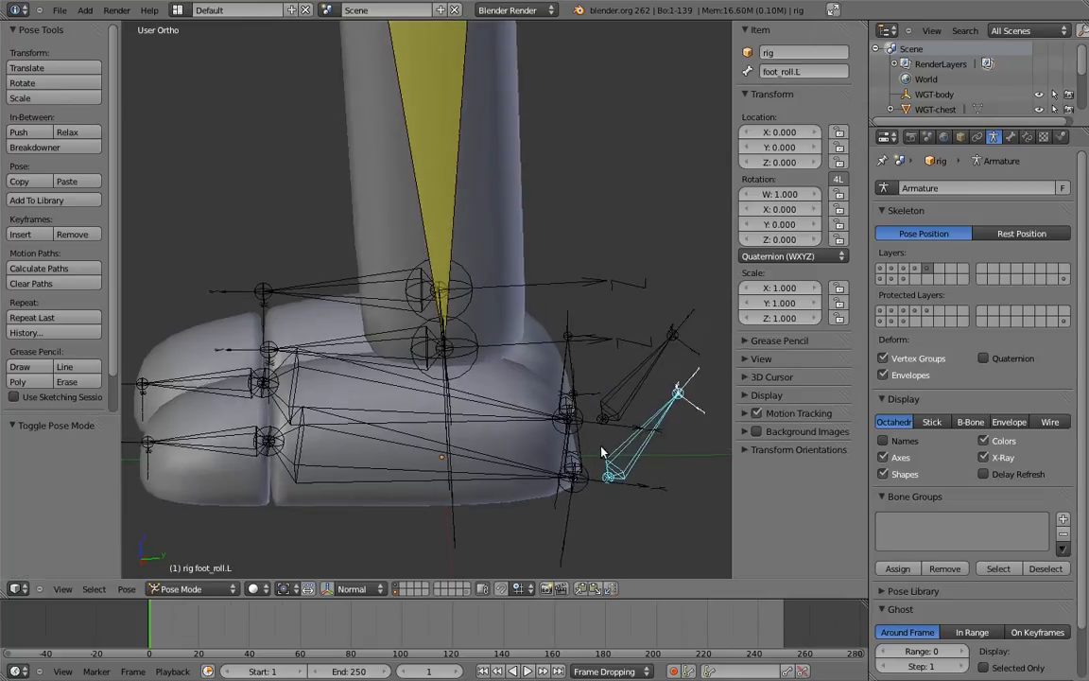
pyautogui.moveTo(597, 446); pyautogui.dragTo(599, 440, button='middle')
pyautogui.keyDown('shift'); pyautogui.rightClick(600, 441); pyautogui.keyUp('shift')
pyautogui.hotkey('ctrl', 'shift', 'c')
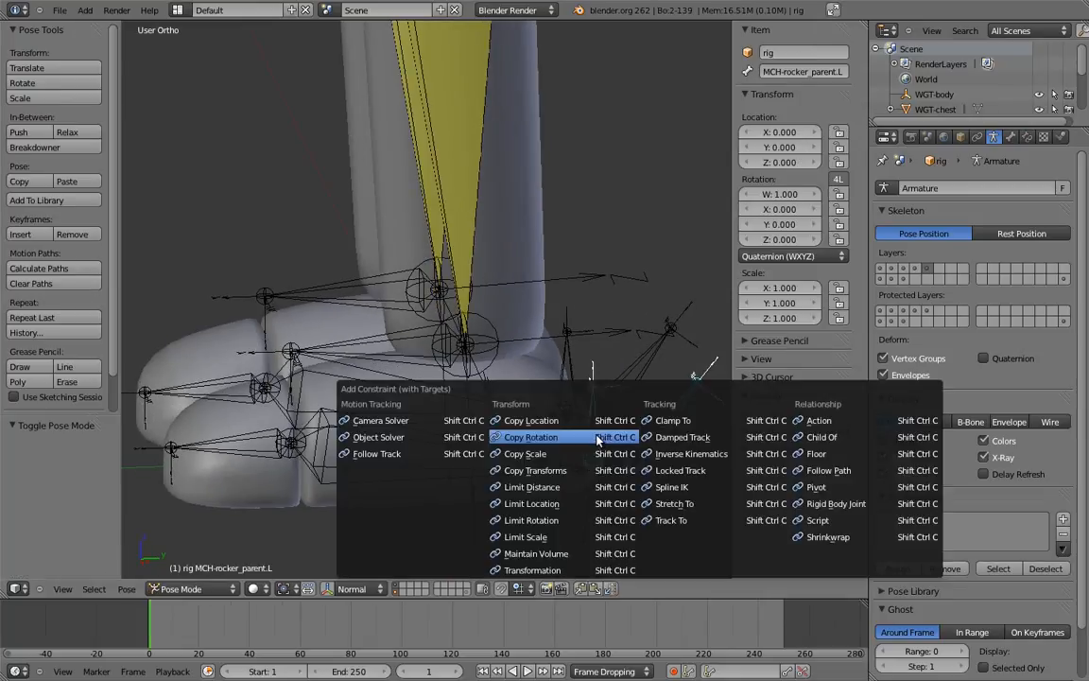
pyautogui.click(597, 440)
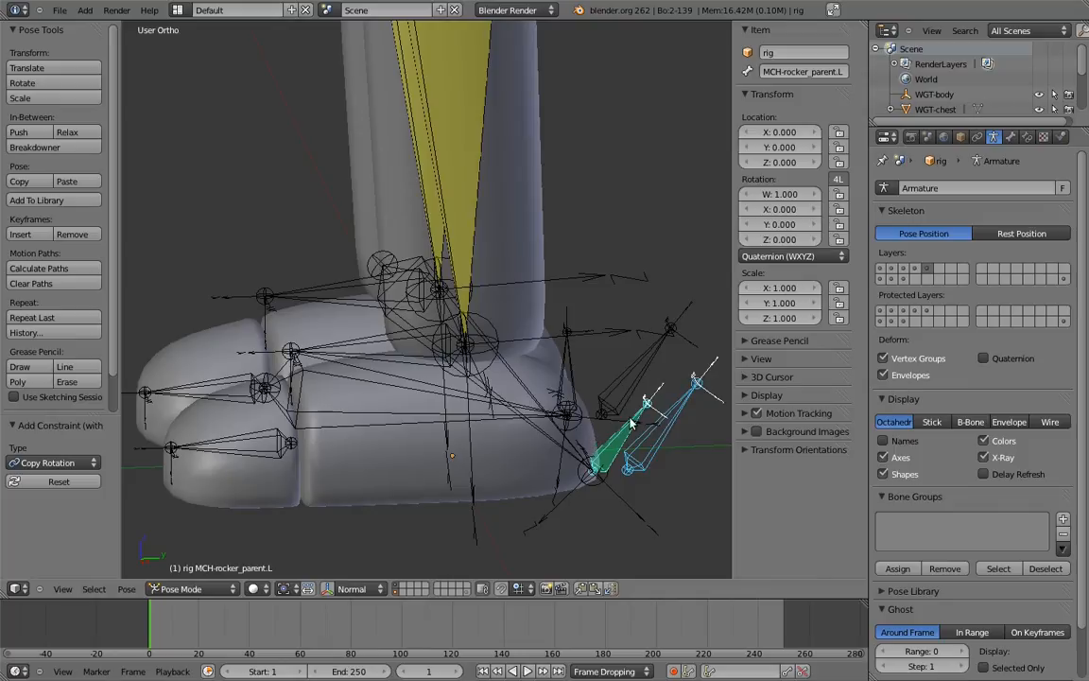
# Set both the target and owner space of MCH-rocker_parent.L's Copy Rotation constraint to Local Space.
pyautogui.click(1028, 136)
pyautogui.click(946, 363)
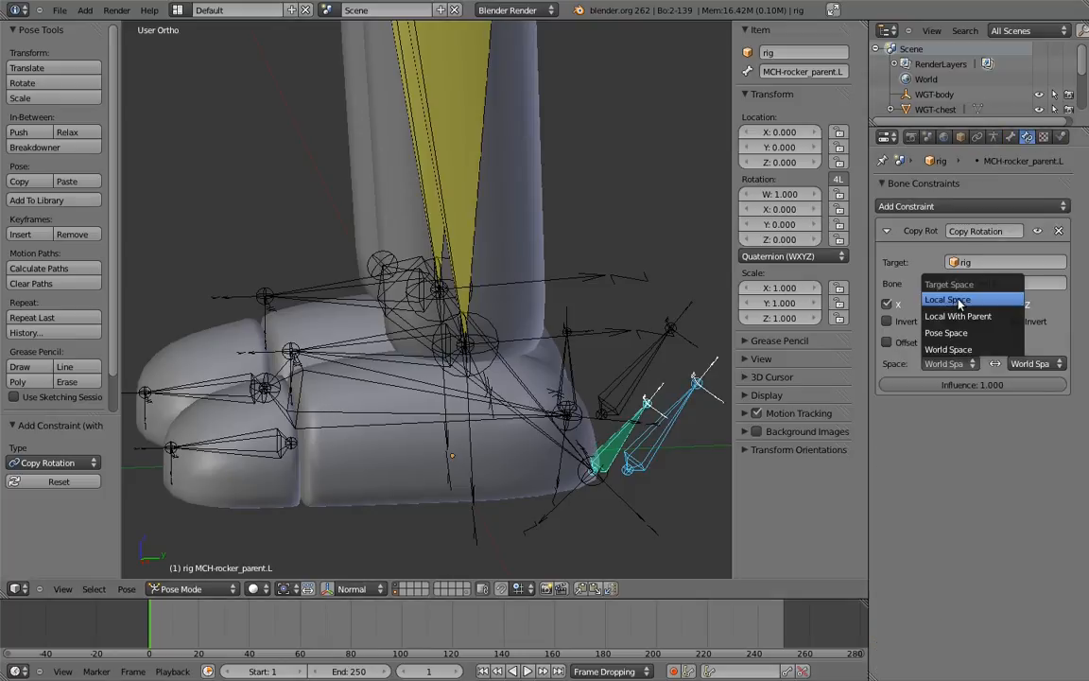
pyautogui.click(861, 271)
pyautogui.click(1029, 363)
pyautogui.click(918, 273)
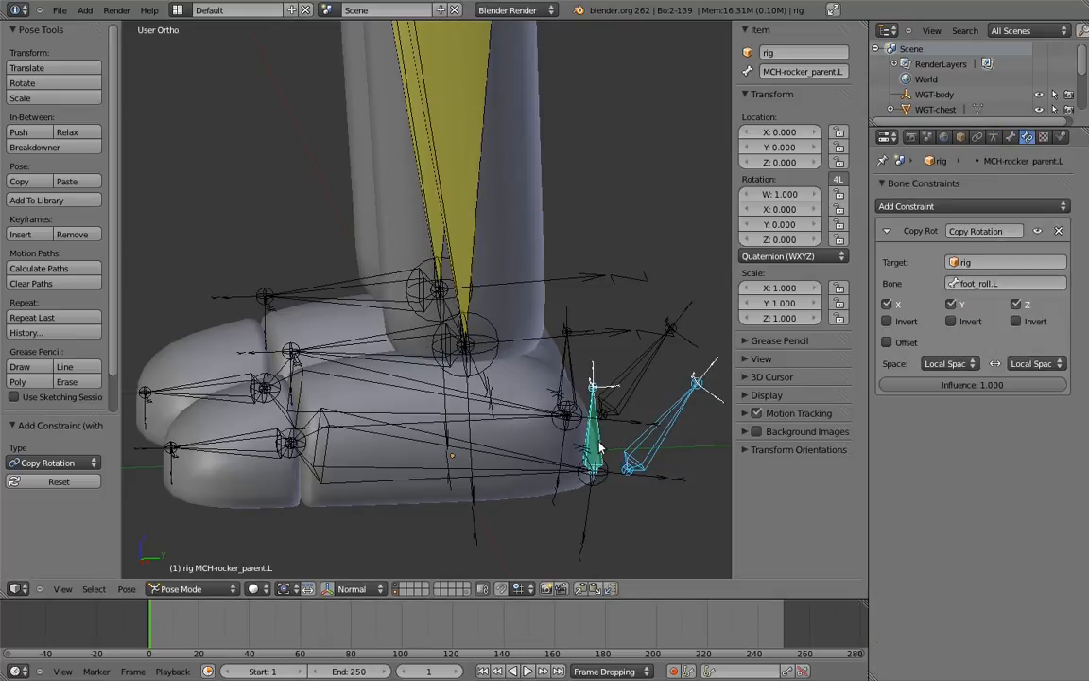
# Add a Limit Rotation constraint in Local Space to MCH-rocker_parent.L and enable Limit X.
pyautogui.click(908, 206)
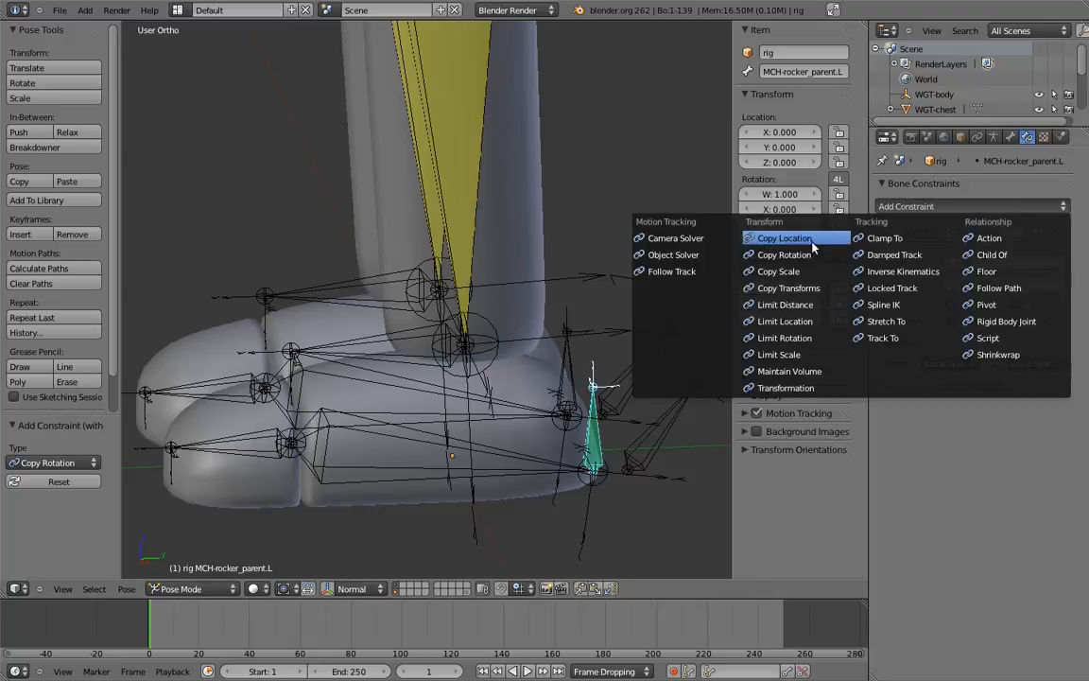
pyautogui.click(785, 338)
pyautogui.click(1000, 520)
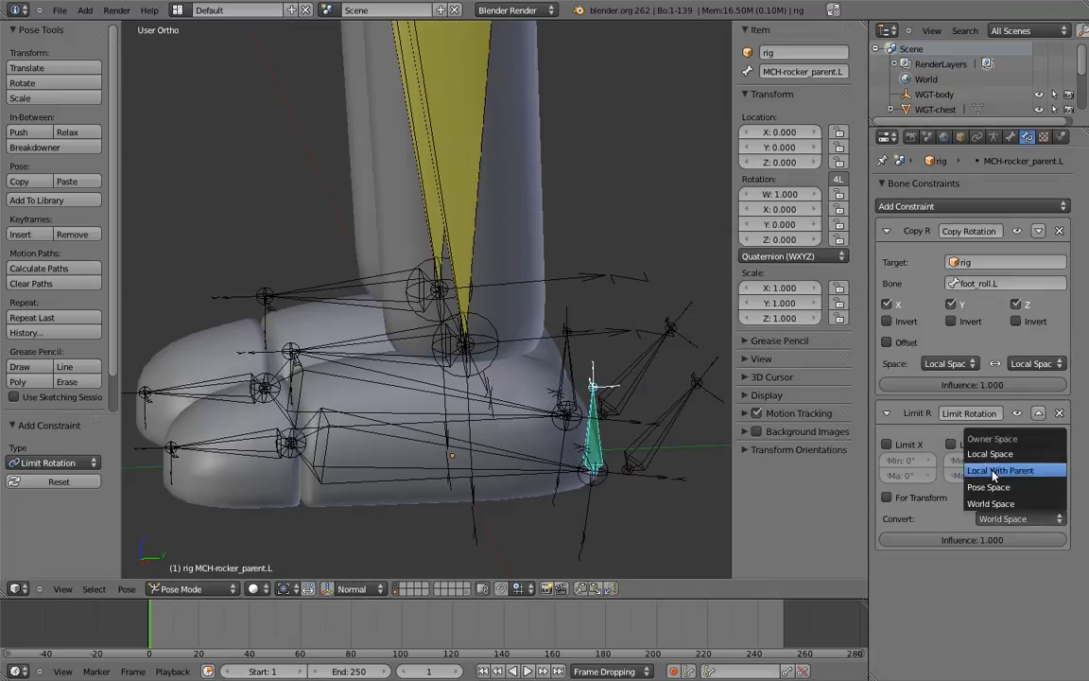
pyautogui.click(995, 454)
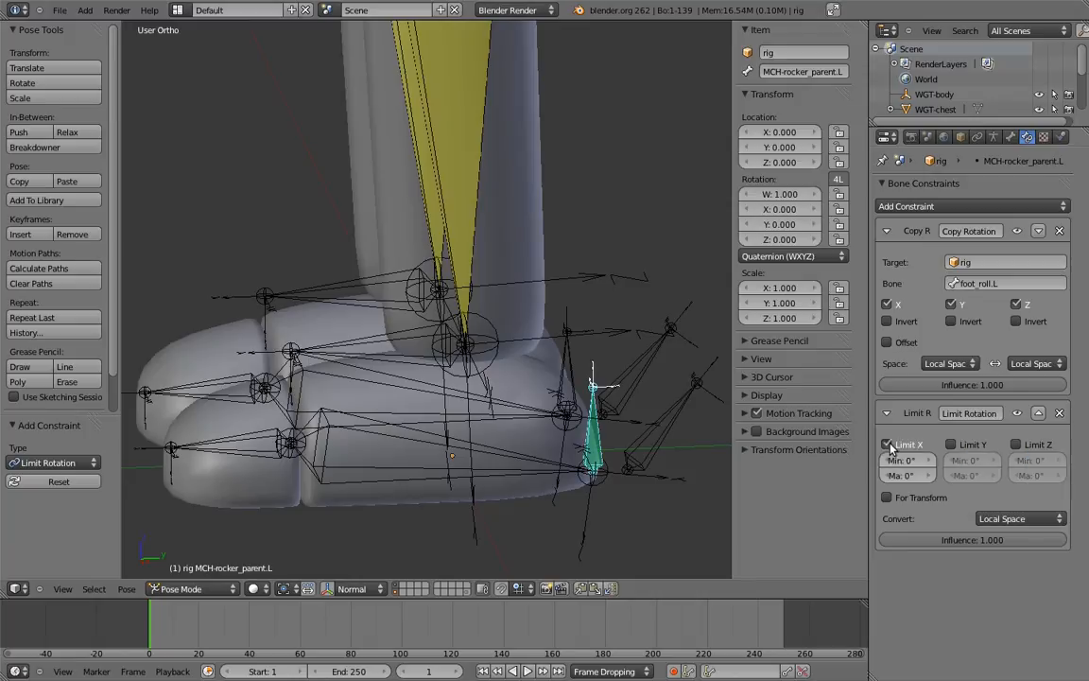
# Set foot_roll.L's rotation mode to XYZ Euler and lock its Y and Z rotation and all location axes.
pyautogui.rightClick(695, 402)
pyautogui.hotkey('alt', 'r')
pyautogui.click(793, 256)
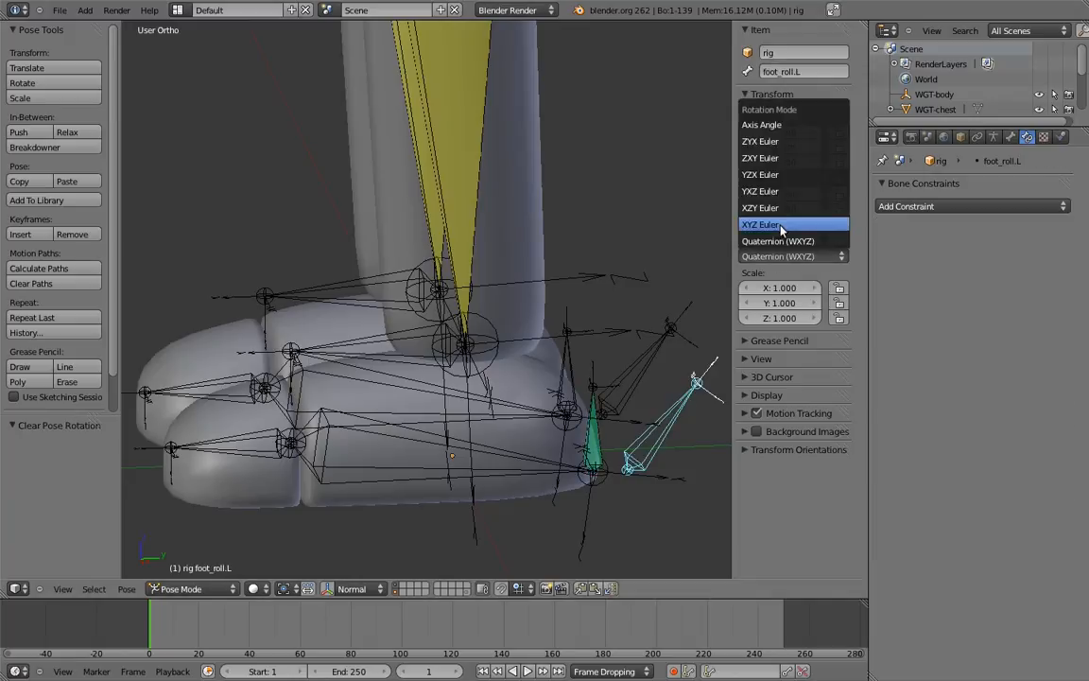
pyautogui.click(785, 240)
pyautogui.click(841, 210)
pyautogui.click(841, 224)
pyautogui.click(841, 163)
pyautogui.click(841, 148)
pyautogui.click(841, 133)
# Set foot_roll.R's rotation mode to XYZ Euler and lock its Y and Z rotation and all location axes.
pyautogui.rightClick(655, 348)
pyautogui.click(792, 256)
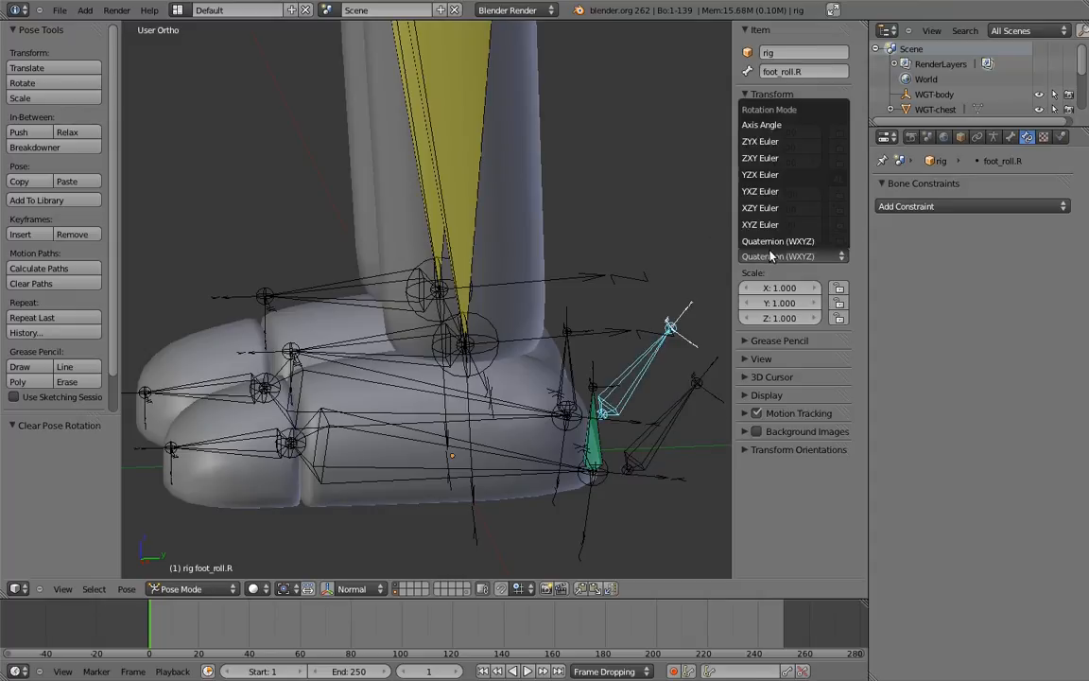
pyautogui.click(833, 220)
pyautogui.click(839, 225)
pyautogui.click(840, 209)
pyautogui.click(840, 163)
pyautogui.click(840, 147)
pyautogui.click(840, 132)
# Rotate foot_roll.L backward about its X axis by about 38° to test the heel constraint.
pyautogui.rightClick(678, 413)
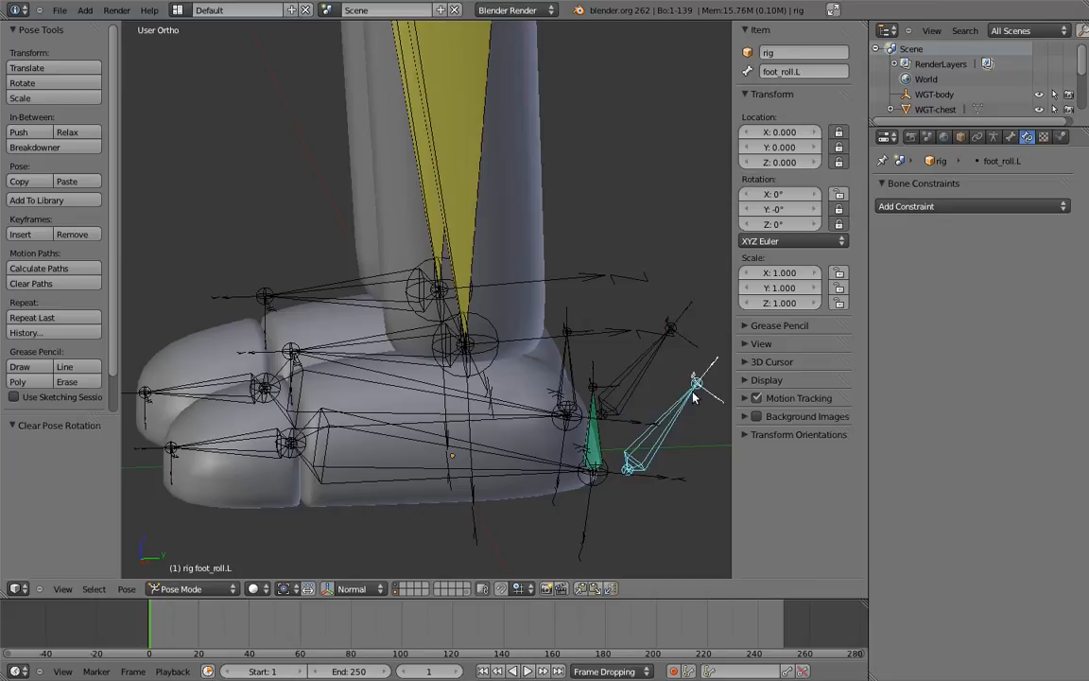
pyautogui.press('r')
pyautogui.press('x')
pyautogui.click(625, 443)
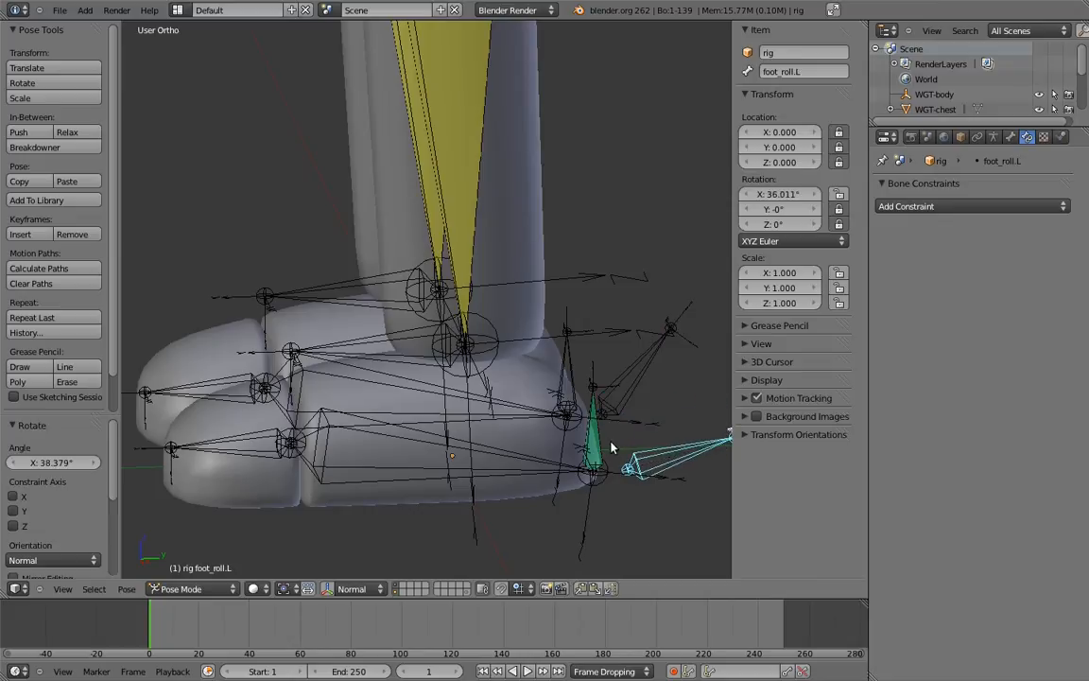
# Set the maximum X rotation of MCH-rocker_parent.L's Limit Rotation constraint to 170°.
pyautogui.rightClick(606, 444)
pyautogui.moveTo(901, 483); pyautogui.dragTo(915, 484)
pyautogui.click(903, 476)
pyautogui.write('1')
pyautogui.press('Return')
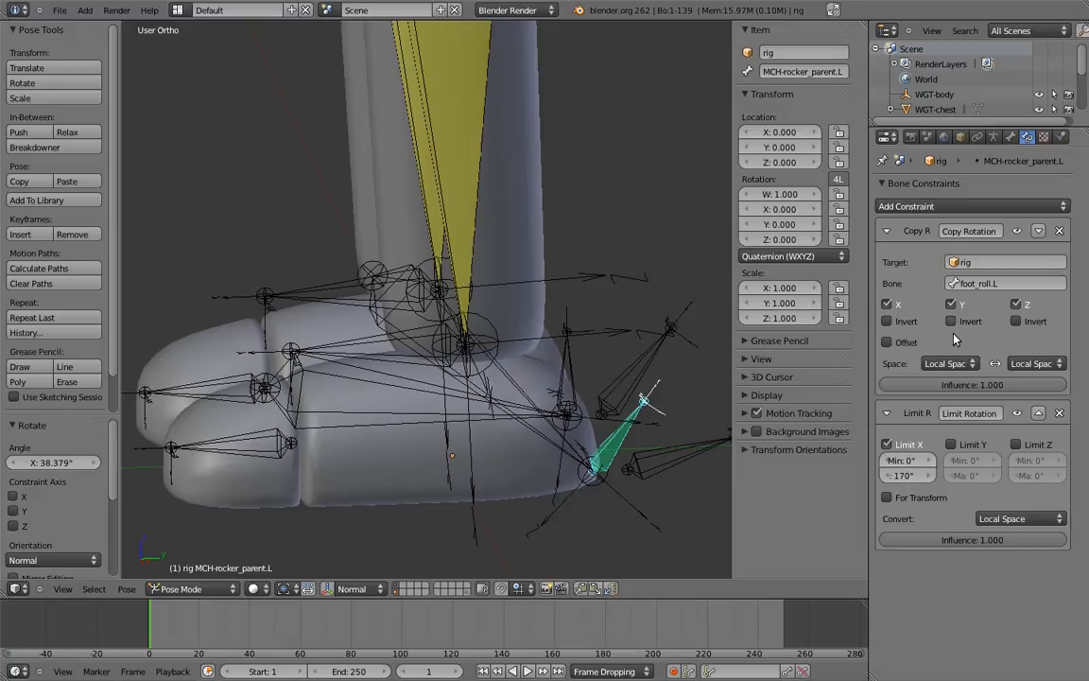
# Rotate foot_roll.L back and forth to test the heel limit, and clear its rotation.
pyautogui.rightClick(691, 454)
pyautogui.press('r')
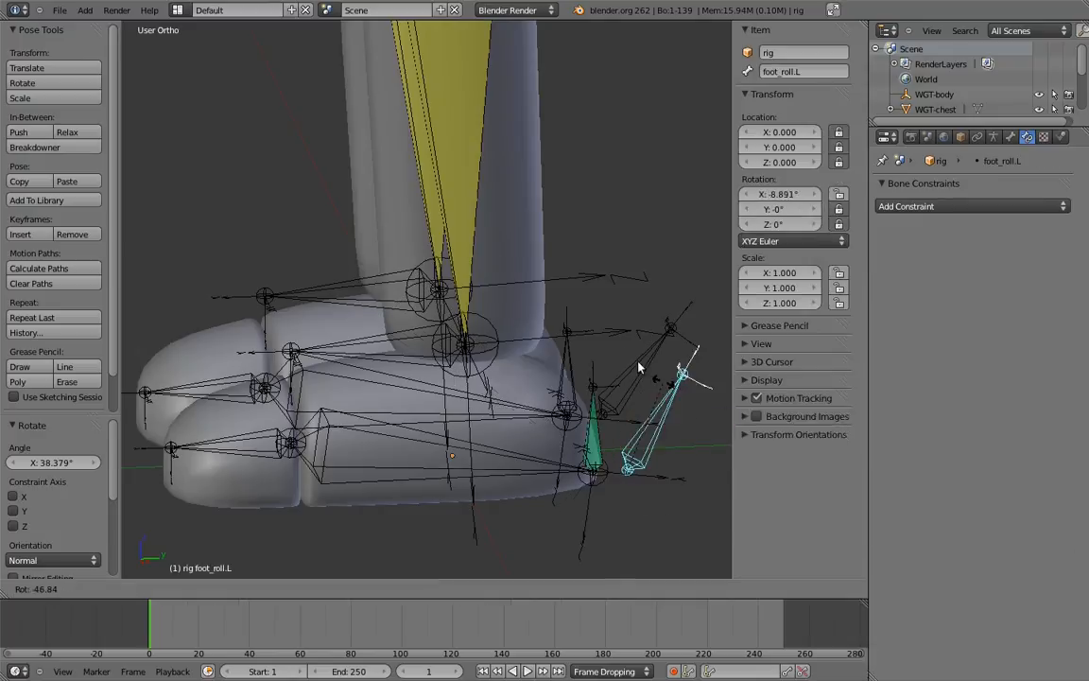
pyautogui.click(680, 409)
pyautogui.hotkey('alt', 'r')
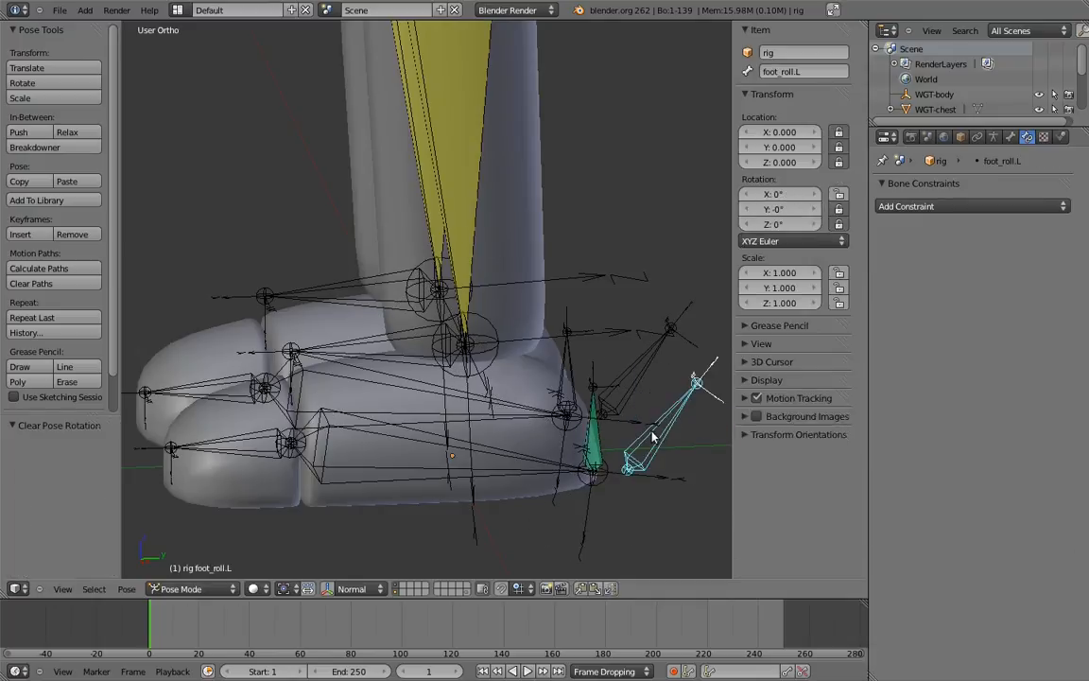
# Add a Copy Rotation constraint to MCH-rocker.L targeting foot_roll.L, with both spaces set to Local Space.
pyautogui.keyDown('shift'); pyautogui.rightClick(536, 468); pyautogui.keyUp('shift')
pyautogui.hotkey('shift', 'ctrl', 'c')
pyautogui.click(528, 459)
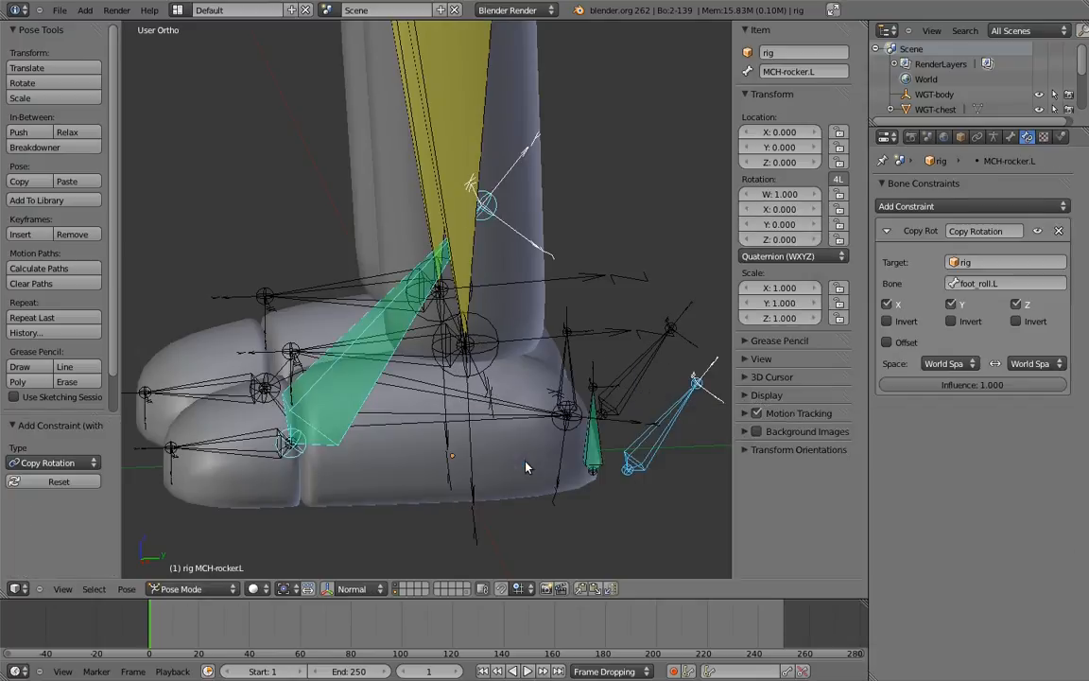
pyautogui.click(950, 363)
pyautogui.click(960, 304)
pyautogui.click(1035, 363)
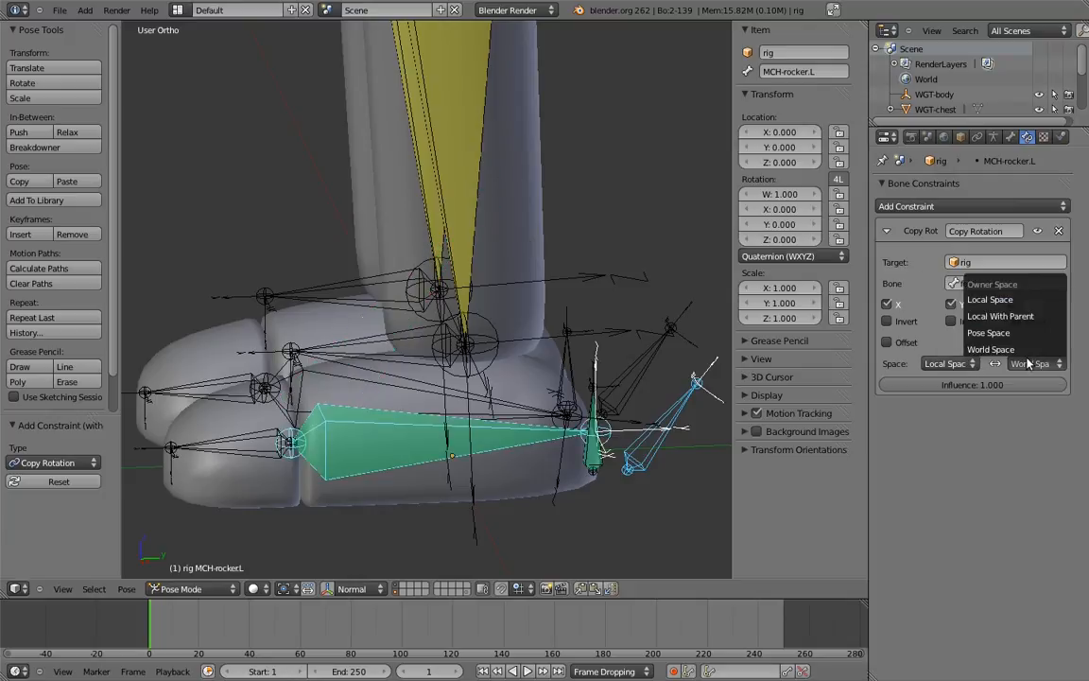
pyautogui.click(1021, 304)
# Add a Limit Rotation constraint in Local Space to MCH-rocker.L, enabling Limit X with a minimum of -170°.
pyautogui.click(884, 206)
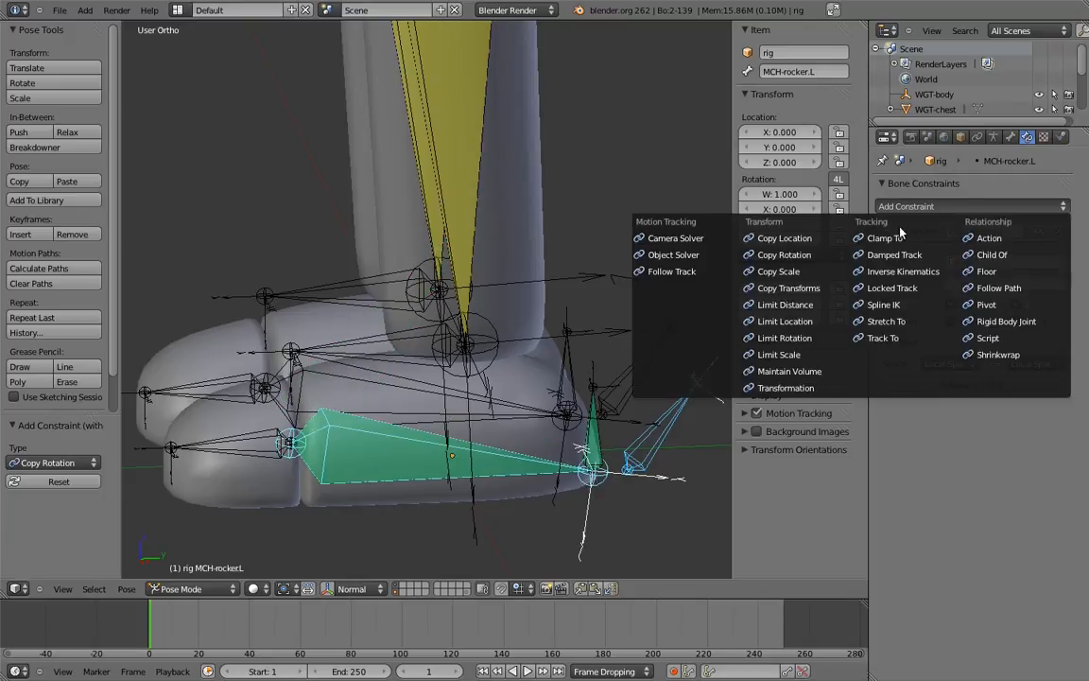
pyautogui.click(785, 338)
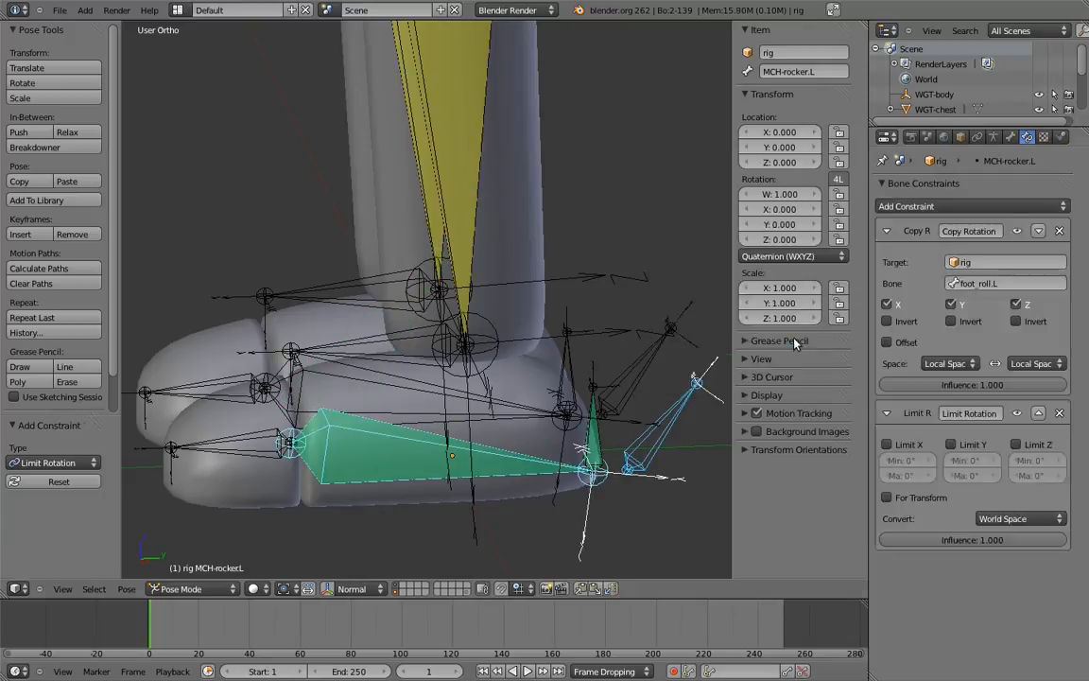
pyautogui.click(1021, 519)
pyautogui.click(1022, 435)
pyautogui.click(887, 445)
pyautogui.click(908, 461)
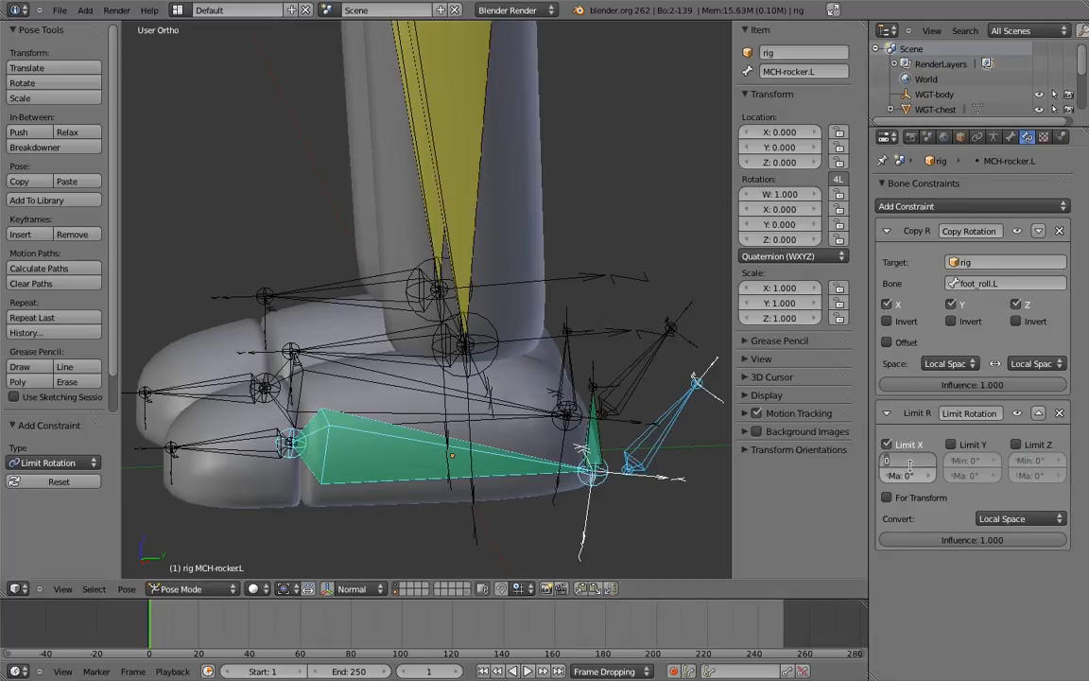
pyautogui.write('-170')
pyautogui.press('Return')
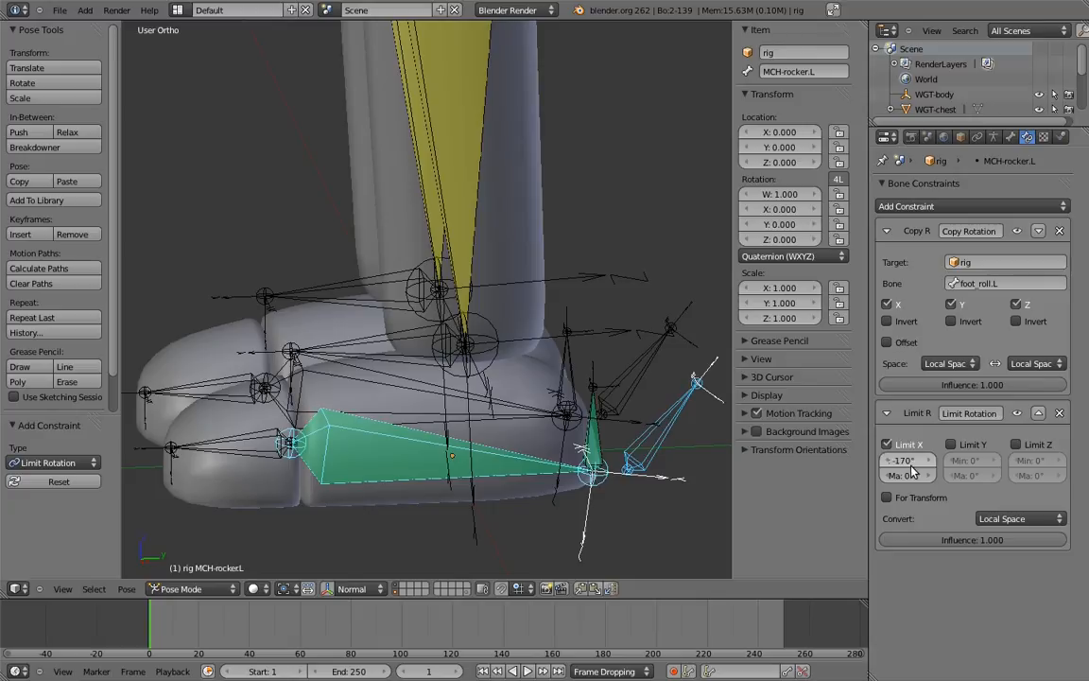
# Test the foot roll by rotating foot_roll.L and foot_roll.R, cancelling each rotation.
pyautogui.rightClick(681, 414)
pyautogui.press('r')
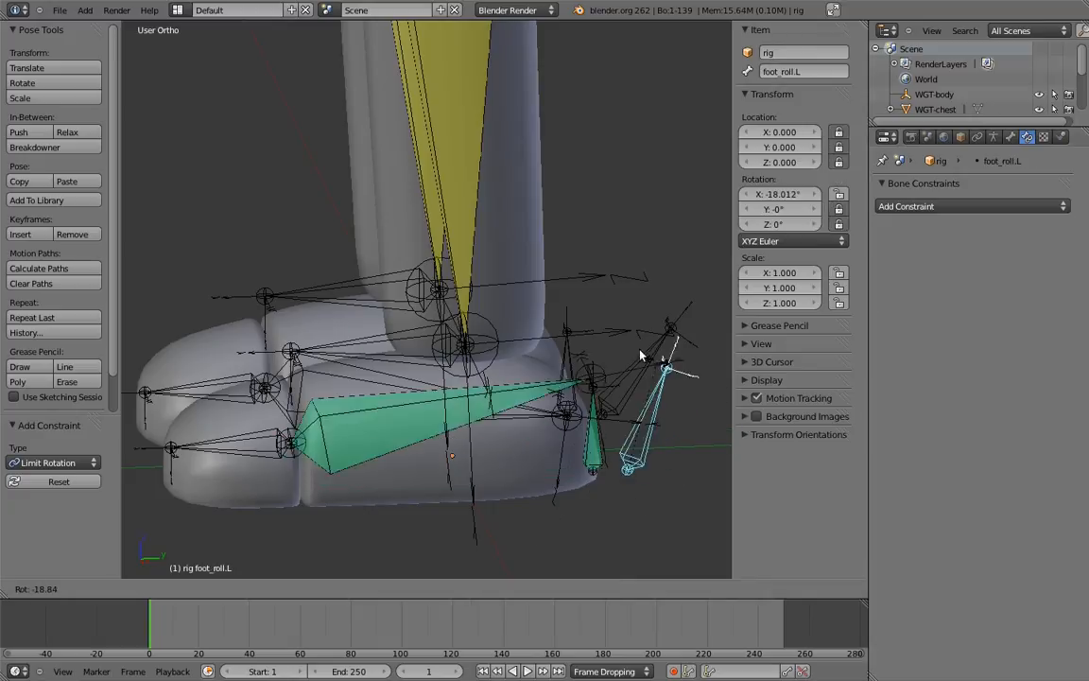
pyautogui.rightClick(685, 390)
pyautogui.rightClick(666, 350)
pyautogui.press('r')
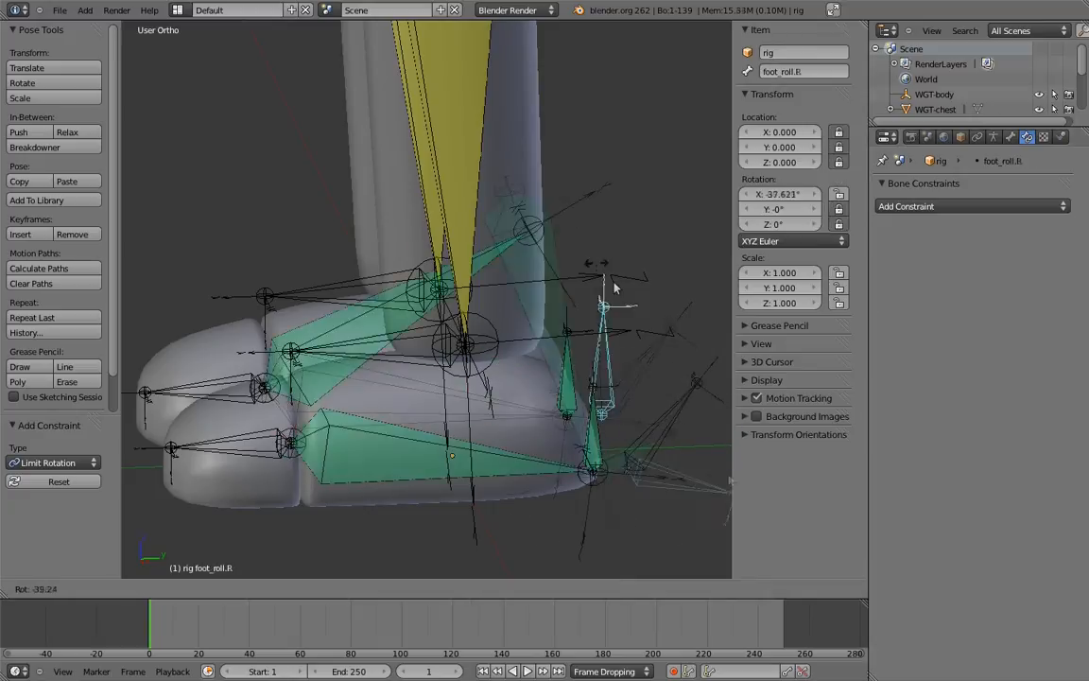
pyautogui.rightClick(591, 342)
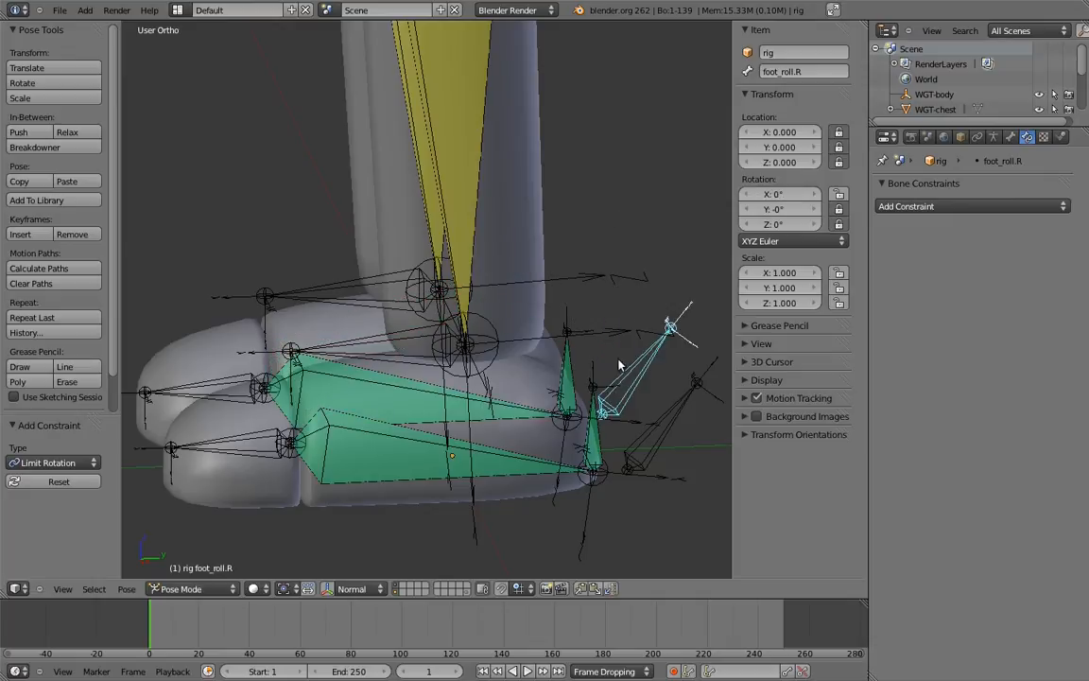
# In Edit Mode, parent the left foot bone between ankle and toe to MCH-rocker.L with Keep Offset.
pyautogui.press('Tab')
pyautogui.rightClick(398, 345)
pyautogui.keyDown('shift'); pyautogui.rightClick(419, 438); pyautogui.keyUp('shift')
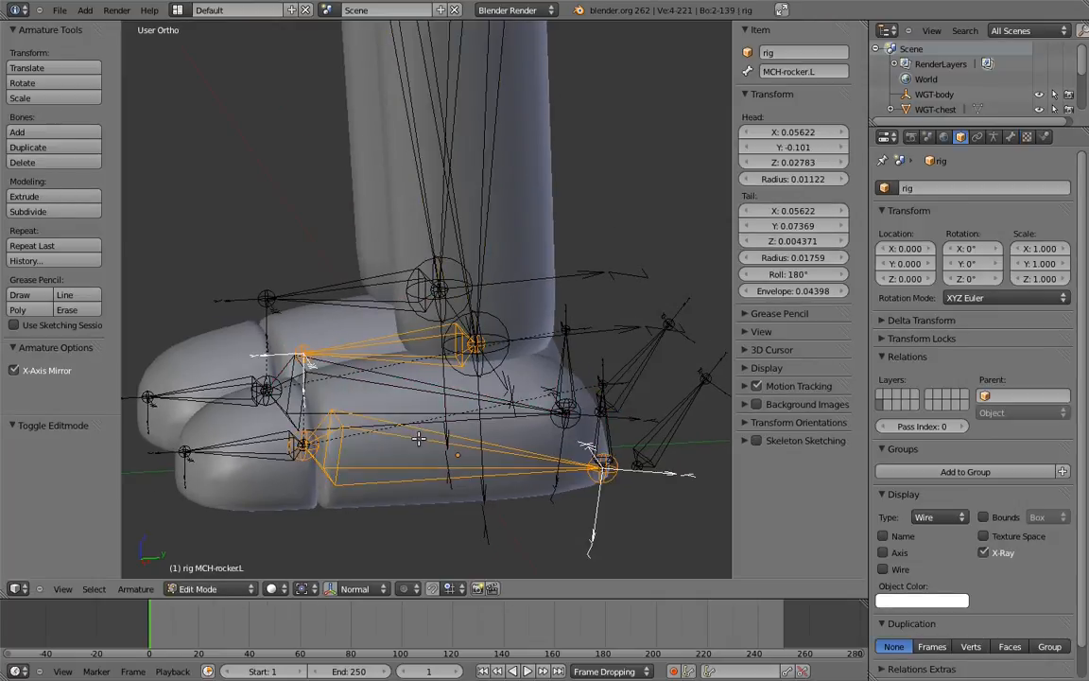
pyautogui.hotkey('ctrl', 'p')
pyautogui.click(416, 445)
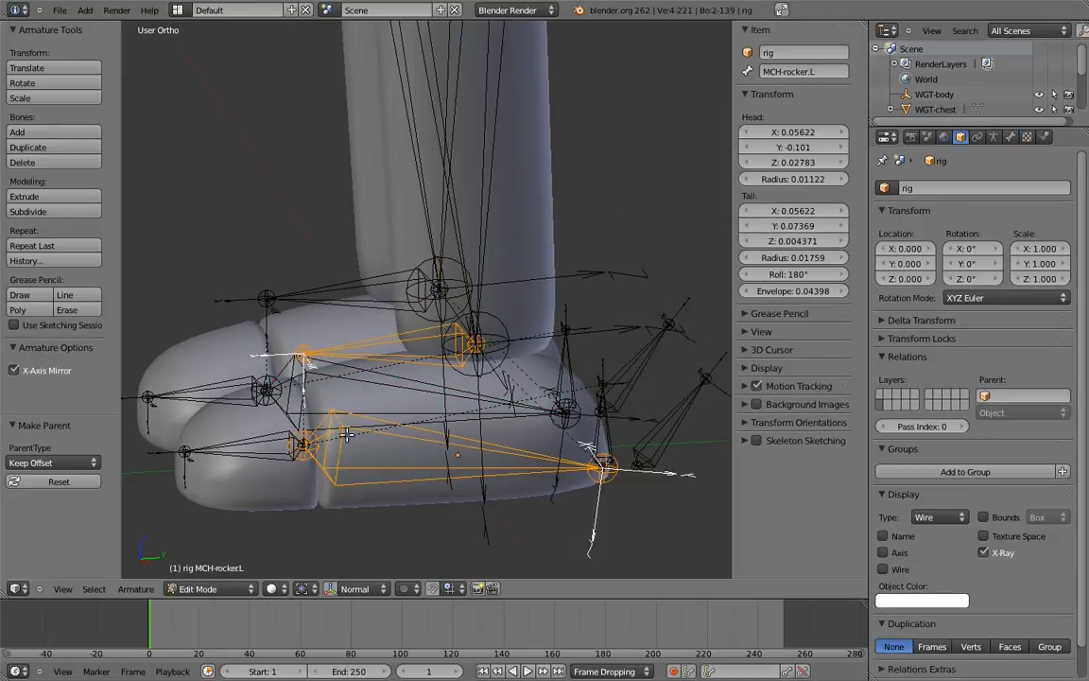
# Parent the left IK toe bone to the small left heel rocker bone with Keep Offset.
pyautogui.rightClick(242, 411)
pyautogui.keyDown('shift'); pyautogui.rightClick(610, 433); pyautogui.keyUp('shift')
pyautogui.hotkey('ctrl', 'p')
pyautogui.click(610, 437)
# Test the left foot roll in Pose Mode by rotating foot_roll.L, and cancel the rotation.
pyautogui.press('Tab')
pyautogui.rightClick(695, 440)
pyautogui.press('r')
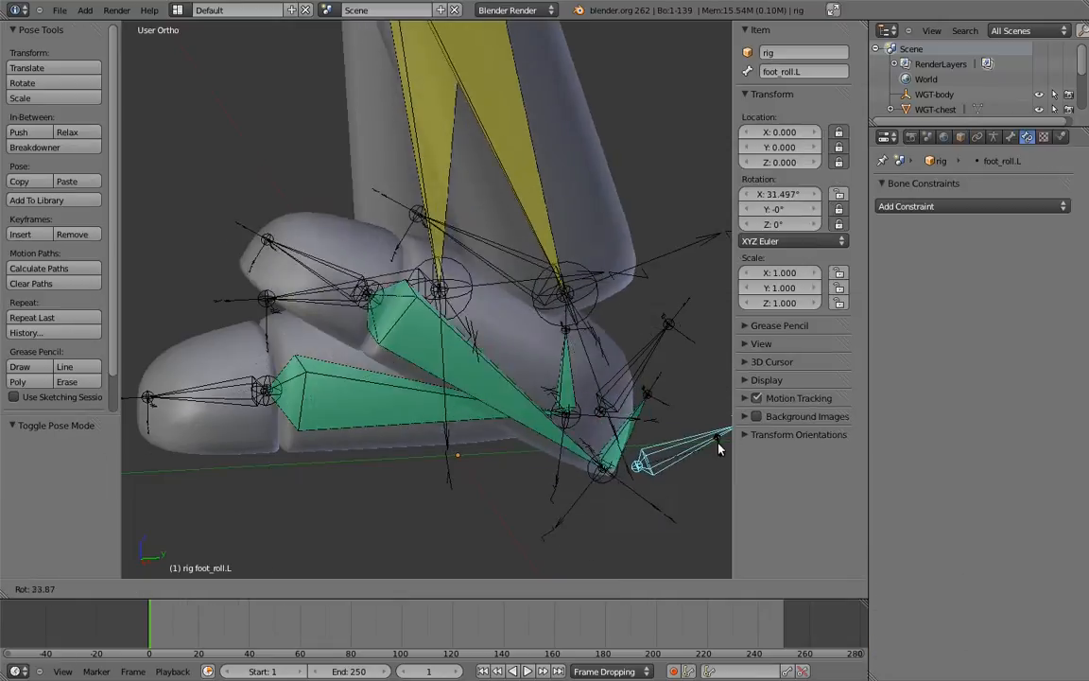
pyautogui.rightClick(691, 406)
pyautogui.rightClick(691, 407)
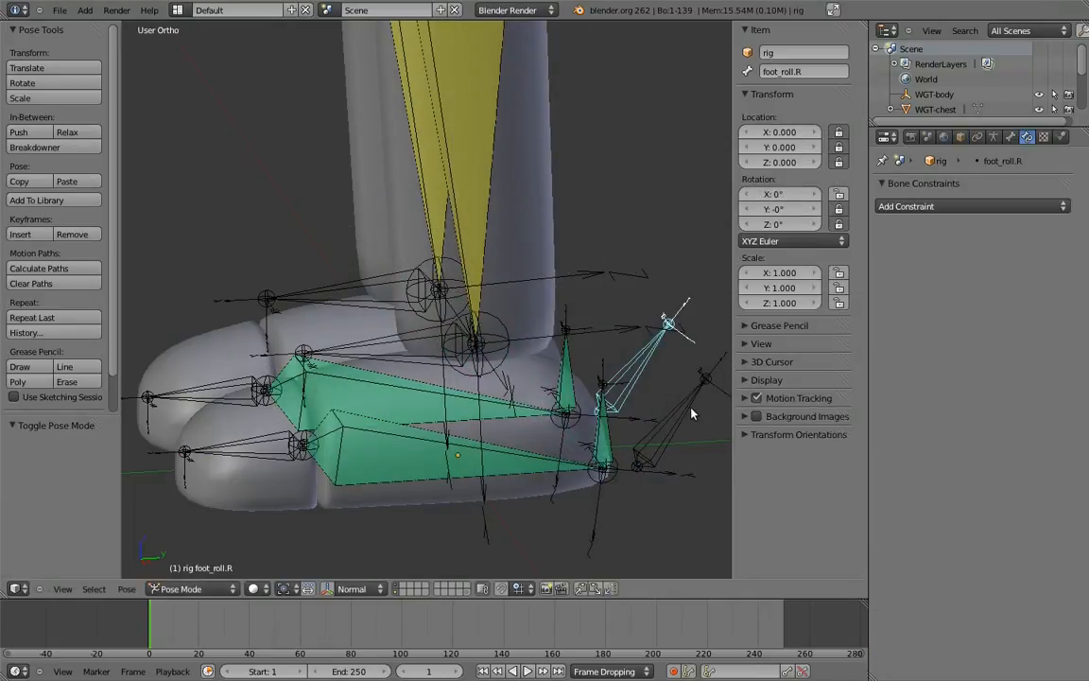
# Set the rotation mode of toe.ik.L and toe.ik.R to YZX Euler.
pyautogui.rightClick(230, 453)
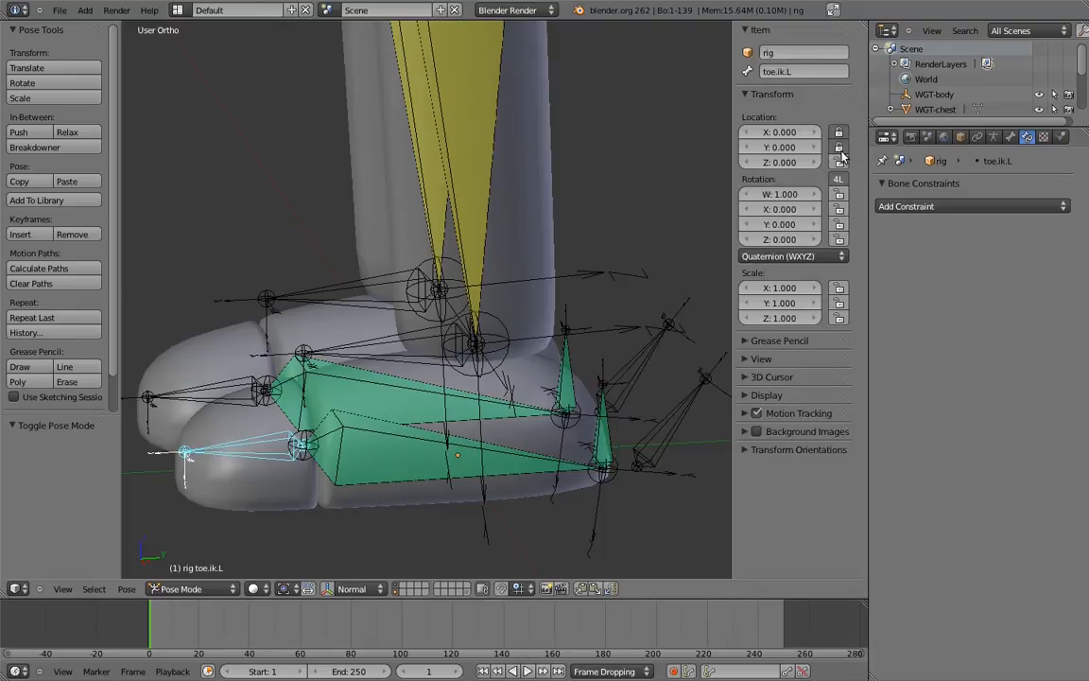
pyautogui.click(800, 253)
pyautogui.click(781, 175)
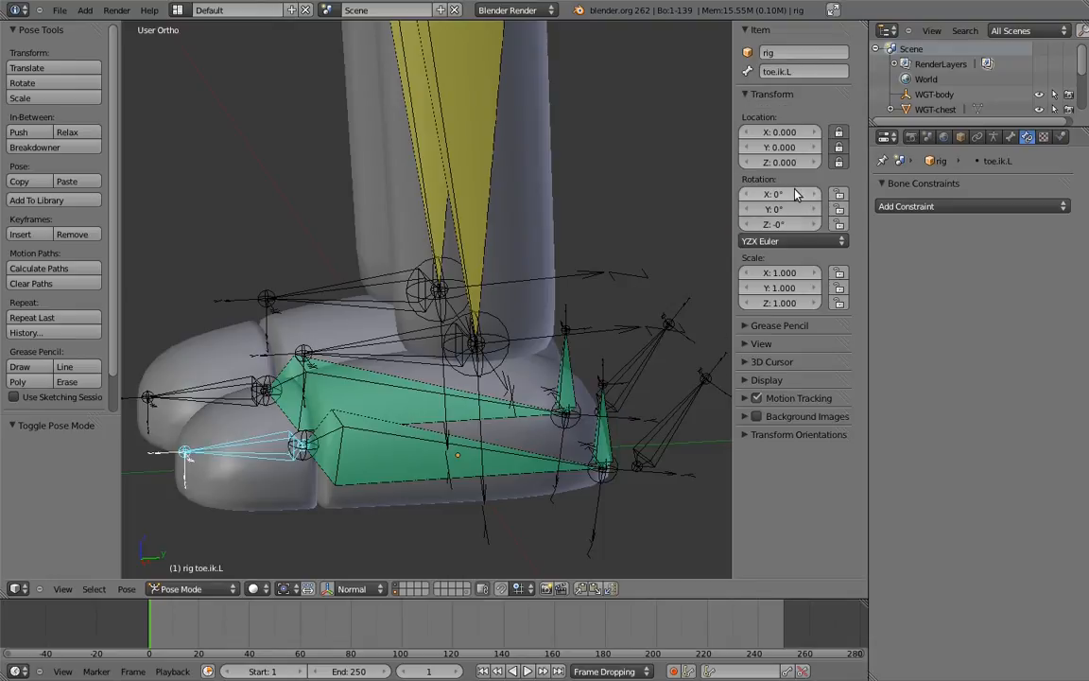
pyautogui.rightClick(209, 398)
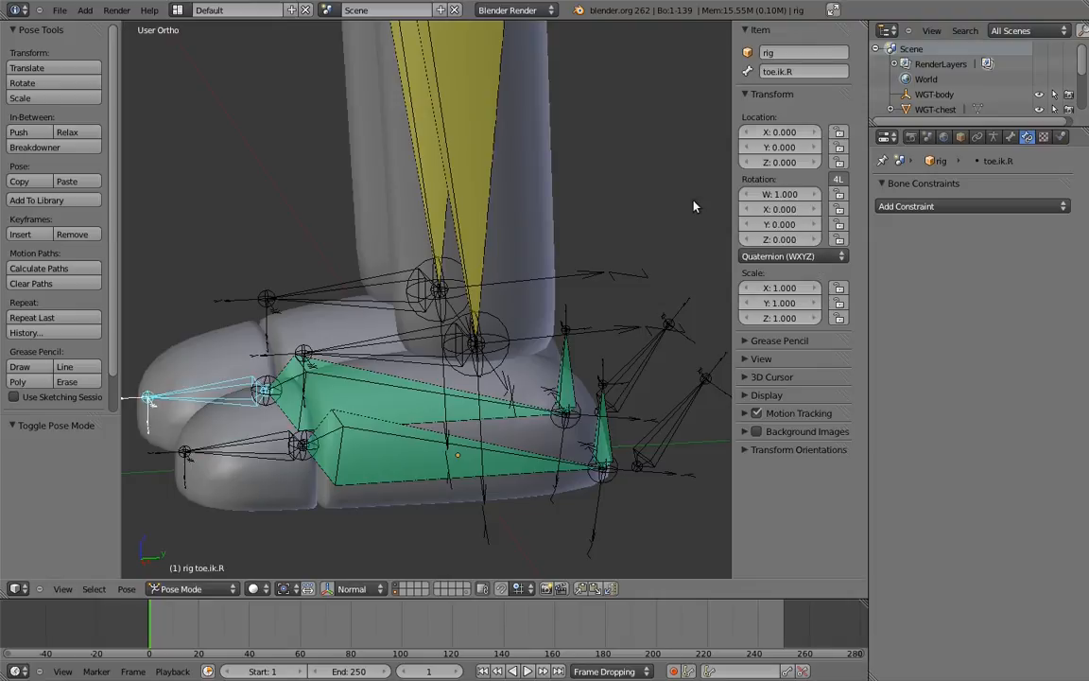
pyautogui.click(814, 256)
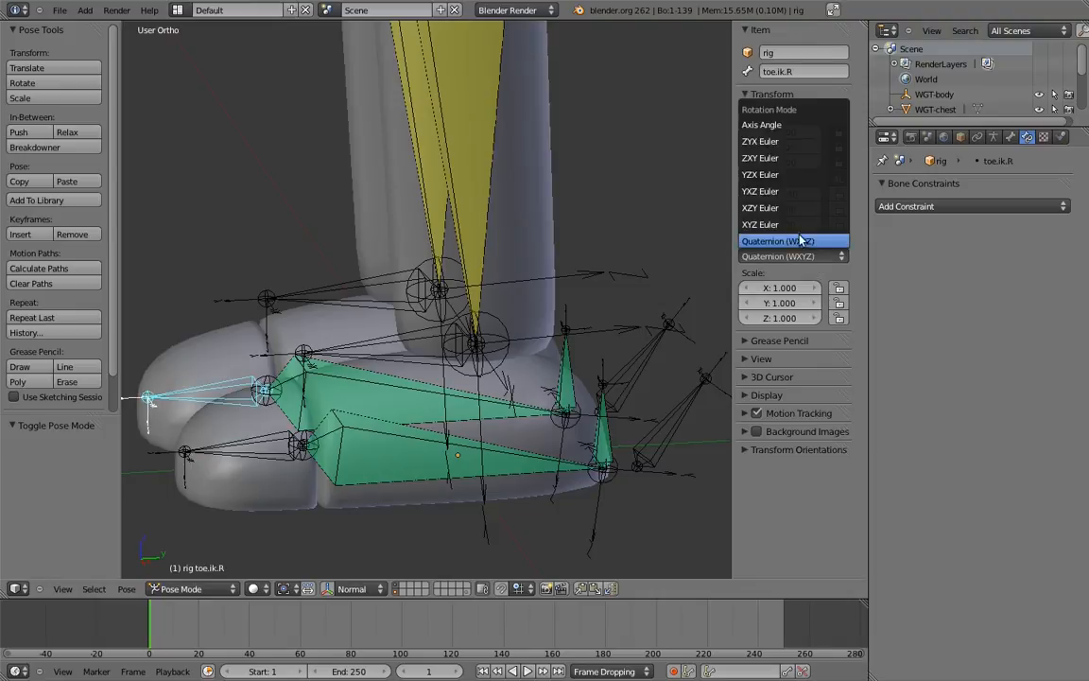
pyautogui.click(783, 176)
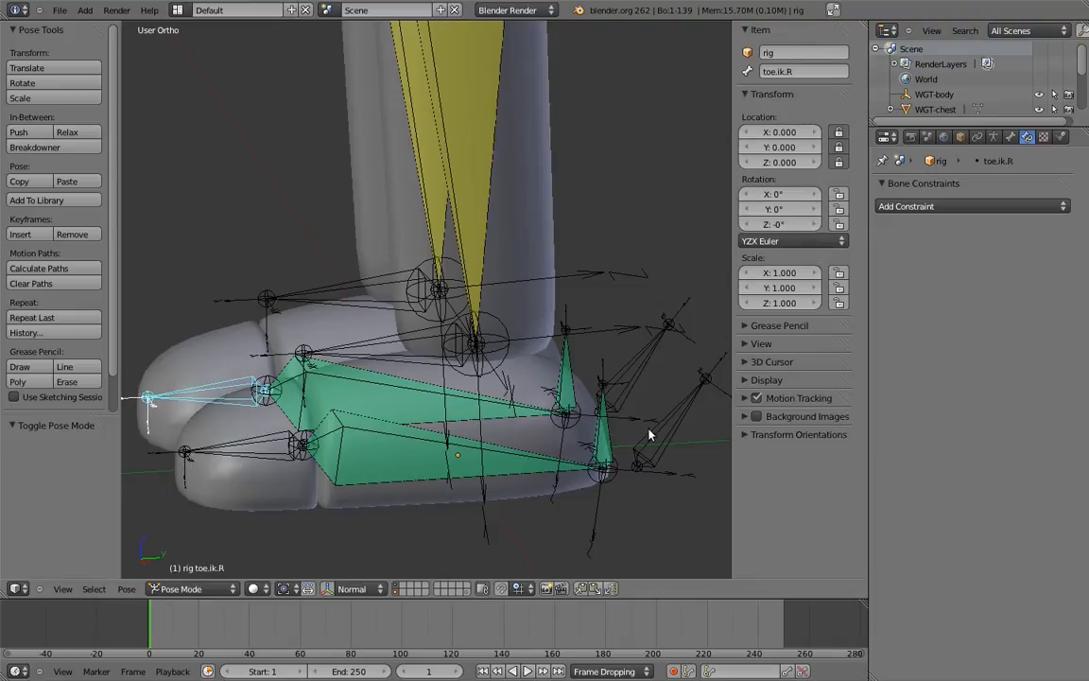
# Rename foot.ik.L and foot.ik.R with an MCH- prefix, as MCH-foot.ik.L and MCH-foot.ik.R.
pyautogui.rightClick(358, 353)
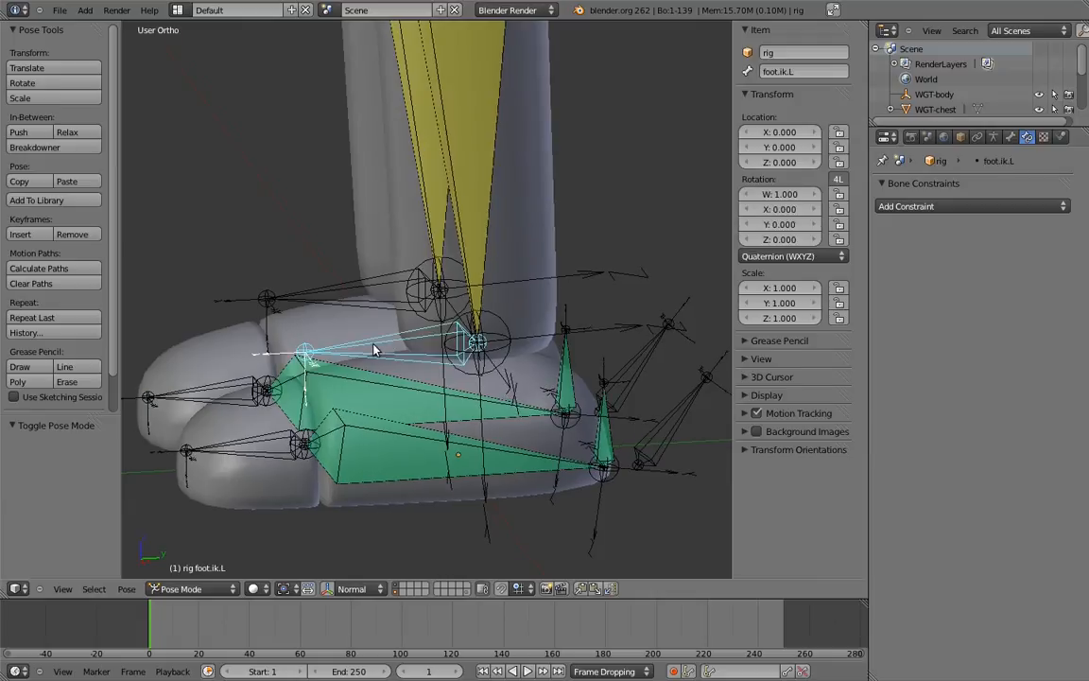
pyautogui.click(794, 75)
pyautogui.write('MCH-')
pyautogui.press('Return')
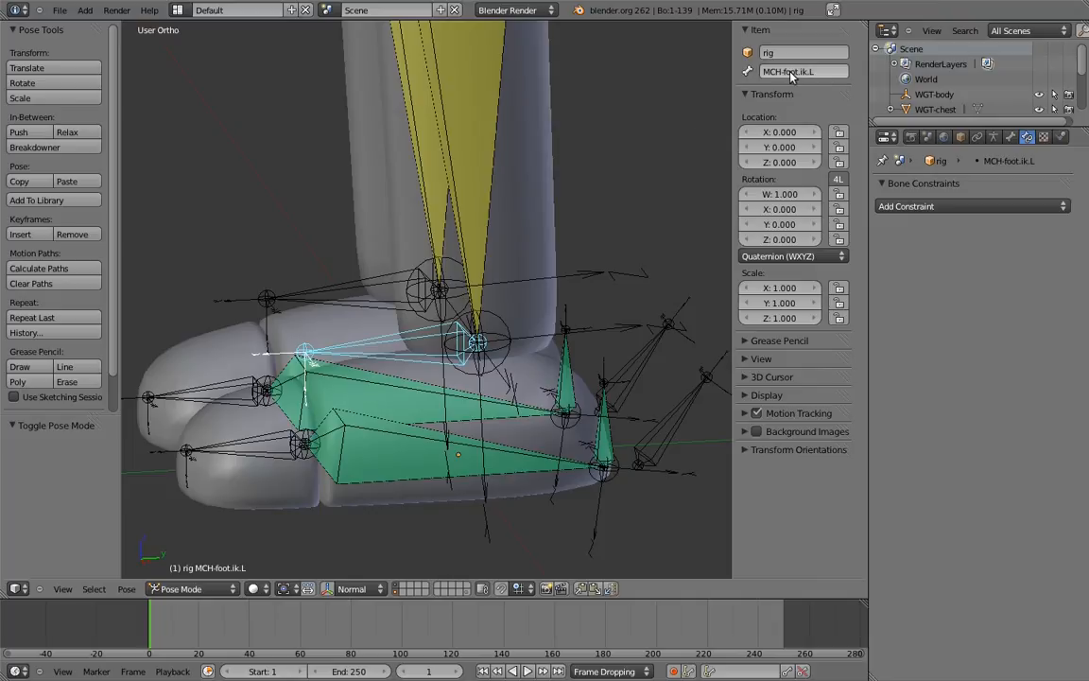
pyautogui.rightClick(358, 288)
pyautogui.click(804, 73)
pyautogui.write('MCH-')
pyautogui.press('Return')
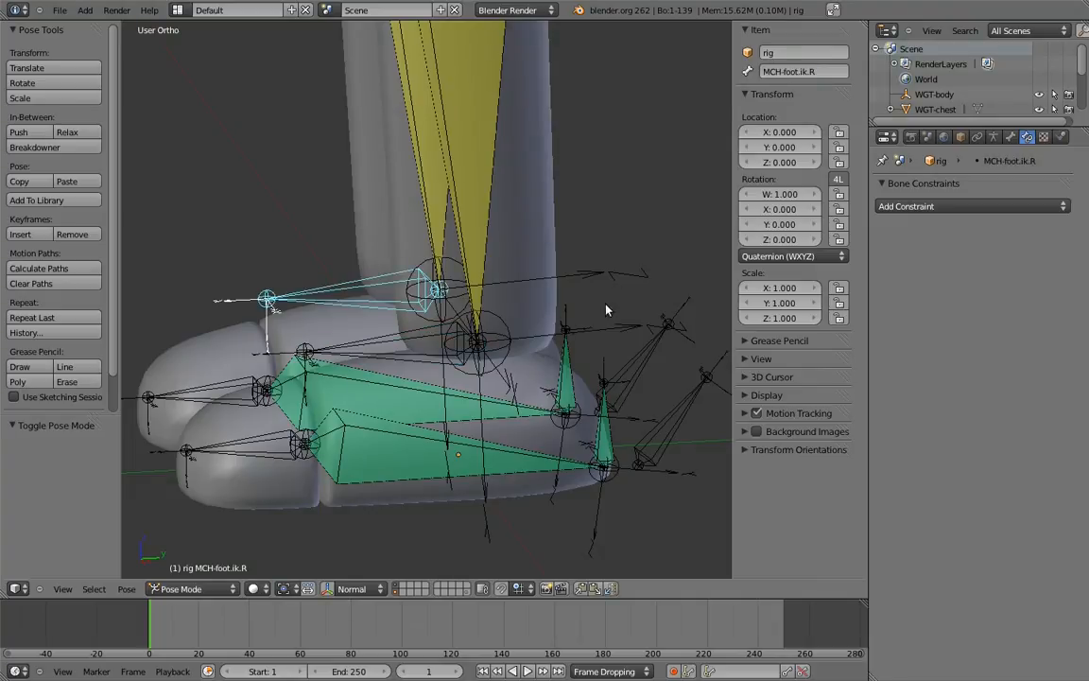
# In Edit Mode, duplicate MCH-foot.ik.L and place the copy 0.040 straight above it.
pyautogui.press('Tab')
pyautogui.rightClick(423, 337)
pyautogui.press('KP_3')
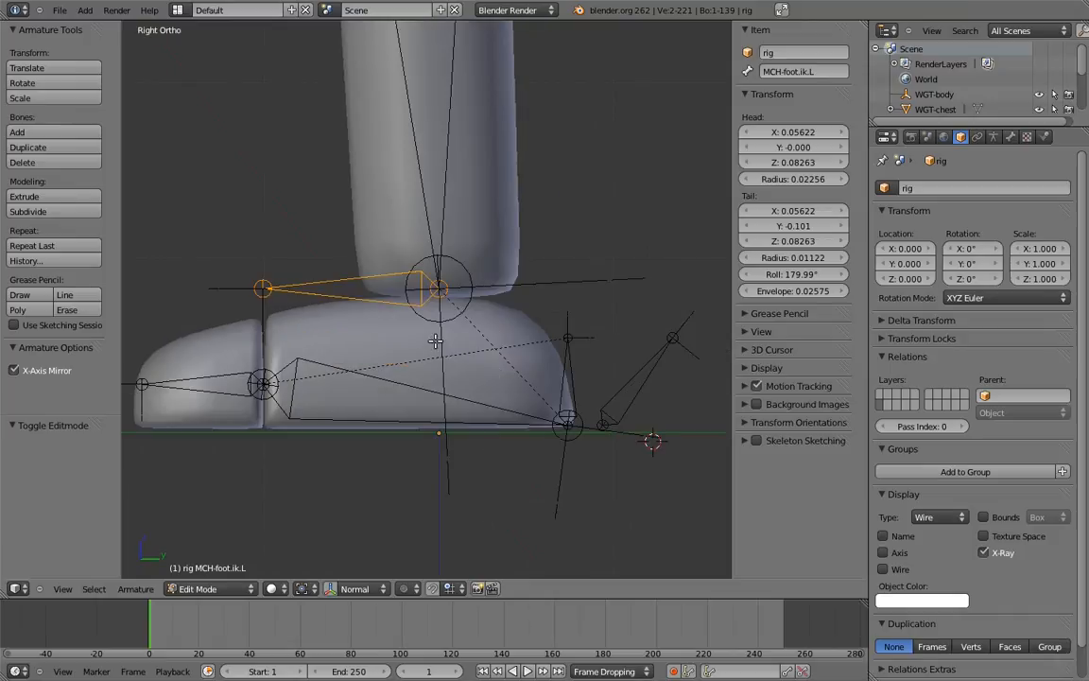
pyautogui.scroll(1, 397, 312)
pyautogui.hotkey('shift', 'd')
pyautogui.press('y')
pyautogui.press('y')
pyautogui.click(472, 310)
# Extend the duplicate bone's tip forward by 0.04 along Y, and lower the whole bone 0.04 along Z onto the ankle.
pyautogui.rightClick(297, 235)
pyautogui.press('g')
pyautogui.press('y')
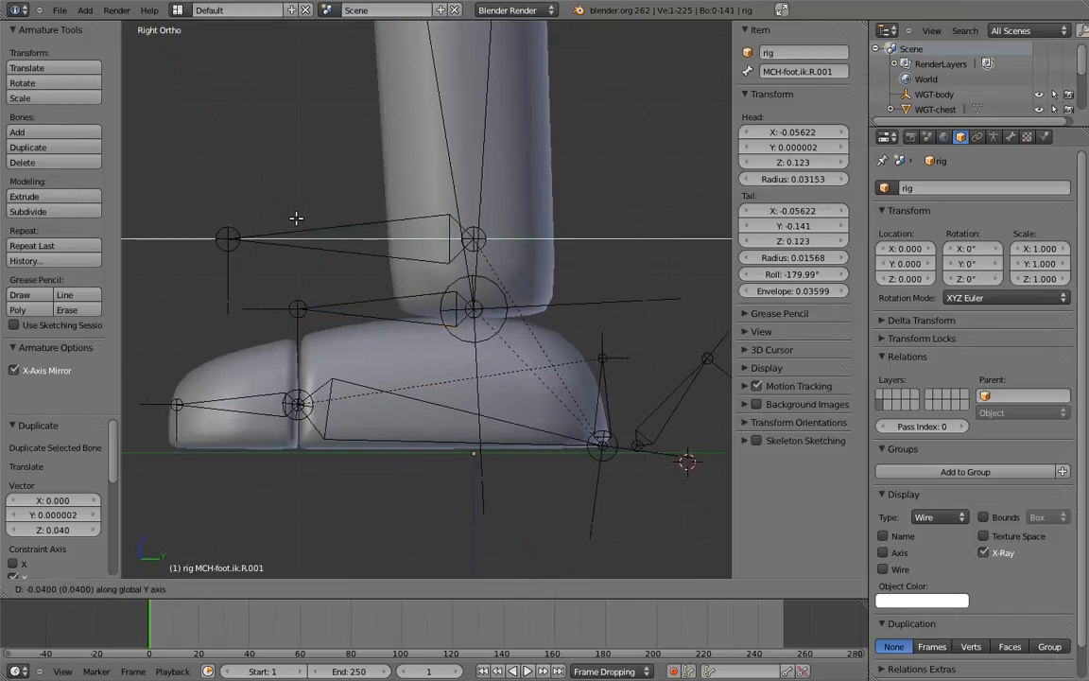
pyautogui.click(296, 219)
pyautogui.rightClick(353, 226)
pyautogui.press('g')
pyautogui.press('z')
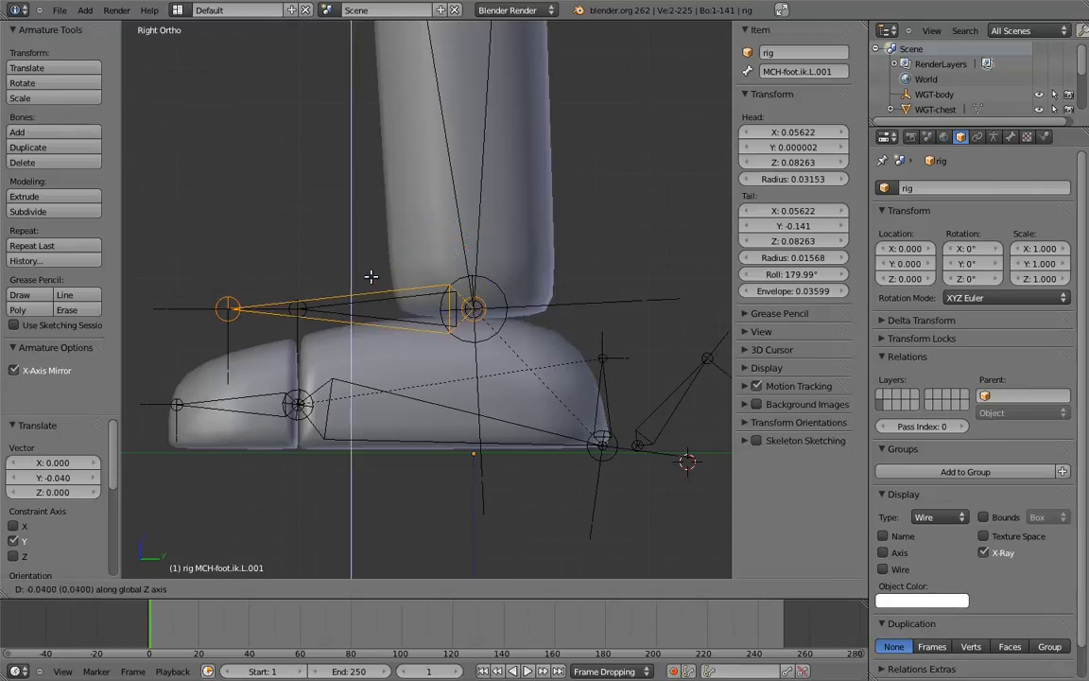
pyautogui.click(370, 277)
# Rename the duplicated left and right foot bones as foot.ik.L and foot.ik.R.
pyautogui.moveTo(359, 275); pyautogui.dragTo(366, 239, button='middle')
pyautogui.click(806, 73)
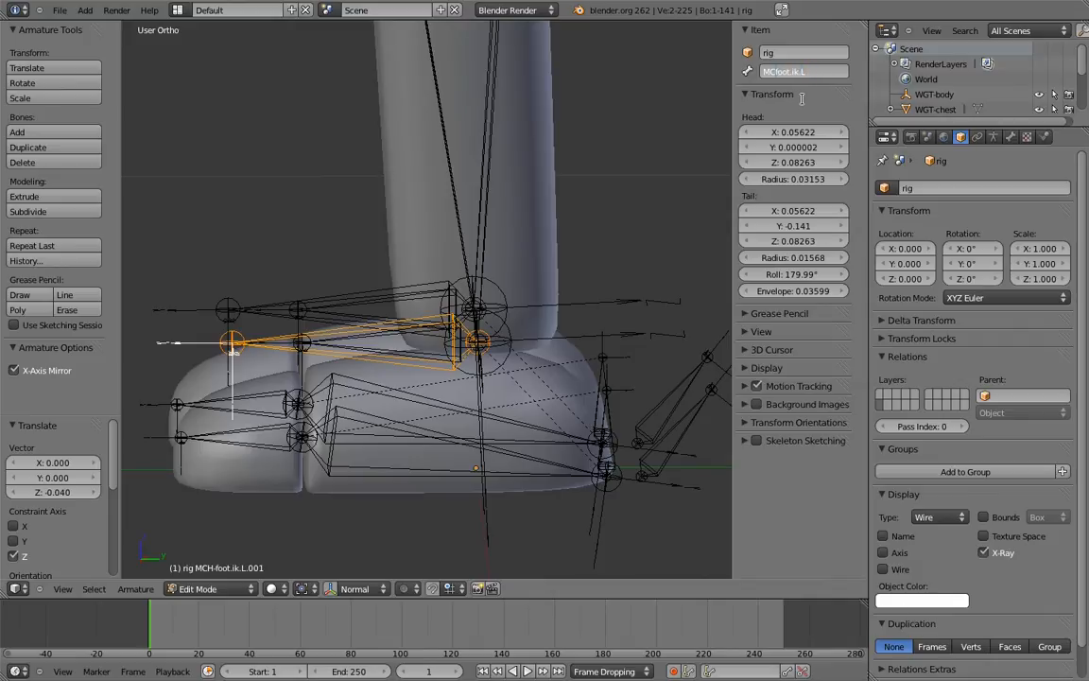
pyautogui.press('Return')
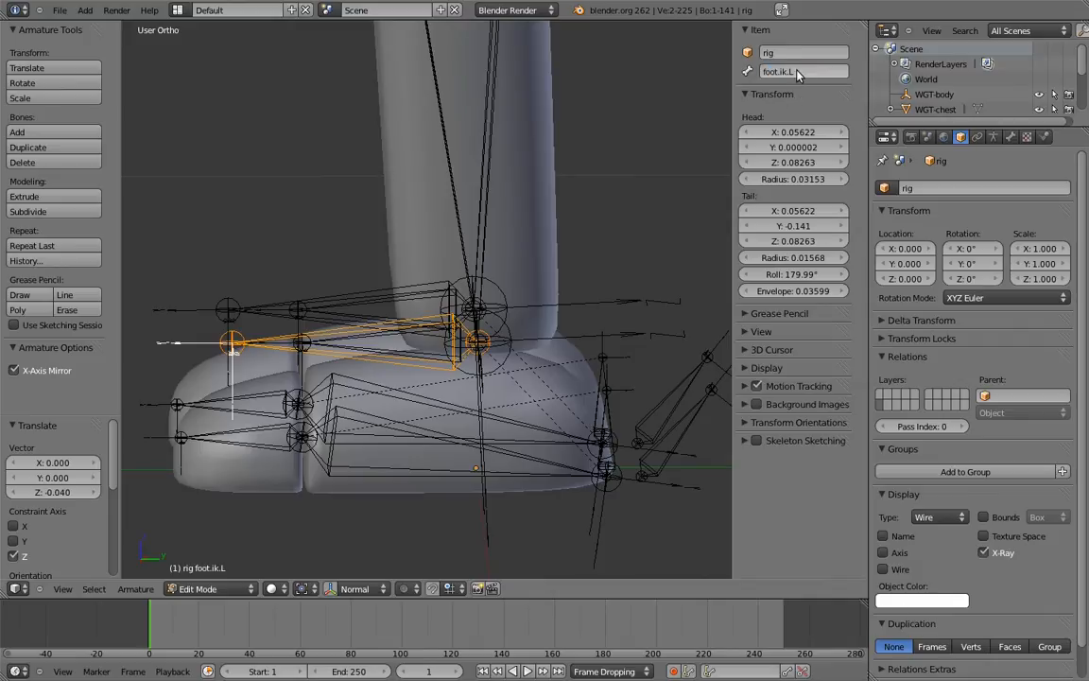
pyautogui.moveTo(390, 259); pyautogui.dragTo(396, 263, button='middle')
pyautogui.rightClick(258, 301)
pyautogui.click(800, 76)
pyautogui.write('foot.ik.L')
pyautogui.write('R')
pyautogui.press('Return')
# In Edit Mode, parent the left heel rocker bone and foot_roll.L to foot.ik.L with Keep Offset.
pyautogui.moveTo(685, 221); pyautogui.dragTo(653, 237, button='middle')
pyautogui.hotkey('ctrl', 'Tab')
pyautogui.rightClick(341, 355)
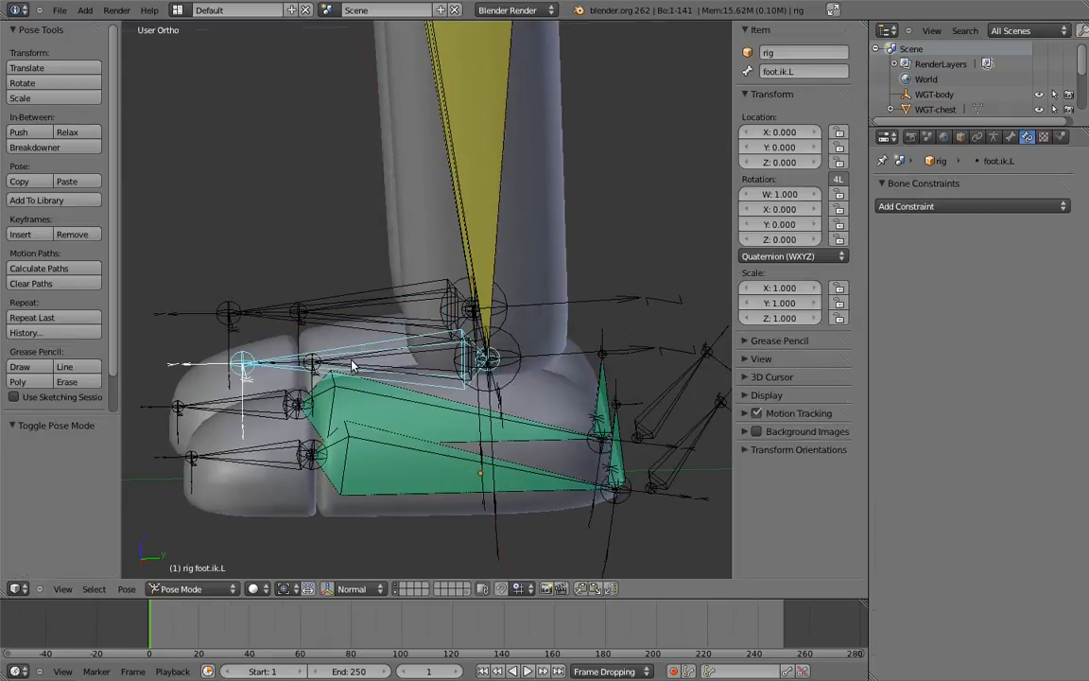
pyautogui.press('Tab')
pyautogui.moveTo(382, 336); pyautogui.dragTo(435, 387, button='middle')
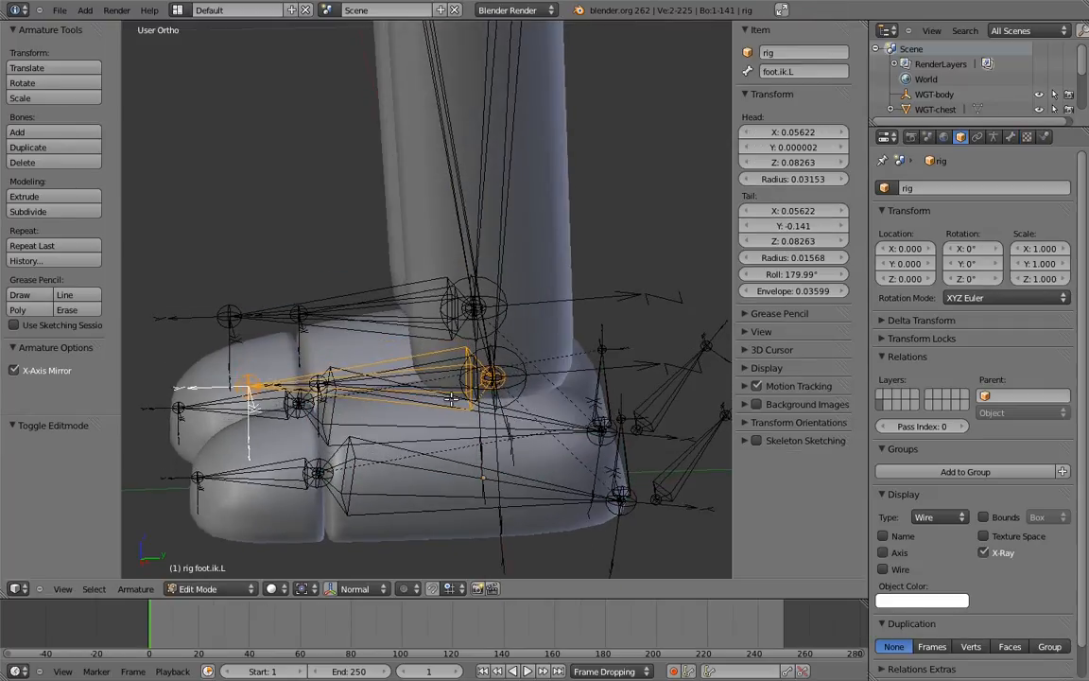
pyautogui.rightClick(627, 458)
pyautogui.rightClick(614, 444)
pyautogui.moveTo(615, 445); pyautogui.dragTo(331, 340, button='middle')
pyautogui.keyDown('shift'); pyautogui.rightClick(311, 244); pyautogui.keyUp('shift')
pyautogui.hotkey('ctrl', 'p')
pyautogui.click(311, 244)
# Test the IK feet in Pose Mode by moving and rotating foot.ik.L and moving foot.ik.R, cancelling each transform.
pyautogui.press('Tab')
pyautogui.press('g')
pyautogui.rightClick(284, 282)
pyautogui.press('r')
pyautogui.press('r')
pyautogui.rightClick(308, 355)
pyautogui.press('g')
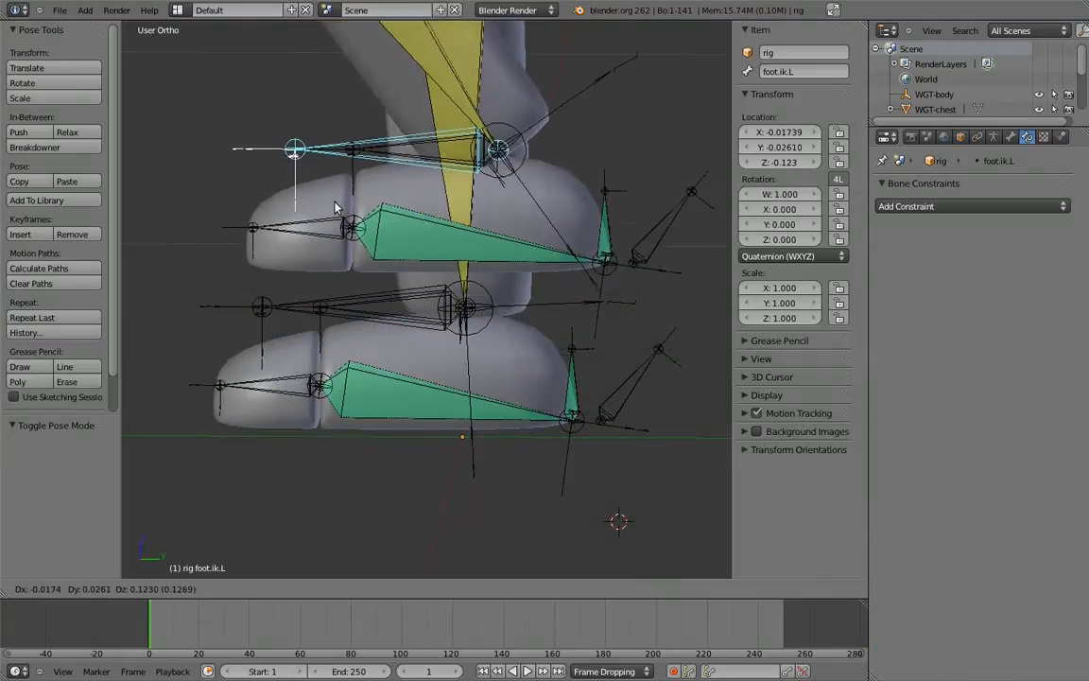
pyautogui.rightClick(376, 288)
pyautogui.moveTo(375, 296); pyautogui.dragTo(342, 296, button='middle')
pyautogui.rightClick(323, 320)
pyautogui.press('g')
pyautogui.rightClick(385, 284)
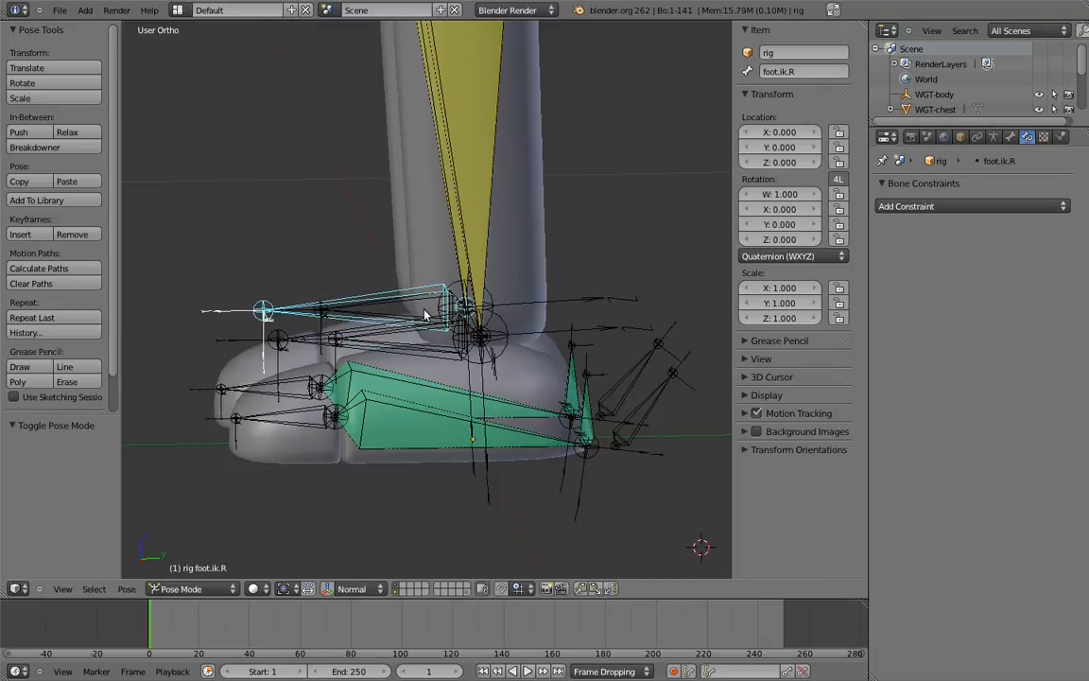
# Disable Local Location for the foot.ik.R and foot.ik.L bones.
pyautogui.click(1011, 137)
pyautogui.click(984, 459)
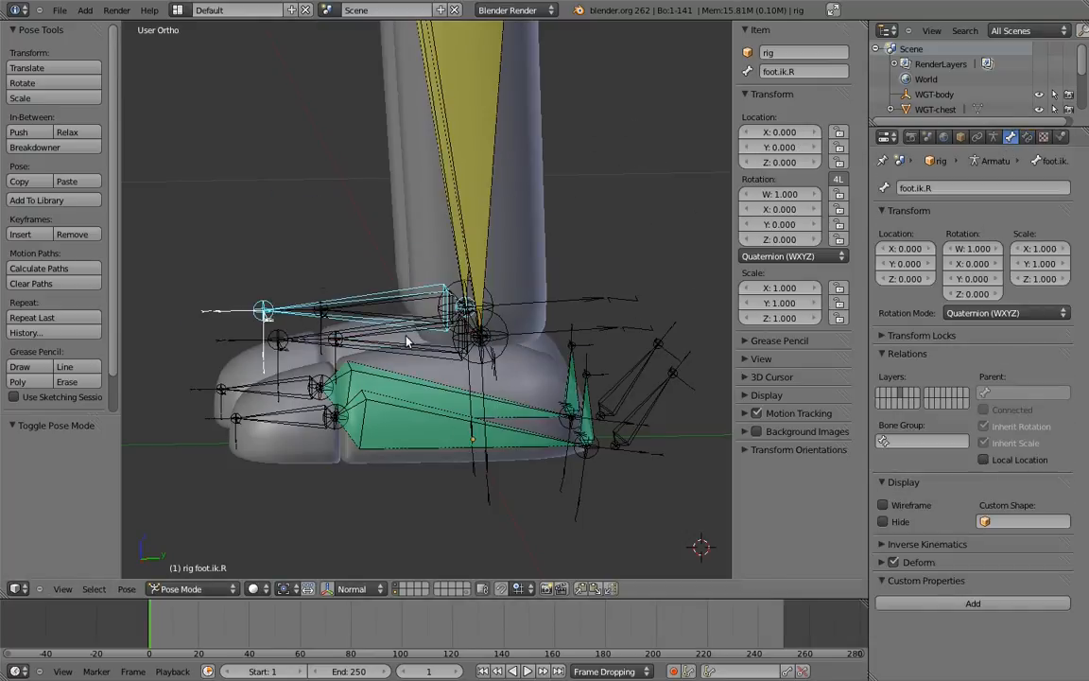
pyautogui.rightClick(279, 339)
pyautogui.click(985, 459)
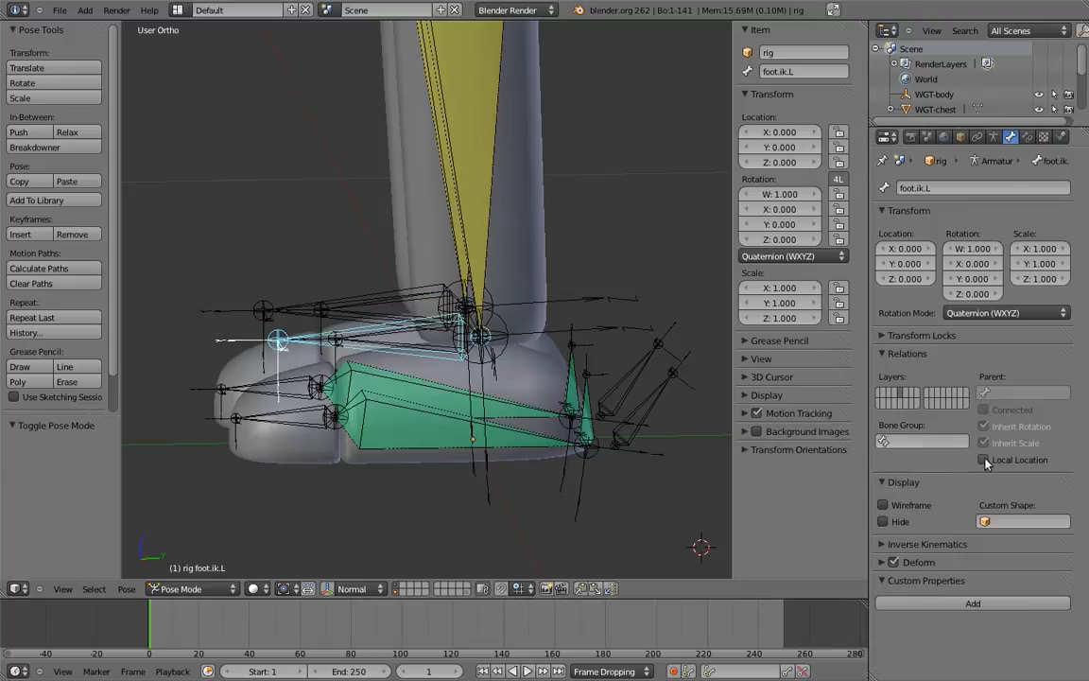
# Reveal the root bone in Edit Mode and parent foot.ik.L to it with Keep Offset.
pyautogui.scroll(-3, 470, 325)
pyautogui.press('Tab')
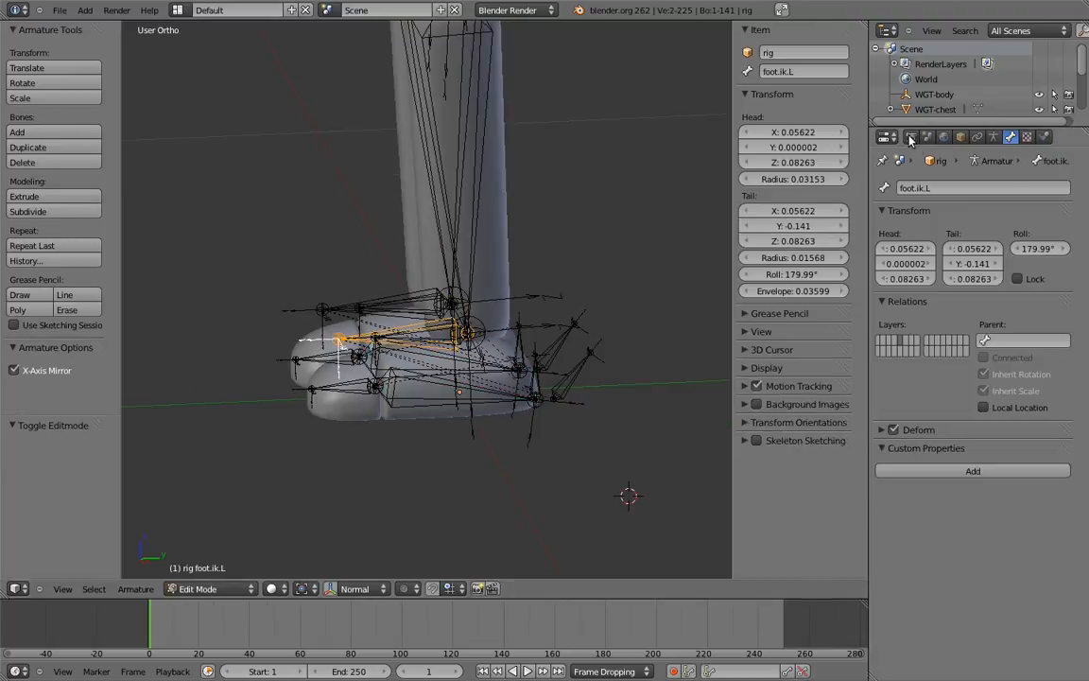
pyautogui.click(993, 137)
pyautogui.moveTo(568, 284); pyautogui.dragTo(549, 383, button='middle')
pyautogui.keyDown('shift'); pyautogui.rightClick(583, 286); pyautogui.keyUp('shift')
pyautogui.hotkey('ctrl', 'p')
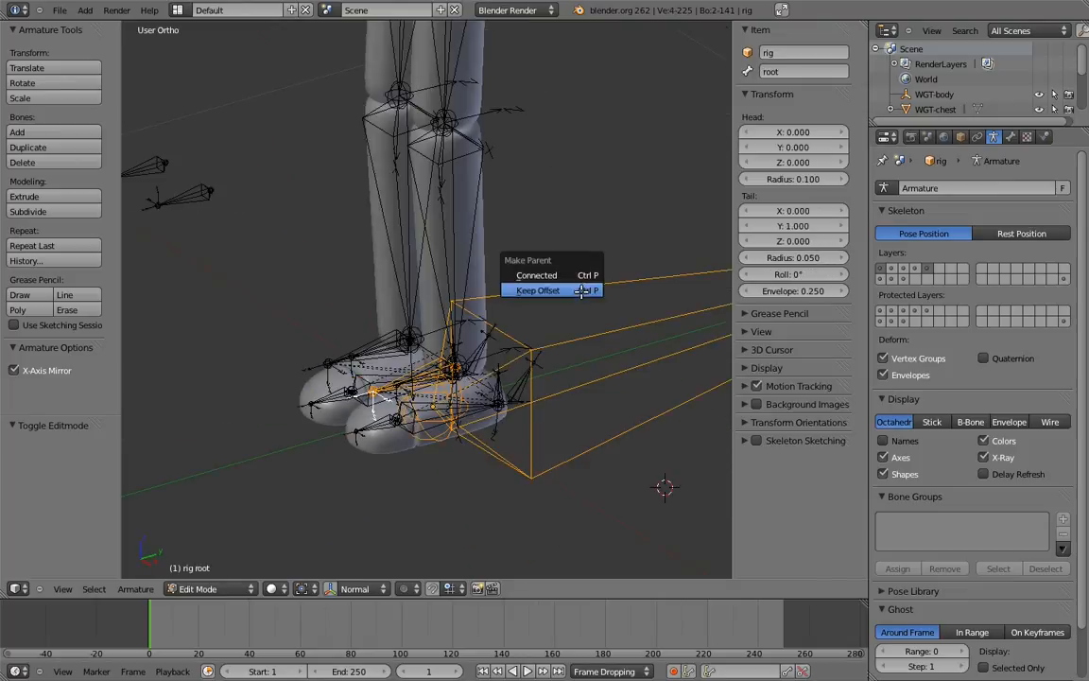
pyautogui.click(584, 289)
# Test the root bone in Pose Mode with a free rotation, and cancel it.
pyautogui.moveTo(583, 287); pyautogui.dragTo(572, 306, button='middle')
pyautogui.press('Tab')
pyautogui.press('r')
pyautogui.press('r')
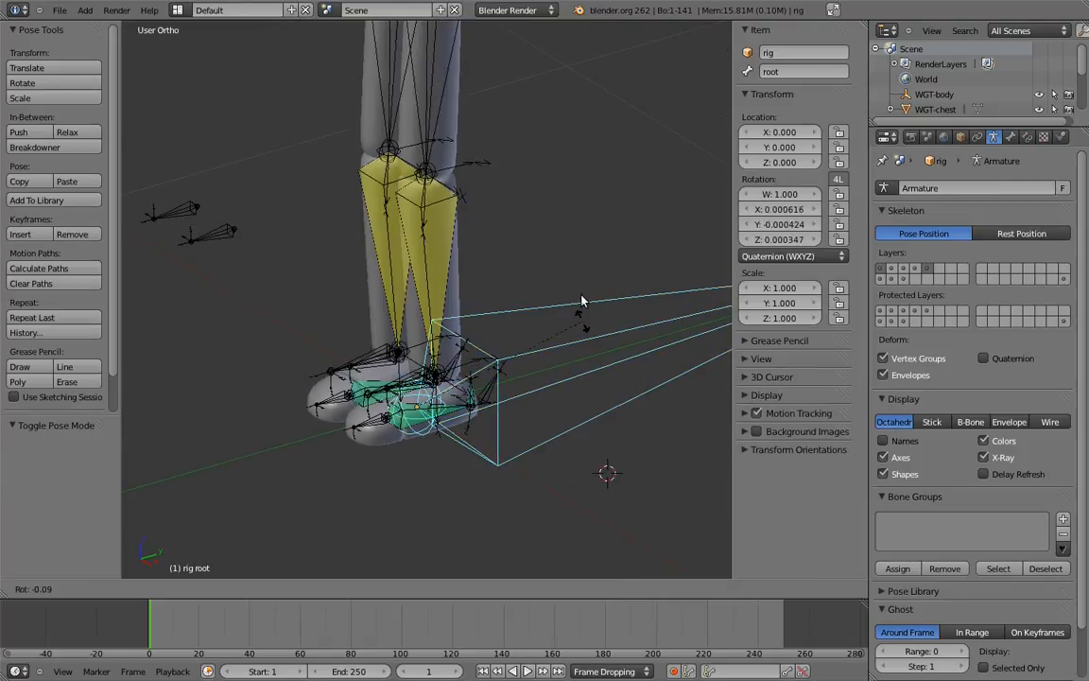
pyautogui.press('Escape')
# In Edit Mode, parent knee_target.L to foot.ik.L with Keep Offset.
pyautogui.moveTo(535, 365); pyautogui.dragTo(231, 199, button='middle')
pyautogui.press('Tab')
pyautogui.rightClick(213, 201)
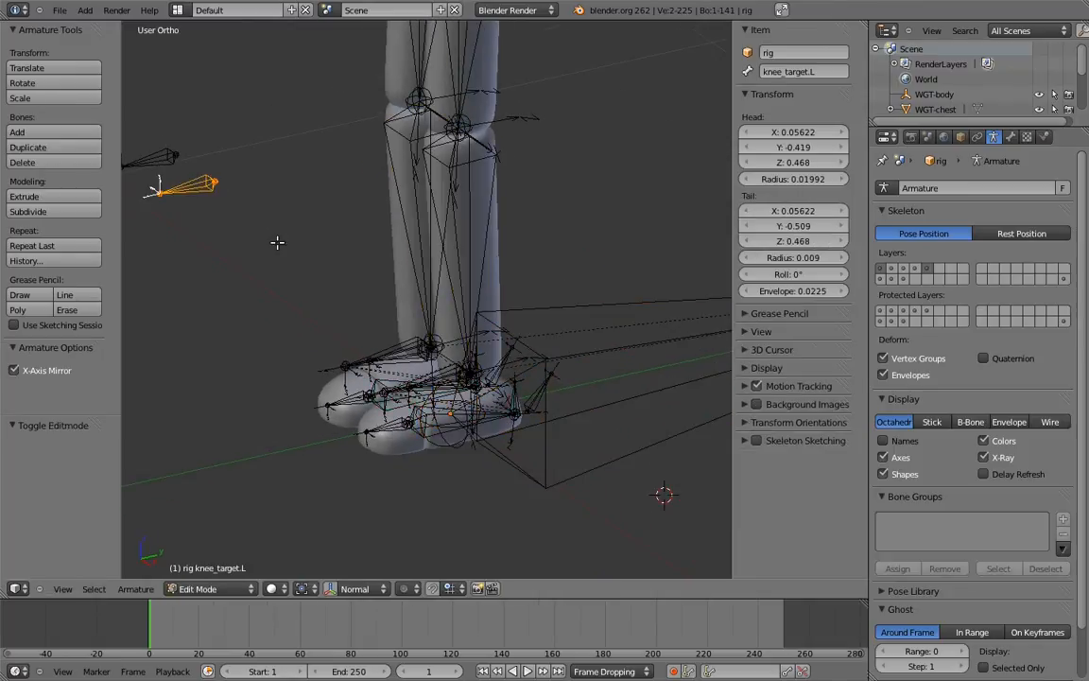
pyautogui.keyDown('shift'); pyautogui.moveTo(460, 318); pyautogui.dragTo(435, 230, button='middle'); pyautogui.keyUp('shift')
pyautogui.scroll(4, 435, 236)
pyautogui.moveTo(496, 377); pyautogui.dragTo(421, 306, button='middle')
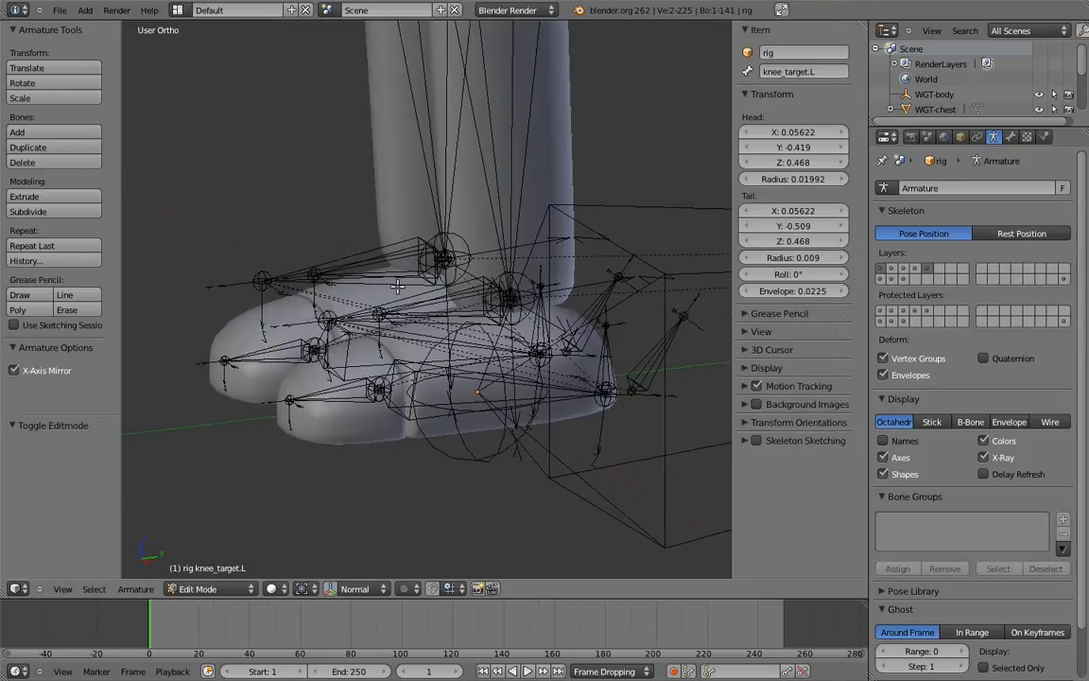
pyautogui.rightClick(402, 294)
pyautogui.hotkey('ctrl', 'p')
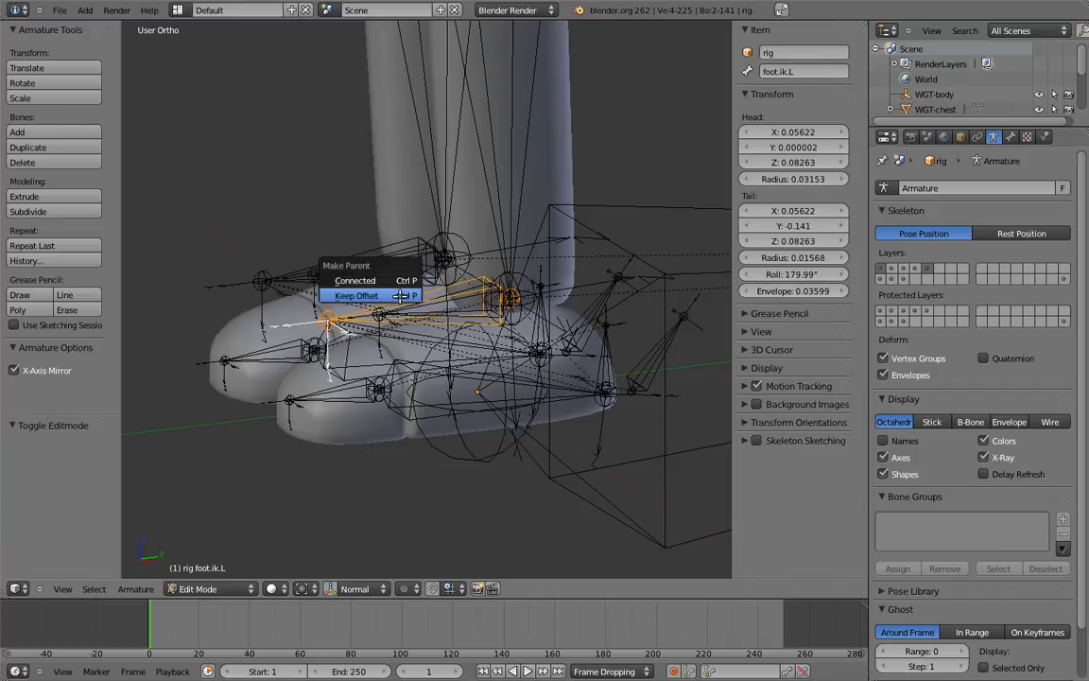
pyautogui.click(401, 299)
# Return to Pose Mode with the root bone's layer hidden and all bones deselected.
pyautogui.scroll(-4, 402, 299)
pyautogui.moveTo(402, 299); pyautogui.dragTo(574, 273, button='middle')
pyautogui.press('Tab')
pyautogui.rightClick(501, 274)
pyautogui.scroll(3, 574, 272)
pyautogui.press('a')
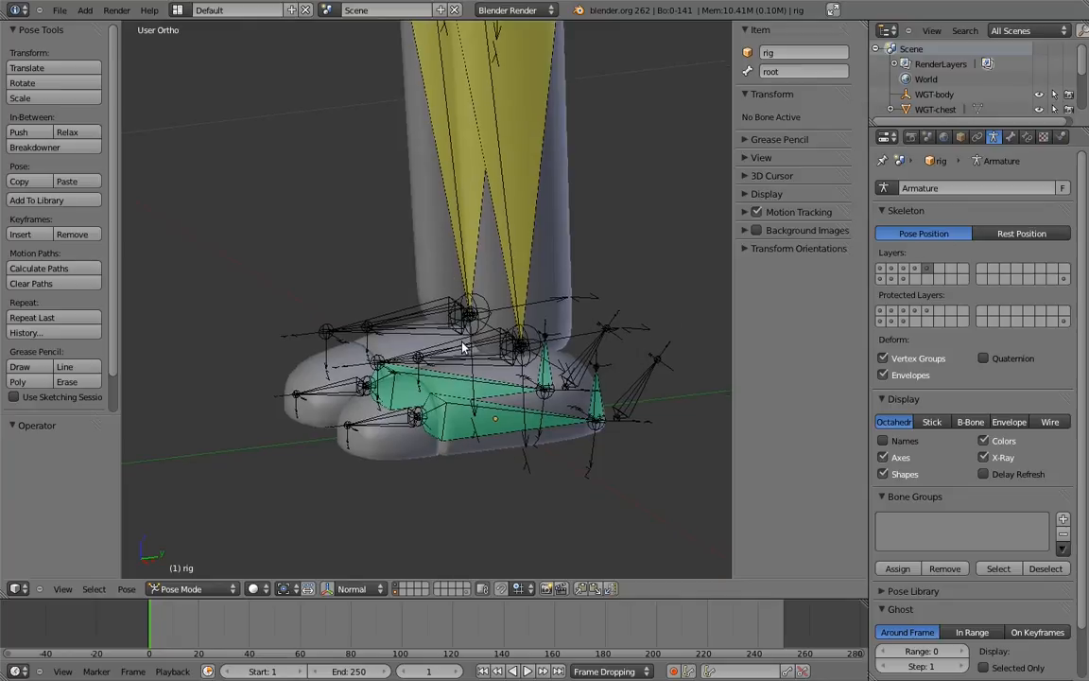
# Add a custom property named fk_ik to the foot.ik.L bone.
pyautogui.rightClick(395, 314)
pyautogui.click(1010, 139)
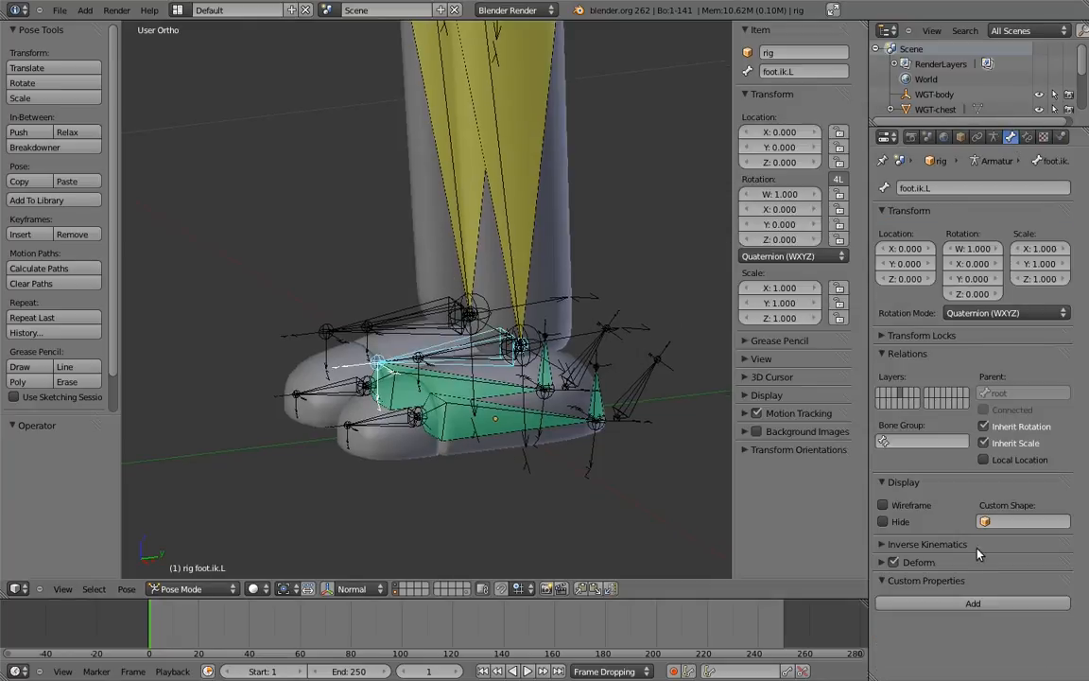
pyautogui.click(973, 604)
pyautogui.click(1040, 621)
pyautogui.click(1024, 550)
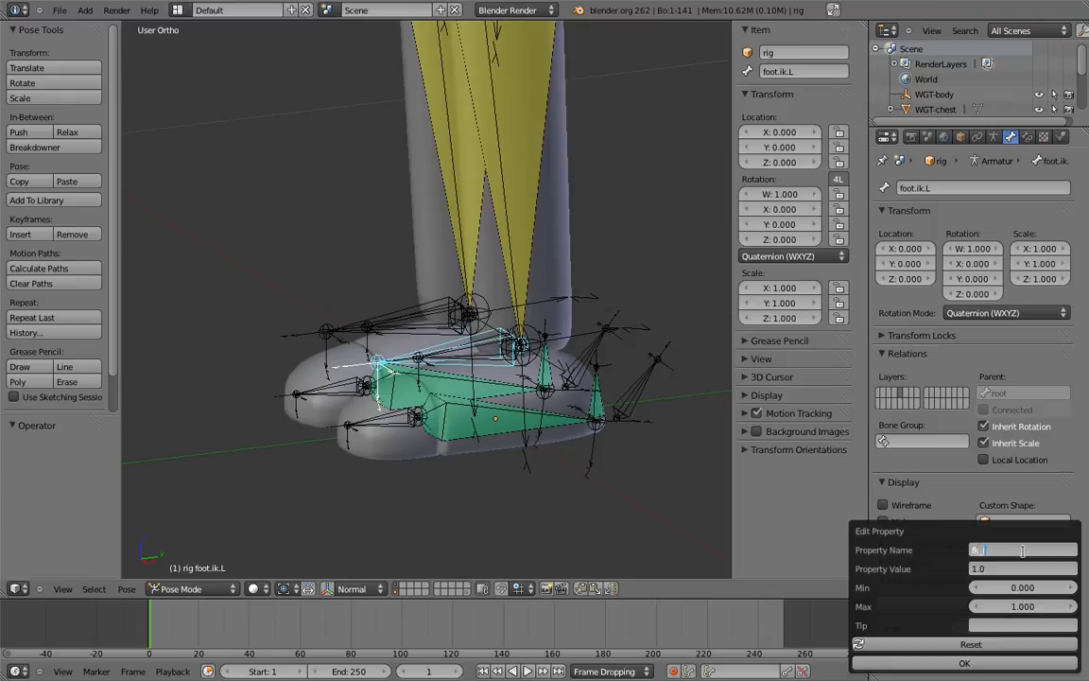
pyautogui.press('Return')
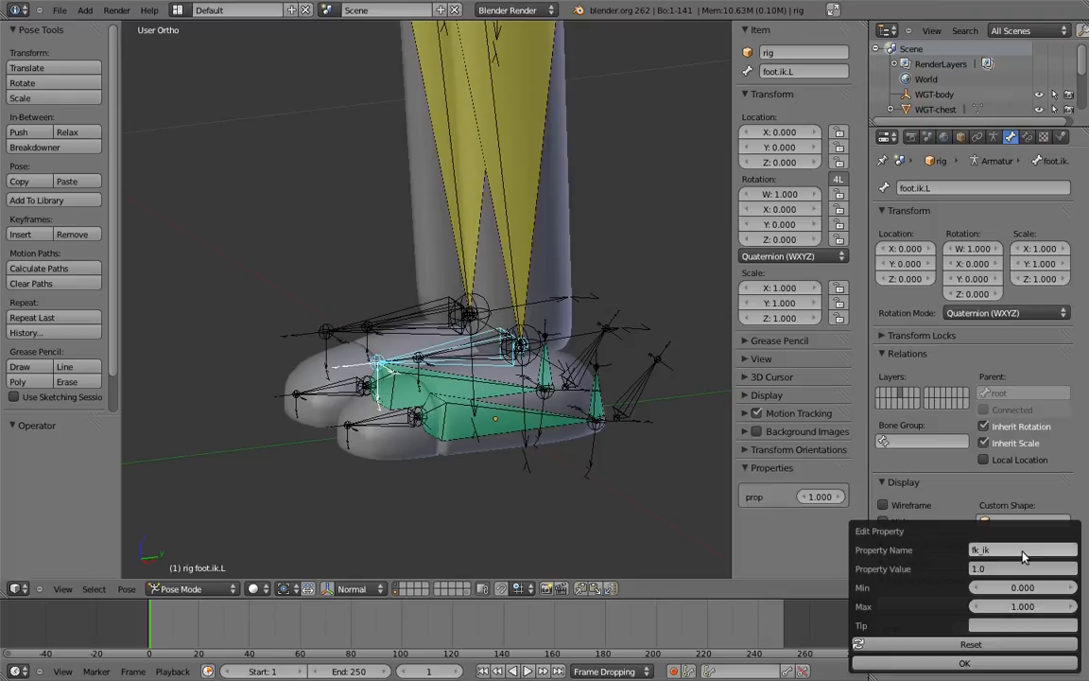
pyautogui.click(965, 663)
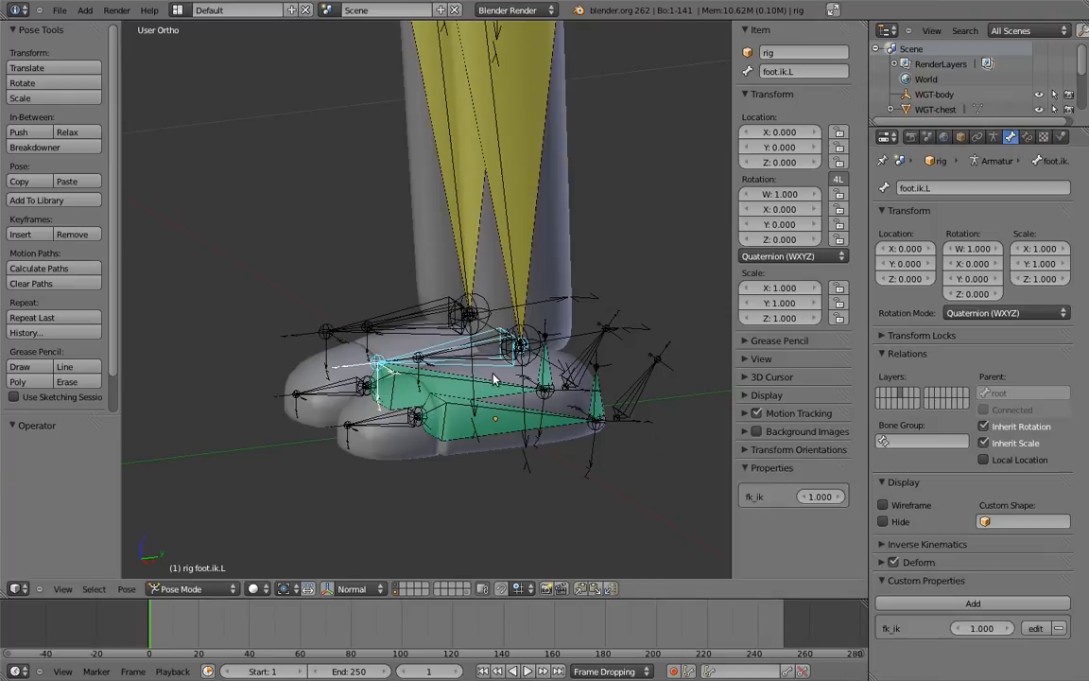
# Add a custom property named fk_ik to the foot.ik.R bone.
pyautogui.rightClick(379, 312)
pyautogui.click(1030, 603)
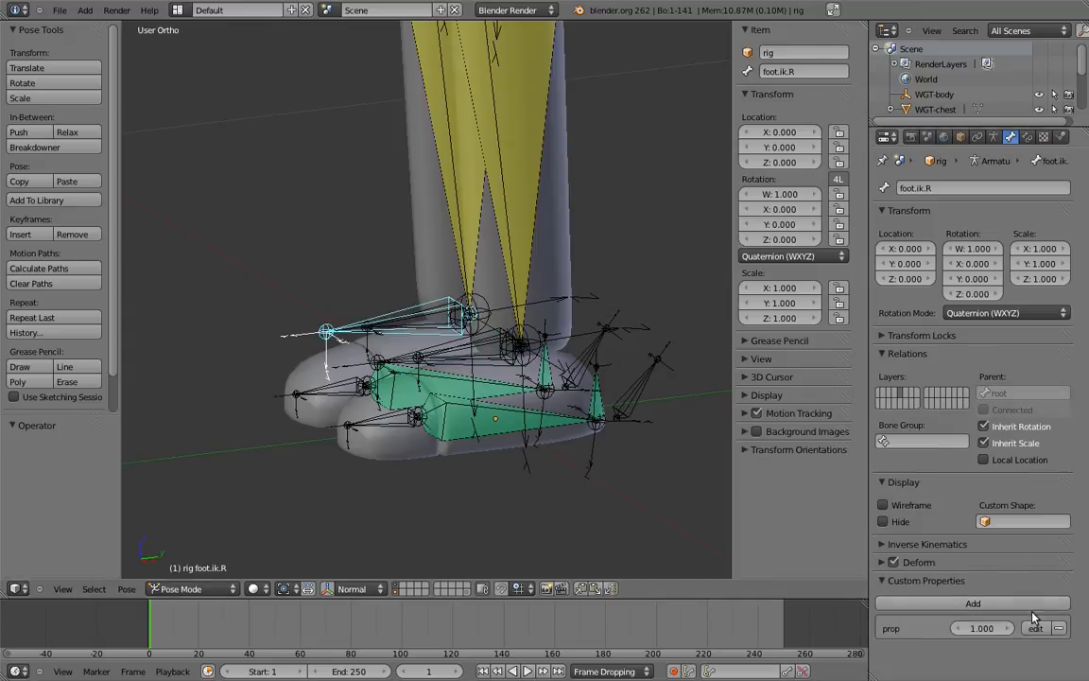
pyautogui.click(1035, 628)
pyautogui.click(1021, 550)
pyautogui.write('fk_ik')
pyautogui.press('Return')
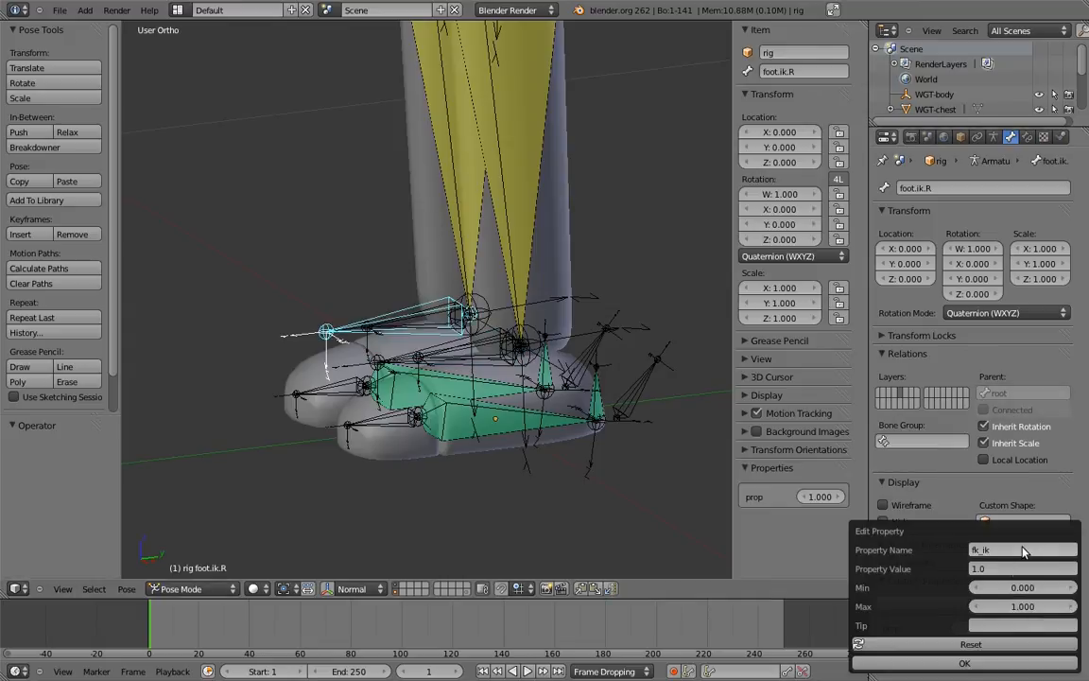
pyautogui.click(965, 663)
pyautogui.scroll(2, 454, 351)
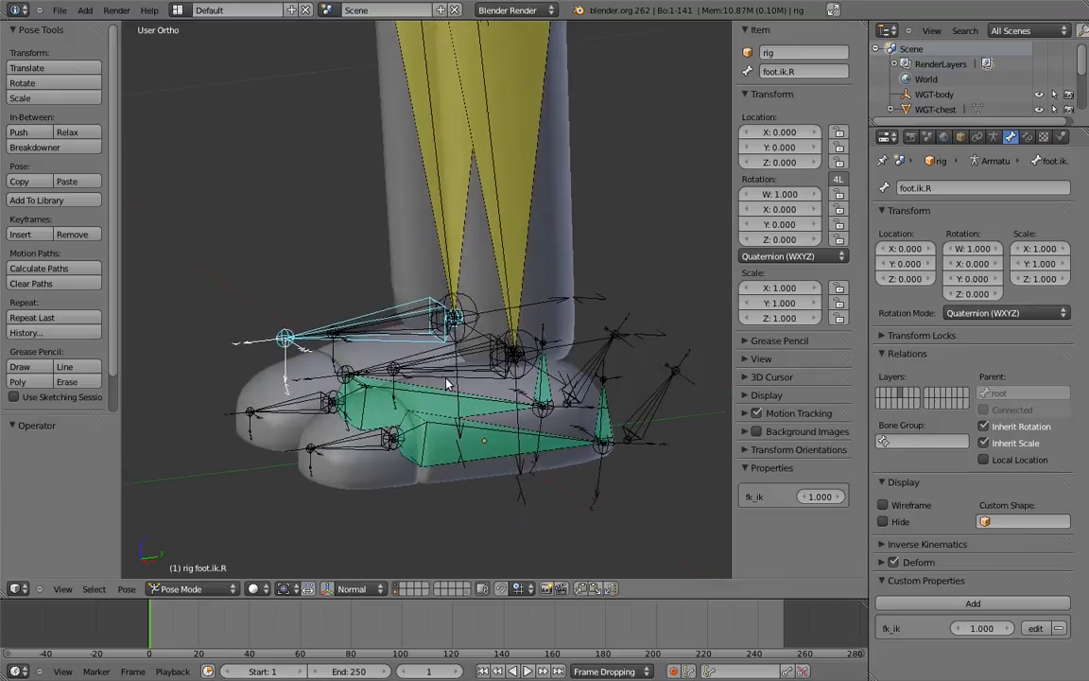
# Copy the data path of the foot.ik.L bone's fk_ik property.
pyautogui.rightClick(483, 344)
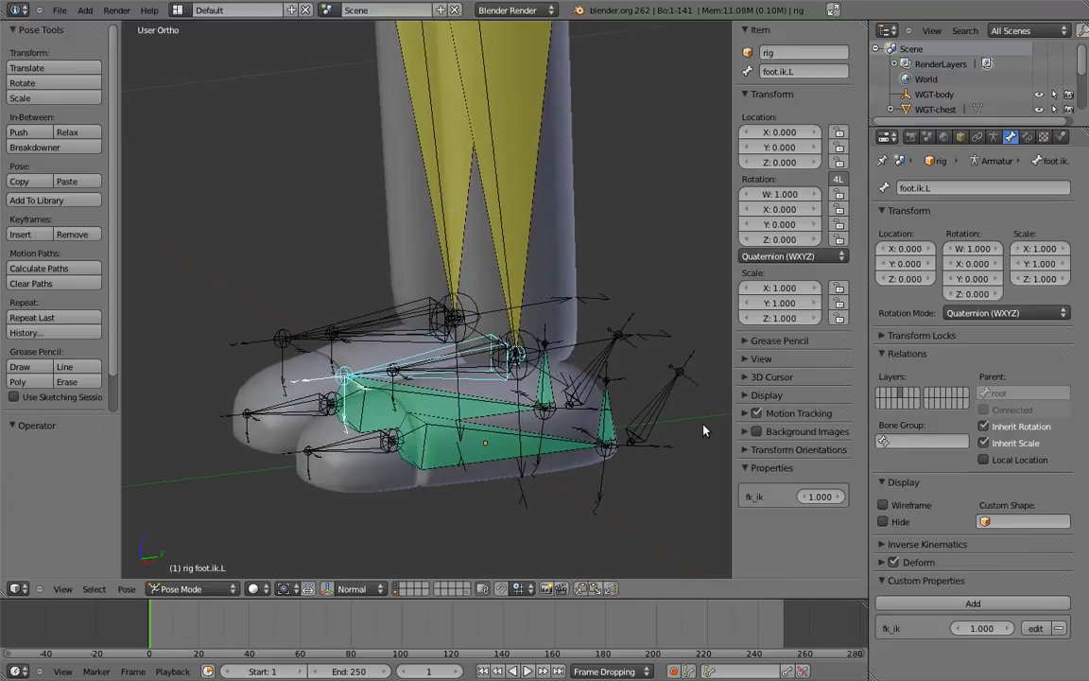
pyautogui.rightClick(816, 499)
pyautogui.click(816, 499)
# Show only the armature layer that holds the deform bones.
pyautogui.moveTo(476, 359); pyautogui.dragTo(582, 457, button='middle')
pyautogui.scroll(-3, 582, 457)
pyautogui.moveTo(548, 247); pyautogui.dragTo(556, 404, button='middle')
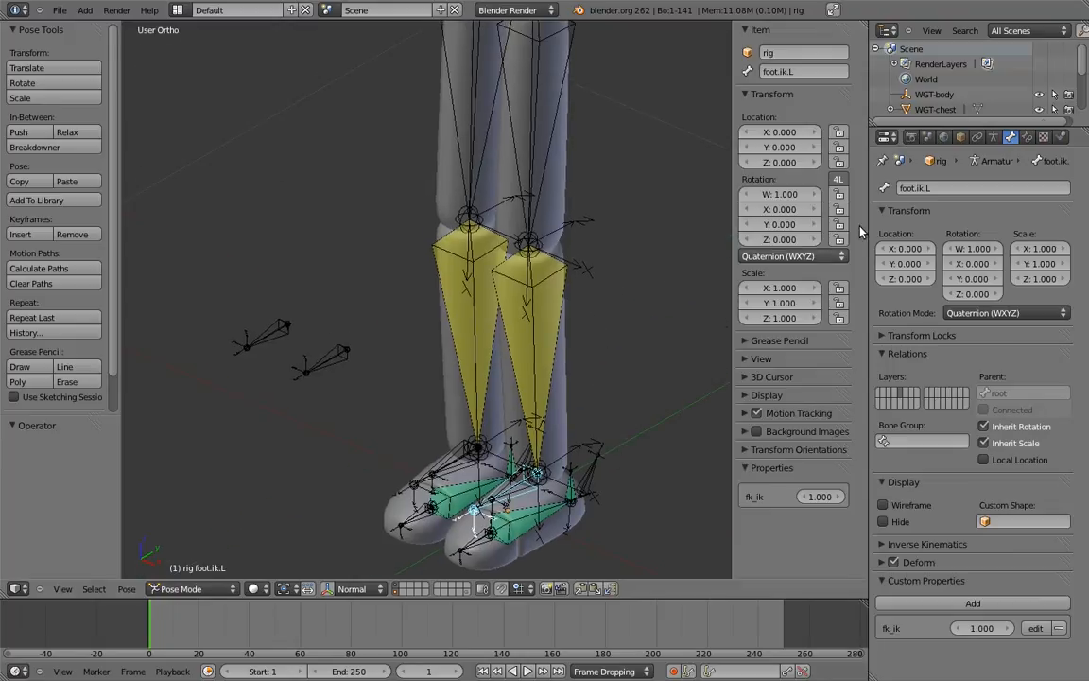
pyautogui.click(995, 138)
pyautogui.click(1064, 279)
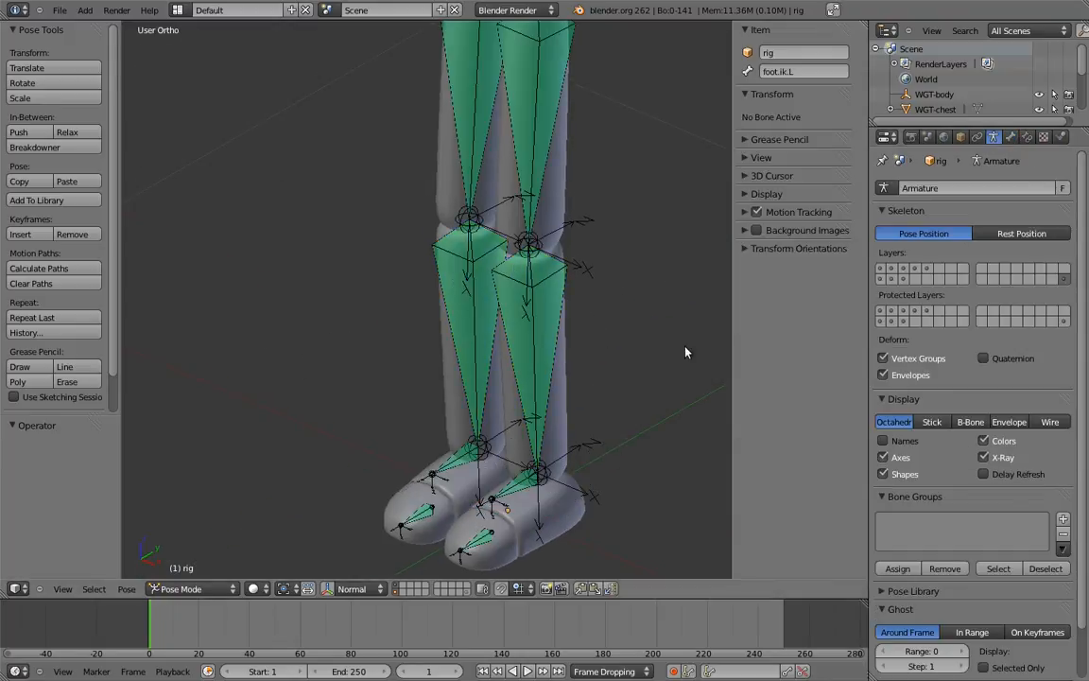
# Add a driver to the influence of thigh.L's IK Copy Rotation constraint.
pyautogui.keyDown('shift'); pyautogui.moveTo(553, 387); pyautogui.dragTo(583, 399, button='middle'); pyautogui.keyUp('shift')
pyautogui.scroll(-1, 583, 398)
pyautogui.rightClick(551, 188)
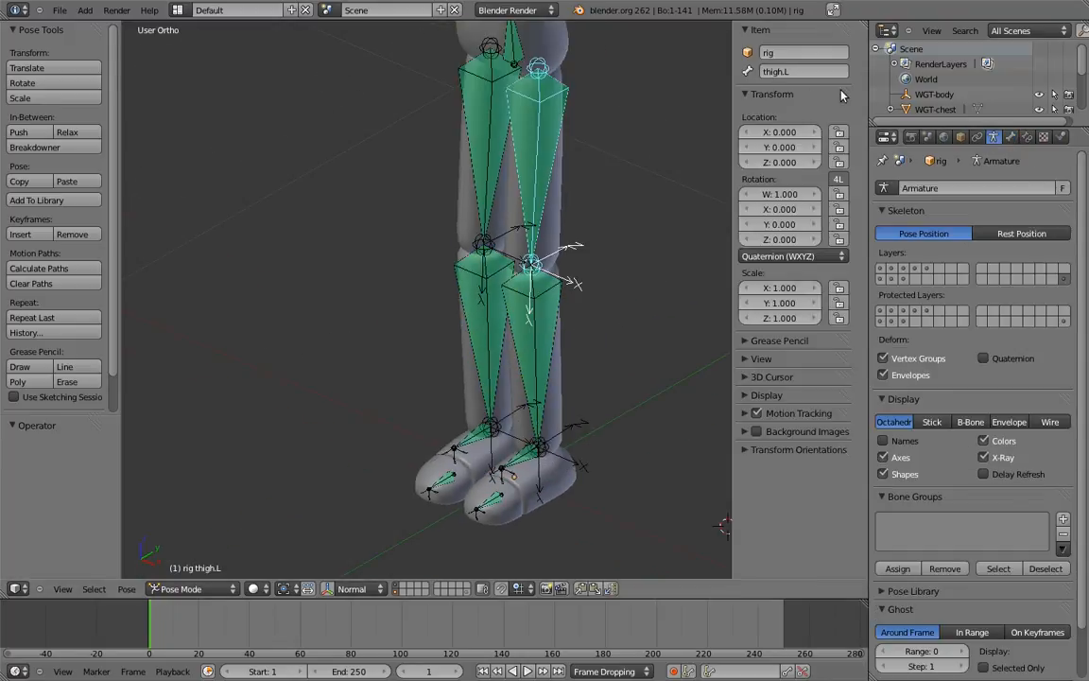
pyautogui.click(1027, 137)
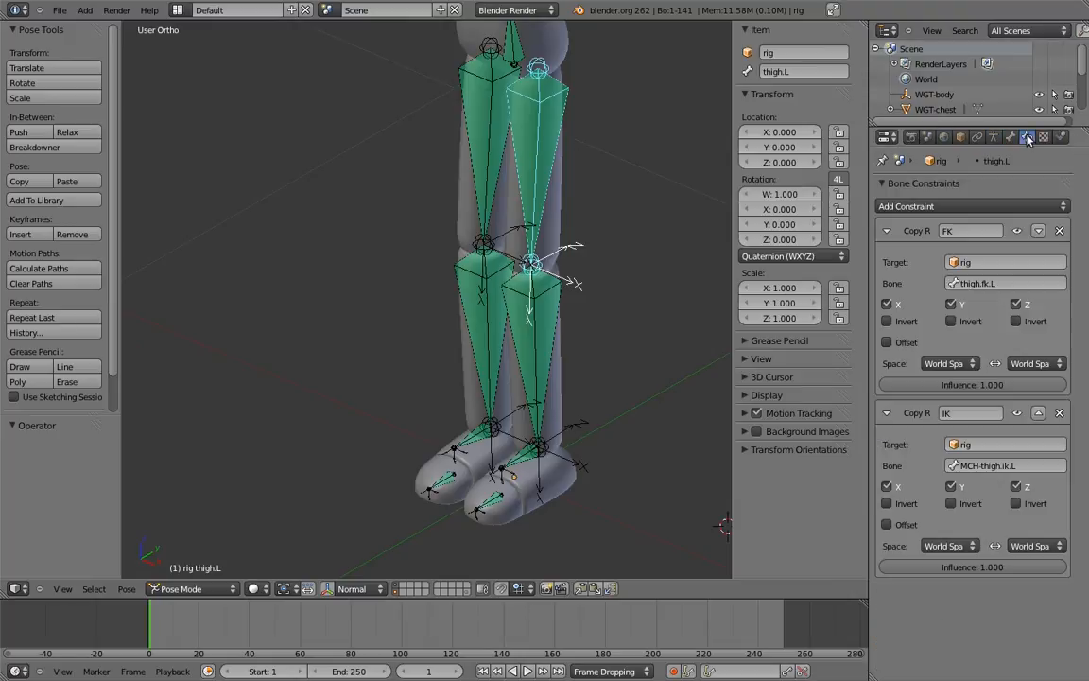
pyautogui.rightClick(984, 570)
pyautogui.click(962, 531)
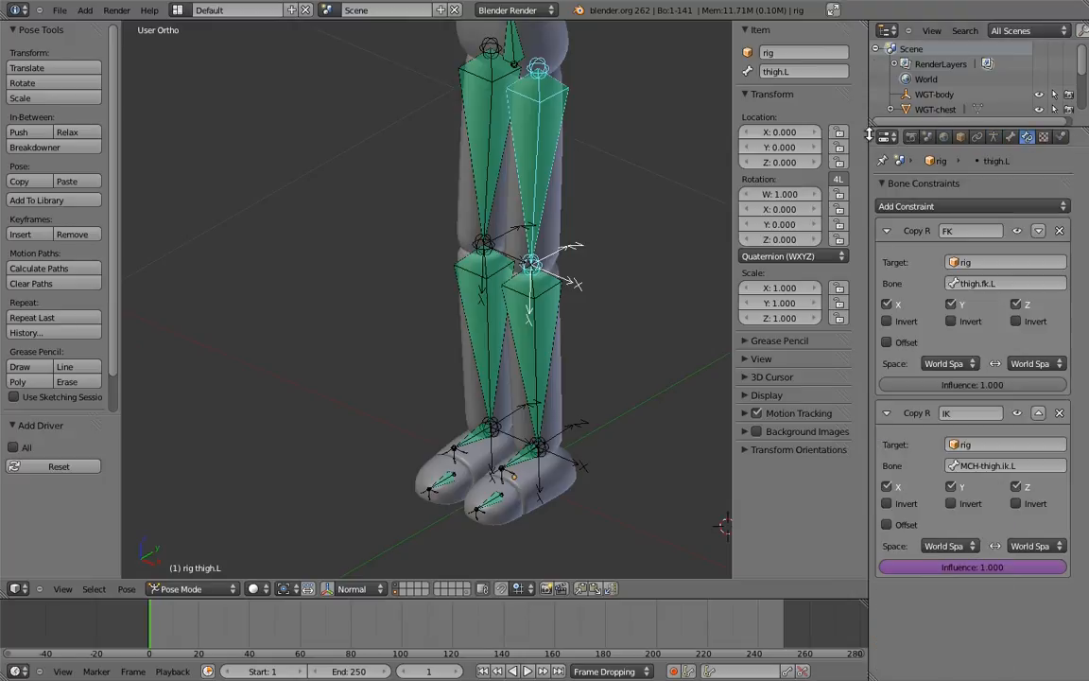
# Split off a second area from the 3D view and make it a Graph Editor in Drivers mode.
pyautogui.moveTo(863, 26); pyautogui.dragTo(397, 84)
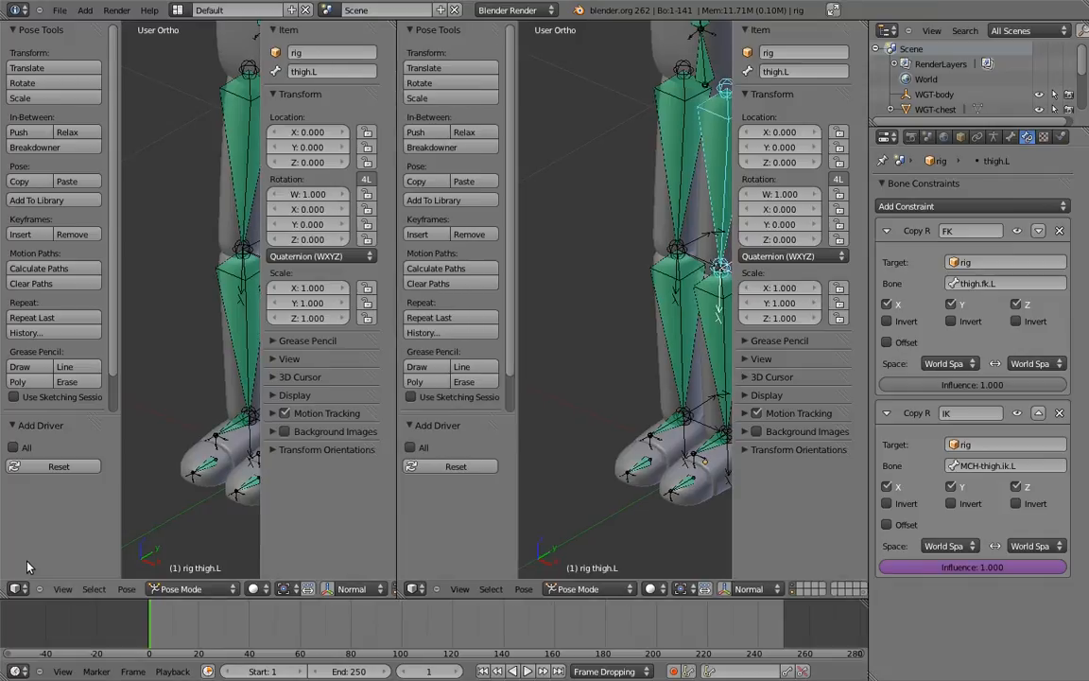
pyautogui.click(16, 588)
pyautogui.click(38, 499)
pyautogui.click(263, 589)
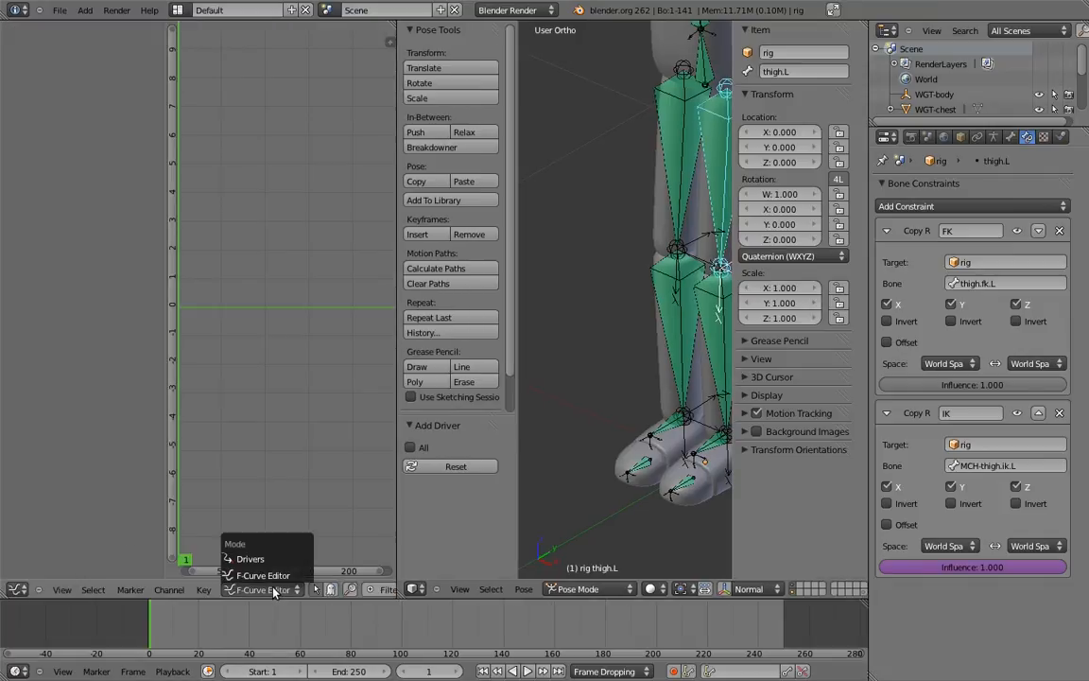
pyautogui.click(272, 559)
# Set the thigh.L IK influence driver to Sum Values, with a Single Property variable targeting rig and foot.ik.L's fk_ik path.
pyautogui.click(83, 62)
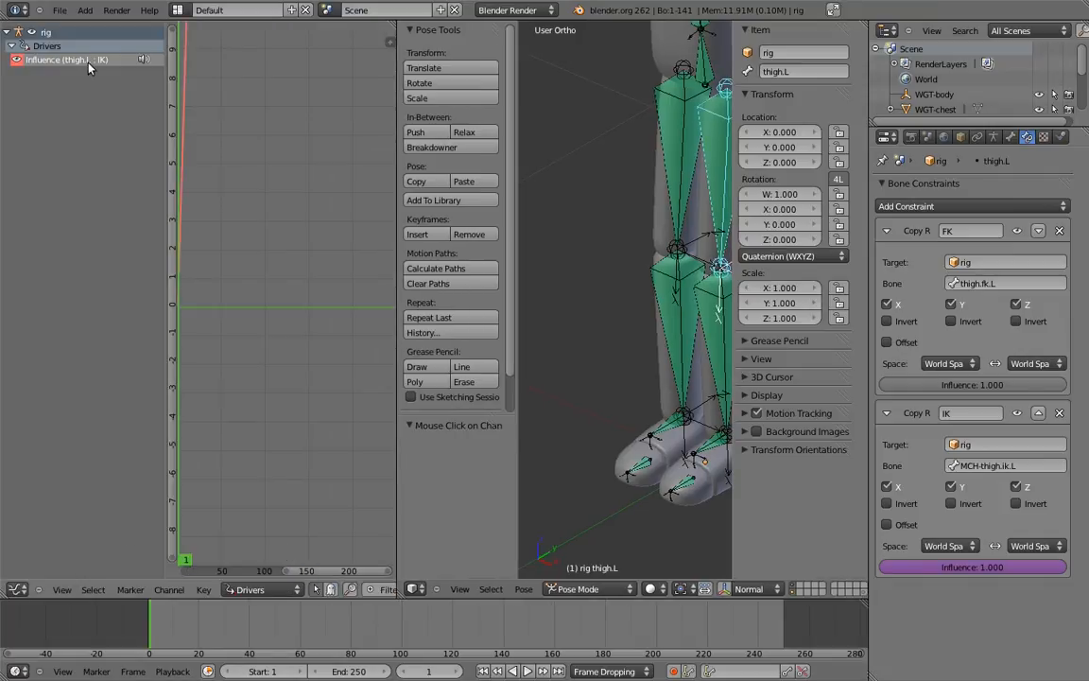
pyautogui.press('n')
pyautogui.click(261, 47)
pyautogui.click(260, 65)
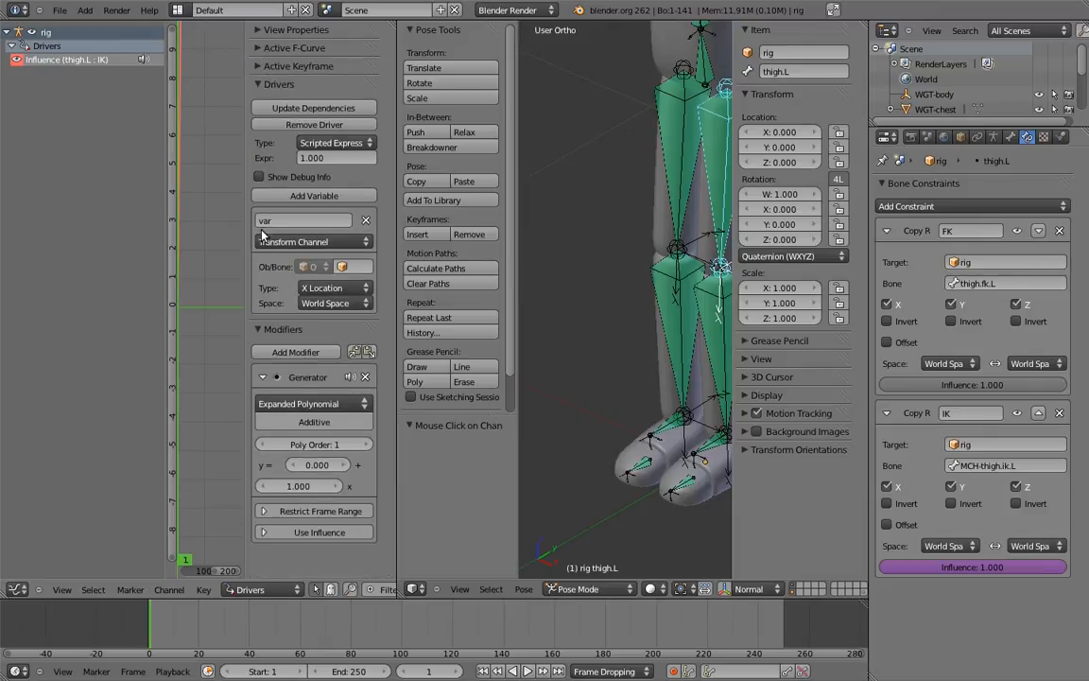
pyautogui.click(264, 328)
pyautogui.click(312, 241)
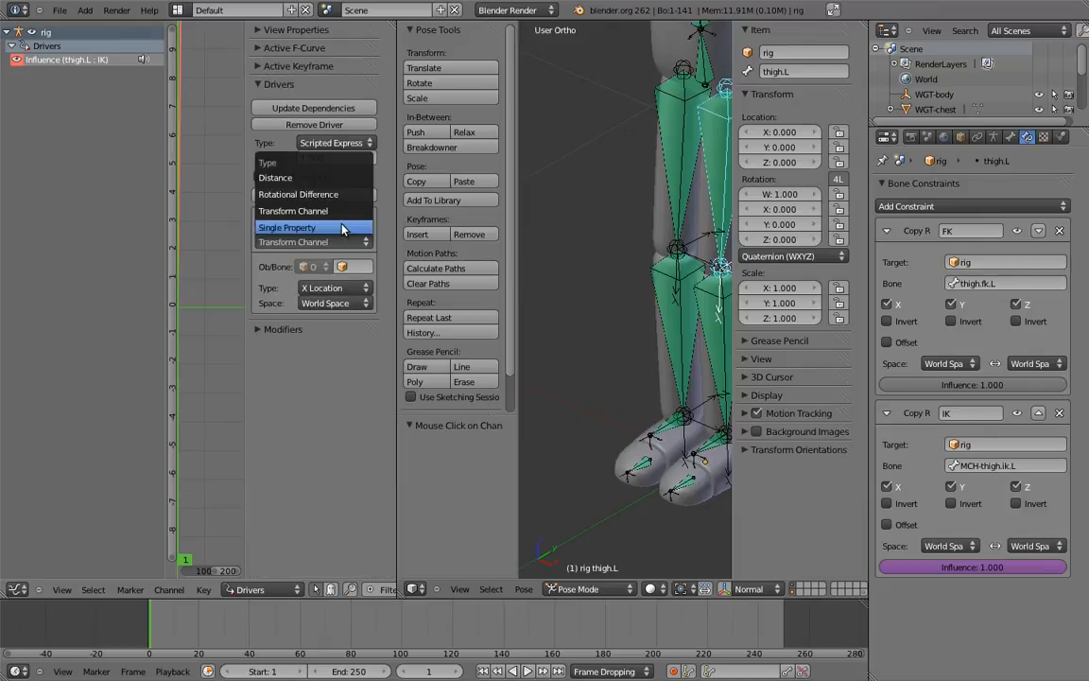
pyautogui.click(342, 227)
pyautogui.click(352, 267)
pyautogui.click(355, 308)
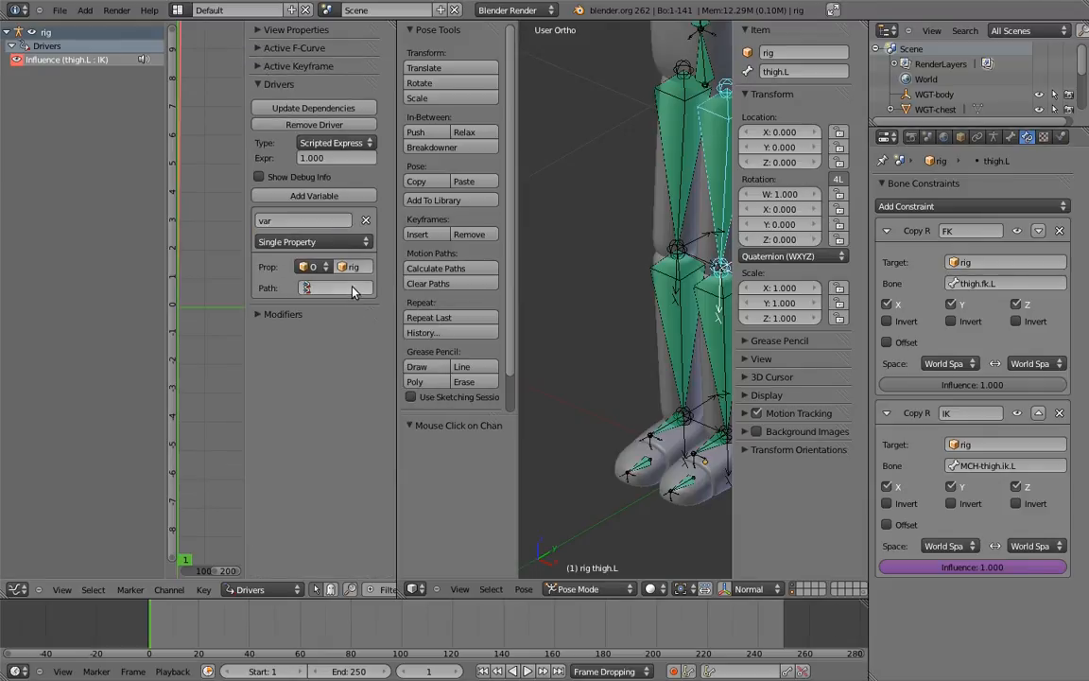
pyautogui.click(331, 141)
pyautogui.click(335, 113)
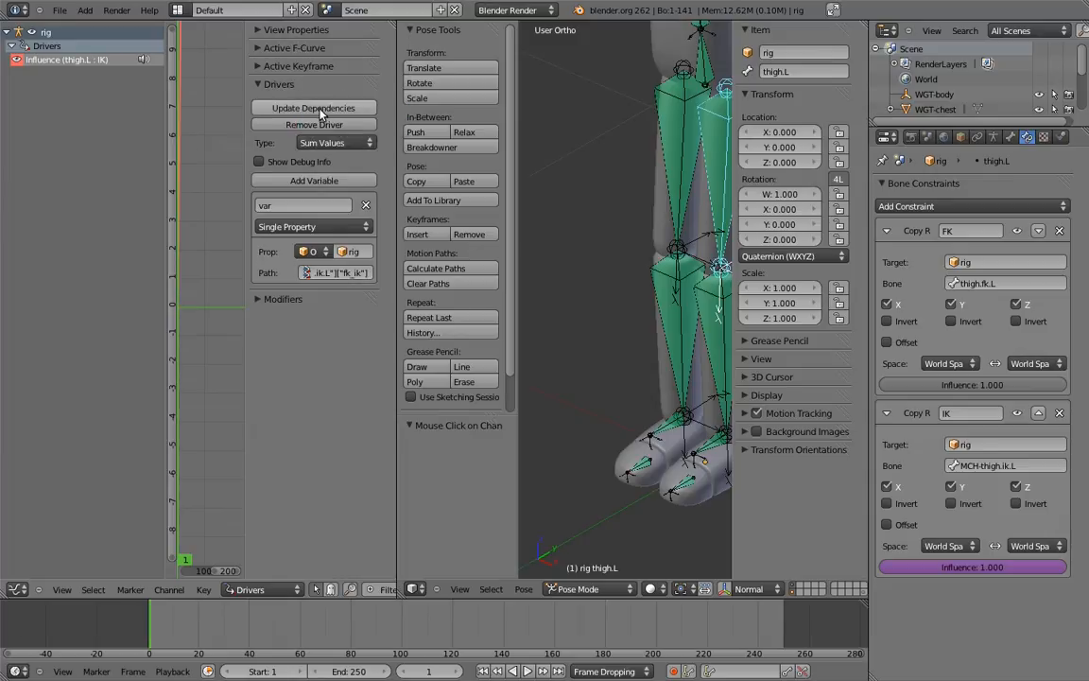
# Copy thigh.L's IK influence driver and paste it onto the IK constraint influence of the left shin bone.
pyautogui.keyDown('shift'); pyautogui.moveTo(656, 441); pyautogui.dragTo(624, 394, button='middle'); pyautogui.keyUp('shift')
pyautogui.rightClick(955, 566)
pyautogui.click(932, 470)
pyautogui.rightClick(703, 311)
pyautogui.rightClick(904, 566)
pyautogui.click(901, 548)
# Paste the copied driver onto the IK constraint influence of foot.L and toe.L.
pyautogui.rightClick(655, 388)
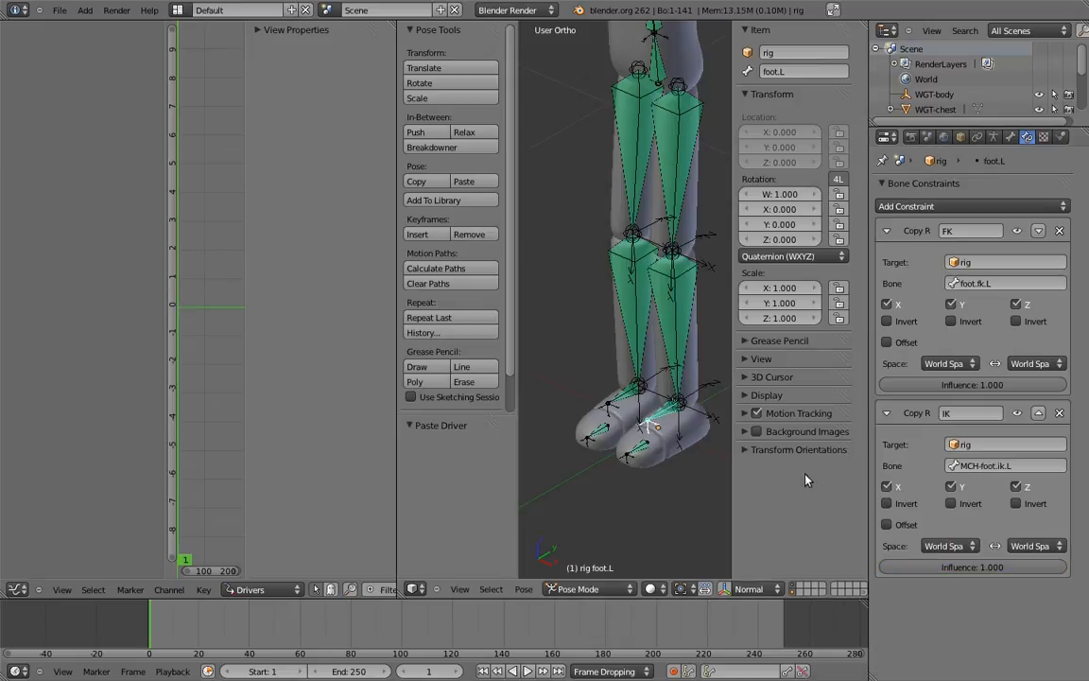
pyautogui.rightClick(901, 566)
pyautogui.click(894, 549)
pyautogui.rightClick(633, 448)
pyautogui.rightClick(932, 568)
pyautogui.click(899, 562)
# Show the leg IK bone layer alongside the deform bones.
pyautogui.keyDown('shift'); pyautogui.moveTo(665, 311); pyautogui.dragTo(654, 334, button='middle'); pyautogui.keyUp('shift')
pyautogui.click(994, 137)
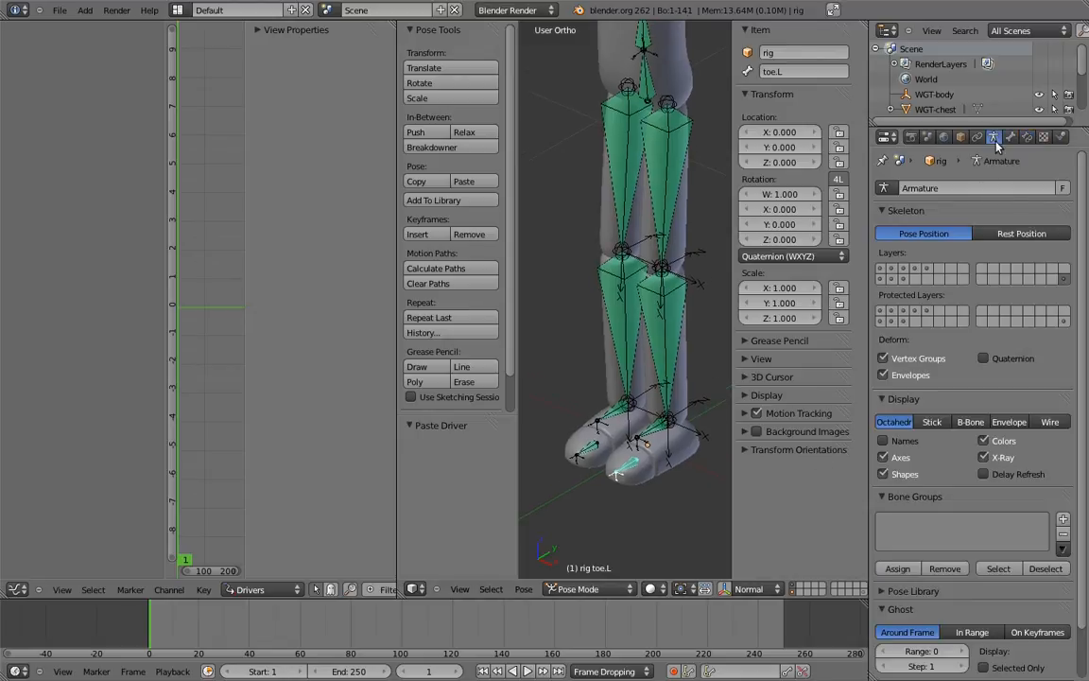
pyautogui.keyDown('shift'); pyautogui.click(929, 272); pyautogui.keyUp('shift')
# Test the FK/IK switch by moving foot.ik.L and foot.ik.R away from rest and varying their fk_ik values.
pyautogui.scroll(2, 624, 378)
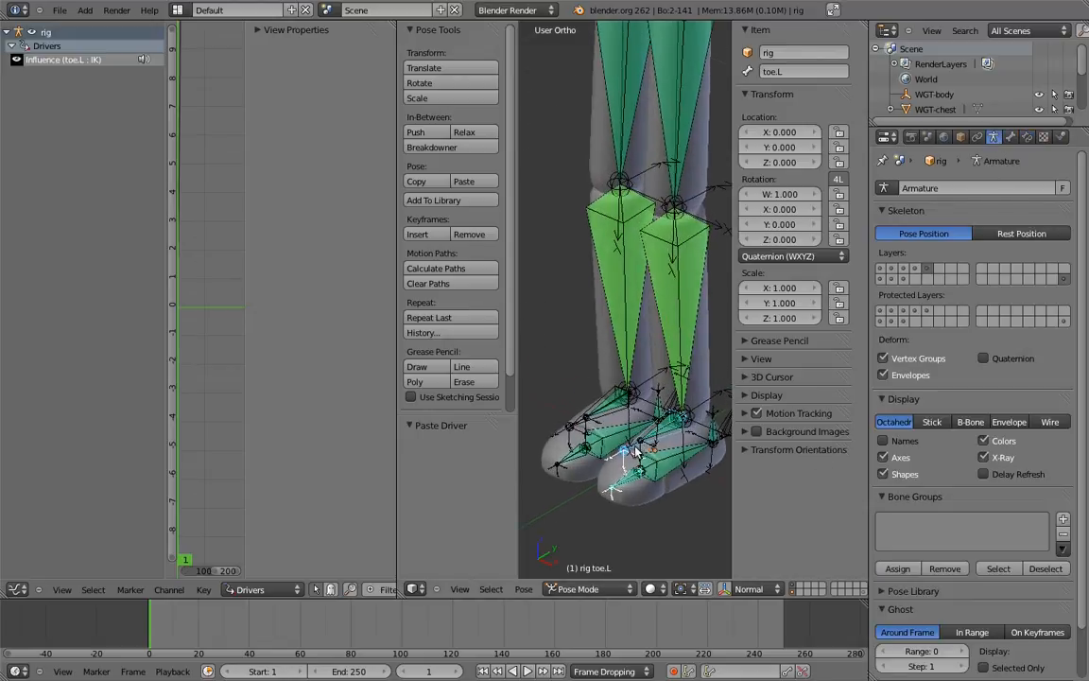
pyautogui.rightClick(629, 454)
pyautogui.press('g')
pyautogui.click(689, 371)
pyautogui.moveTo(688, 371); pyautogui.dragTo(633, 440, button='middle')
pyautogui.scroll(-2, 683, 397)
pyautogui.press('g')
pyautogui.click(702, 380)
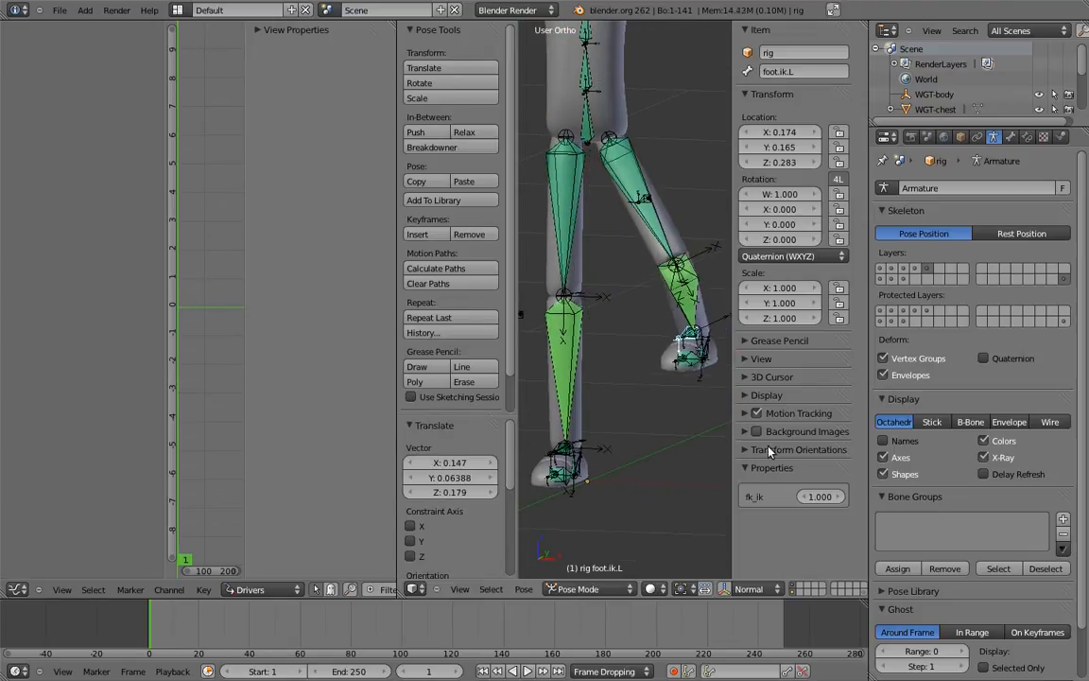
pyautogui.moveTo(821, 501); pyautogui.dragTo(400, 421)
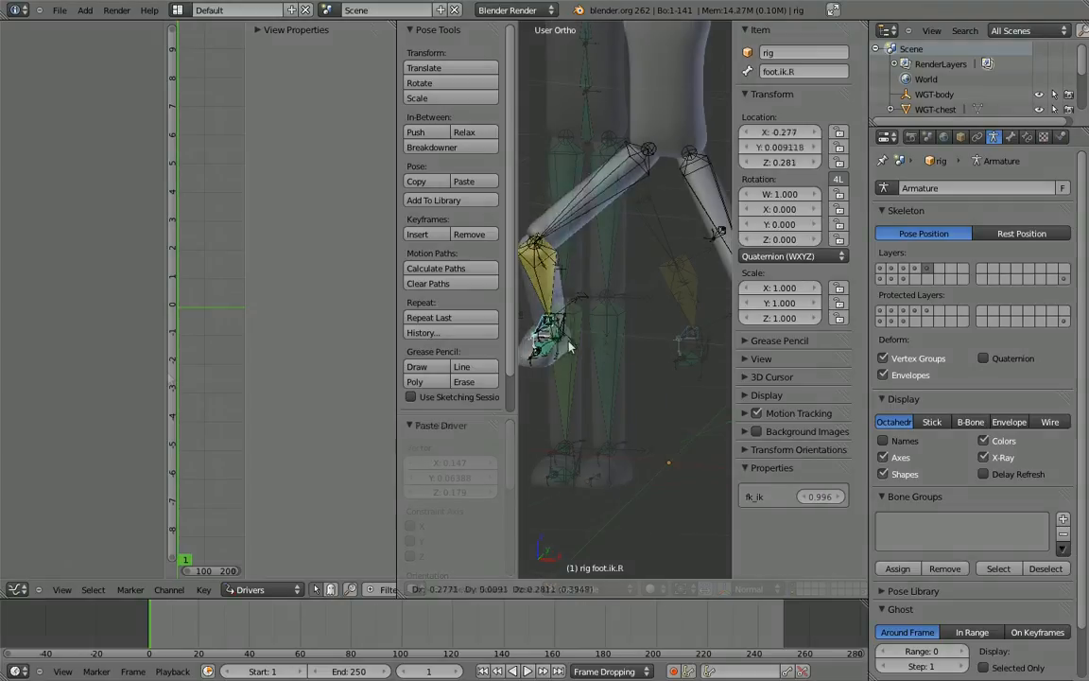
pyautogui.click(518, 301)
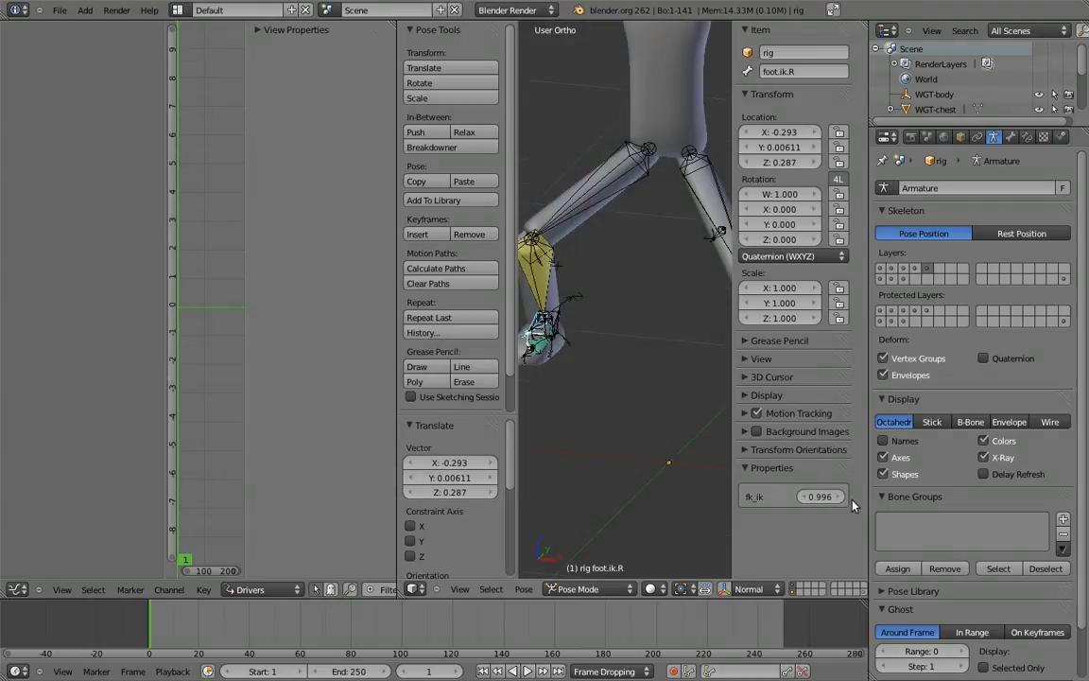
pyautogui.moveTo(325, 421); pyautogui.dragTo(266, 395)
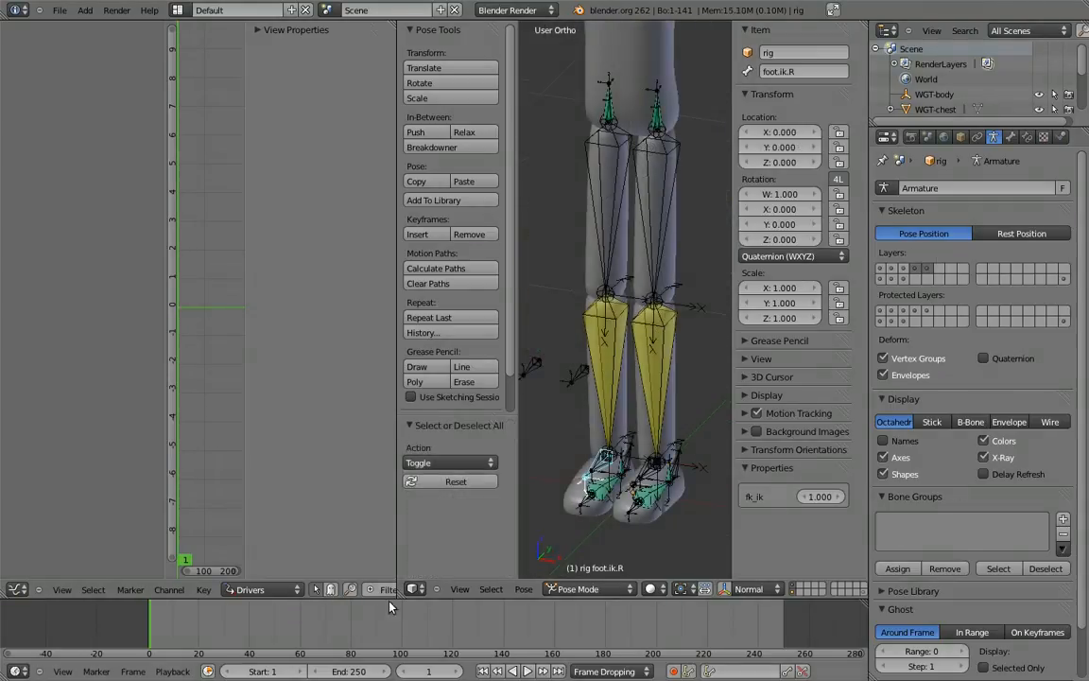
# Merge the Drivers editor area back into the 3D view and view the whole character from the front.
pyautogui.moveTo(398, 595); pyautogui.dragTo(385, 567)
pyautogui.press('KP_1')
pyautogui.scroll(-4, 587, 312)
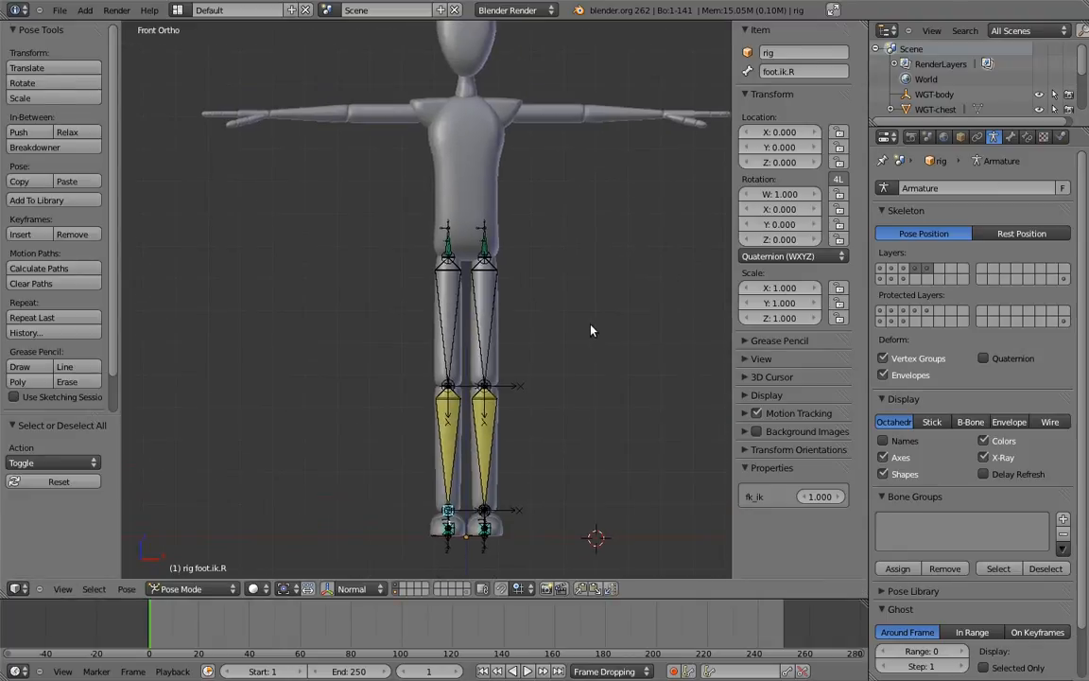
# Display the body control layer together with the leg FK and IK layers to review the full rig.
pyautogui.click(880, 270)
pyautogui.keyDown('shift'); pyautogui.click(915, 269); pyautogui.keyUp('shift')
pyautogui.keyDown('shift'); pyautogui.click(928, 270); pyautogui.keyUp('shift')
pyautogui.keyDown('shift'); pyautogui.moveTo(621, 264); pyautogui.dragTo(613, 295, button='middle'); pyautogui.keyUp('shift')
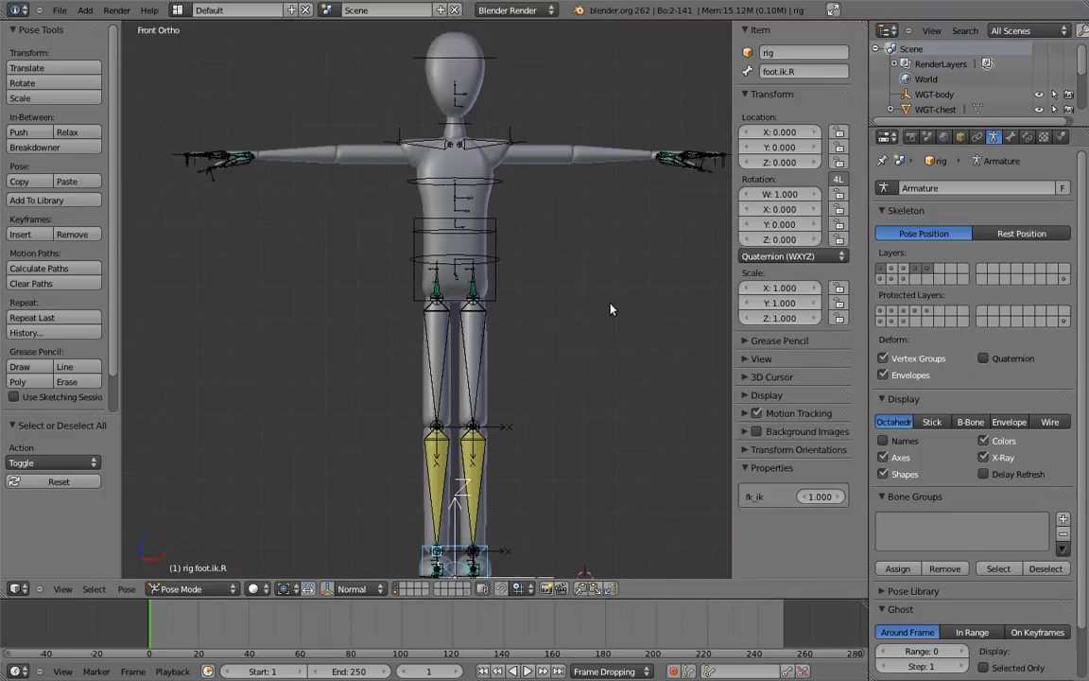
pyautogui.scroll(-1, 614, 301)
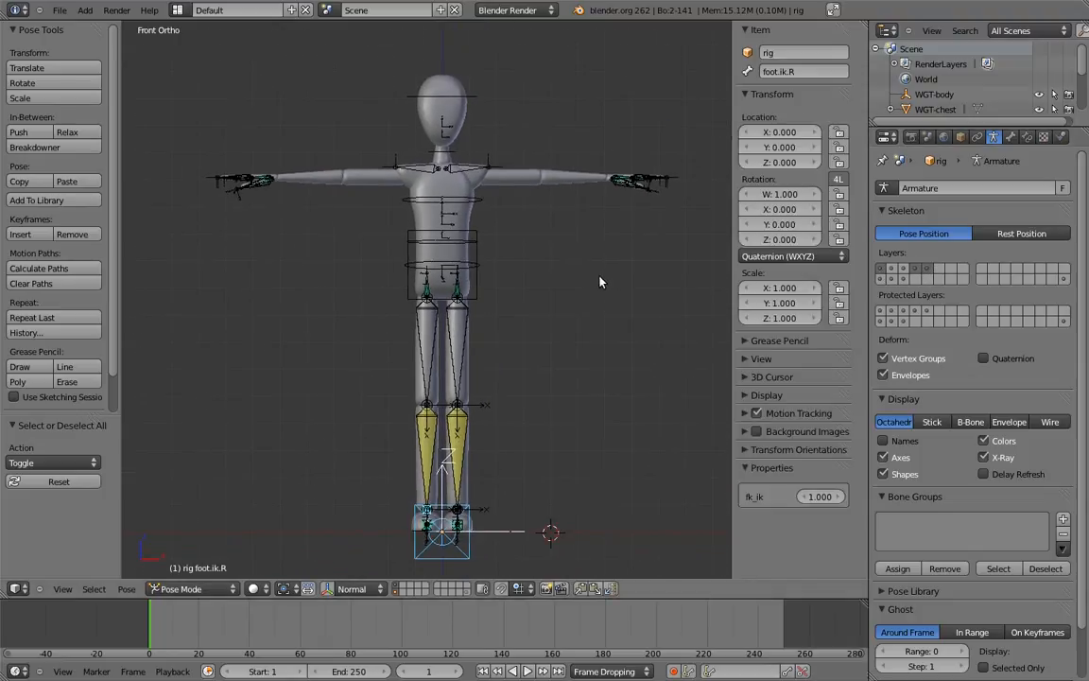
# With only the leg FK layer shown, move the four hip mechanism bones, including MCH-leg_parent.L, to the layer directly beneath it in the grid.
pyautogui.click(916, 270)
pyautogui.scroll(4, 518, 350)
pyautogui.keyDown('shift'); pyautogui.moveTo(494, 375); pyautogui.dragTo(454, 403, button='middle'); pyautogui.keyUp('shift')
pyautogui.rightClick(474, 253)
pyautogui.moveTo(355, 224); pyautogui.dragTo(529, 288)
pyautogui.keyDown('shift'); pyautogui.moveTo(575, 335); pyautogui.dragTo(556, 204, button='middle'); pyautogui.keyUp('shift')
pyautogui.keyDown('shift'); pyautogui.moveTo(575, 373); pyautogui.dragTo(614, 386, button='middle'); pyautogui.keyUp('shift')
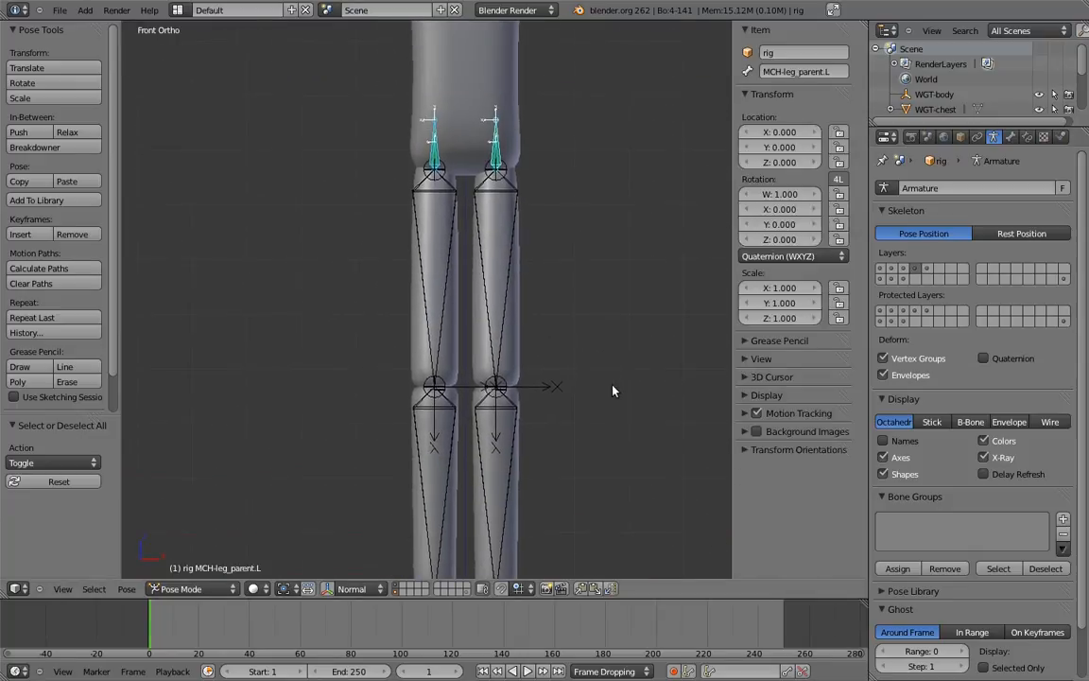
pyautogui.press('m')
pyautogui.click(724, 346)
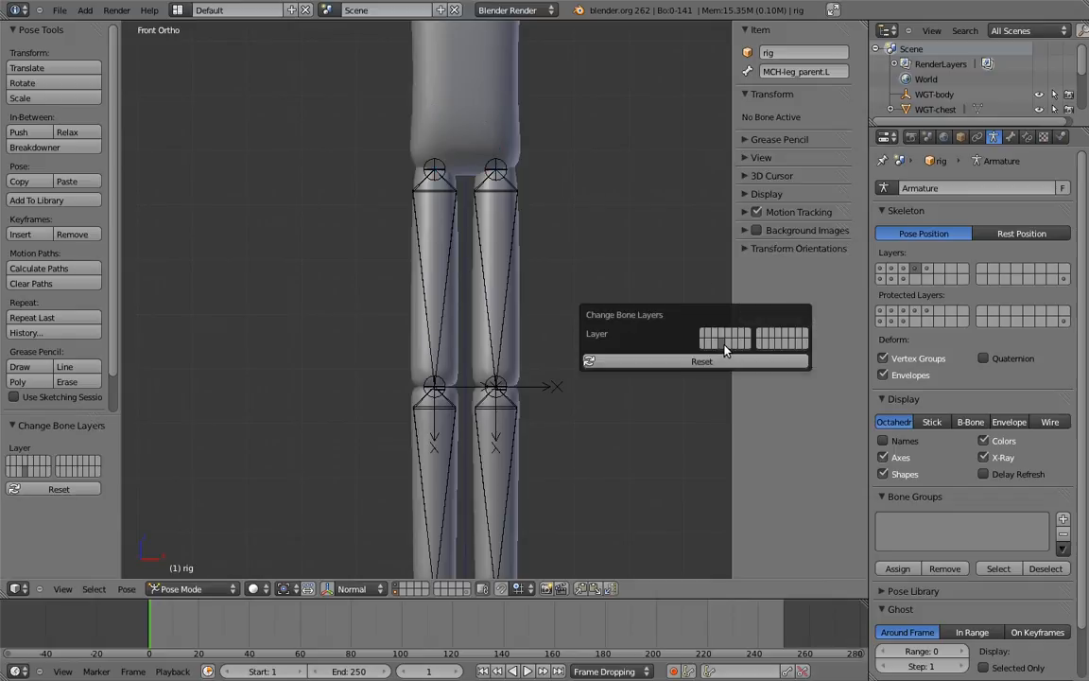
# With only the leg IK layer shown, move both legs' MCH thigh, shin and foot IK bones to the layer directly beneath it in the grid.
pyautogui.click(928, 270)
pyautogui.keyDown('shift'); pyautogui.moveTo(594, 264); pyautogui.dragTo(569, 122, button='middle'); pyautogui.keyUp('shift')
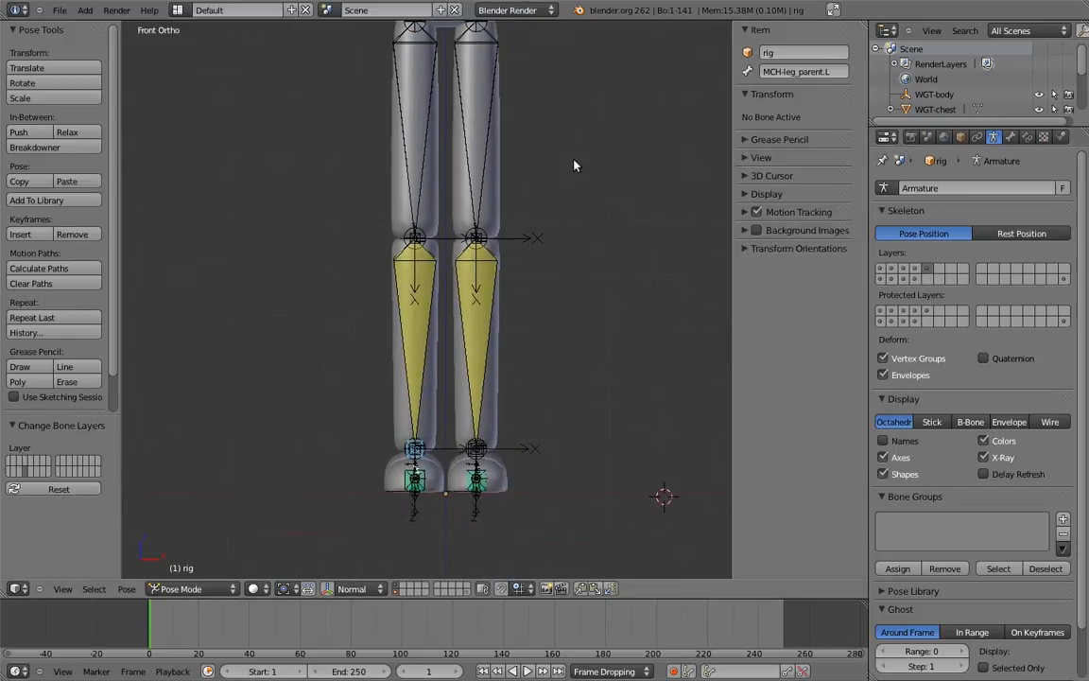
pyautogui.scroll(-2, 578, 223)
pyautogui.moveTo(580, 234); pyautogui.dragTo(462, 218, button='middle')
pyautogui.rightClick(426, 213)
pyautogui.keyDown('shift'); pyautogui.rightClick(383, 214); pyautogui.keyUp('shift')
pyautogui.keyDown('shift'); pyautogui.rightClick(396, 307); pyautogui.keyUp('shift')
pyautogui.keyDown('shift'); pyautogui.rightClick(426, 331); pyautogui.keyUp('shift')
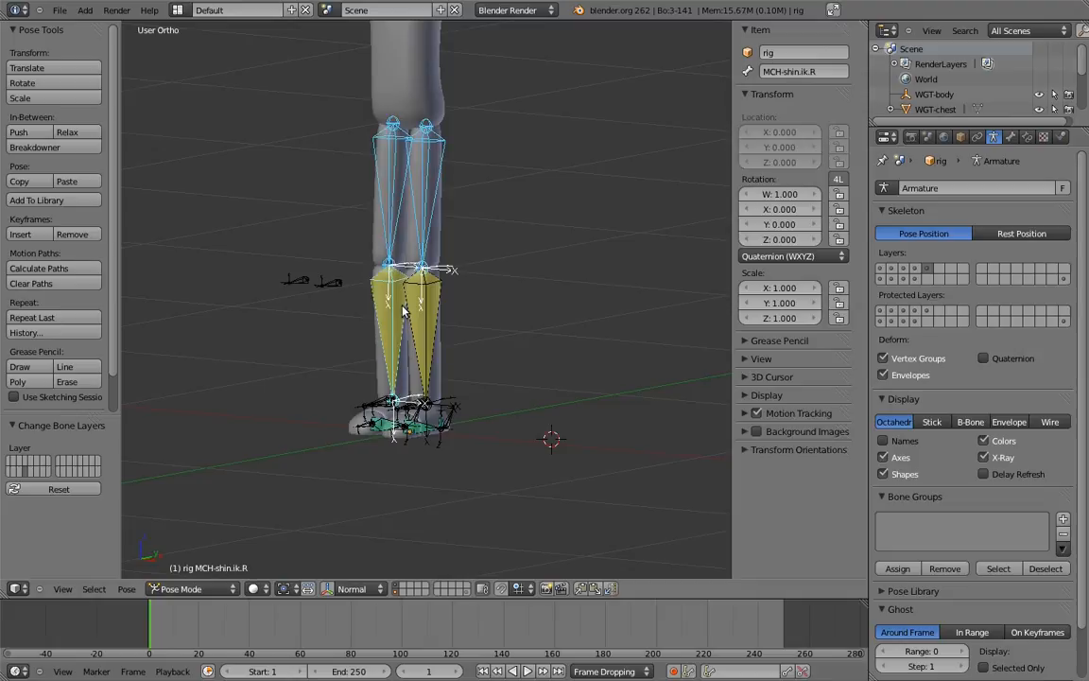
pyautogui.keyDown('shift'); pyautogui.moveTo(470, 389); pyautogui.dragTo(506, 308, button='middle'); pyautogui.keyUp('shift')
pyautogui.scroll(7, 489, 364)
pyautogui.scroll(2, 483, 323)
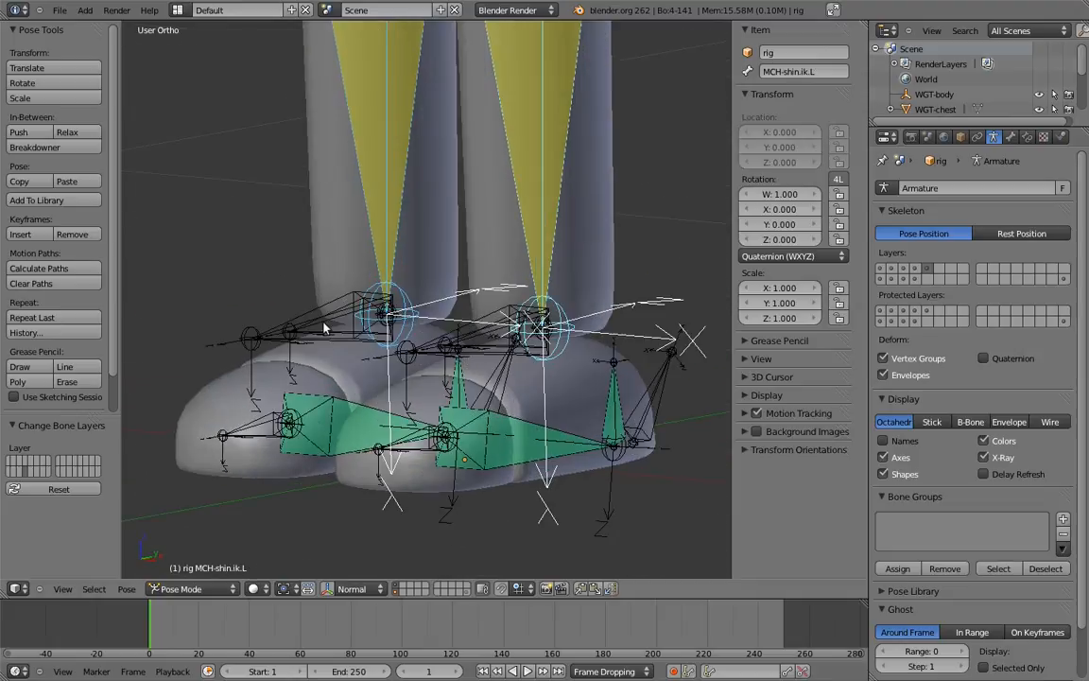
pyautogui.keyDown('shift'); pyautogui.rightClick(329, 334); pyautogui.keyUp('shift')
pyautogui.keyDown('shift'); pyautogui.rightClick(491, 349); pyautogui.keyUp('shift')
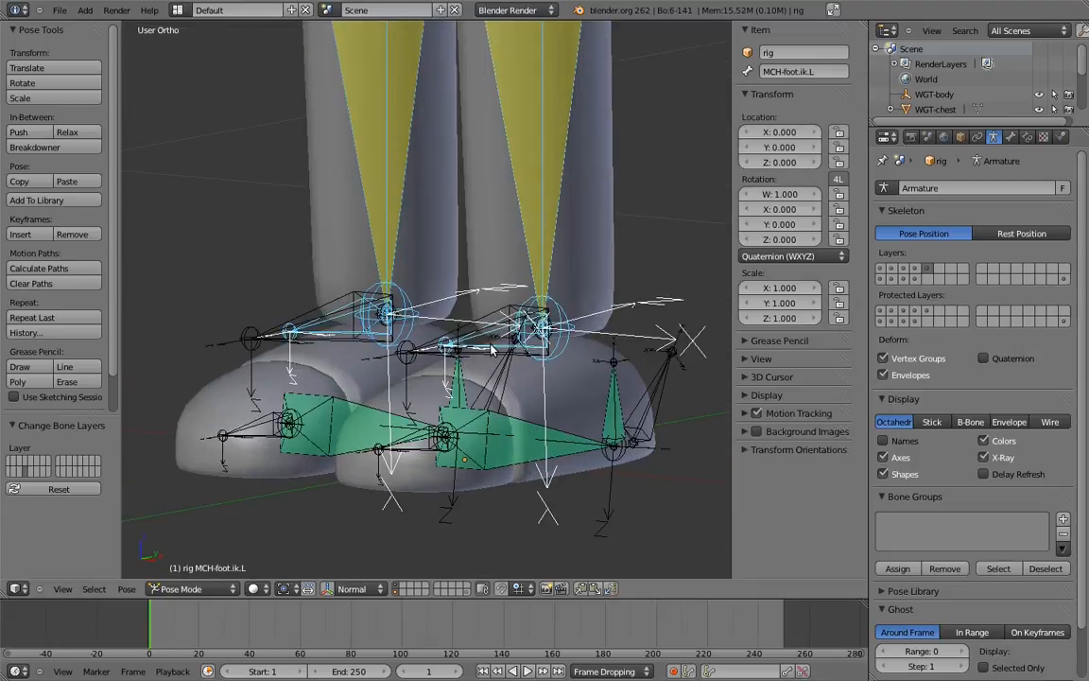
pyautogui.press('m')
pyautogui.click(636, 385)
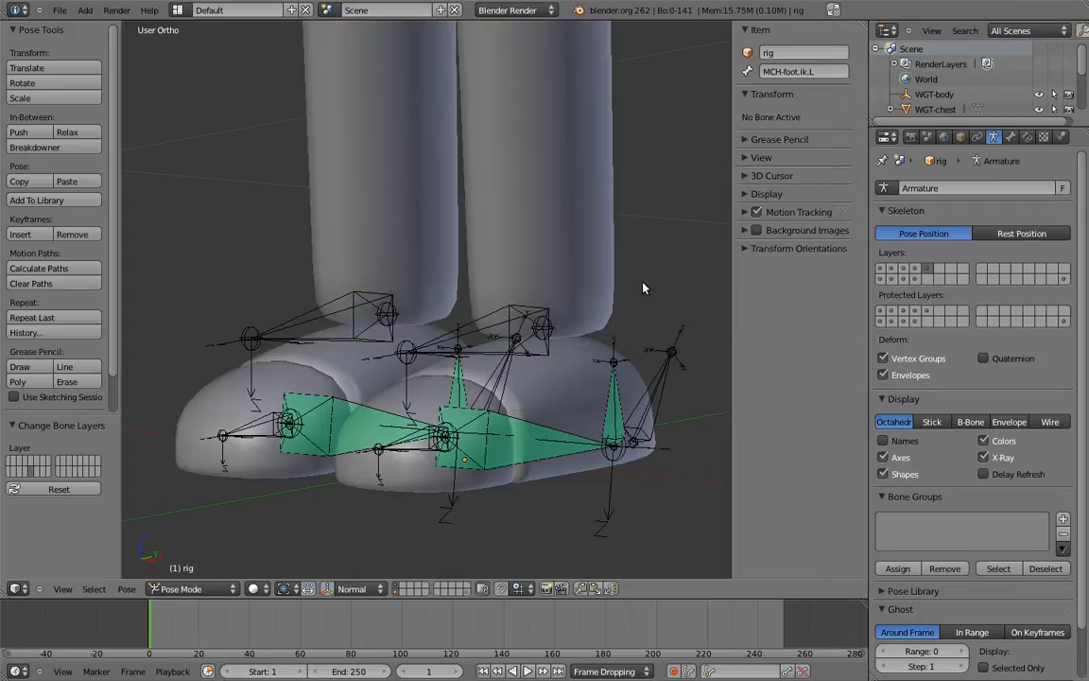
# Move both feet's green rocker mechanism bones, including the MCH-rocker_parent bones, to the same layer beneath the IK layer.
pyautogui.moveTo(540, 295); pyautogui.dragTo(545, 354, button='middle')
pyautogui.rightClick(540, 420)
pyautogui.keyDown('shift'); pyautogui.rightClick(605, 382); pyautogui.keyUp('shift')
pyautogui.keyDown('shift'); pyautogui.rightClick(443, 368); pyautogui.keyUp('shift')
pyautogui.keyDown('shift'); pyautogui.rightClick(504, 344); pyautogui.keyUp('shift')
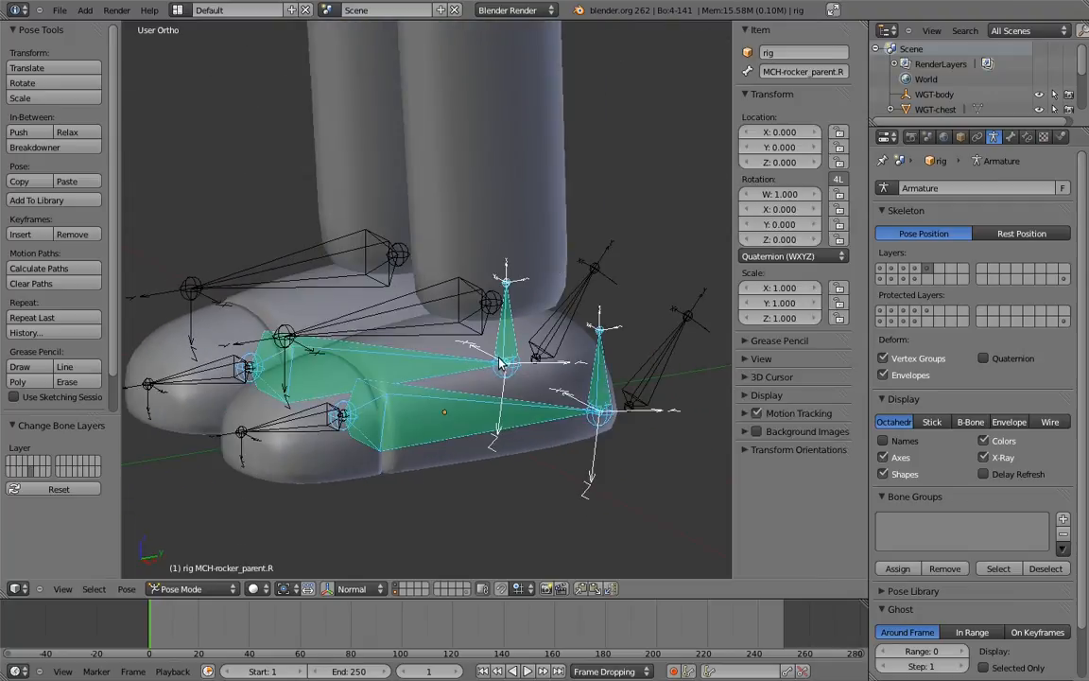
pyautogui.press('m')
pyautogui.click(646, 392)
# In top view, move the left hand's index, middle and ring palm bones to the last armature layer.
pyautogui.press('KP_1')
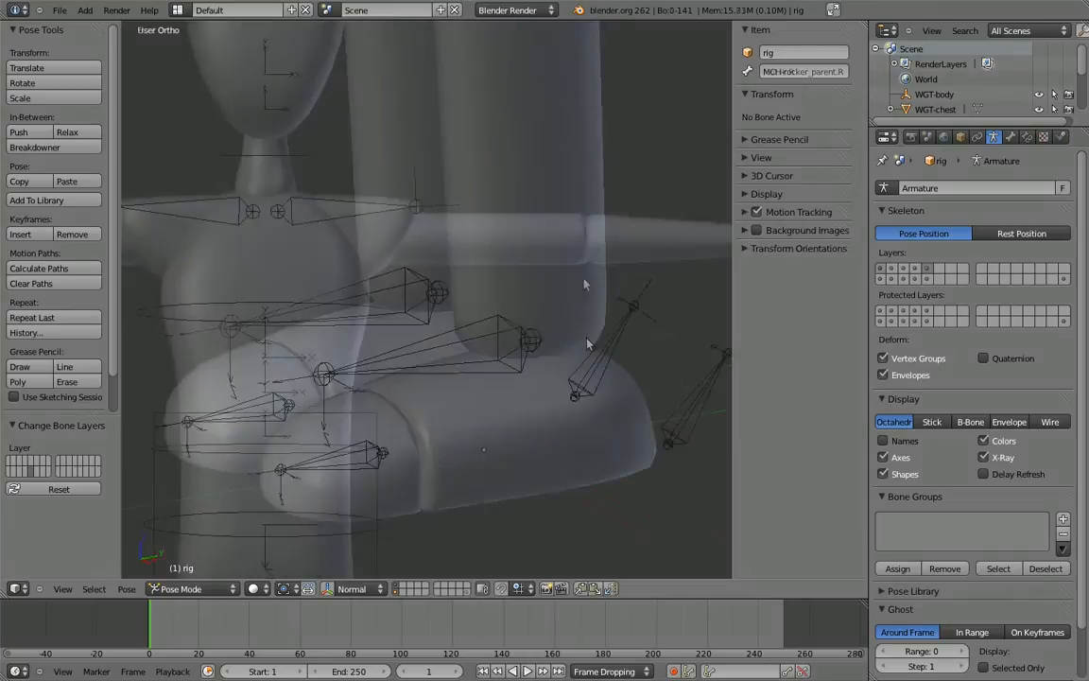
pyautogui.press('KP_7')
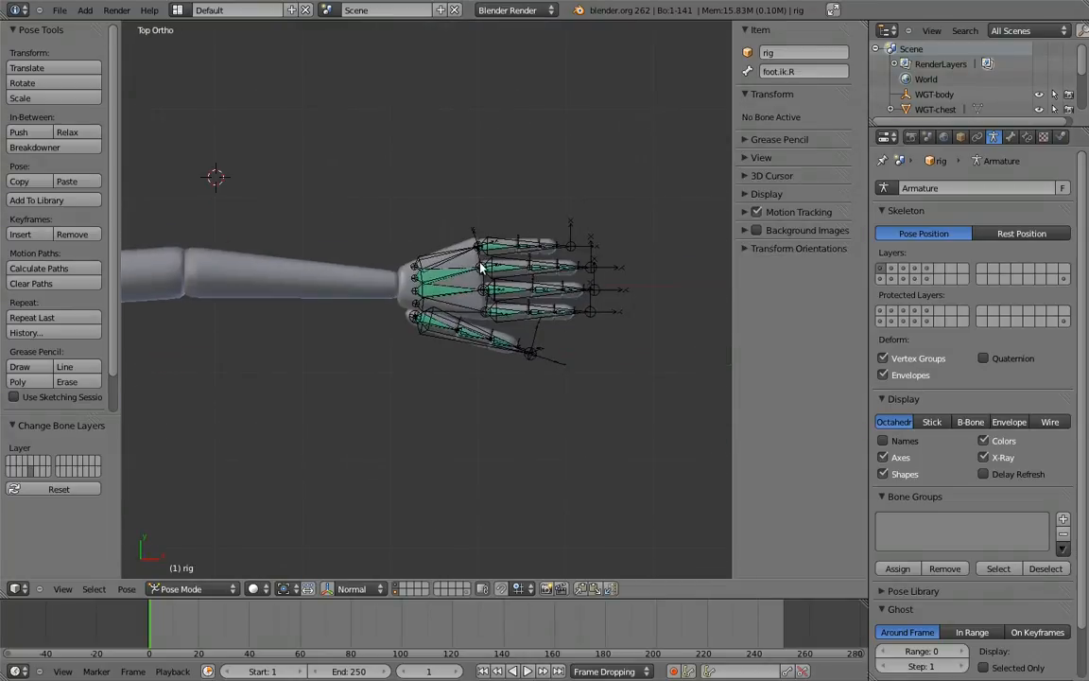
pyautogui.scroll(5, 477, 303)
pyautogui.rightClick(505, 346)
pyautogui.keyDown('shift'); pyautogui.rightClick(503, 308); pyautogui.keyUp('shift')
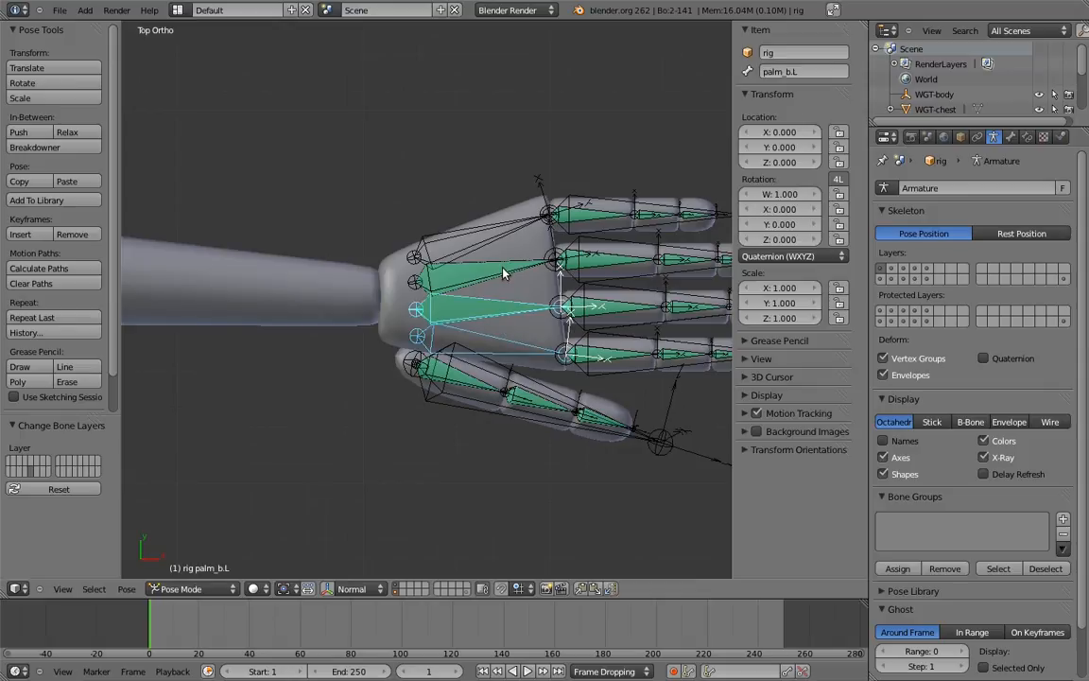
pyautogui.keyDown('shift'); pyautogui.rightClick(504, 278); pyautogui.keyUp('shift')
pyautogui.press('m')
pyautogui.click(834, 307)
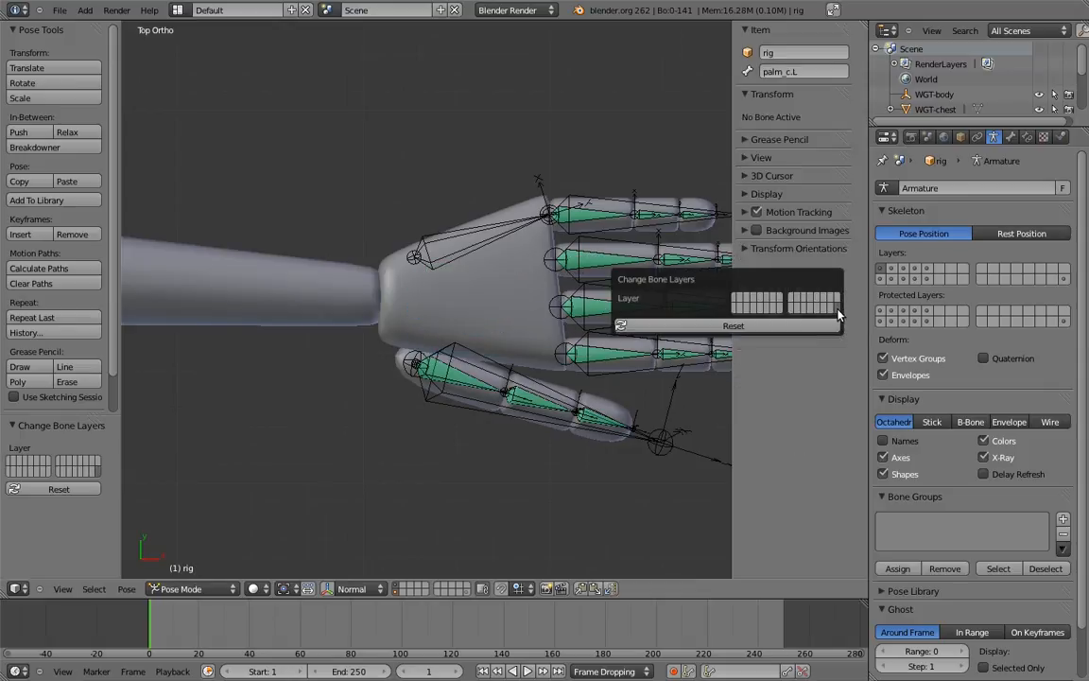
# Move the base segments of the left hand's four fingers and thumb.01.L to the sixth armature layer in the upper row.
pyautogui.rightClick(594, 220)
pyautogui.keyDown('shift'); pyautogui.rightClick(606, 259); pyautogui.keyUp('shift')
pyautogui.keyDown('shift'); pyautogui.rightClick(617, 305); pyautogui.keyUp('shift')
pyautogui.keyDown('shift'); pyautogui.rightClick(613, 354); pyautogui.keyUp('shift')
pyautogui.keyDown('shift'); pyautogui.rightClick(469, 383); pyautogui.keyUp('shift')
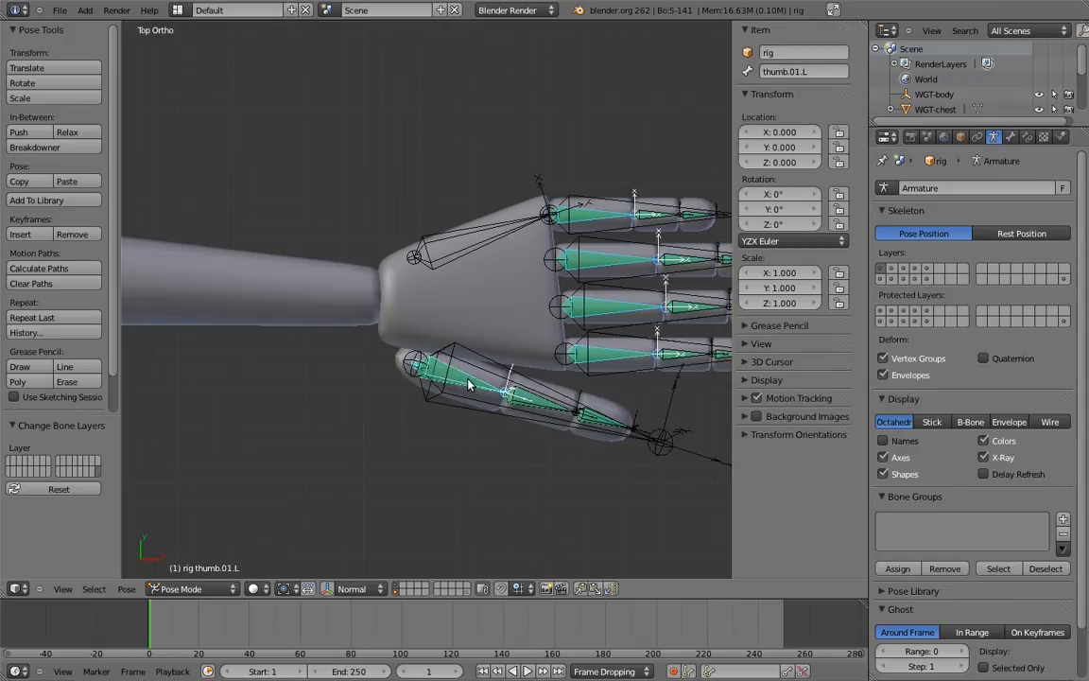
pyautogui.press('m')
pyautogui.click(689, 417)
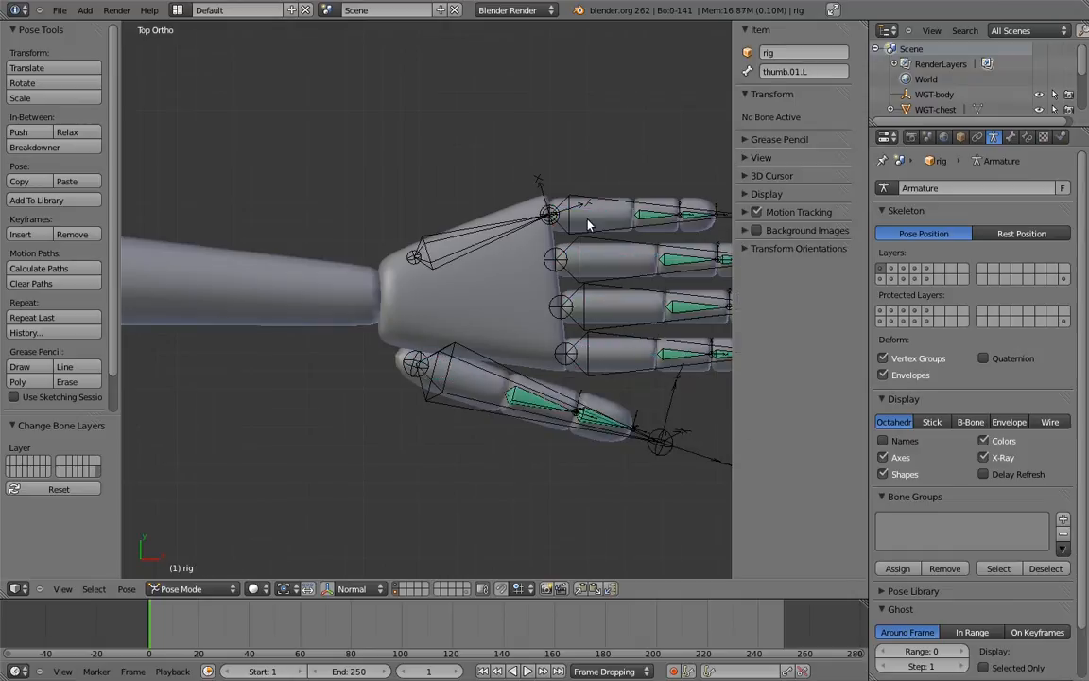
# Move the middle and tip segments of the left hand's four fingers and thumb to the sixth armature layer in the upper row.
pyautogui.press('Home')
pyautogui.rightClick(443, 243)
pyautogui.keyDown('shift'); pyautogui.rightClick(475, 241); pyautogui.keyUp('shift')
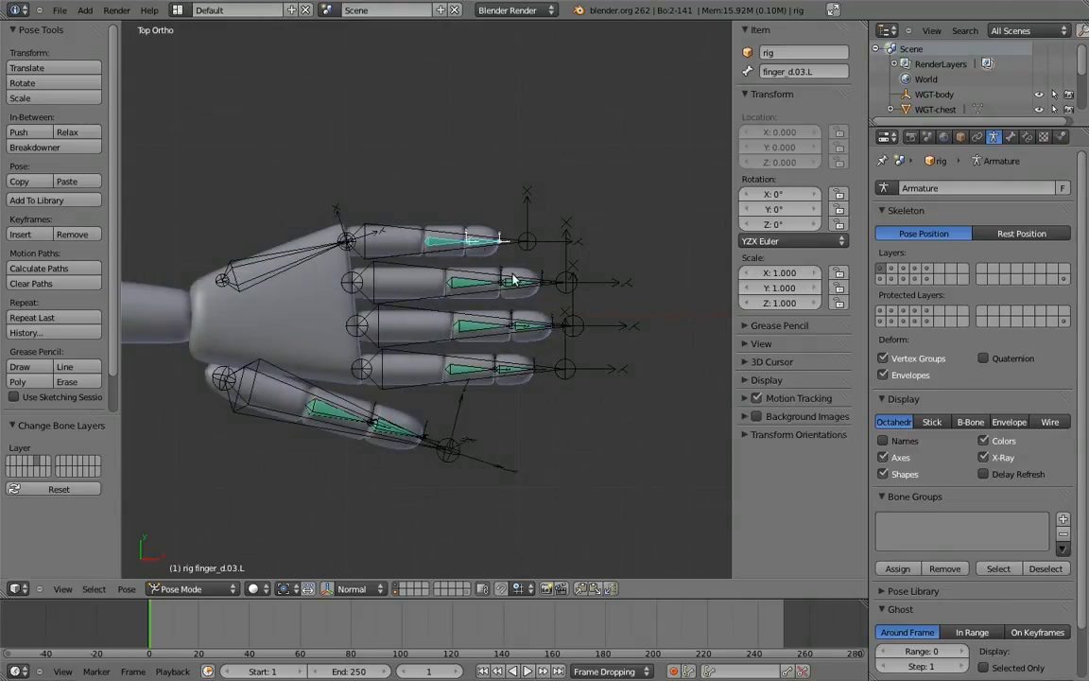
pyautogui.keyDown('ctrl'); pyautogui.moveTo(514, 271); pyautogui.dragTo(499, 327, button='middle'); pyautogui.keyUp('ctrl')
pyautogui.keyDown('shift'); pyautogui.rightClick(517, 276); pyautogui.keyUp('shift')
pyautogui.keyDown('shift'); pyautogui.rightClick(568, 274); pyautogui.keyUp('shift')
pyautogui.keyDown('shift'); pyautogui.rightClick(511, 339); pyautogui.keyUp('shift')
pyautogui.keyDown('shift'); pyautogui.rightClick(581, 338); pyautogui.keyUp('shift')
pyautogui.keyDown('shift'); pyautogui.rightClick(507, 410); pyautogui.keyUp('shift')
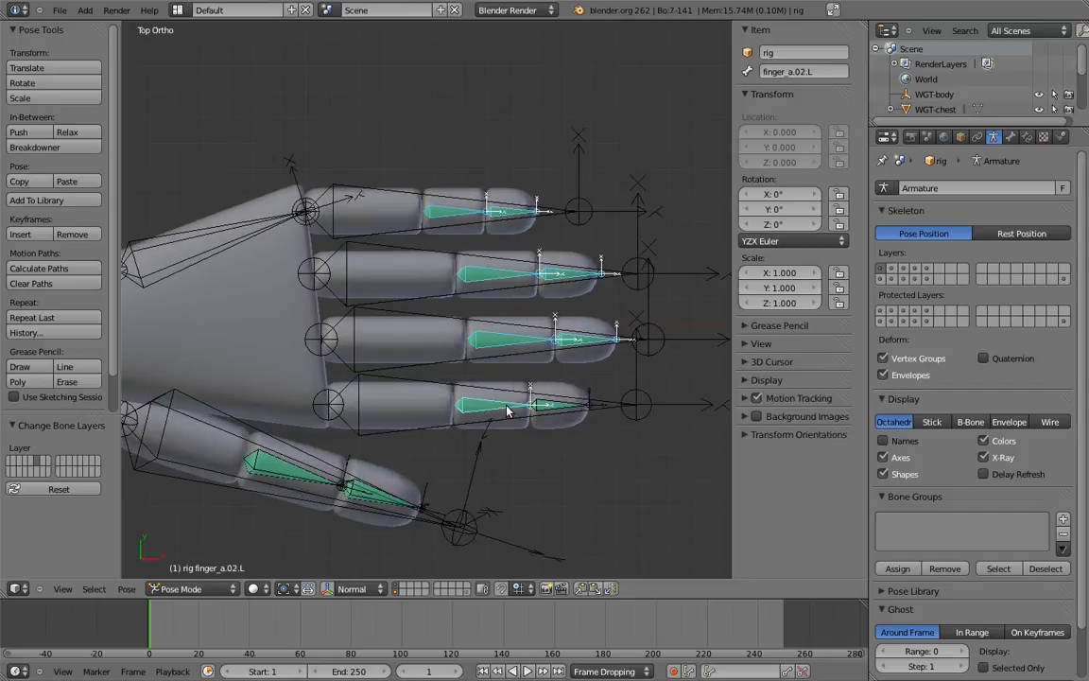
pyautogui.keyDown('shift'); pyautogui.rightClick(359, 491); pyautogui.keyUp('shift')
pyautogui.keyDown('shift'); pyautogui.rightClick(316, 479); pyautogui.keyUp('shift')
pyautogui.keyDown('shift'); pyautogui.rightClick(324, 467); pyautogui.keyUp('shift')
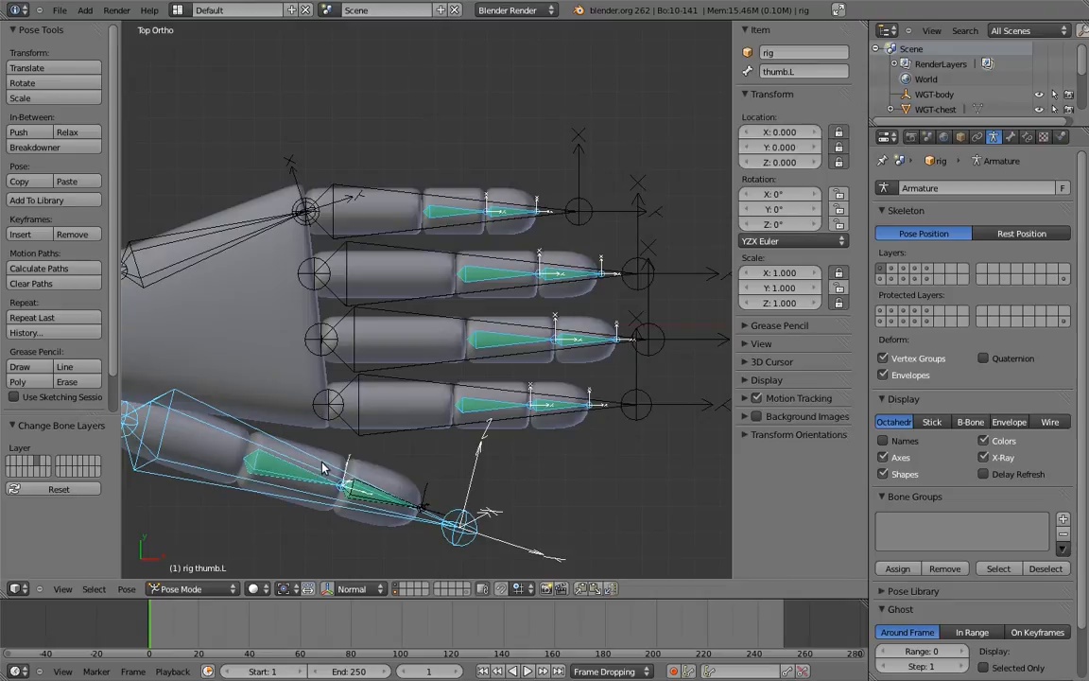
pyautogui.keyDown('shift'); pyautogui.rightClick(324, 466); pyautogui.keyUp('shift')
pyautogui.keyDown('shift'); pyautogui.rightClick(361, 499); pyautogui.keyUp('shift')
pyautogui.press('m')
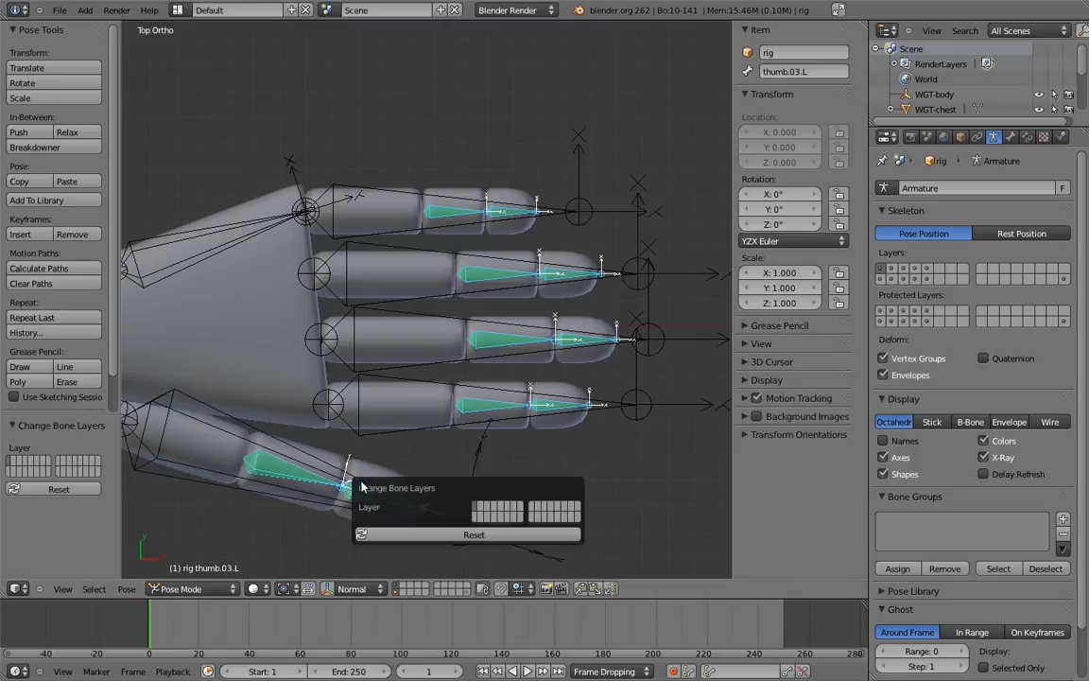
pyautogui.click(509, 512)
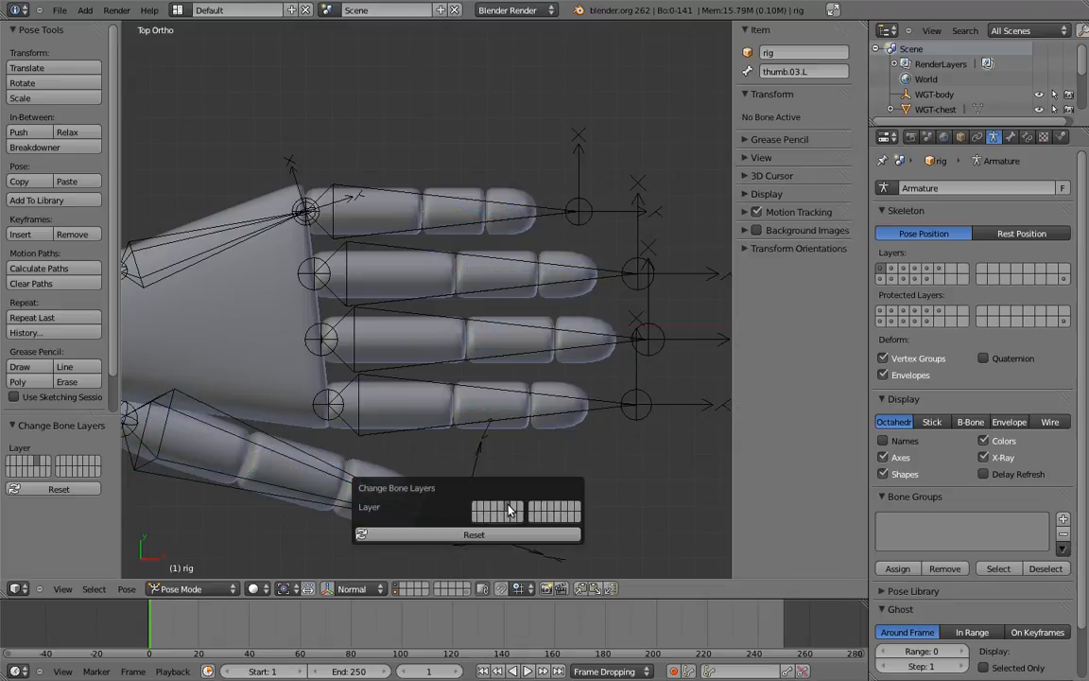
pyautogui.scroll(-4, 569, 278)
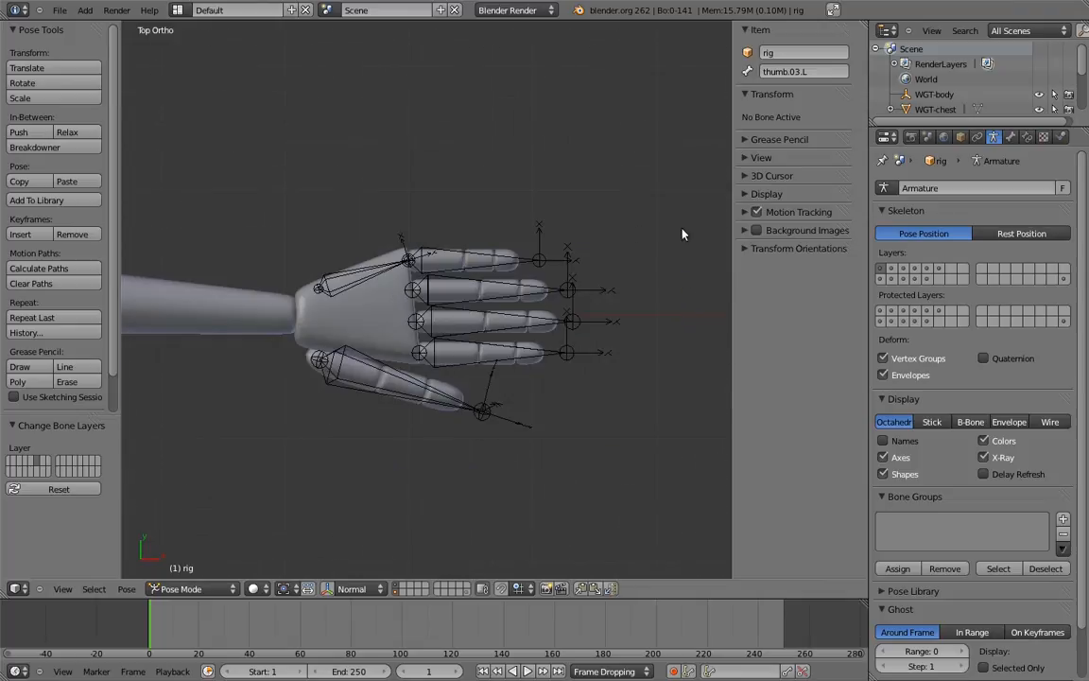
# Examine the finger bones with only the sixth layer shown, and return to the first layer's controls in front view.
pyautogui.click(944, 271)
pyautogui.keyDown('shift'); pyautogui.moveTo(425, 331); pyautogui.dragTo(553, 347, button='middle'); pyautogui.keyUp('shift')
pyautogui.scroll(-3, 553, 347)
pyautogui.press('a')
pyautogui.keyDown('shift'); pyautogui.moveTo(174, 311); pyautogui.dragTo(545, 301, button='middle'); pyautogui.keyUp('shift')
pyautogui.scroll(-3, 567, 279)
pyautogui.keyDown('shift'); pyautogui.moveTo(592, 261); pyautogui.dragTo(527, 253, button='middle'); pyautogui.keyUp('shift')
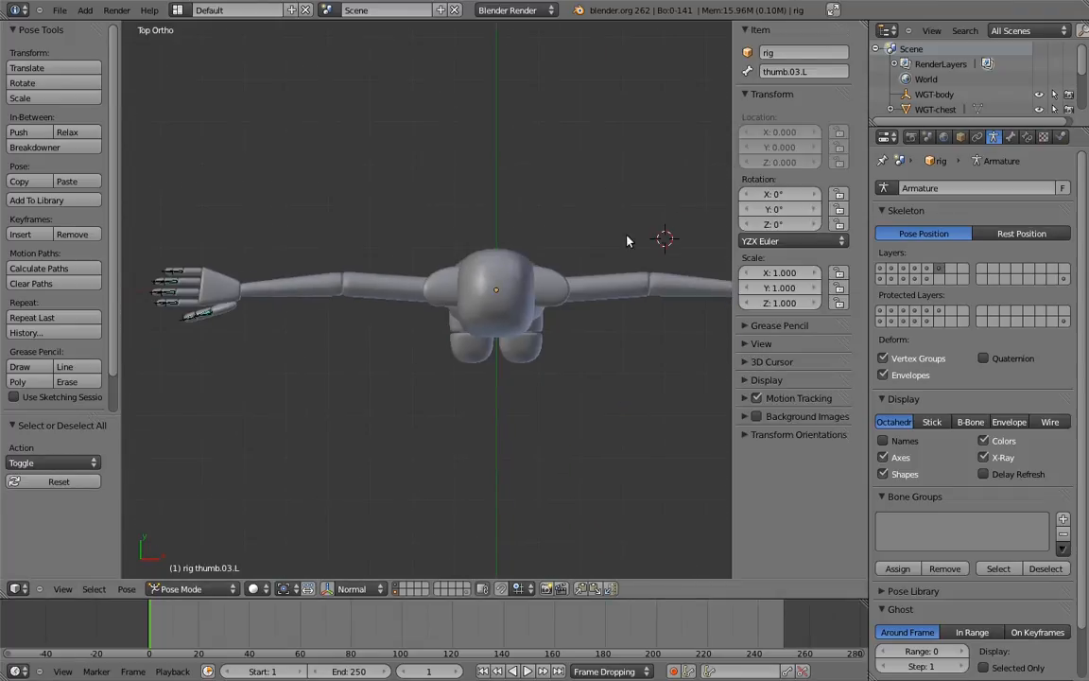
pyautogui.keyDown('shift'); pyautogui.click(886, 273); pyautogui.keyUp('shift')
pyautogui.keyDown('shift'); pyautogui.moveTo(603, 276); pyautogui.dragTo(485, 319, button='middle'); pyautogui.keyUp('shift')
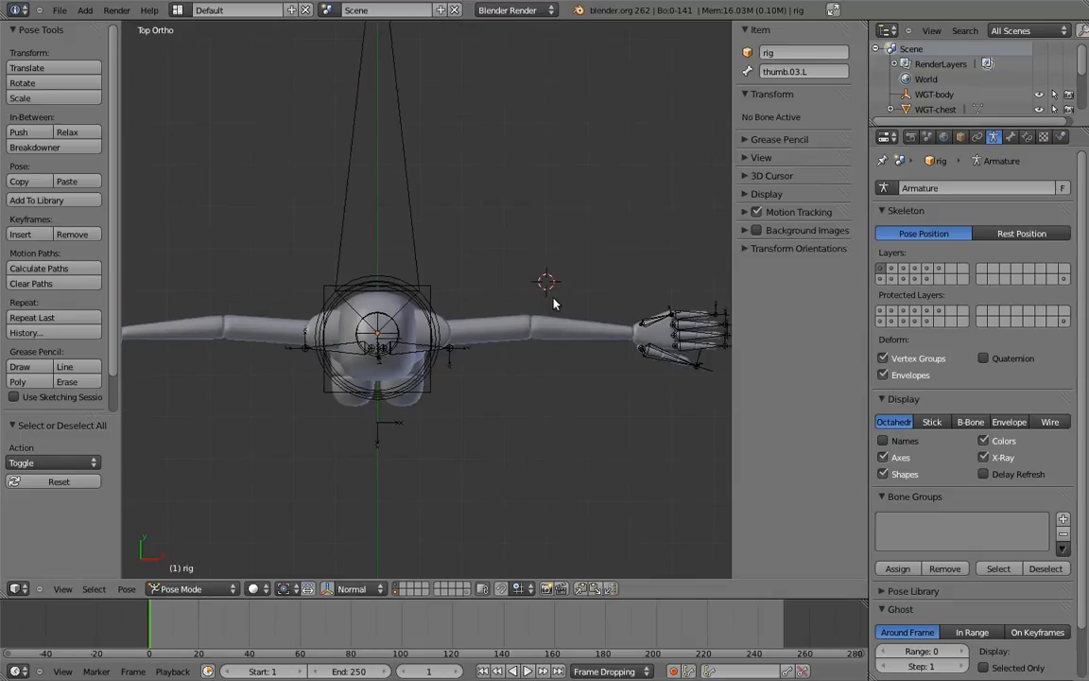
pyautogui.press('KP_1')
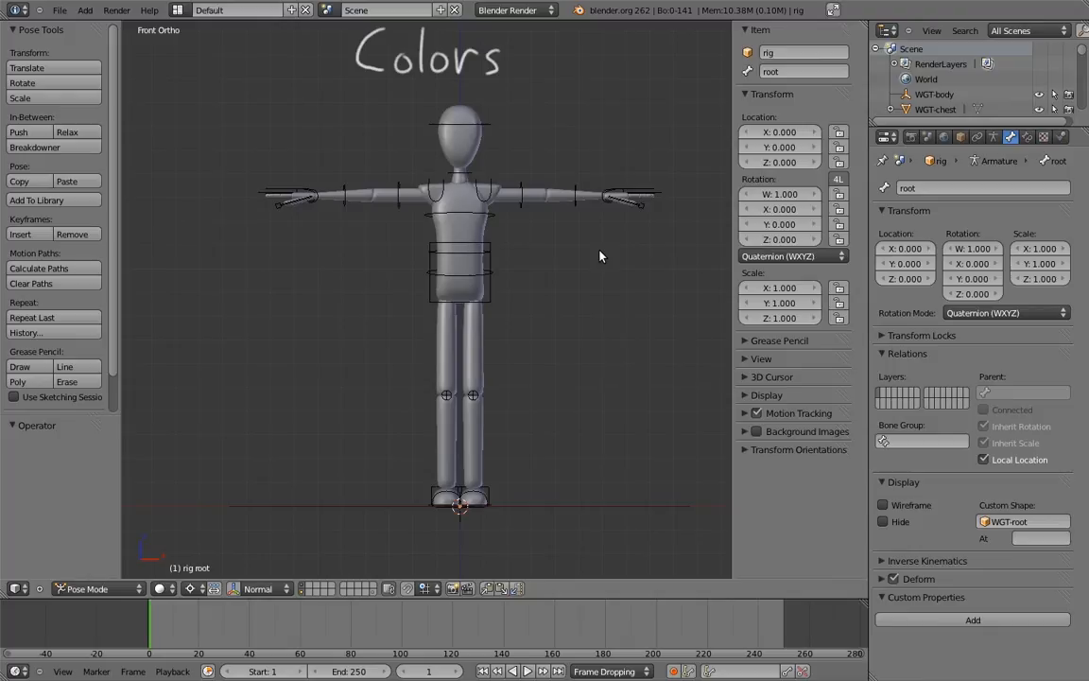
# Add two bone groups to the armature and name them L and R.
pyautogui.click(993, 137)
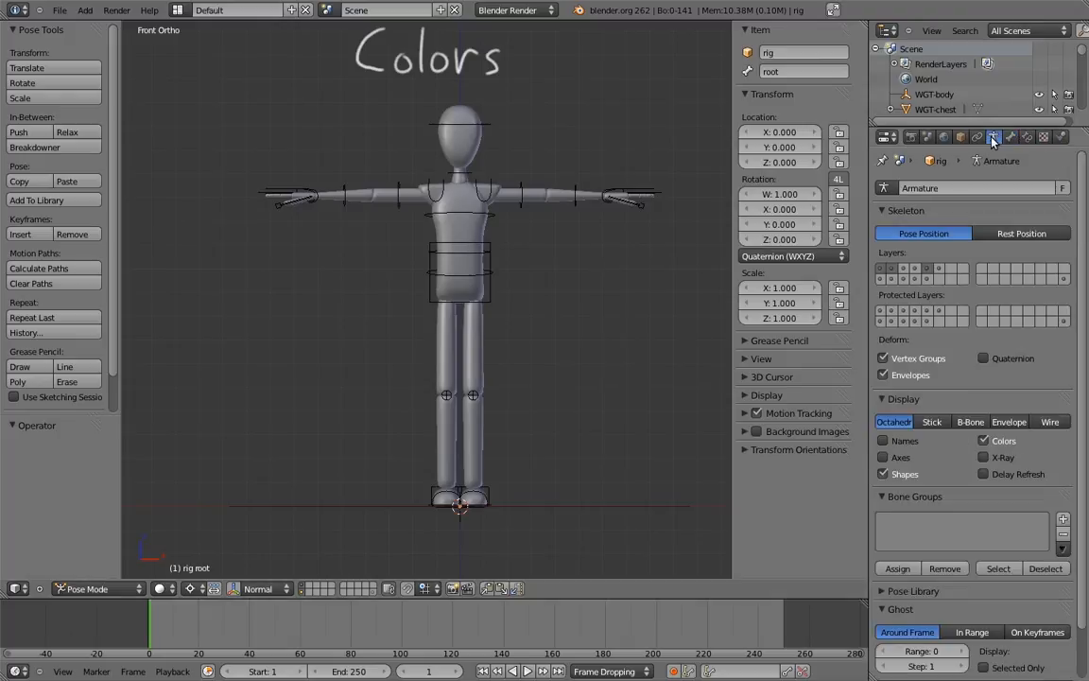
pyautogui.click(1063, 518)
pyautogui.click(1062, 518)
pyautogui.click(906, 526)
pyautogui.click(991, 608)
pyautogui.write('L')
pyautogui.press('Return')
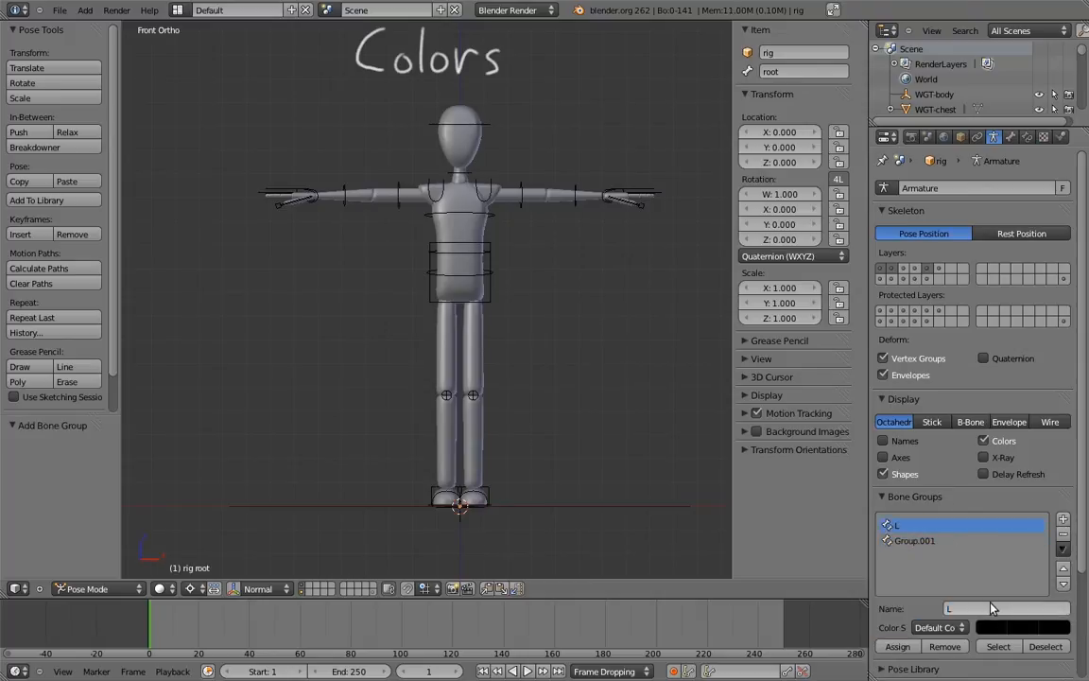
pyautogui.click(915, 540)
pyautogui.click(971, 609)
pyautogui.write('R')
pyautogui.press('Return')
# With the first six control layers shown, assign the left shoulder, arm, hand and finger controls to bone group L.
pyautogui.click(932, 525)
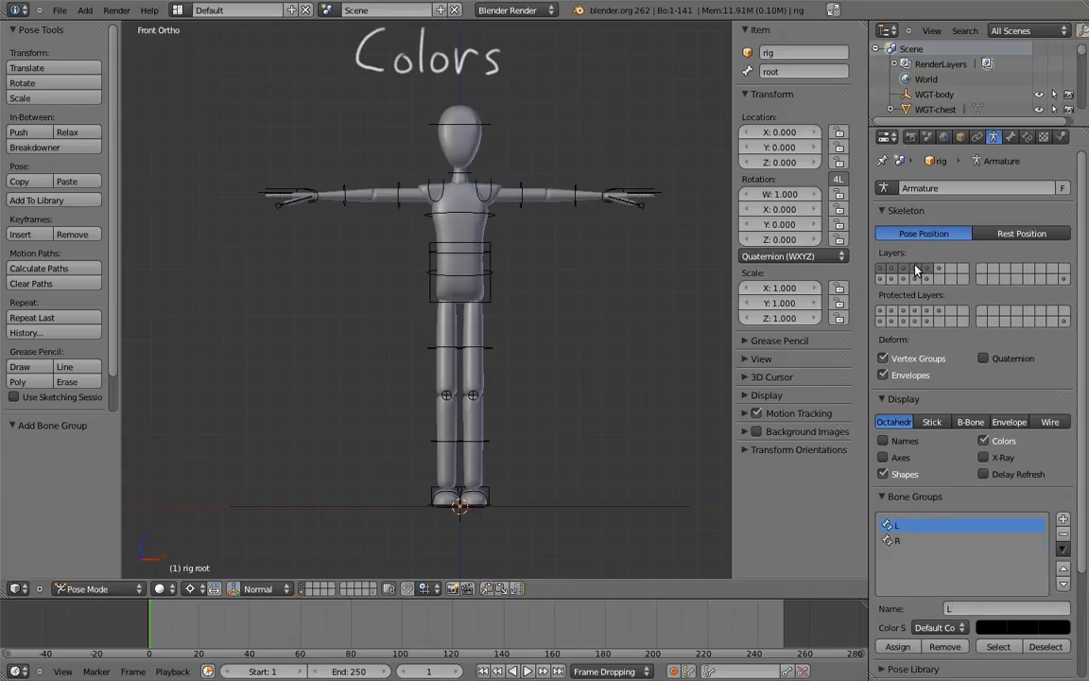
pyautogui.scroll(5, 554, 170)
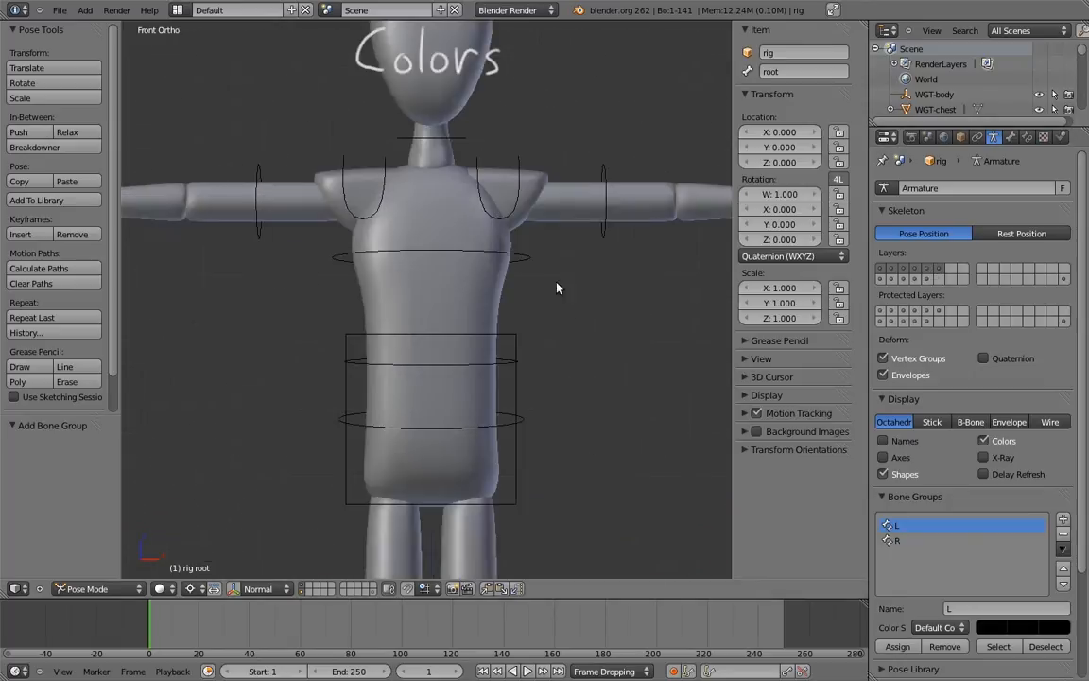
pyautogui.scroll(2, 543, 276)
pyautogui.keyDown('shift'); pyautogui.moveTo(579, 273); pyautogui.dragTo(352, 335, button='middle'); pyautogui.keyUp('shift')
pyautogui.scroll(-1, 378, 279)
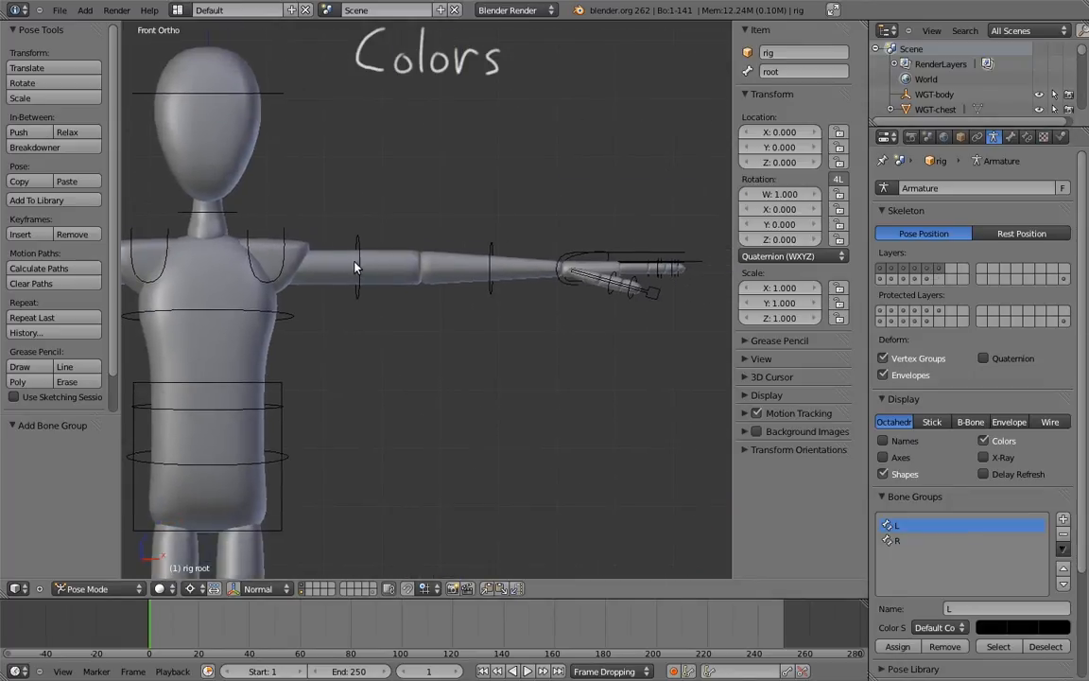
pyautogui.press('z')
pyautogui.rightClick(282, 234)
pyautogui.press('b')
pyautogui.moveTo(270, 214); pyautogui.dragTo(702, 305)
pyautogui.moveTo(639, 286); pyautogui.dragTo(555, 284, button='middle')
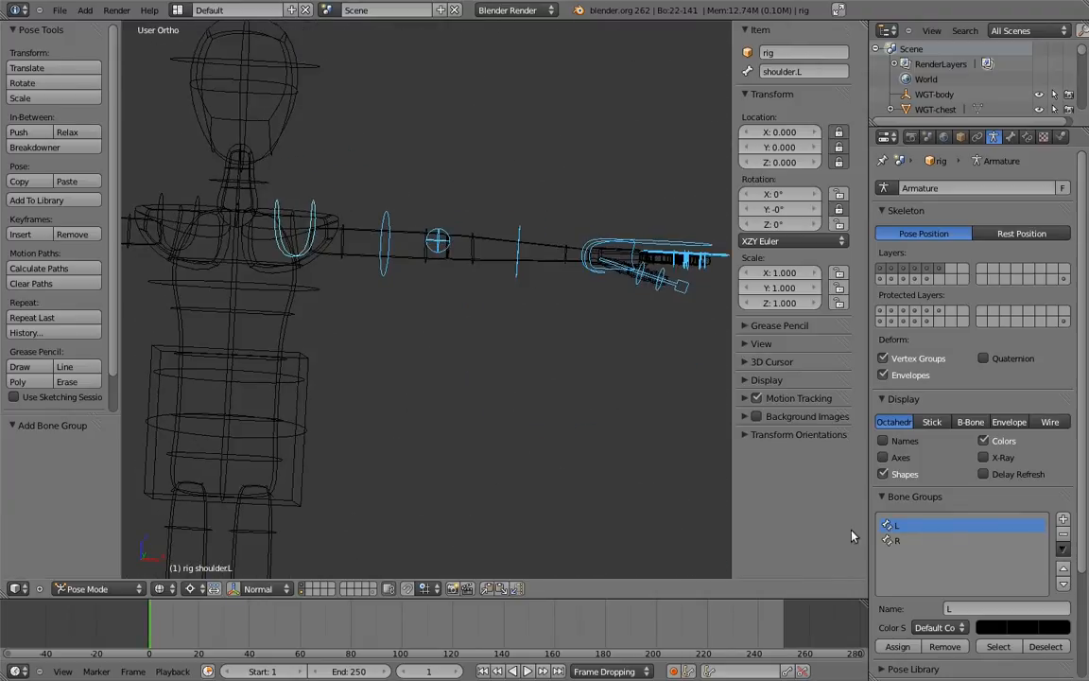
pyautogui.click(899, 648)
# Assign the left leg's thigh, knee, shin and foot controls to bone group L, leaving out the root bone.
pyautogui.keyDown('shift'); pyautogui.moveTo(485, 419); pyautogui.dragTo(581, 263, button='middle'); pyautogui.keyUp('shift')
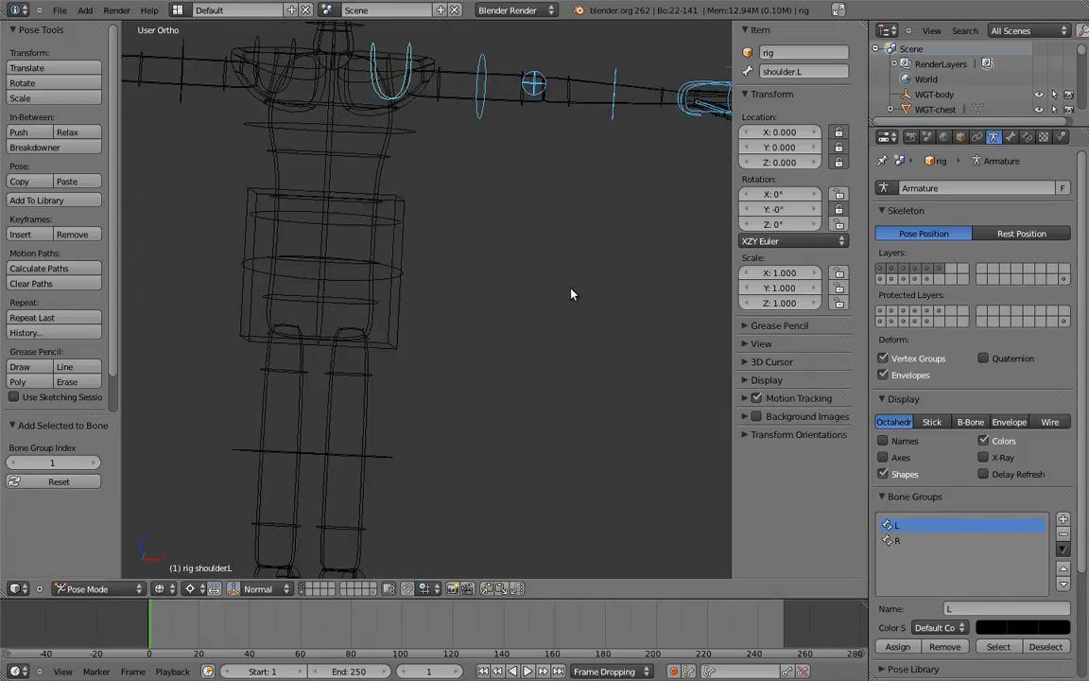
pyautogui.press('KP_1')
pyautogui.keyDown('shift'); pyautogui.moveTo(500, 494); pyautogui.dragTo(600, 180, button='middle'); pyautogui.keyUp('shift')
pyautogui.keyDown('ctrl'); pyautogui.moveTo(573, 234); pyautogui.dragTo(570, 247, button='middle'); pyautogui.keyUp('ctrl')
pyautogui.rightClick(483, 153)
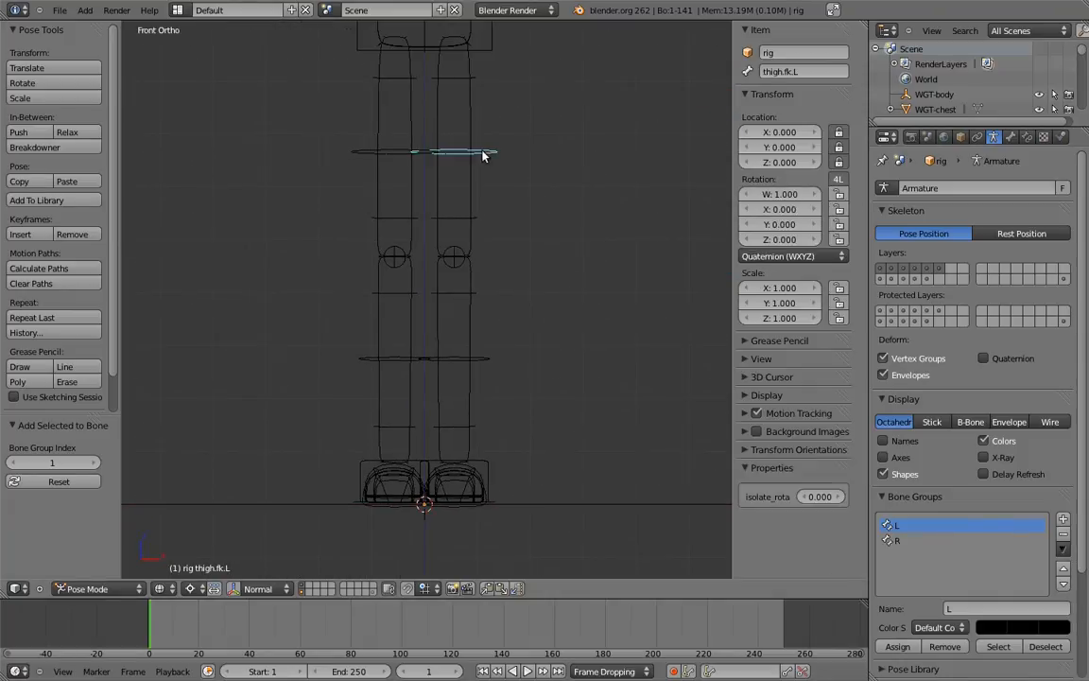
pyautogui.press('b')
pyautogui.moveTo(522, 121); pyautogui.dragTo(447, 532)
pyautogui.keyDown('shift'); pyautogui.rightClick(540, 509); pyautogui.keyUp('shift')
pyautogui.moveTo(540, 469); pyautogui.dragTo(516, 416, button='middle')
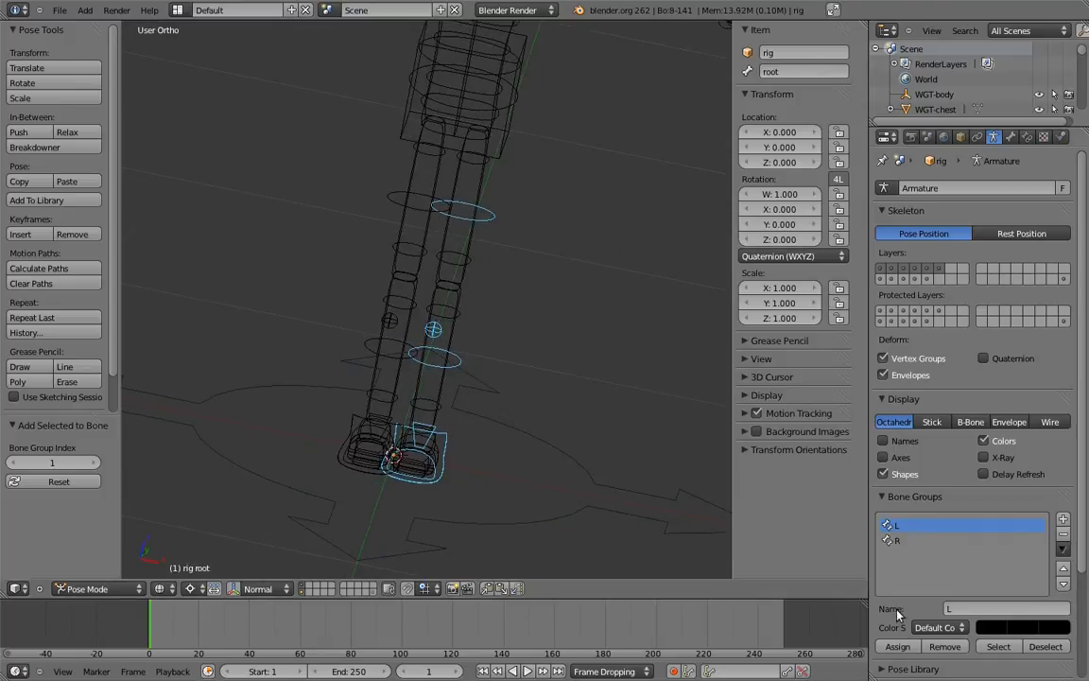
# Assign the right shoulder, arm, hand and finger controls to bone group R.
pyautogui.press('KP_1')
pyautogui.keyDown('shift'); pyautogui.moveTo(410, 155); pyautogui.dragTo(601, 462, button='middle'); pyautogui.keyUp('shift')
pyautogui.rightClick(511, 229)
pyautogui.press('b')
pyautogui.moveTo(575, 202); pyautogui.dragTo(275, 268)
pyautogui.click(894, 540)
# Assign the right leg's thigh, knee, shin and foot controls to bone group R, and return to solid shading with nothing selected.
pyautogui.keyDown('shift'); pyautogui.moveTo(571, 443); pyautogui.dragTo(498, 153, button='middle'); pyautogui.keyUp('shift')
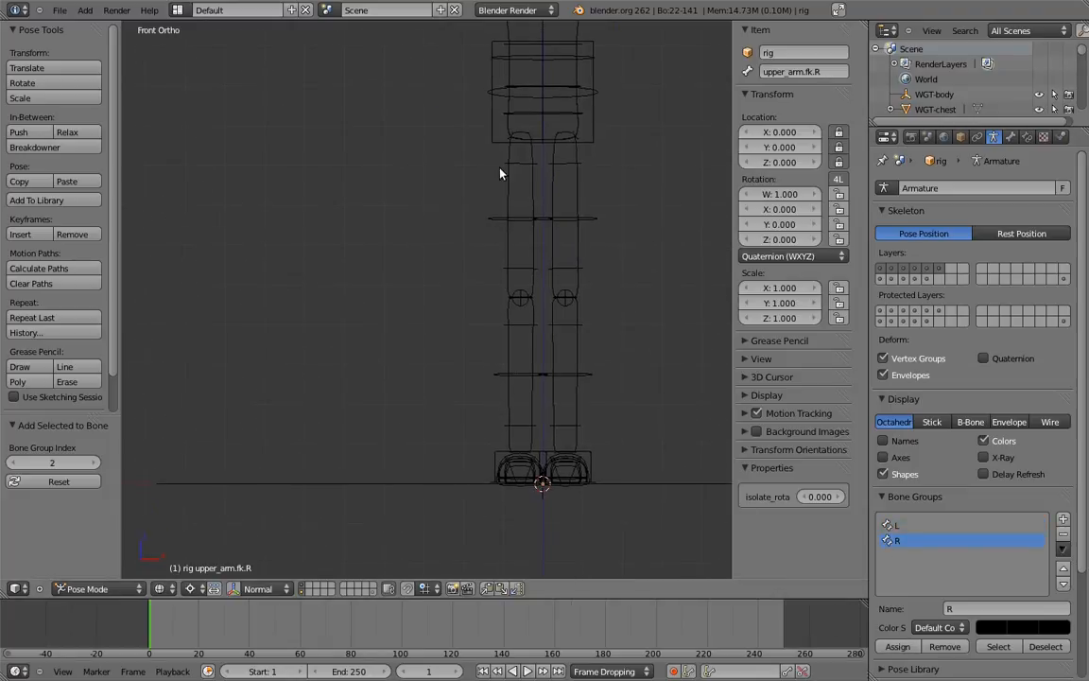
pyautogui.rightClick(493, 218)
pyautogui.press('b')
pyautogui.moveTo(467, 193); pyautogui.dragTo(533, 528)
pyautogui.moveTo(407, 490); pyautogui.dragTo(571, 377, button='middle')
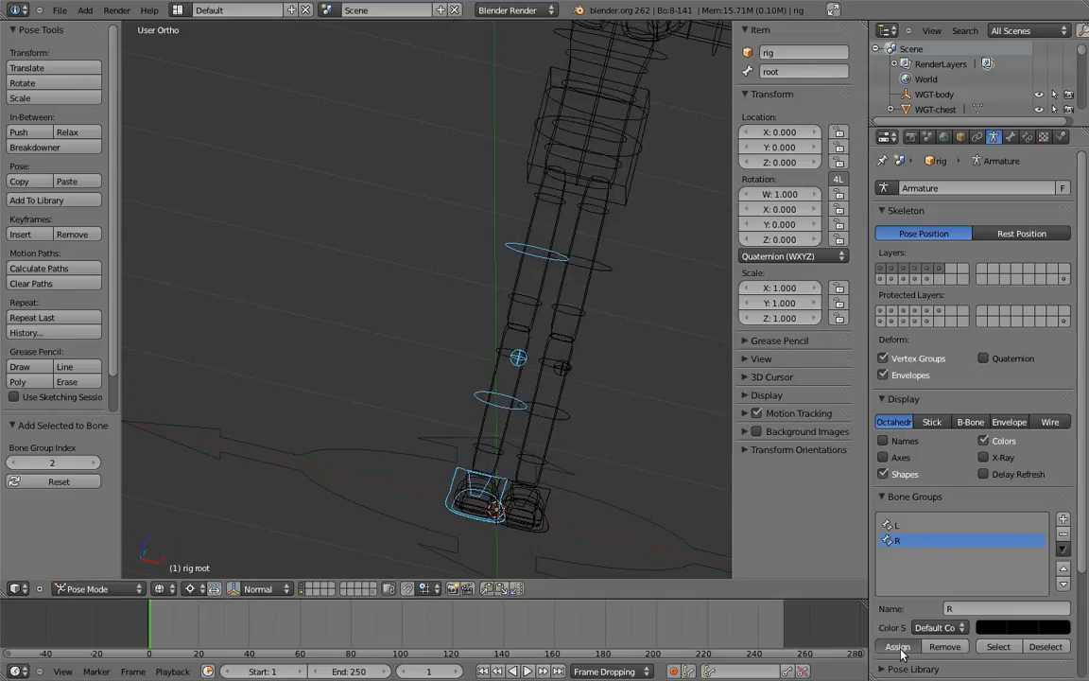
pyautogui.press('KP_1')
pyautogui.press('z')
pyautogui.moveTo(600, 327)
pyautogui.keyDown('shift'); pyautogui.mouseDown(button='middle')
pyautogui.moveTo(576, 383)
pyautogui.moveTo(577, 444)
pyautogui.moveTo(557, 334)
pyautogui.mouseUp(button='middle'); pyautogui.keyUp('shift')
pyautogui.scroll(-2, 578, 426)
pyautogui.press('a')
# Try the first theme colour sets on bone group L and settle on 04 - Theme Color Set.
pyautogui.click(898, 525)
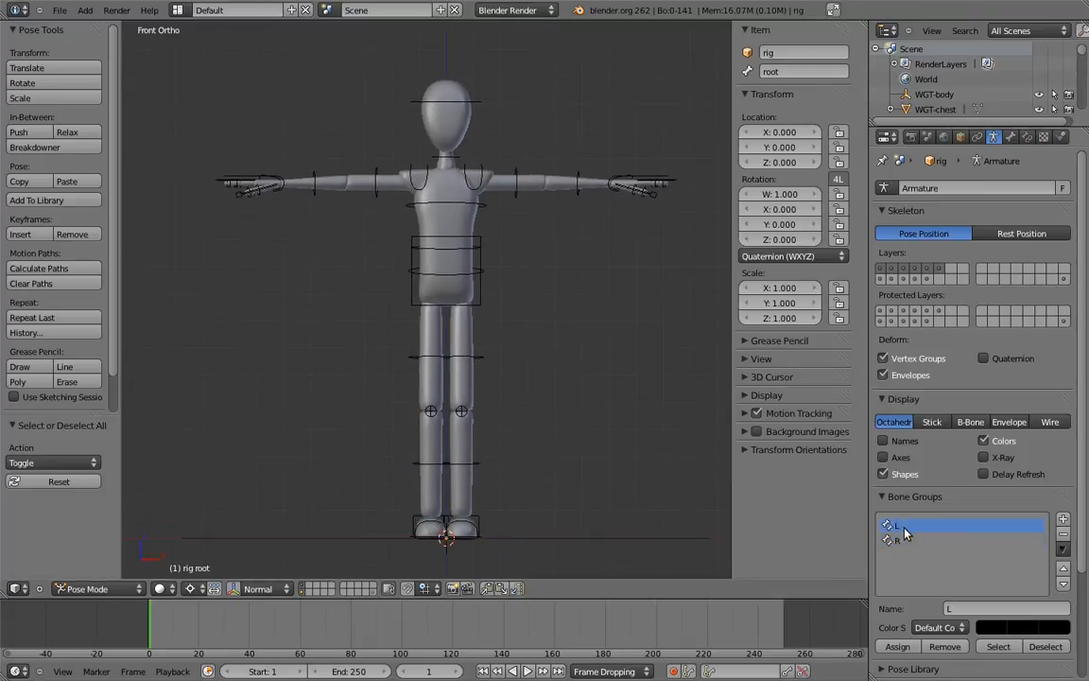
pyautogui.click(941, 627)
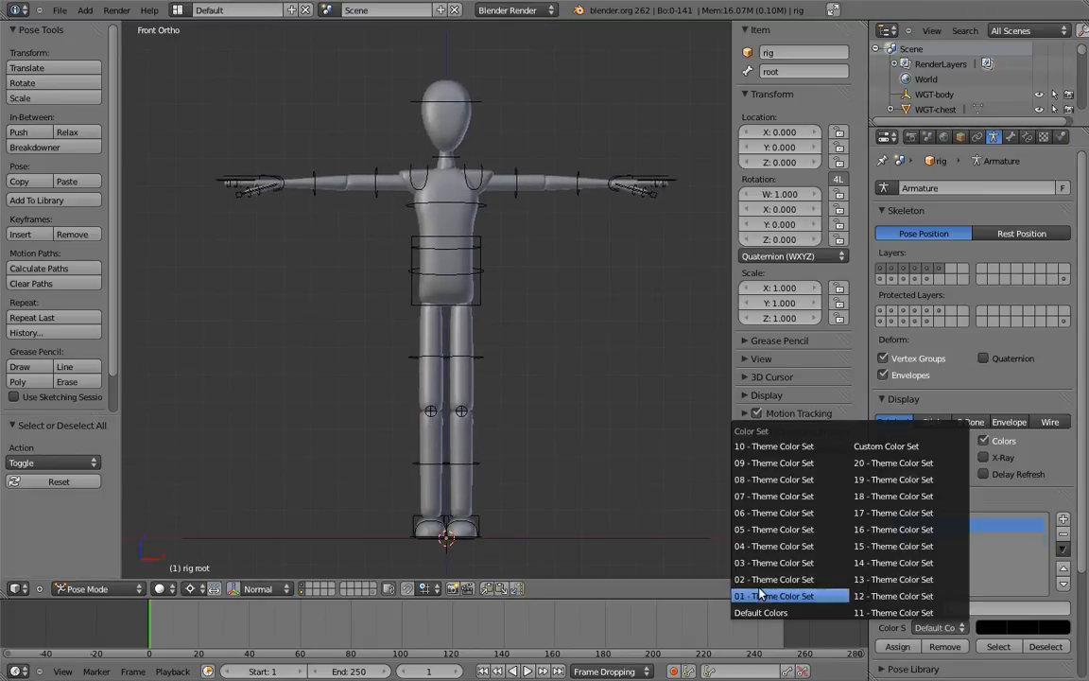
pyautogui.click(770, 596)
pyautogui.click(936, 628)
pyautogui.click(775, 578)
pyautogui.click(938, 628)
pyautogui.click(794, 563)
pyautogui.click(938, 628)
pyautogui.click(799, 547)
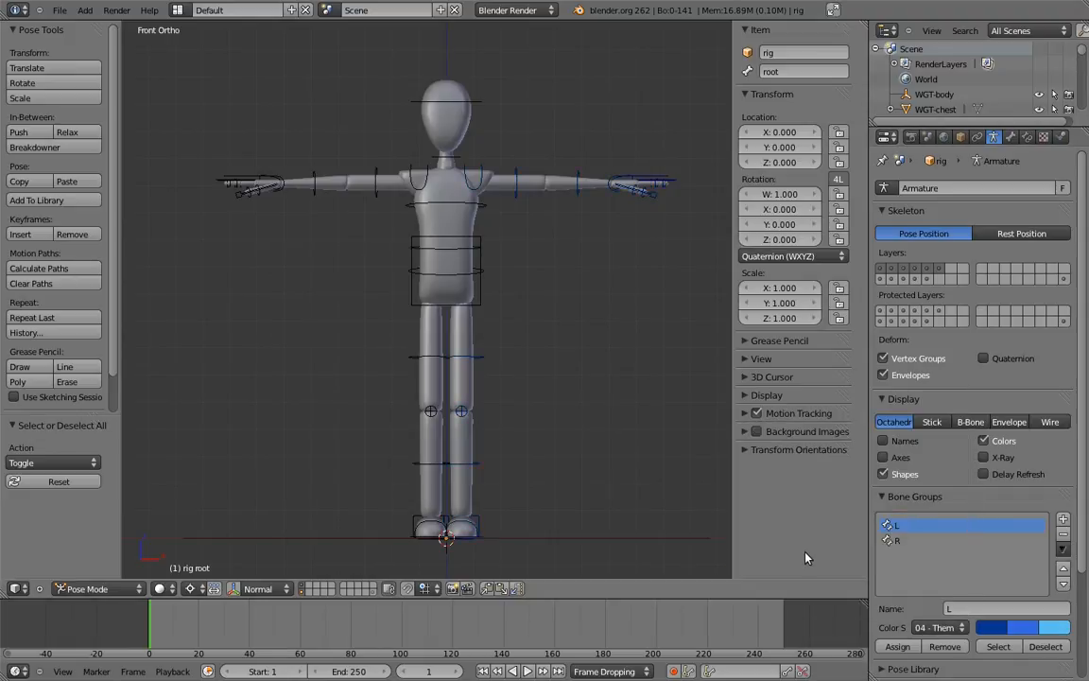
# Set bone group R's colours to 01 - Theme Color Set and check the coloured controls both selected and deselected.
pyautogui.click(898, 541)
pyautogui.click(938, 628)
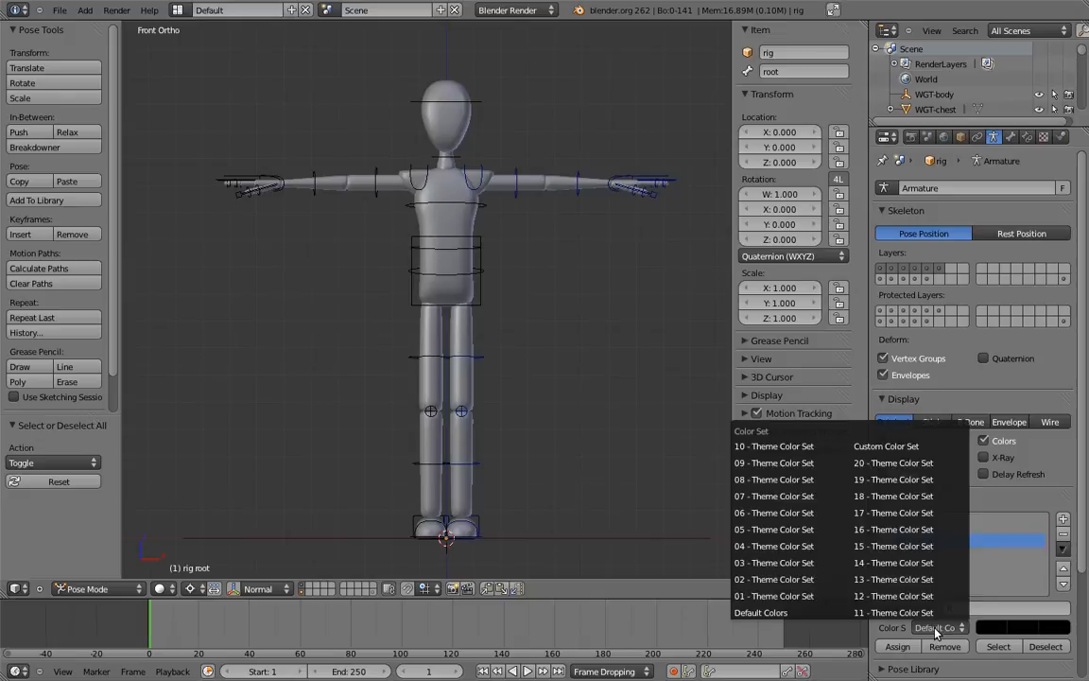
pyautogui.click(808, 596)
pyautogui.moveTo(553, 264)
pyautogui.mouseDown(button='middle')
pyautogui.moveTo(516, 297)
pyautogui.moveTo(514, 275)
pyautogui.moveTo(562, 258)
pyautogui.moveTo(548, 274)
pyautogui.moveTo(581, 290)
pyautogui.moveTo(603, 272)
pyautogui.moveTo(562, 286)
pyautogui.mouseUp(button='middle')
pyautogui.press('a')
pyautogui.scroll(-3, 562, 286)
pyautogui.press('a')
pyautogui.press('a')
pyautogui.press('a')
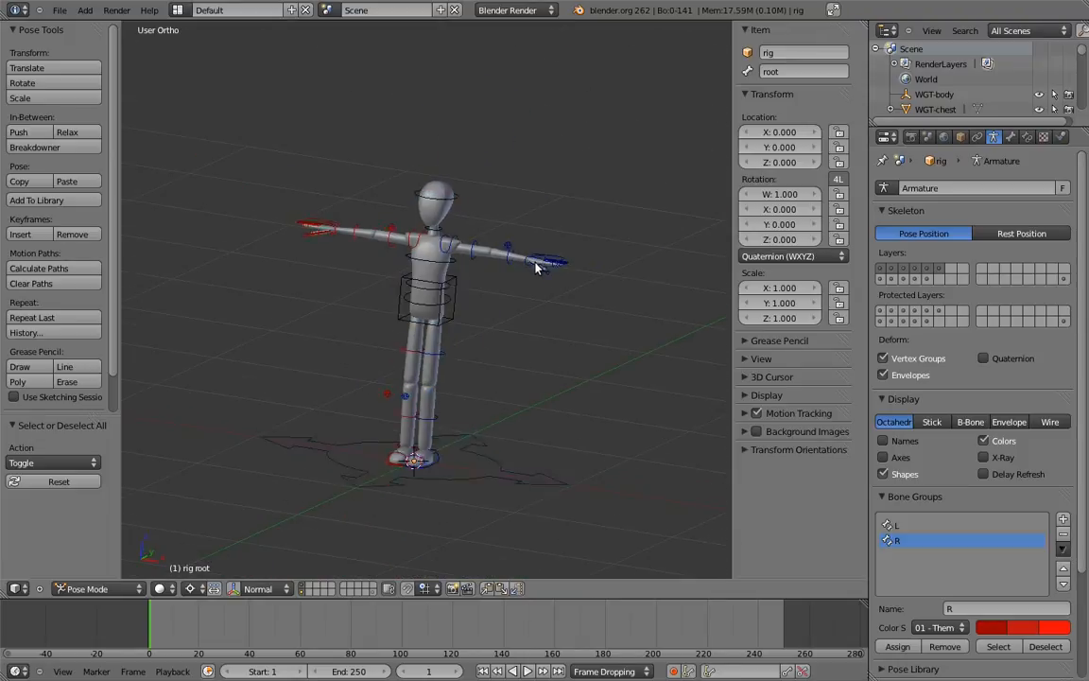
pyautogui.press('KP_1')
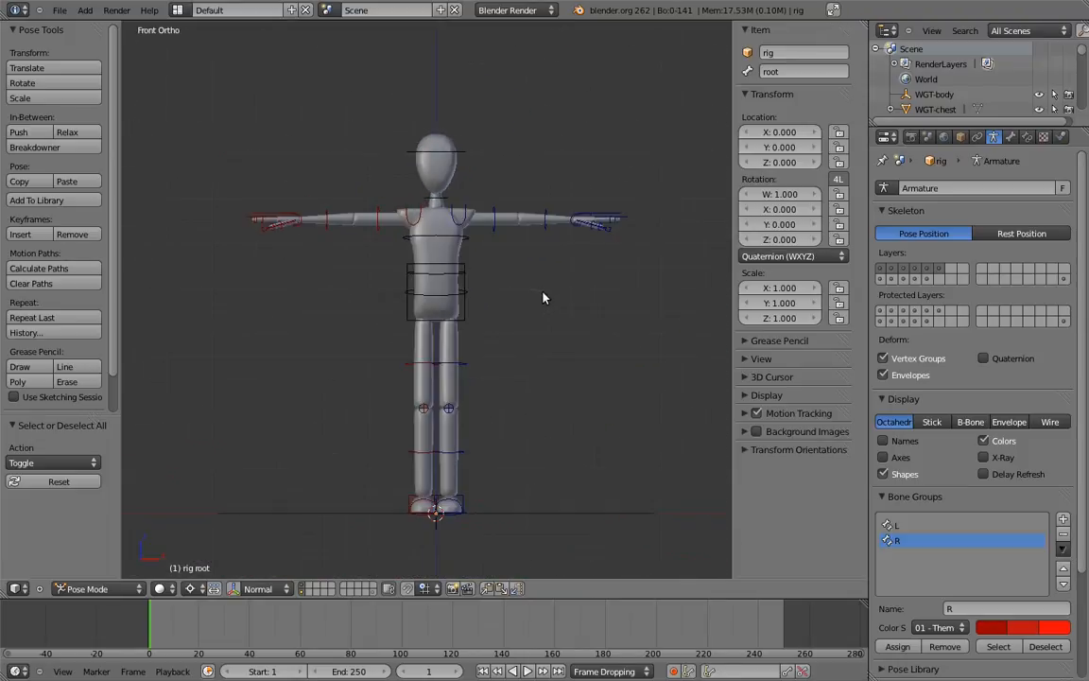